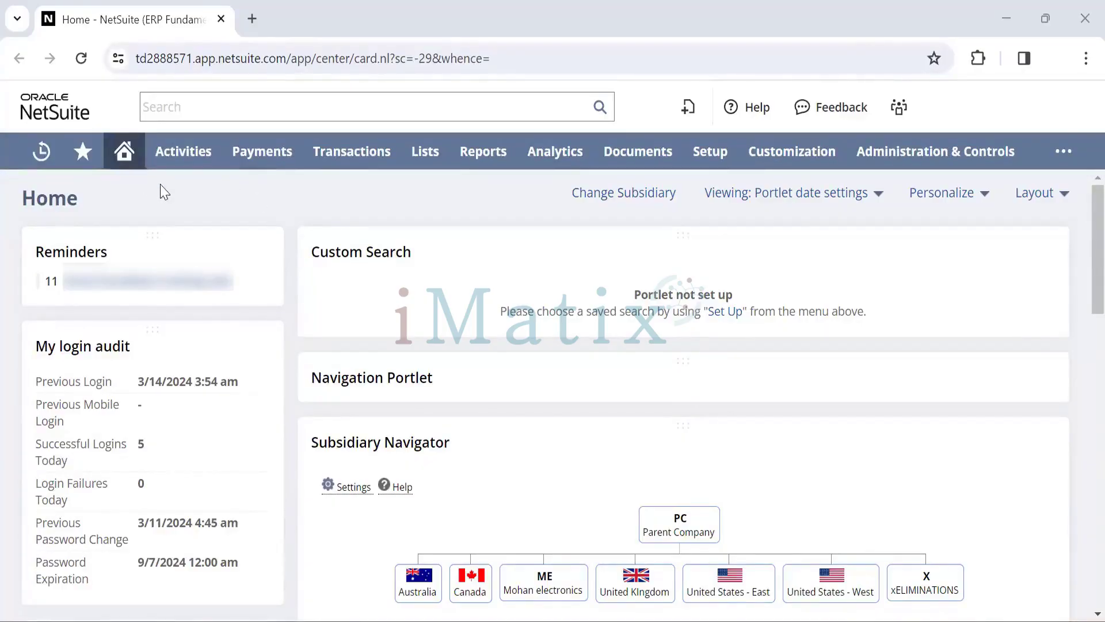
Look over the home dashboard's portlets, from Reminders and Custom Search to the Subsidiary Navigator and System Notes Audit Log
scroll(158, 188, "down", 1)
scroll(155, 185, "up", 1)
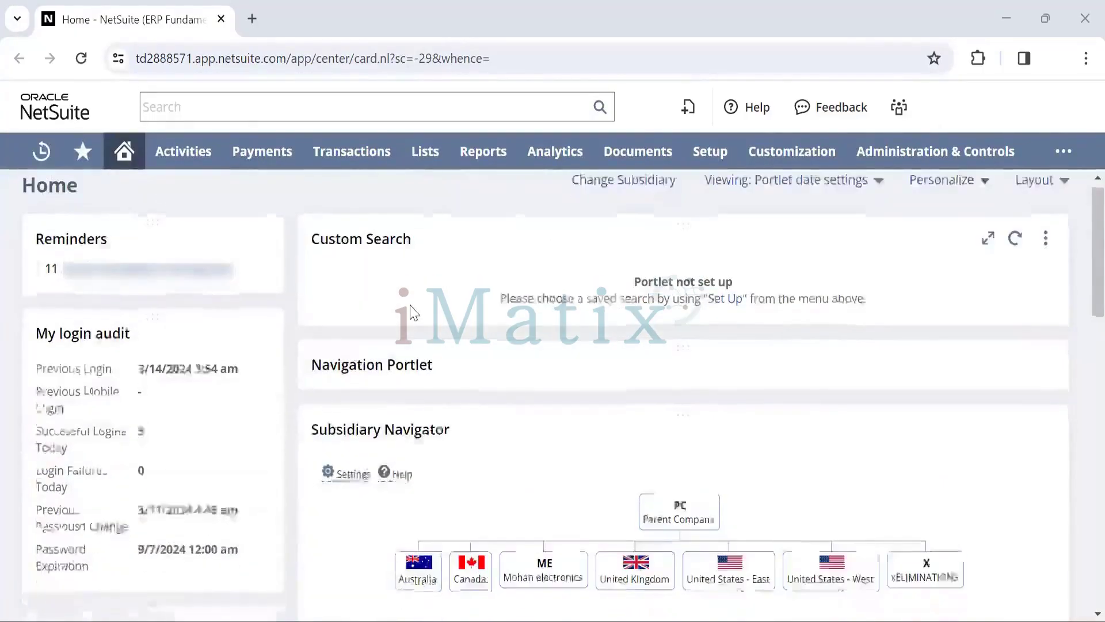
scroll(413, 312, "down", 1)
scroll(412, 313, "up", 1)
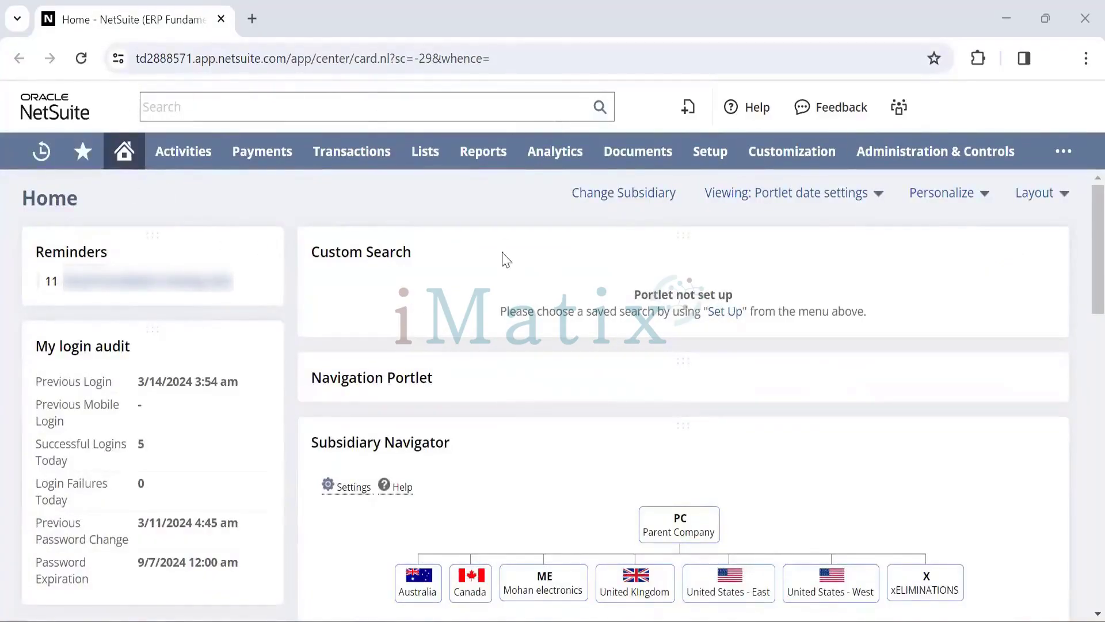
scroll(397, 299, "down", 1)
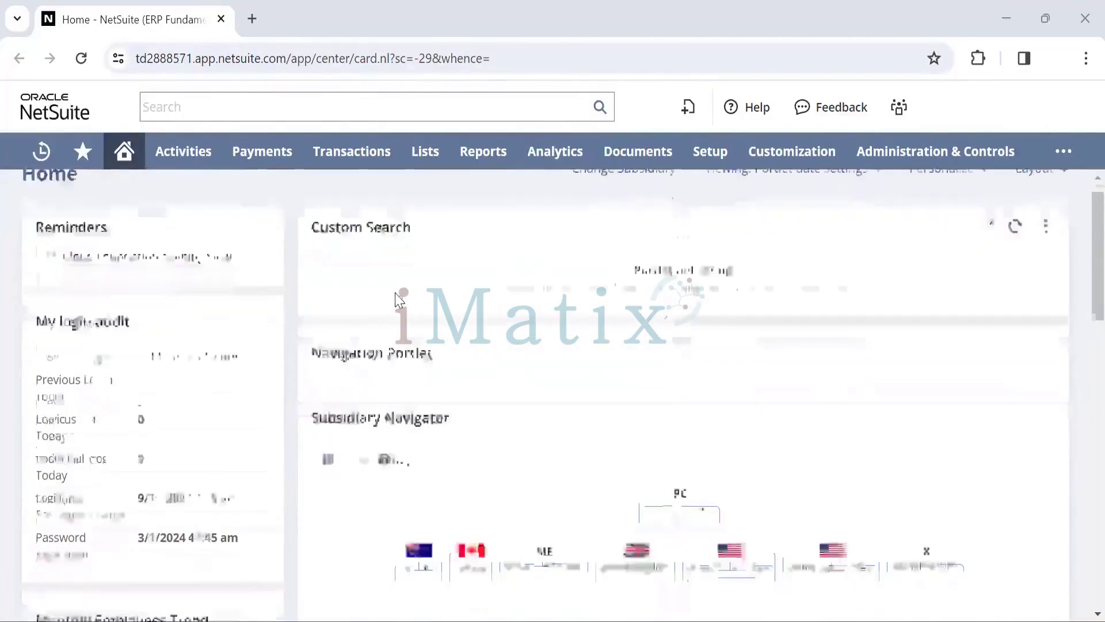
scroll(397, 300, "down", 2)
scroll(368, 291, "up", 3)
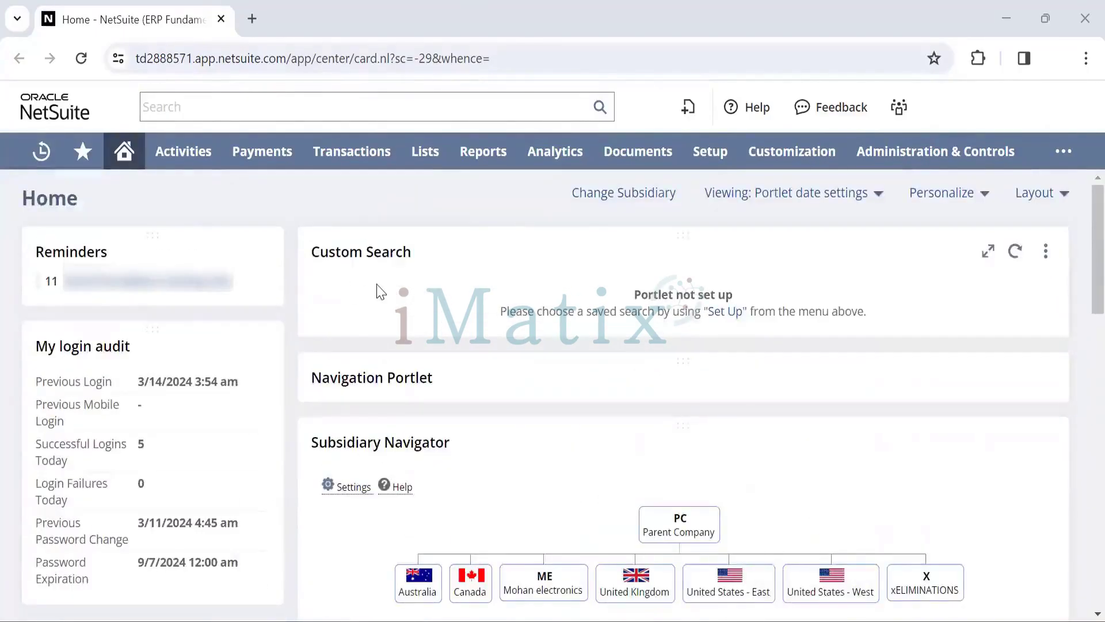
scroll(403, 291, "down", 1)
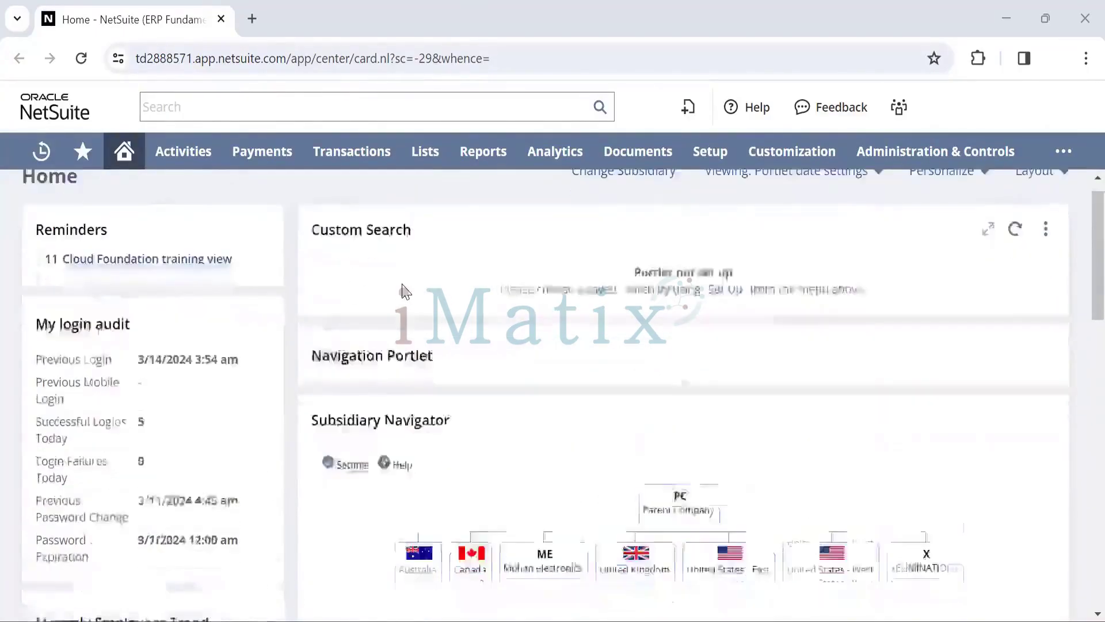
scroll(403, 292, "up", 1)
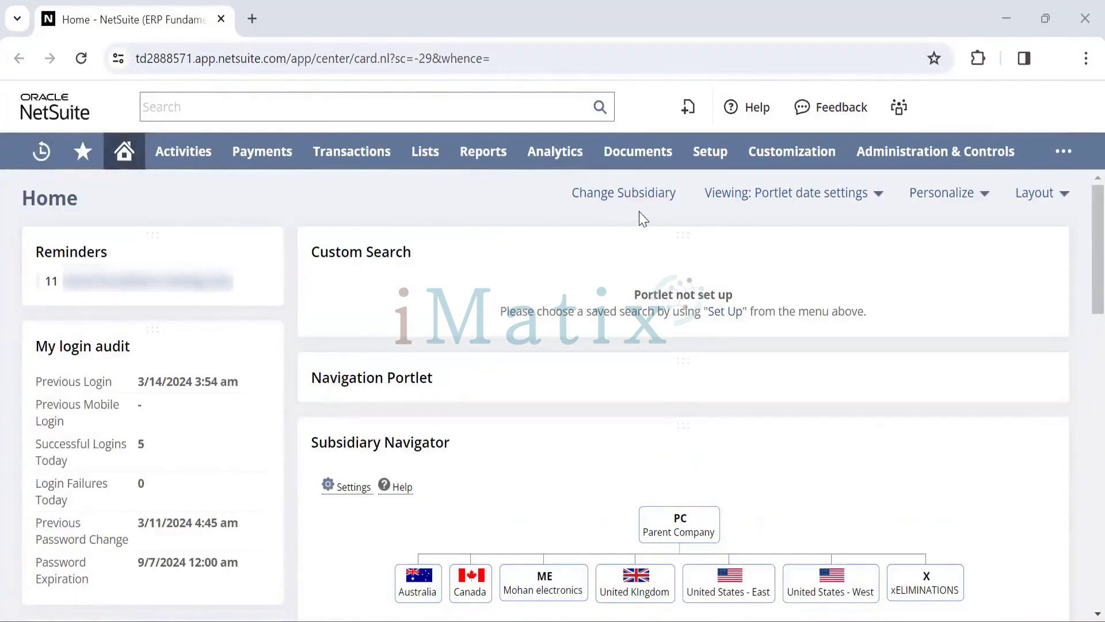
scroll(533, 437, "down", 3)
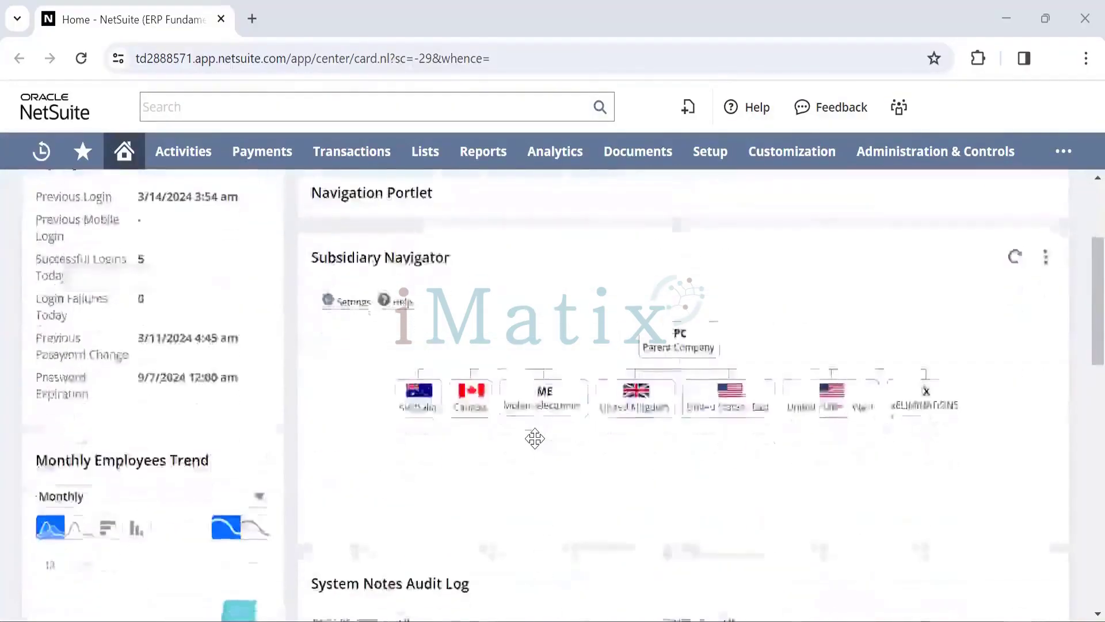
scroll(535, 438, "down", 3)
scroll(534, 438, "up", 2)
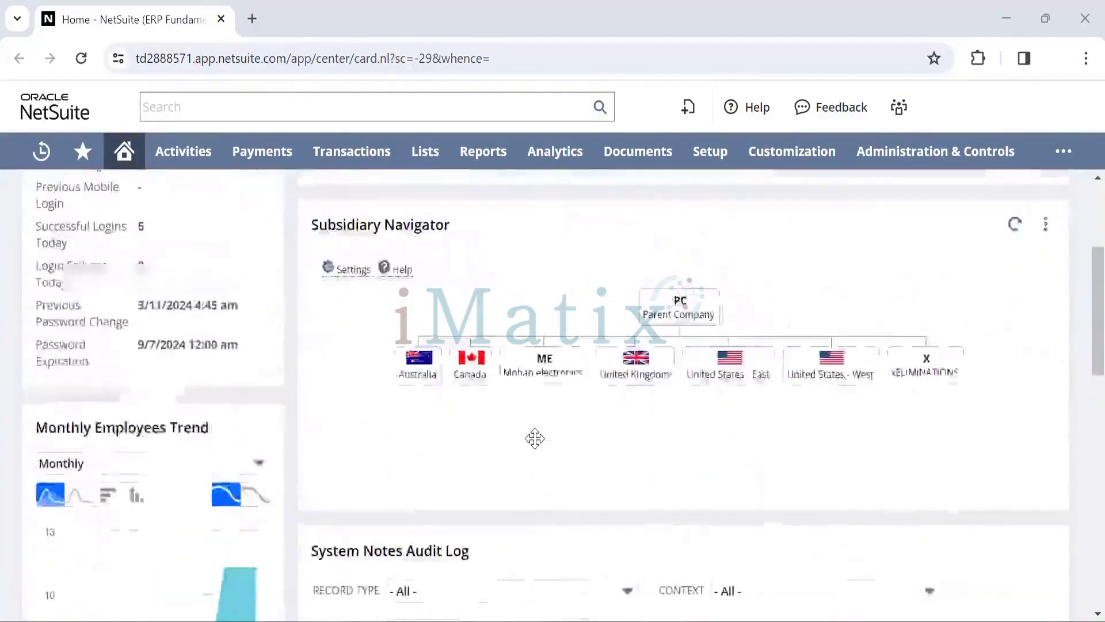
scroll(534, 438, "up", 2)
scroll(535, 438, "down", 2)
scroll(535, 438, "up", 4)
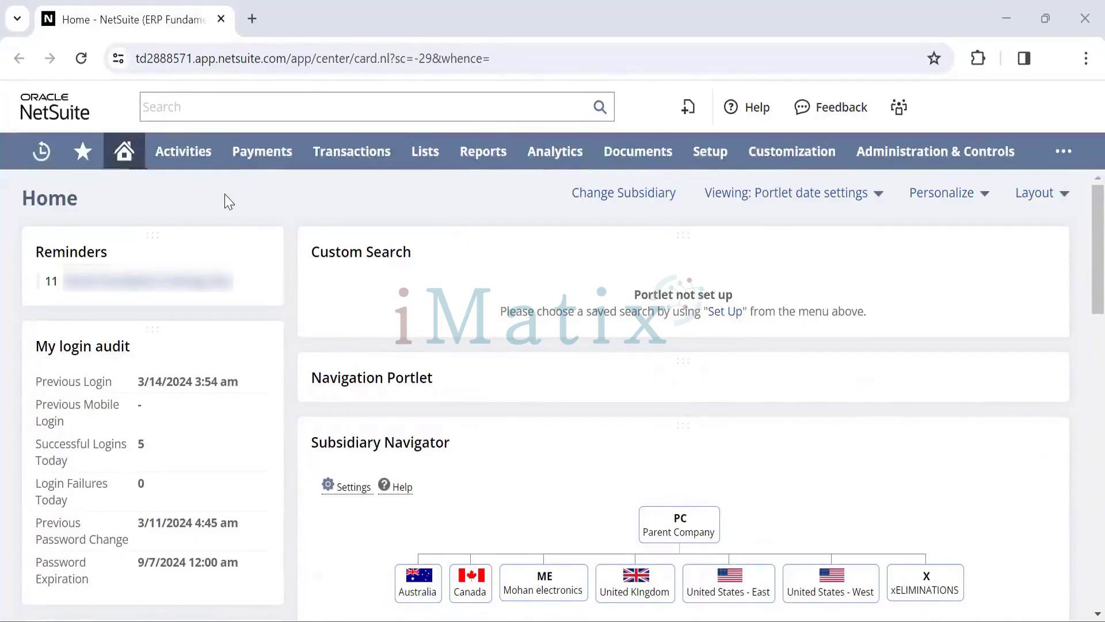
Open the Vendors list in a new browser tab and switch to it
left_click(159, 104)
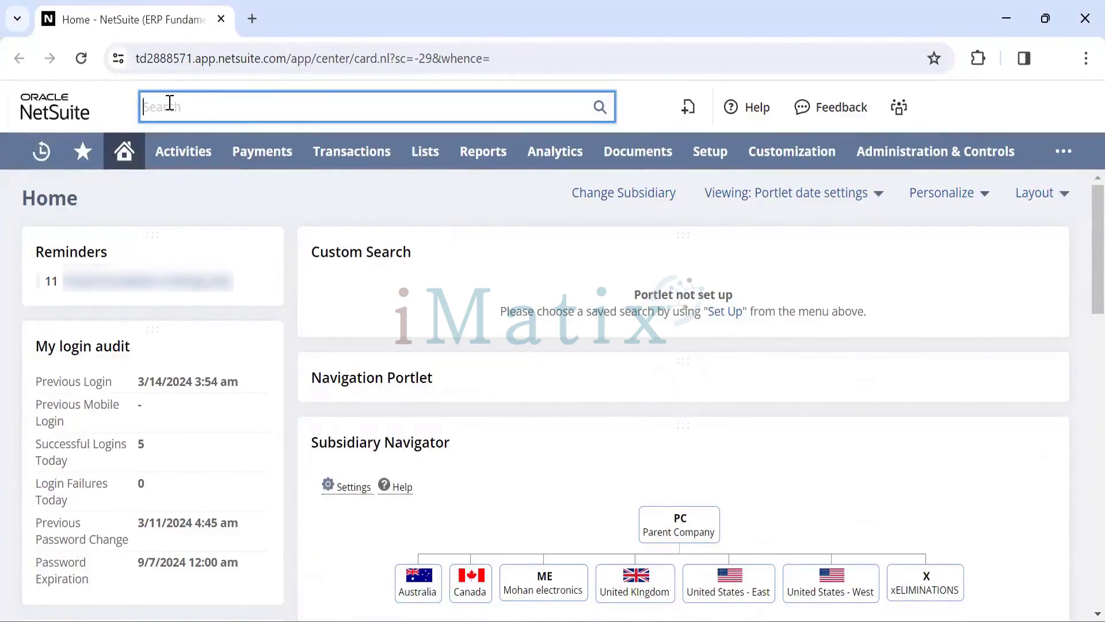
mouse_move(334, 156)
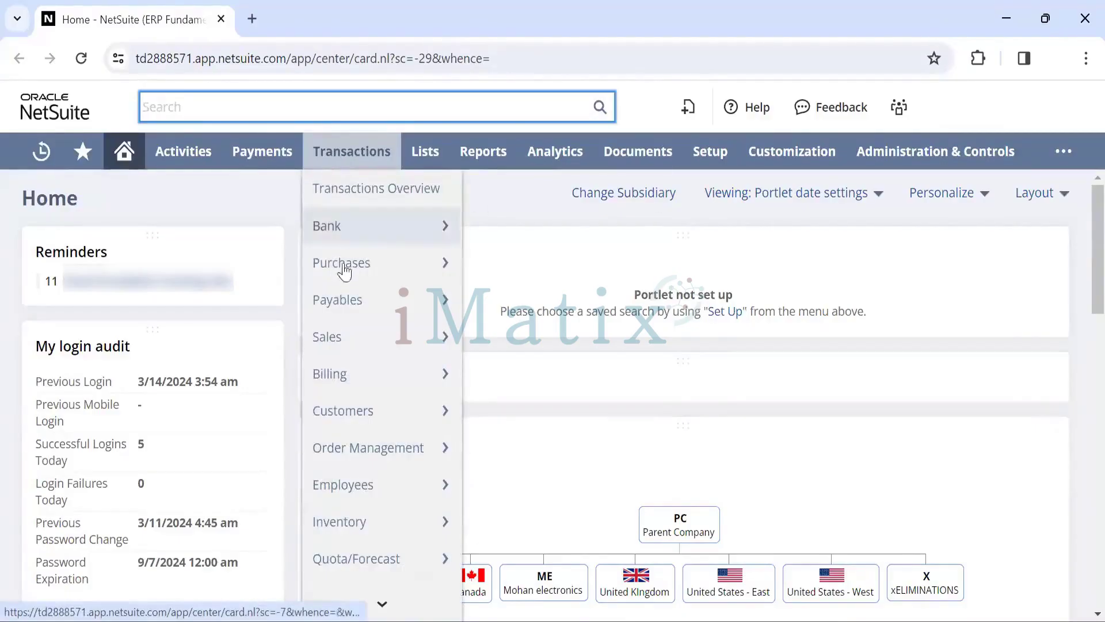
mouse_move(425, 153)
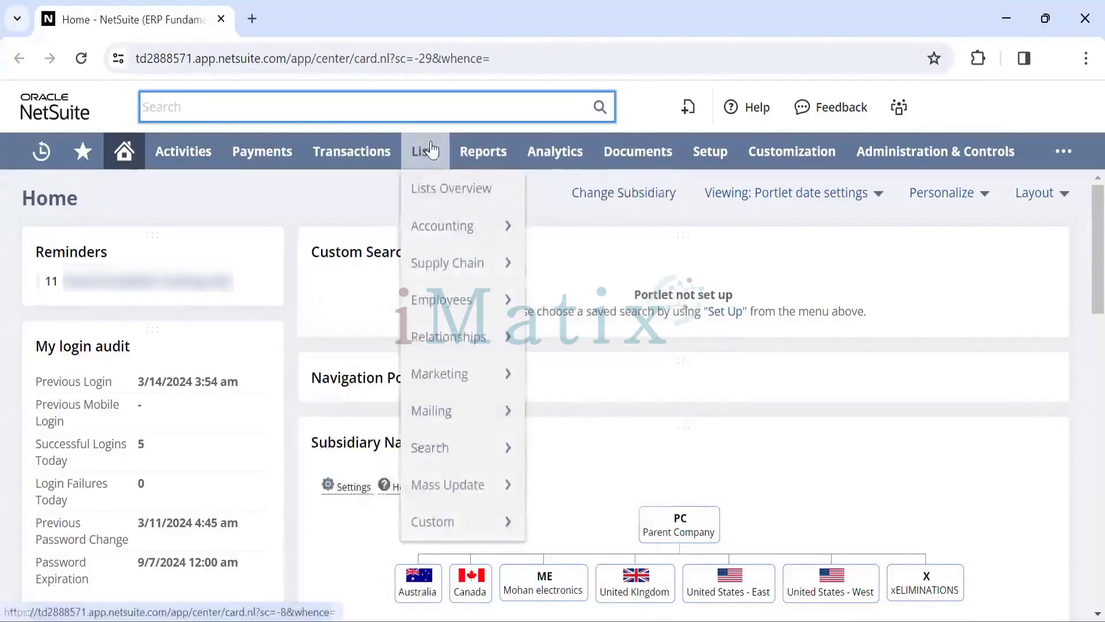
mouse_move(449, 337)
mouse_move(567, 319)
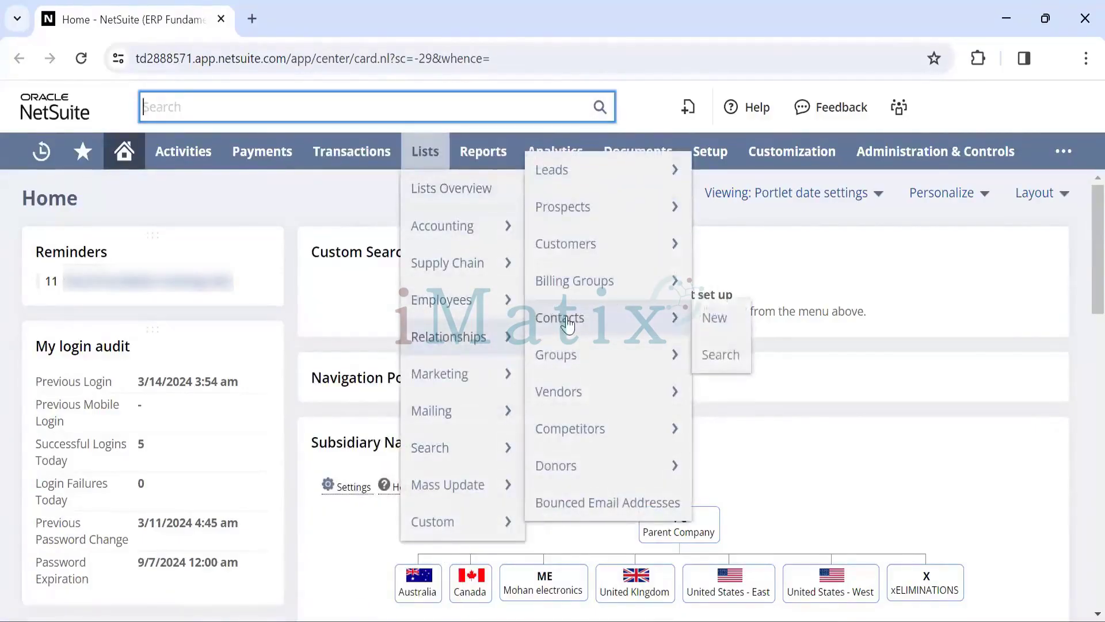
mouse_move(603, 394)
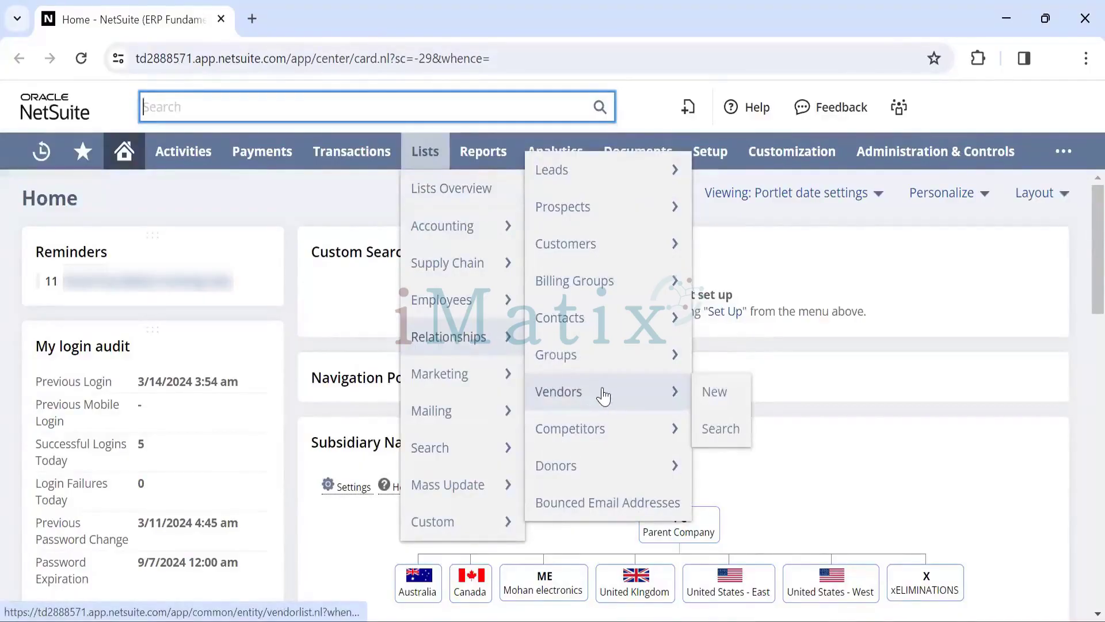
middle_click(603, 394)
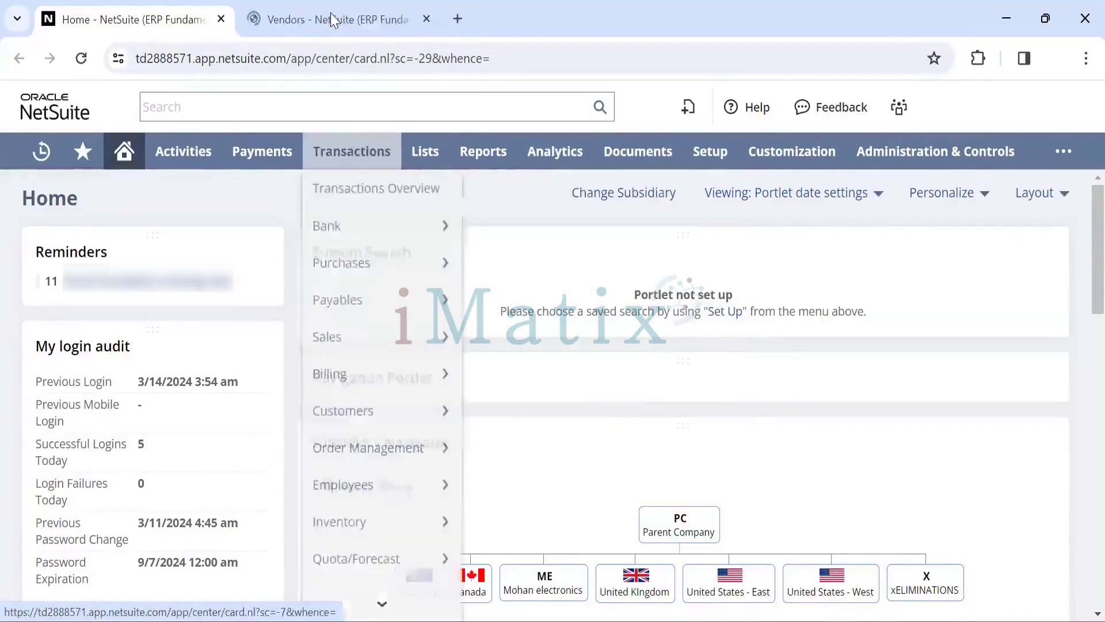
left_click(332, 13)
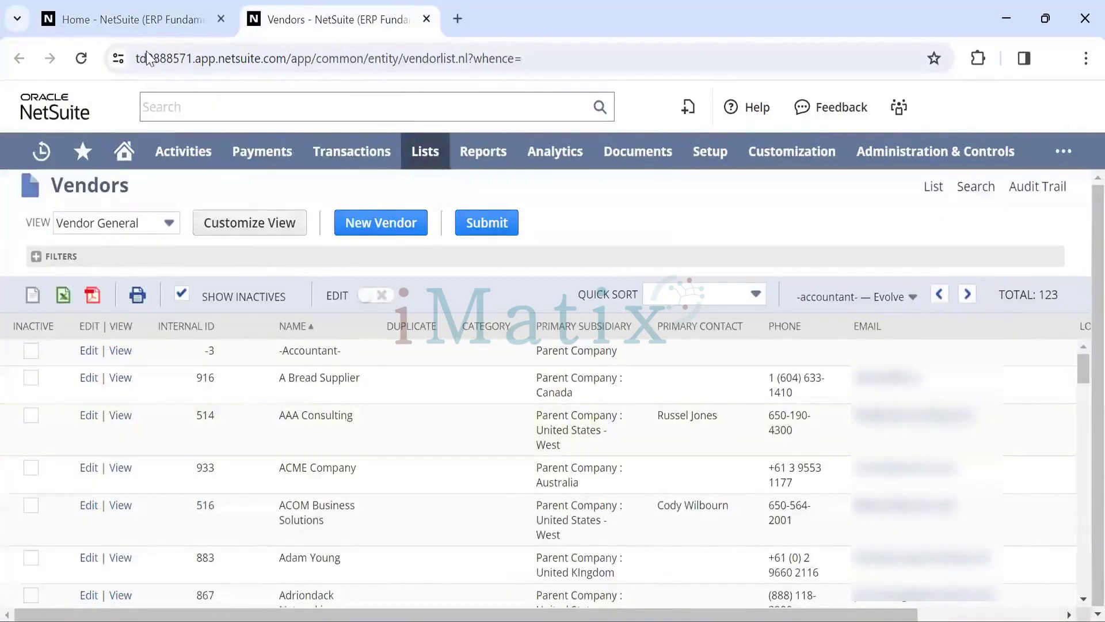
Return to the Home page, run a global search for "aaa consult", and clear the search text
left_click(102, 11)
left_click(160, 105)
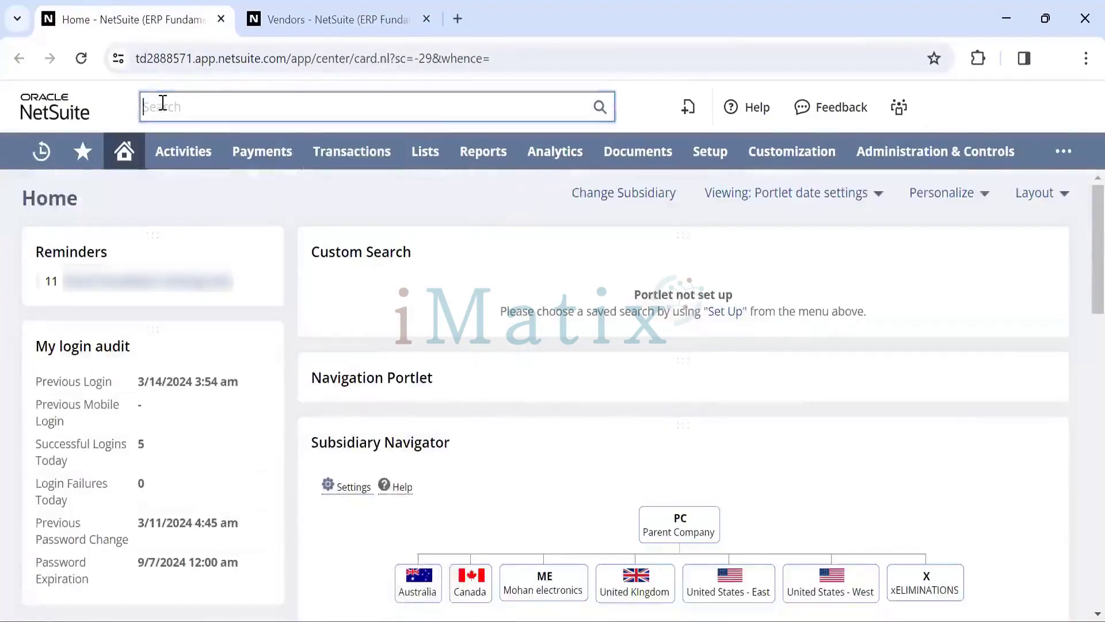
type("aaa c")
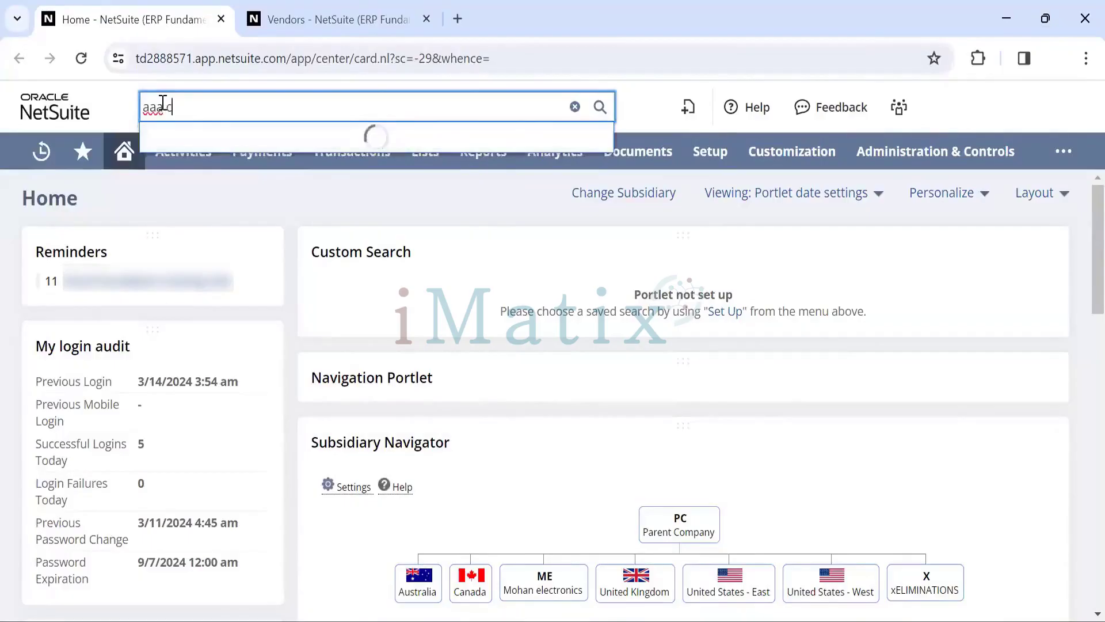
type("onsult")
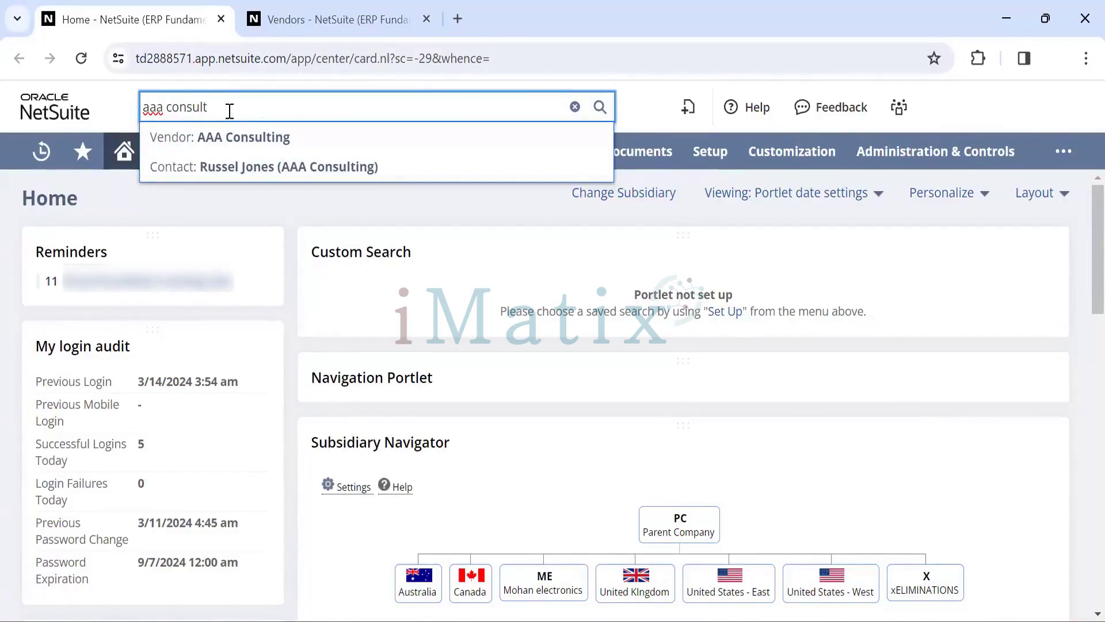
left_click(575, 109)
left_click(185, 228)
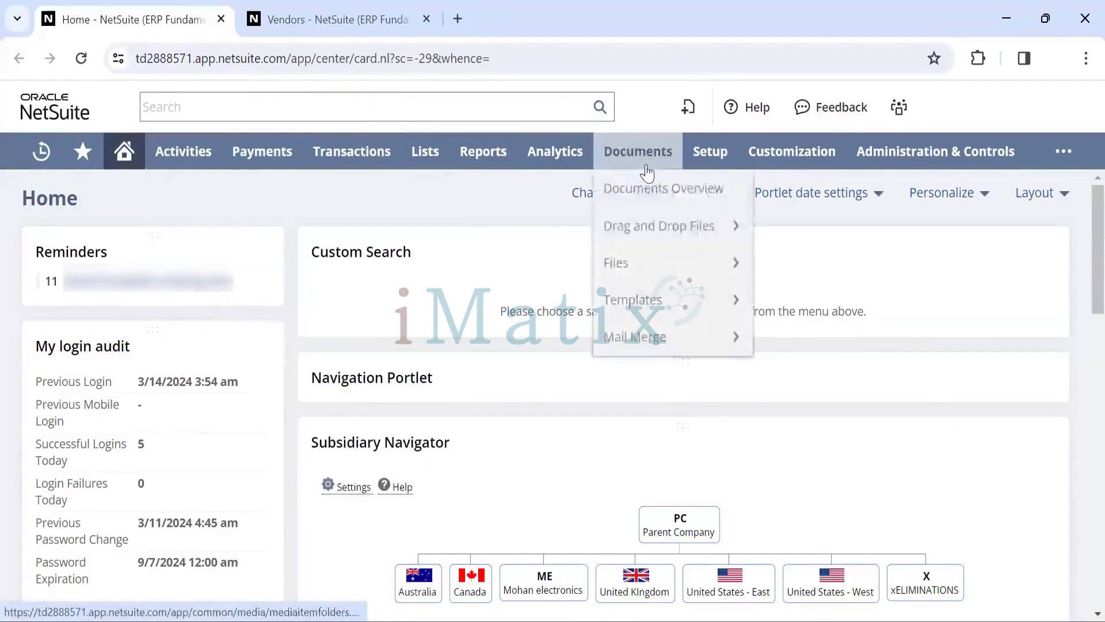
mouse_move(978, 154)
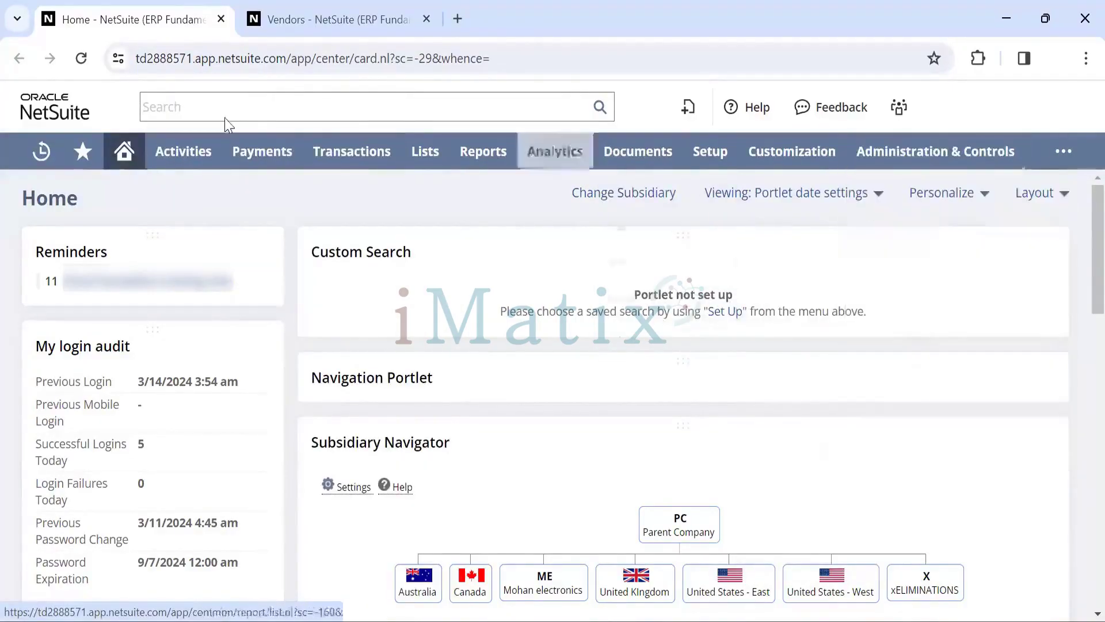
mouse_move(191, 167)
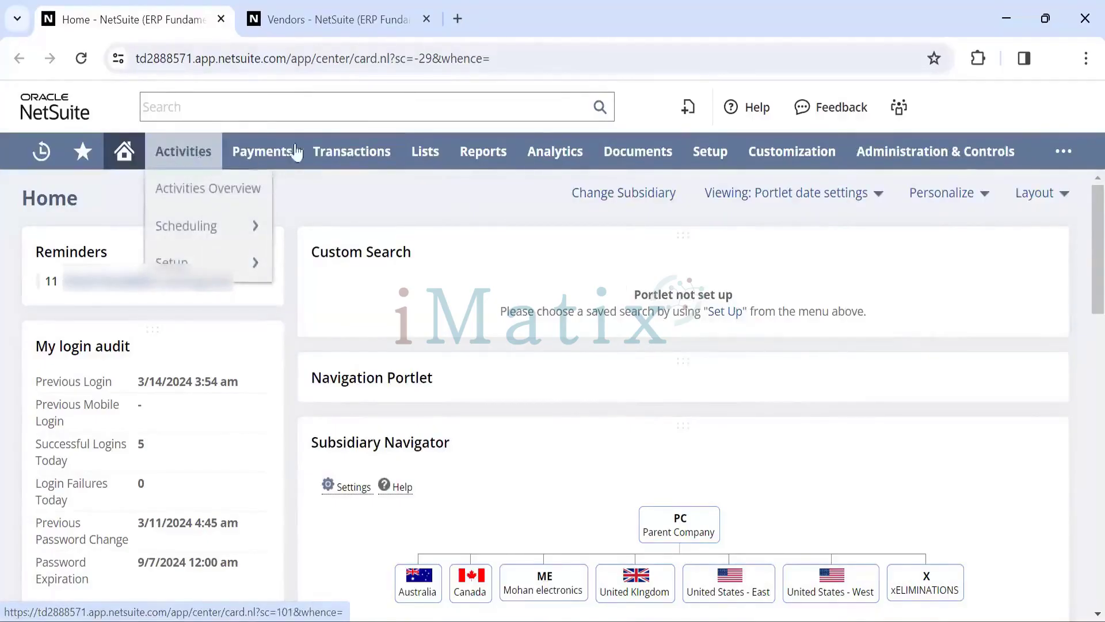
mouse_move(899, 107)
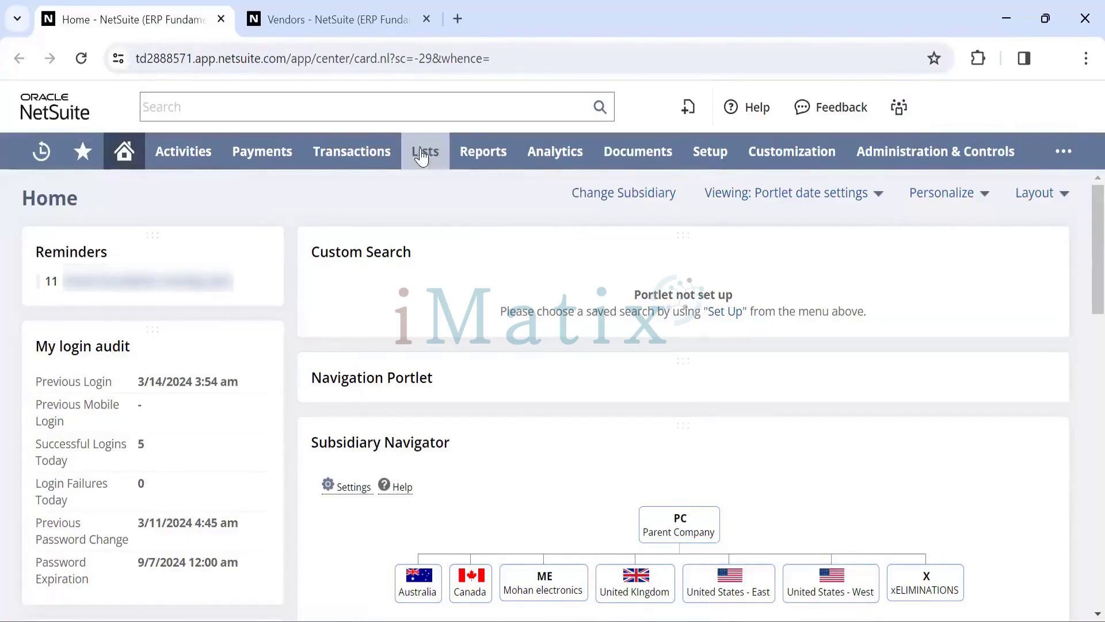
Open the accounting Accounts list in a new browser tab and switch to it
mouse_move(421, 154)
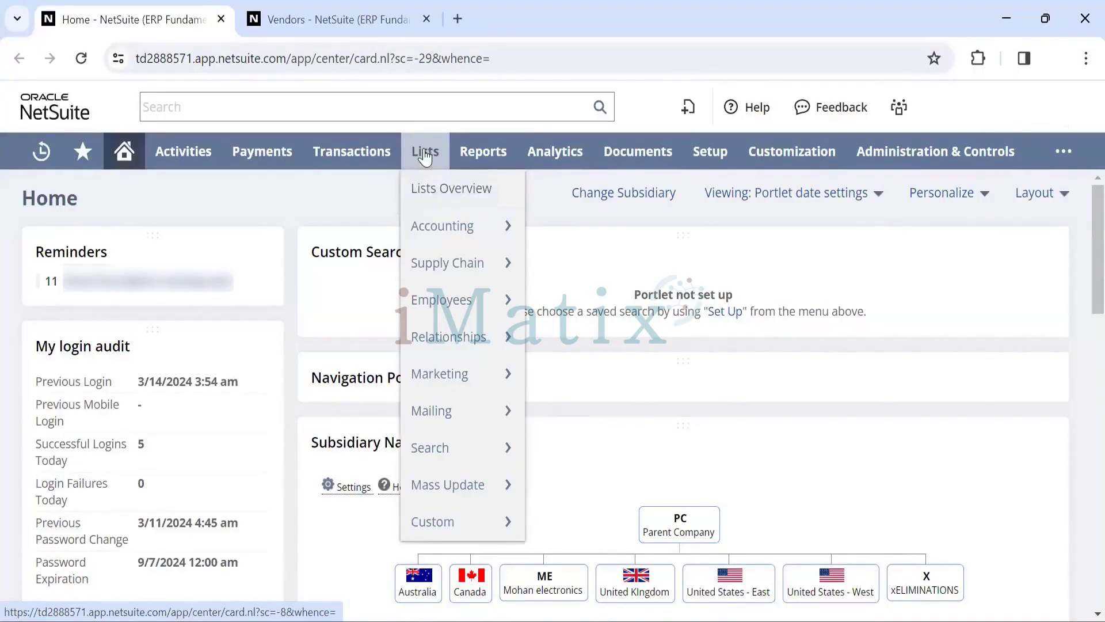
mouse_move(441, 229)
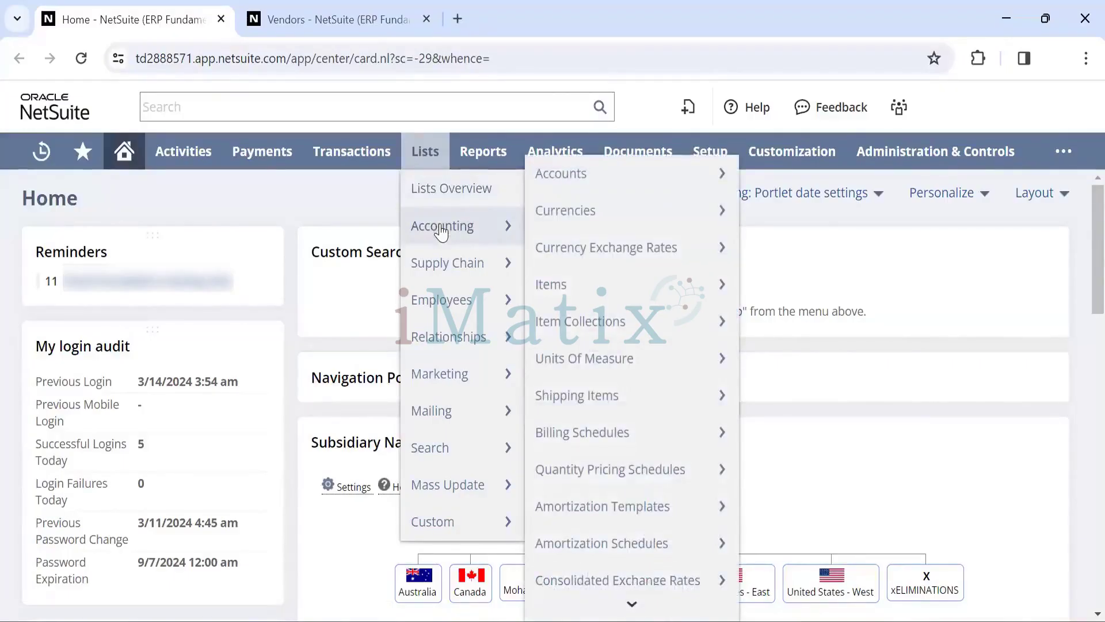
mouse_move(585, 180)
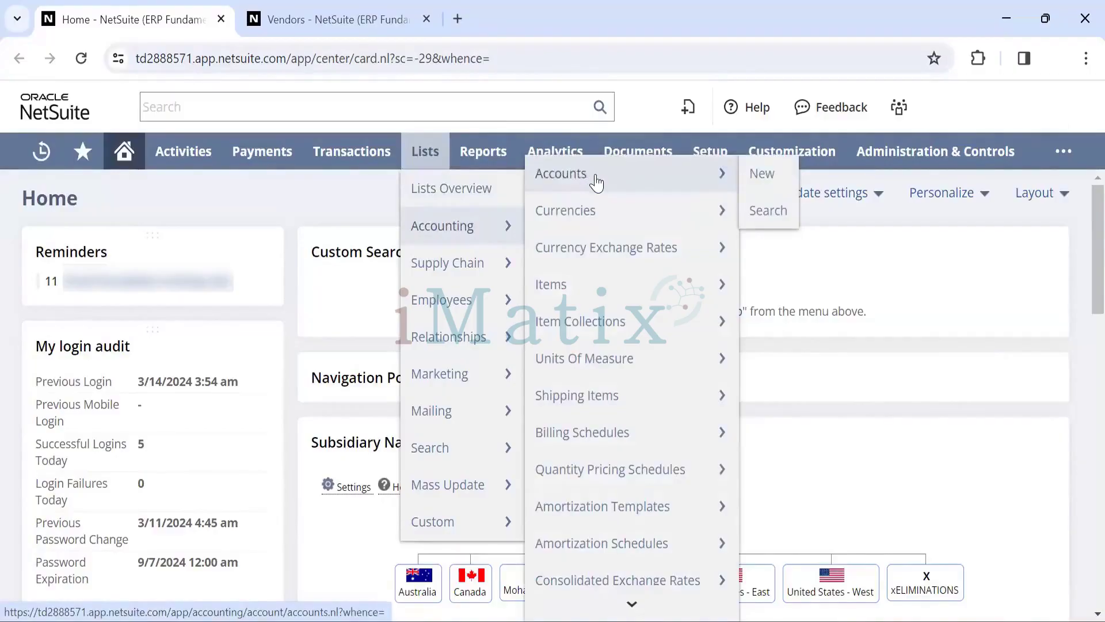
right_click(631, 181)
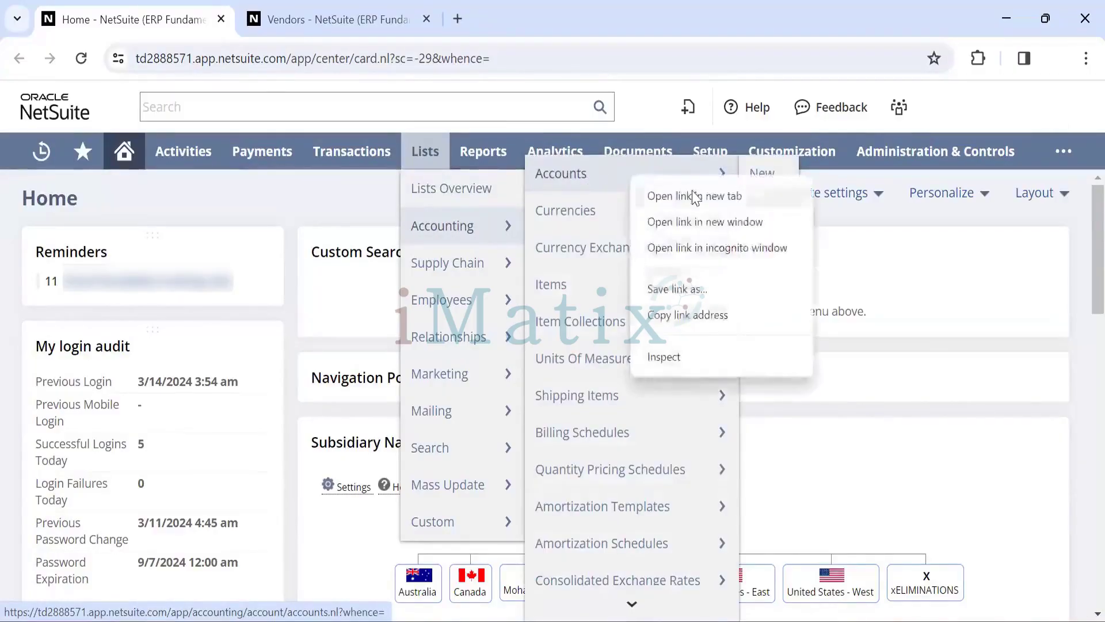
left_click(696, 196)
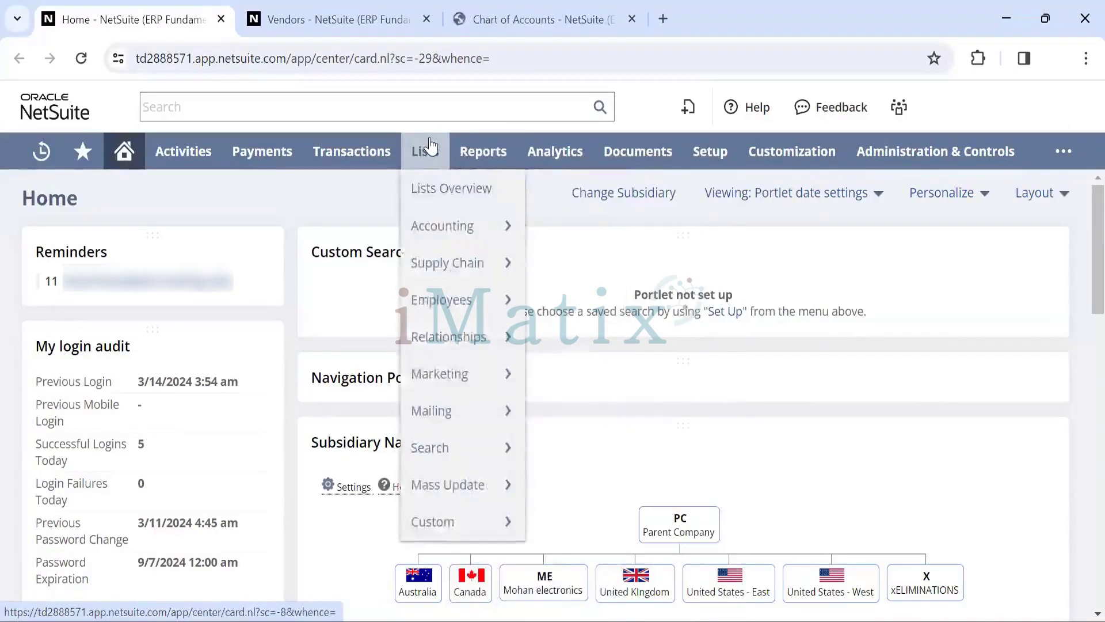
left_click(534, 19)
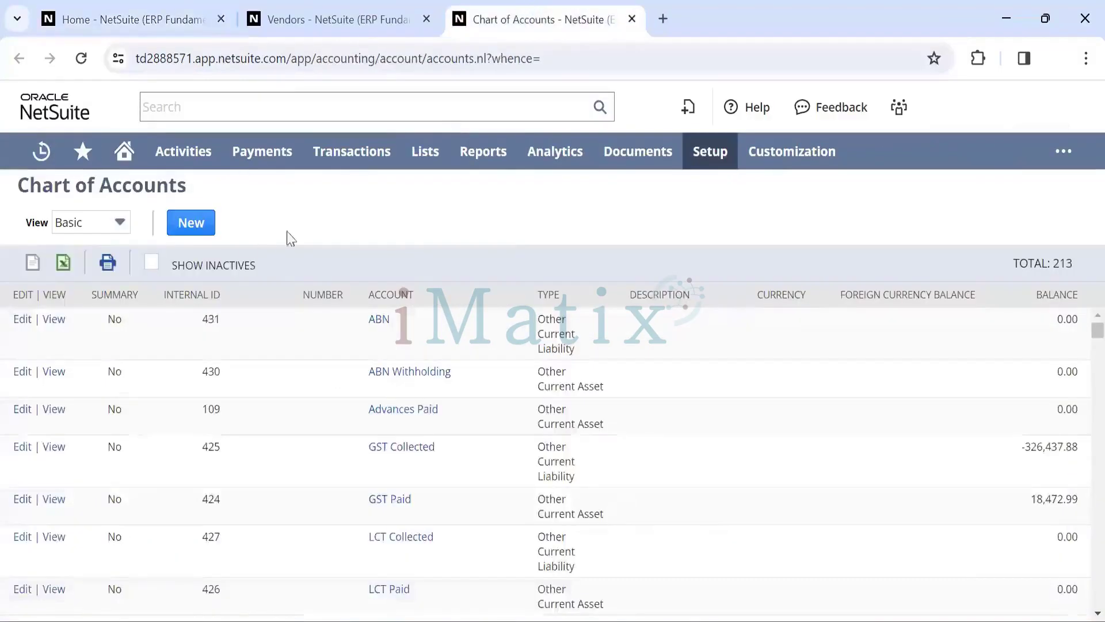
Examine the Chart of Accounts list, from the unnumbered accounts down to the expense accounts
scroll(443, 329, "down", 10)
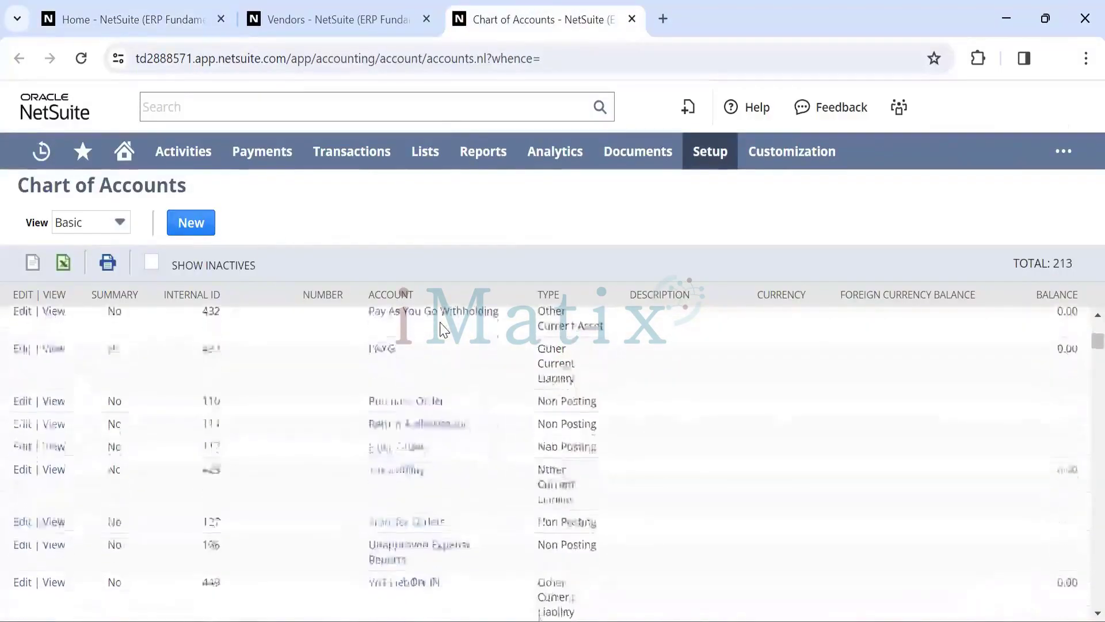
scroll(443, 329, "down", 15)
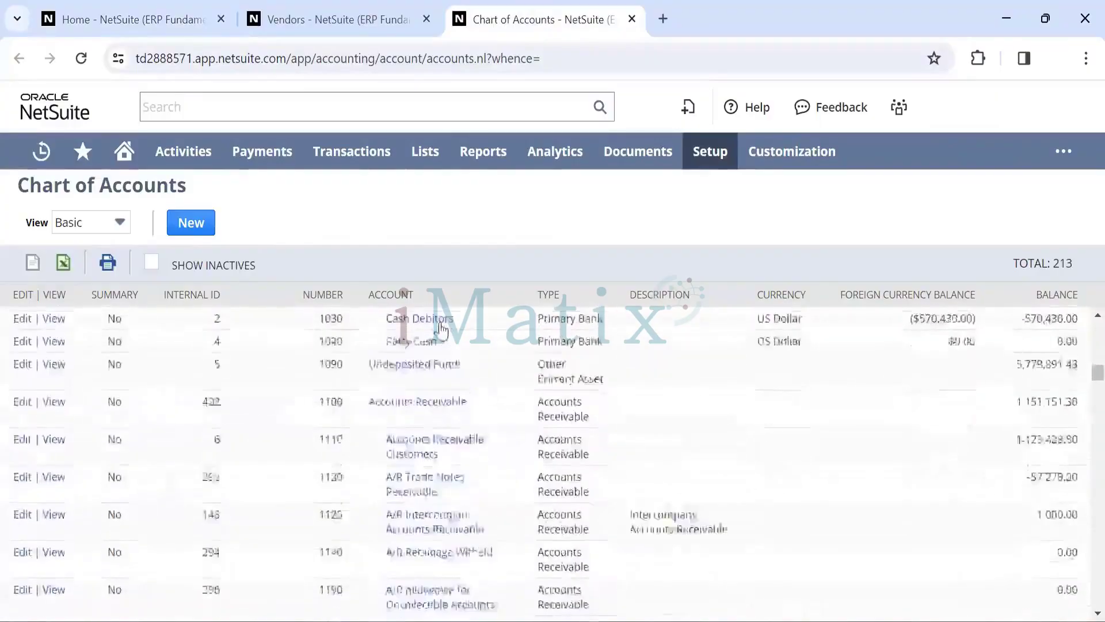
scroll(443, 329, "down", 15)
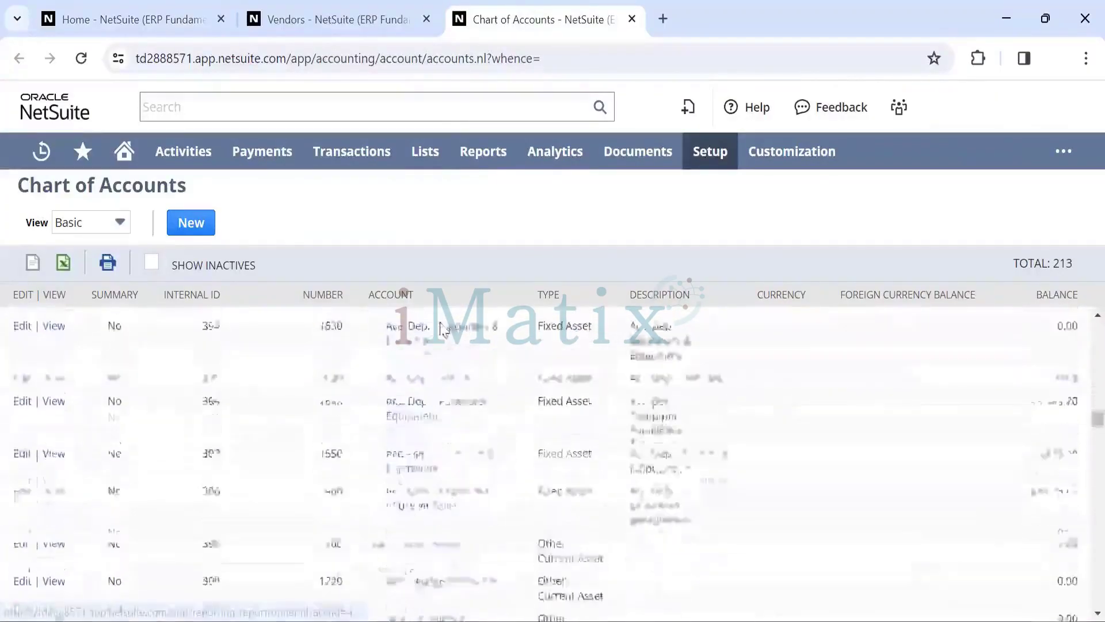
scroll(444, 329, "down", 15)
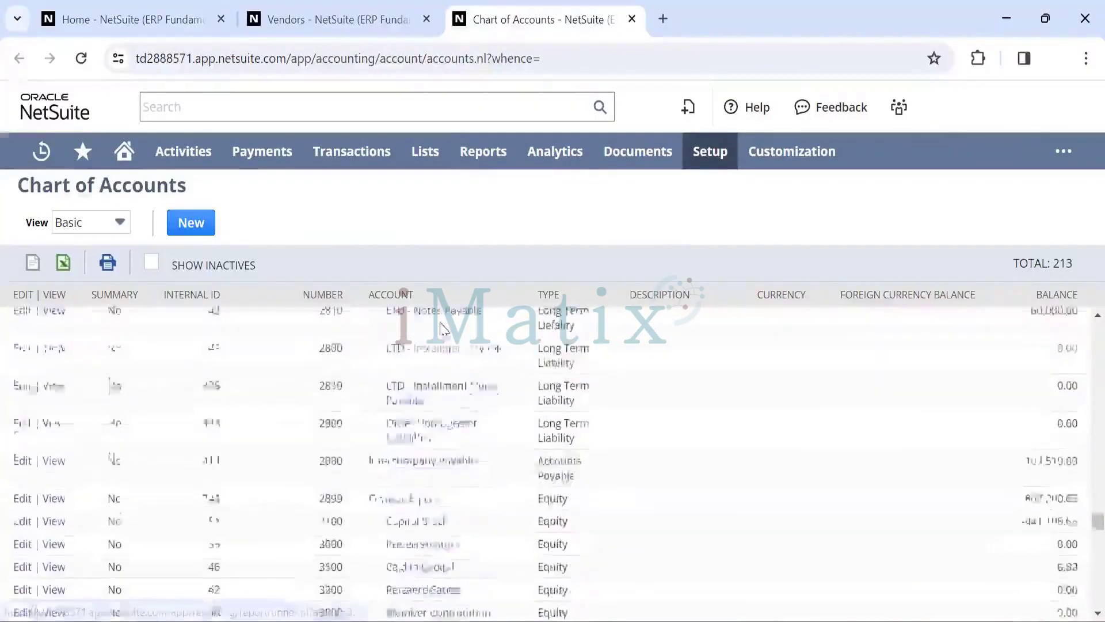
scroll(443, 329, "down", 15)
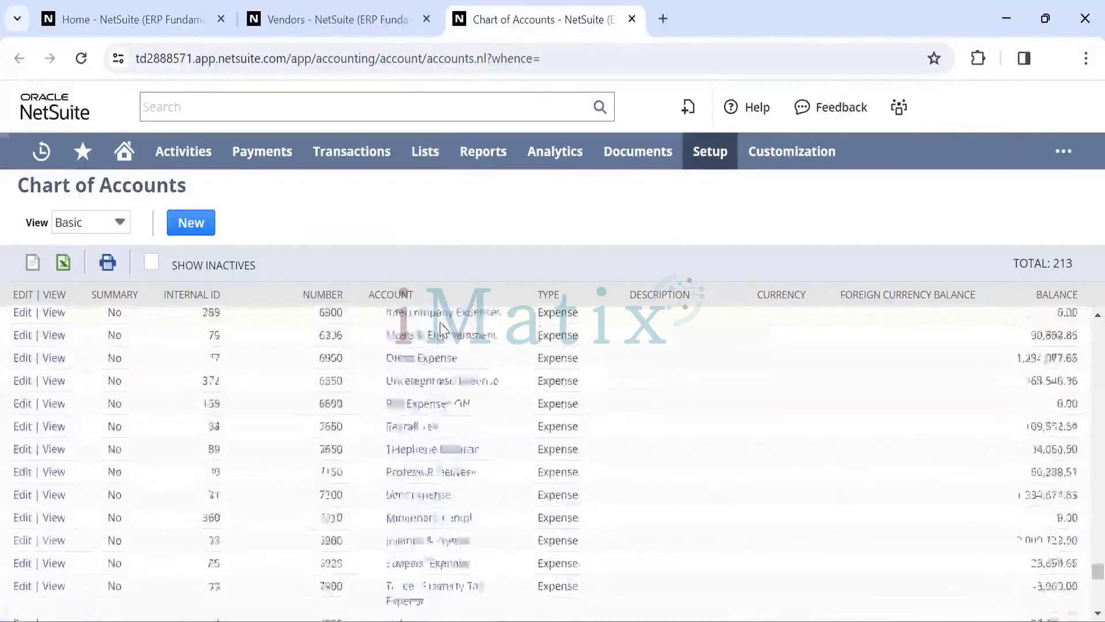
scroll(440, 328, "up", 20)
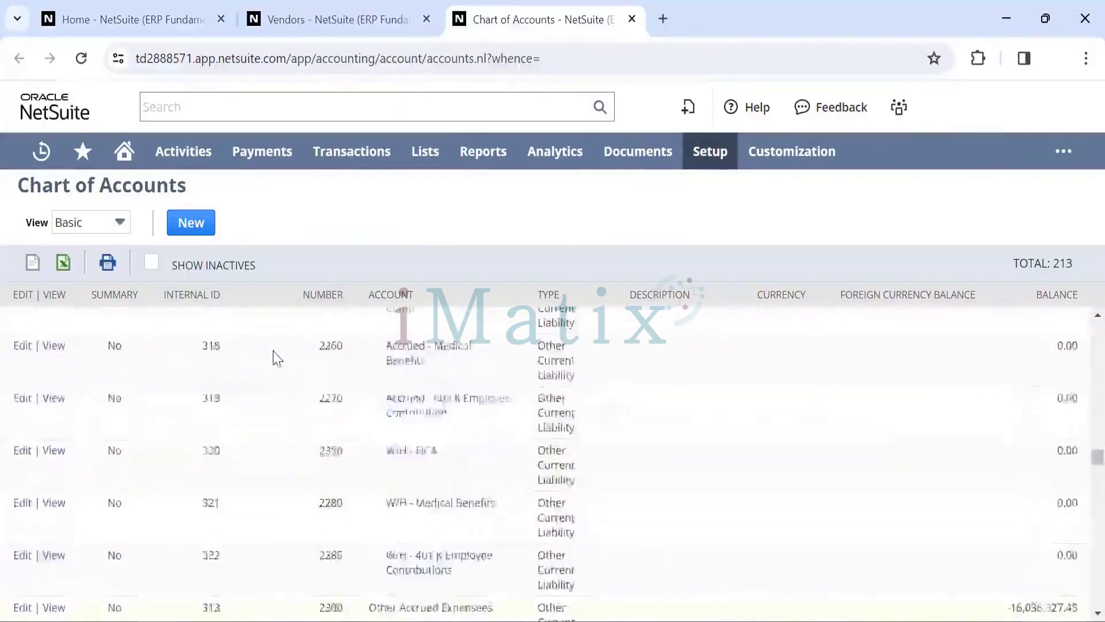
Review the bank, receivable and inventory accounts in the Chart of Accounts, along with the unnumbered tax accounts
scroll(339, 339, "up", 5)
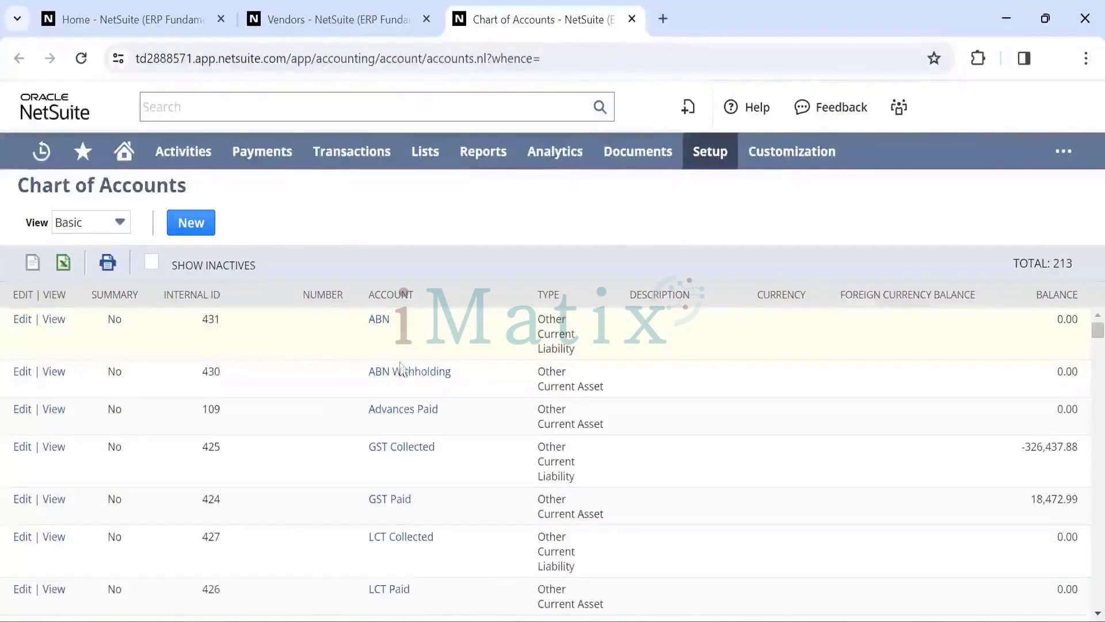
scroll(427, 592, "down", 10)
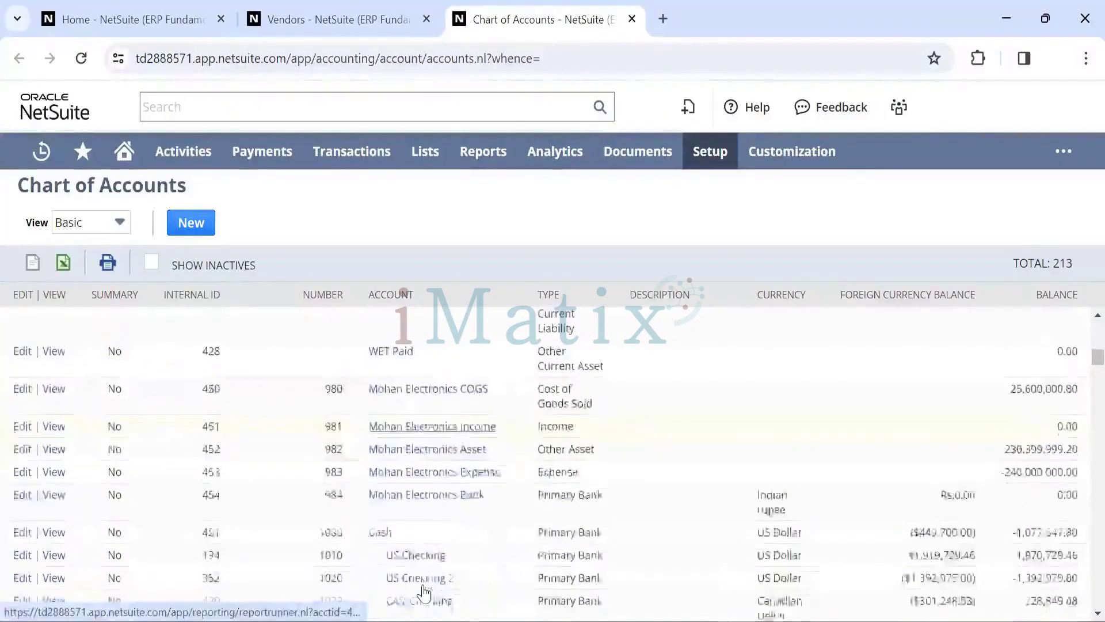
scroll(423, 591, "down", 8)
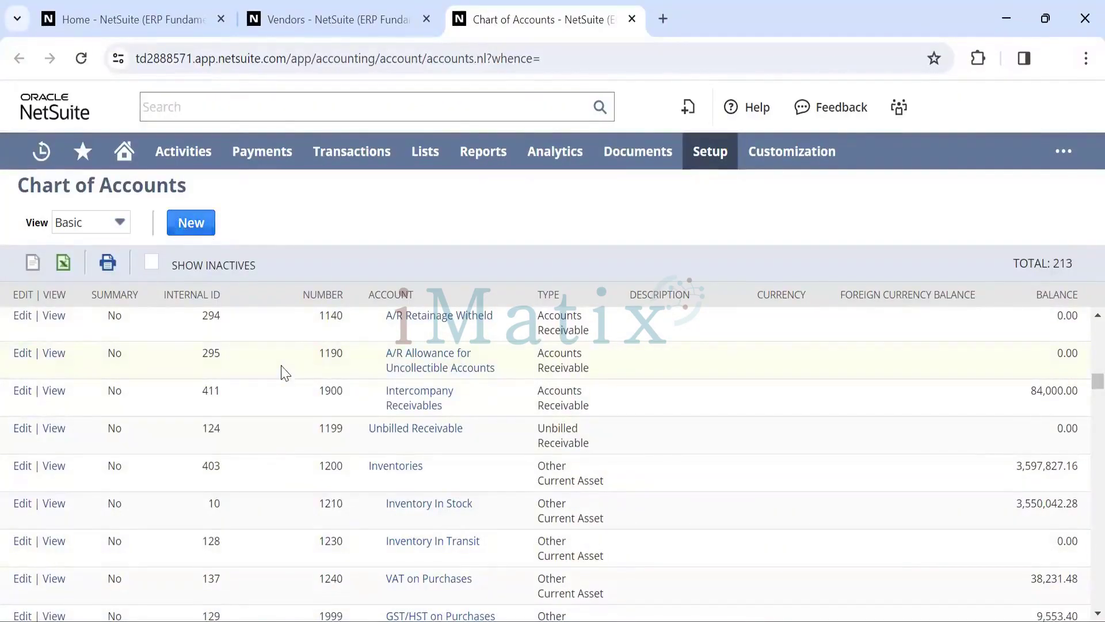
scroll(283, 373, "up", 1)
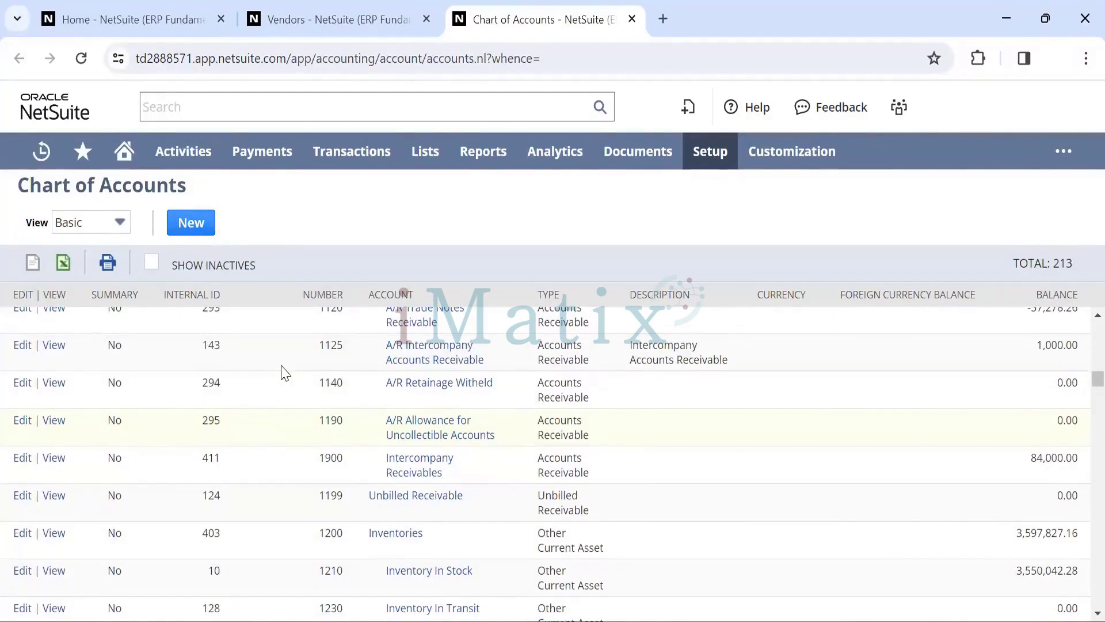
scroll(284, 373, "up", 5)
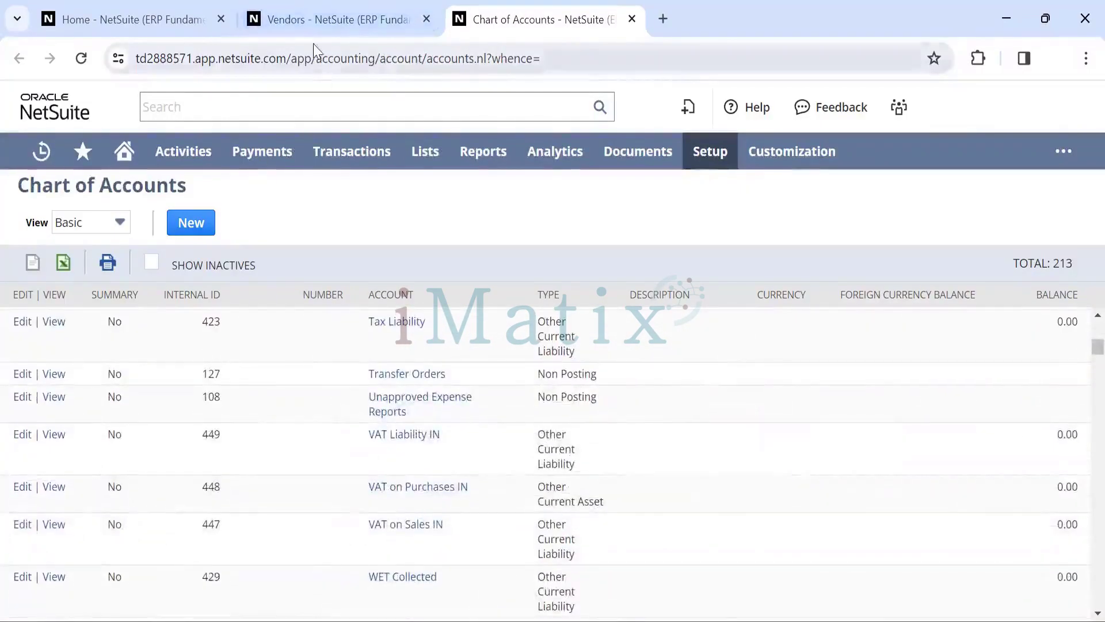
Switch back to the Vendors list and look through the record types offered under the Accounting, Employees and Relationships lists
left_click(302, 14)
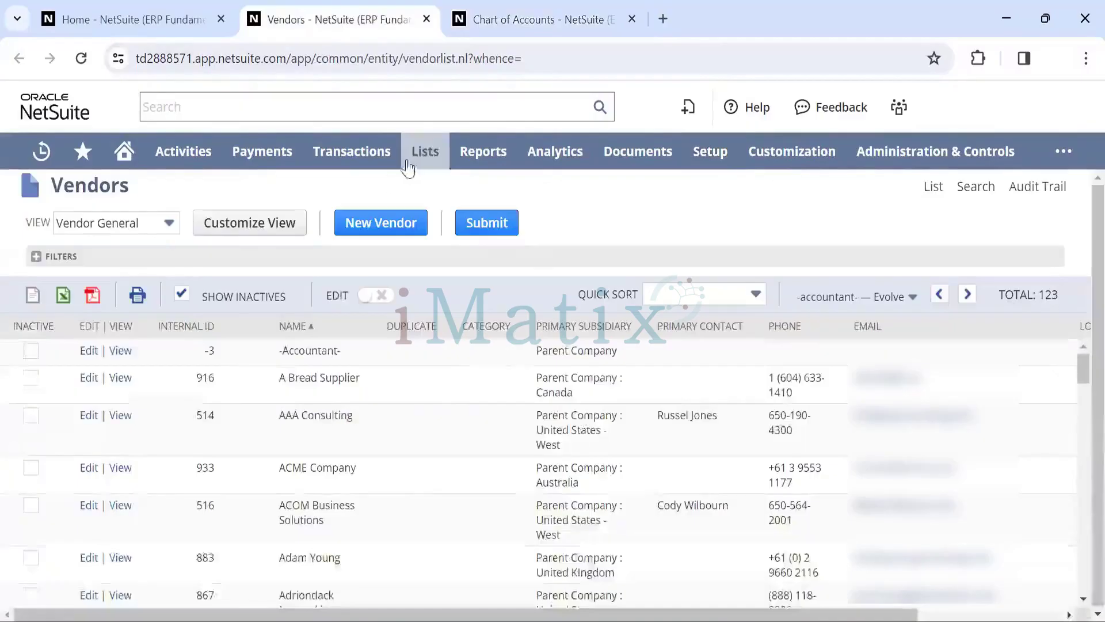
mouse_move(422, 154)
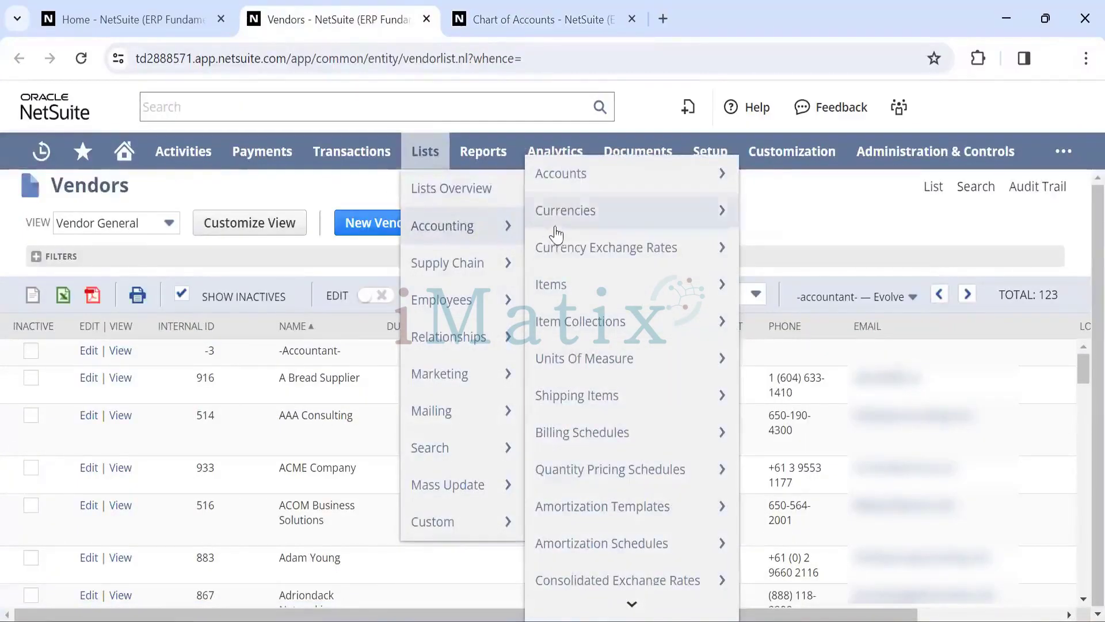
mouse_move(562, 219)
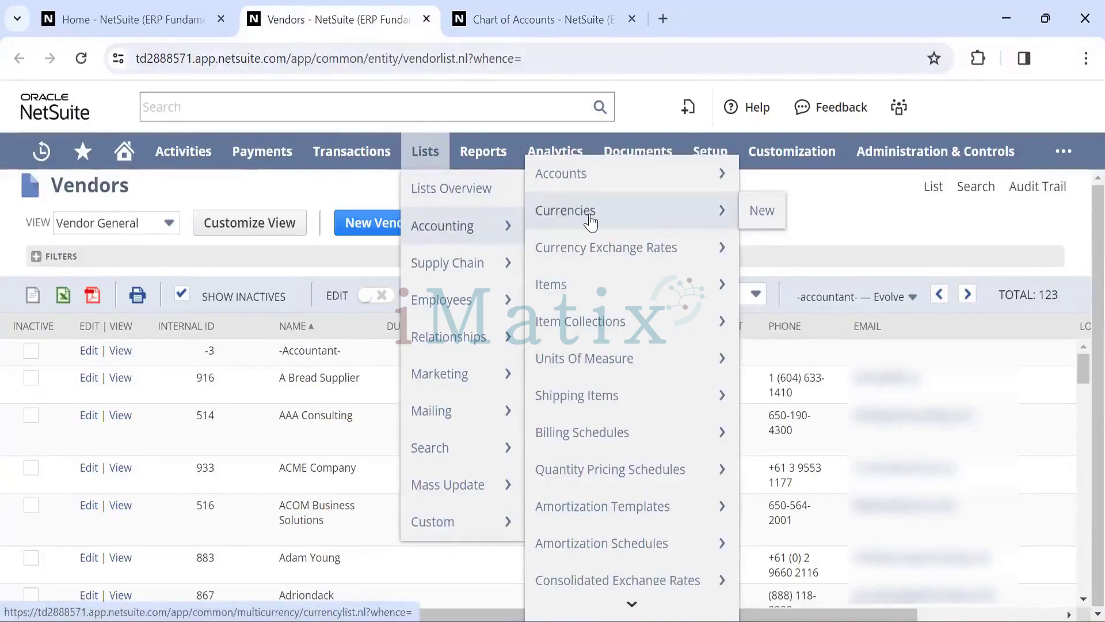
mouse_move(594, 250)
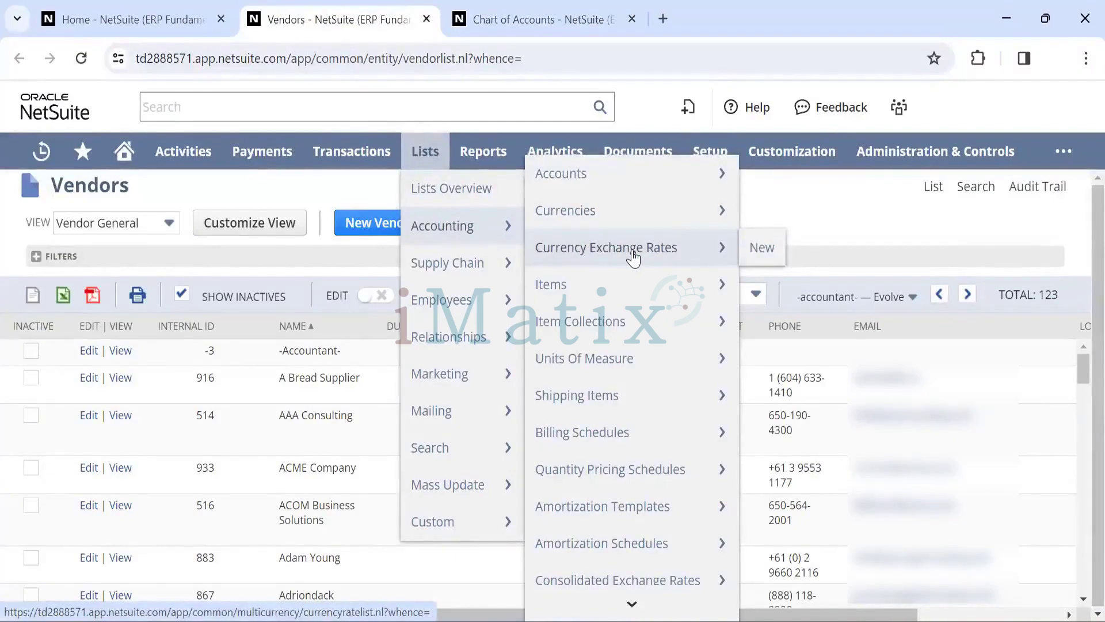
mouse_move(575, 289)
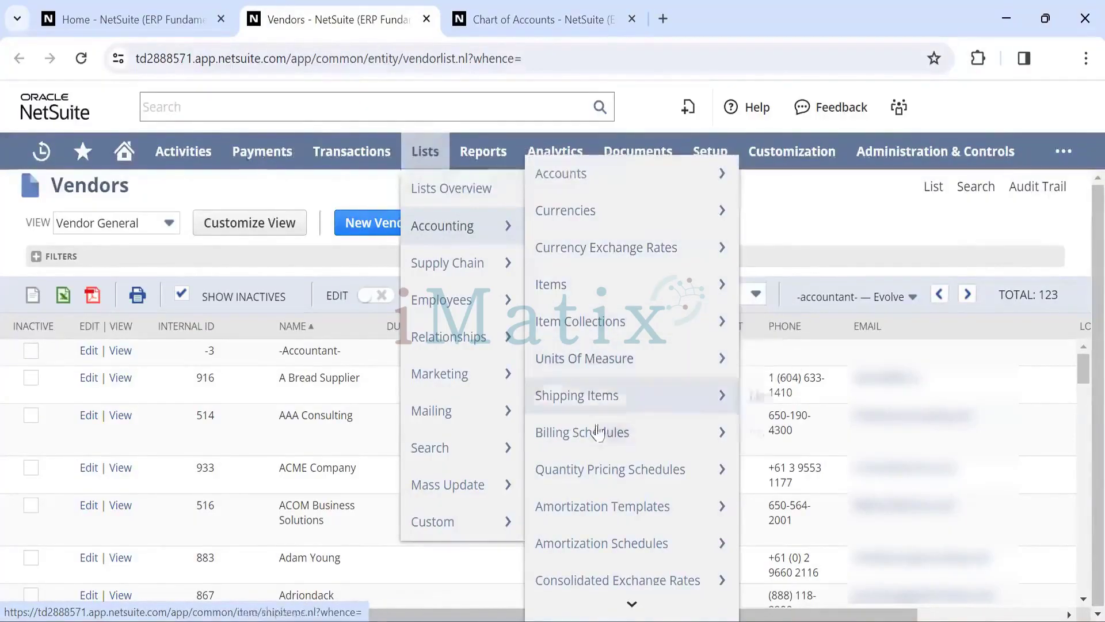
scroll(599, 434, "down", 1)
mouse_move(599, 435)
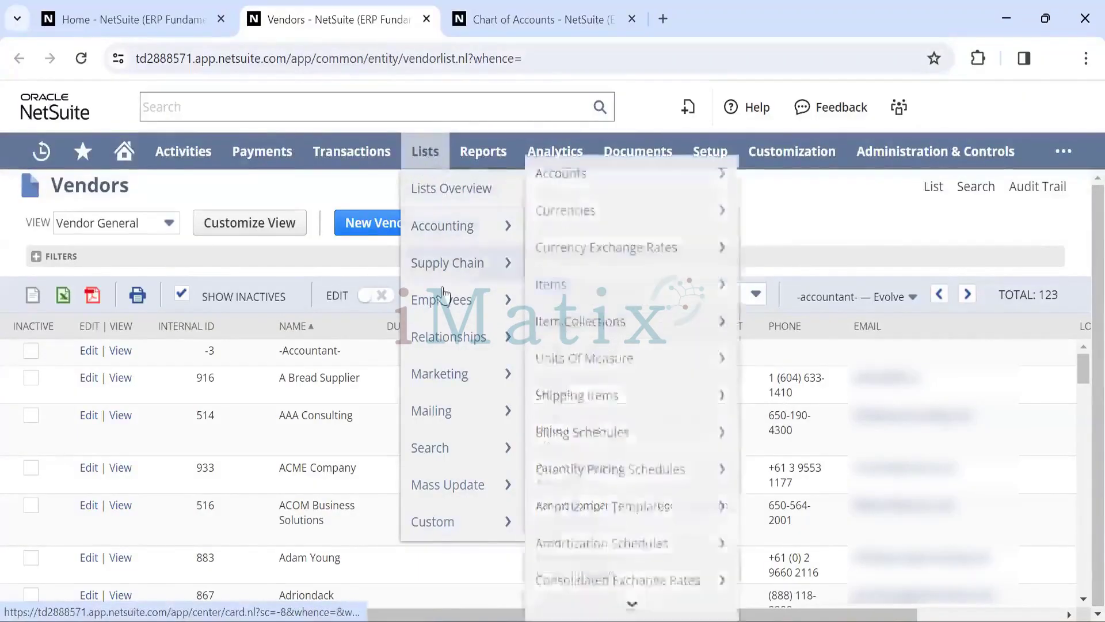
mouse_move(442, 306)
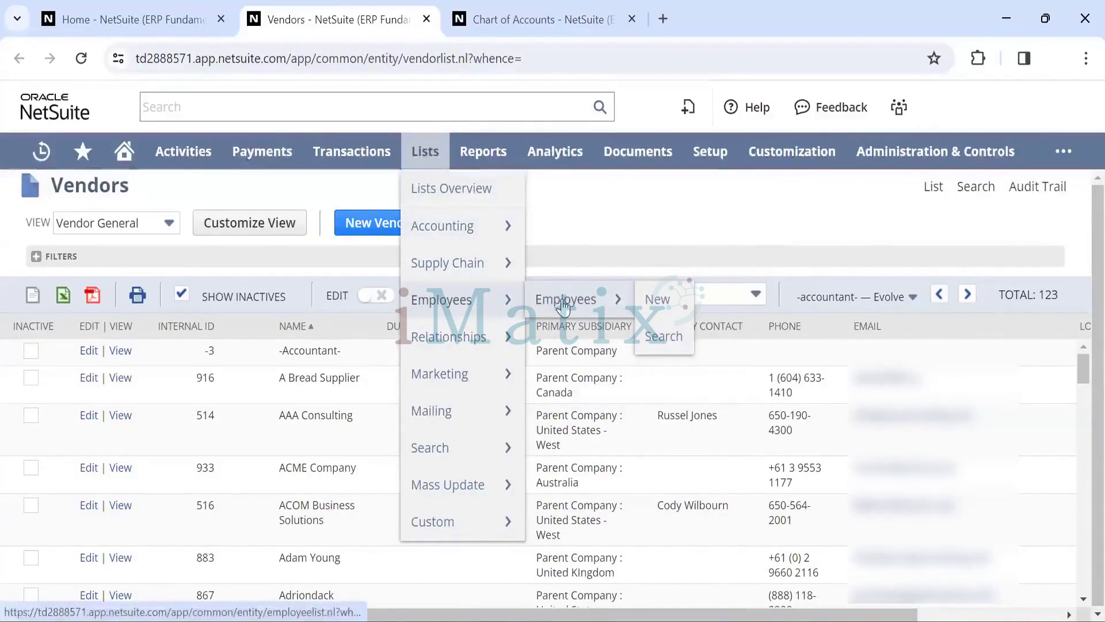
mouse_move(462, 333)
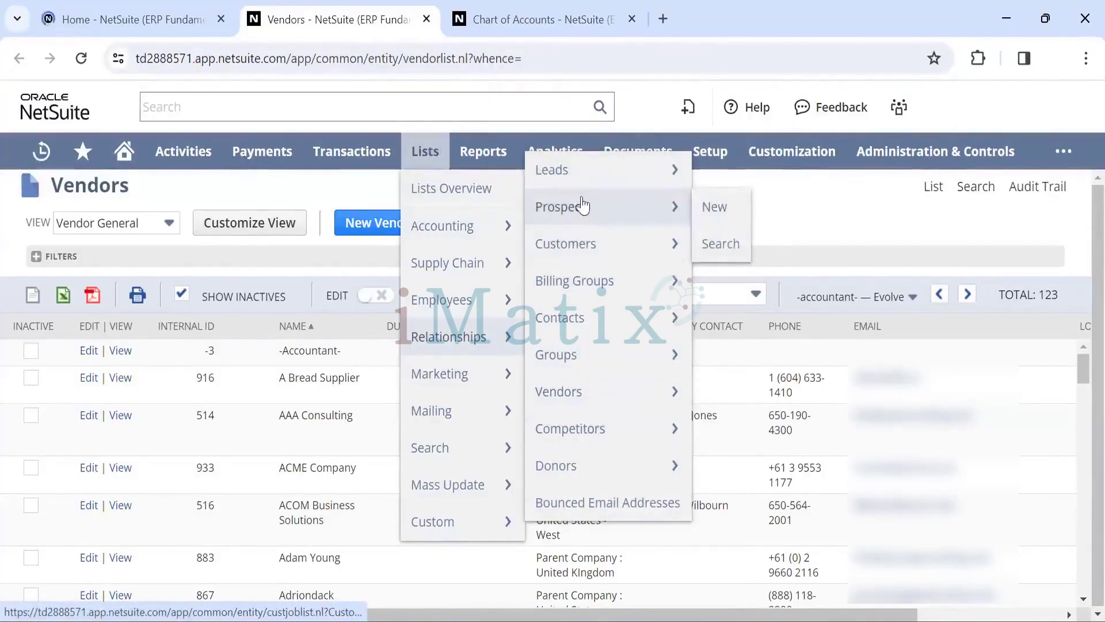
mouse_move(578, 188)
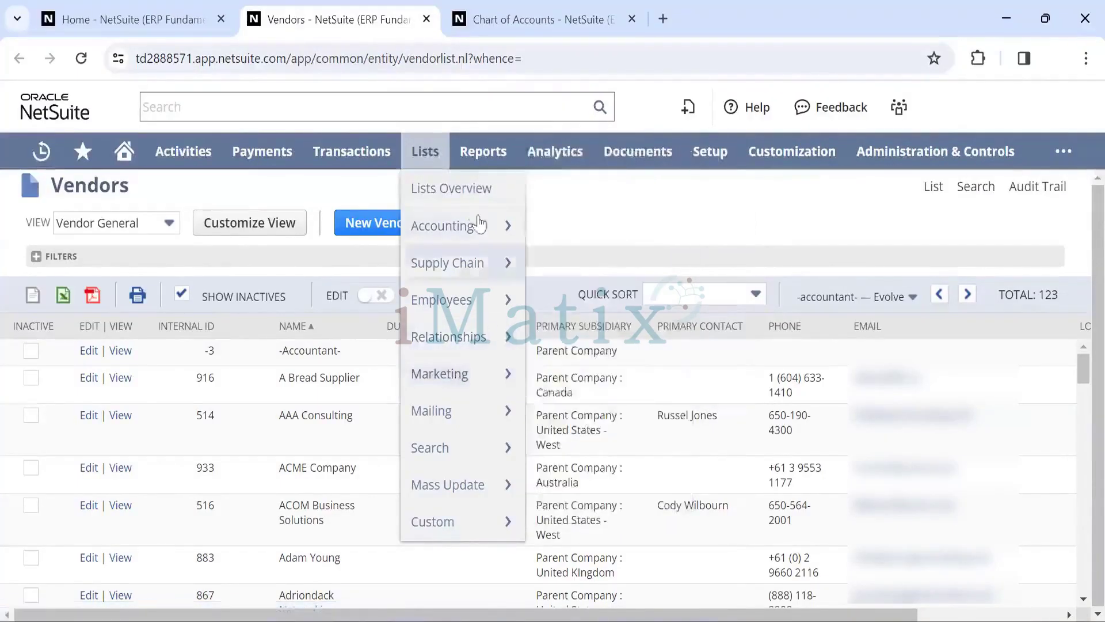
mouse_move(476, 427)
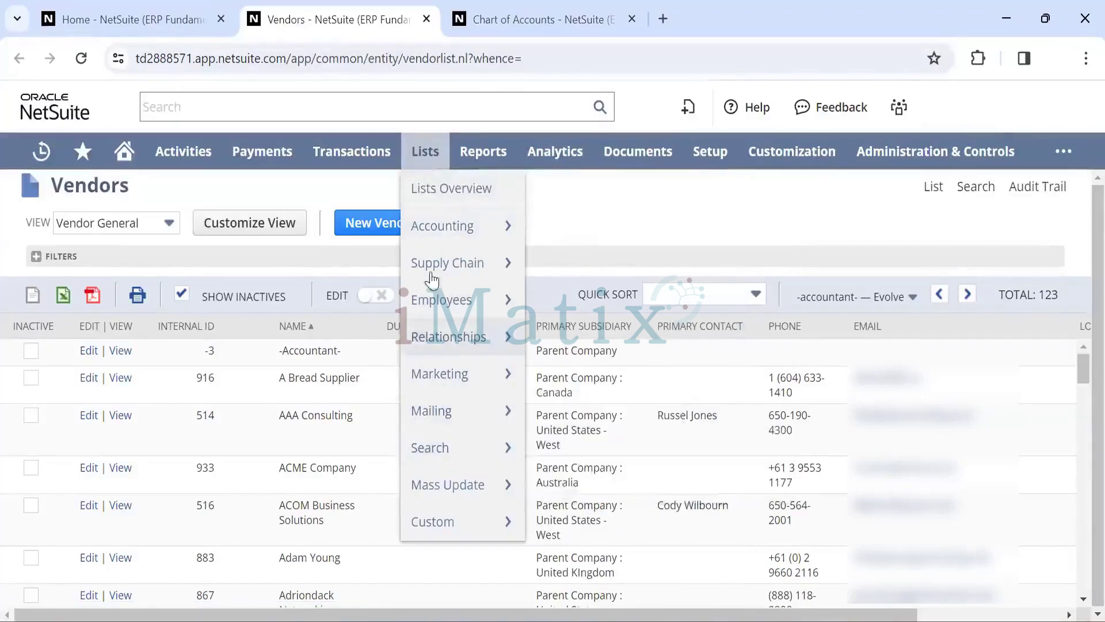
mouse_move(435, 262)
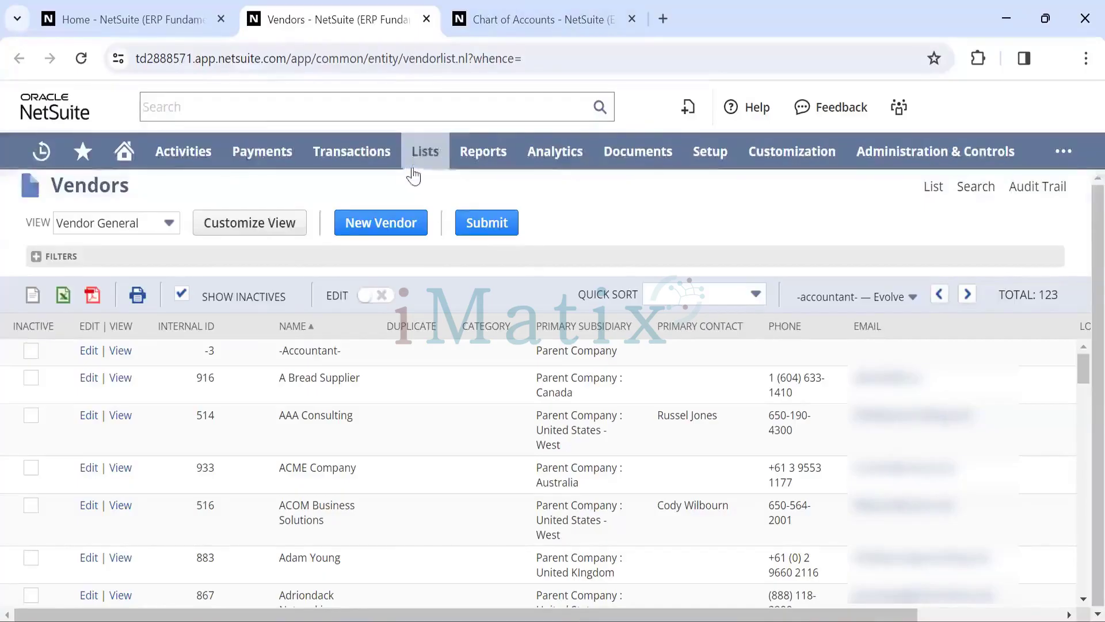
Open a blank form for a new customer record from the Relationships lists
mouse_move(425, 153)
mouse_move(473, 346)
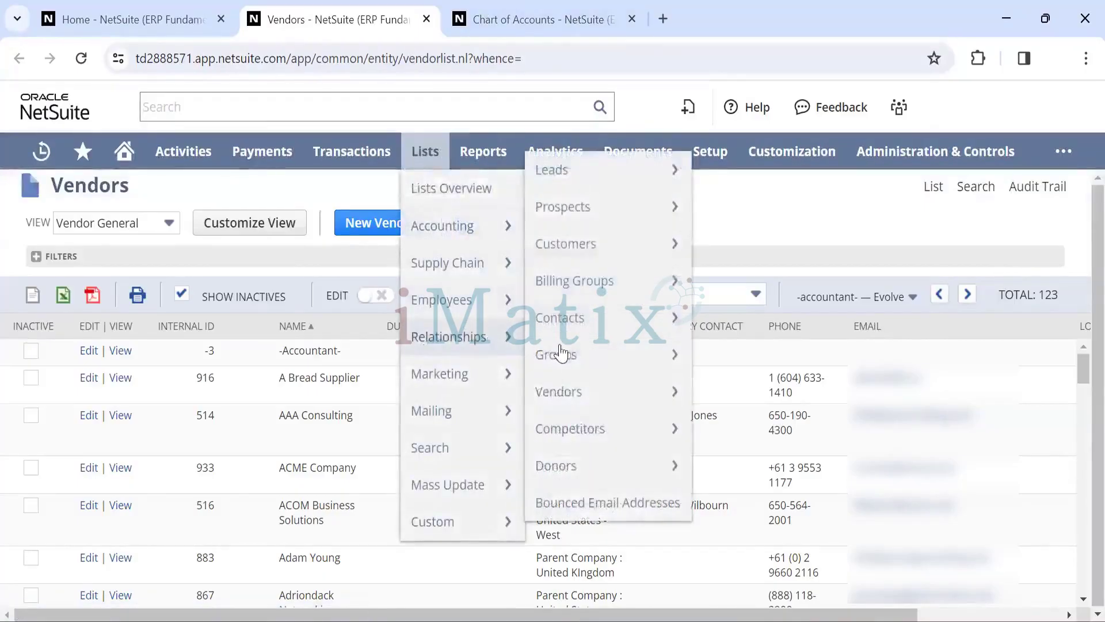
mouse_move(587, 255)
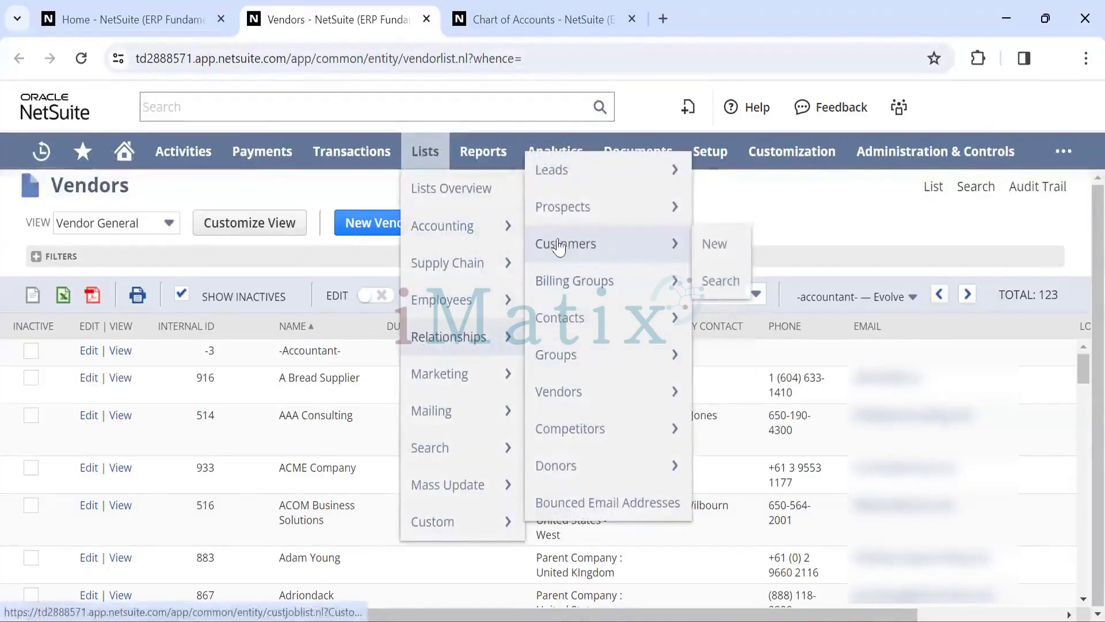
left_click(713, 243)
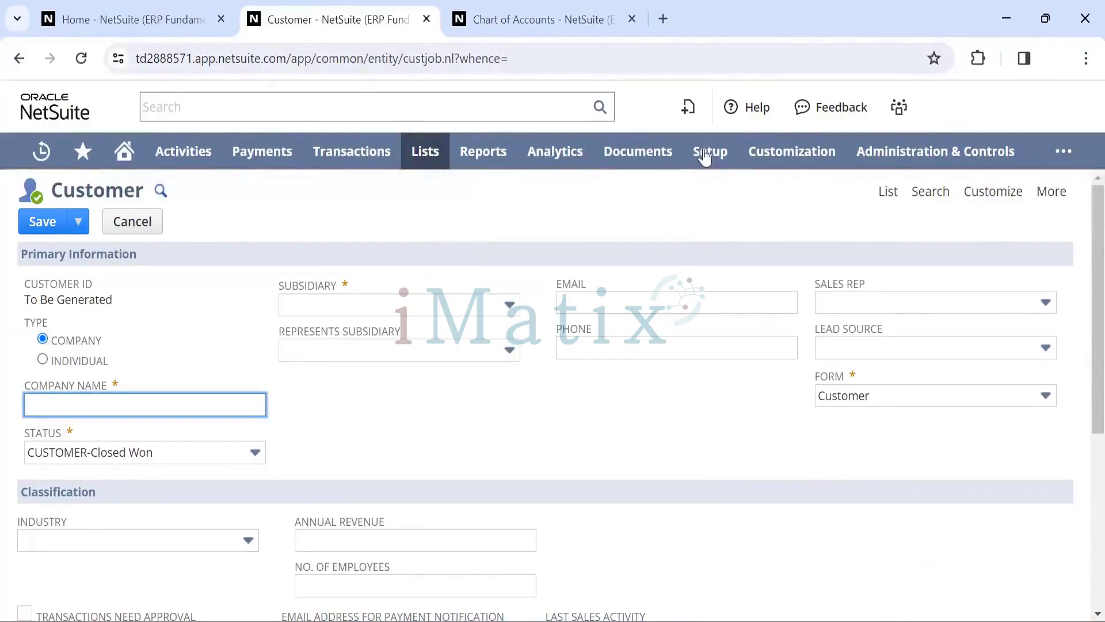
Open the Company Information setup page in a new browser tab and switch to it
mouse_move(705, 155)
mouse_move(711, 227)
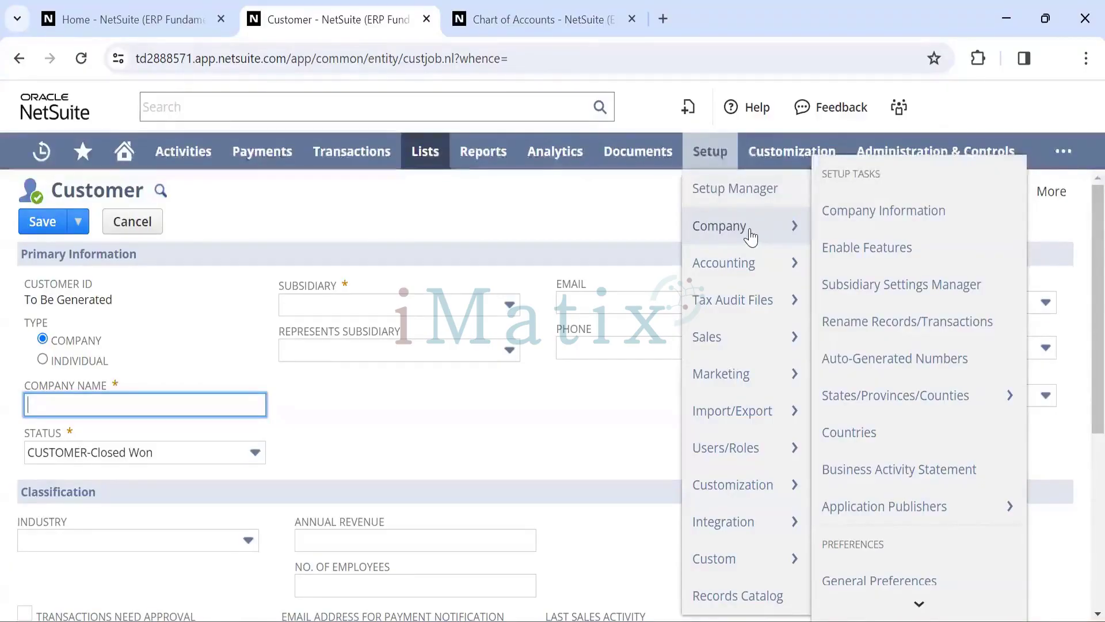
middle_click(850, 219)
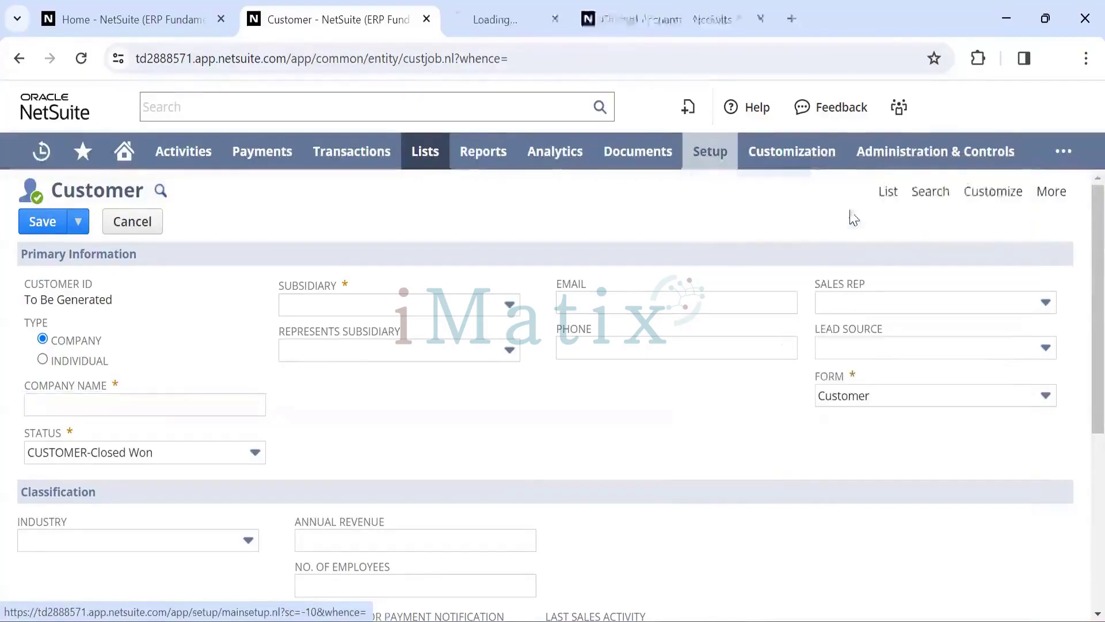
left_click(498, 16)
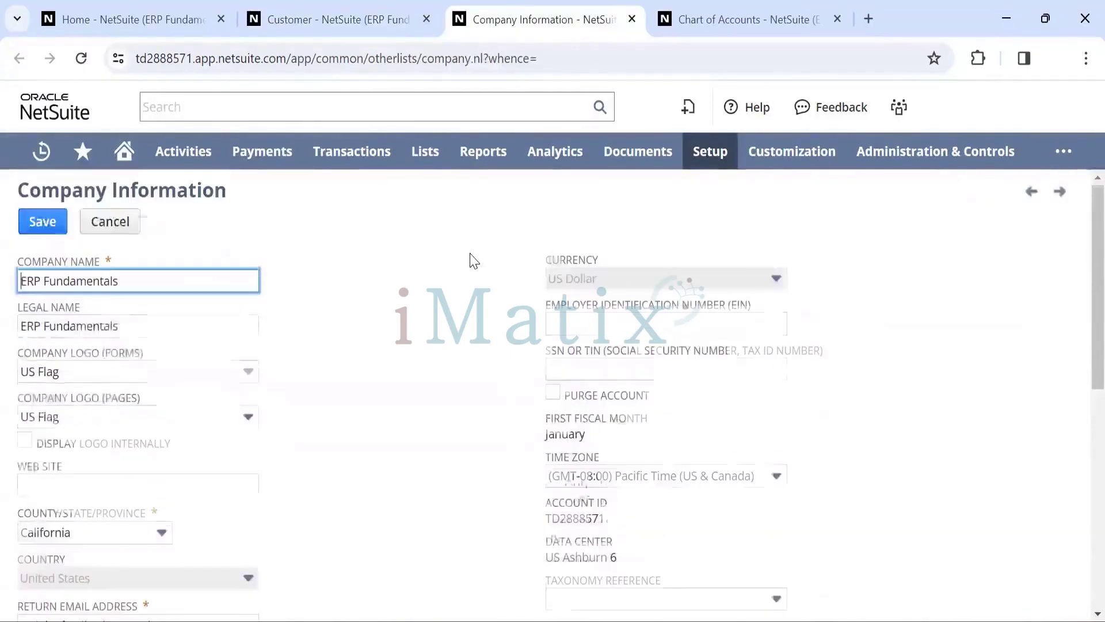
Examine the Company Information page, from the company name, logo and time zone fields down to the headquarters, return and shipping addresses
scroll(354, 254, "down", 1)
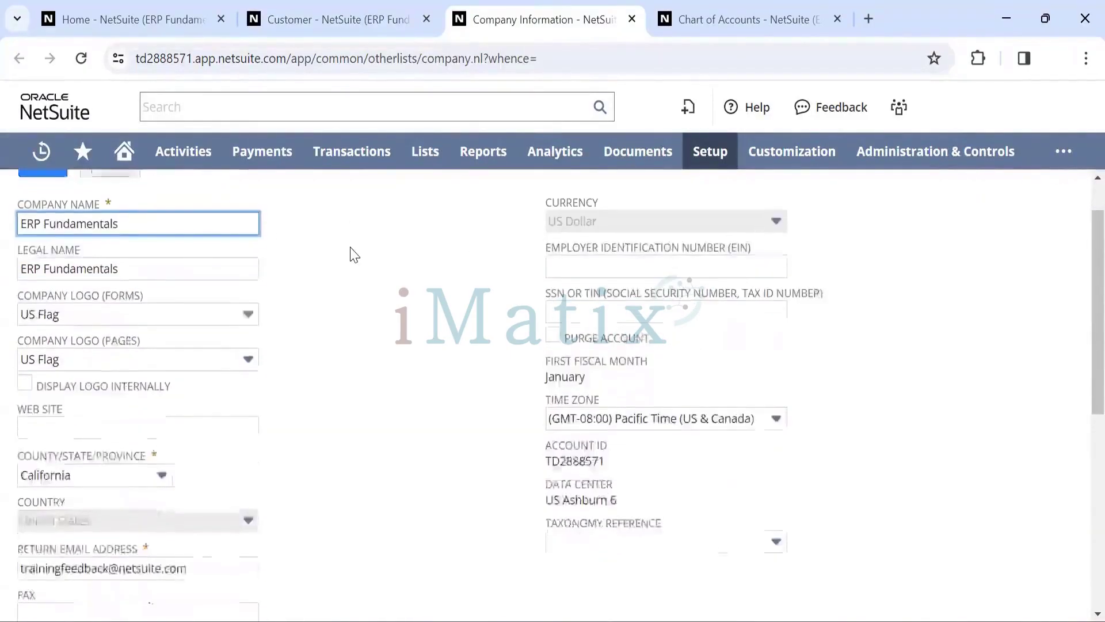
scroll(354, 255, "down", 1)
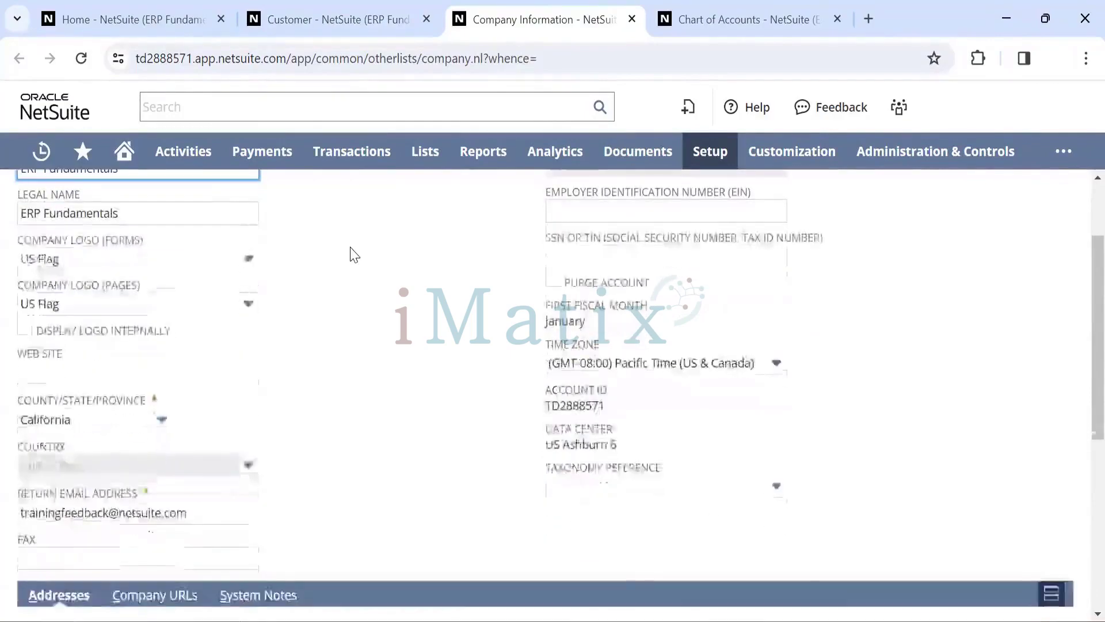
scroll(354, 255, "down", 1)
scroll(354, 255, "up", 3)
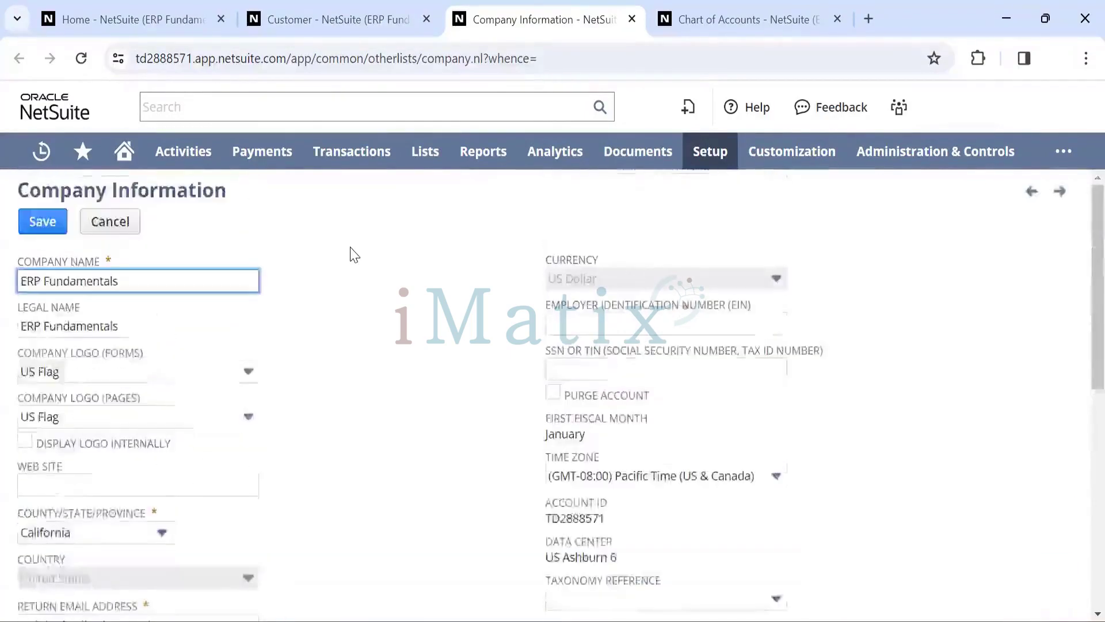
scroll(354, 255, "down", 5)
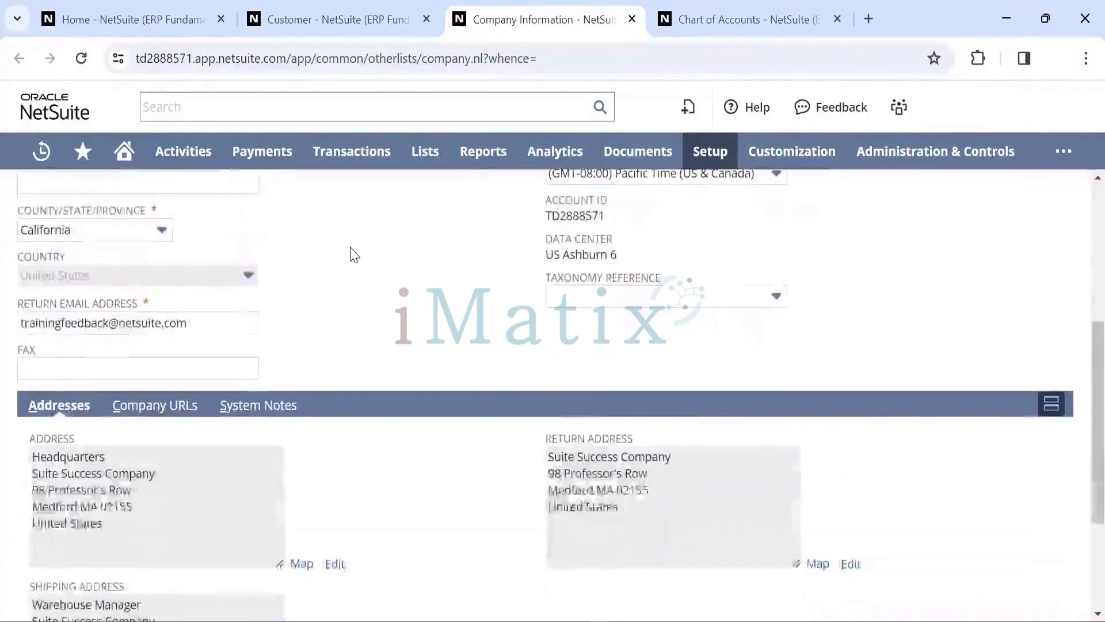
scroll(354, 254, "down", 3)
scroll(354, 254, "up", 8)
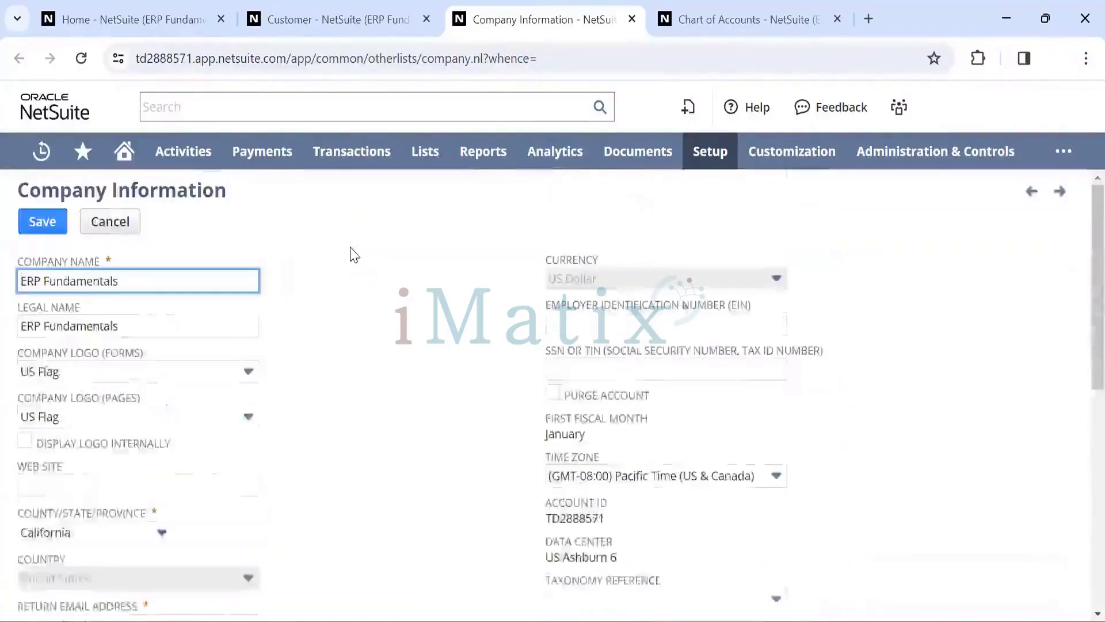
scroll(354, 254, "down", 2)
scroll(354, 254, "up", 2)
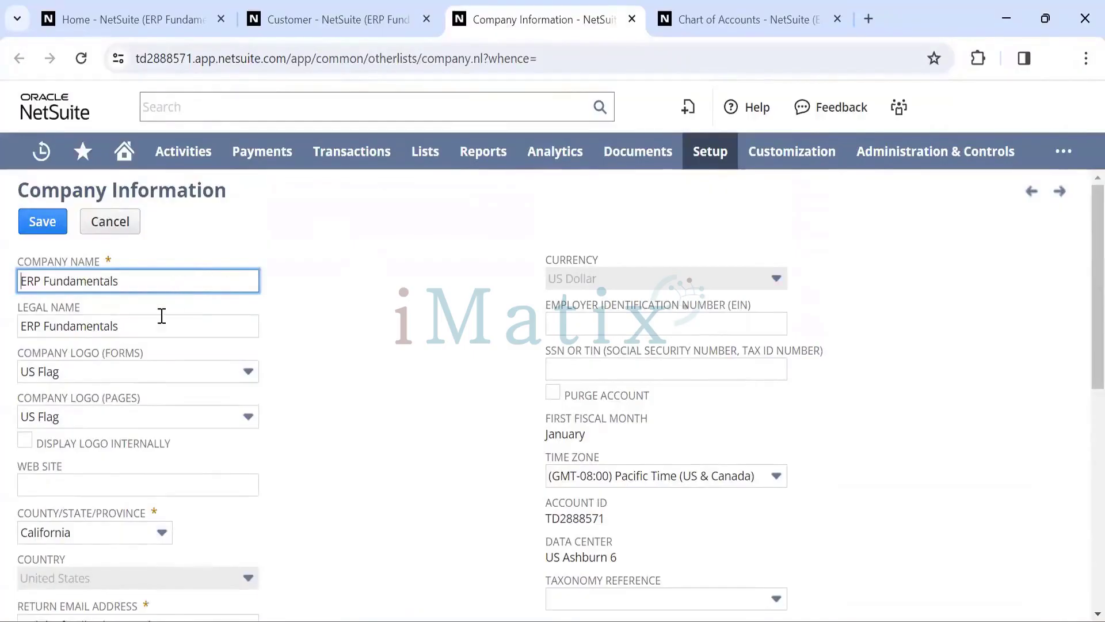
scroll(154, 403, "down", 4)
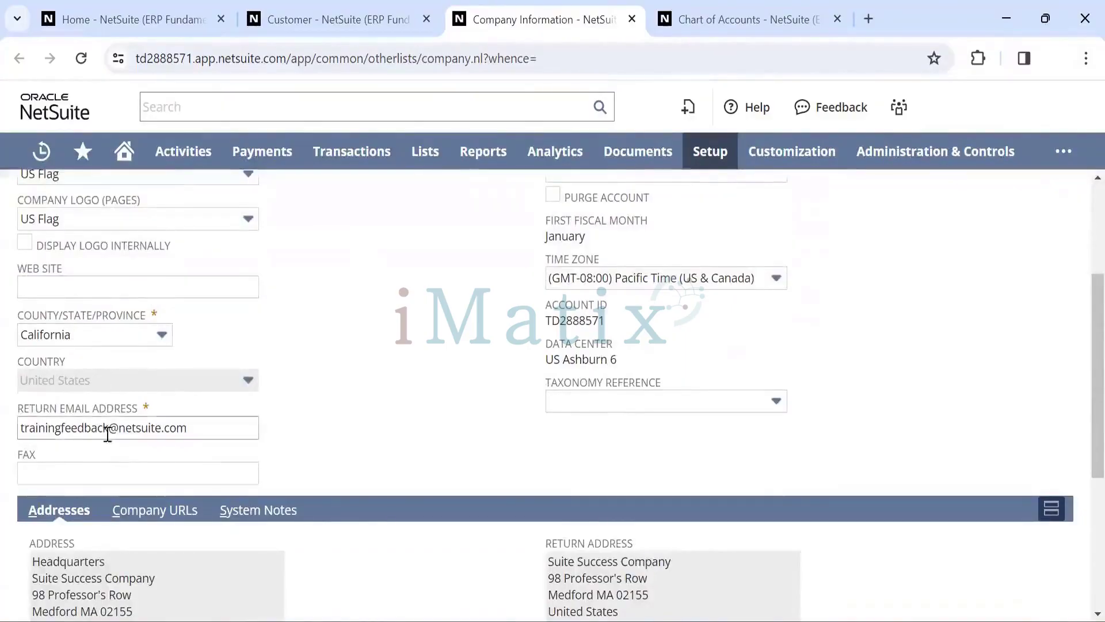
scroll(332, 419, "down", 5)
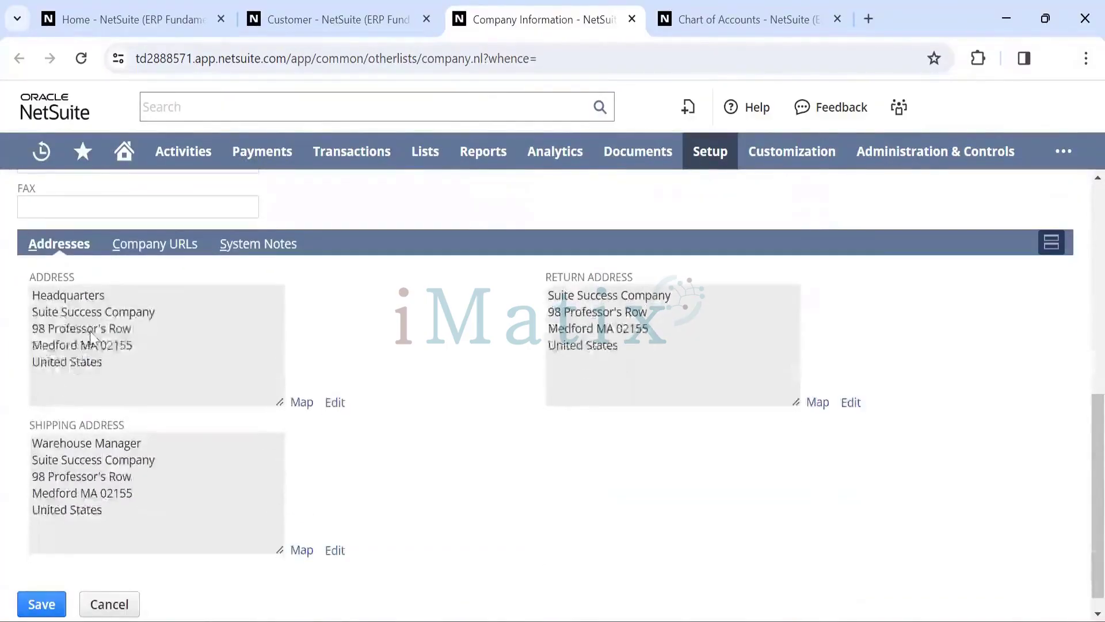
scroll(373, 363, "up", 10)
scroll(373, 363, "down", 3)
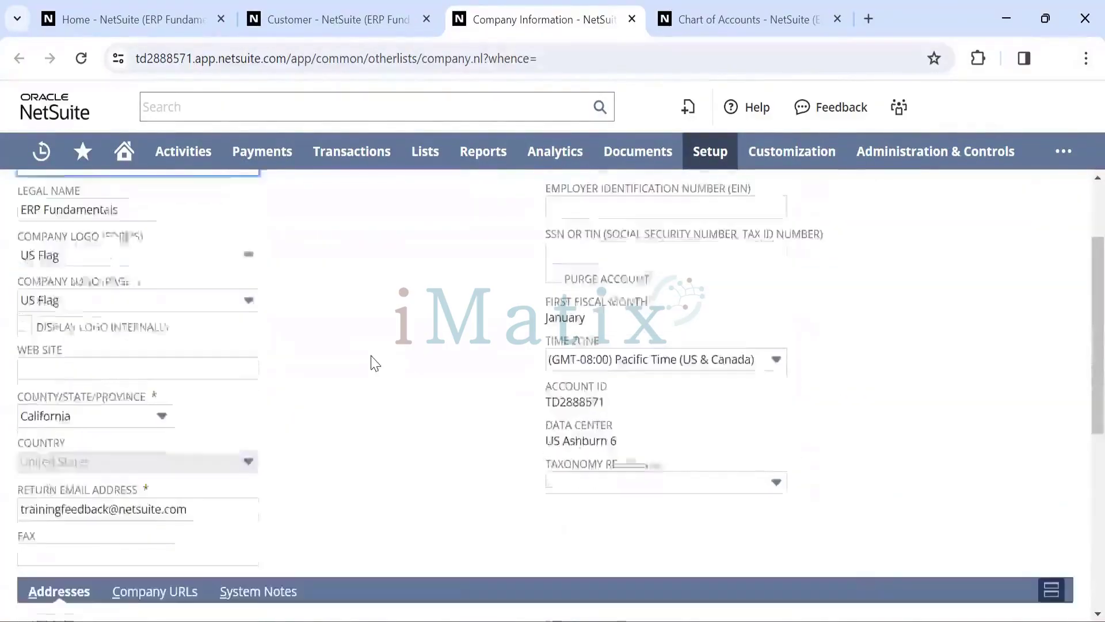
scroll(373, 363, "up", 3)
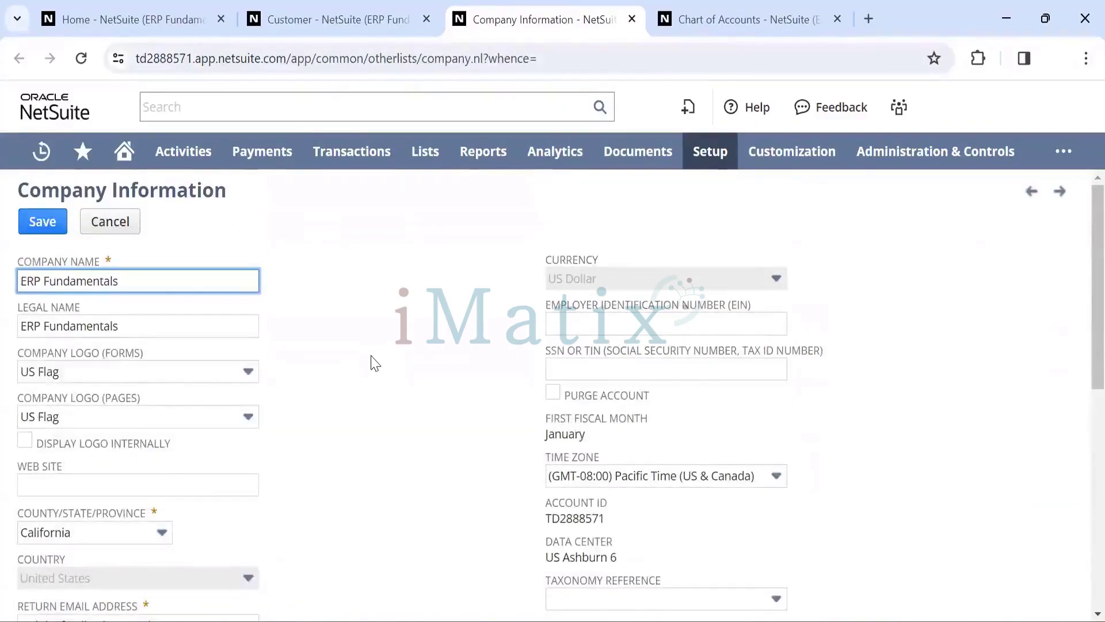
scroll(373, 362, "down", 1)
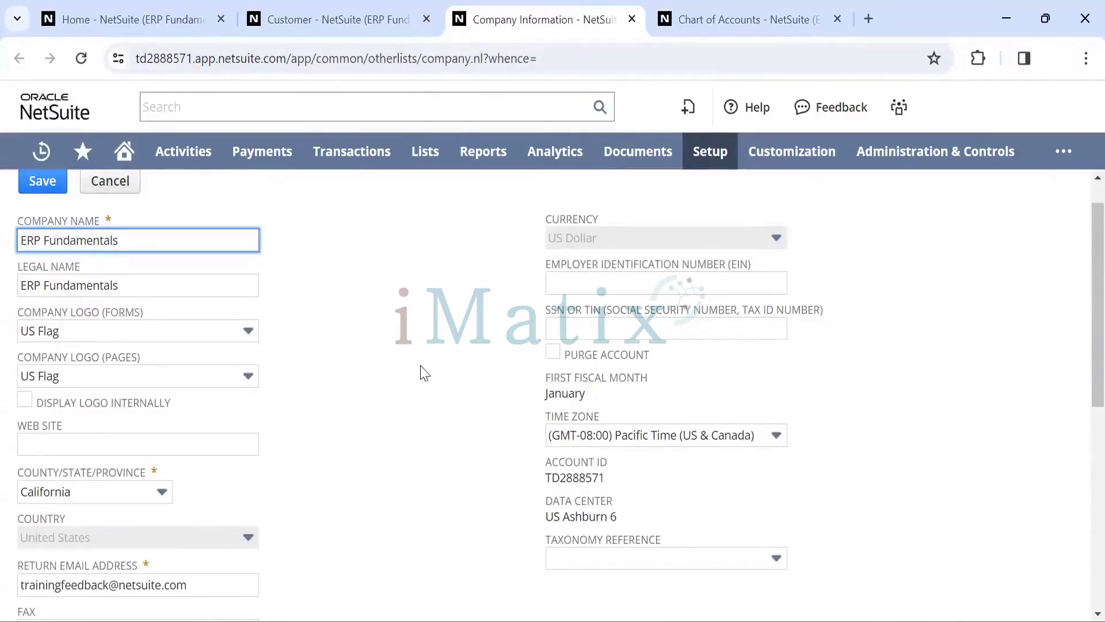
Open the company's Enable Features setup page in the current browser tab
mouse_move(703, 160)
mouse_move(746, 228)
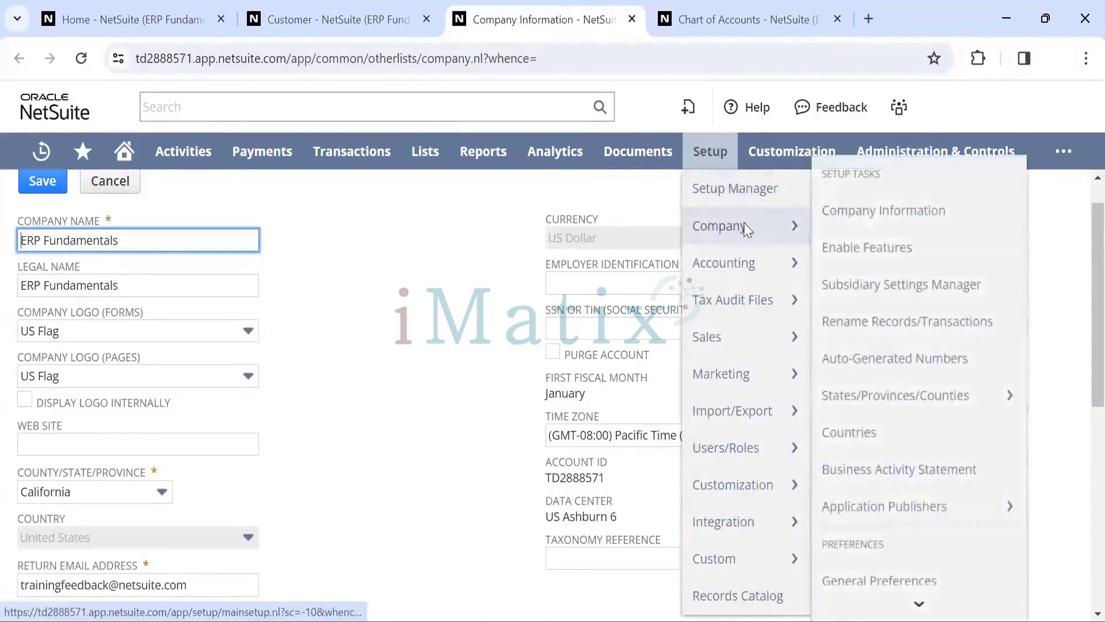
left_click(868, 248)
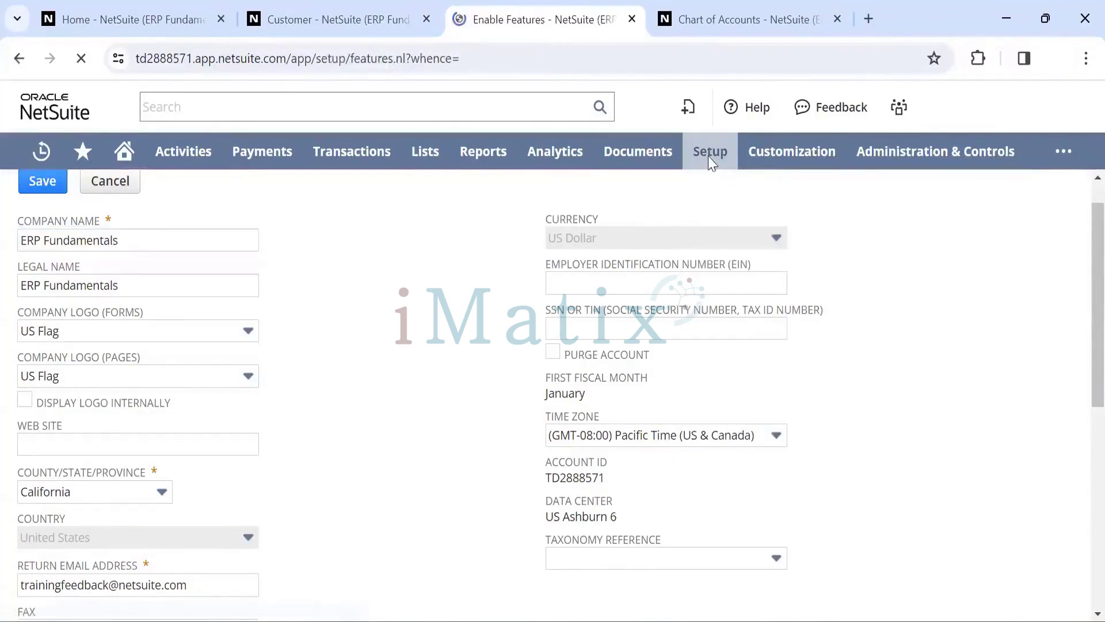
Skim the Company features on the Enable Features page, from the Classifications section down past Projects and back
mouse_move(709, 159)
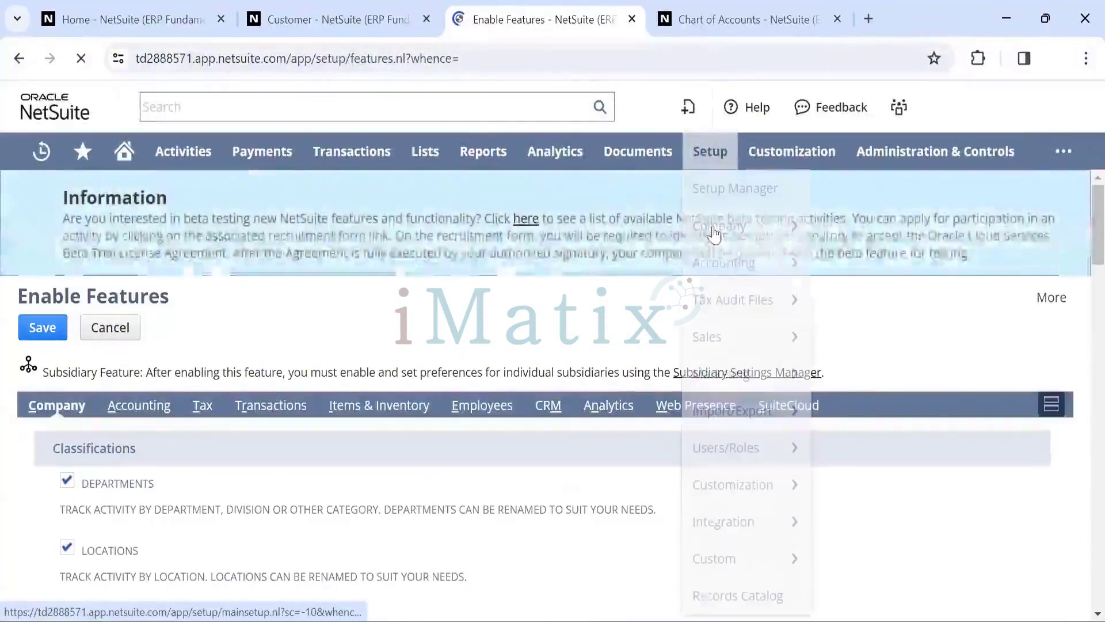
mouse_move(714, 230)
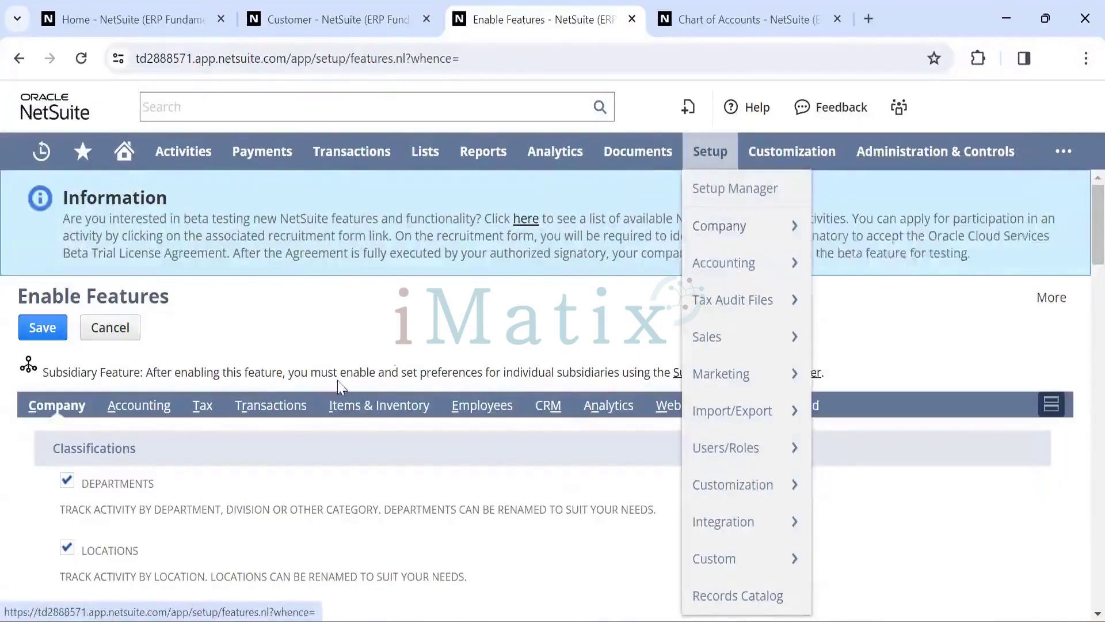
scroll(501, 312, "down", 1)
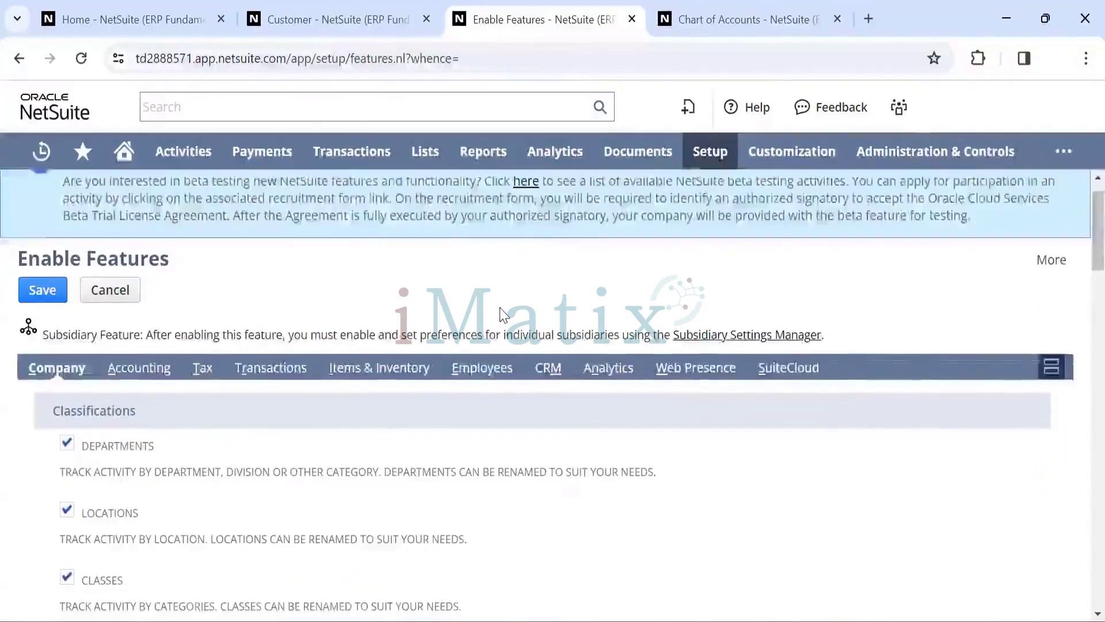
scroll(501, 313, "down", 1)
scroll(501, 313, "down", 1)
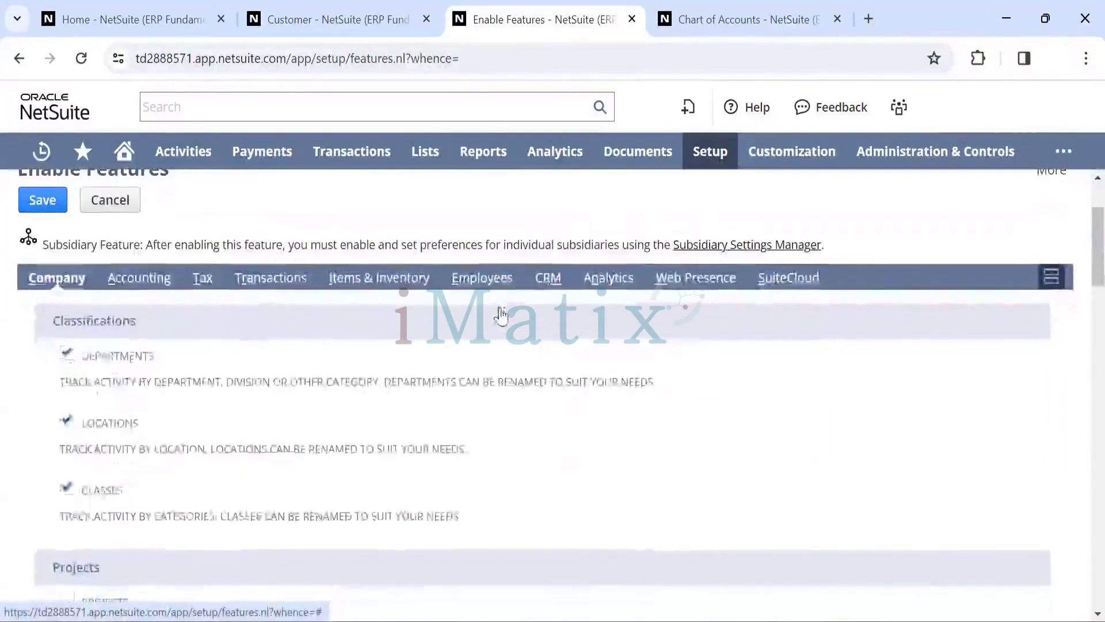
scroll(501, 312, "down", 5)
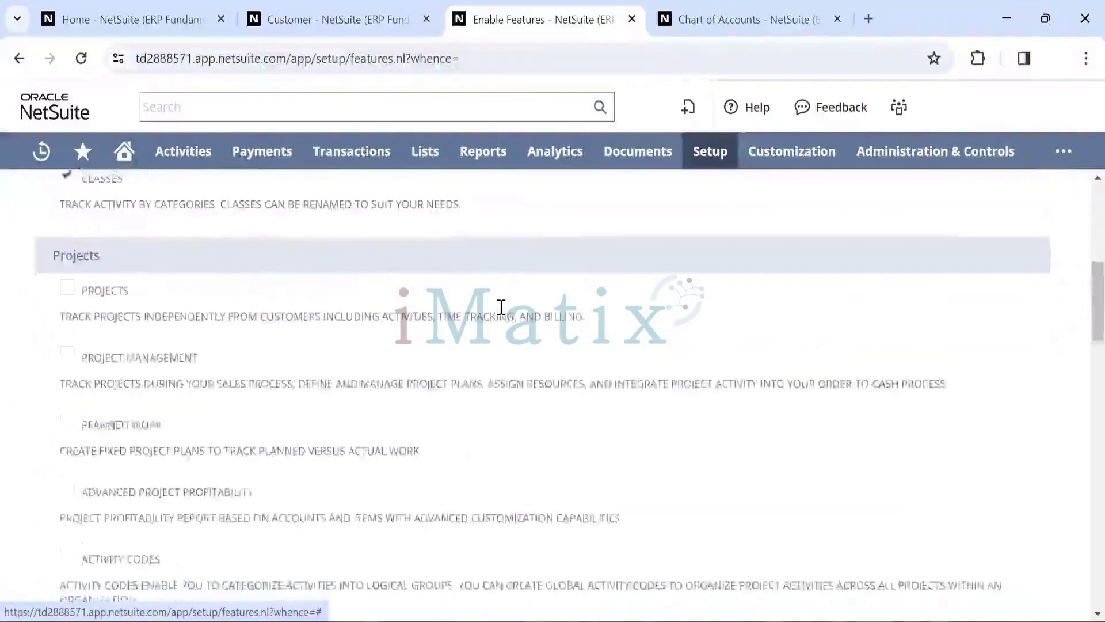
scroll(500, 308, "down", 7)
scroll(500, 308, "up", 14)
scroll(500, 308, "down", 1)
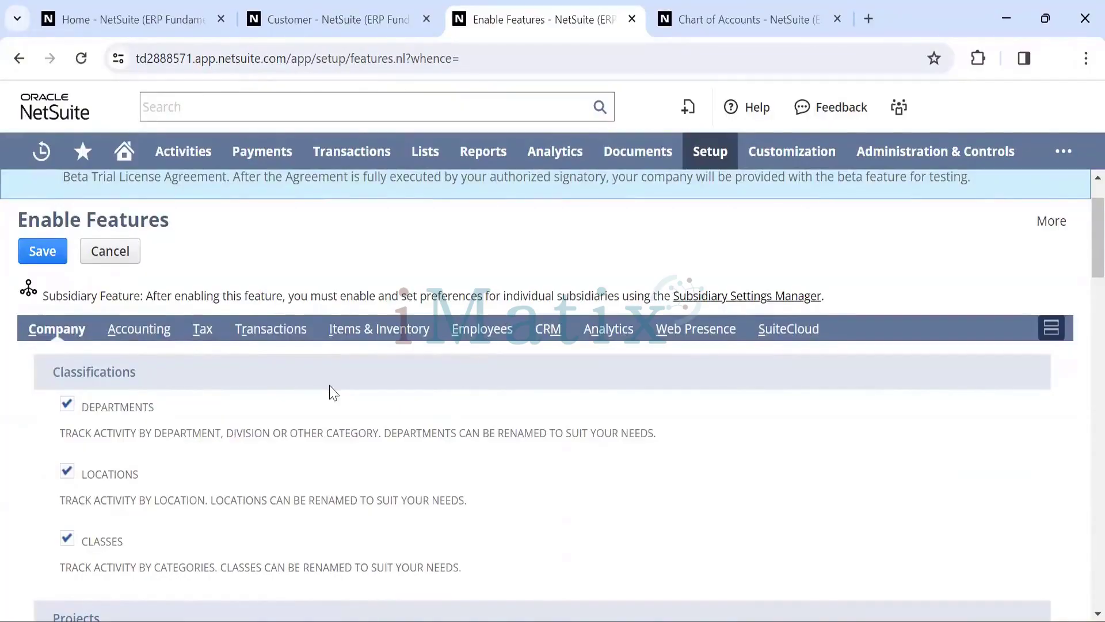
scroll(333, 393, "down", 2)
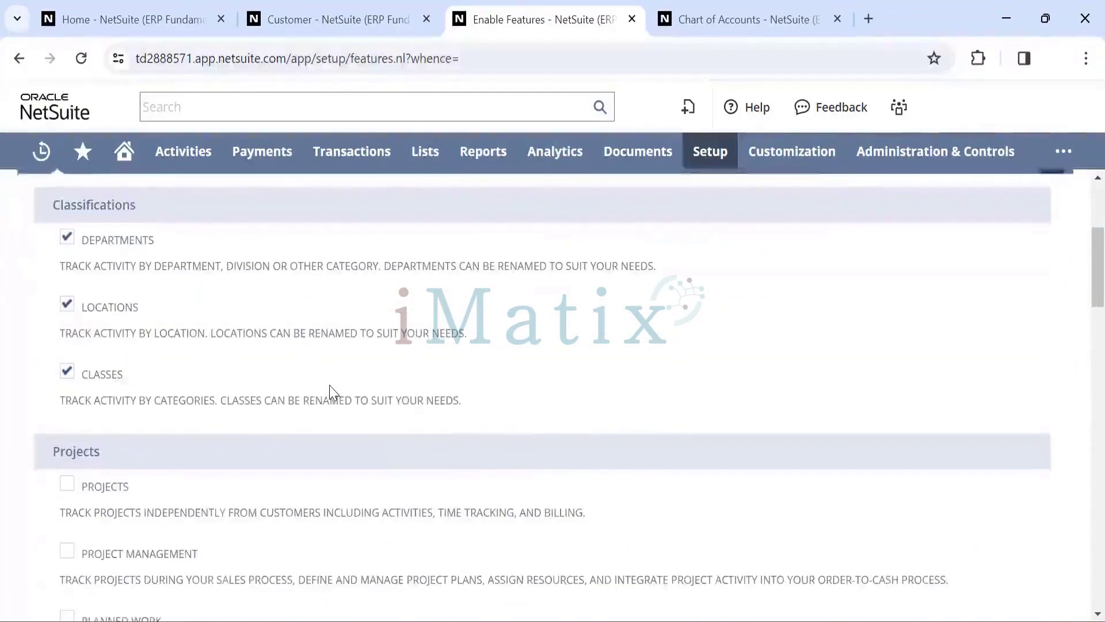
scroll(331, 390, "up", 2)
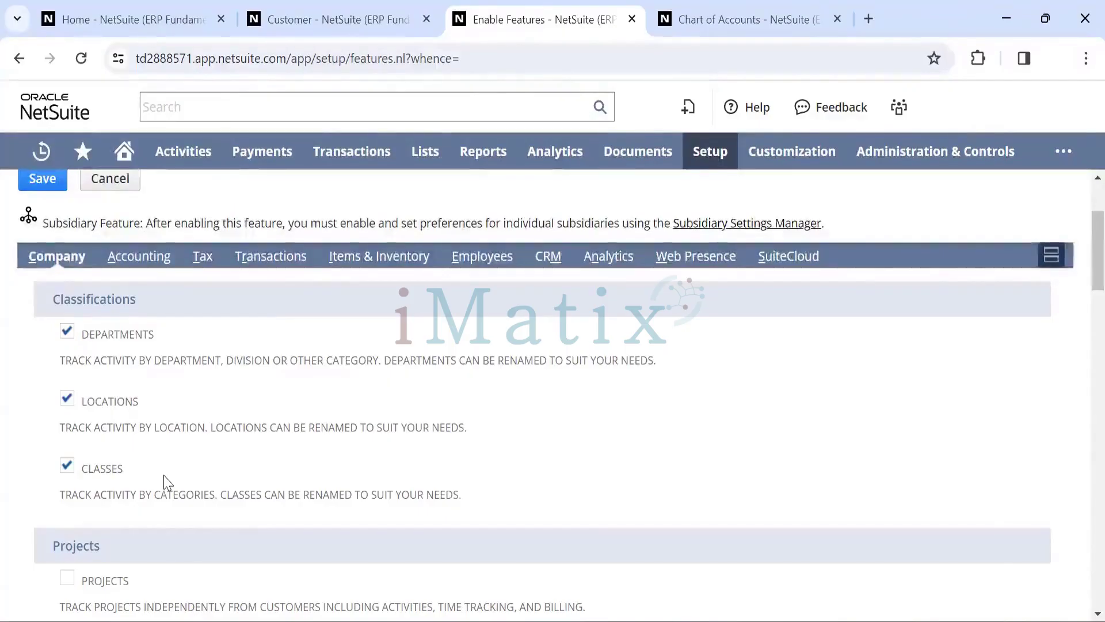
Examine the Classifications and Projects options, from Departments, Locations and Classes to Project Management, Advanced Project Profitability and Activity Codes
scroll(167, 481, "down", 2)
scroll(167, 481, "up", 2)
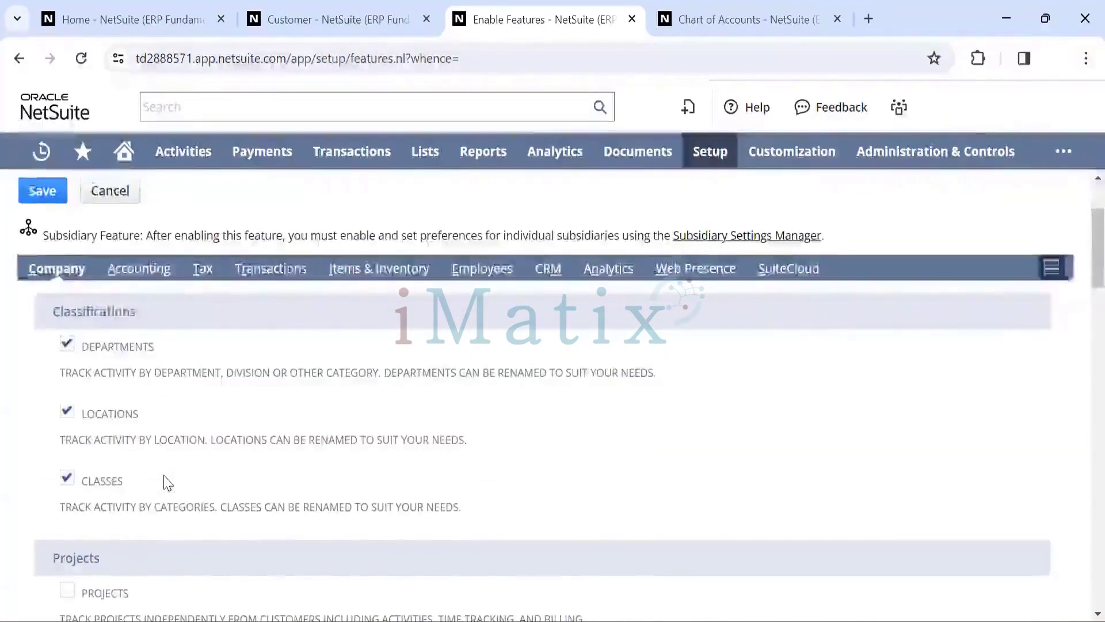
scroll(167, 482, "down", 2)
scroll(167, 481, "up", 3)
scroll(167, 481, "down", 3)
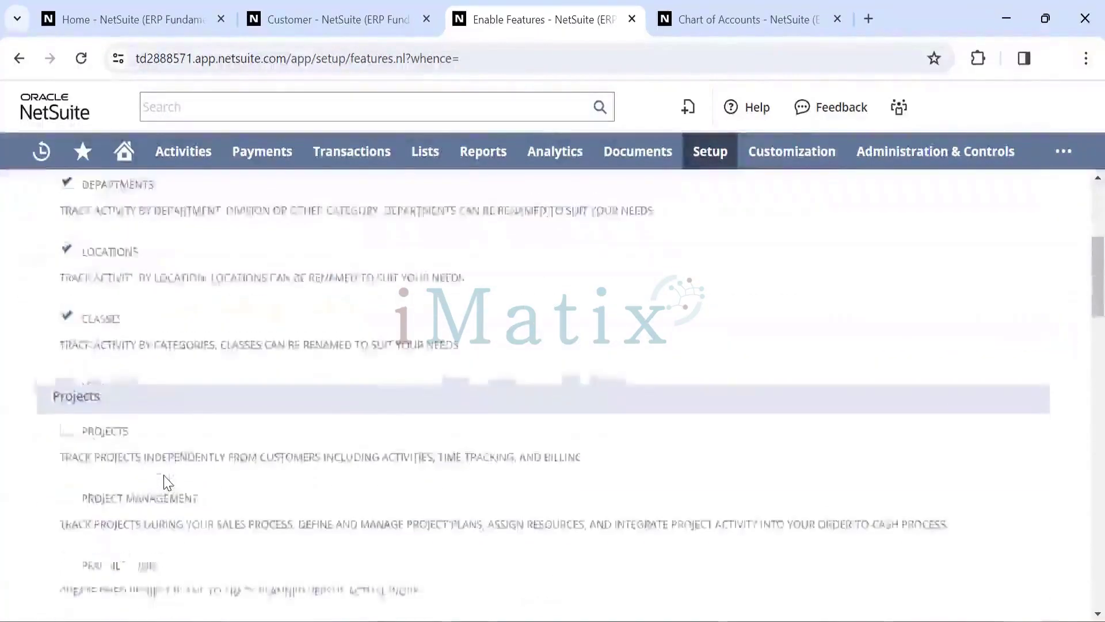
scroll(167, 481, "down", 3)
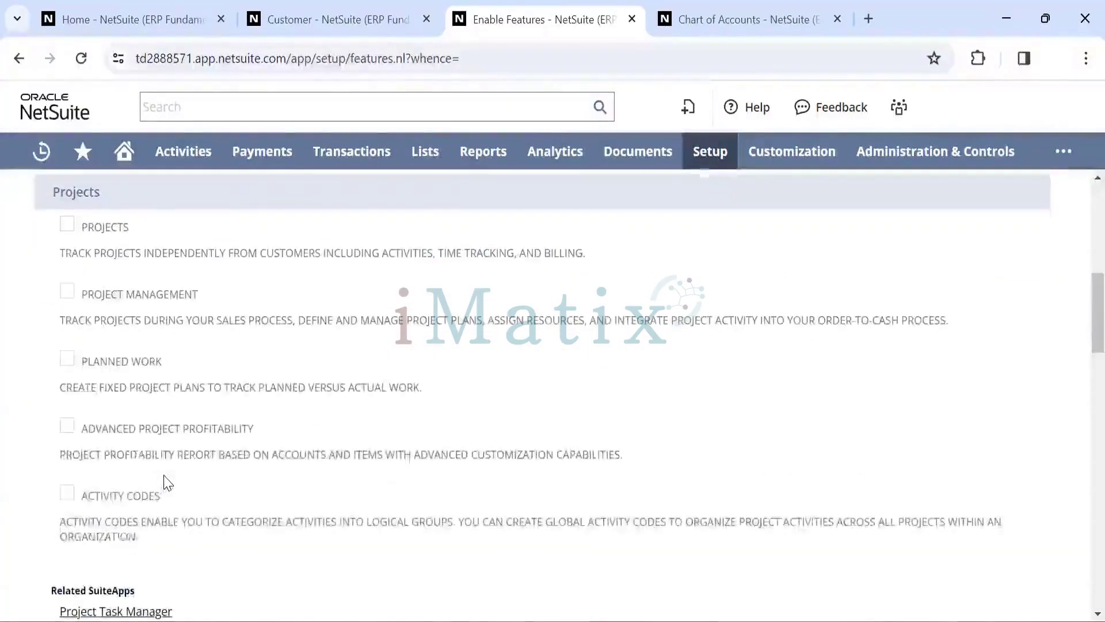
scroll(167, 481, "up", 2)
scroll(167, 478, "down", 1)
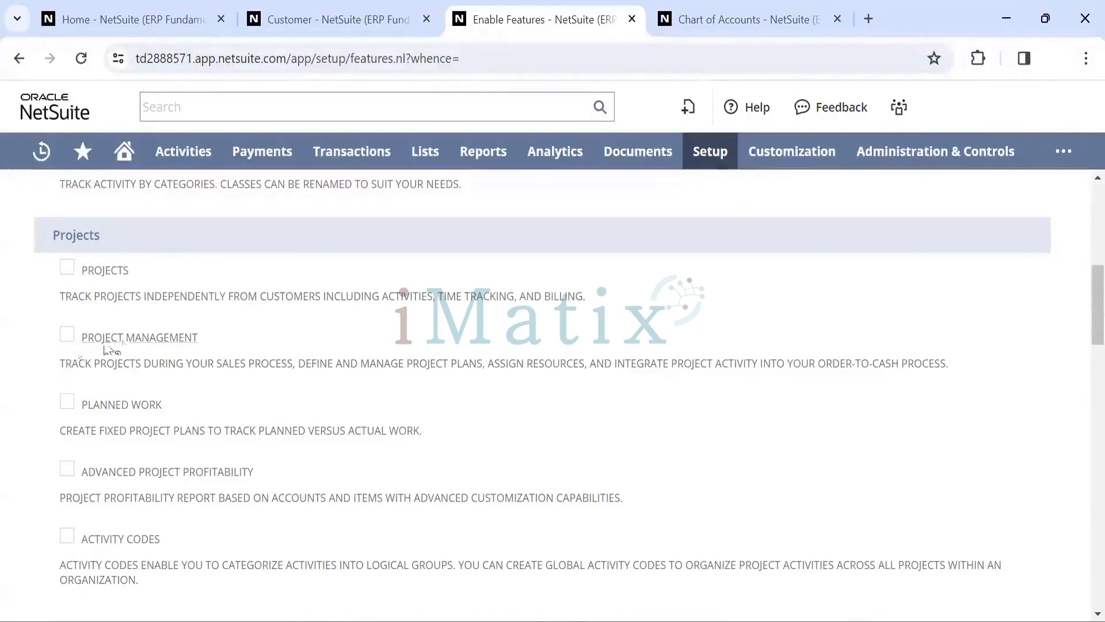
scroll(128, 344, "down", 2)
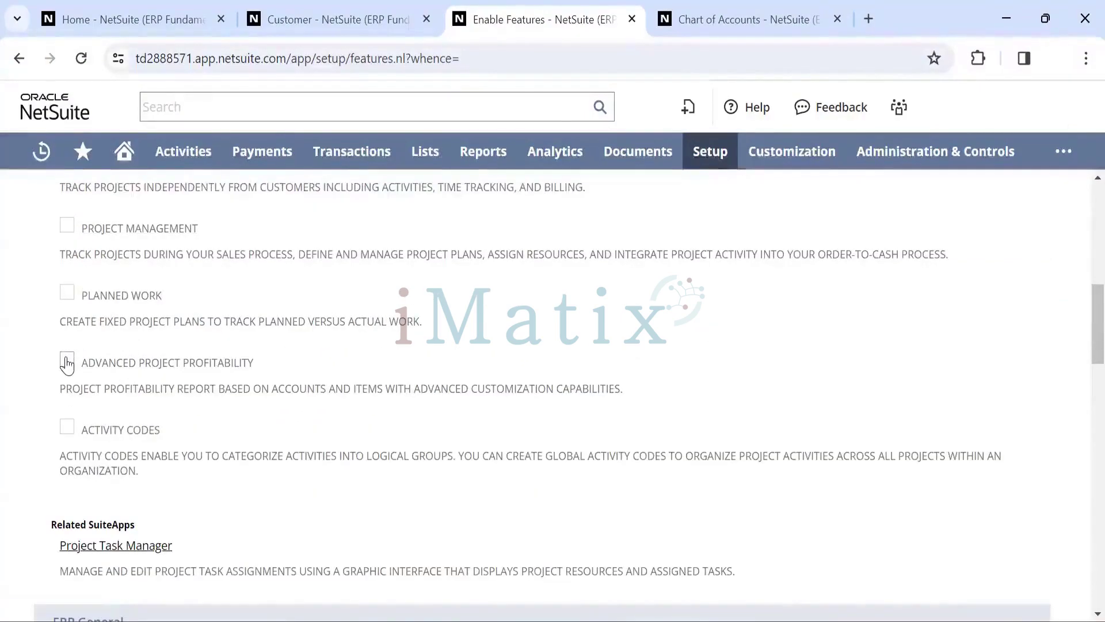
Examine the remaining Company features, covering the ERP General, International, Data Management, Access and Mobile sections
scroll(111, 357, "down", 9)
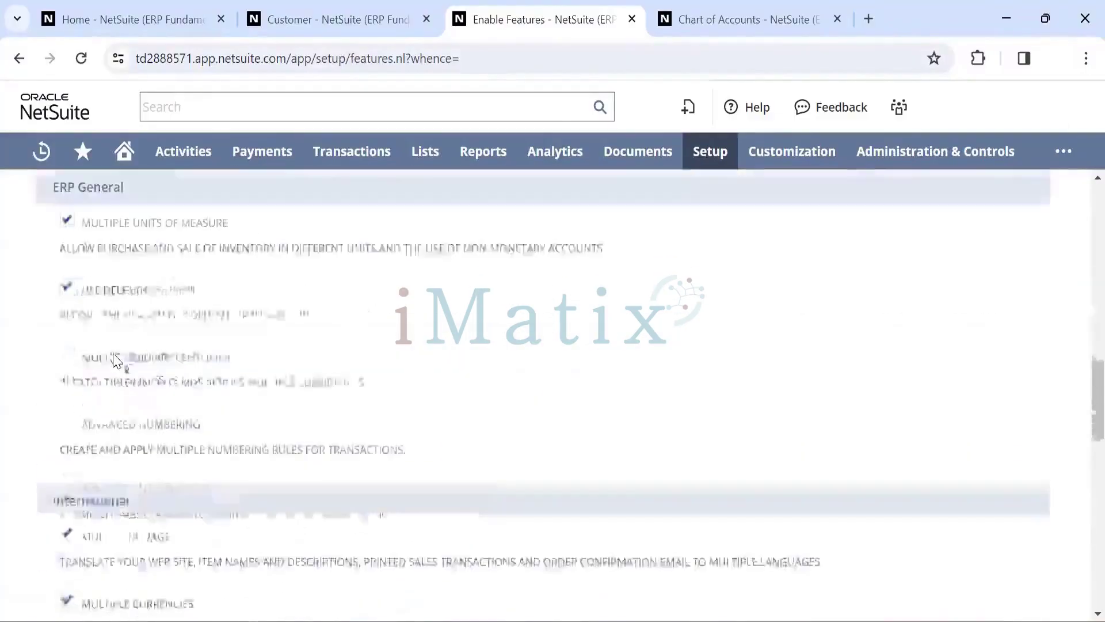
scroll(114, 356, "down", 3)
scroll(115, 357, "up", 3)
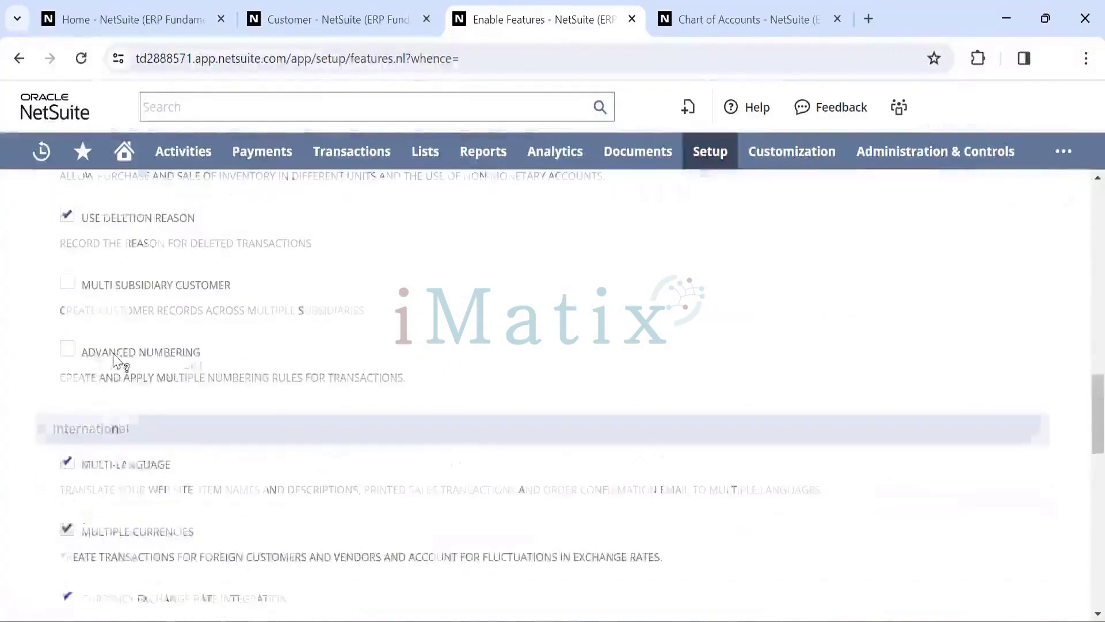
scroll(115, 357, "up", 3)
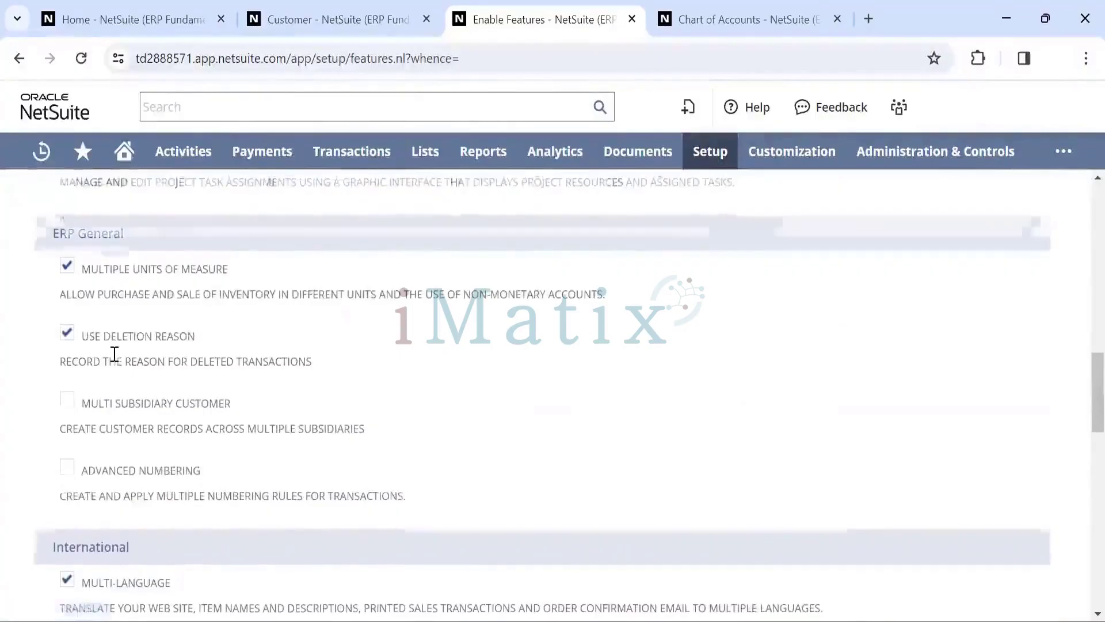
scroll(39, 437, "down", 1)
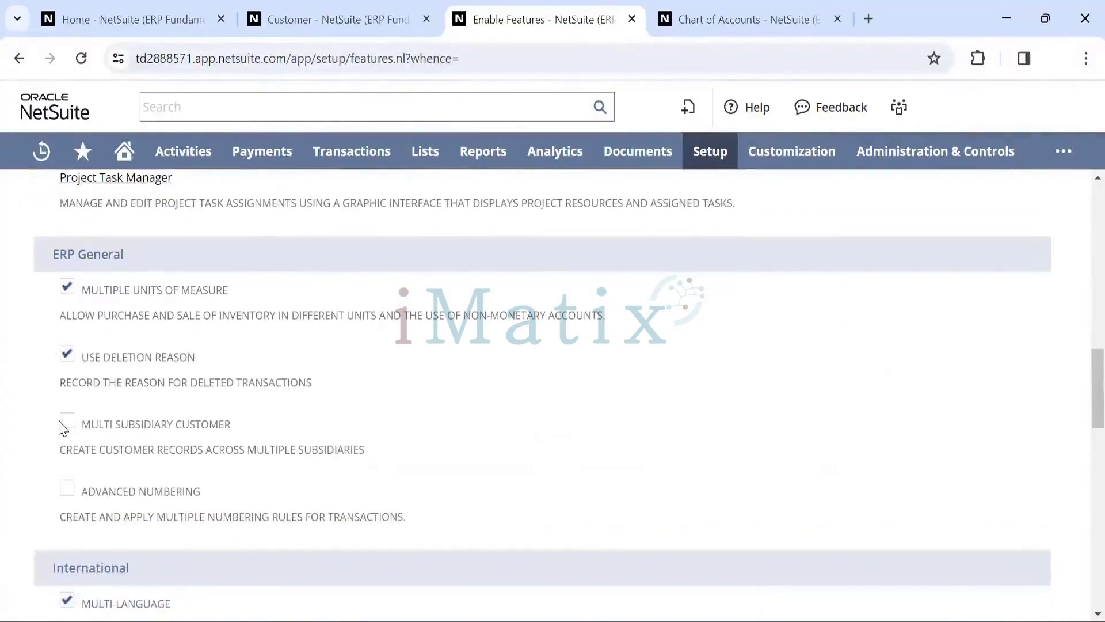
scroll(135, 423, "down", 9)
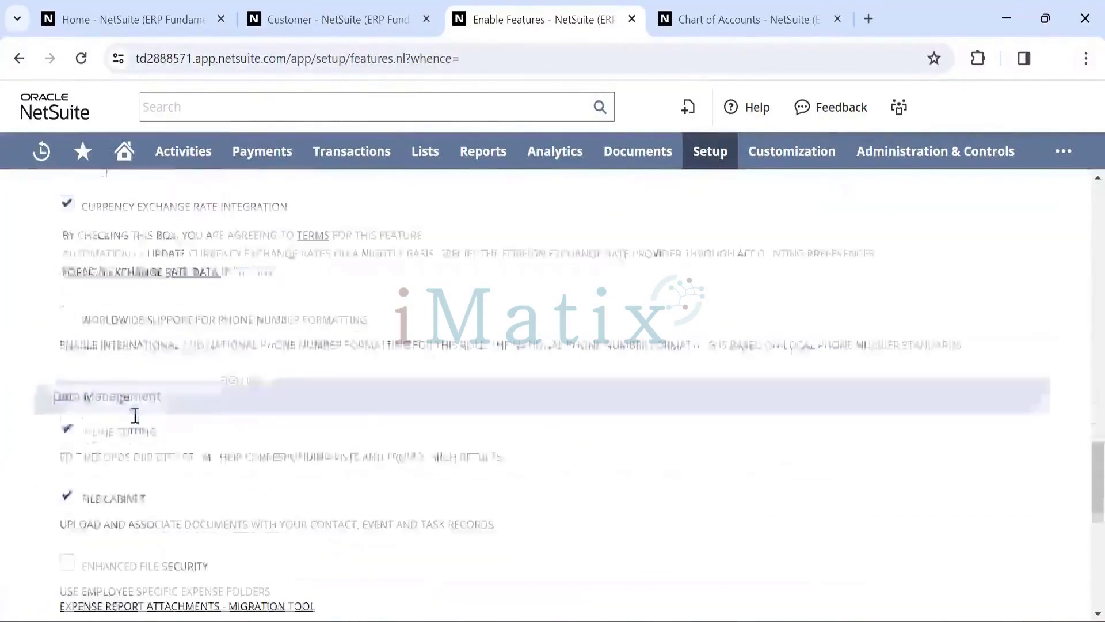
scroll(135, 419, "down", 9)
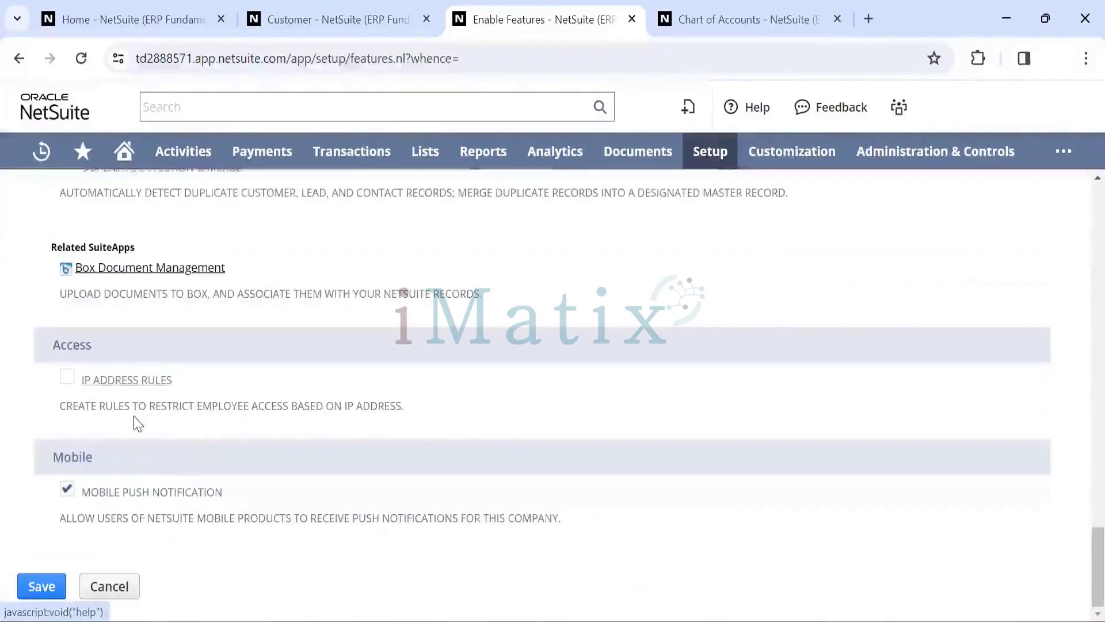
Open the Accounting features and examine them from the basic options down to Revenue Accounting and Multi-Book Accounting
scroll(136, 424, "up", 20)
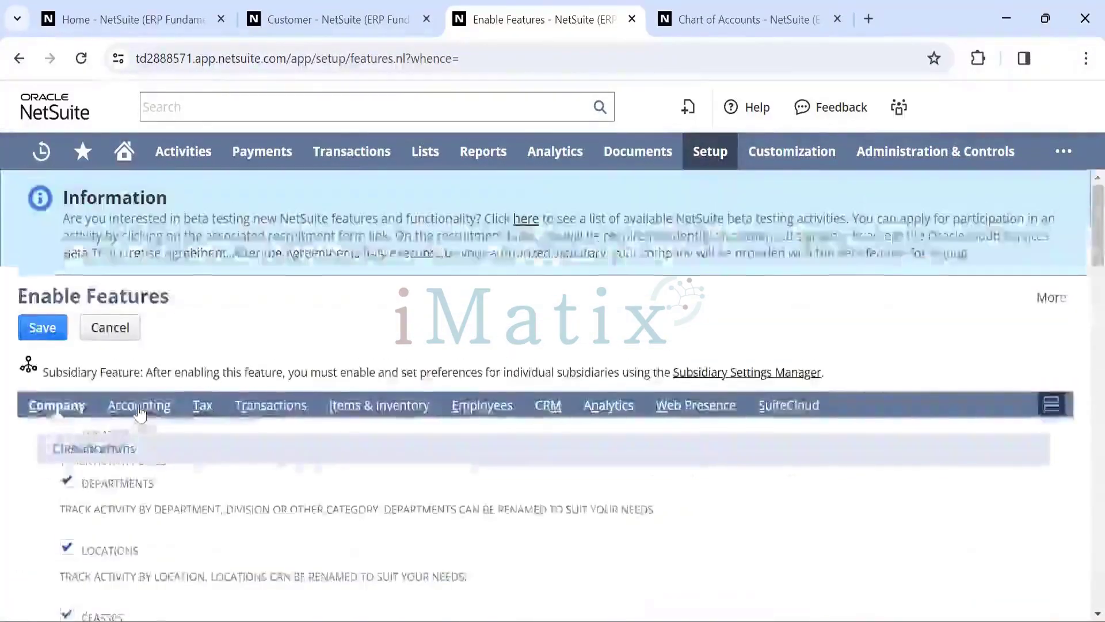
left_click(140, 407)
scroll(242, 467, "down", 3)
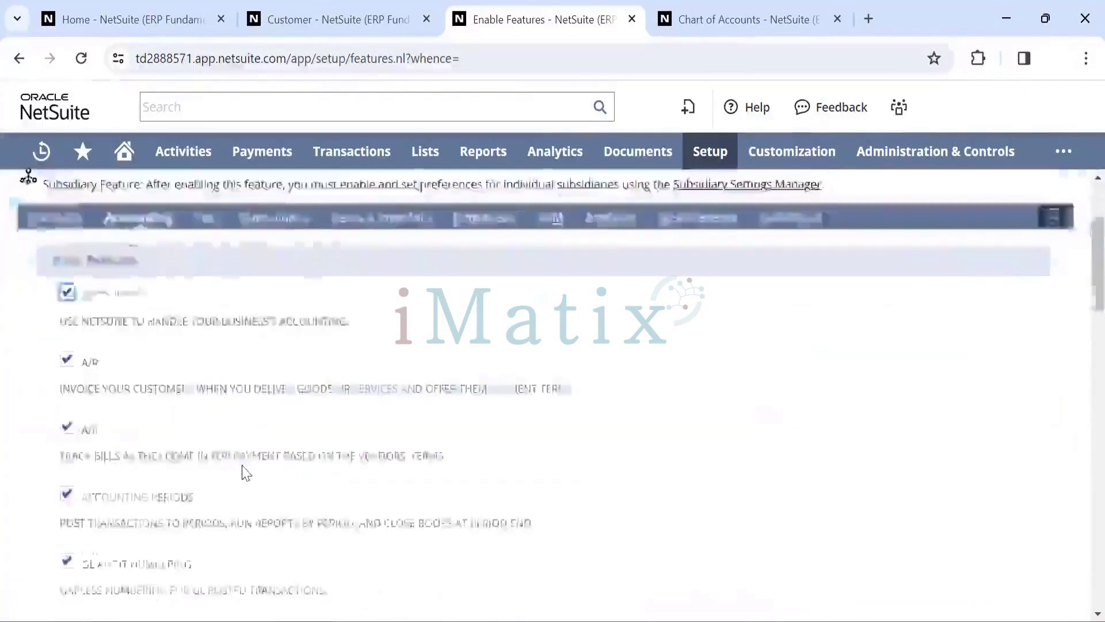
scroll(243, 465, "up", 3)
scroll(210, 405, "down", 8)
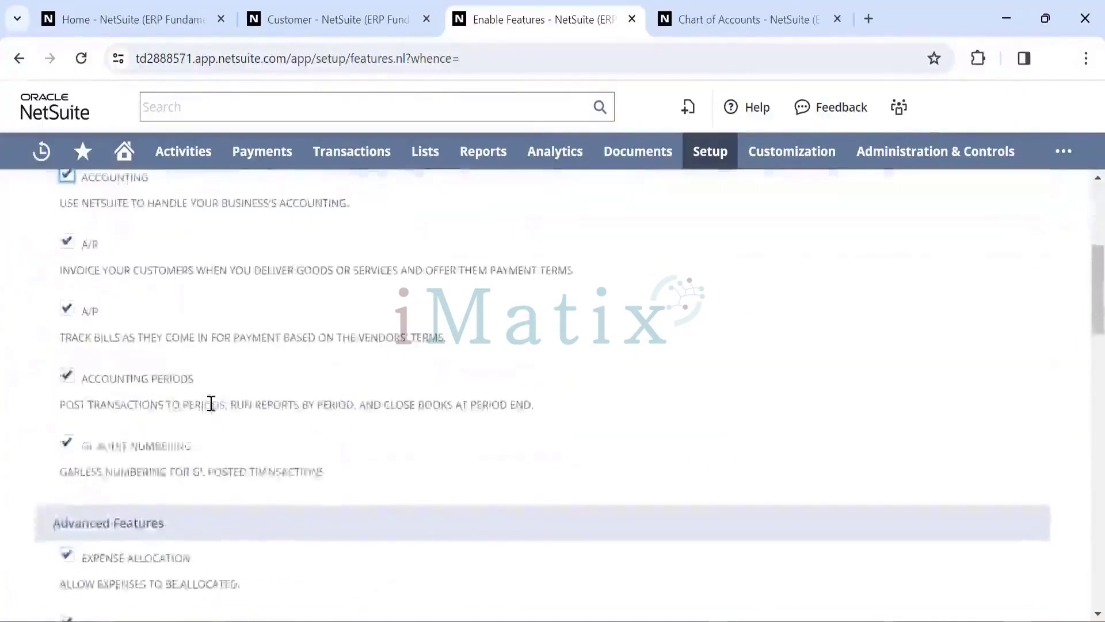
scroll(210, 404, "down", 4)
scroll(210, 407, "up", 10)
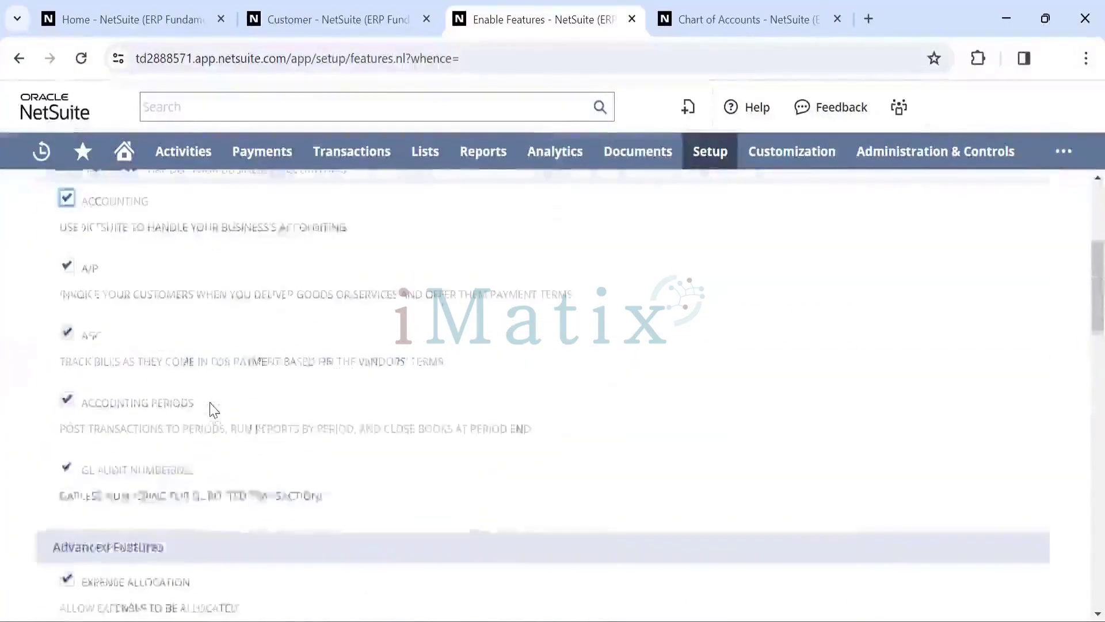
scroll(212, 408, "down", 8)
scroll(214, 409, "down", 10)
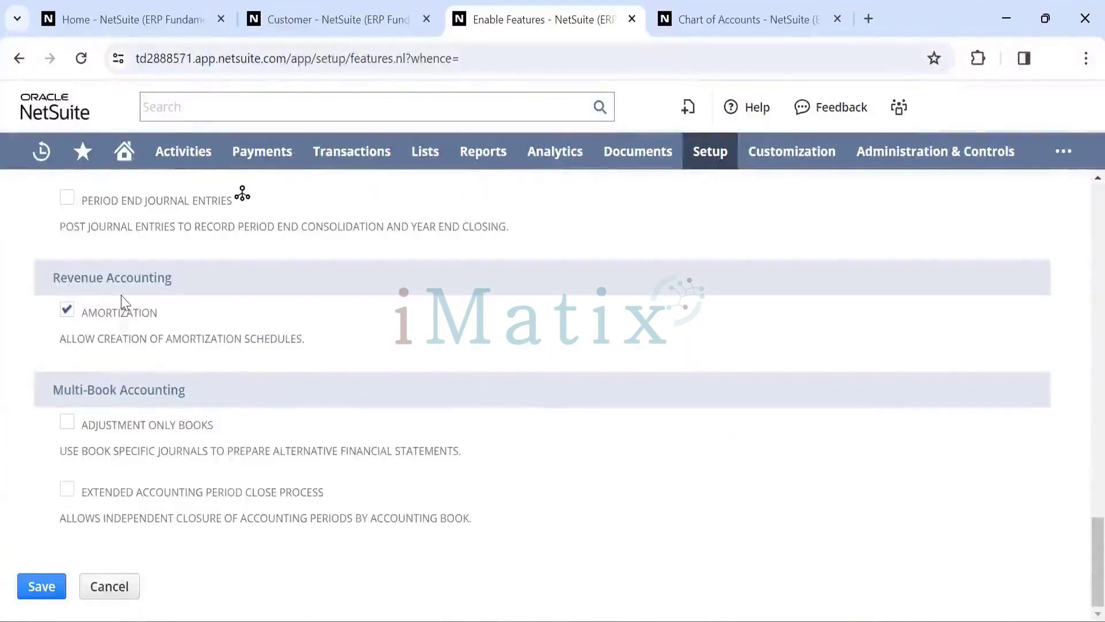
Open the Tax features and examine the Tax & Compliance options and related SuiteApps
scroll(124, 302, "up", 15)
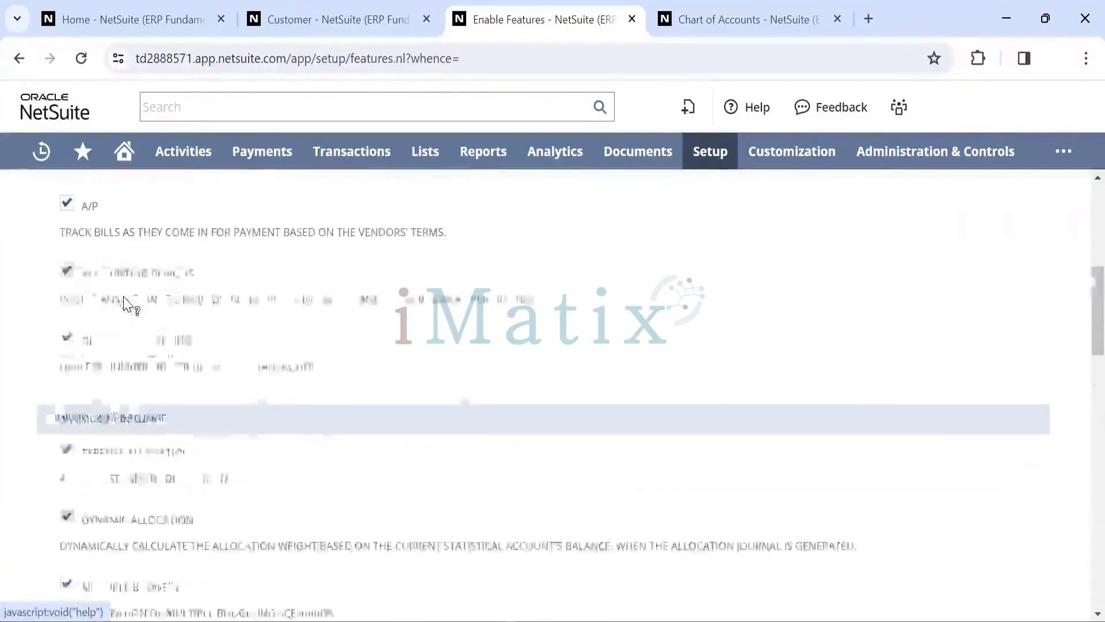
scroll(138, 334, "up", 5)
left_click(203, 408)
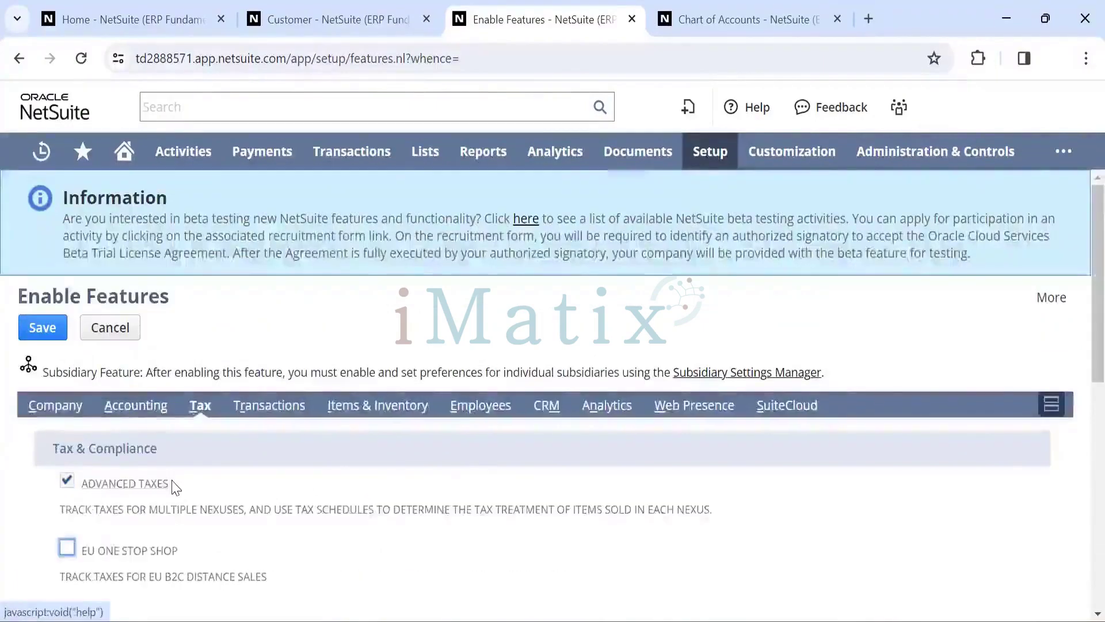
scroll(175, 487, "down", 3)
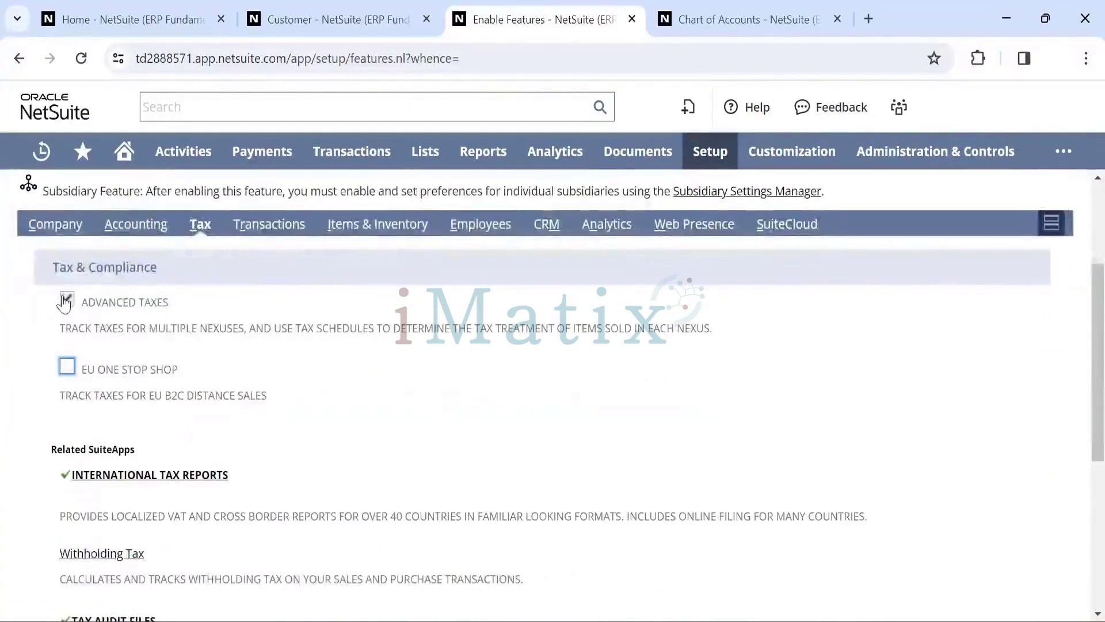
scroll(122, 346, "up", 2)
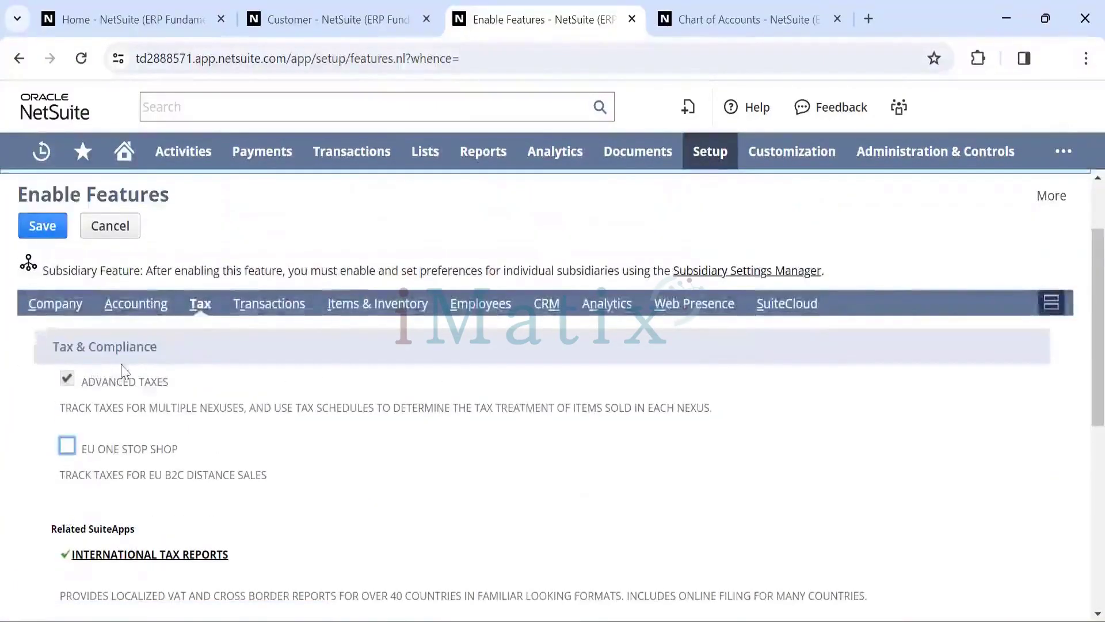
Open the Transactions features and look through the Basic Features list
left_click(269, 305)
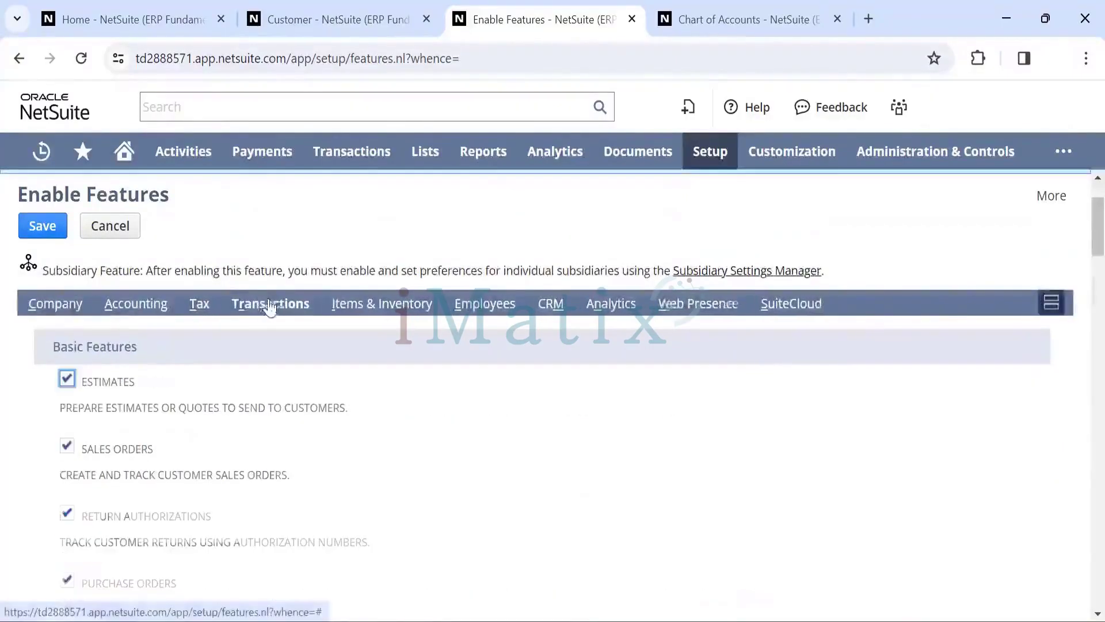
scroll(282, 409, "down", 6)
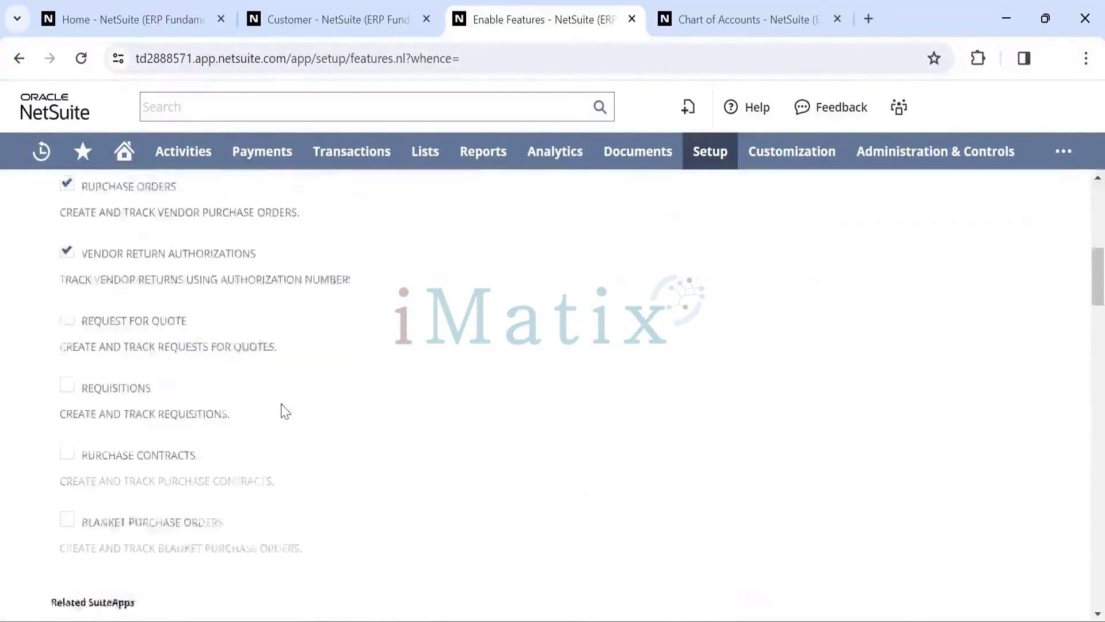
scroll(282, 409, "up", 5)
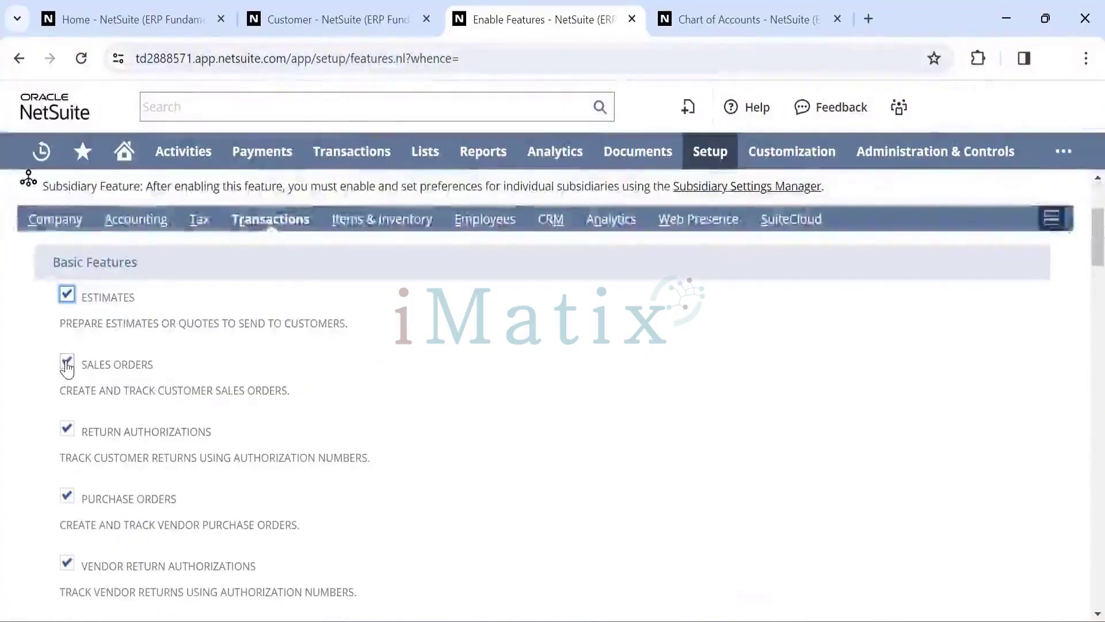
Try to turn off the Sales Orders feature, accepting that its dependent features are turned off too
left_click(67, 362)
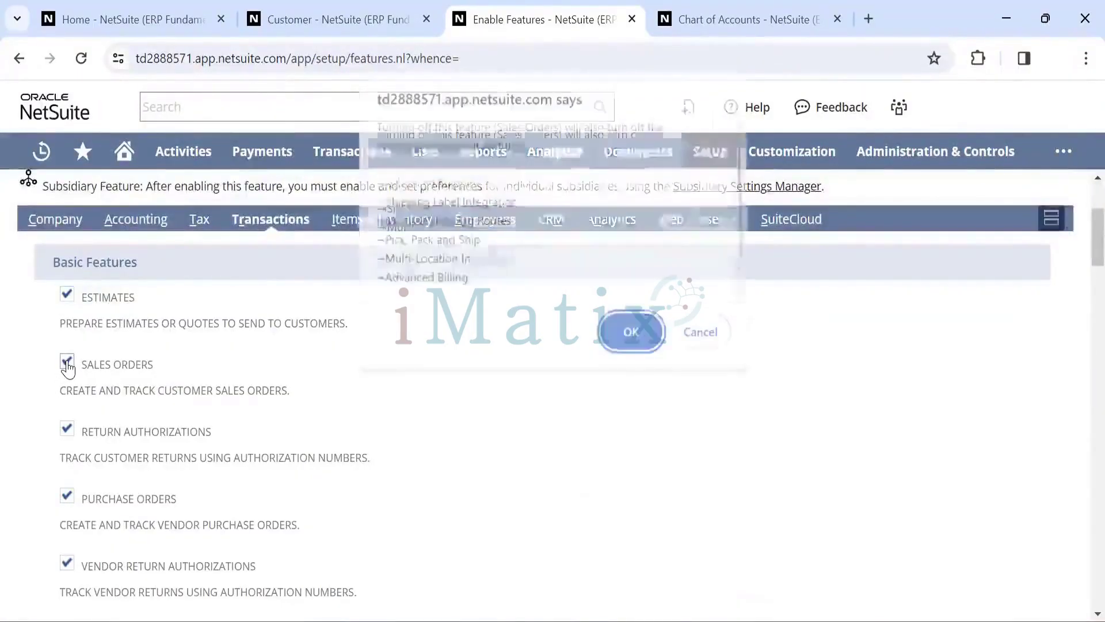
left_click(627, 339)
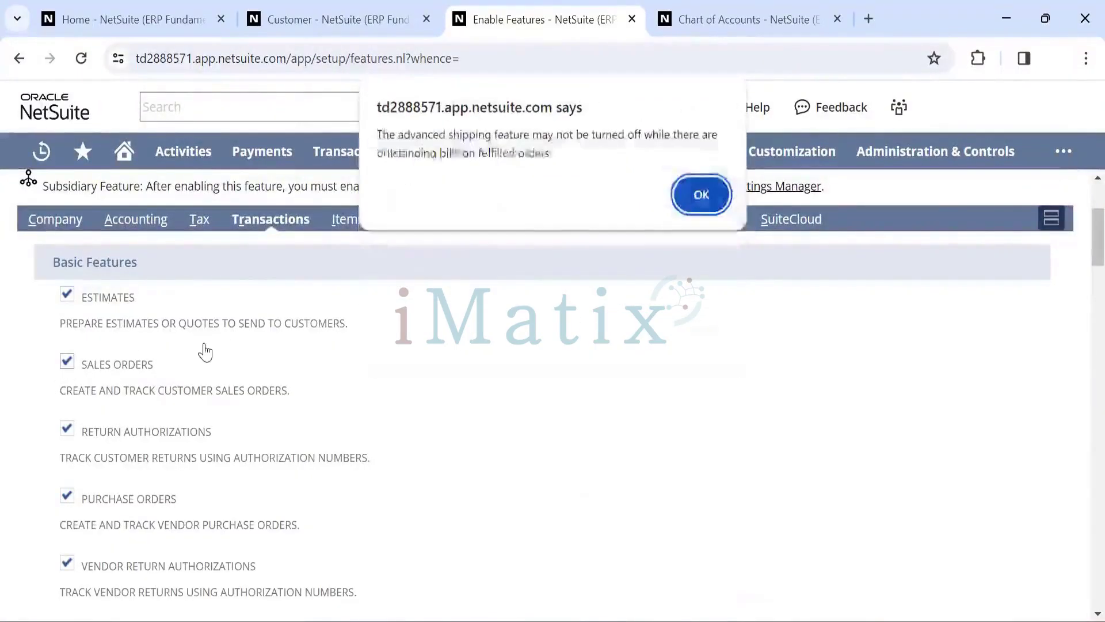
left_click(711, 195)
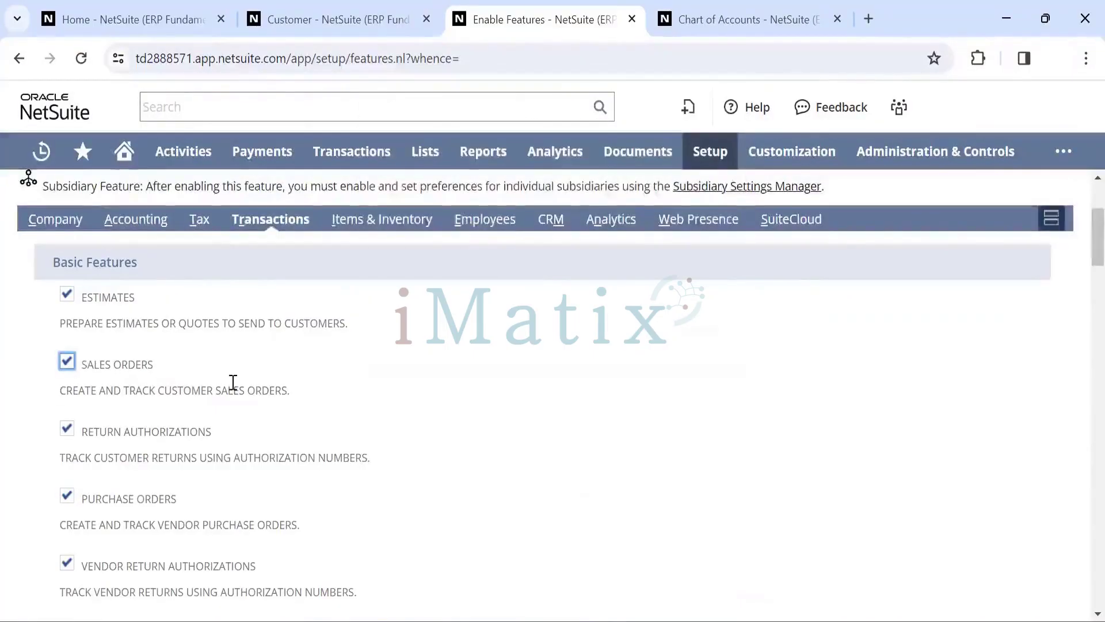
Look through the remaining Transactions features, from the procurement options such as Requisitions and Purchase Contracts to the related SuiteApps
scroll(230, 383, "down", 6)
scroll(235, 391, "down", 1)
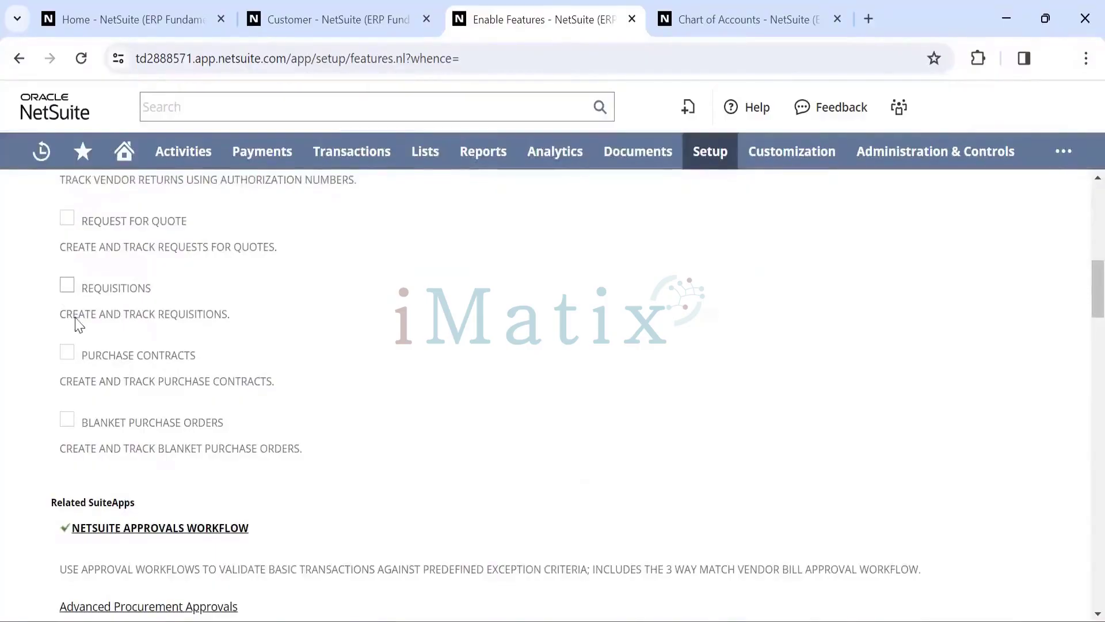
scroll(251, 335, "down", 3)
scroll(251, 336, "up", 10)
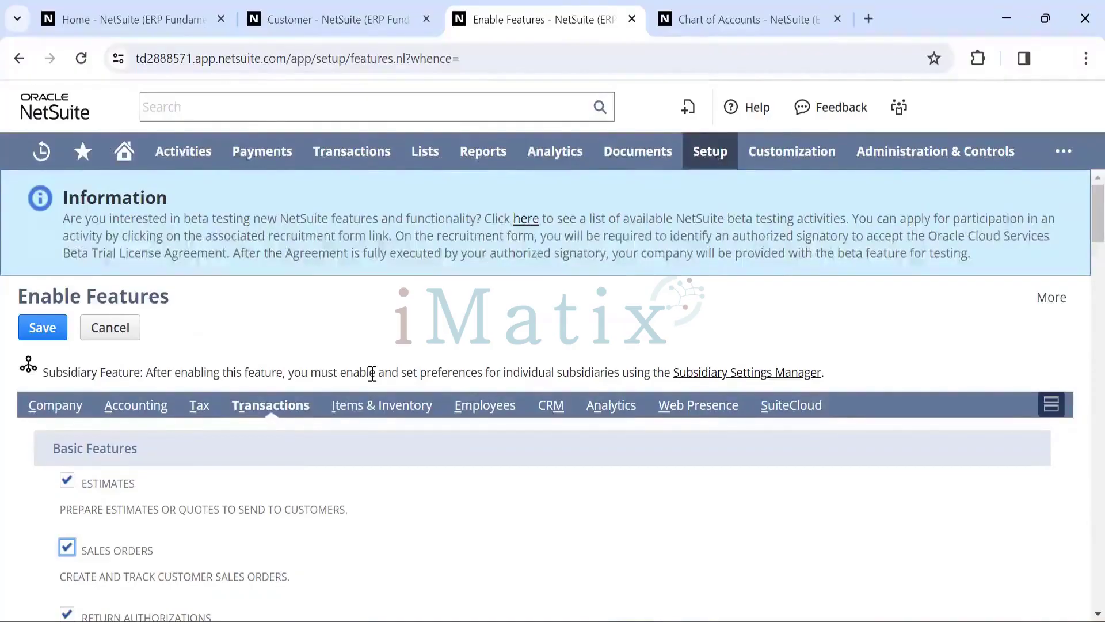
Return to the Company features and examine the Projects options, including Project Management, Planned Work and Activity Codes
left_click(68, 410)
scroll(247, 492, "down", 7)
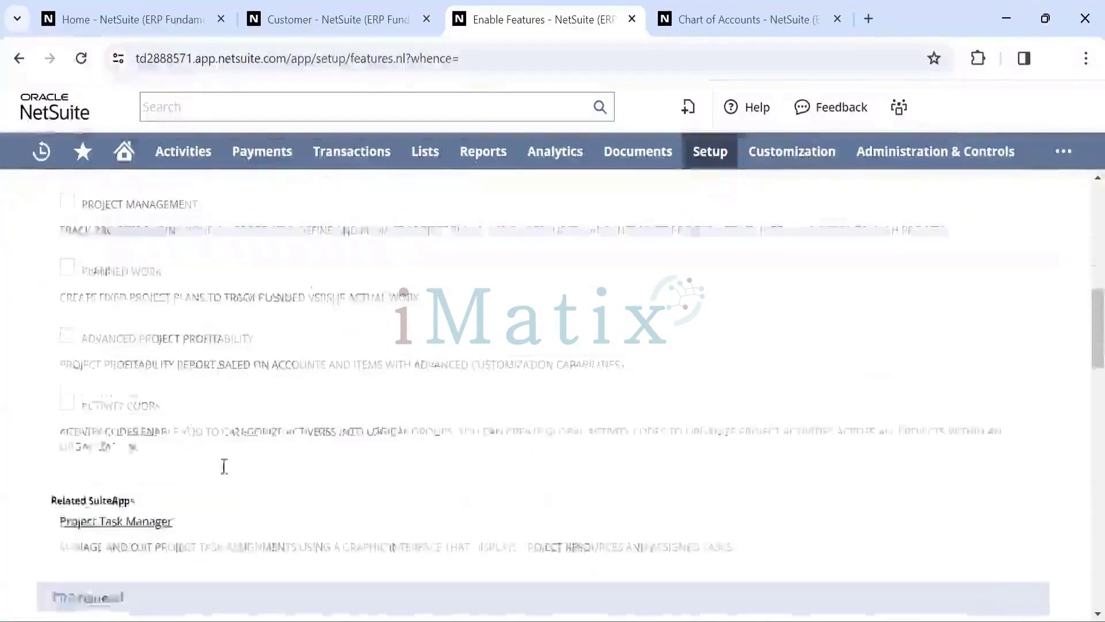
scroll(223, 464, "up", 3)
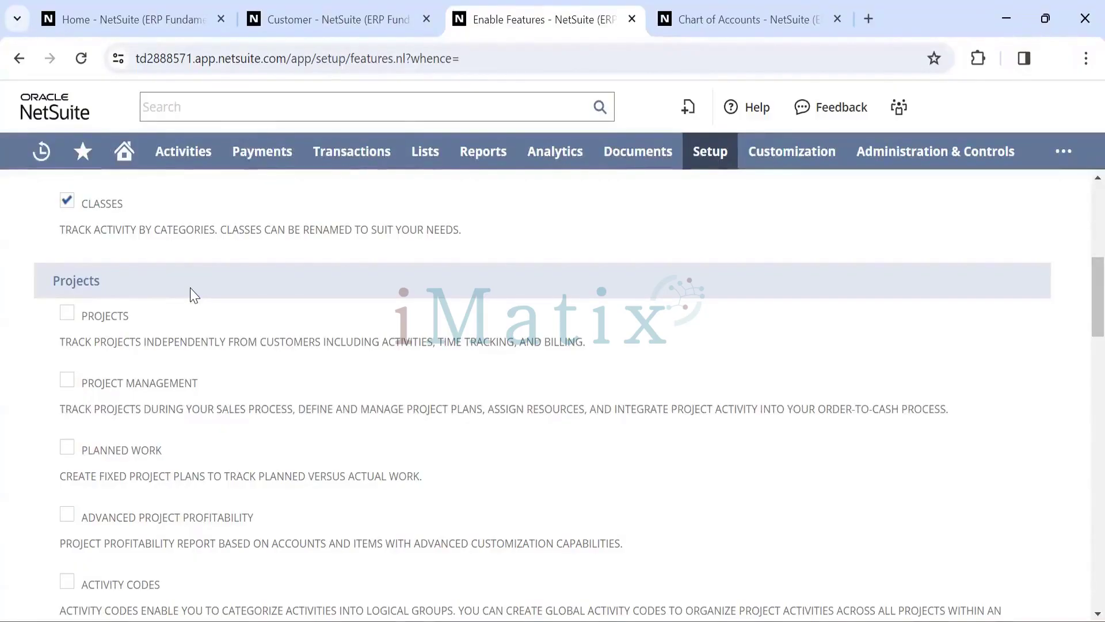
scroll(190, 294, "up", 2)
scroll(190, 294, "down", 2)
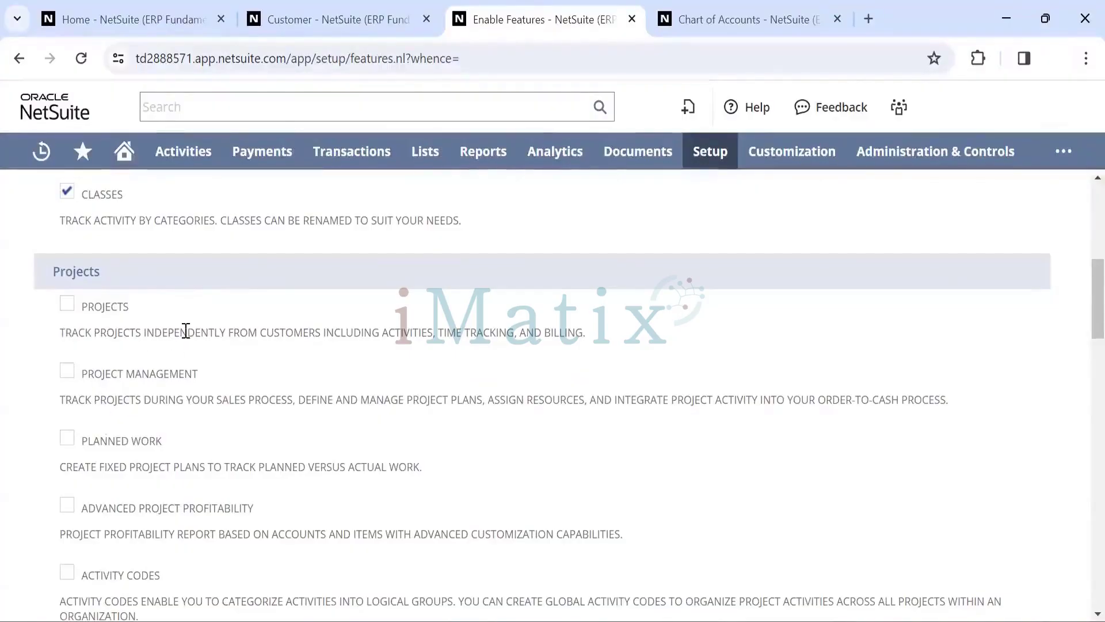
scroll(186, 330, "up", 3)
scroll(186, 331, "down", 2)
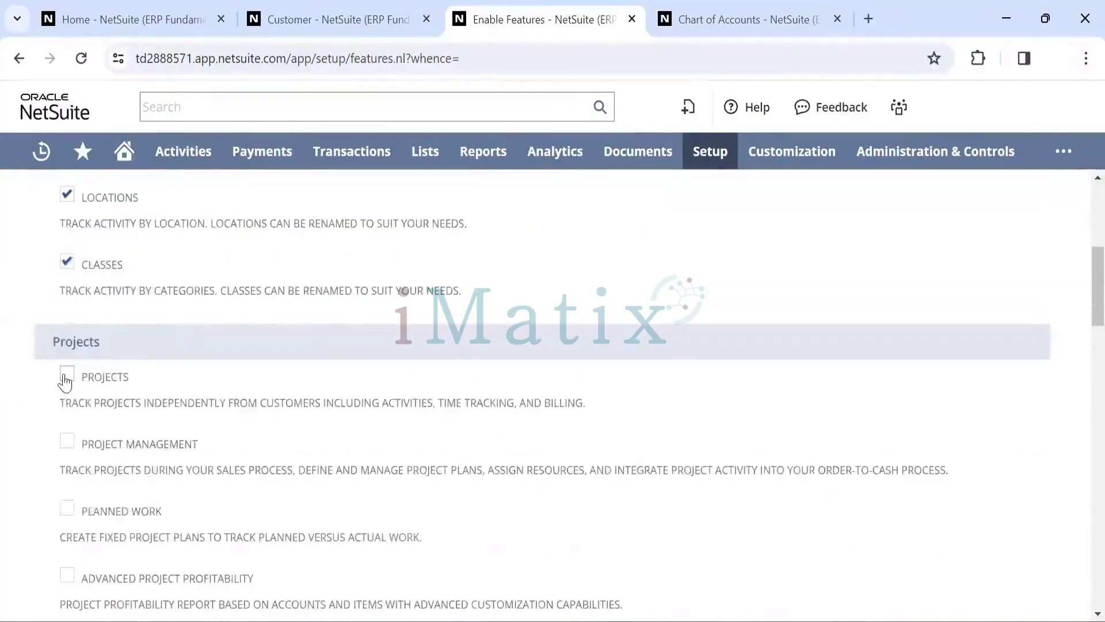
scroll(65, 382, "down", 2)
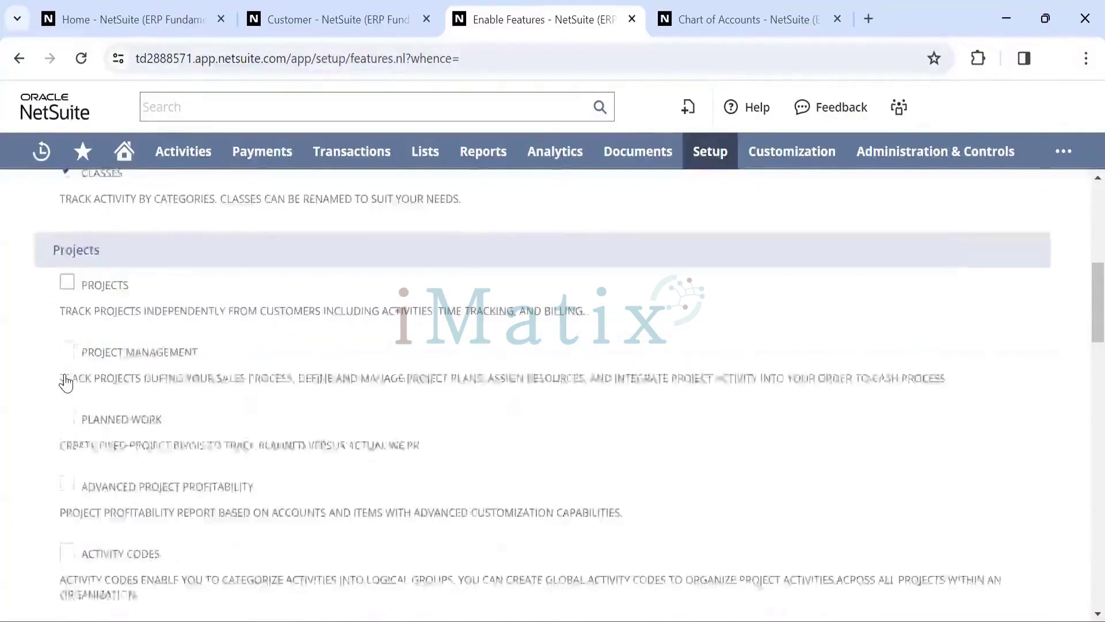
Review the Departments, Locations and Classes classifications together with the Projects options in the Company features
scroll(65, 382, "up", 6)
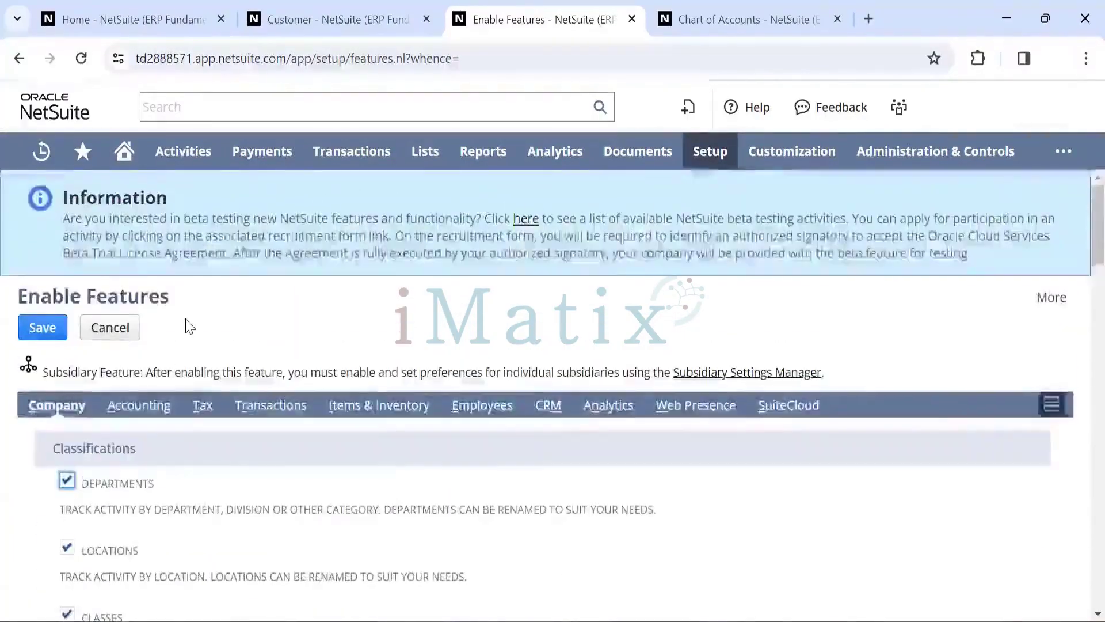
scroll(185, 321, "down", 2)
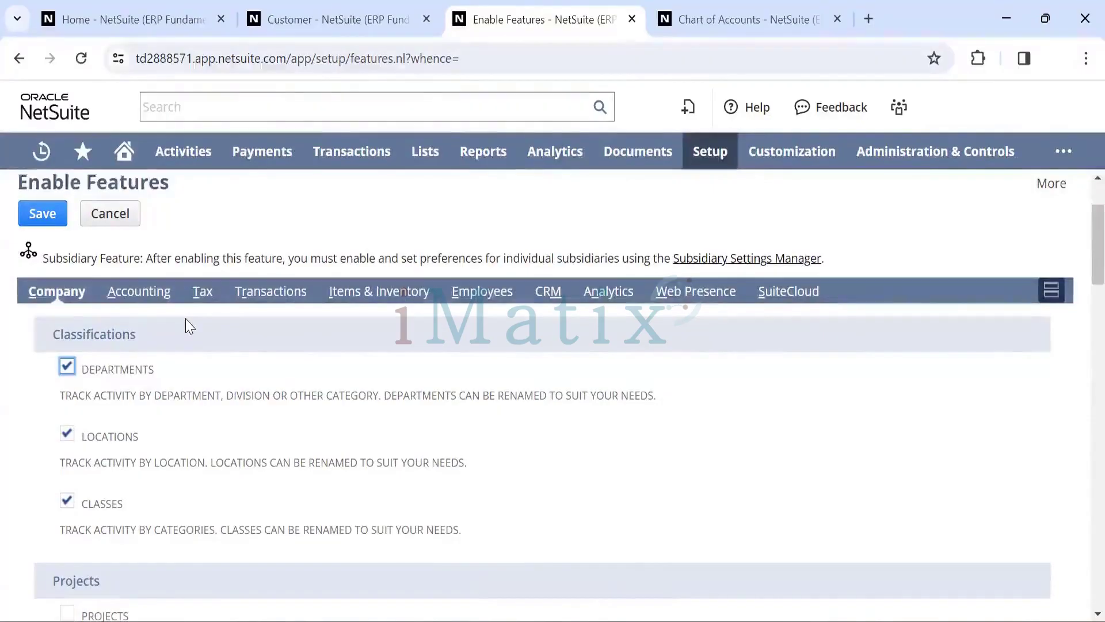
scroll(187, 323, "down", 4)
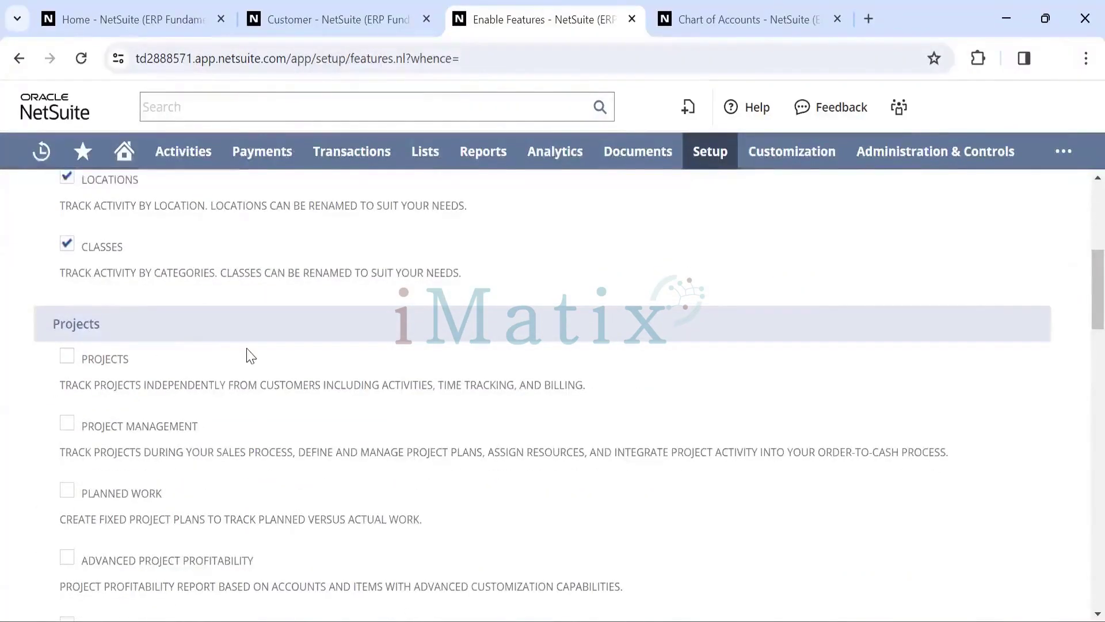
scroll(248, 354, "down", 1)
scroll(249, 353, "up", 1)
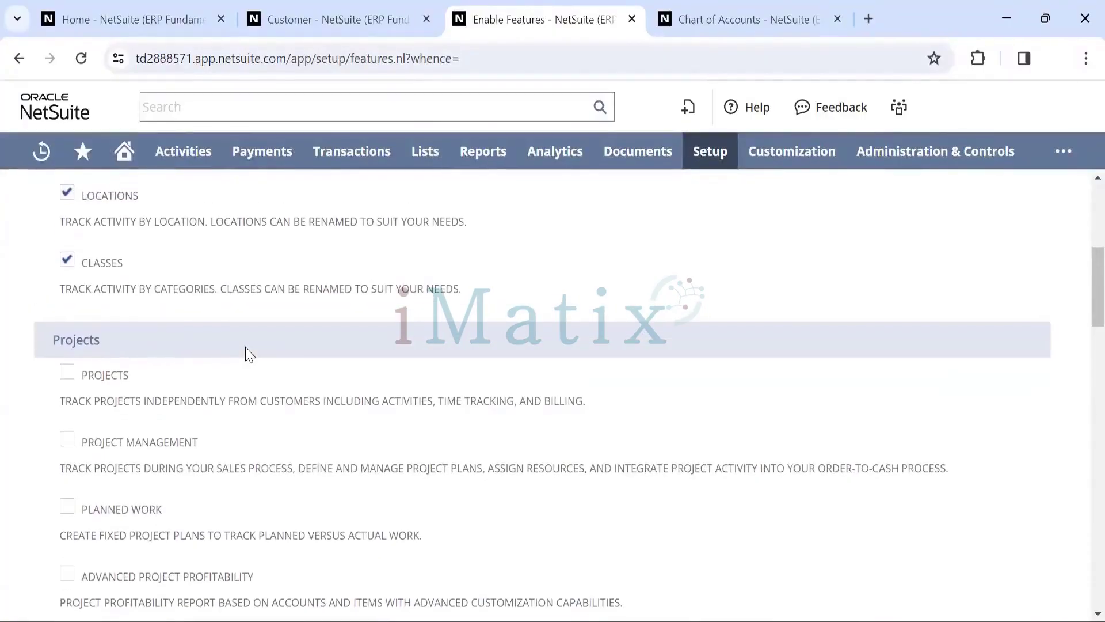
scroll(249, 353, "down", 1)
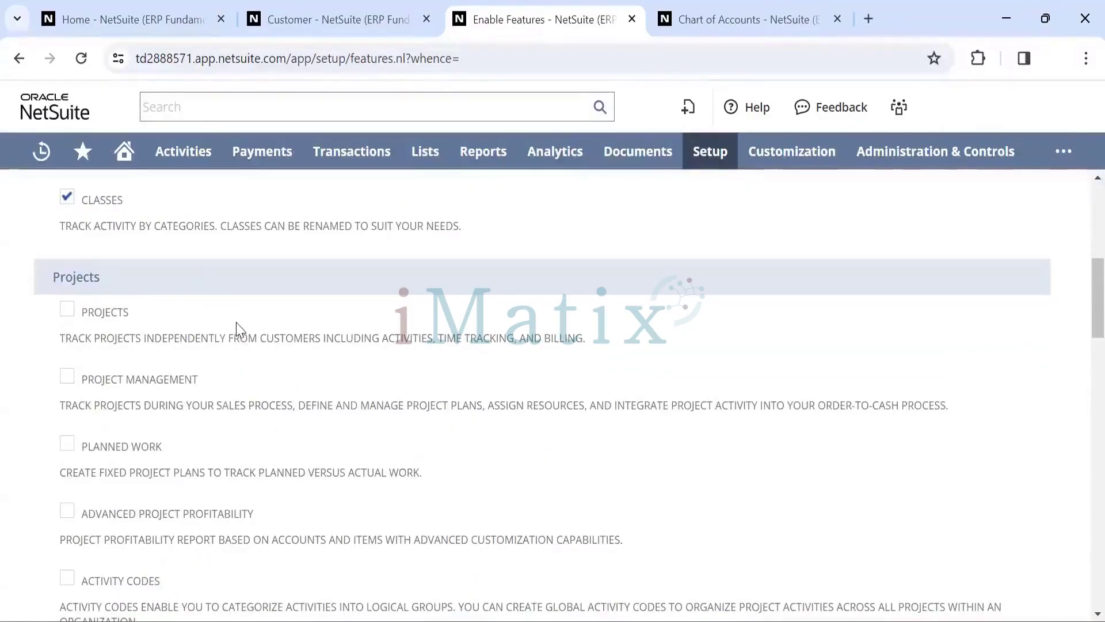
scroll(240, 330, "up", 2)
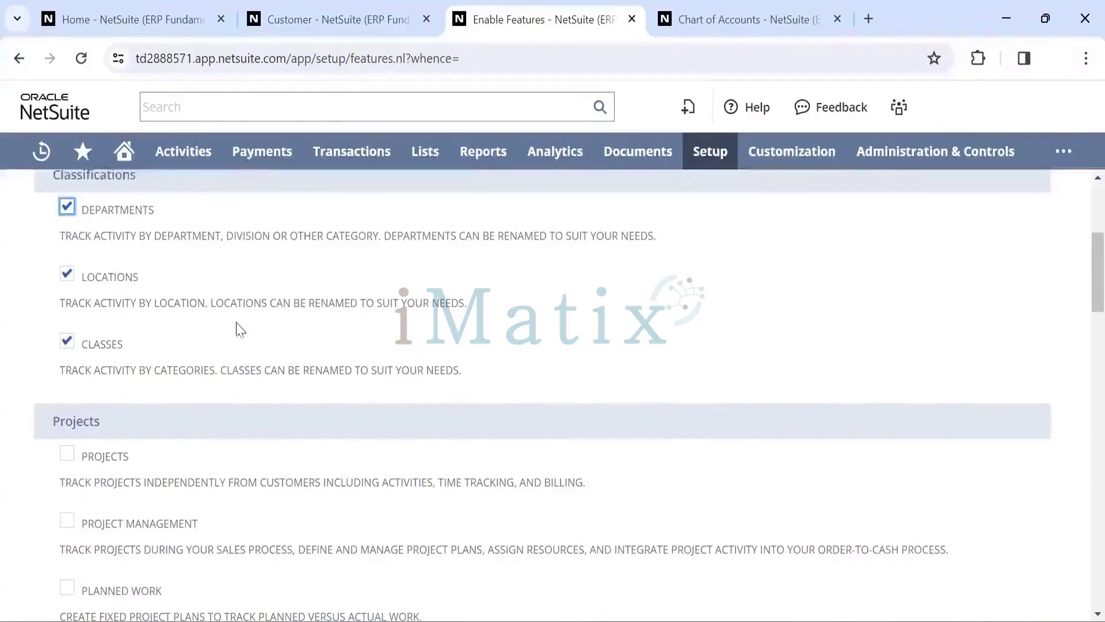
scroll(228, 305, "up", 3)
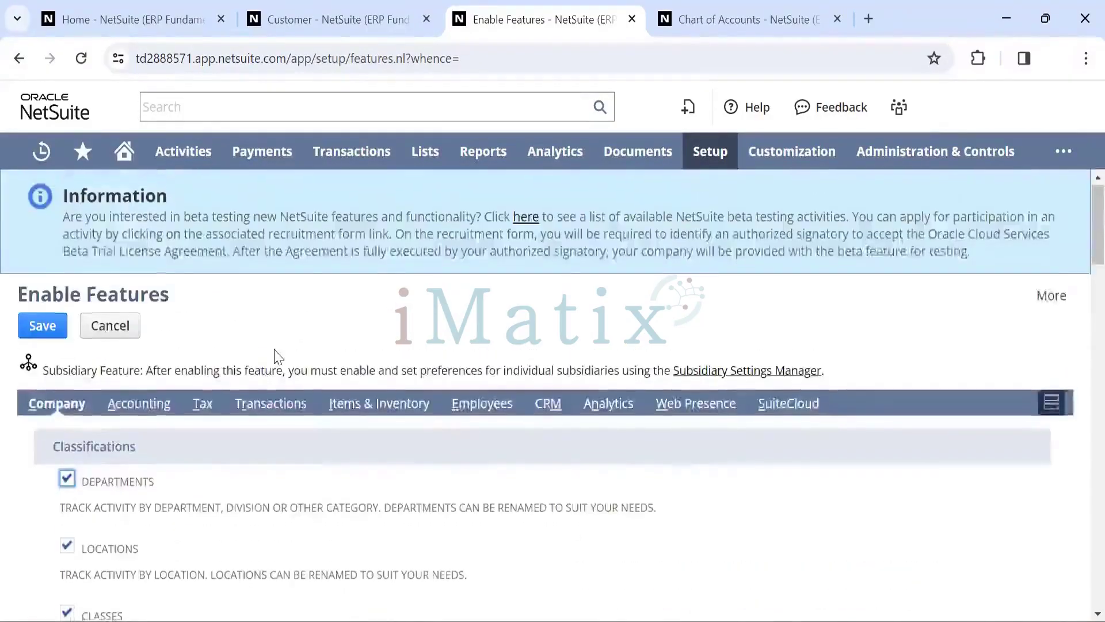
scroll(278, 357, "down", 3)
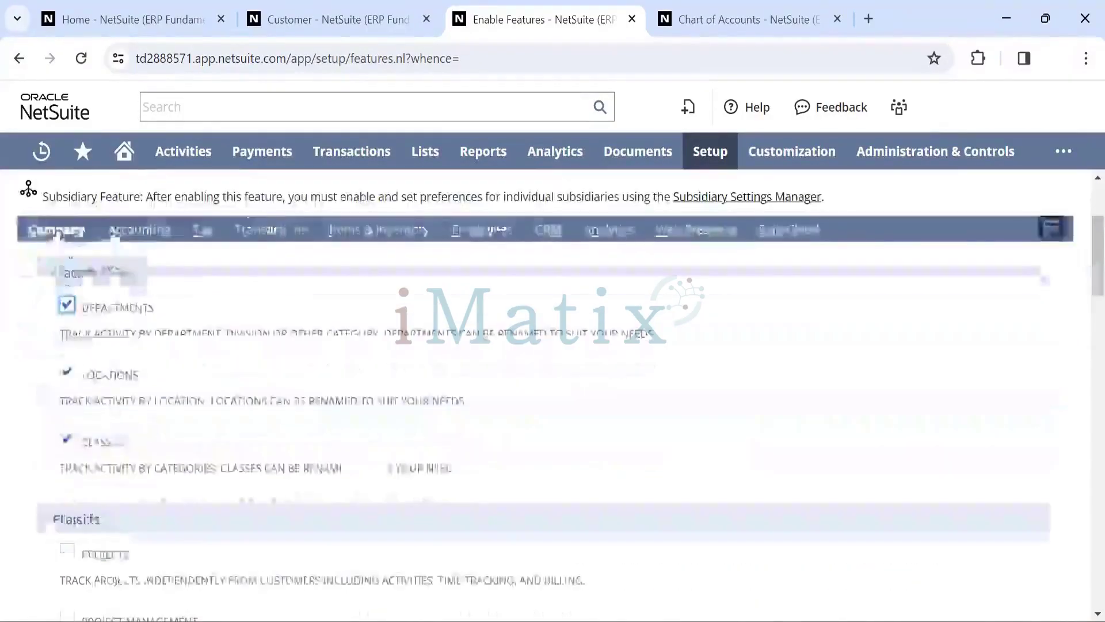
Reopen the Transactions features and skim the Basic Features from Estimates to Blanket Purchase Orders
left_click(280, 232)
scroll(288, 374, "down", 6)
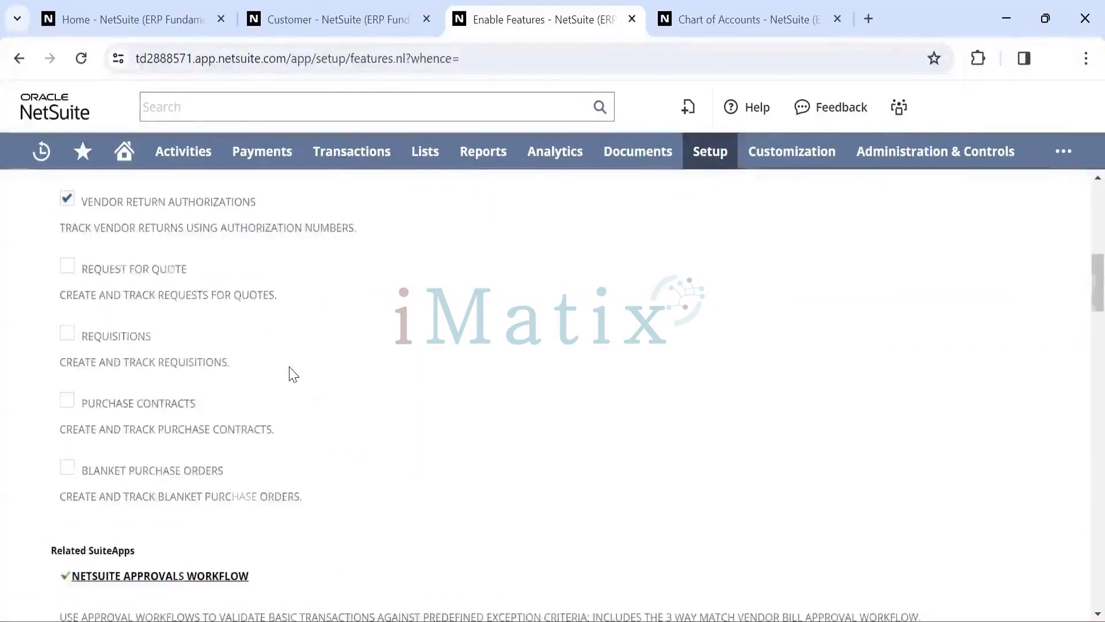
scroll(425, 255, "up", 5)
scroll(426, 255, "up", 3)
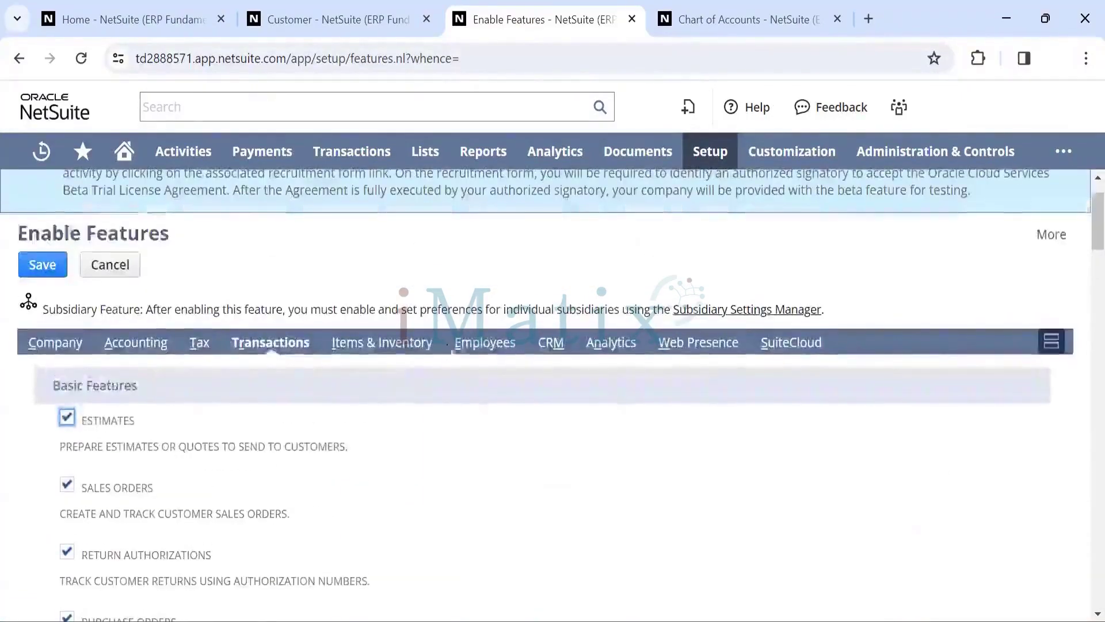
Open the Employees features and examine the Payroll, Time & Expenses and Permissions options
left_click(468, 345)
scroll(282, 447, "down", 3)
scroll(282, 446, "up", 2)
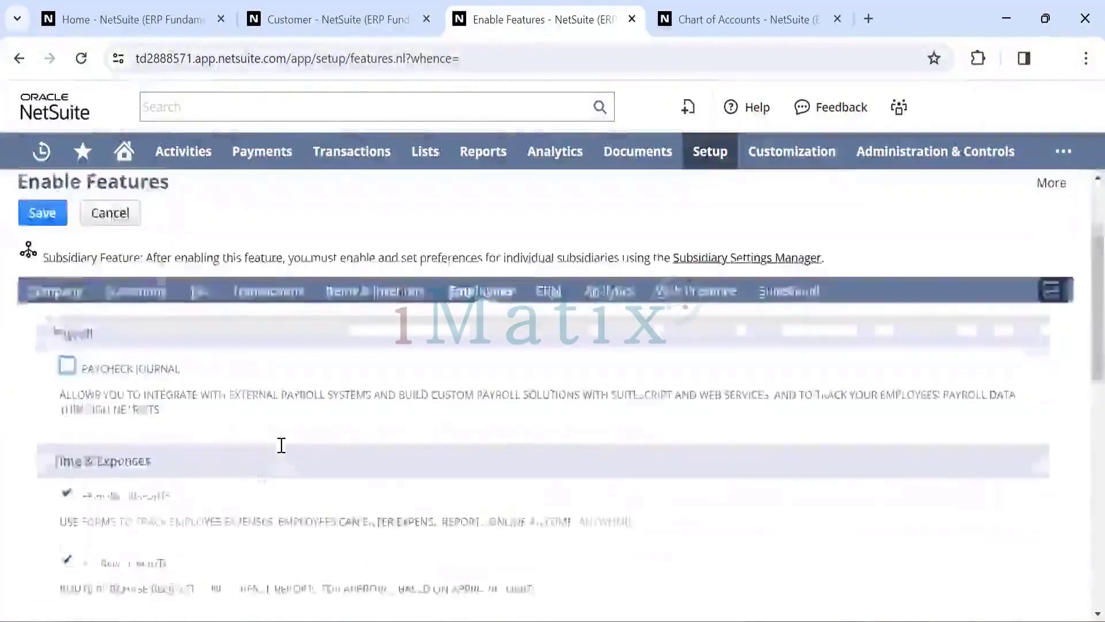
scroll(281, 445, "down", 1)
scroll(282, 445, "down", 3)
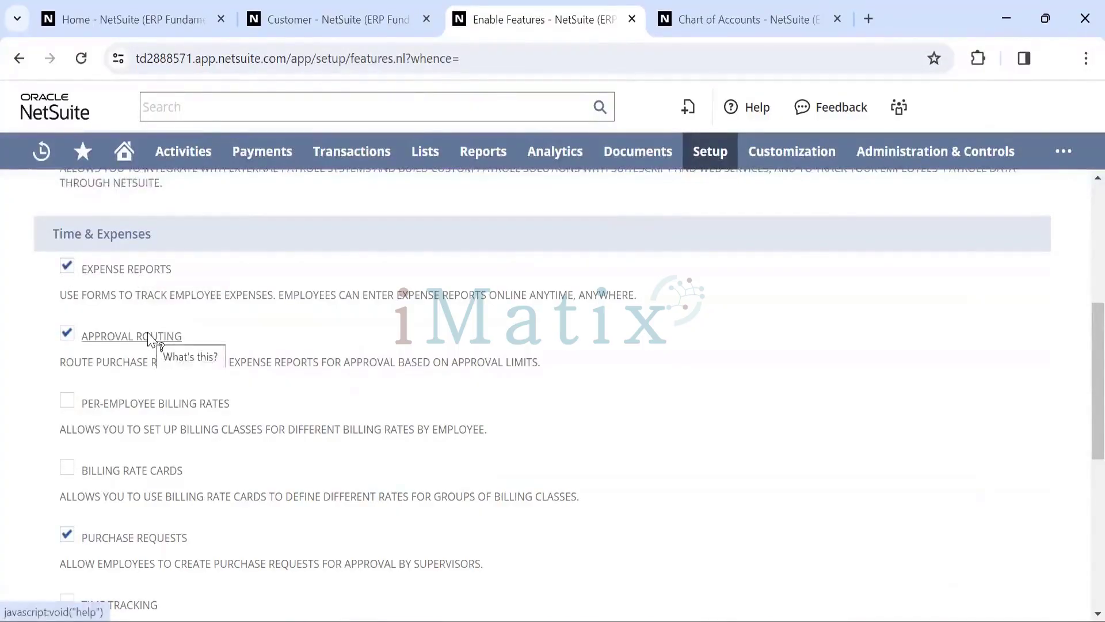
scroll(180, 333, "down", 6)
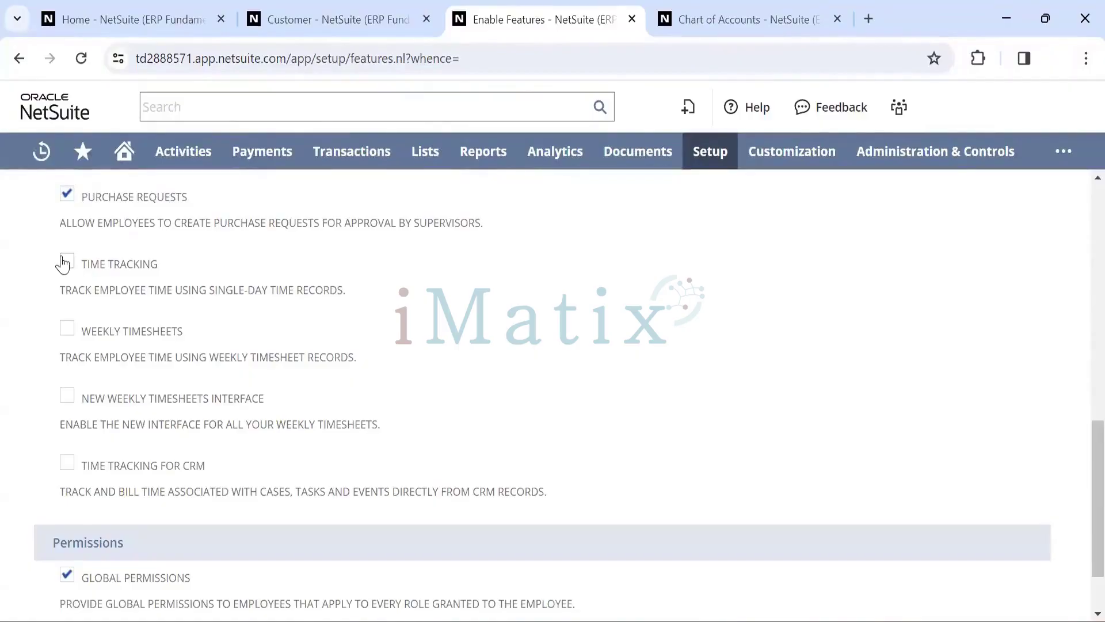
scroll(228, 272, "up", 1)
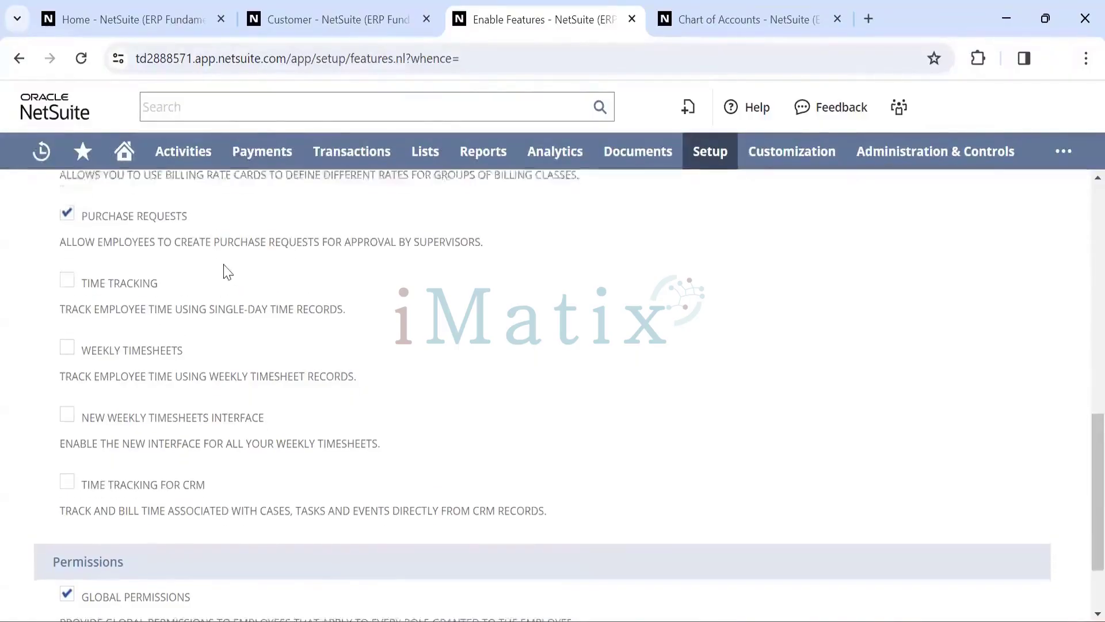
scroll(225, 265, "down", 2)
scroll(225, 268, "up", 10)
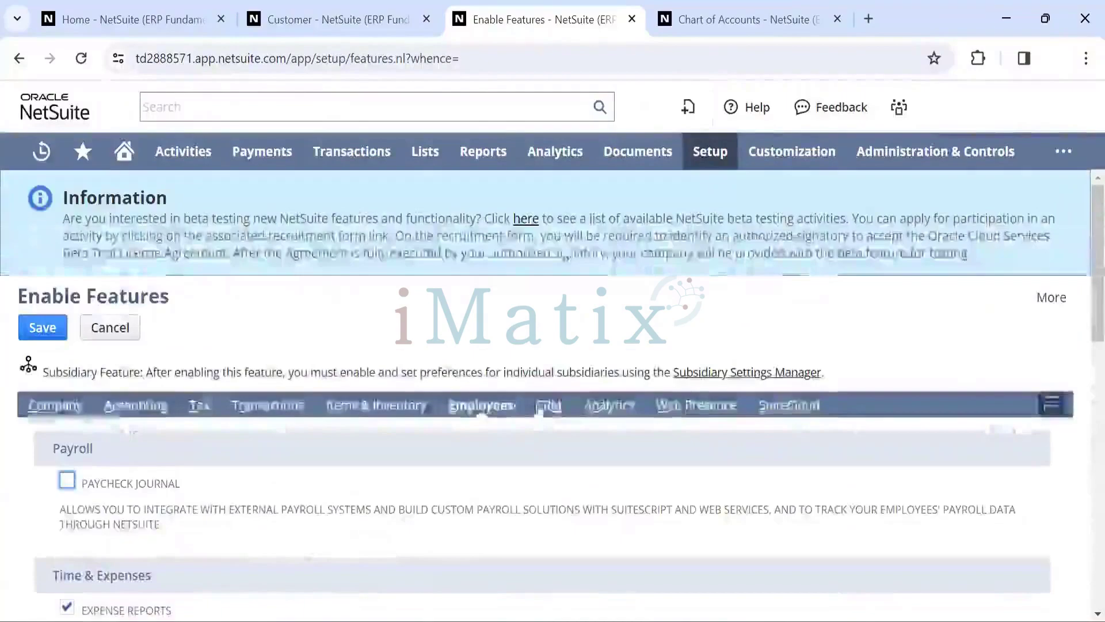
Open the CRM features and skim the basic options, including Customer Relationship Management and Sales Force Automation
left_click(545, 404)
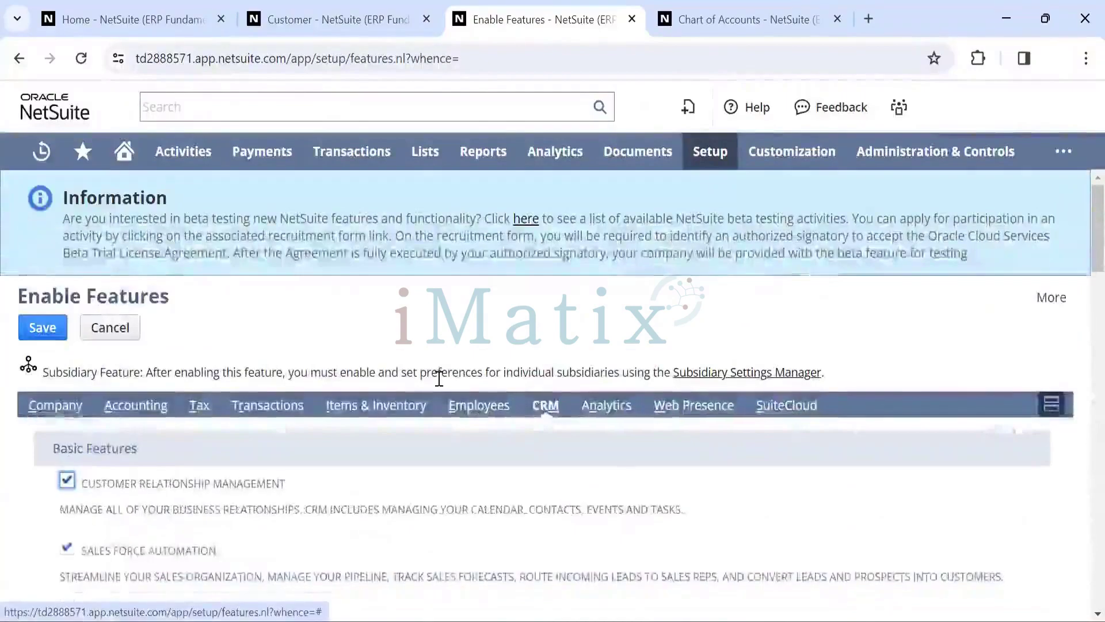
scroll(439, 381, "down", 5)
scroll(439, 381, "up", 4)
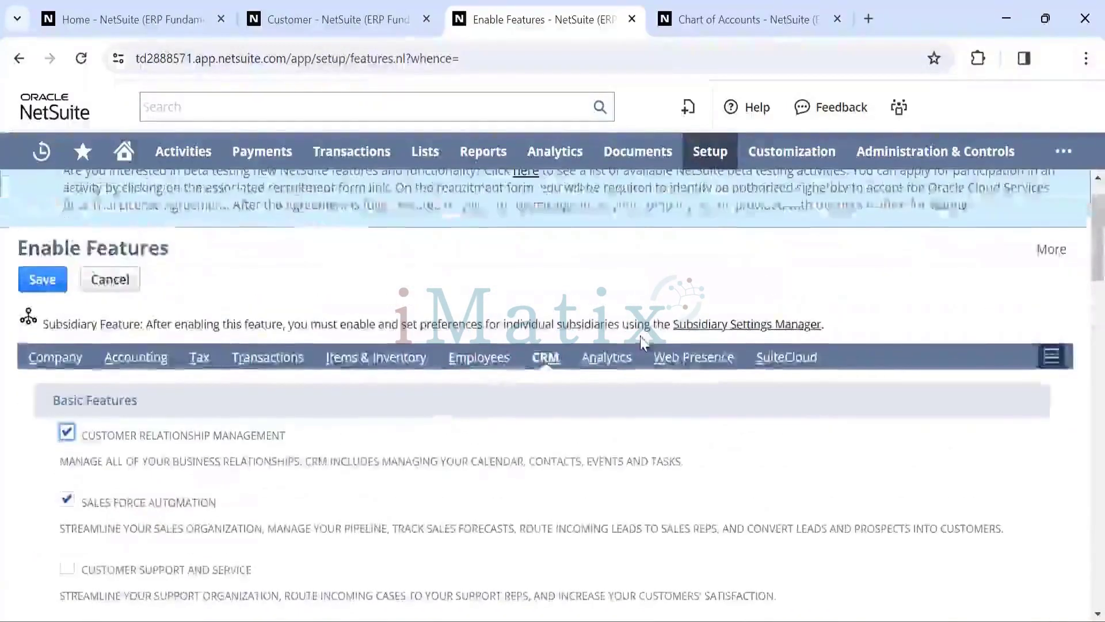
Open the SuiteCloud features and examine the SuiteBuilder and SuiteScript options
left_click(781, 362)
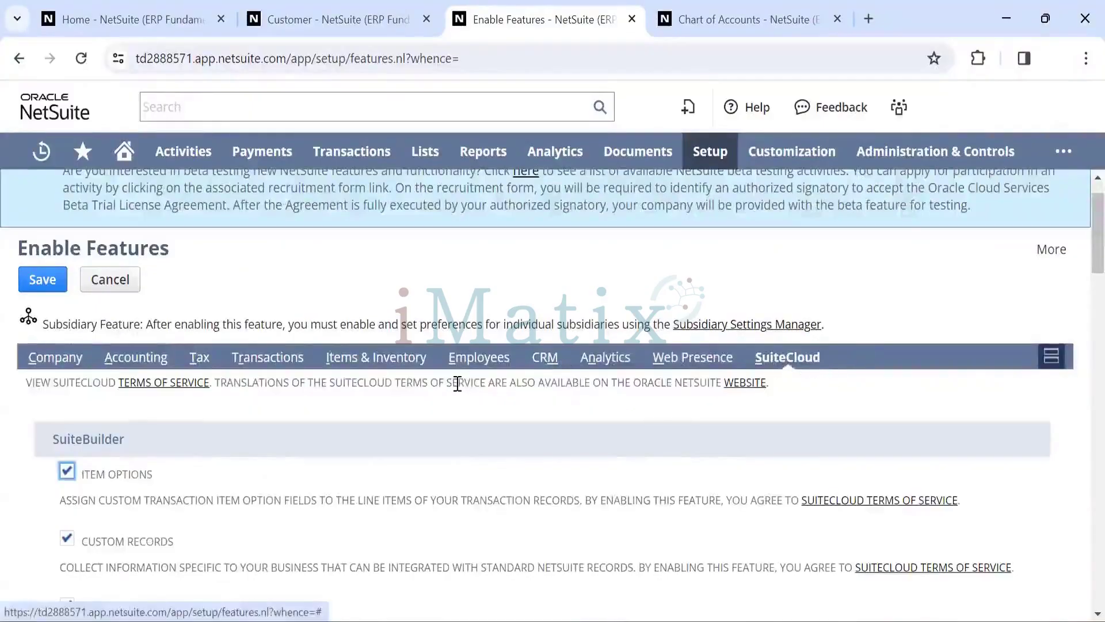
scroll(340, 387, "down", 2)
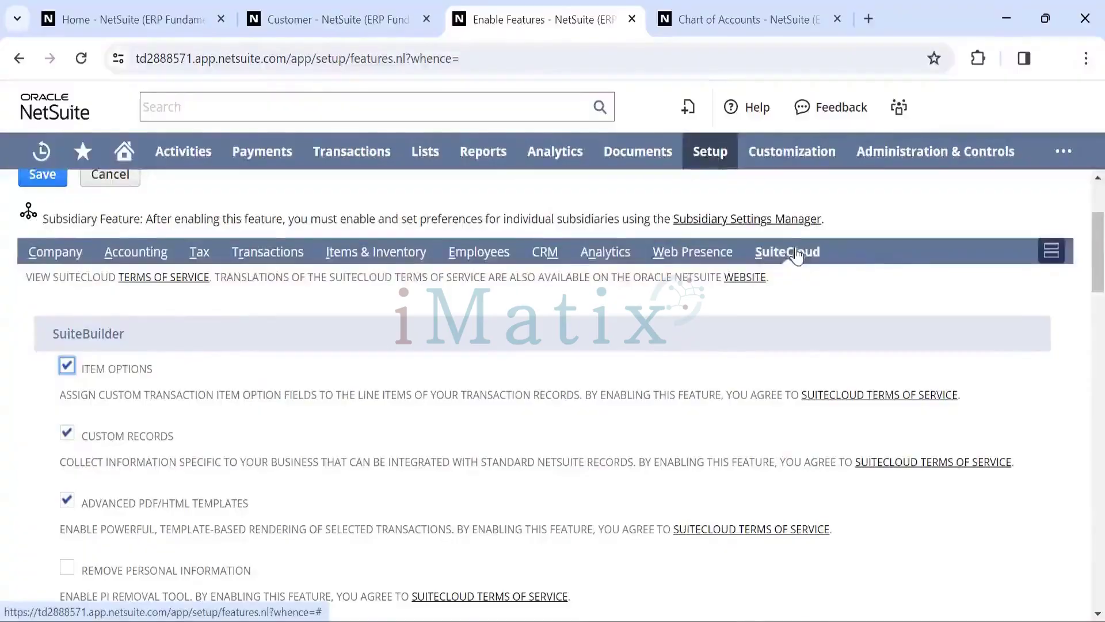
scroll(275, 454, "down", 3)
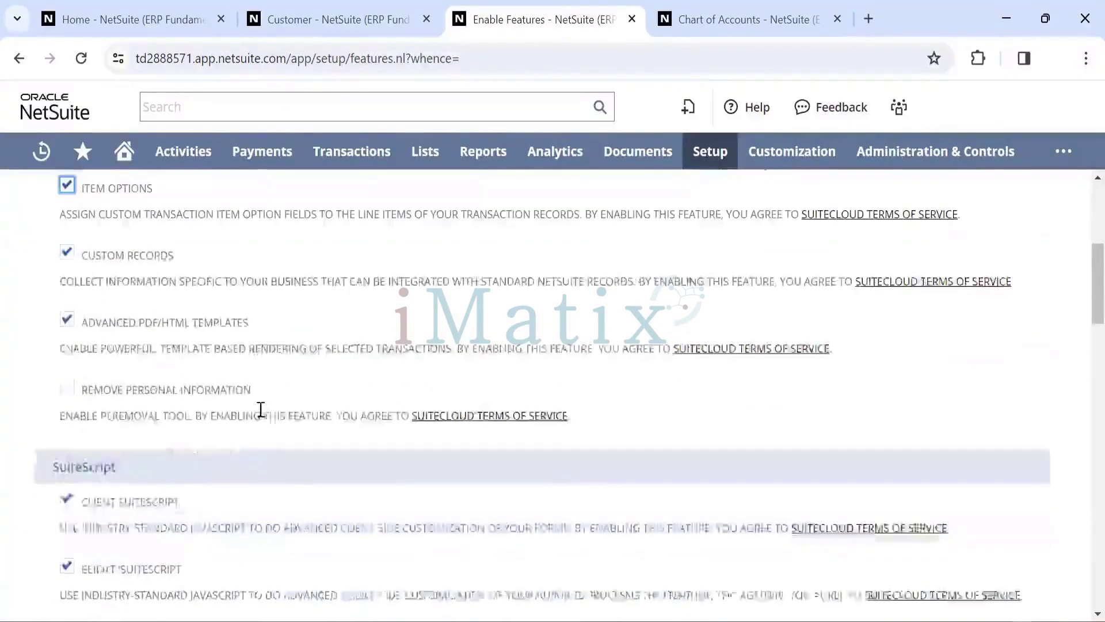
scroll(261, 409, "up", 2)
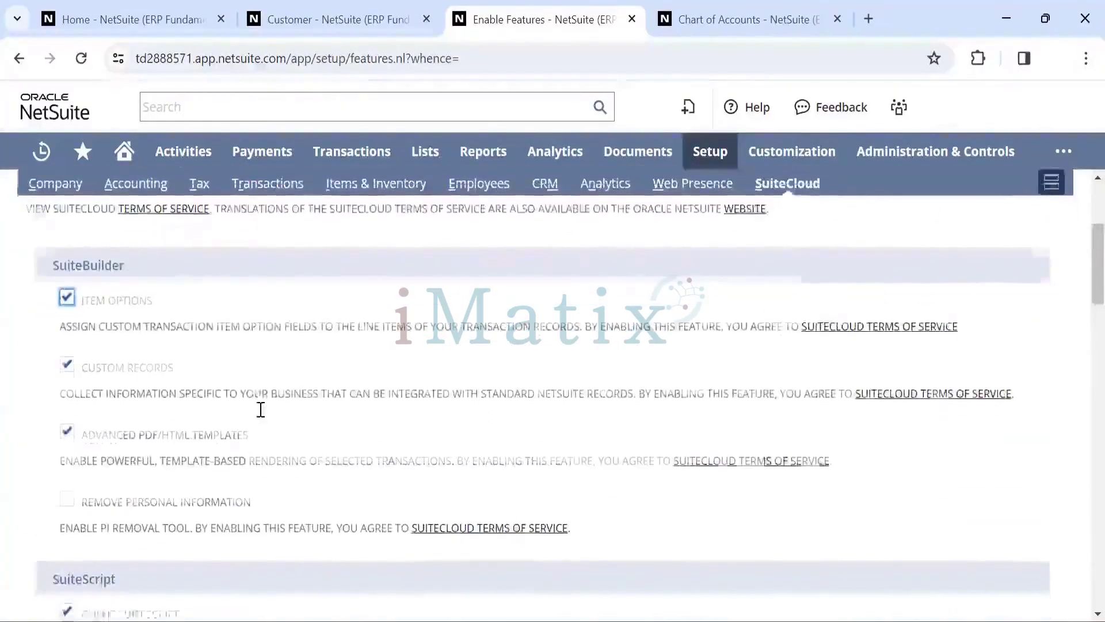
scroll(260, 409, "down", 5)
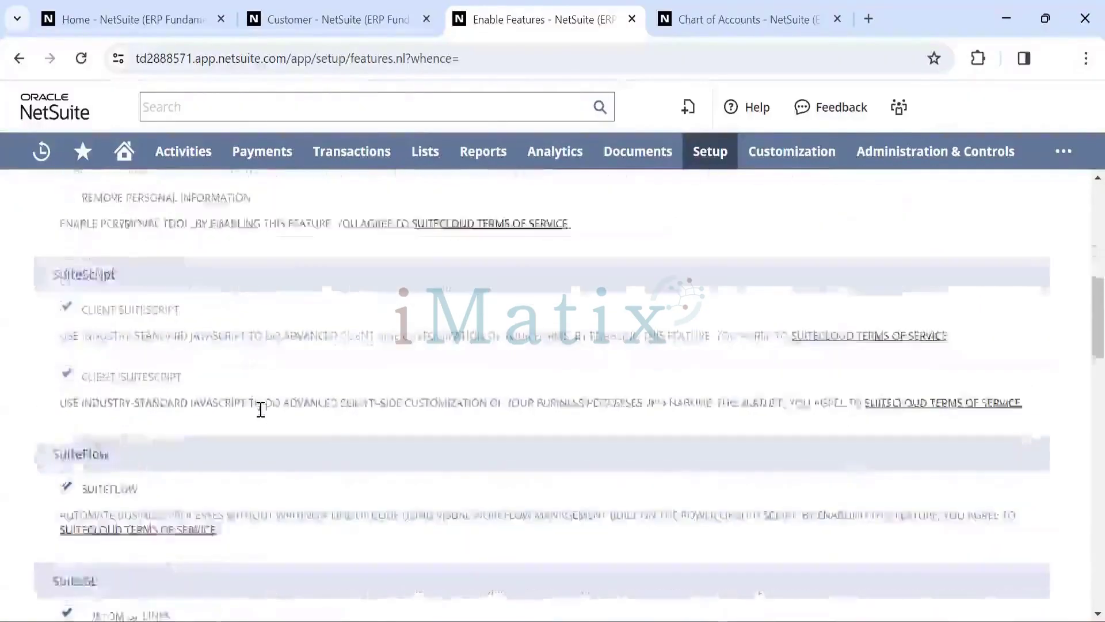
scroll(262, 414, "up", 3)
scroll(262, 414, "down", 1)
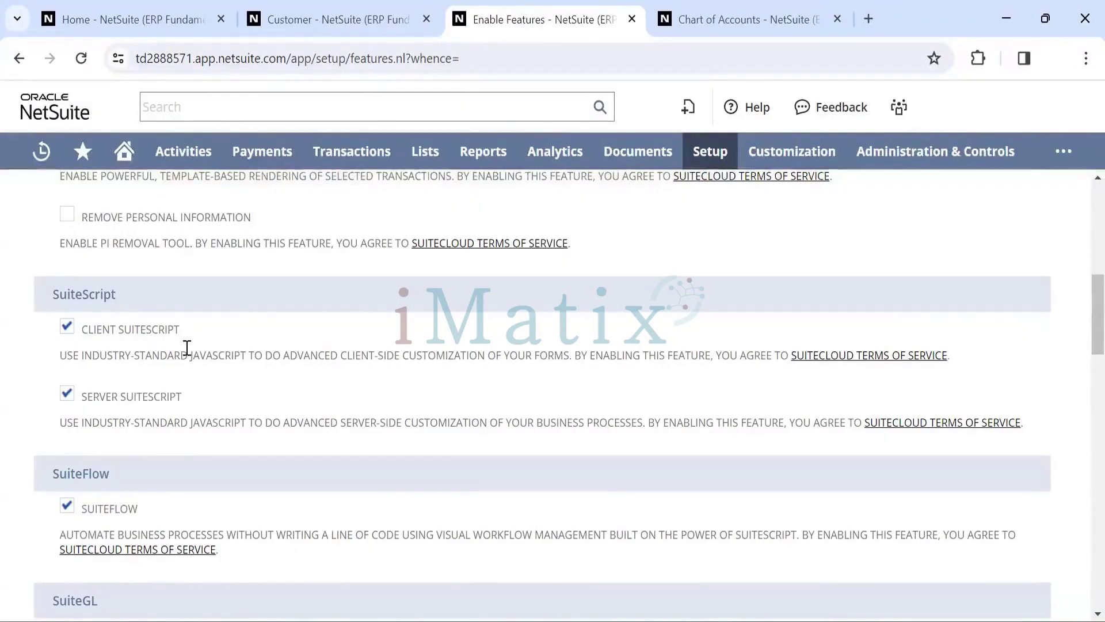
Examine the remaining SuiteCloud features, covering SuiteFlow, SuiteGL, SuiteTalk web services and Manage Authentication
scroll(187, 347, "down", 5)
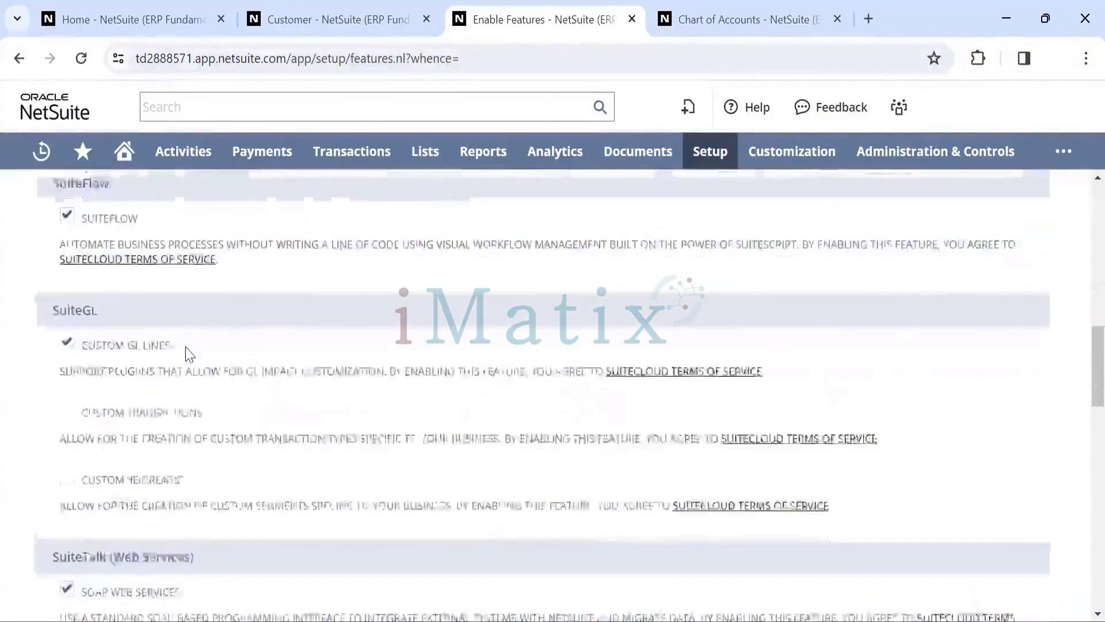
scroll(186, 351, "up", 5)
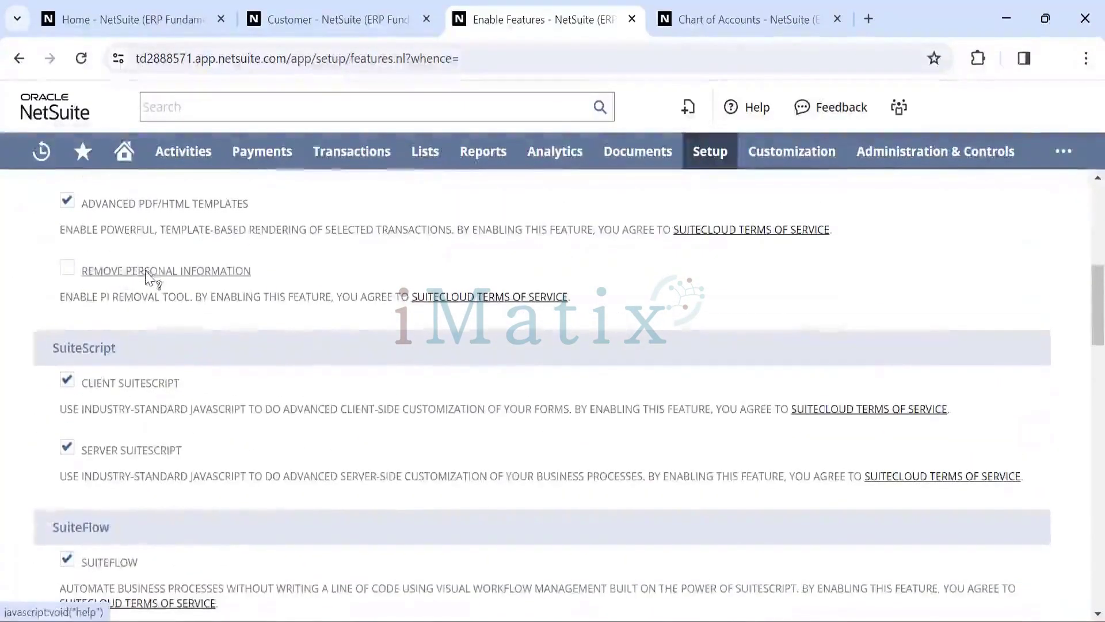
scroll(145, 274, "down", 5)
scroll(147, 272, "down", 5)
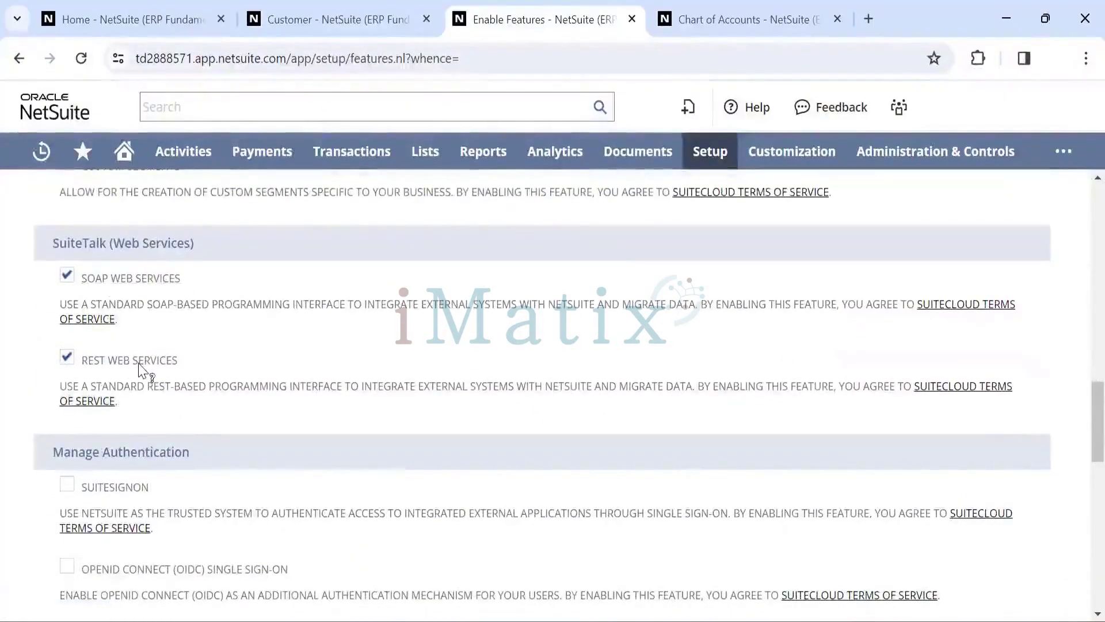
scroll(192, 359, "down", 3)
scroll(192, 359, "down", 5)
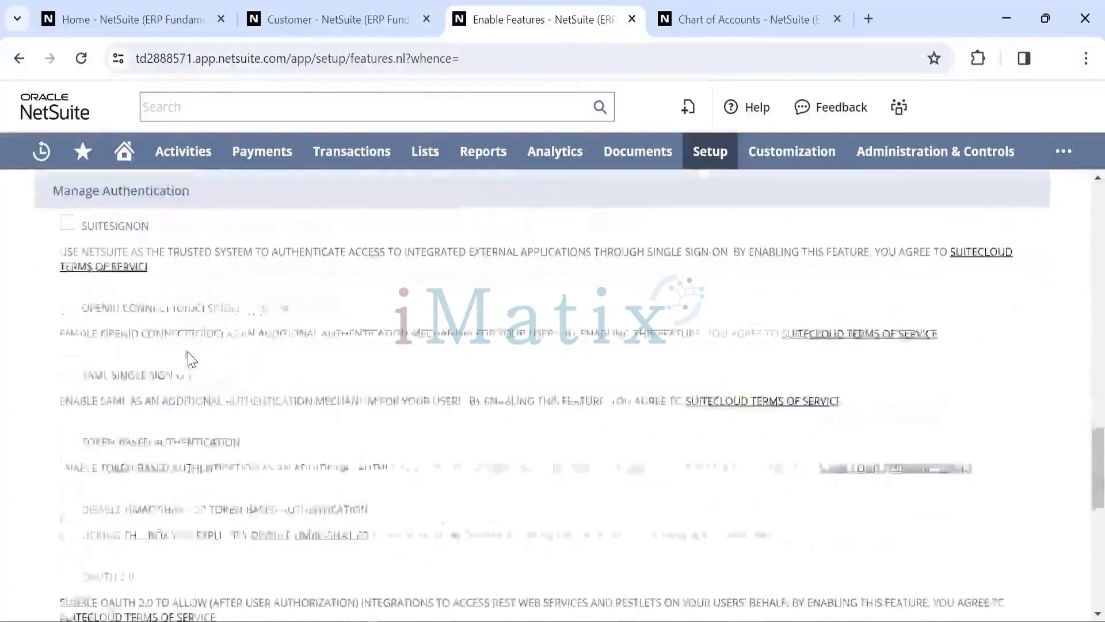
scroll(190, 352, "up", 7)
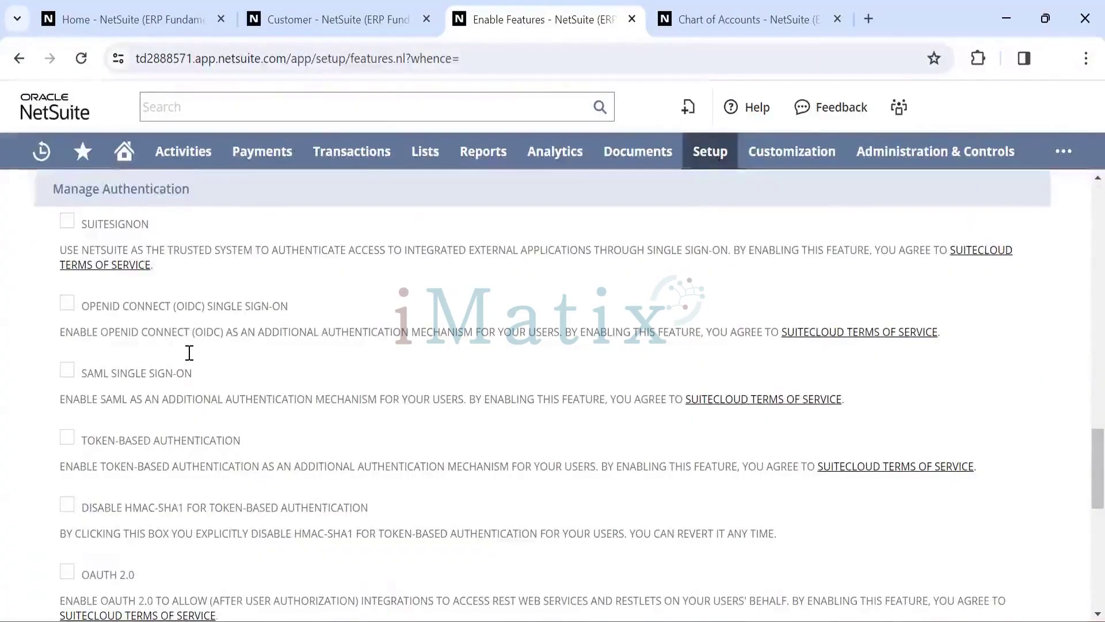
Examine the rest of the SuiteCloud features, from Manage Authentication through Integration Add-ons to SuiteCloud Development Framework
scroll(189, 352, "down", 1)
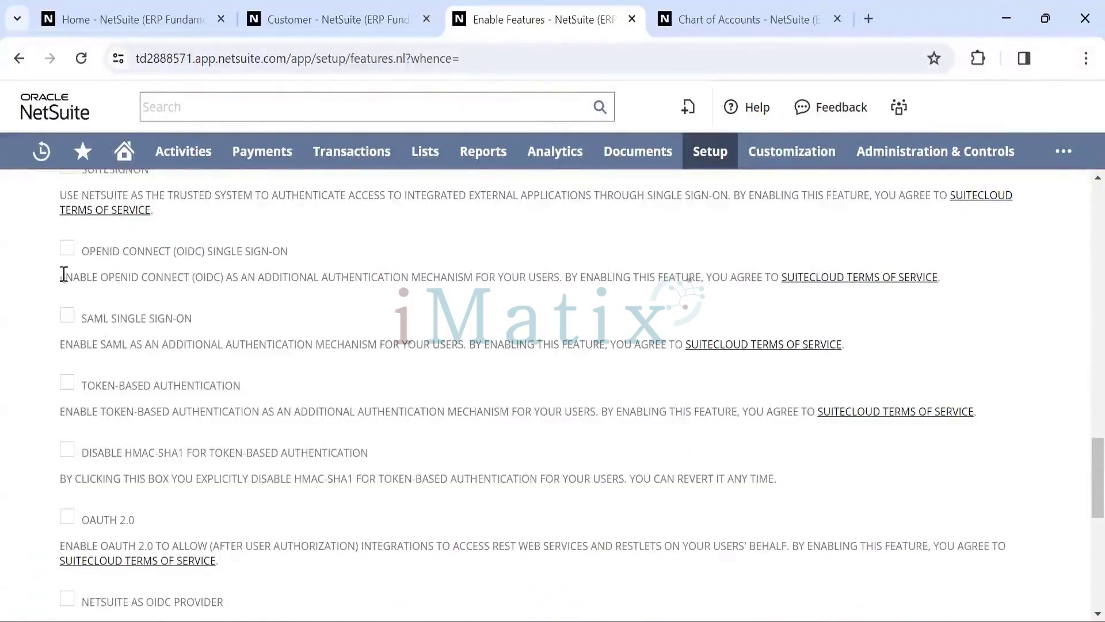
scroll(86, 380, "down", 2)
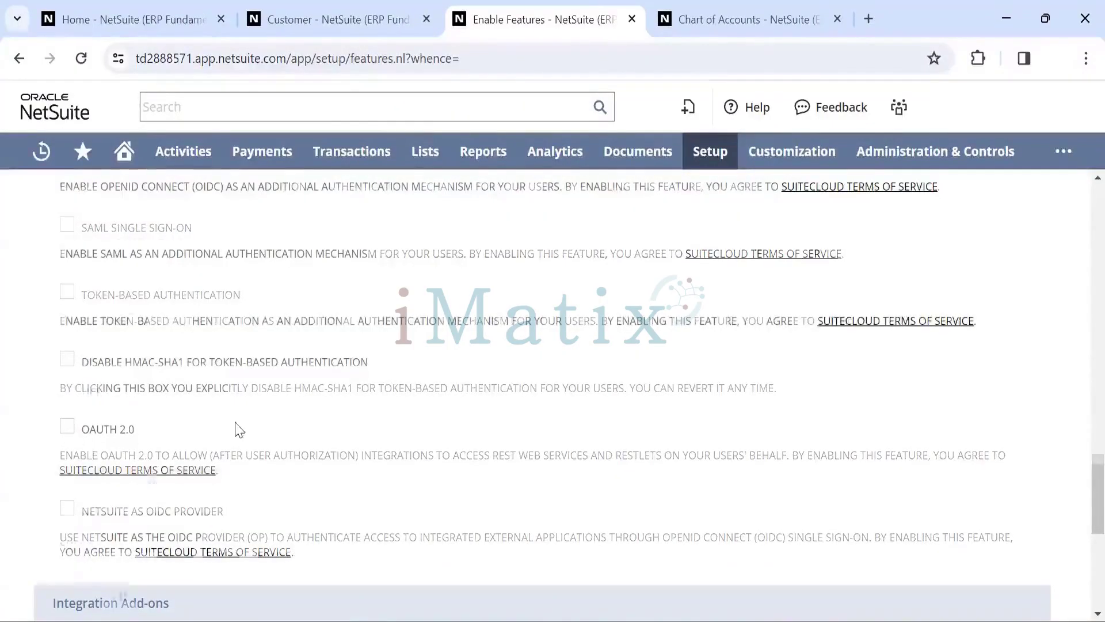
scroll(238, 429, "down", 5)
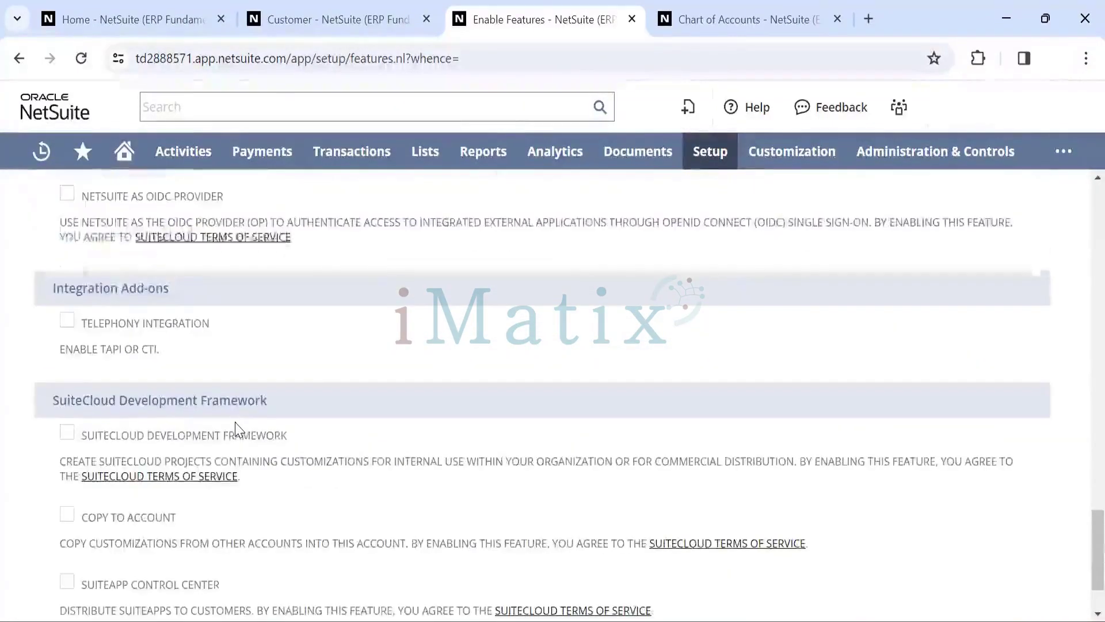
scroll(237, 429, "down", 2)
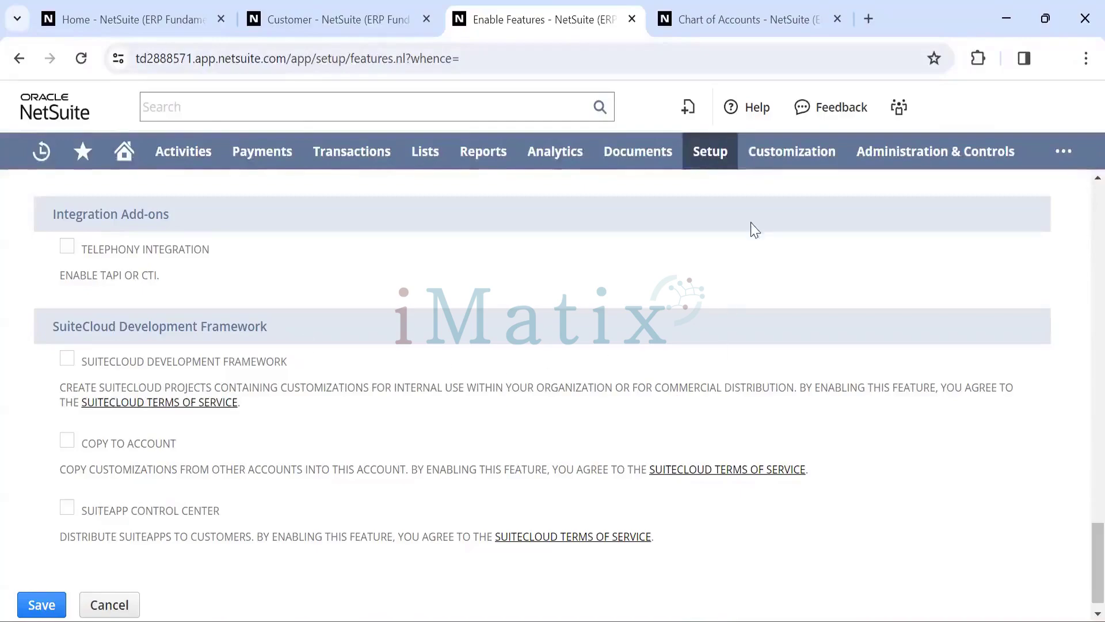
Examine the Company setup tasks, including Enable Features, Rename Records/Transactions and Auto-Generated Numbers
mouse_move(707, 166)
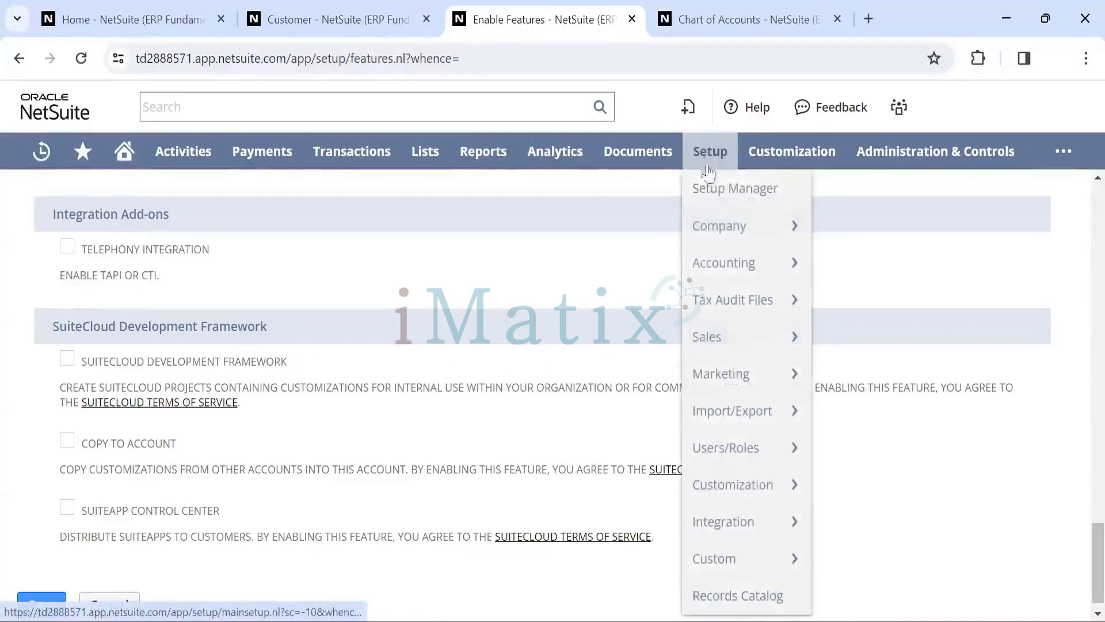
mouse_move(722, 228)
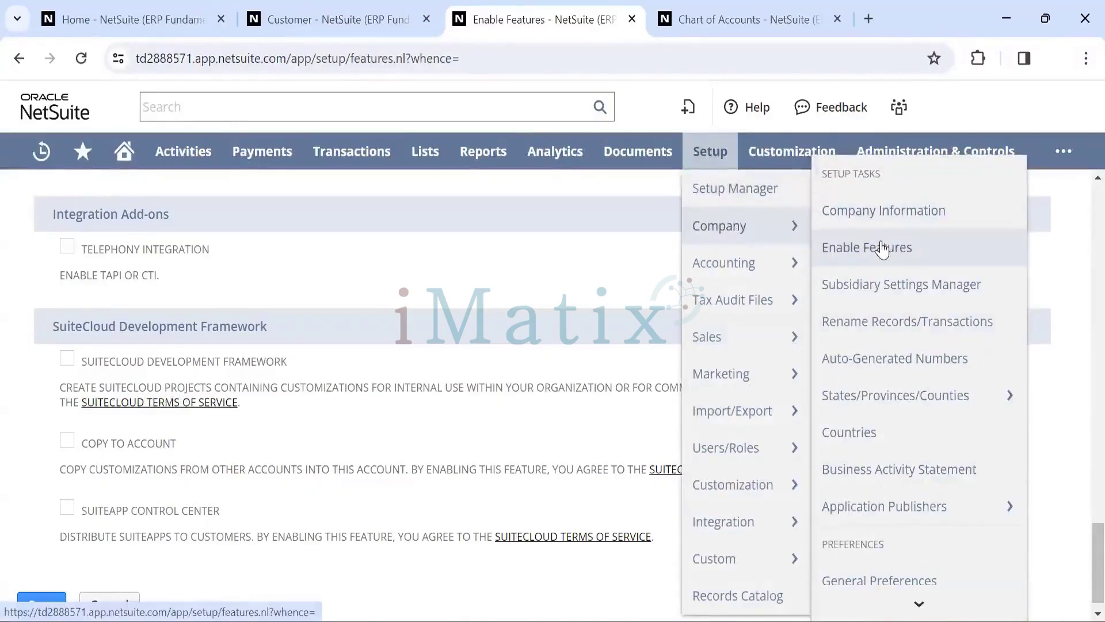
scroll(883, 248, "down", 1)
scroll(882, 249, "down", 1)
scroll(882, 248, "up", 2)
scroll(883, 248, "down", 1)
scroll(882, 249, "up", 1)
scroll(882, 249, "down", 1)
scroll(883, 249, "down", 1)
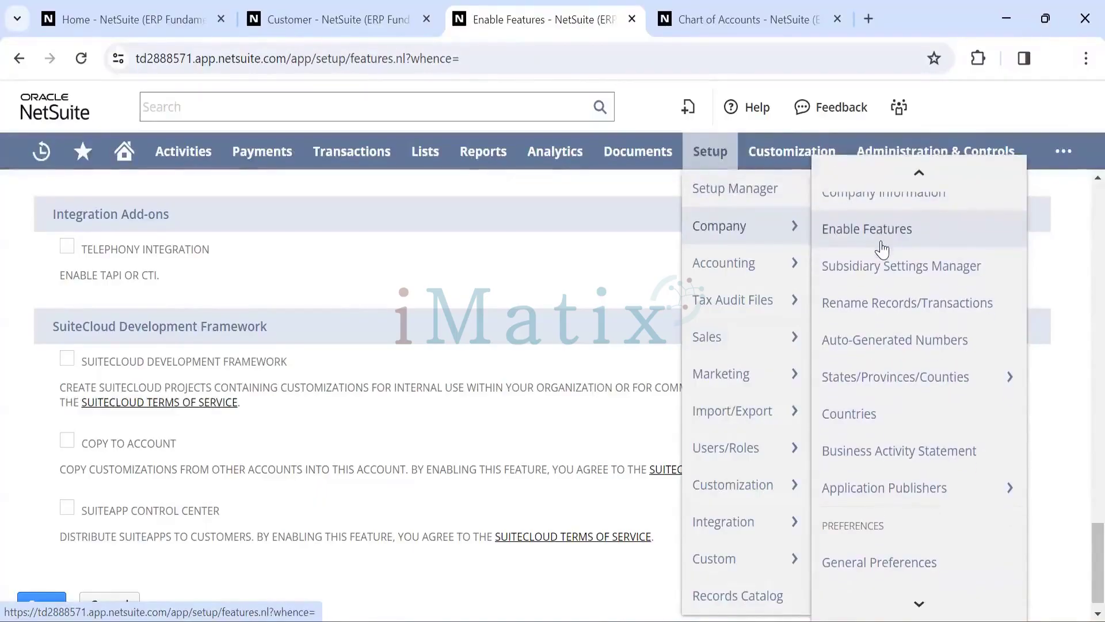
scroll(883, 249, "down", 1)
scroll(883, 279, "up", 2)
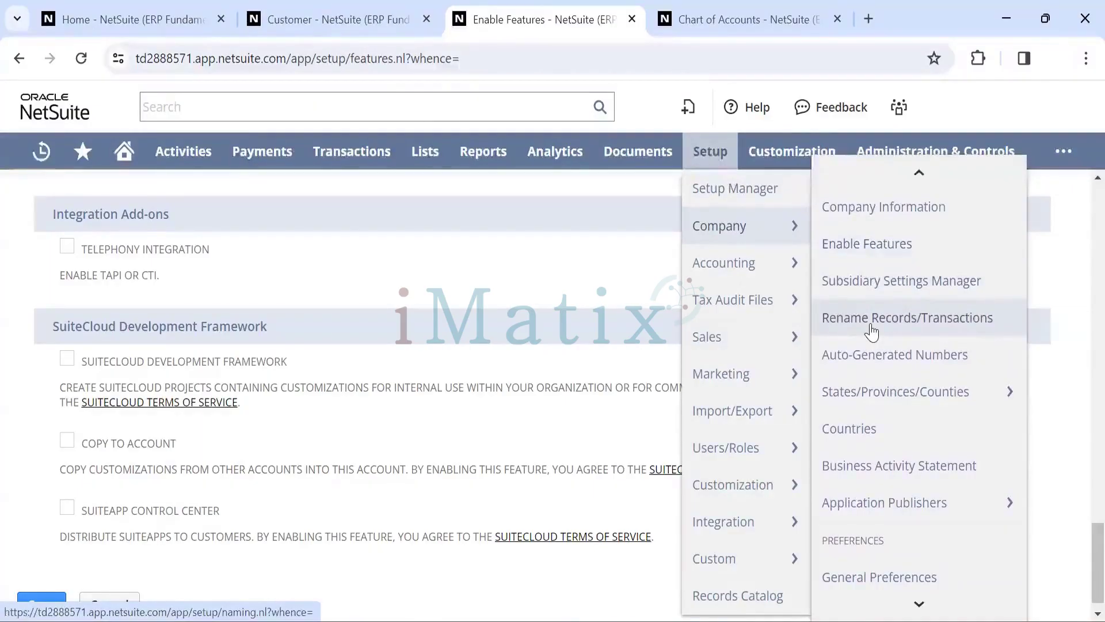
scroll(872, 331, "down", 2)
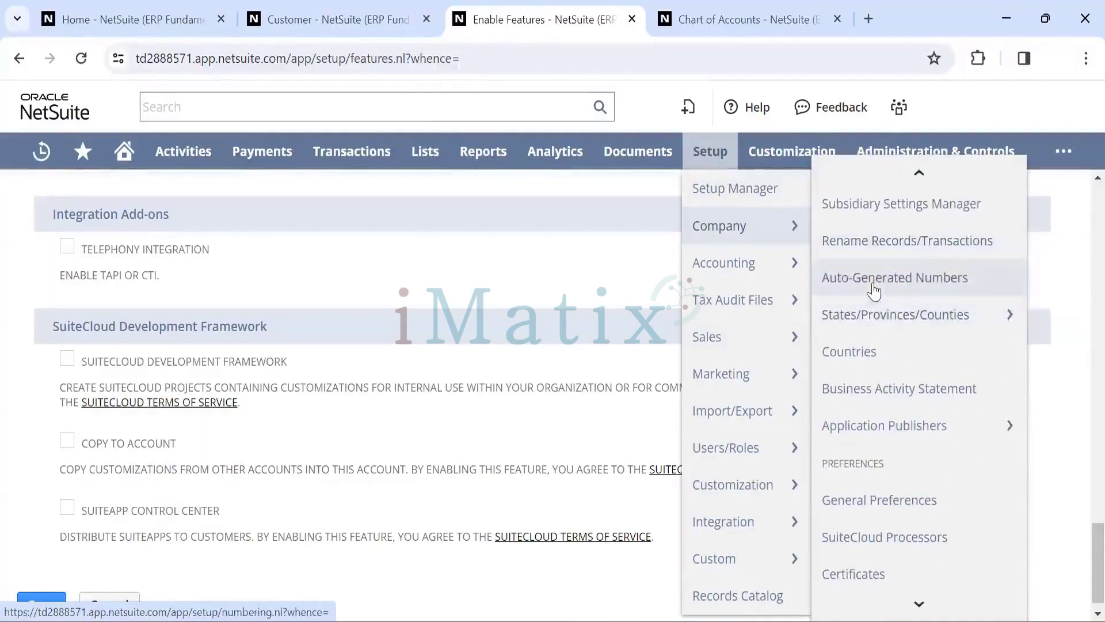
Open the company's States/Provinces/Counties list in a new browser tab and look through the United States entries
mouse_move(876, 319)
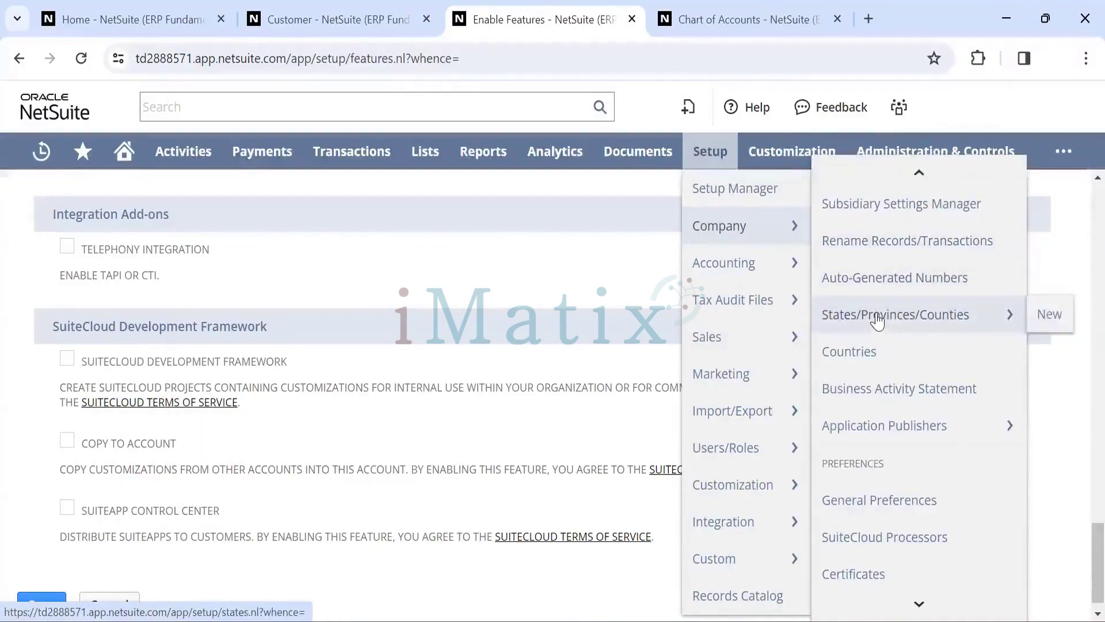
right_click(917, 322)
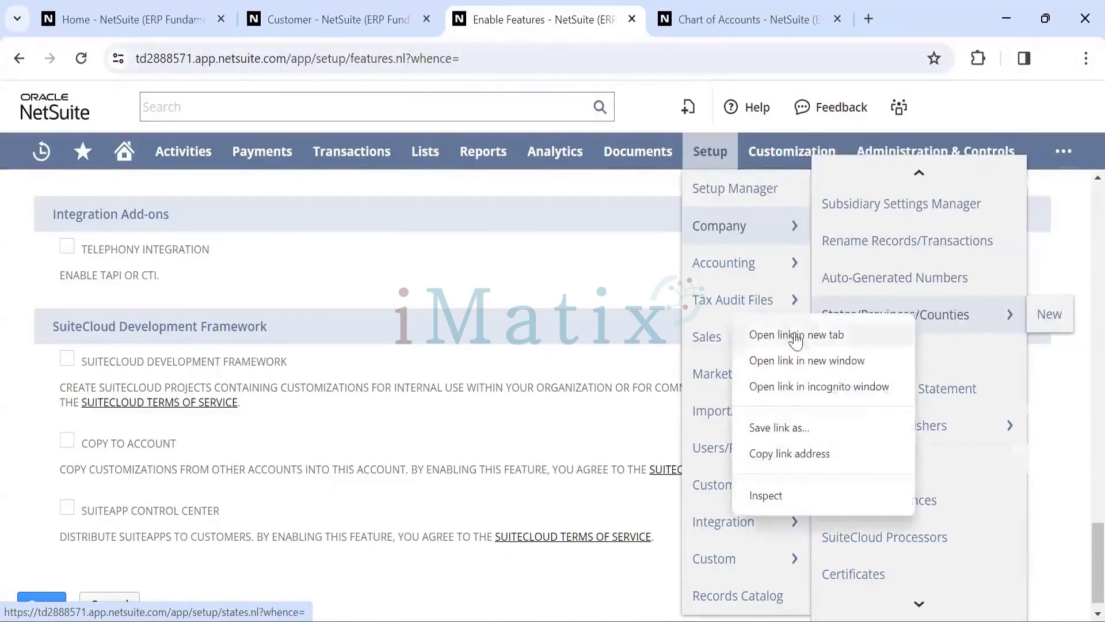
left_click(799, 336)
left_click(641, 20)
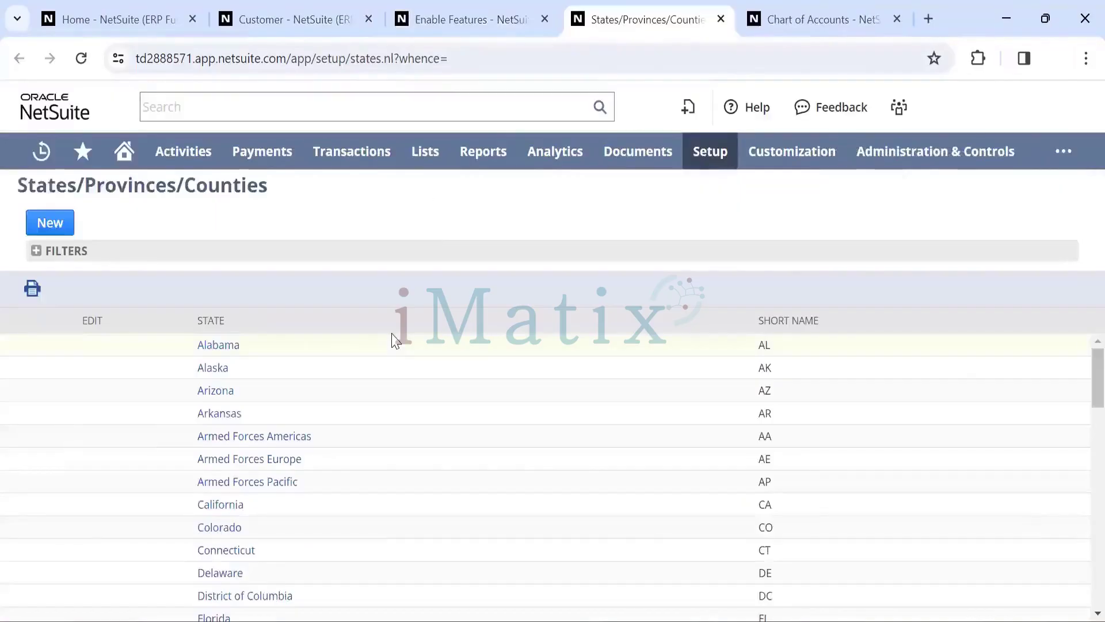
scroll(402, 389, "down", 15)
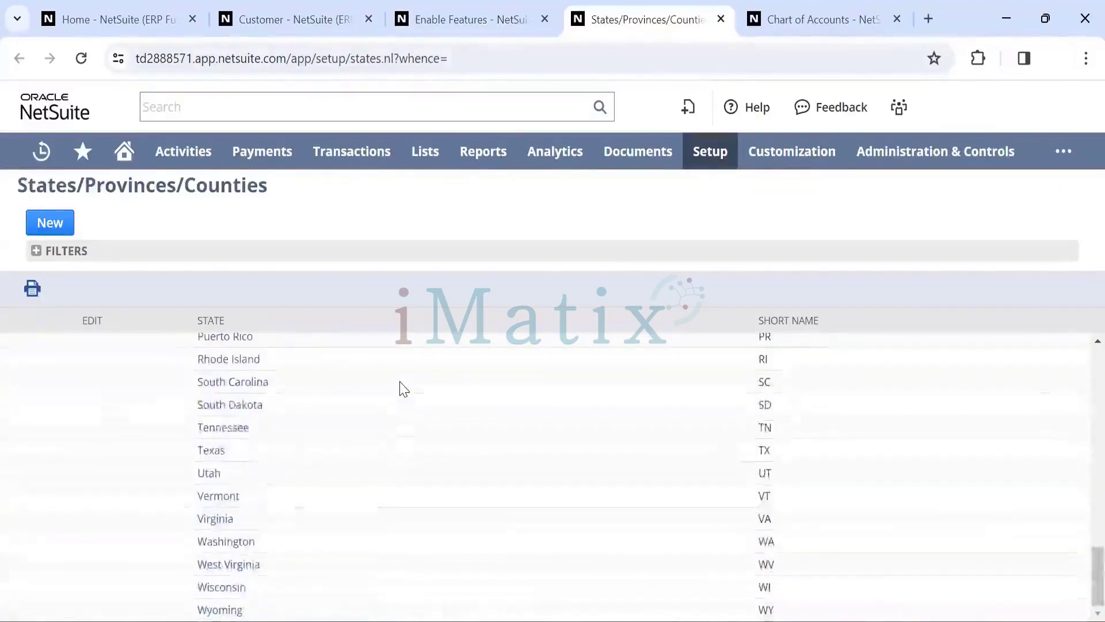
scroll(403, 389, "down", 1)
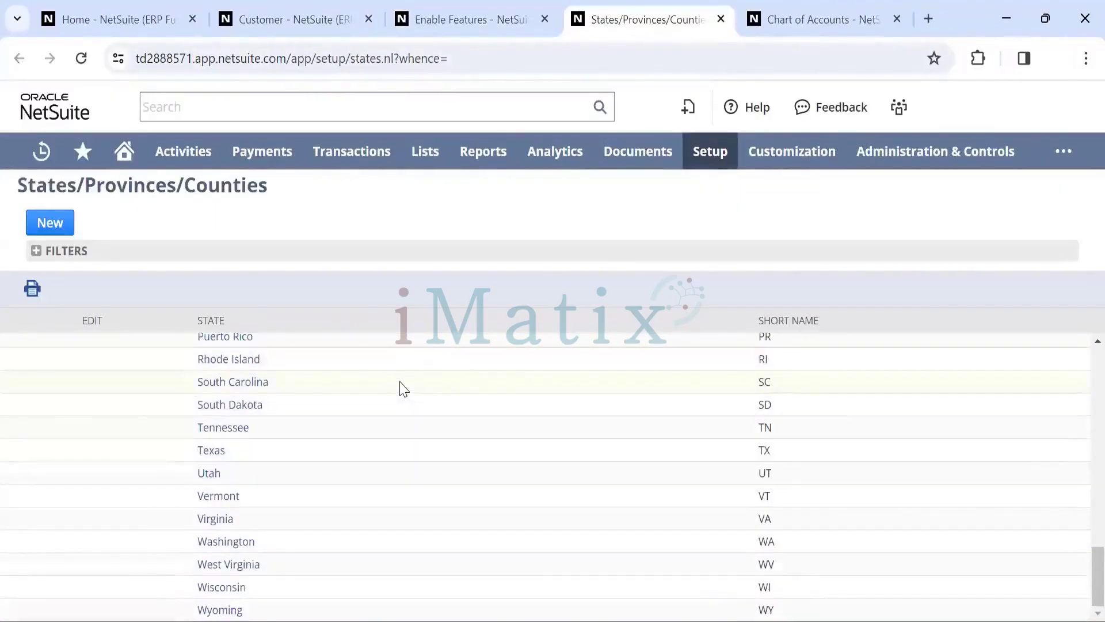
Expand the filters of the States/Provinces/Counties list, check the available countries and review the United States entries
left_click(36, 251)
left_click(96, 299)
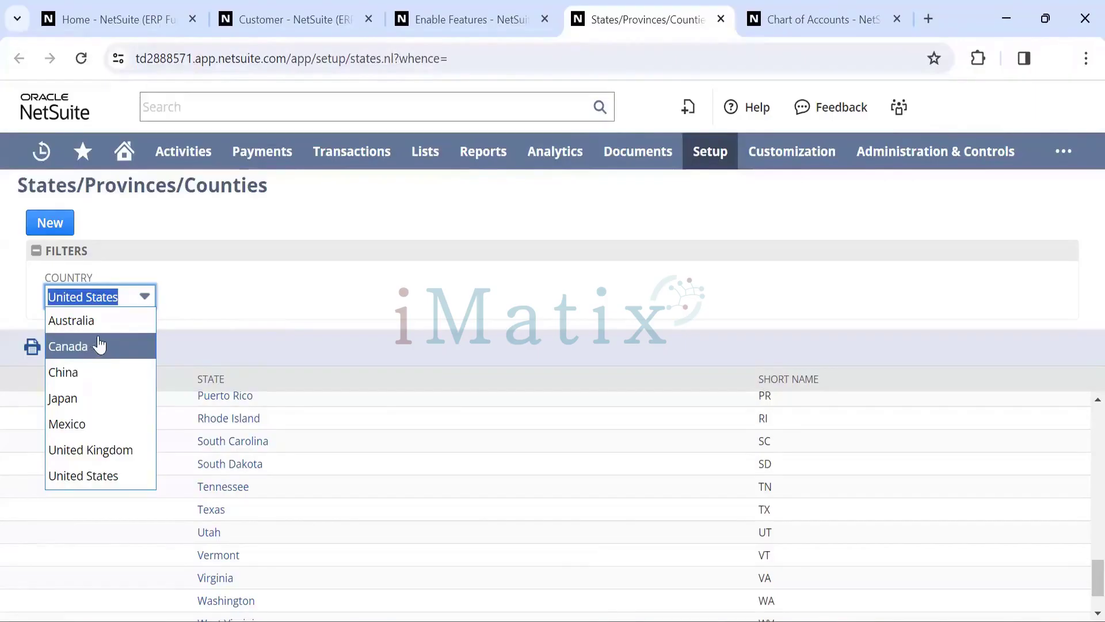
left_click(251, 284)
left_click(92, 293)
left_click(92, 292)
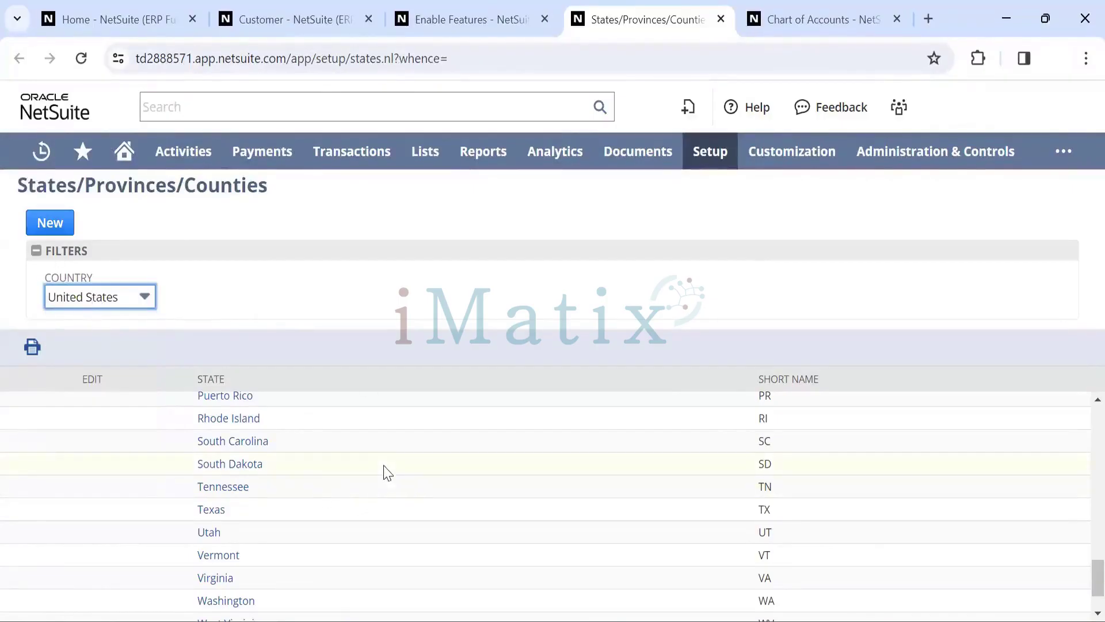
scroll(384, 472, "down", 2)
scroll(383, 472, "up", 15)
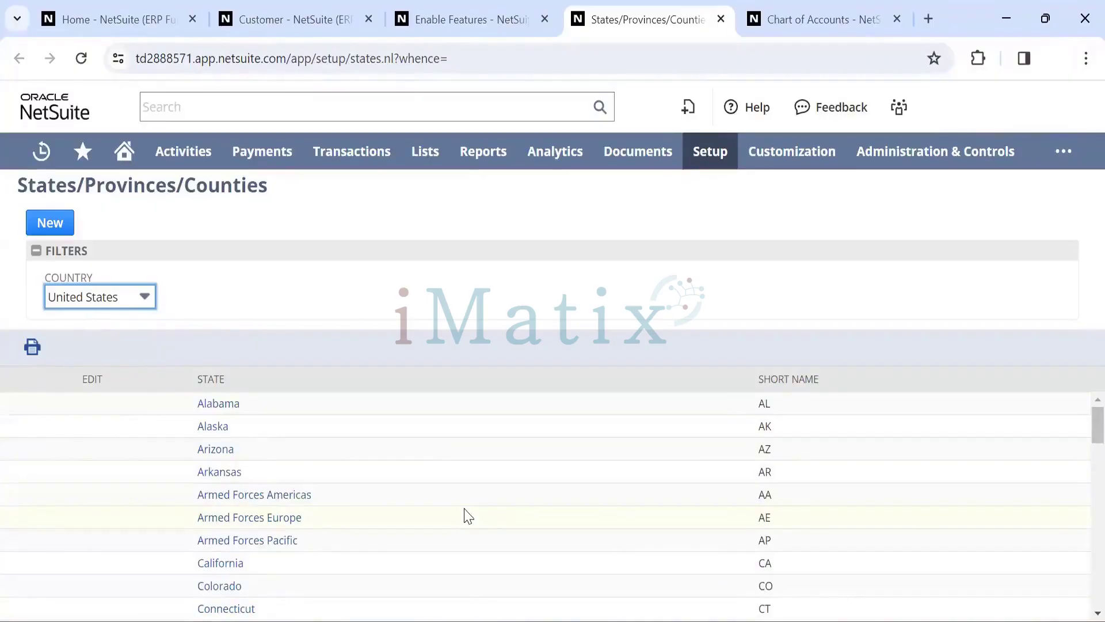
scroll(468, 515, "down", 10)
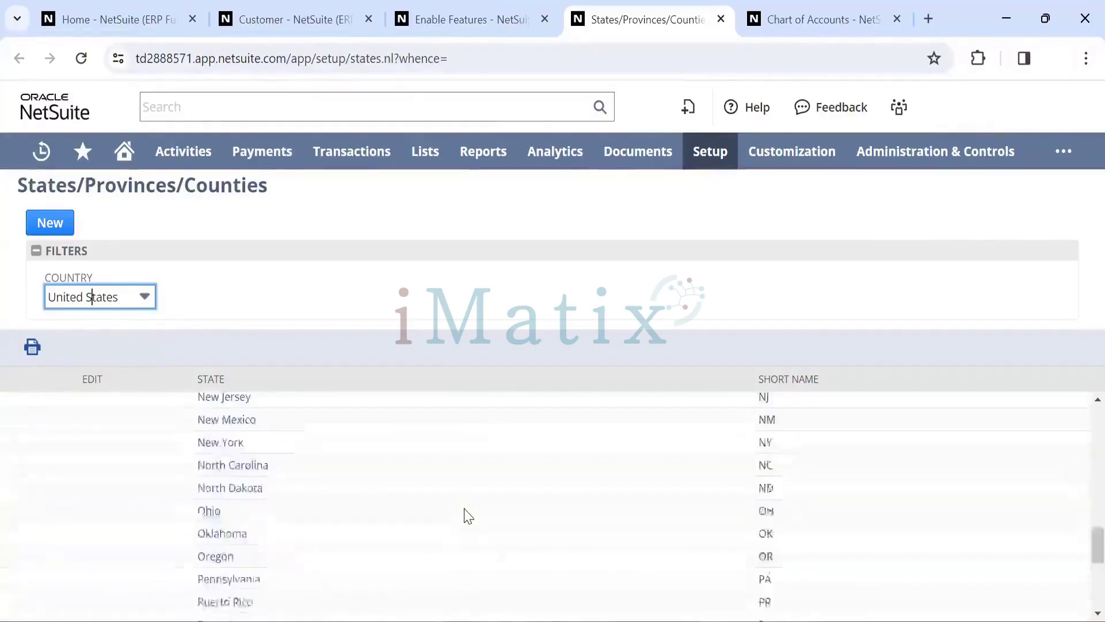
scroll(468, 516, "down", 5)
Filter the States/Provinces/Counties list by United Kingdom and look through its counties
left_click(114, 302)
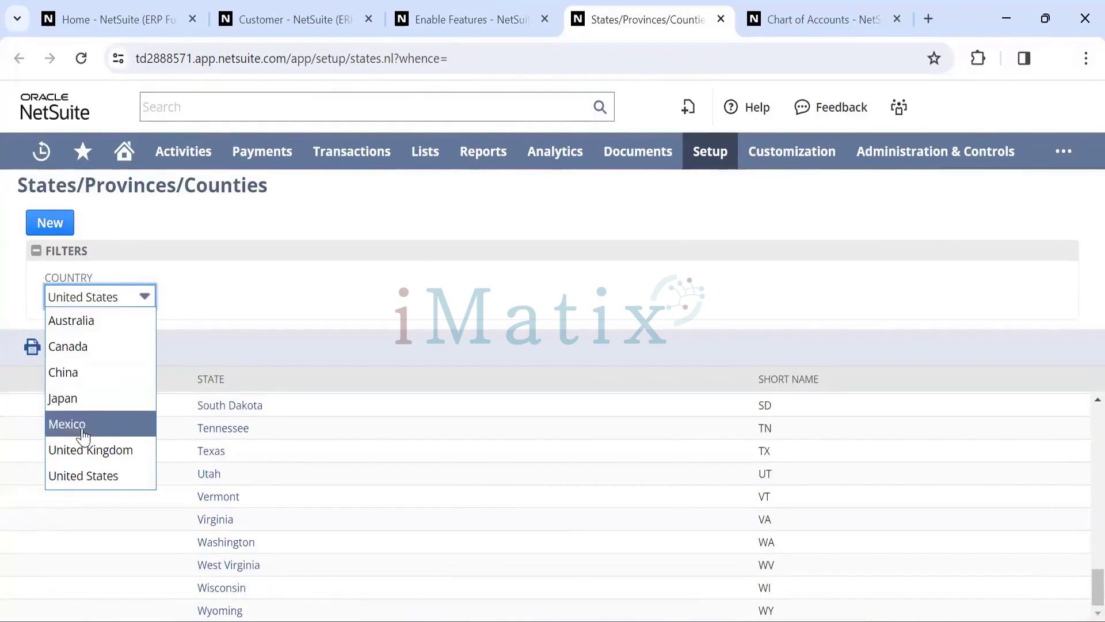
left_click(81, 449)
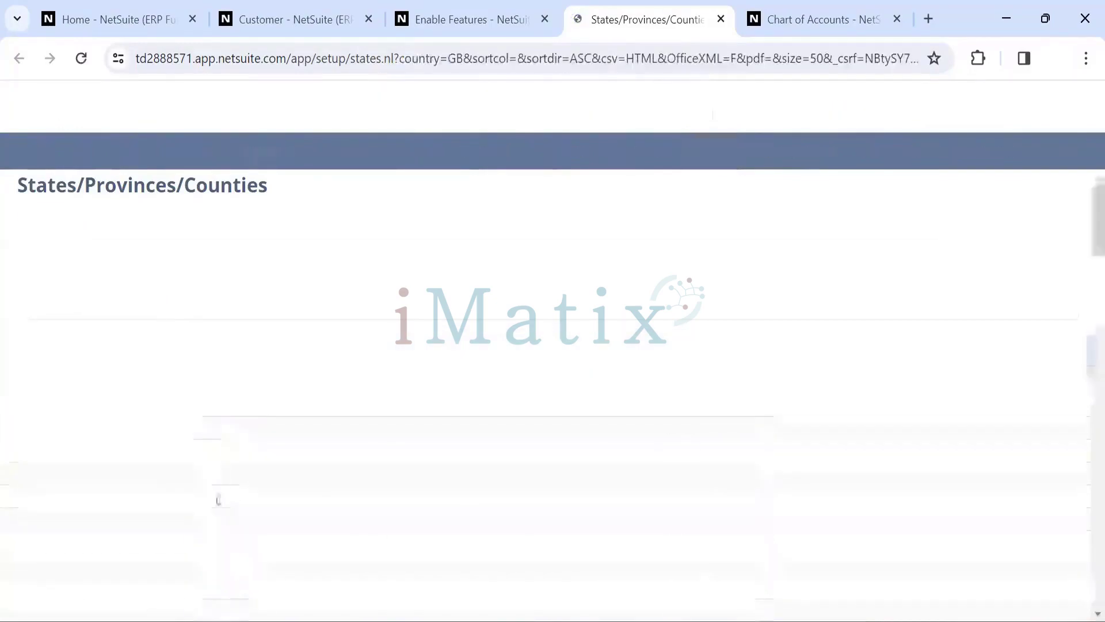
scroll(467, 457, "down", 4)
scroll(467, 457, "down", 20)
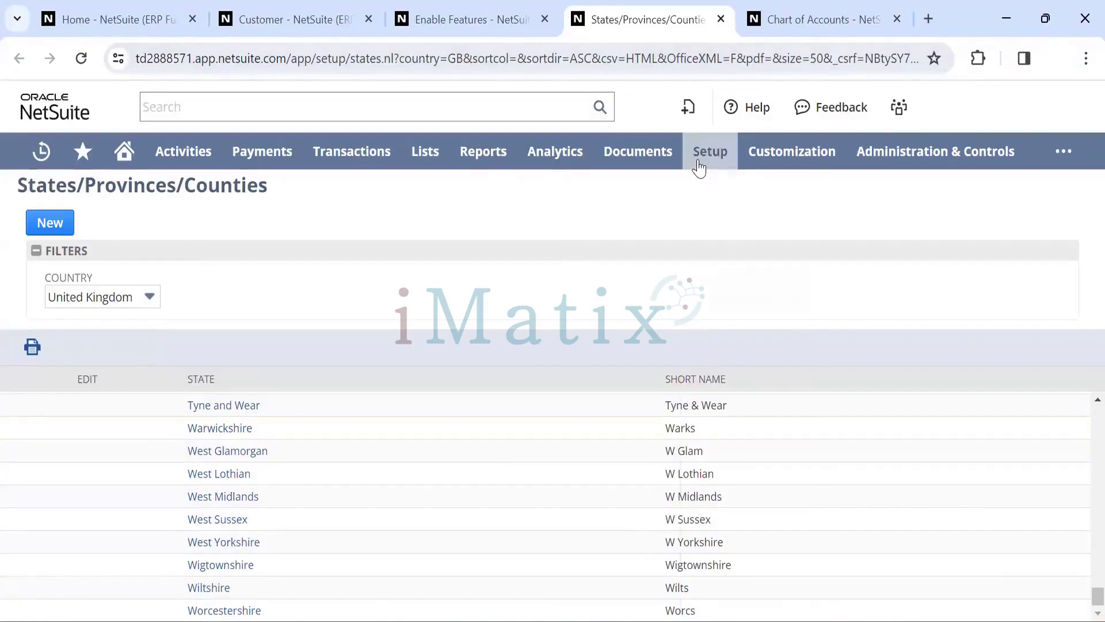
Reload the Customer form without saving its changes and return to the States/Provinces/Counties page
mouse_move(698, 167)
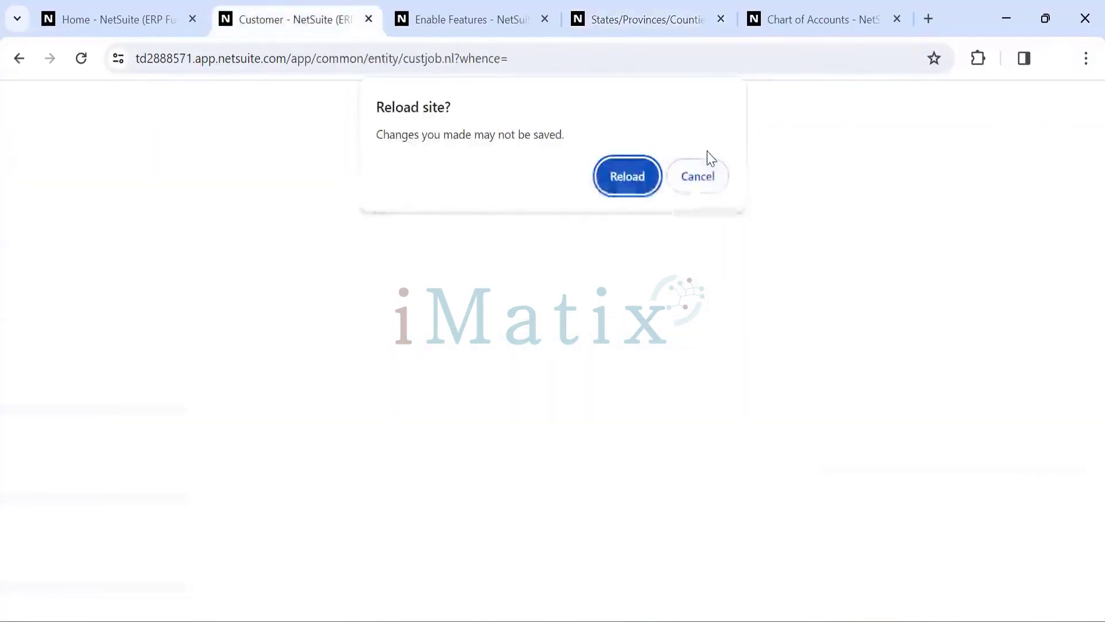
left_click(628, 177)
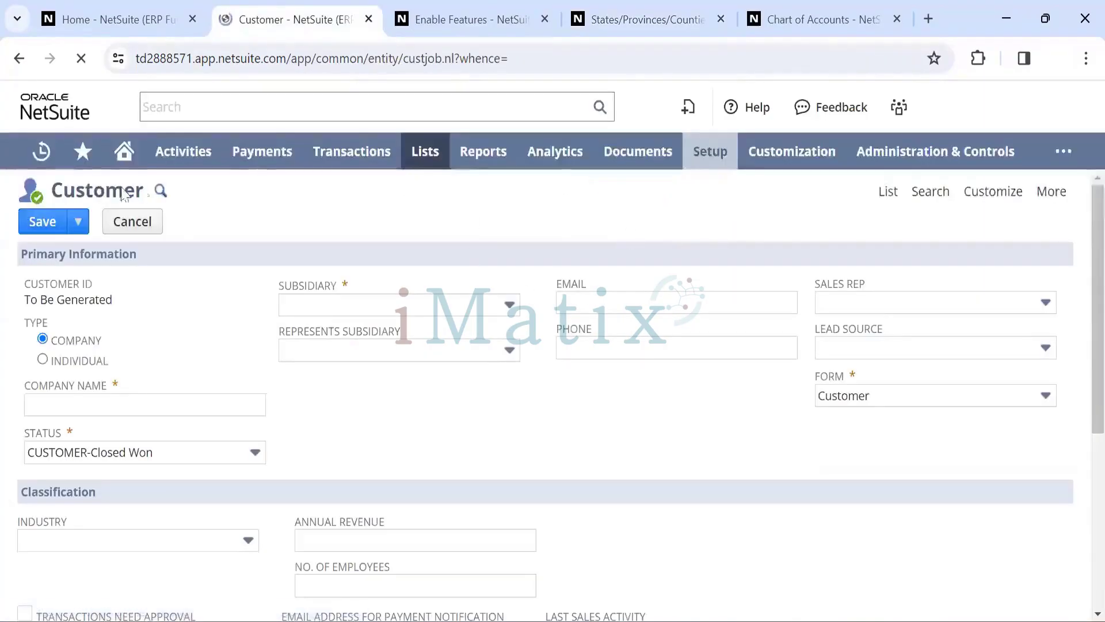
left_click(428, 20)
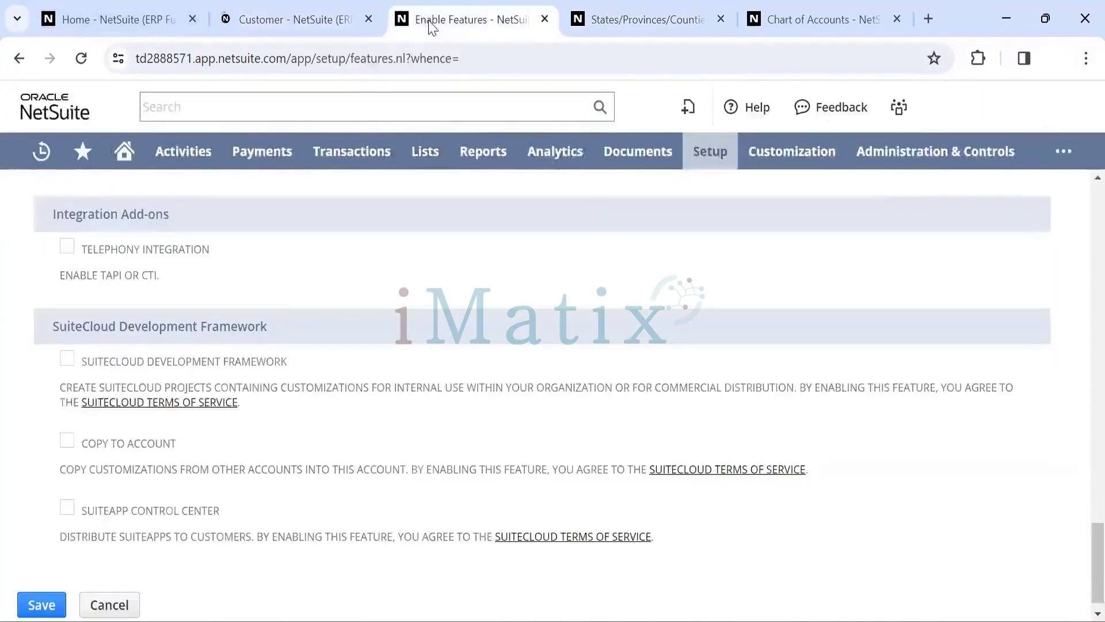
left_click(629, 14)
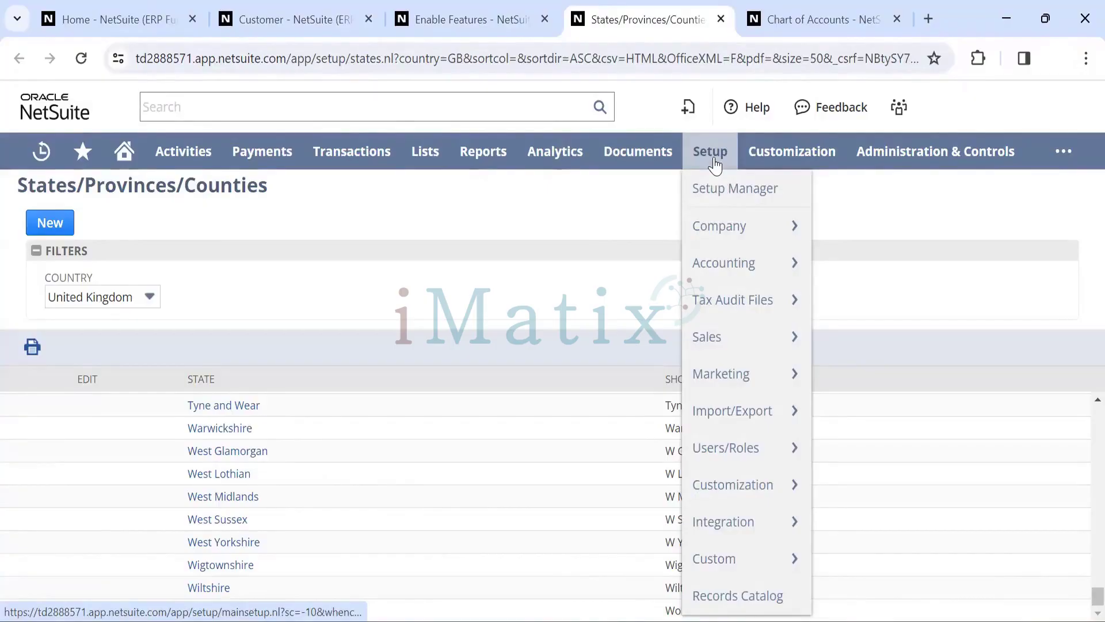
Open the company's General Preferences in a new browser tab and switch to it
mouse_move(742, 226)
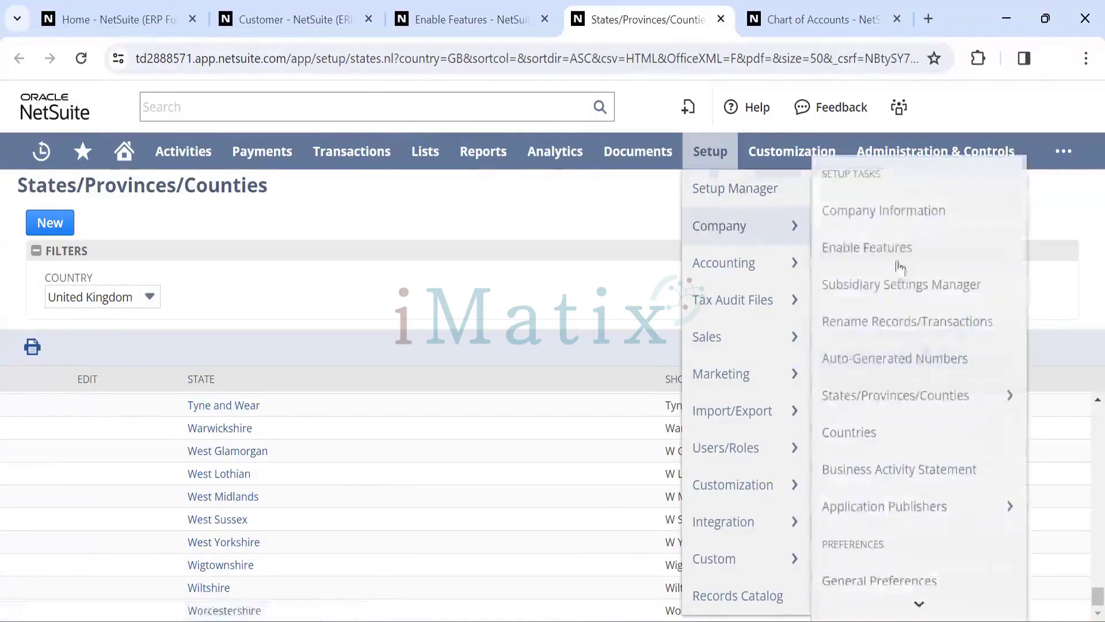
scroll(891, 350, "down", 4)
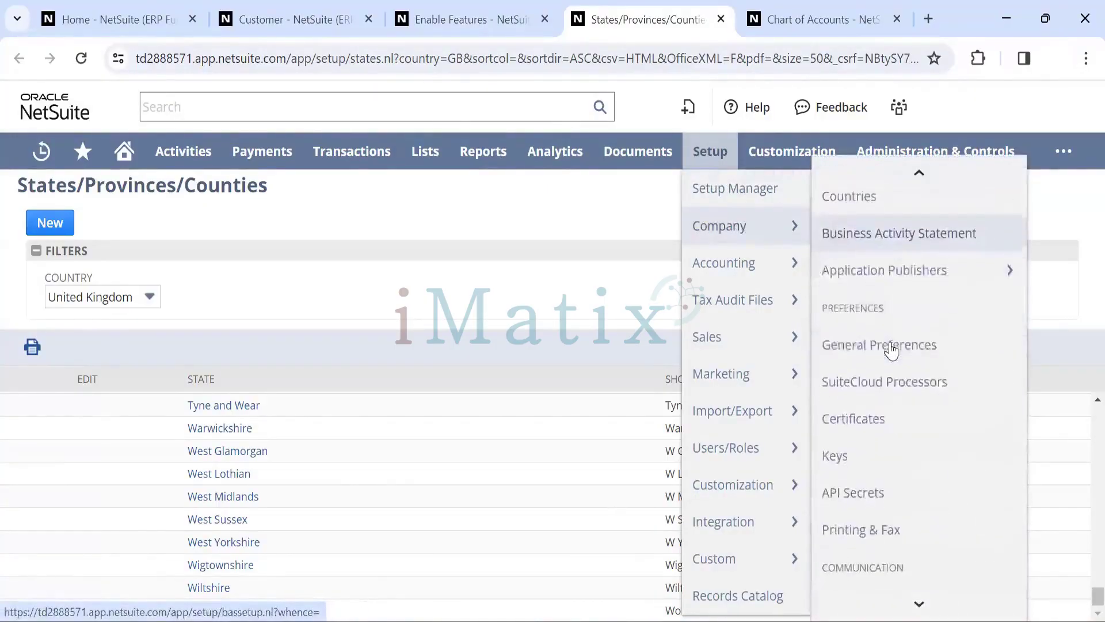
scroll(866, 350, "down", 1)
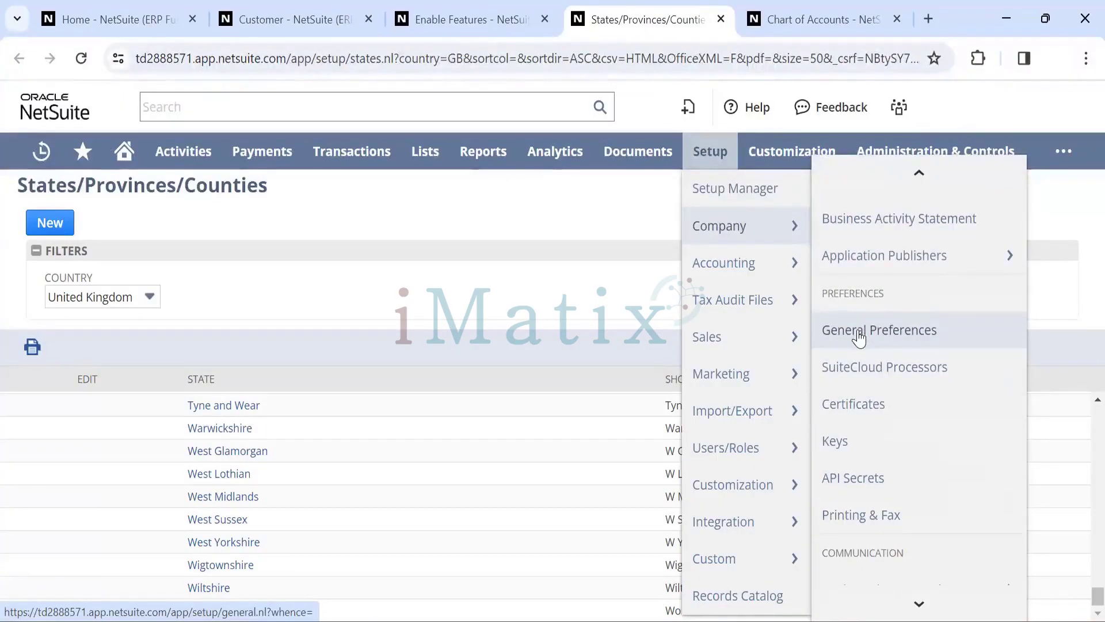
middle_click(859, 339)
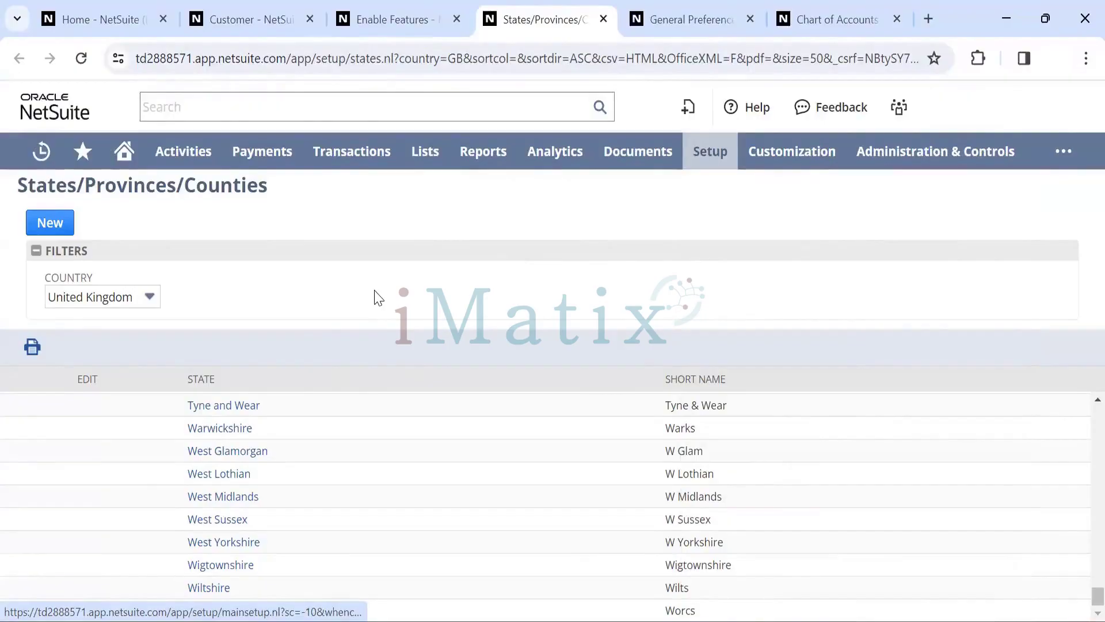
left_click(688, 7)
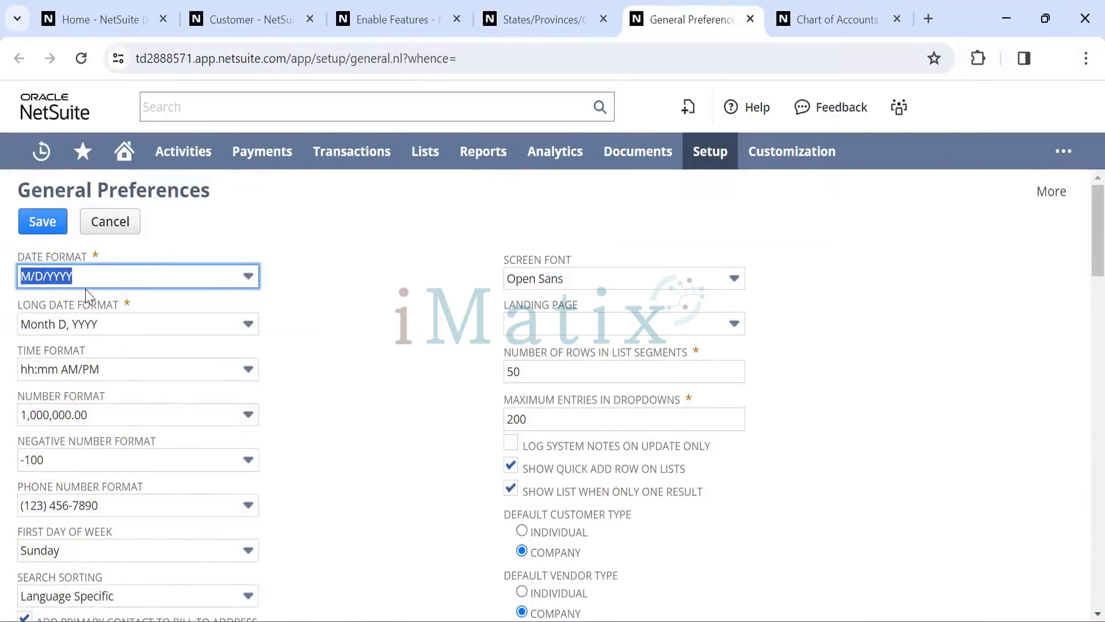
Set the Date Format in General Preferences to DD/MM/YYYY
left_click(115, 273)
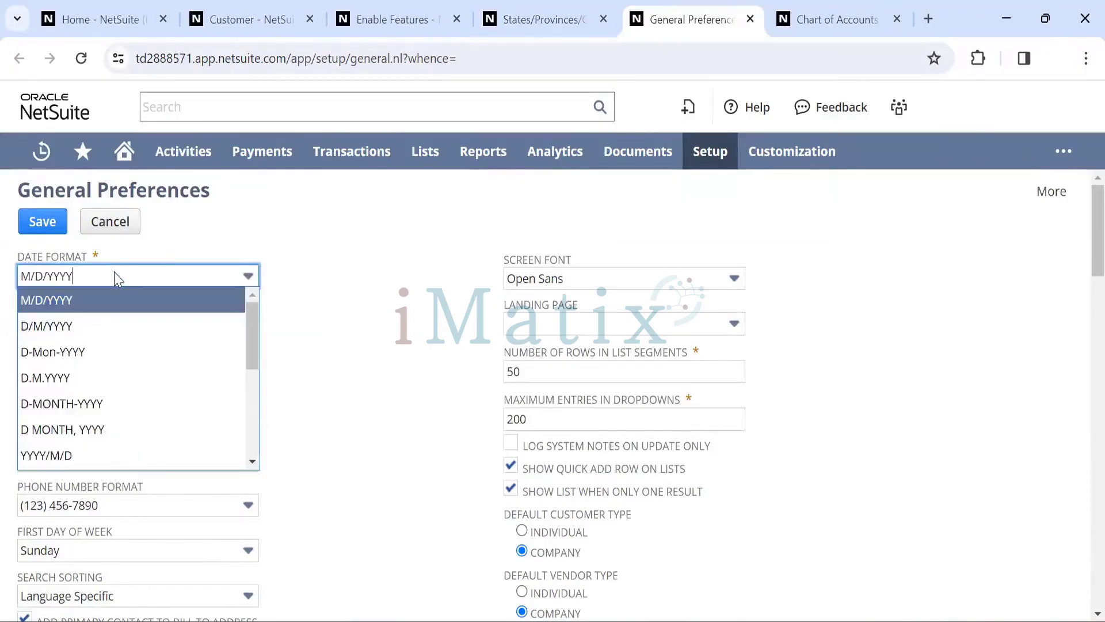
left_click(114, 272)
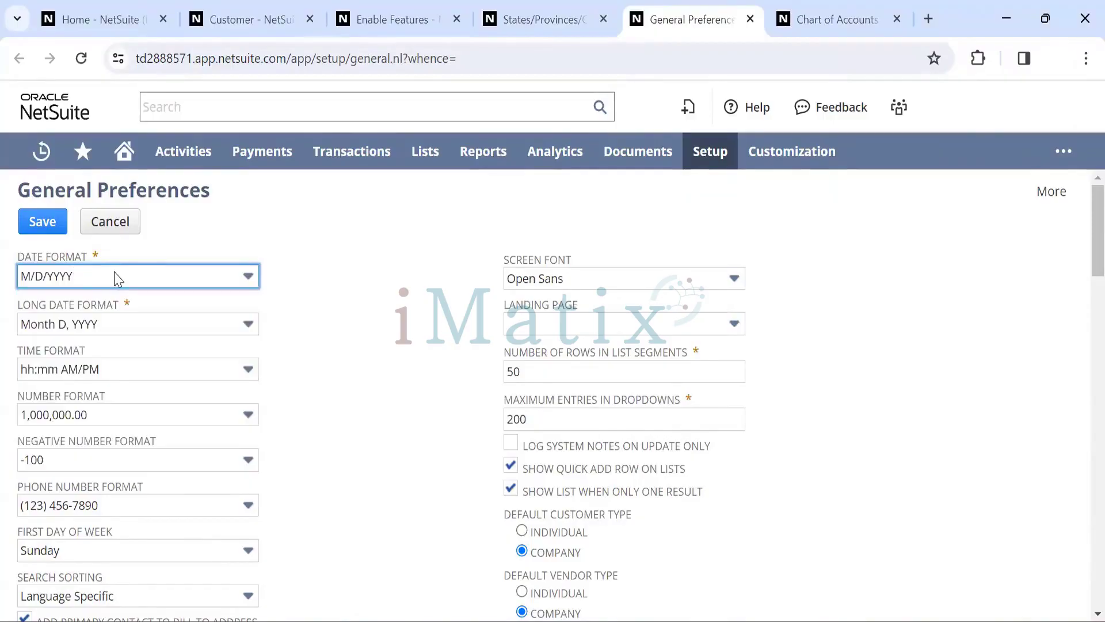
left_click(114, 273)
scroll(91, 381, "down", 2)
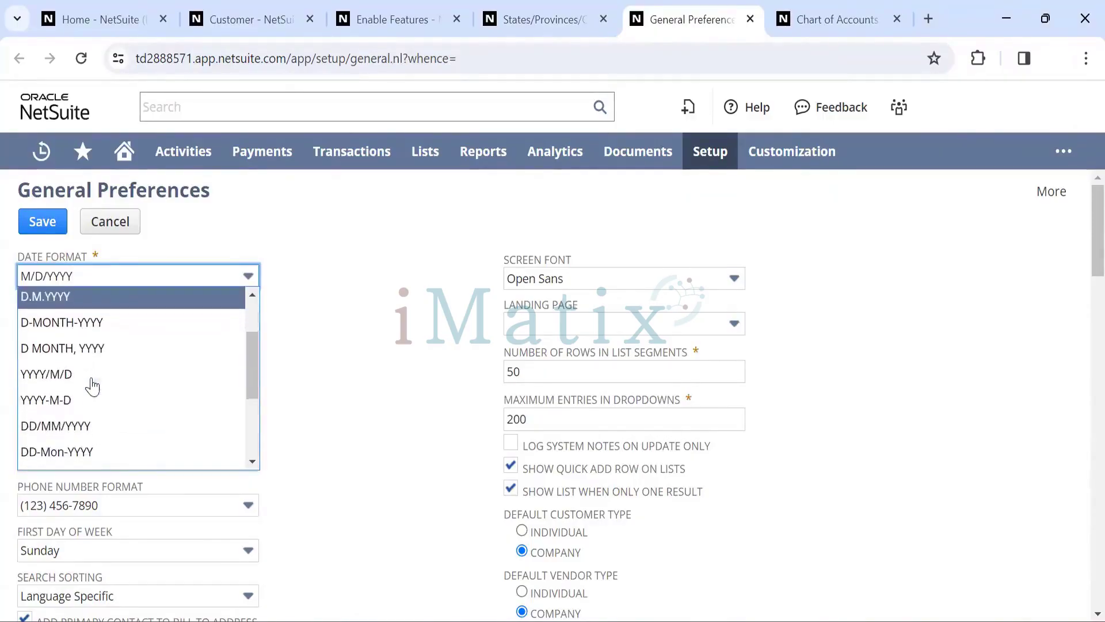
left_click(59, 425)
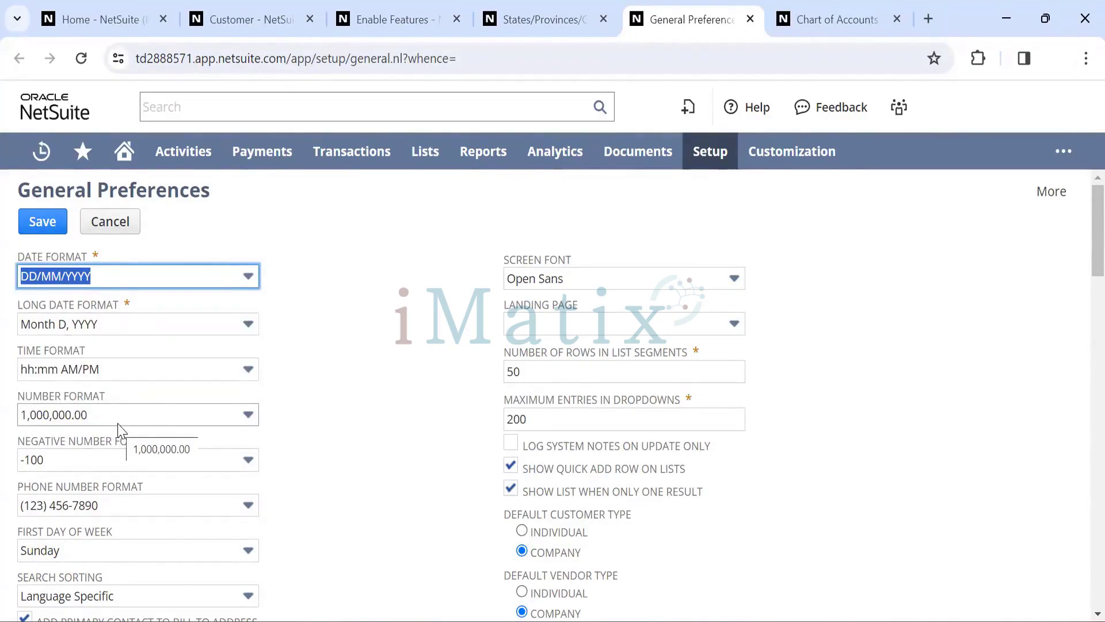
Examine the available Number Format choices and the First Day of Week setting in General Preferences
left_click(145, 419)
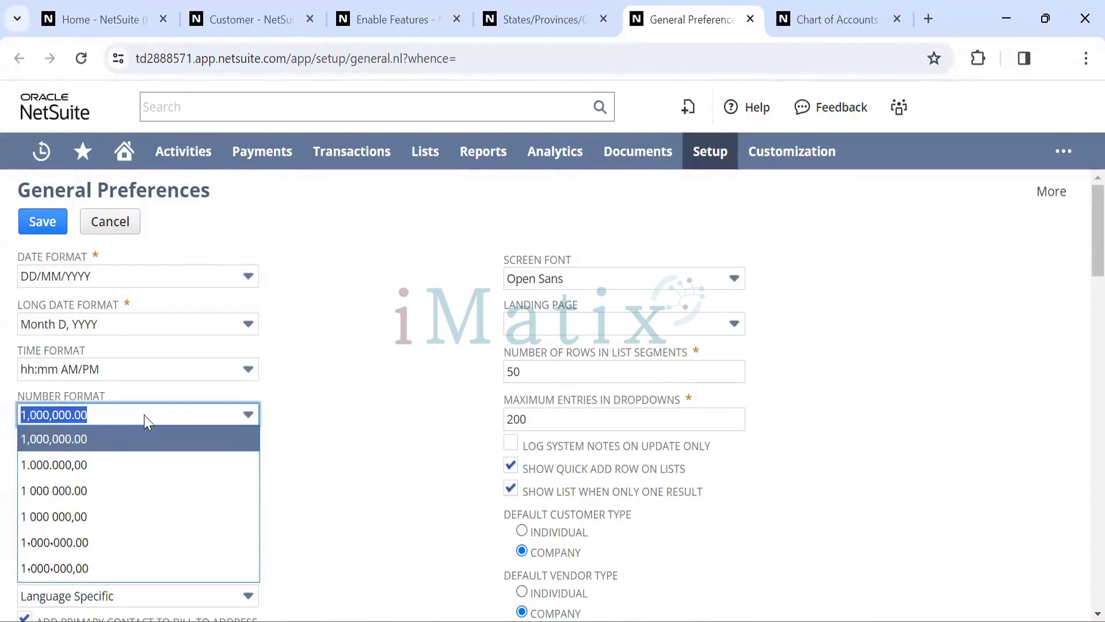
left_click(145, 412)
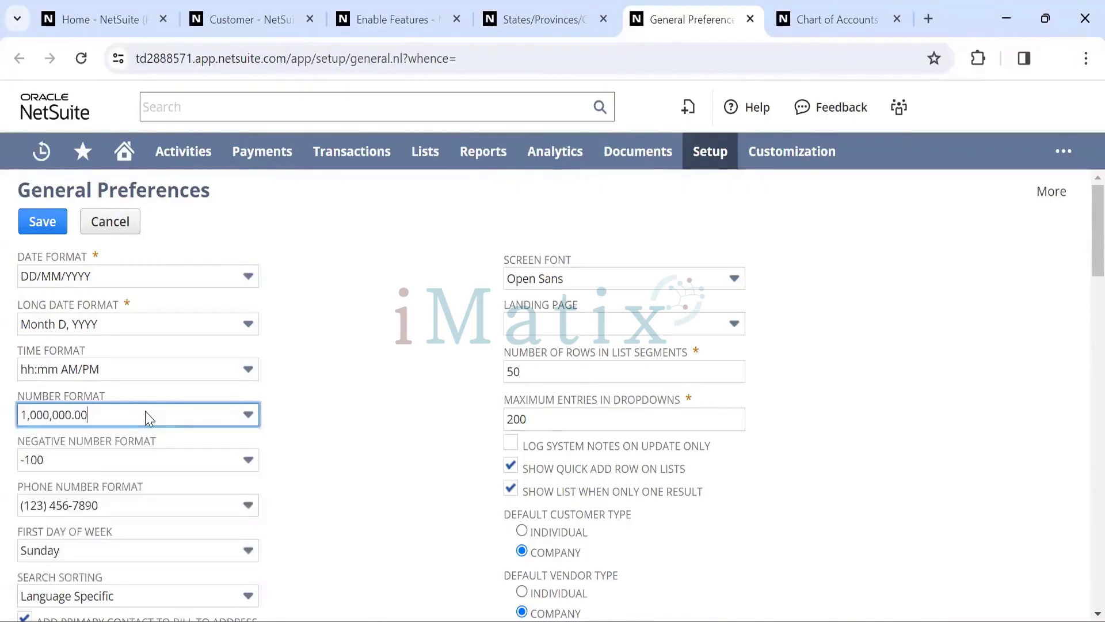
scroll(141, 471, "down", 2)
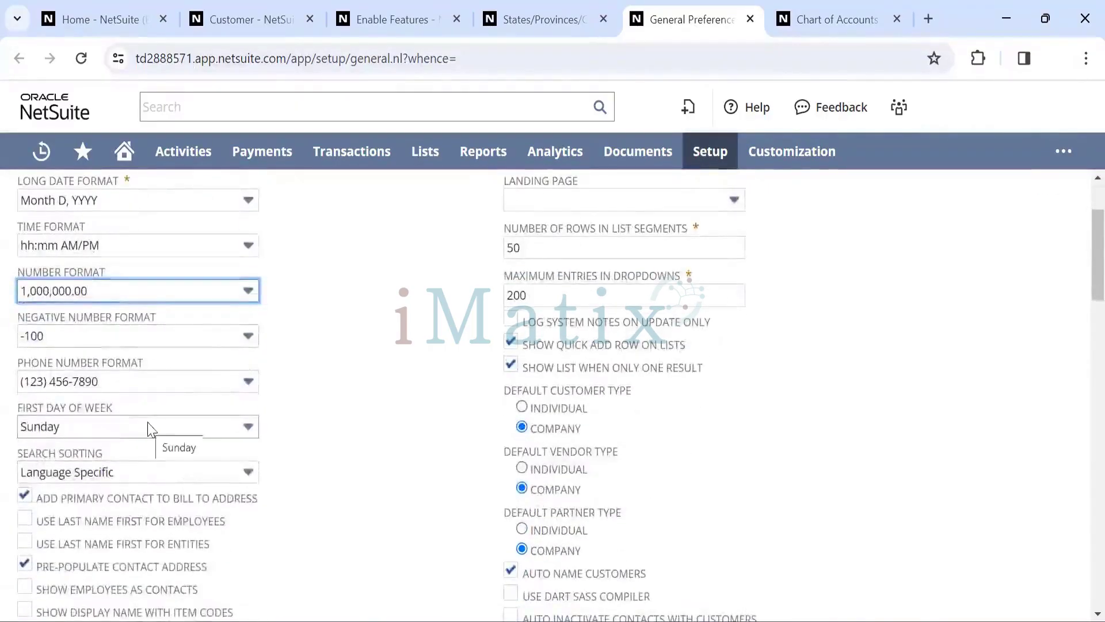
left_click(152, 429)
left_click(149, 427)
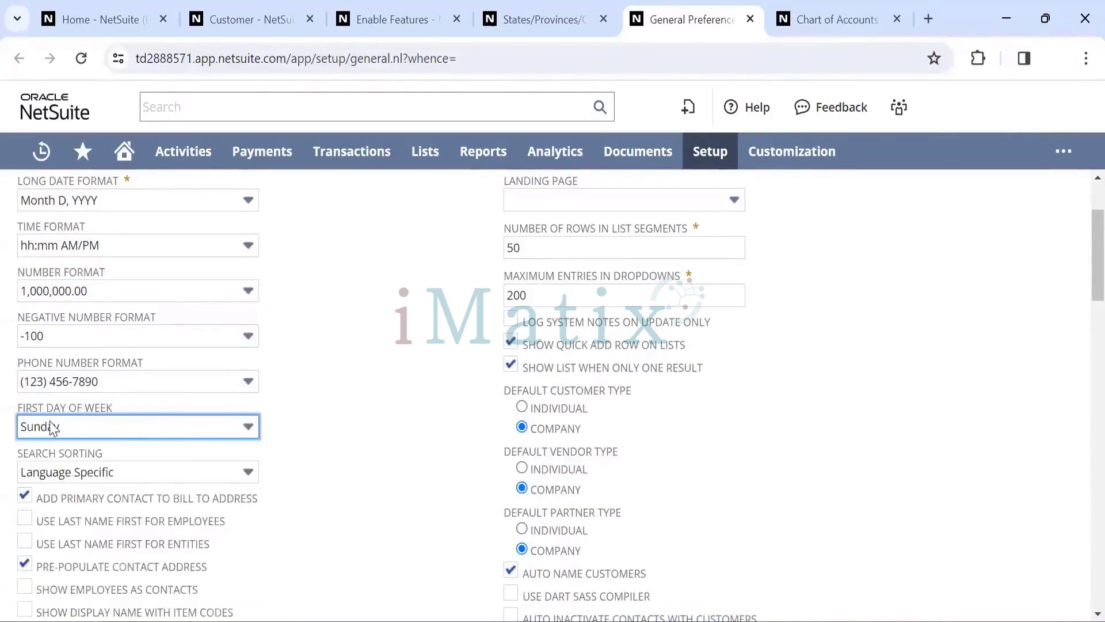
Look through the contact, password policy, session timeout, address, Customer Center and employee email settings in General Preferences
scroll(173, 429, "down", 2)
scroll(173, 432, "down", 2)
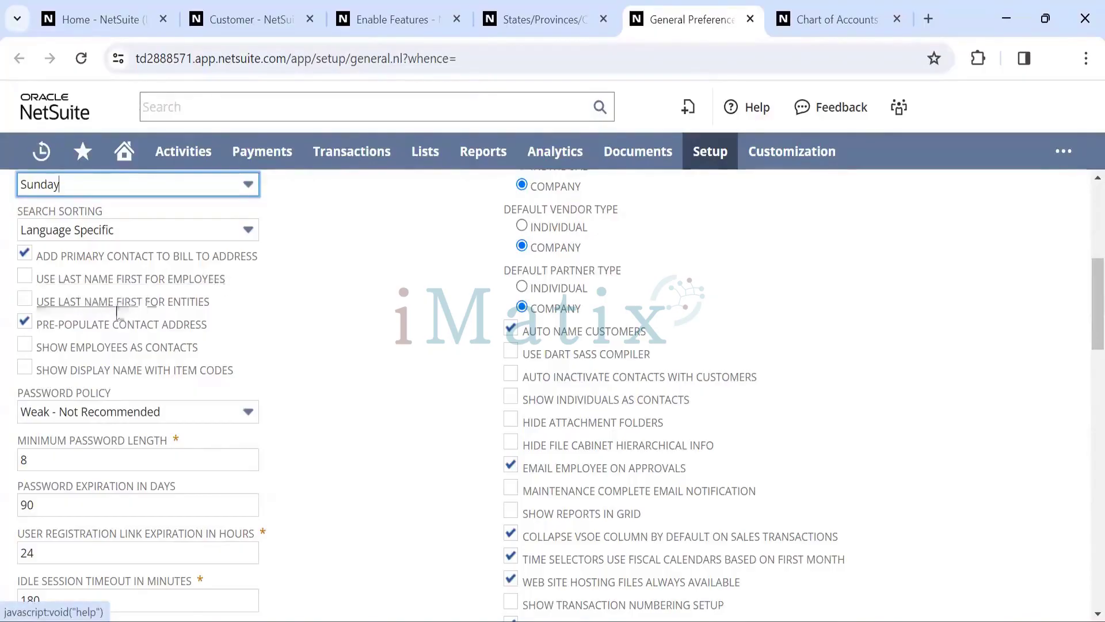
scroll(303, 321, "down", 1)
scroll(306, 322, "down", 2)
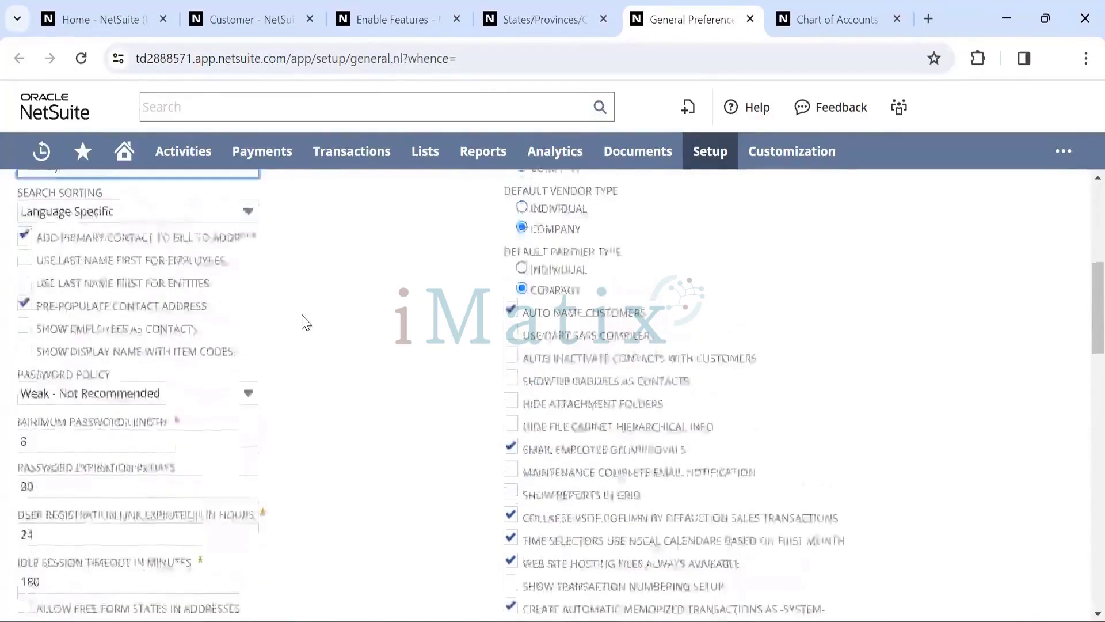
scroll(305, 322, "down", 7)
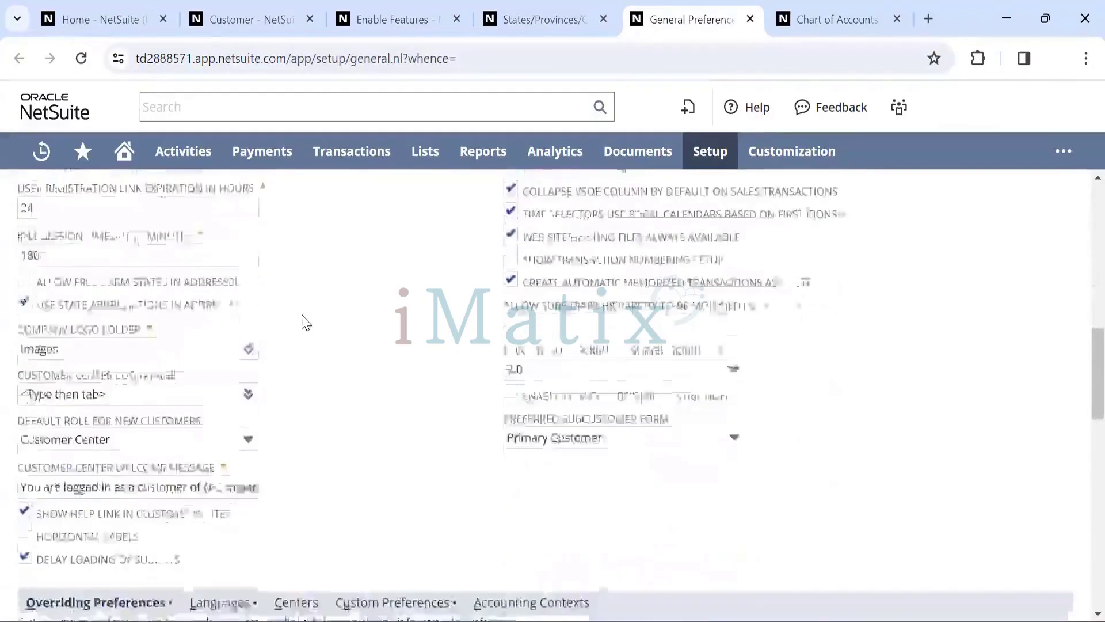
scroll(306, 323, "up", 8)
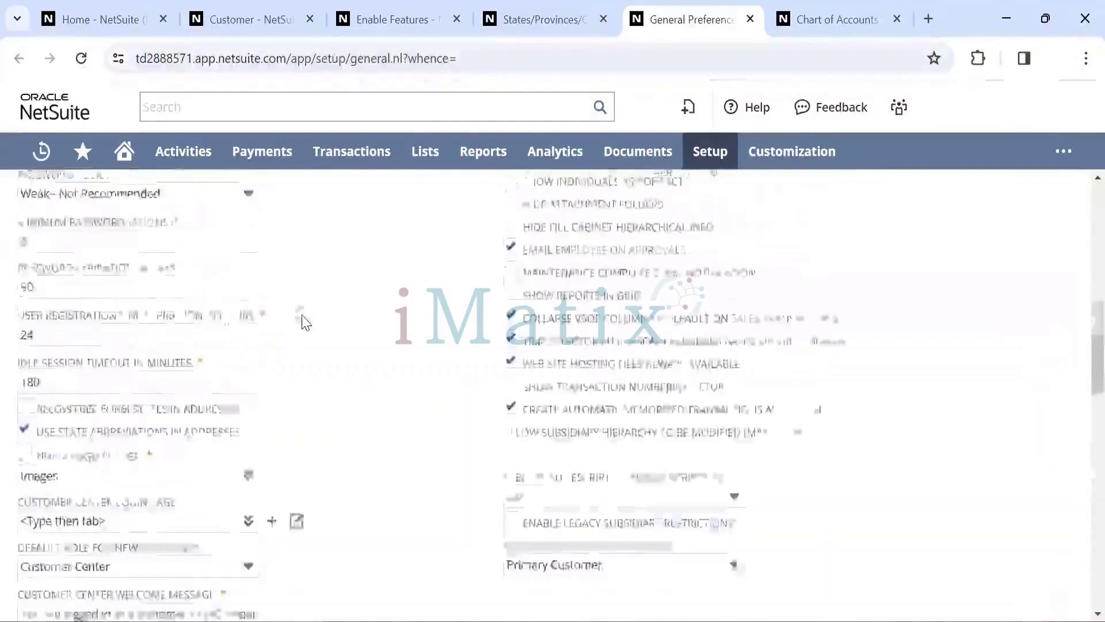
scroll(306, 323, "up", 5)
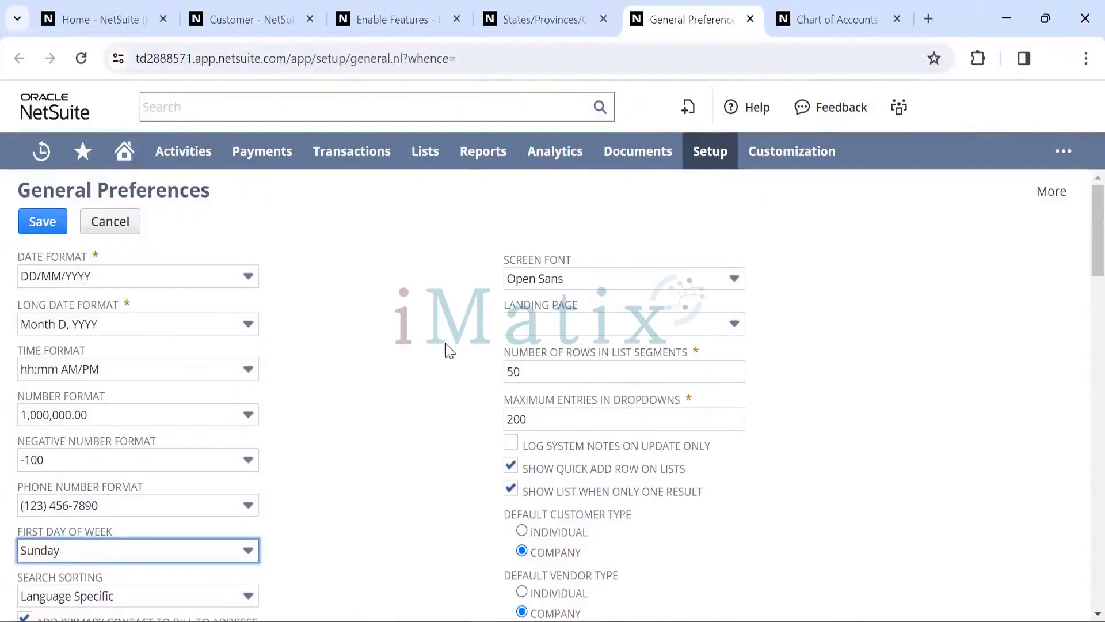
scroll(387, 333, "down", 5)
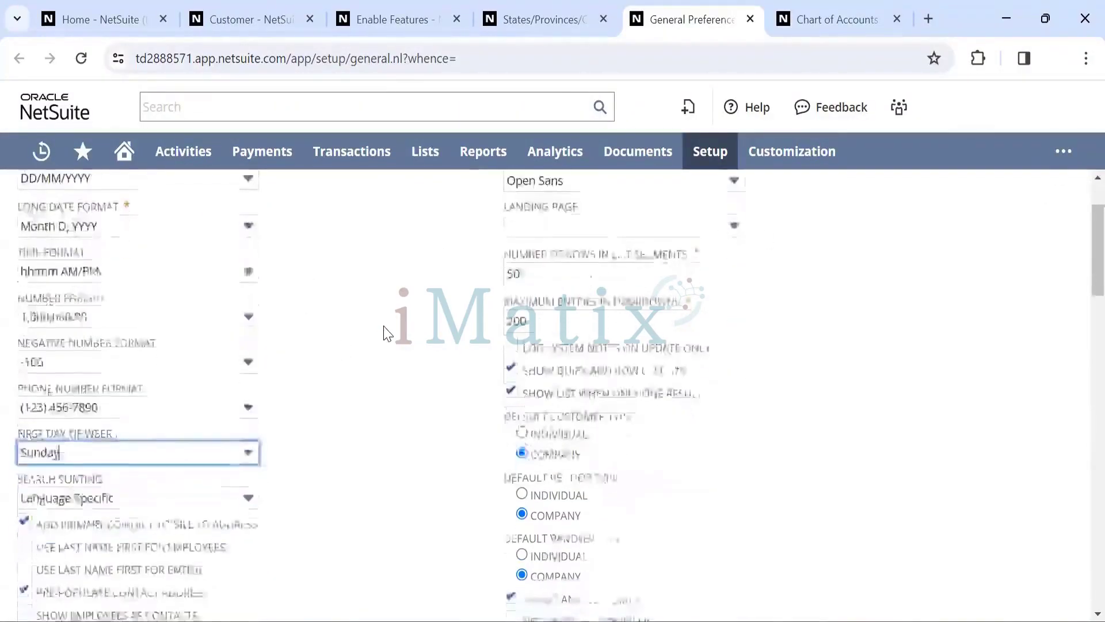
scroll(387, 332, "down", 6)
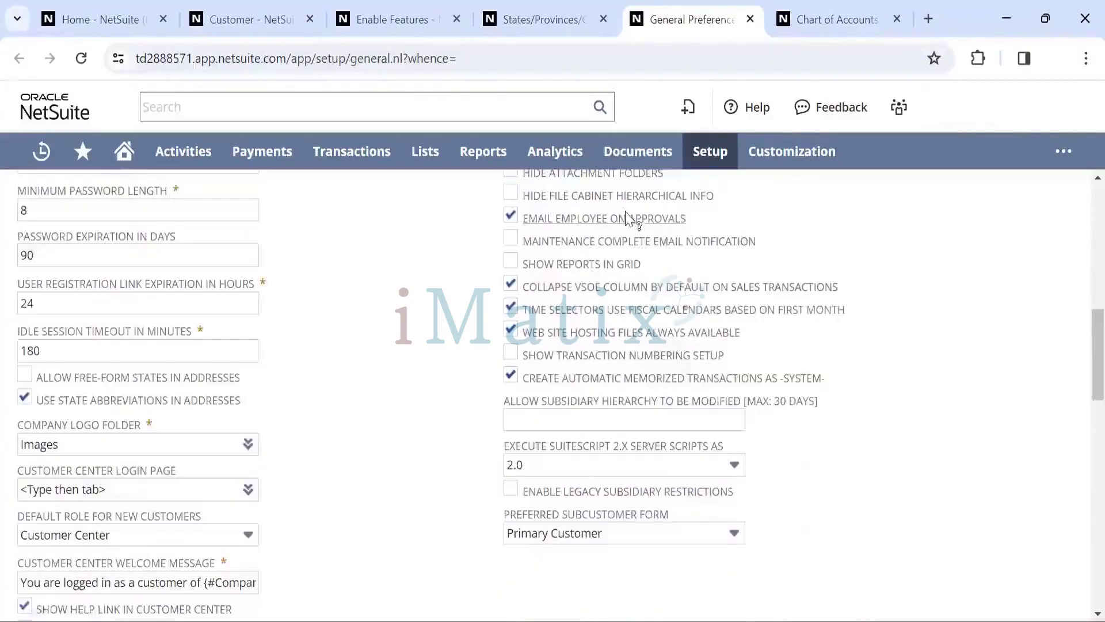
mouse_move(707, 150)
scroll(329, 352, "down", 3)
scroll(328, 353, "up", 4)
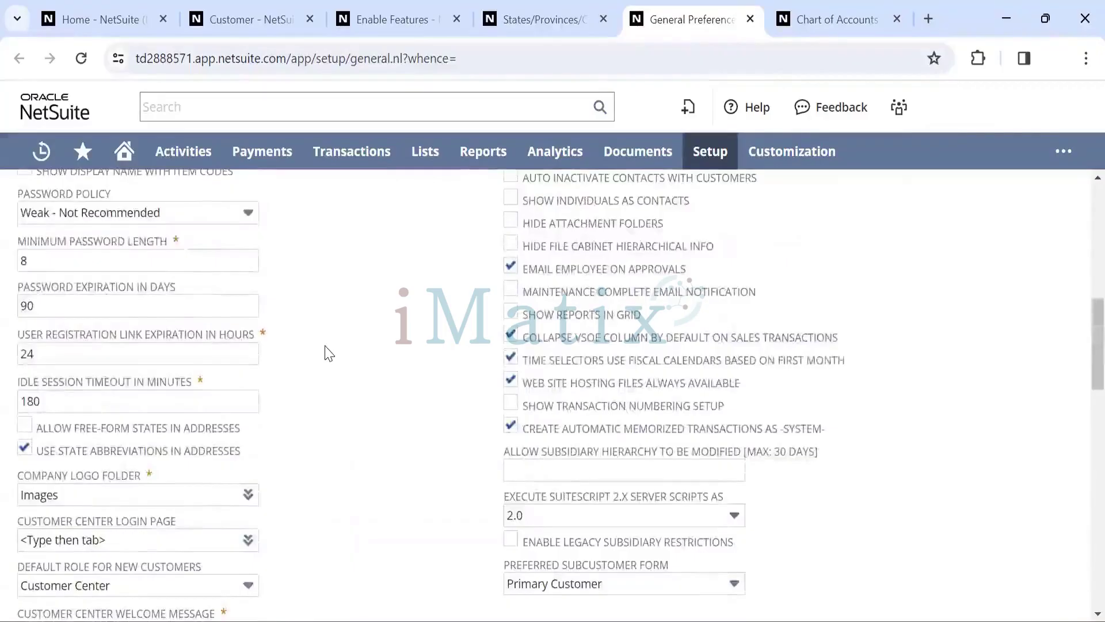
scroll(328, 352, "down", 1)
scroll(328, 352, "up", 10)
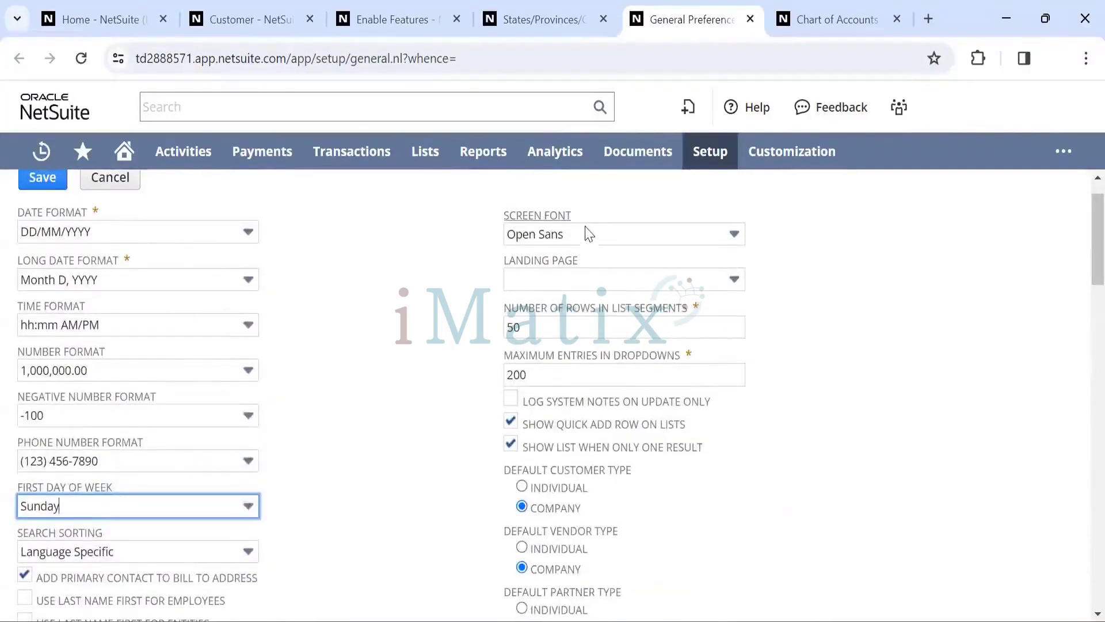
Examine the available Screen Font choices in General Preferences
left_click(595, 239)
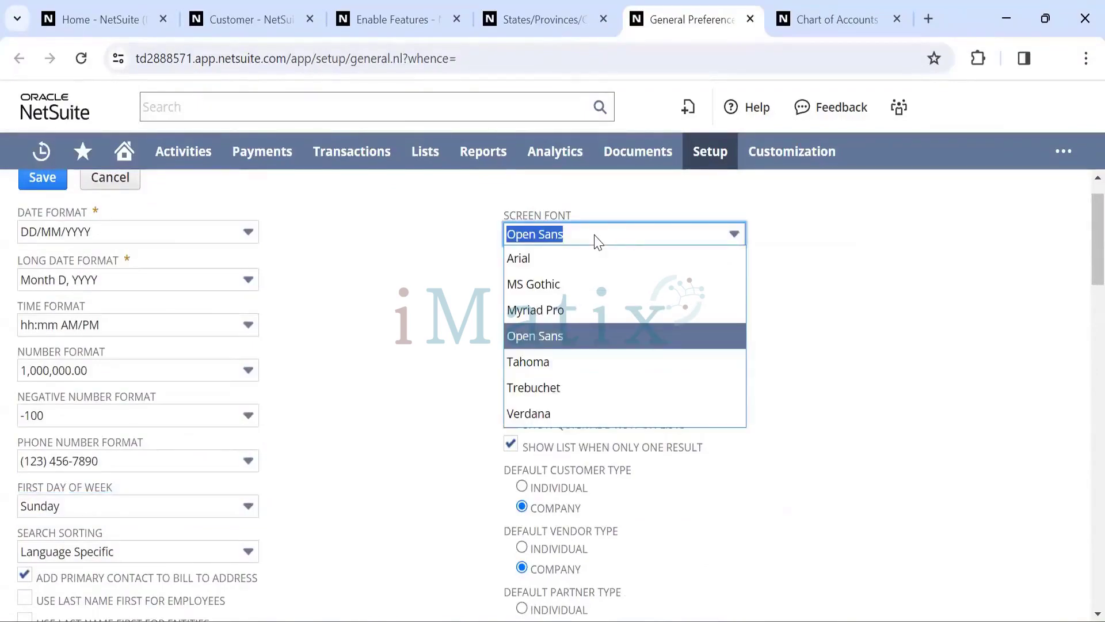
left_click(597, 240)
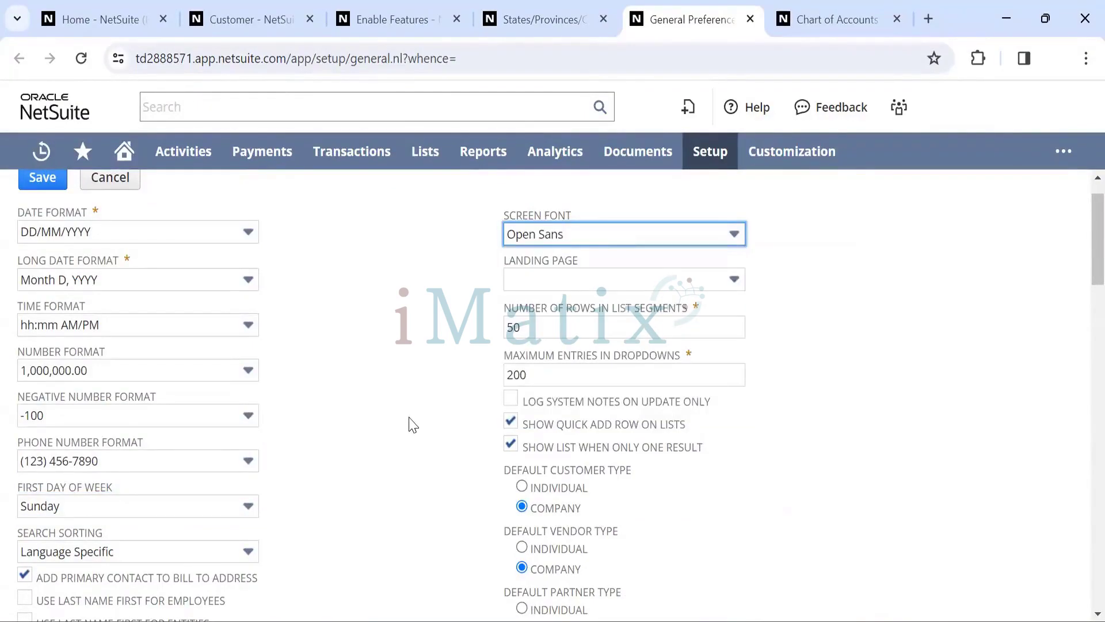
scroll(412, 425, "down", 15)
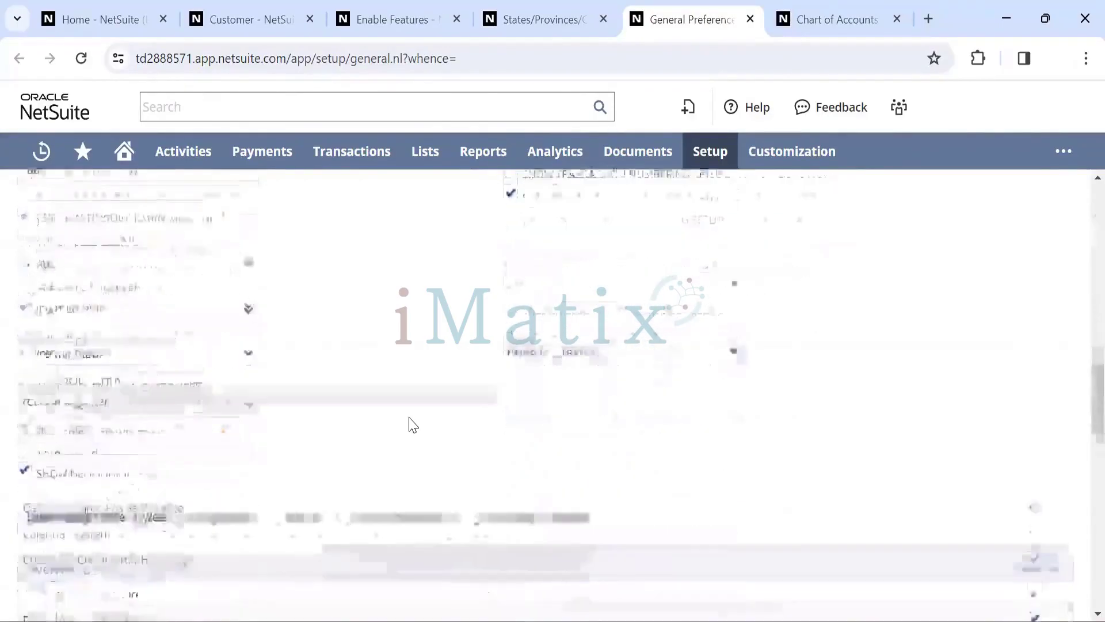
scroll(413, 425, "up", 15)
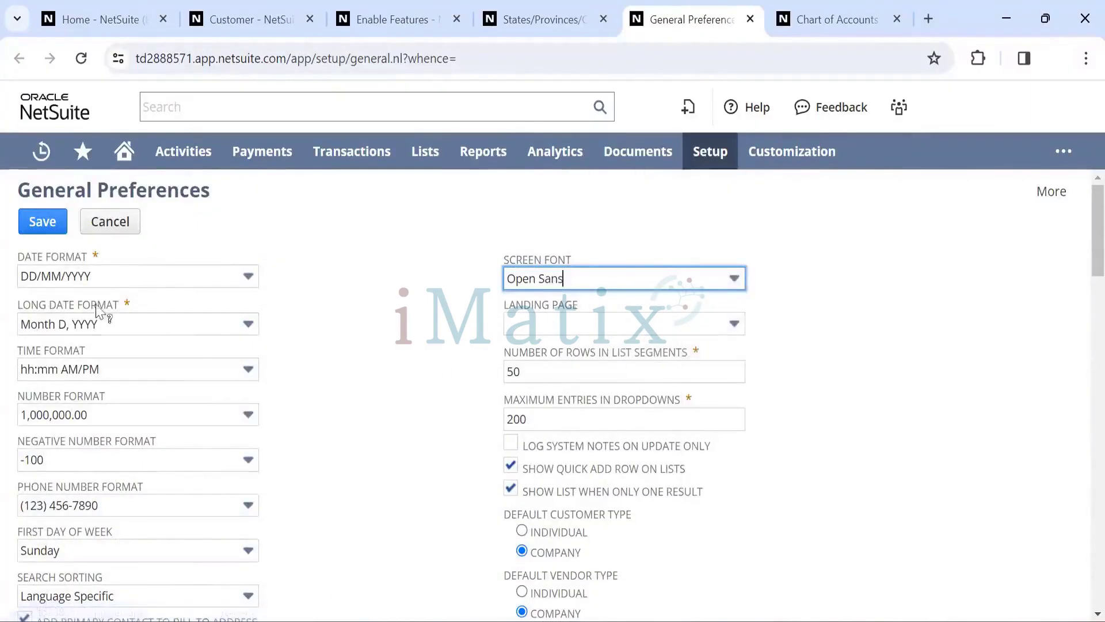
Look through the whole General Preferences page, including the Overriding Preferences list and its Allow Override settings
scroll(389, 436, "down", 8)
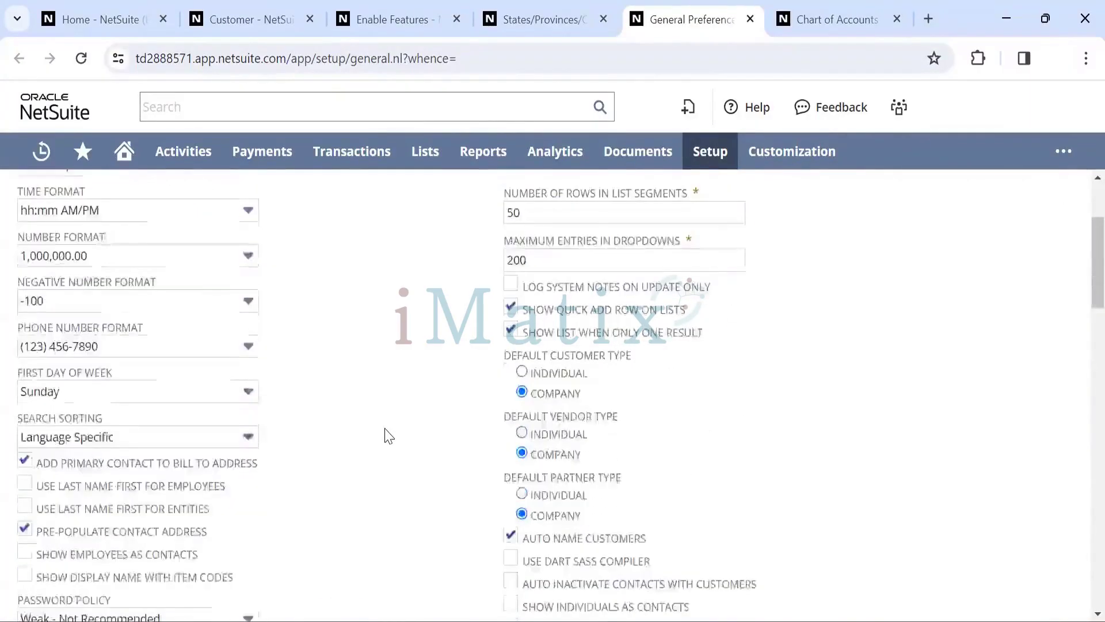
scroll(389, 436, "down", 10)
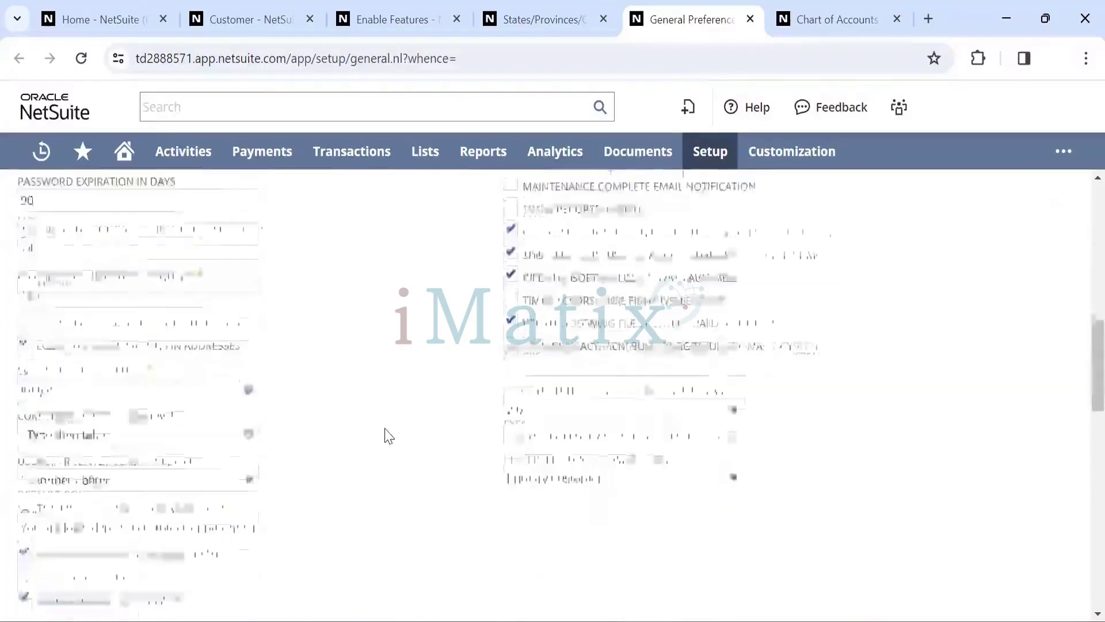
scroll(389, 436, "down", 6)
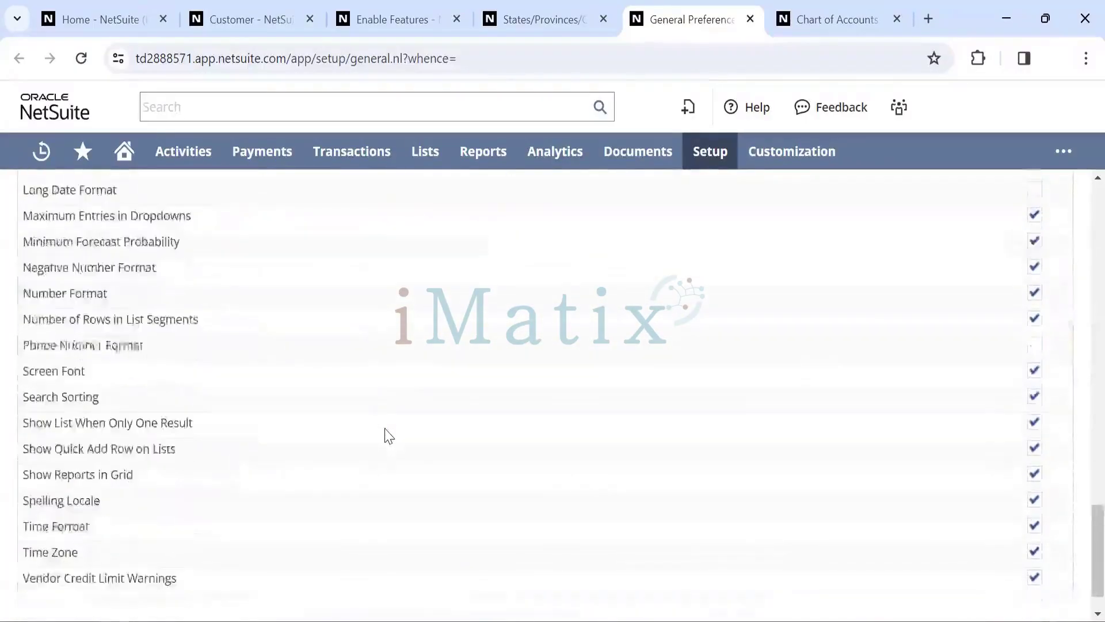
scroll(389, 436, "up", 10)
scroll(389, 436, "up", 10)
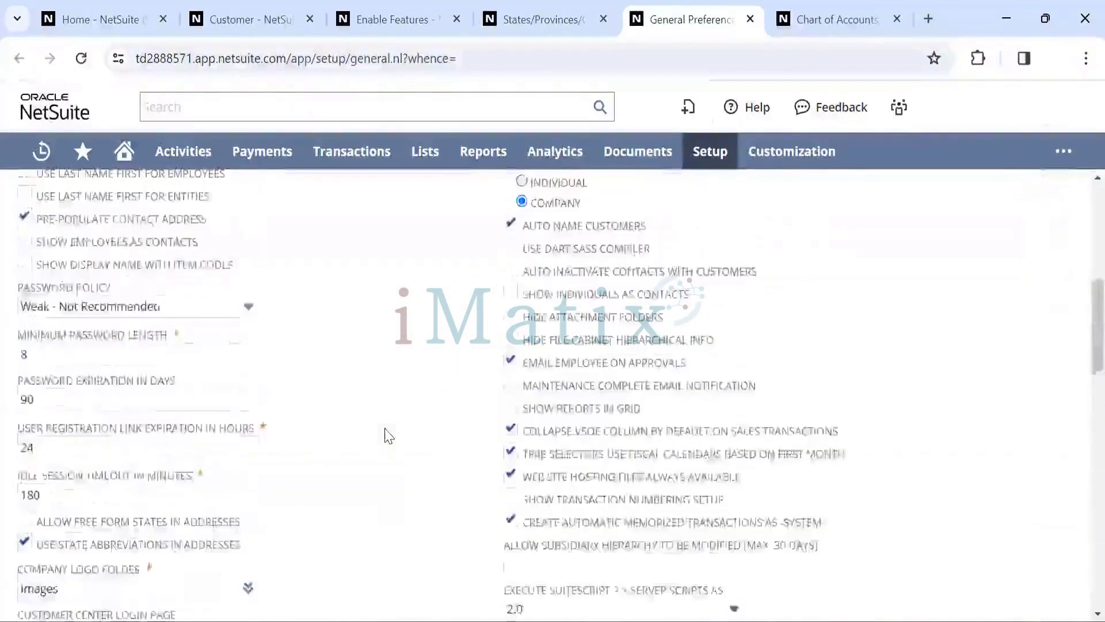
scroll(389, 435, "down", 1)
scroll(389, 436, "down", 3)
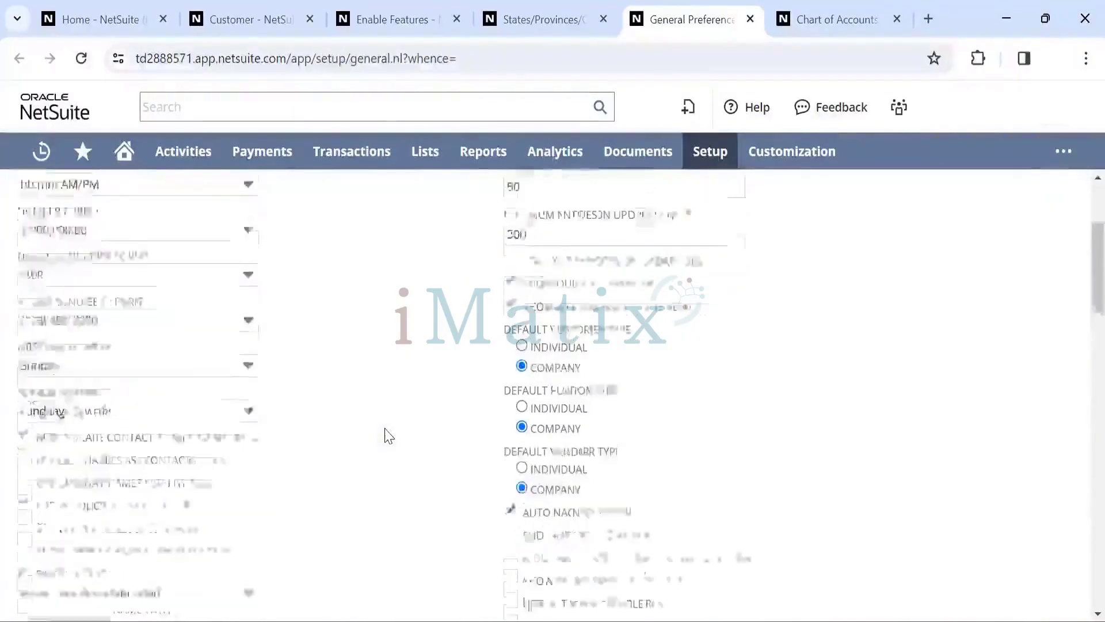
scroll(391, 482, "down", 3)
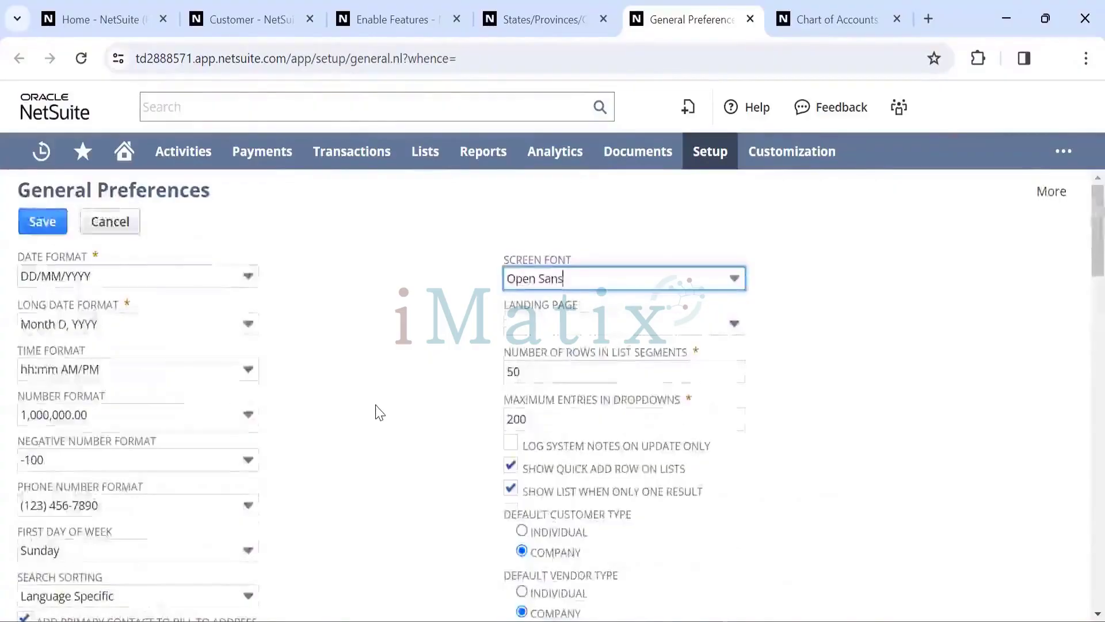
scroll(378, 412, "down", 2)
scroll(378, 412, "up", 2)
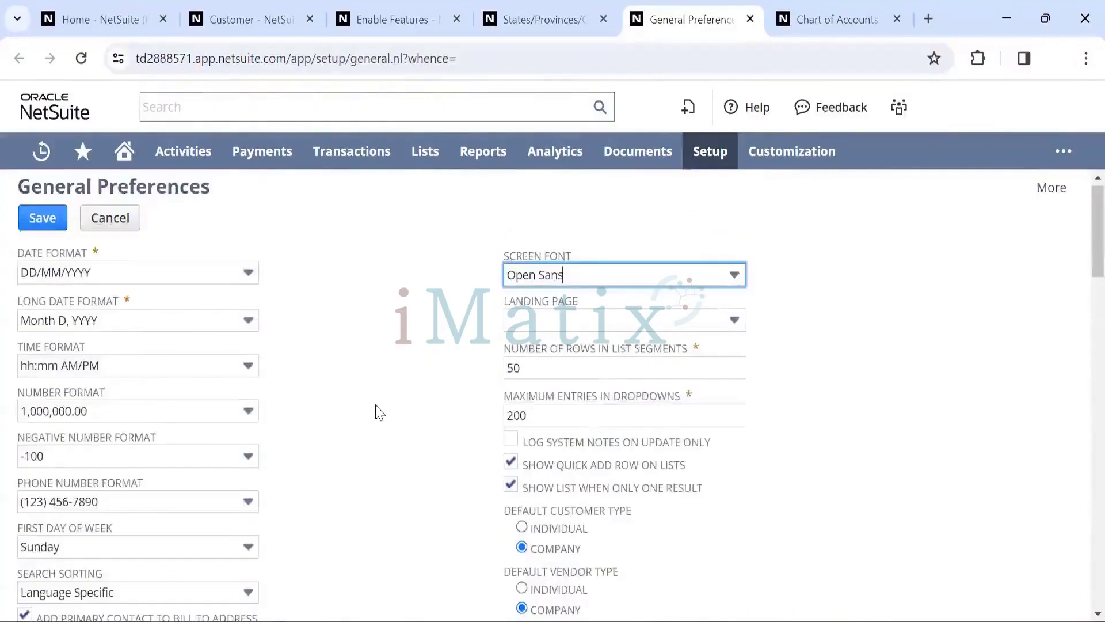
scroll(379, 412, "down", 20)
scroll(378, 412, "up", 15)
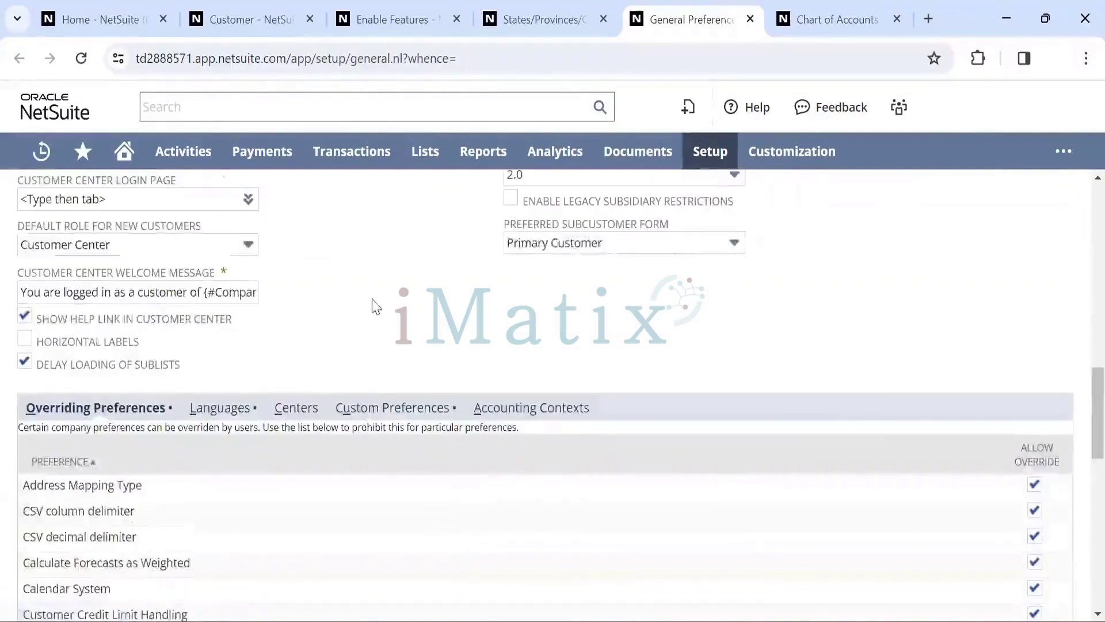
scroll(375, 305, "up", 10)
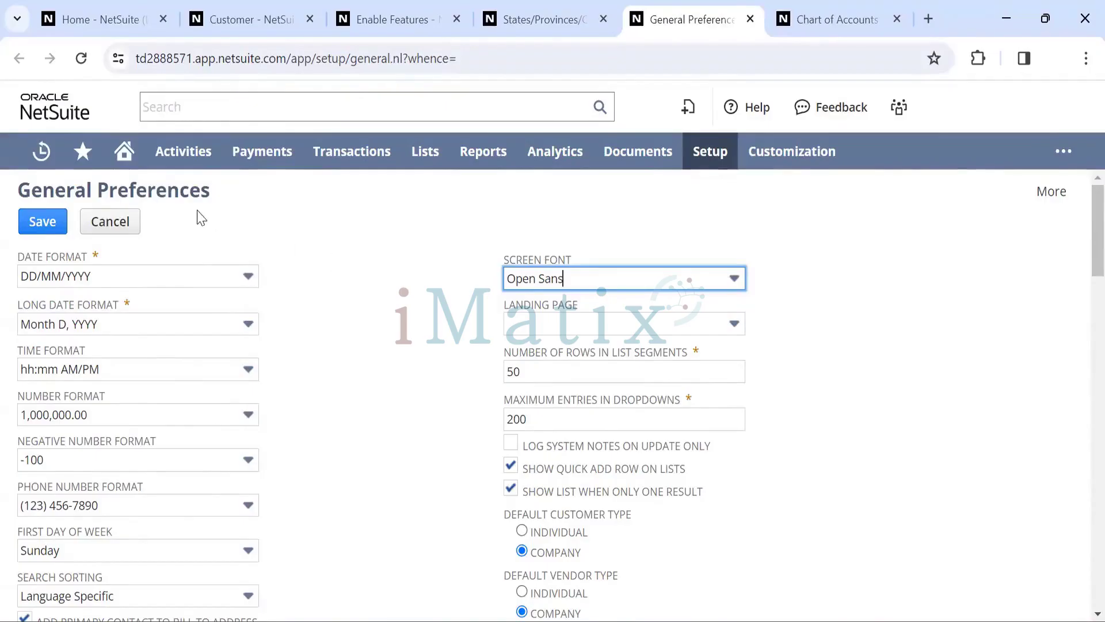
Leave General Preferences without saving and open the personal Set Preferences page on its General settings
mouse_move(127, 160)
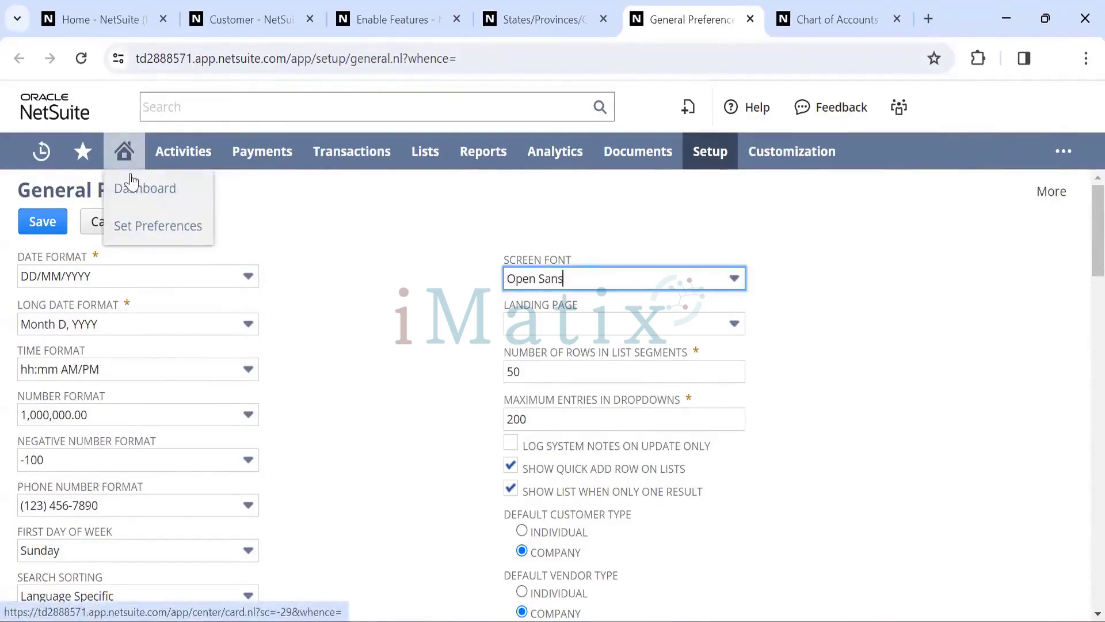
left_click(148, 228)
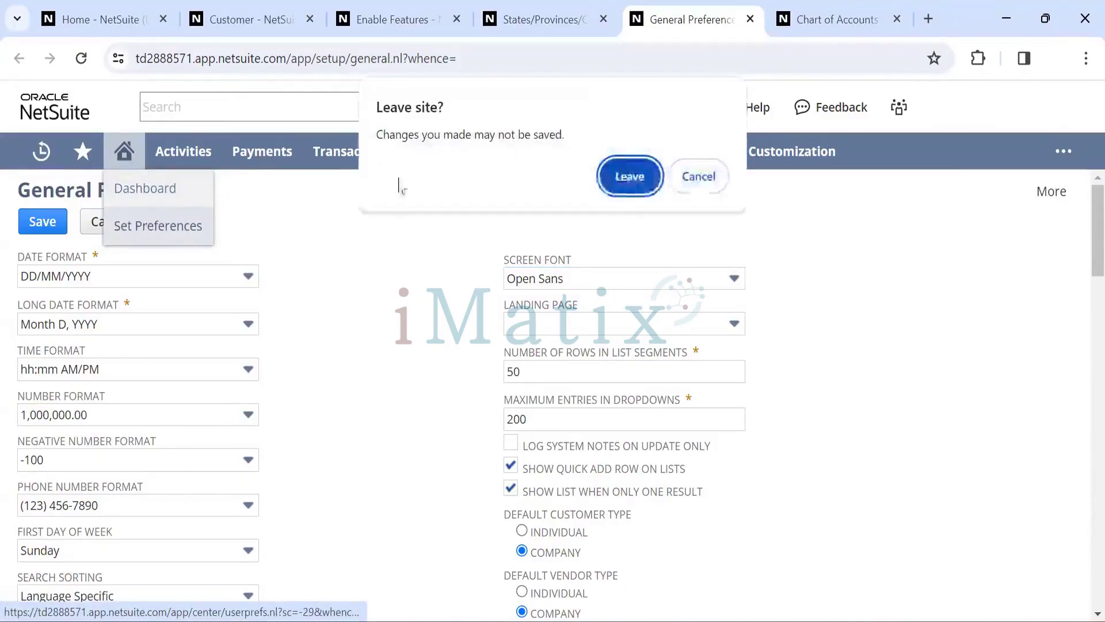
left_click(621, 176)
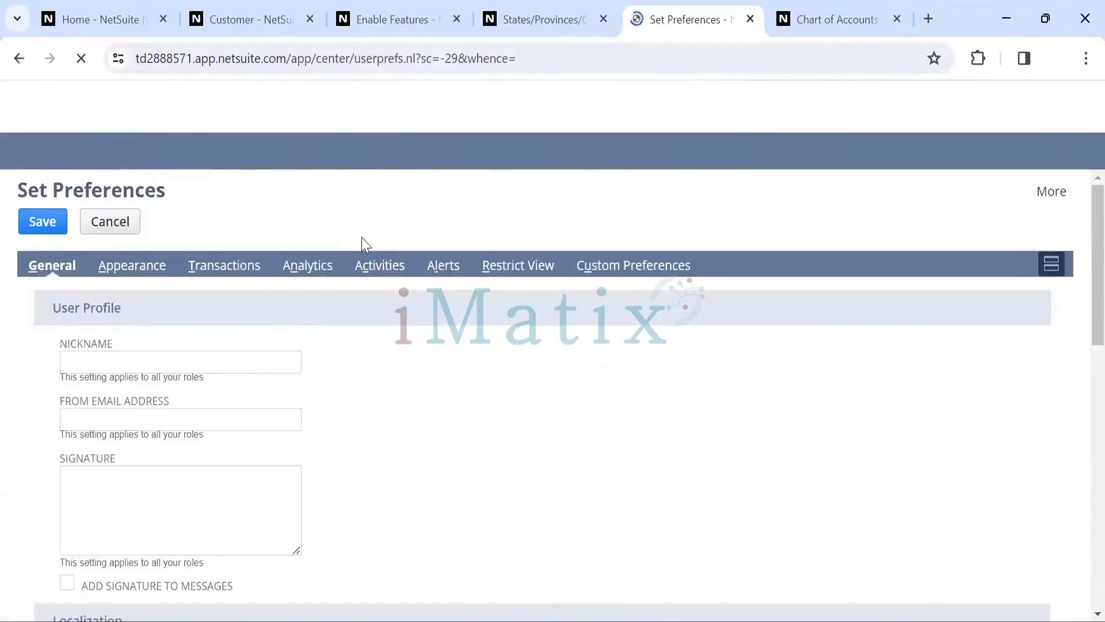
scroll(368, 392, "down", 1)
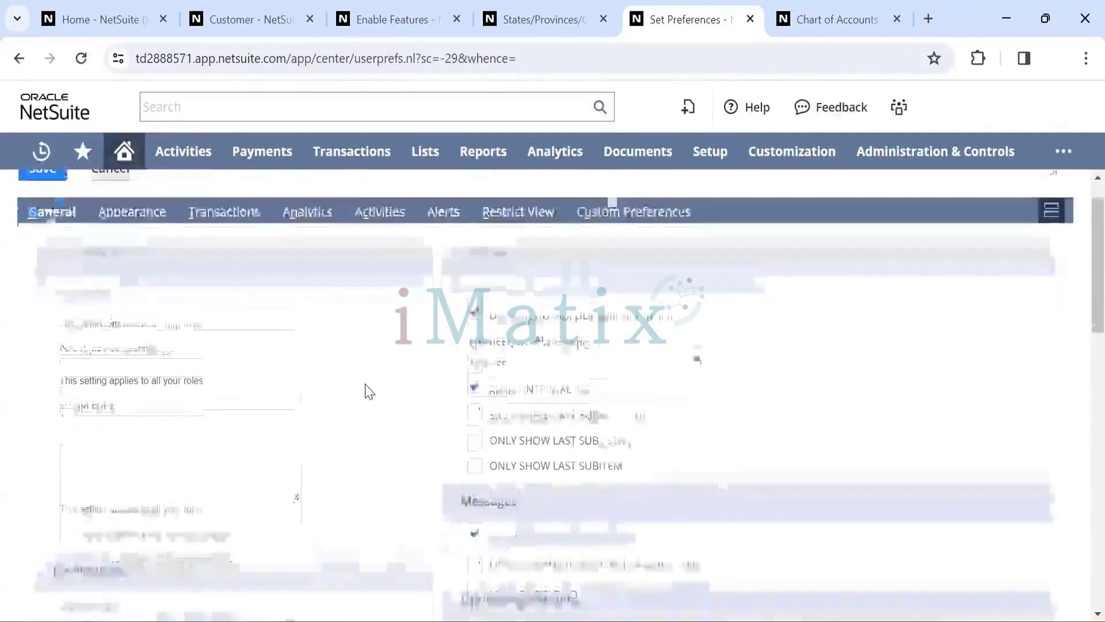
scroll(368, 391, "up", 1)
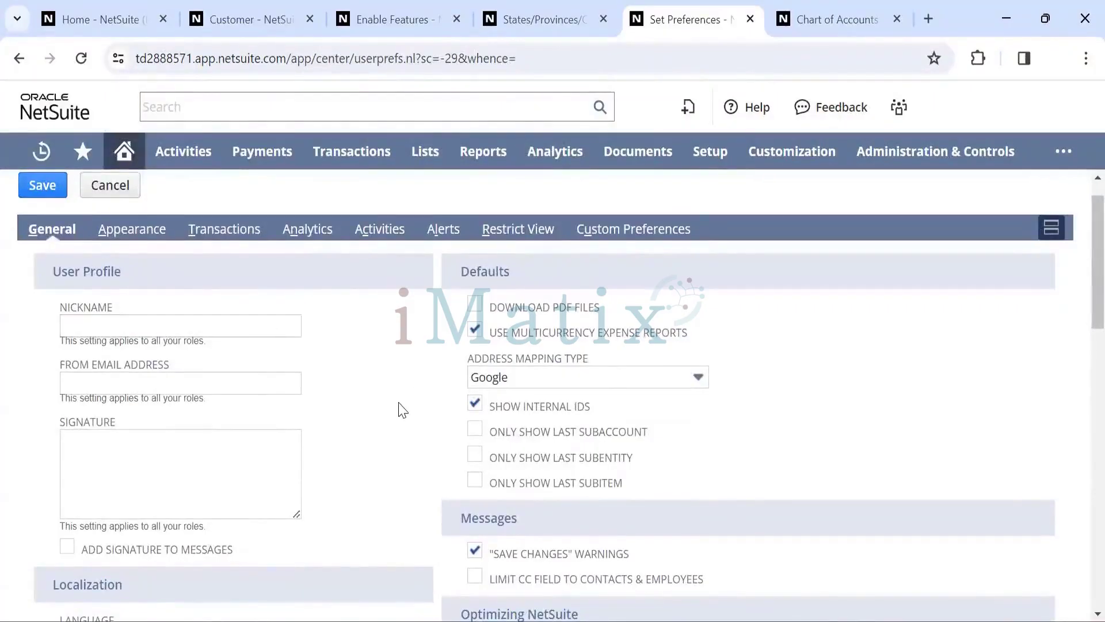
scroll(400, 407, "down", 1)
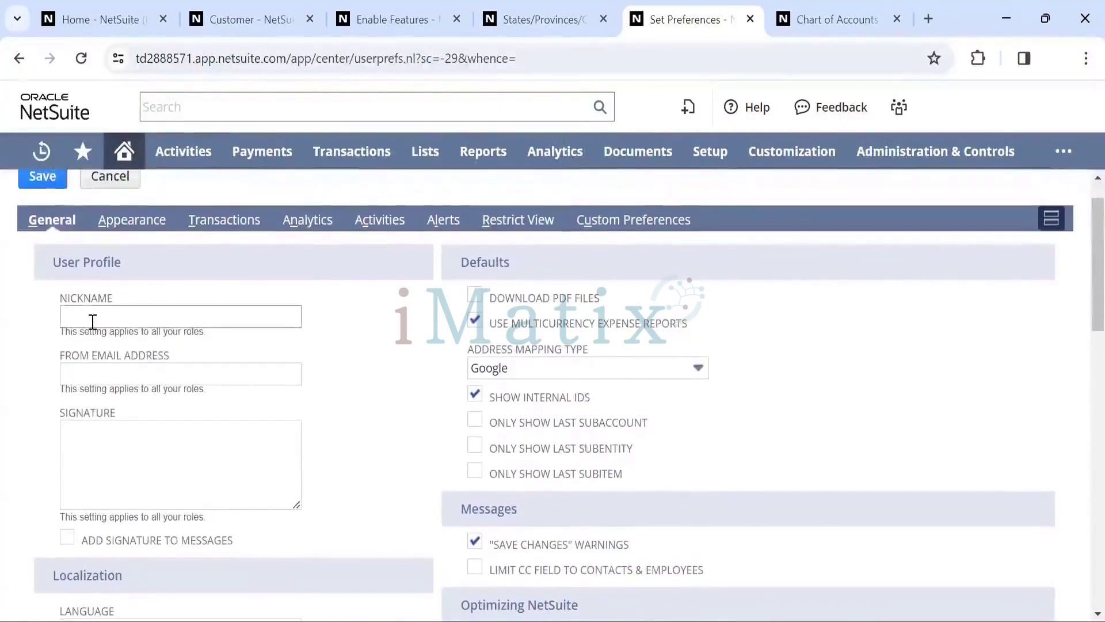
Enter the user's first name as the Nickname in the User Profile and open the Signature field for editing
left_click(94, 321)
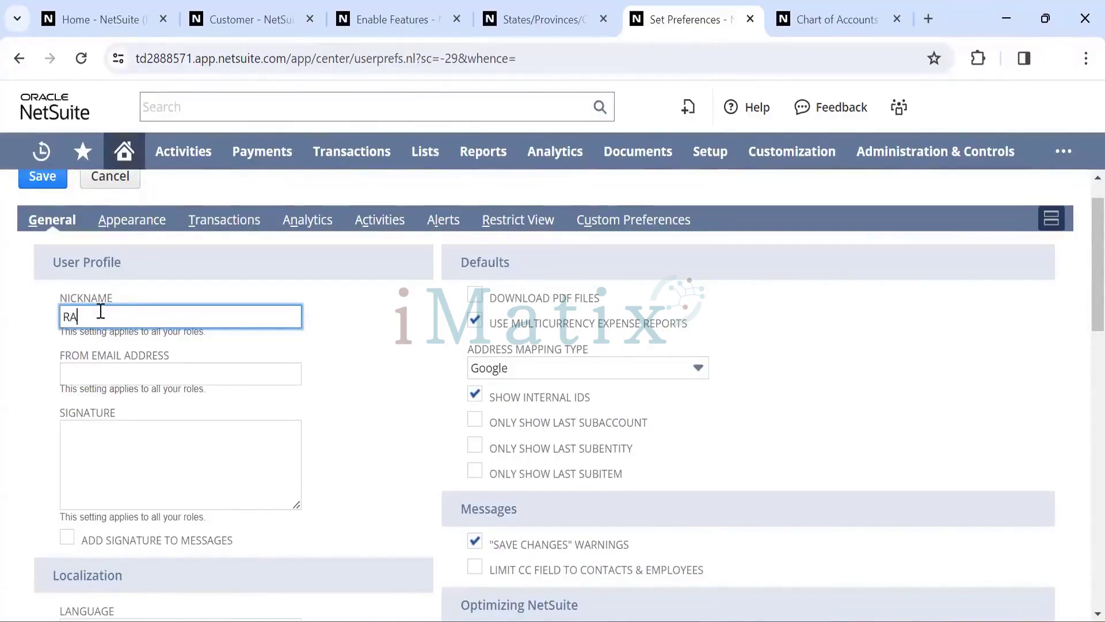
type("anjit")
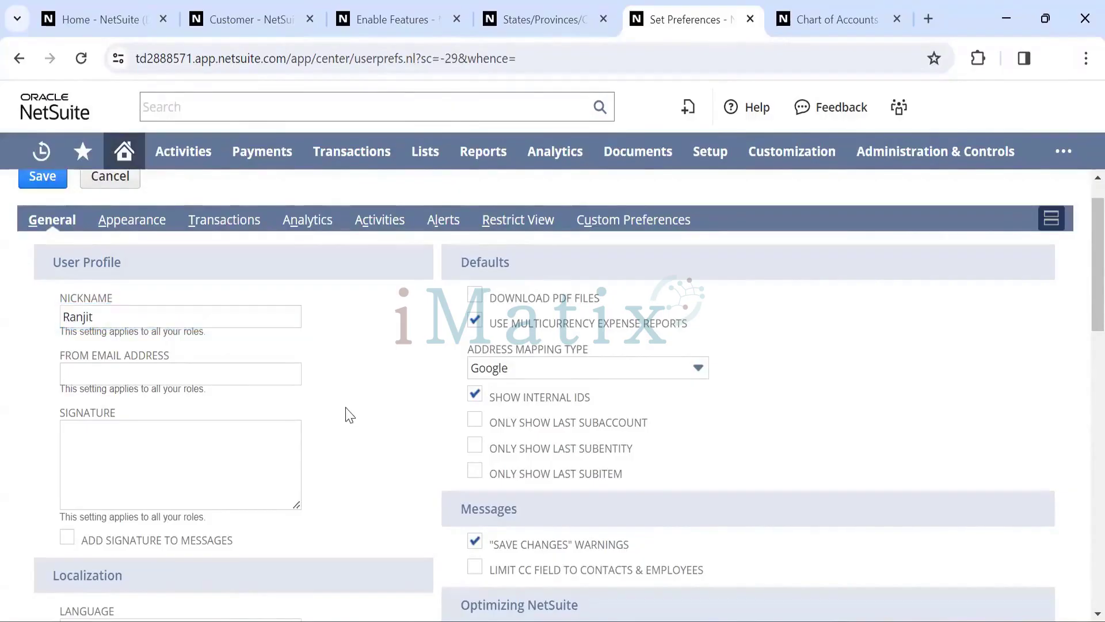
left_click(148, 478)
scroll(148, 478, "down", 1)
left_click(94, 391)
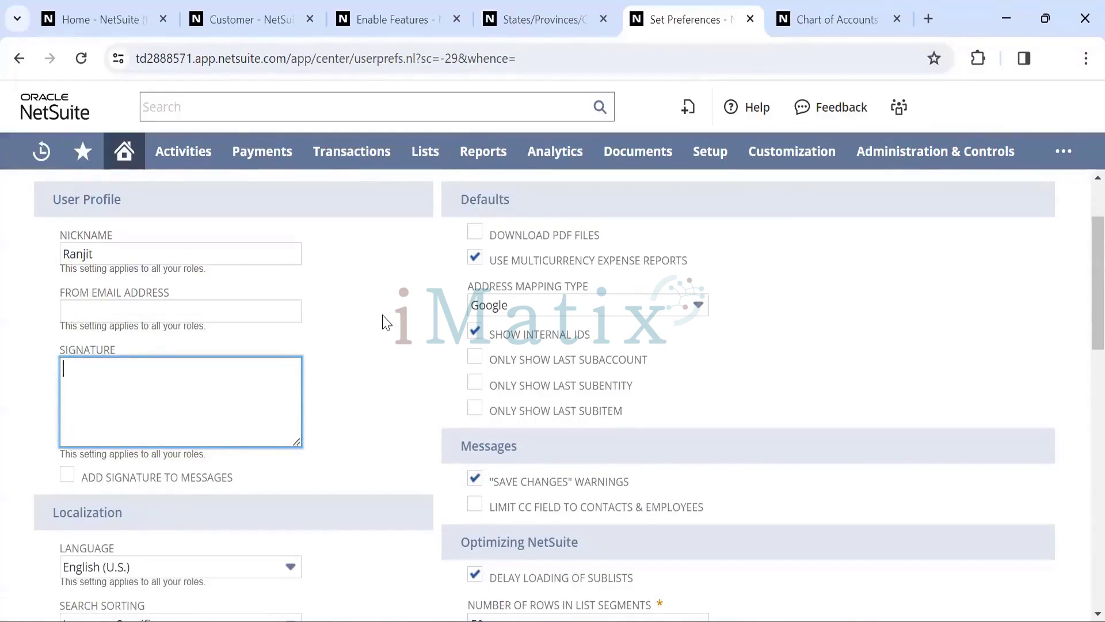
Look through the General settings in Set Preferences, including the Localization, Optimizing NetSuite and Formatting sections
scroll(354, 339, "down", 5)
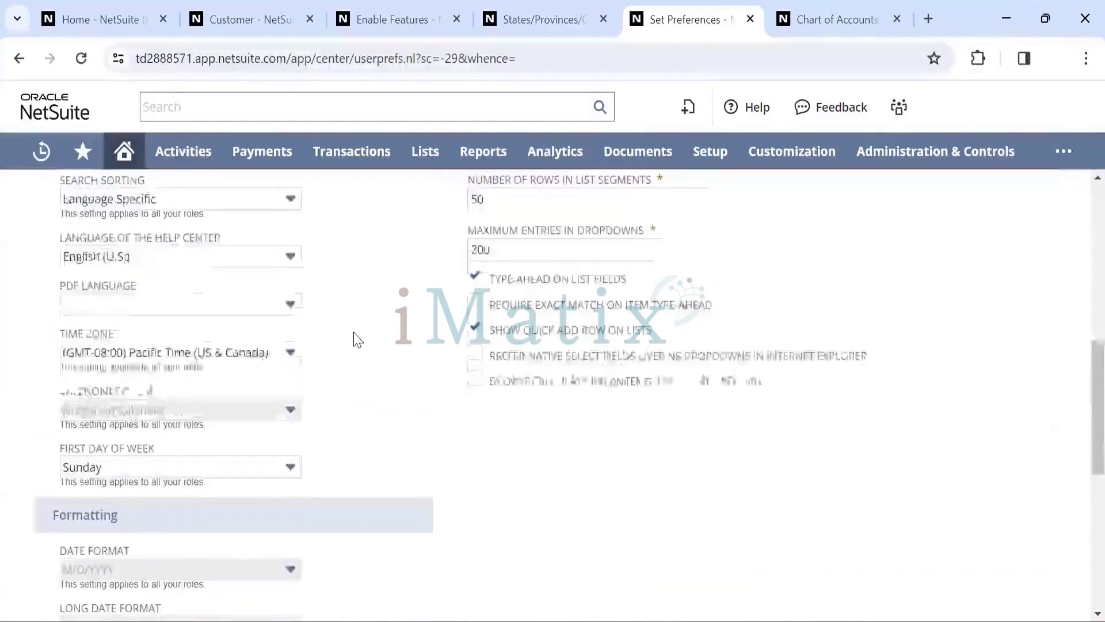
scroll(357, 340, "up", 3)
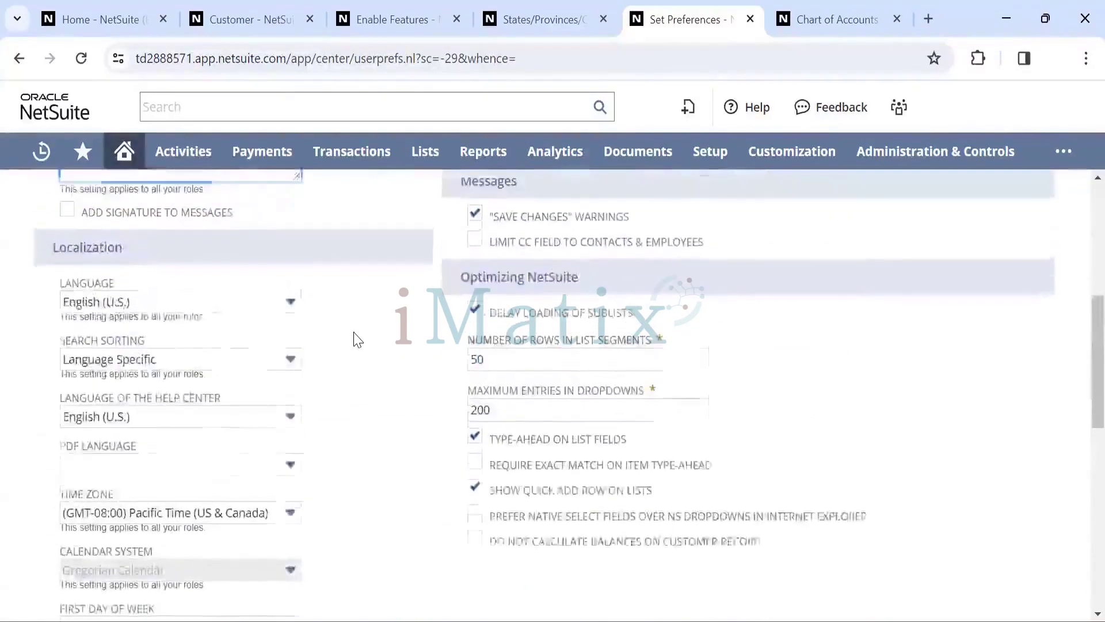
scroll(227, 426, "down", 4)
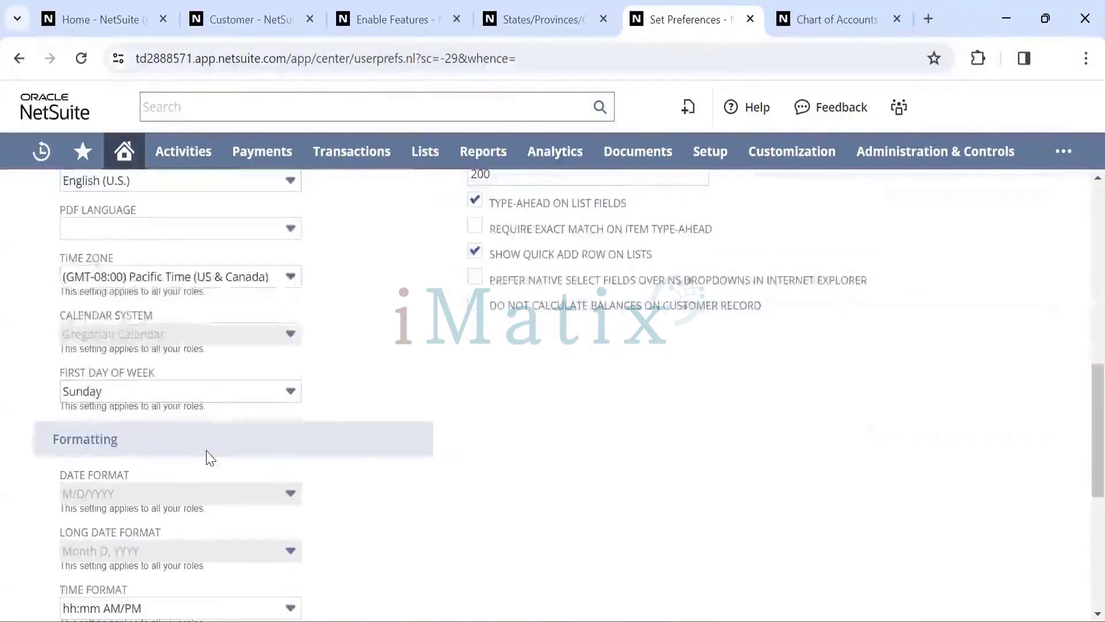
scroll(208, 458, "down", 3)
scroll(211, 454, "down", 3)
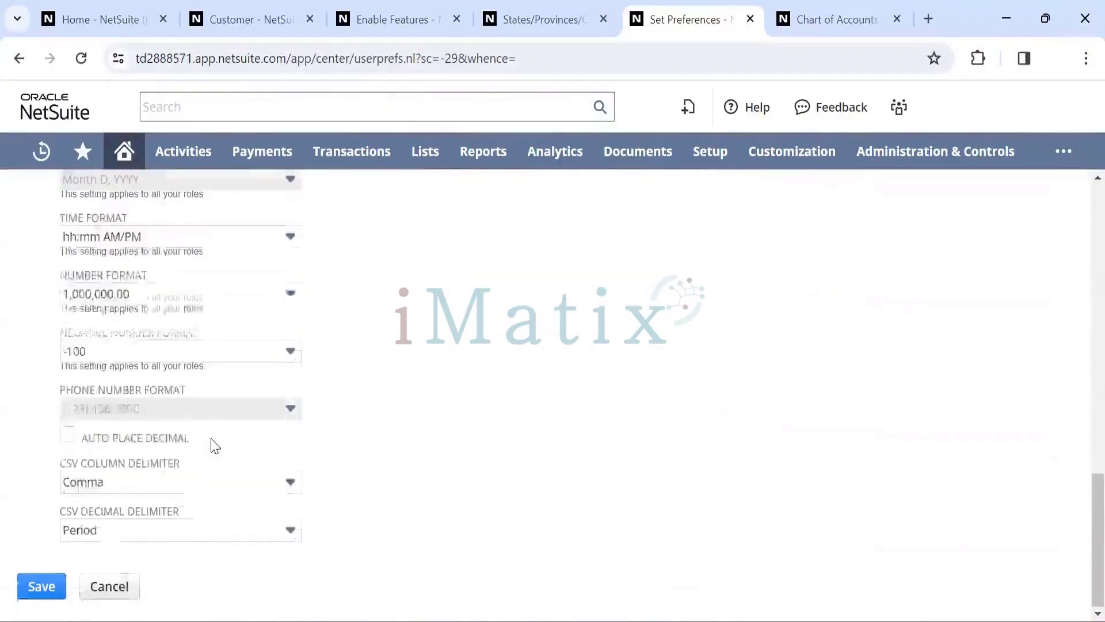
scroll(212, 445, "up", 15)
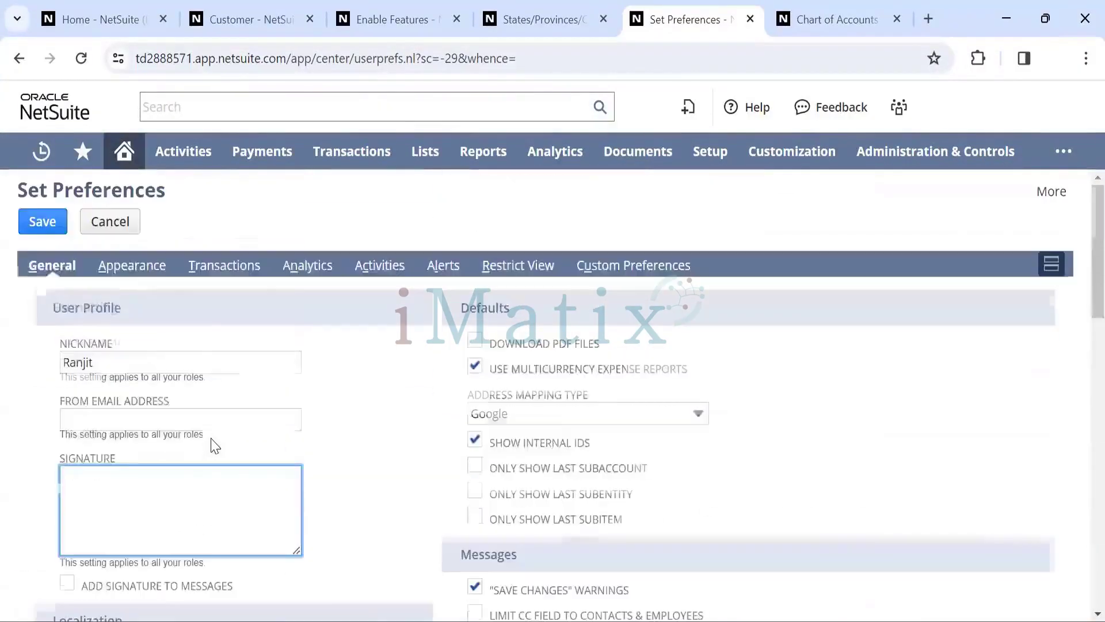
Set the Color Theme to Basic : Moss Green in the Appearance preferences
left_click(132, 266)
scroll(311, 451, "down", 2)
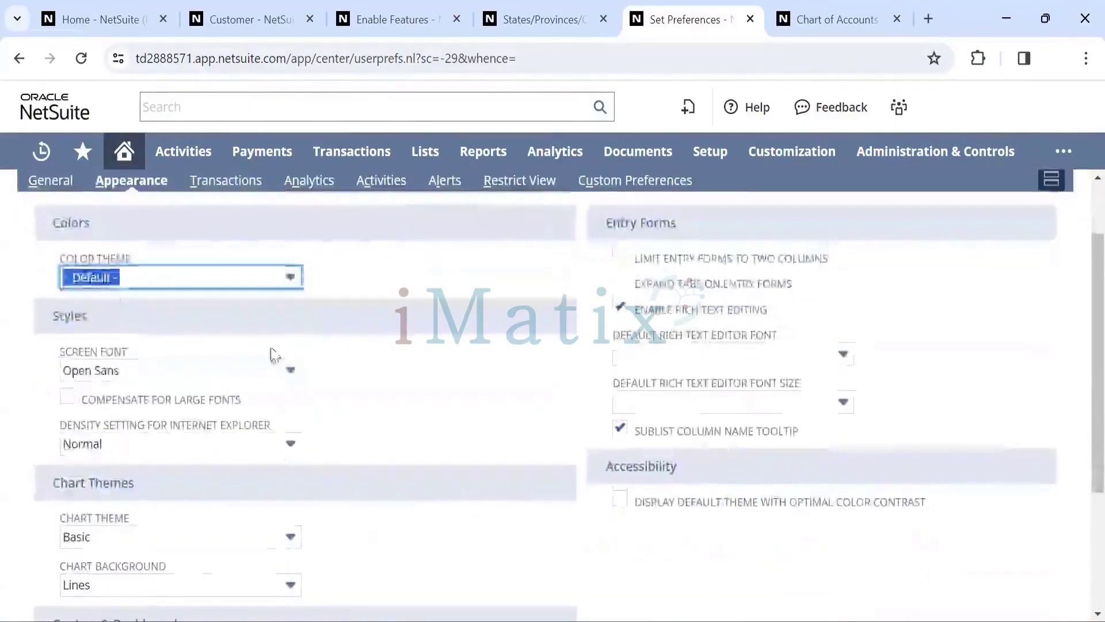
left_click(290, 276)
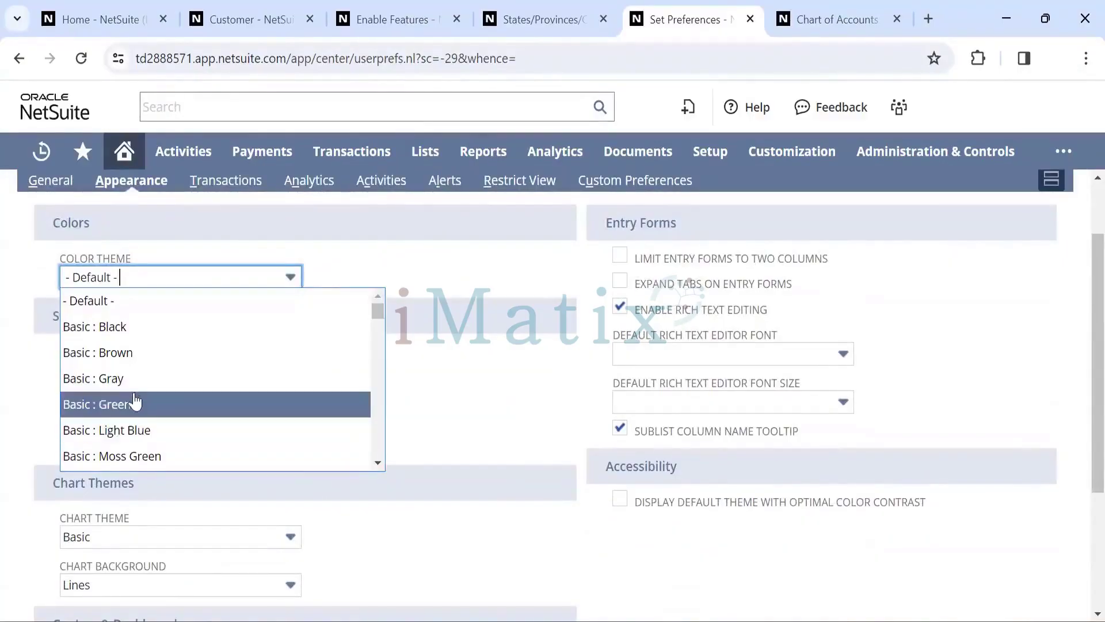
scroll(136, 391, "down", 3)
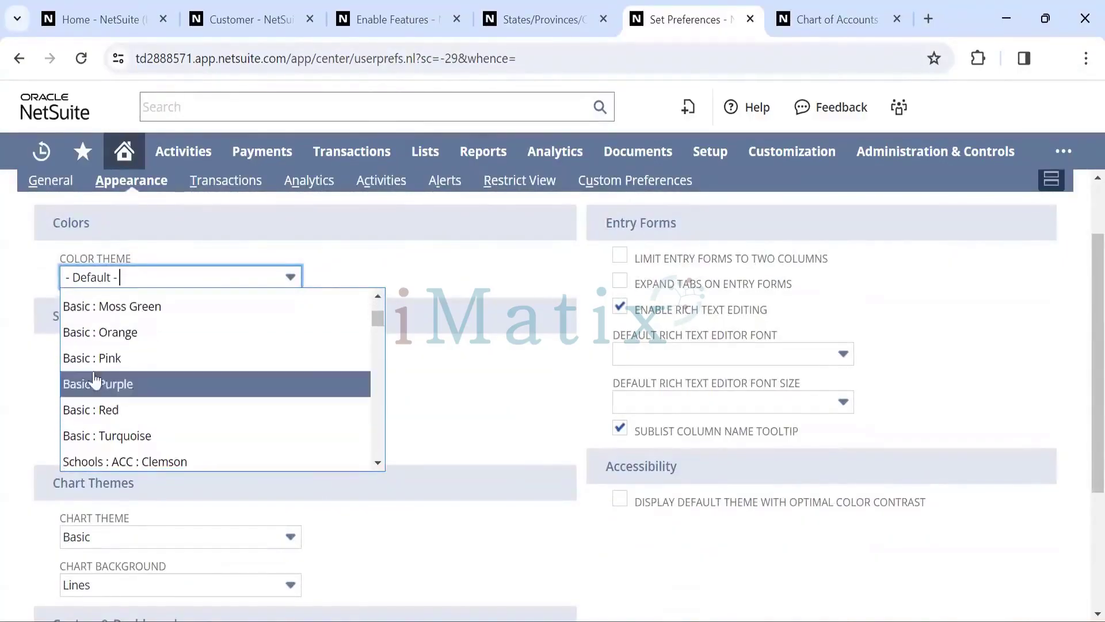
left_click(131, 309)
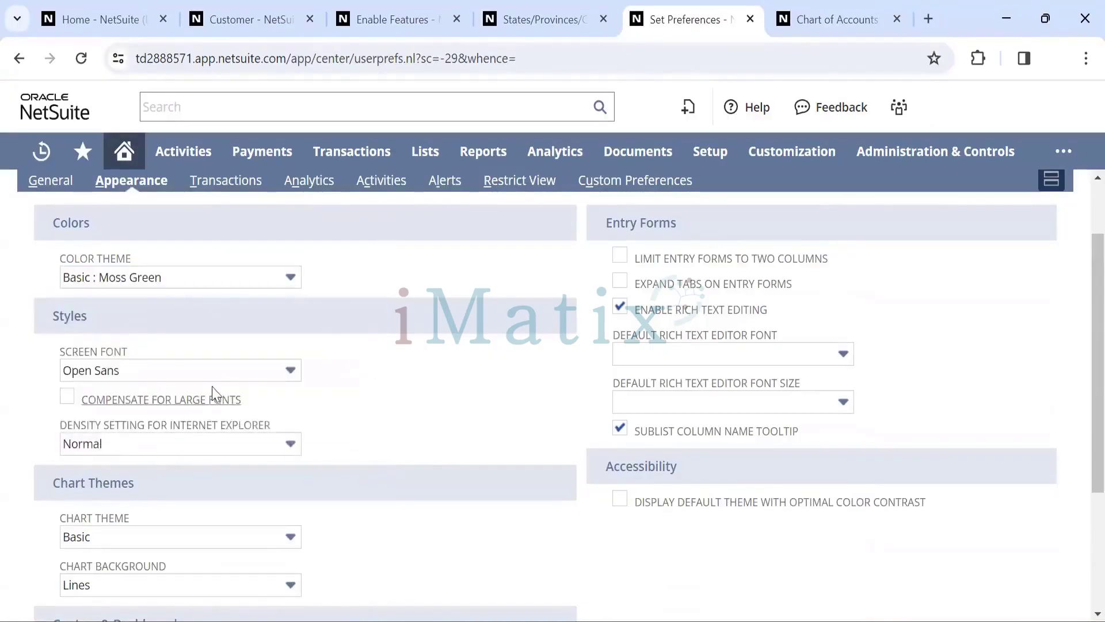
Set the Screen Font to Tahoma and save the preferences
left_click(239, 373)
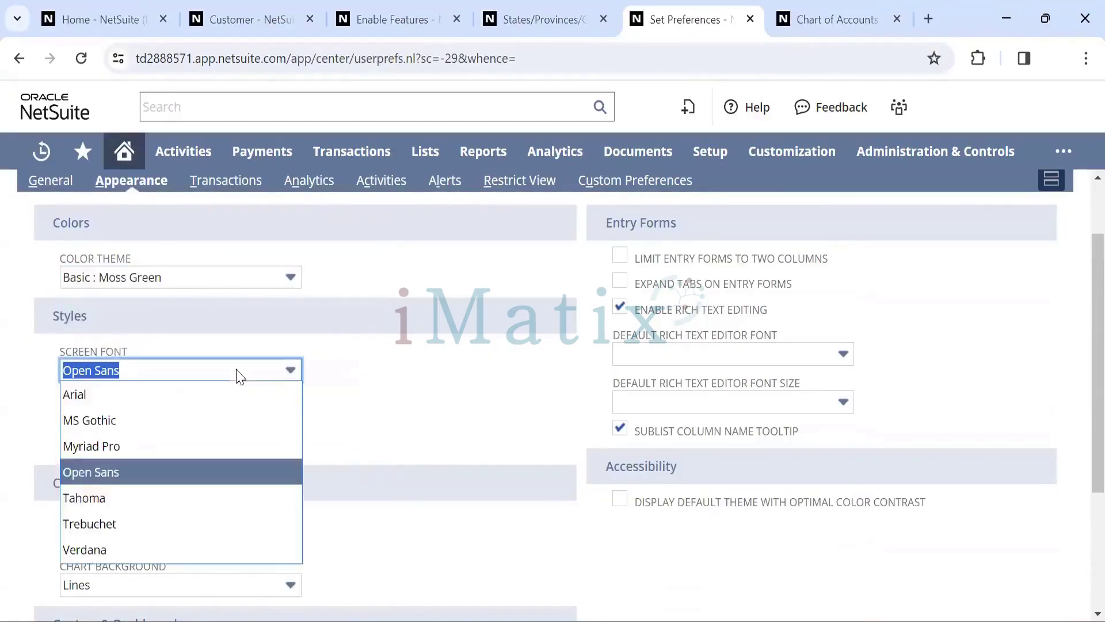
left_click(91, 497)
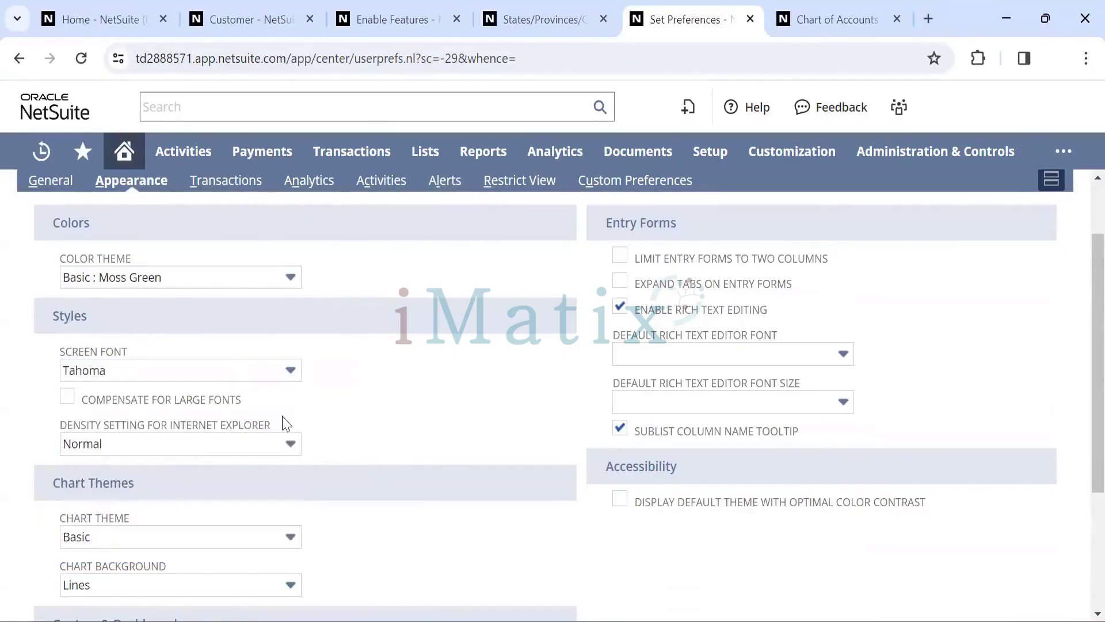
scroll(284, 424, "down", 3)
scroll(288, 402, "up", 5)
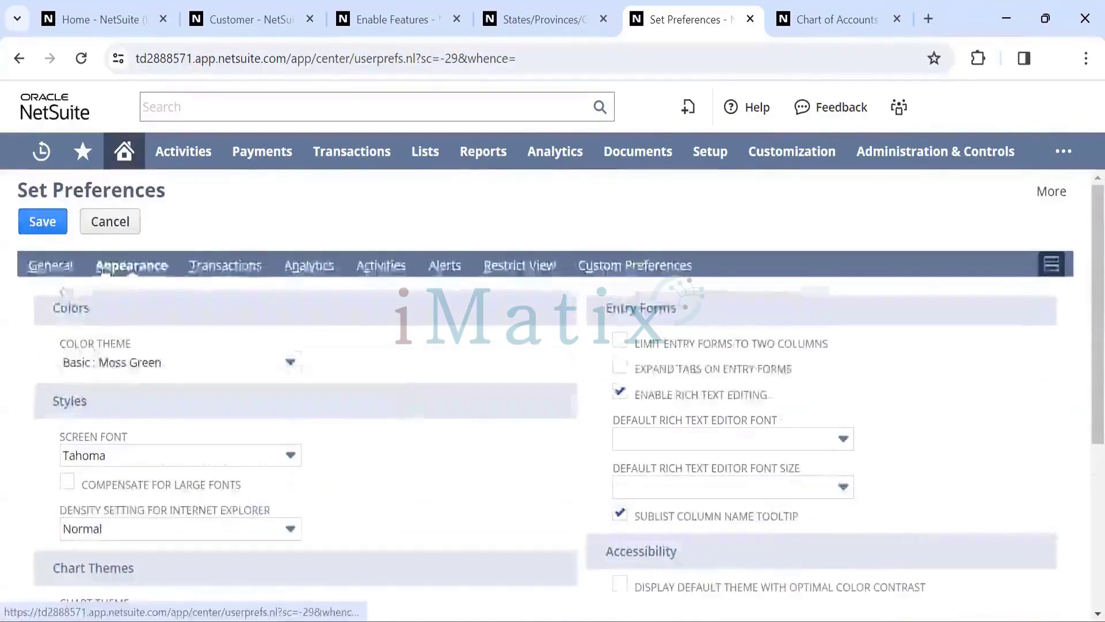
left_click(42, 230)
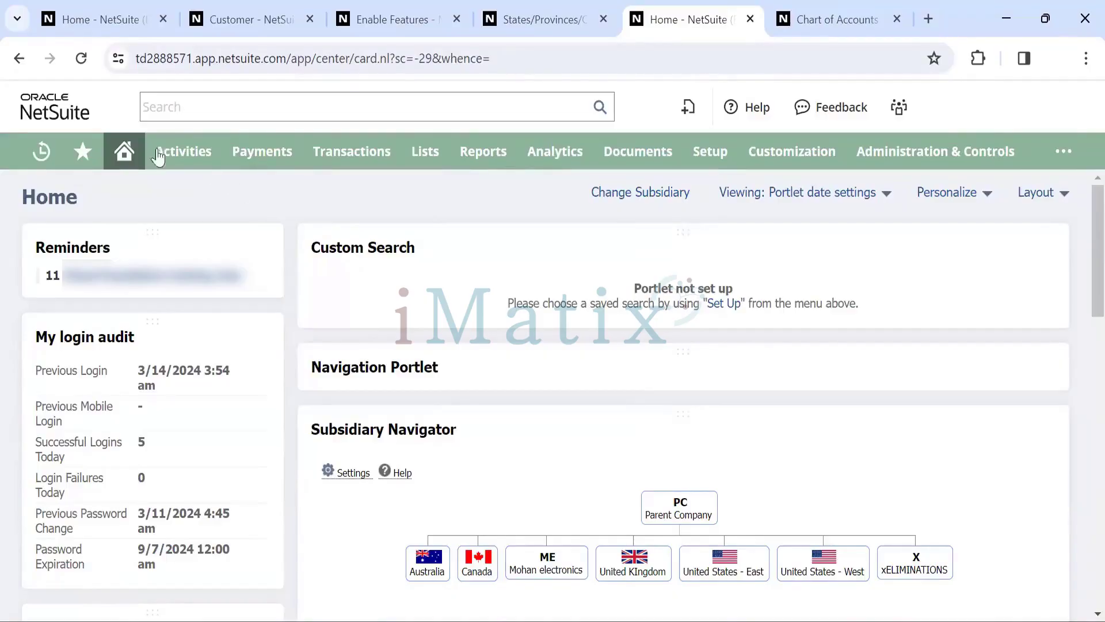
Reopen Set Preferences and review the Transactions settings and the Analytics settings for reporting and search
mouse_move(124, 150)
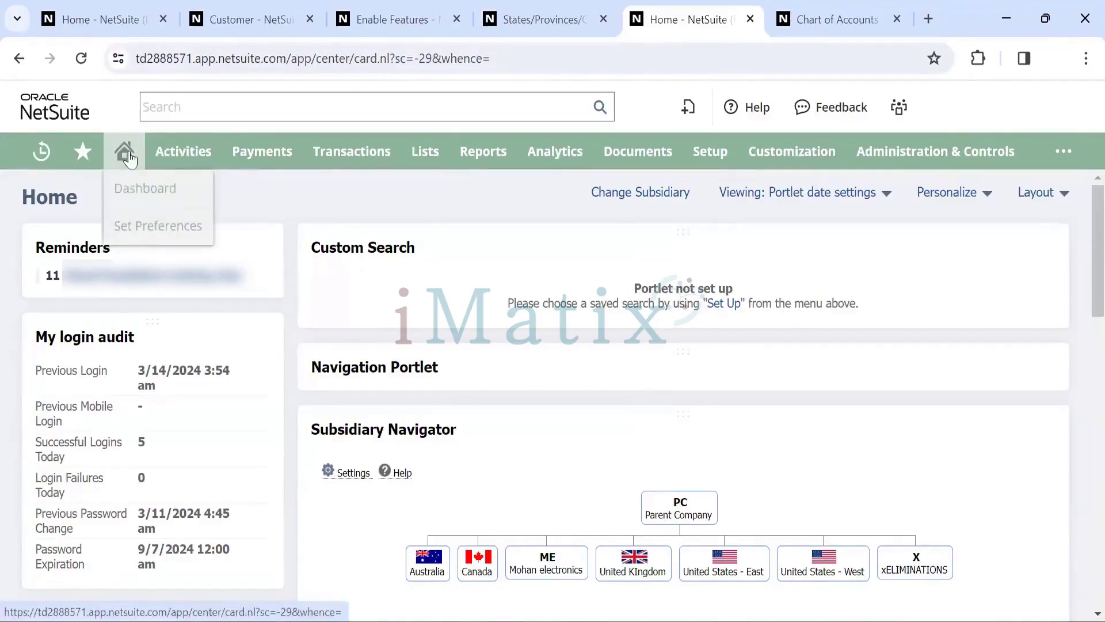
left_click(149, 227)
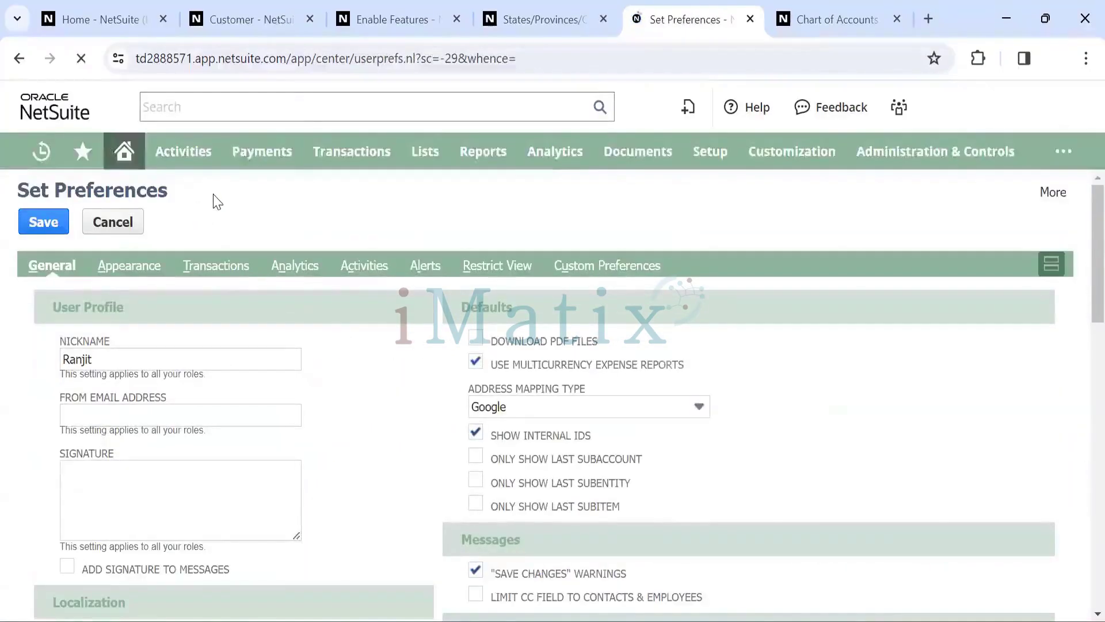
left_click(215, 269)
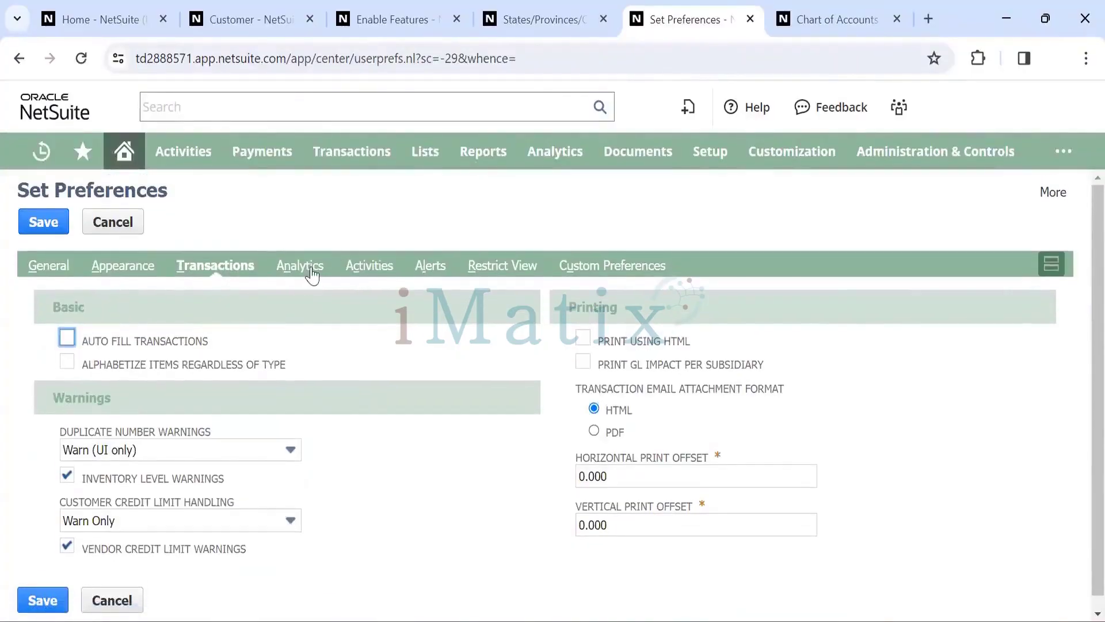
left_click(301, 266)
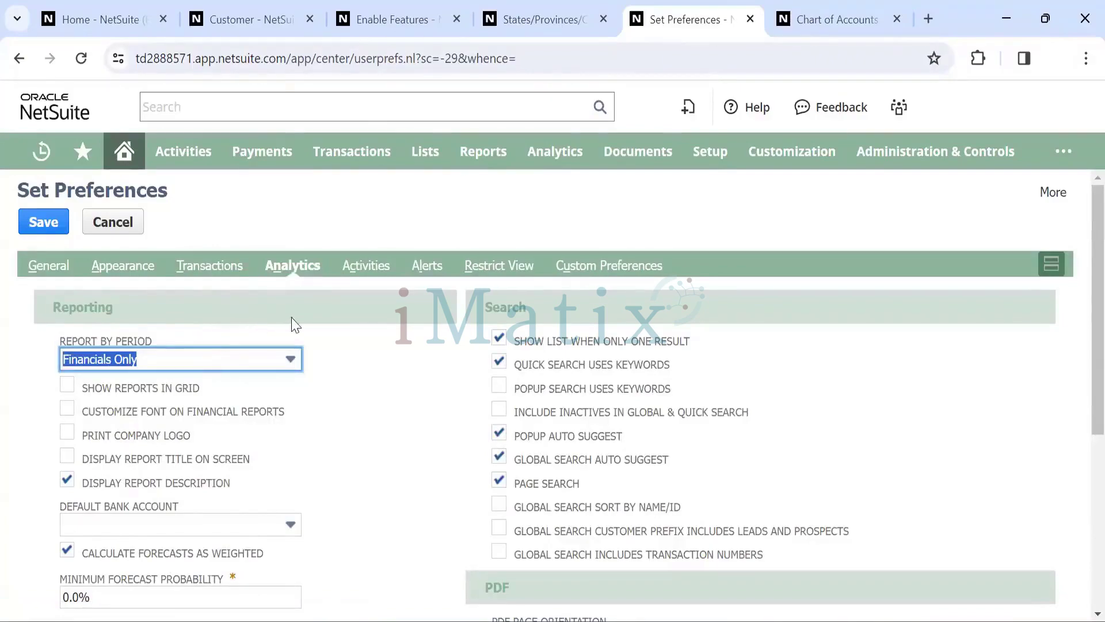
scroll(291, 323, "down", 1)
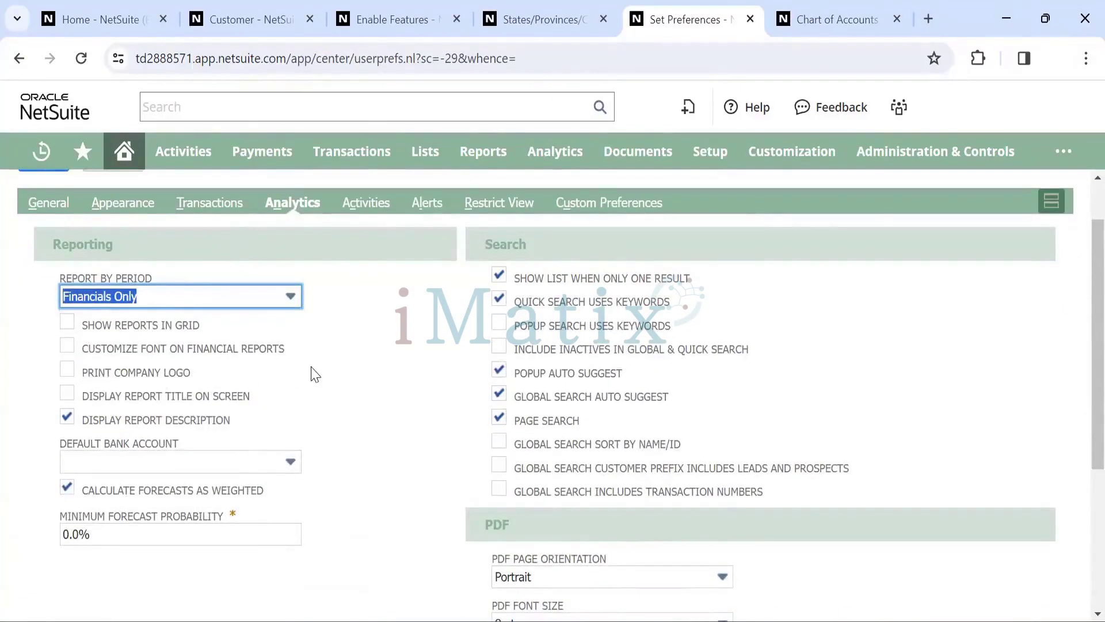
scroll(315, 375, "up", 1)
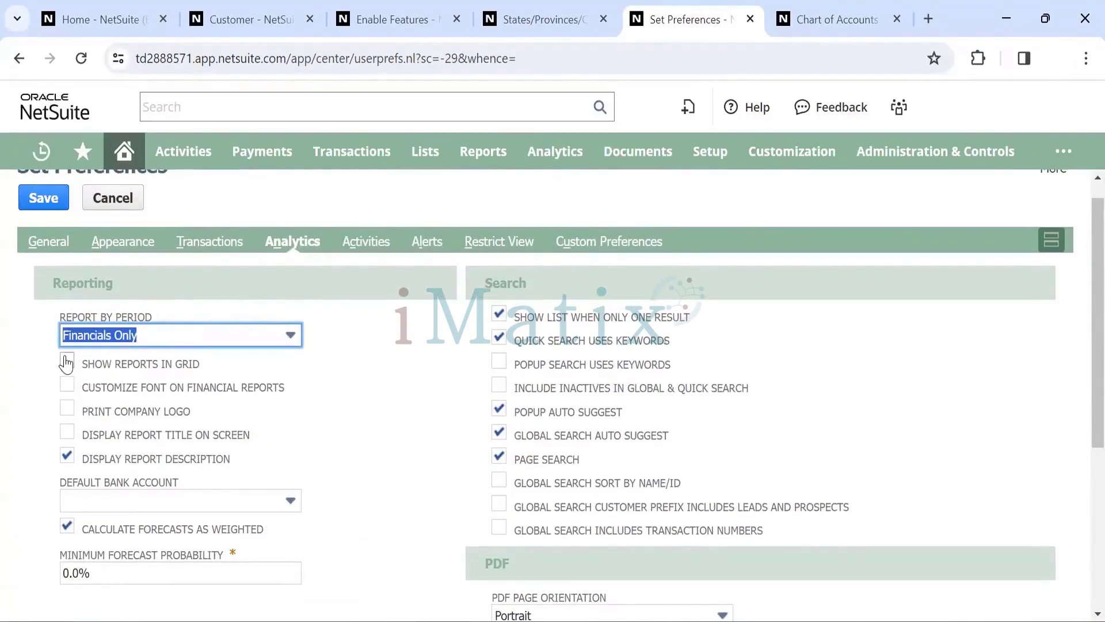
scroll(389, 400, "down", 1)
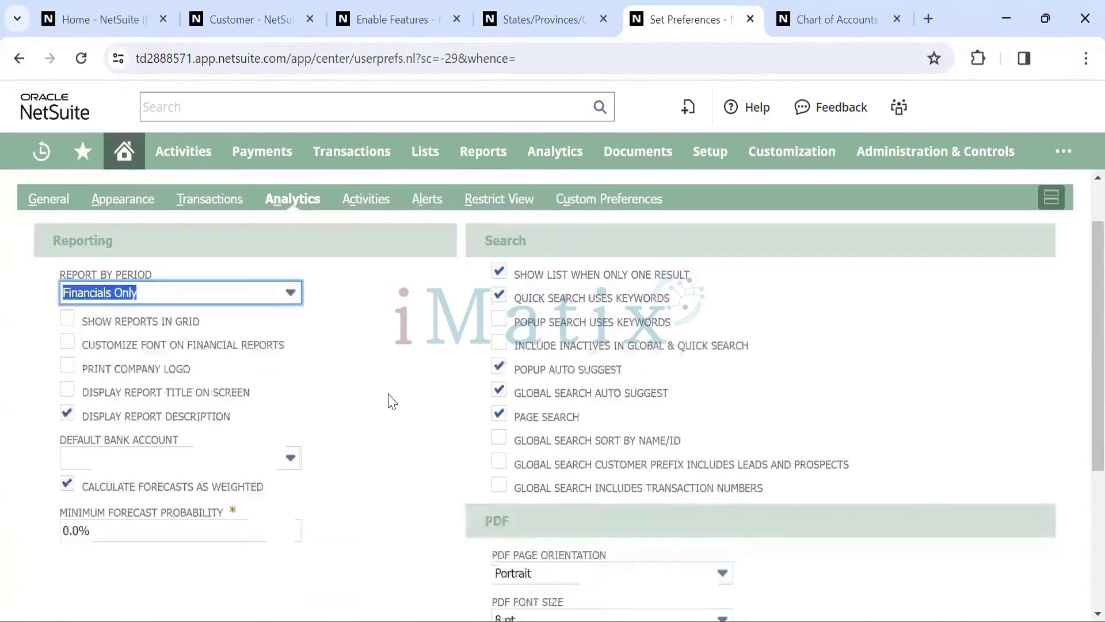
scroll(262, 385, "up", 1)
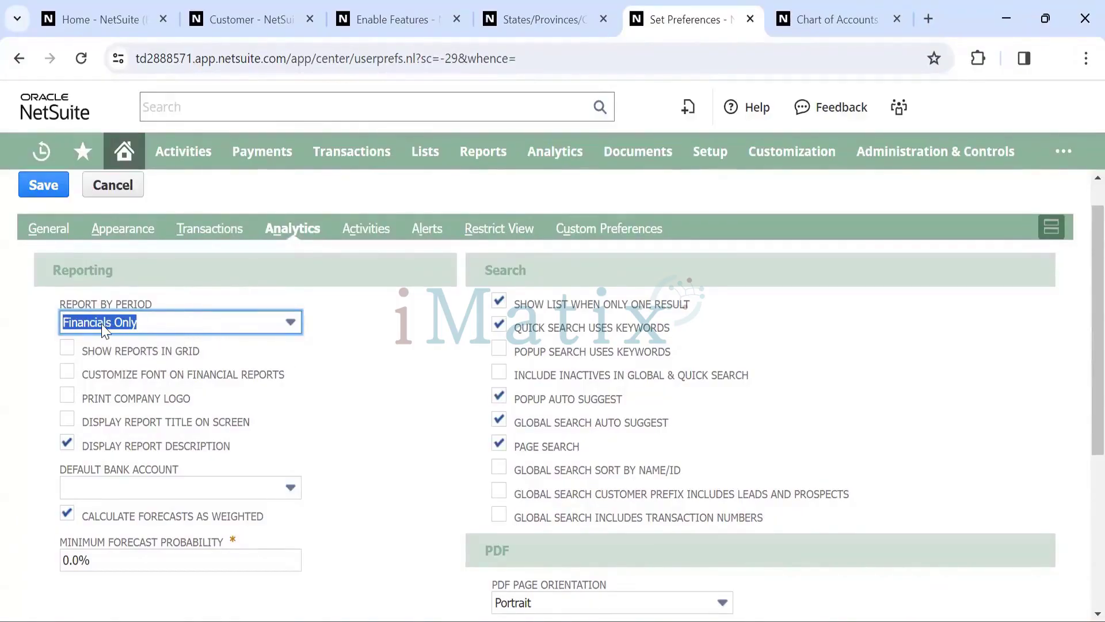
Try Never as the Report by Period option and return it to Financials Only
left_click(228, 326)
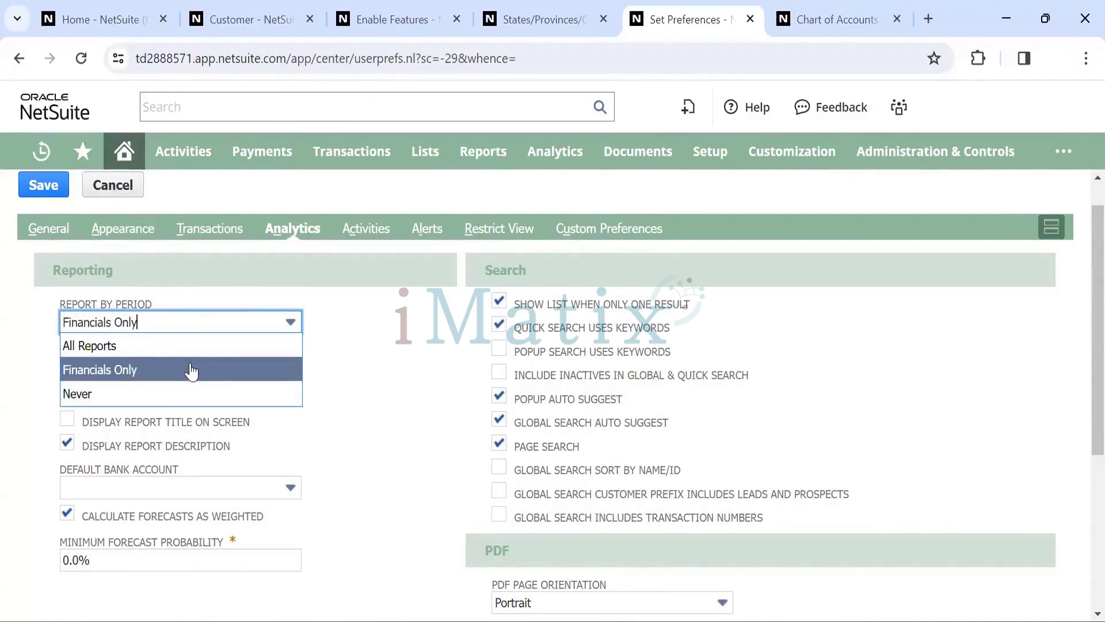
left_click(150, 396)
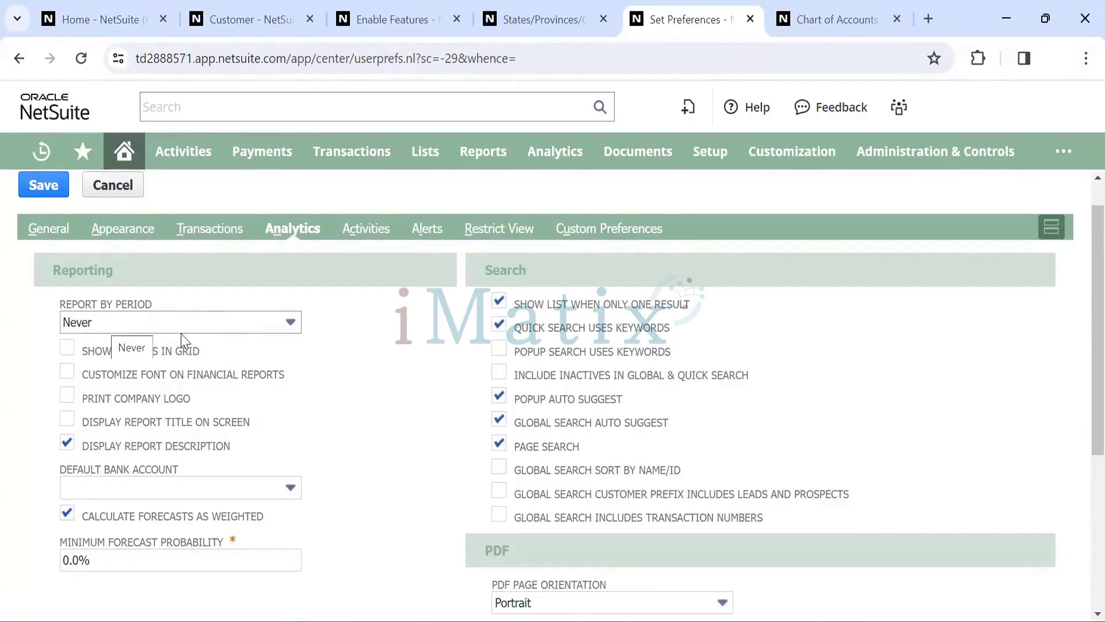
left_click(198, 323)
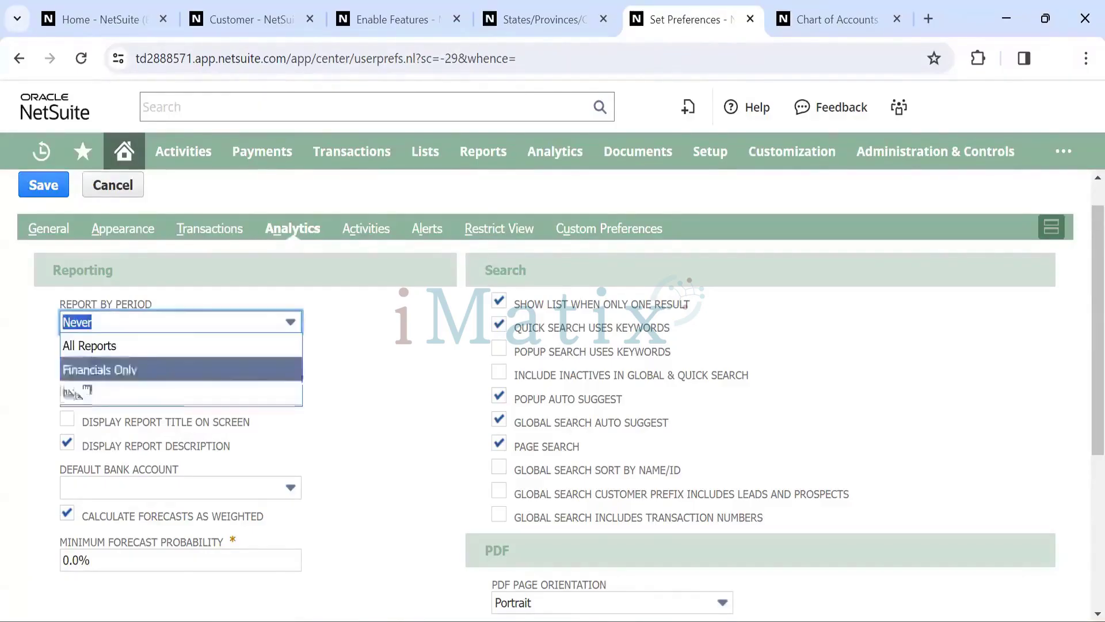
left_click(119, 369)
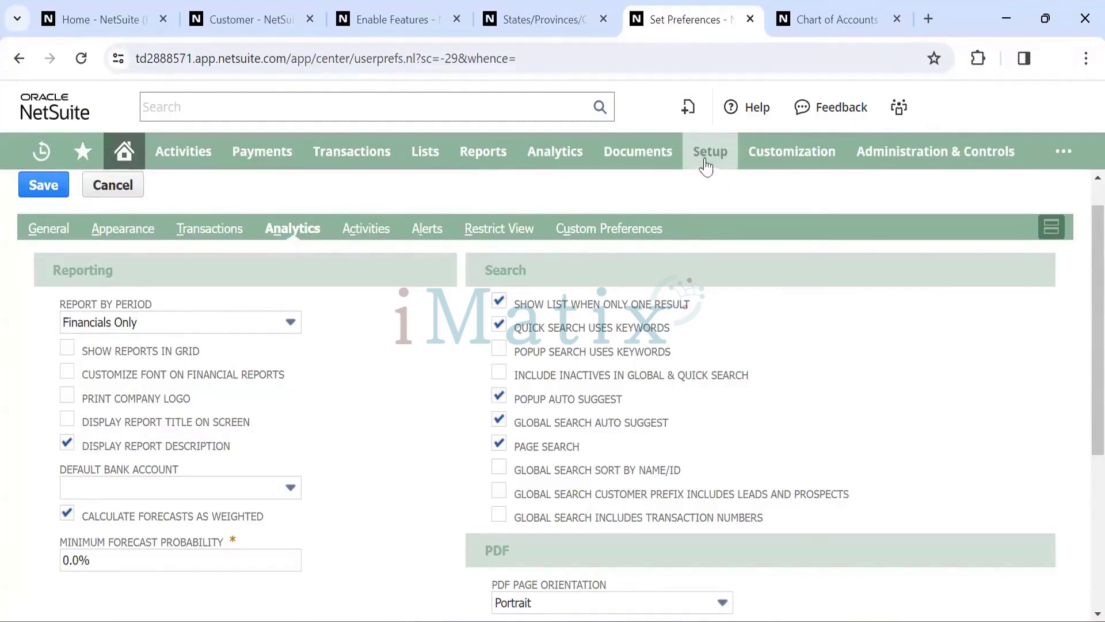
Leave Set Preferences without saving and open the company setup page for Rename Records/Transactions
mouse_move(706, 162)
mouse_move(722, 227)
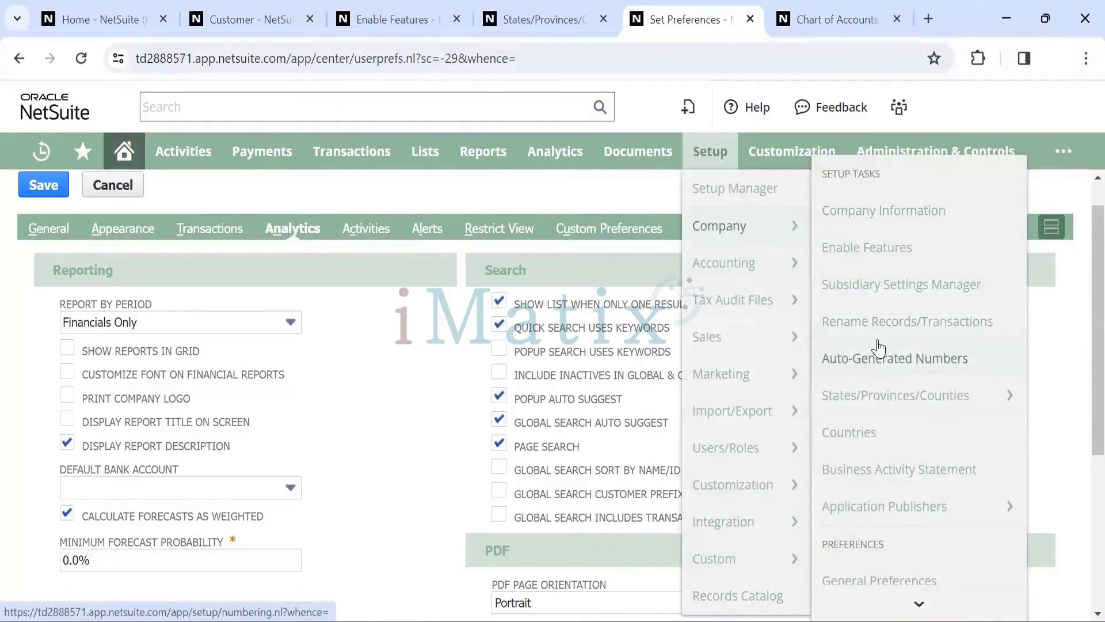
scroll(880, 346, "down", 1)
scroll(880, 346, "up", 1)
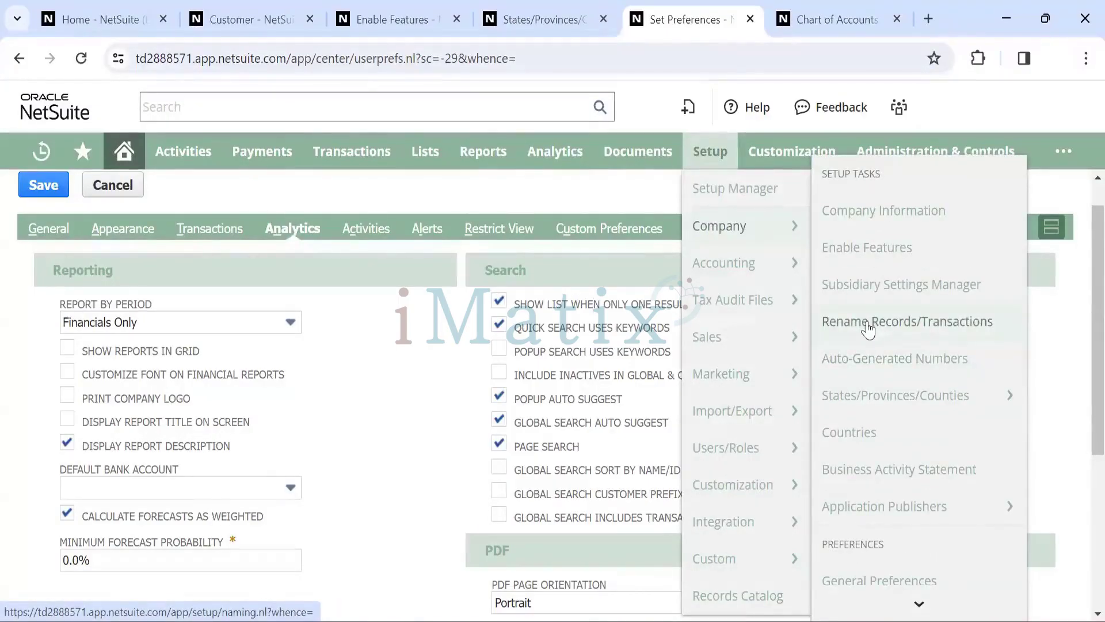
left_click(867, 325)
left_click(629, 175)
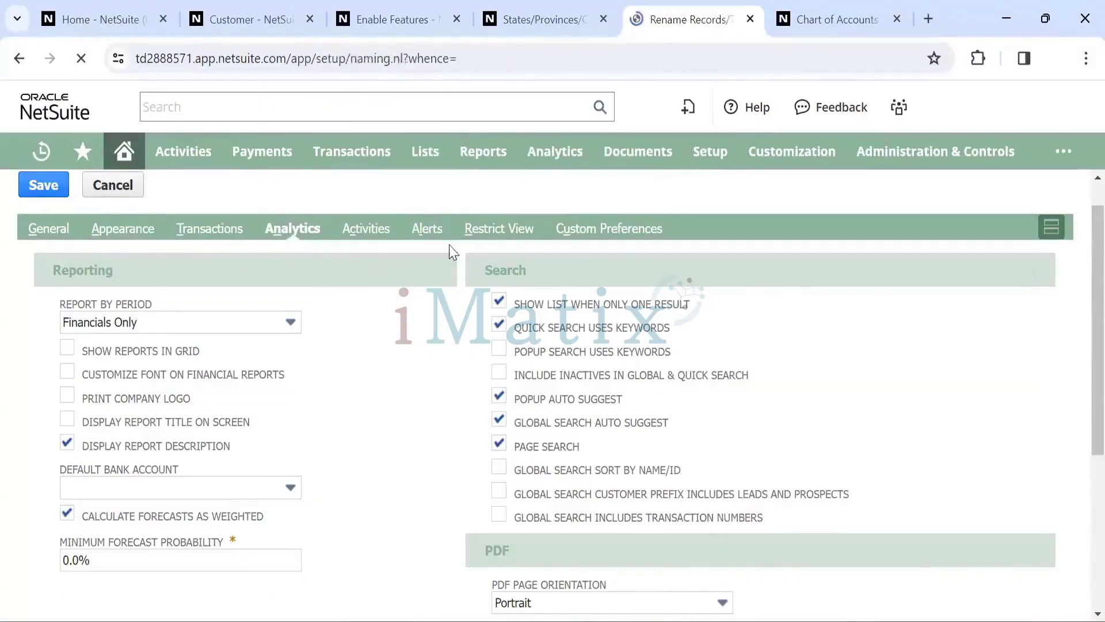
Look through the record name fields and the whole Transaction Names list with its names and abbreviations
scroll(277, 328, "down", 1)
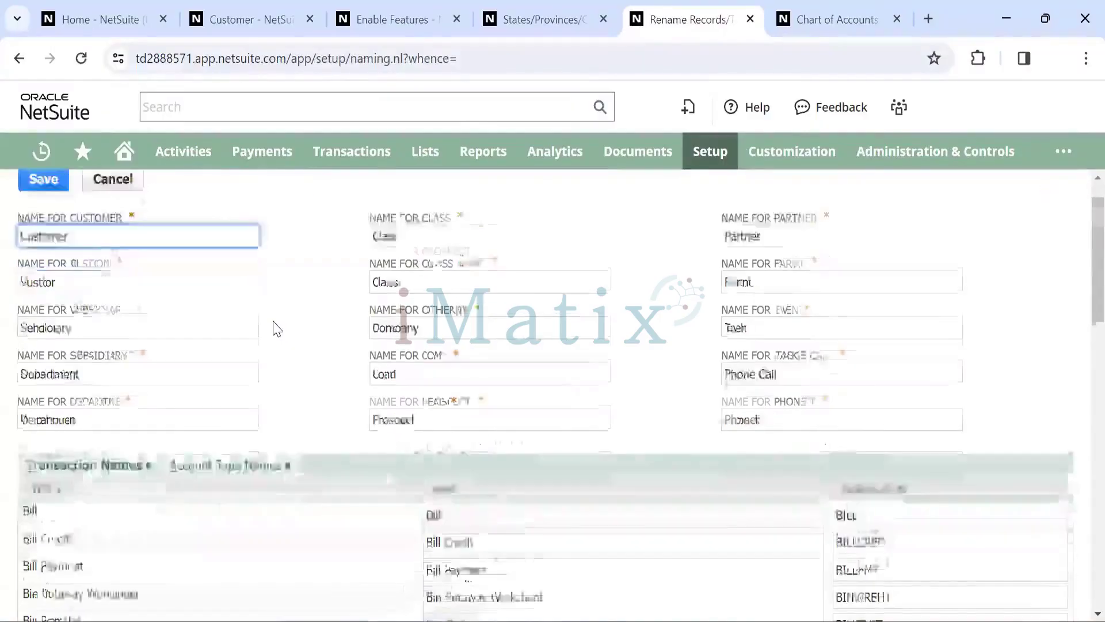
scroll(277, 329, "down", 4)
scroll(276, 329, "up", 5)
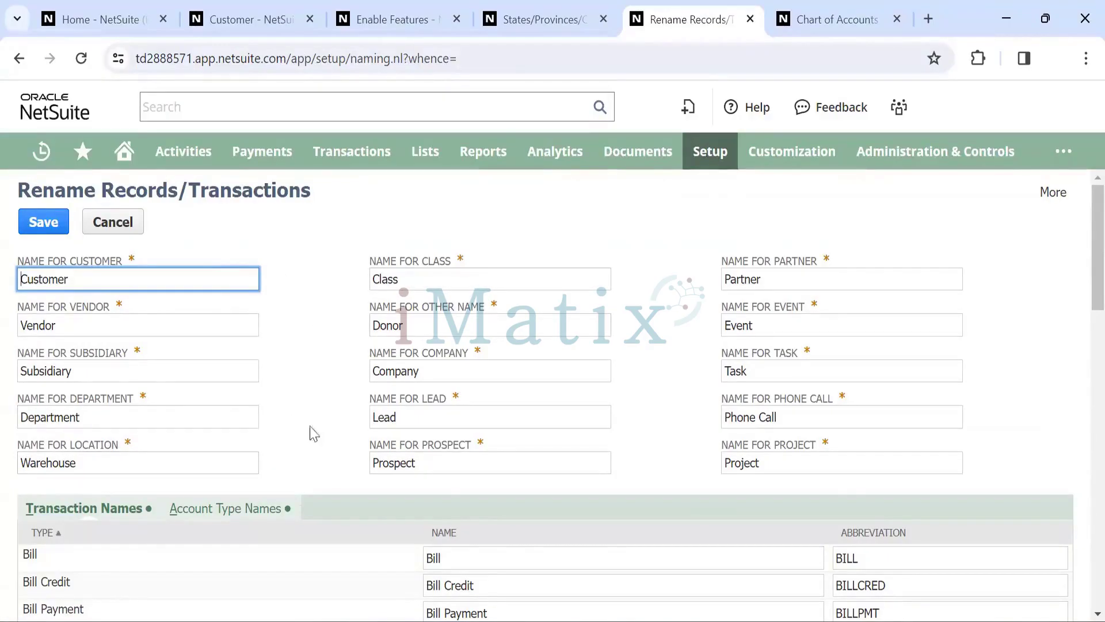
scroll(321, 410, "down", 15)
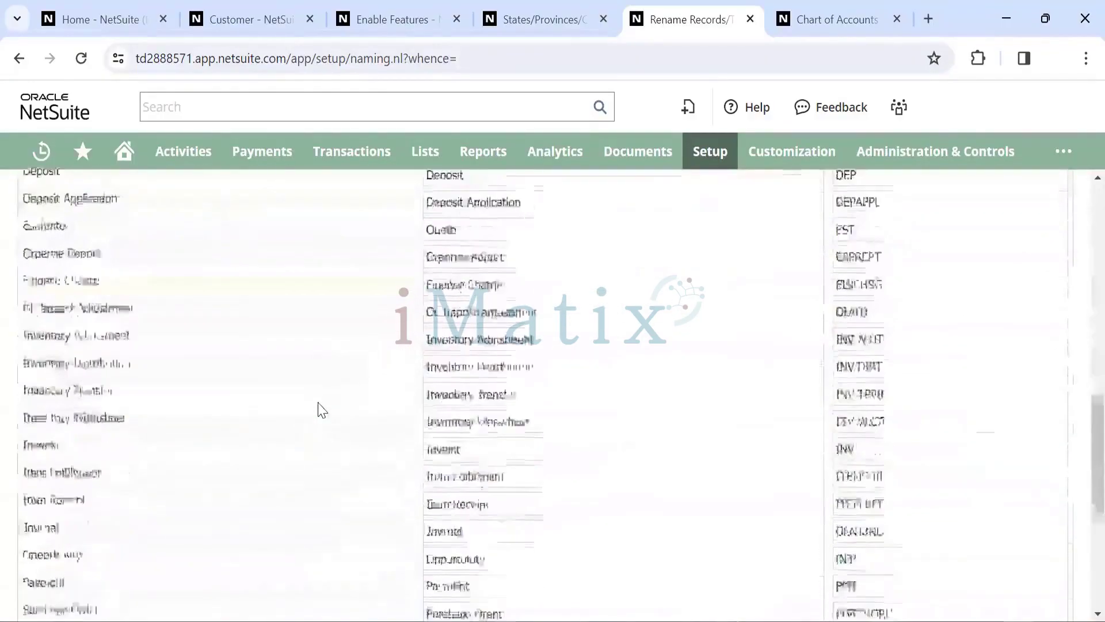
scroll(322, 410, "down", 2)
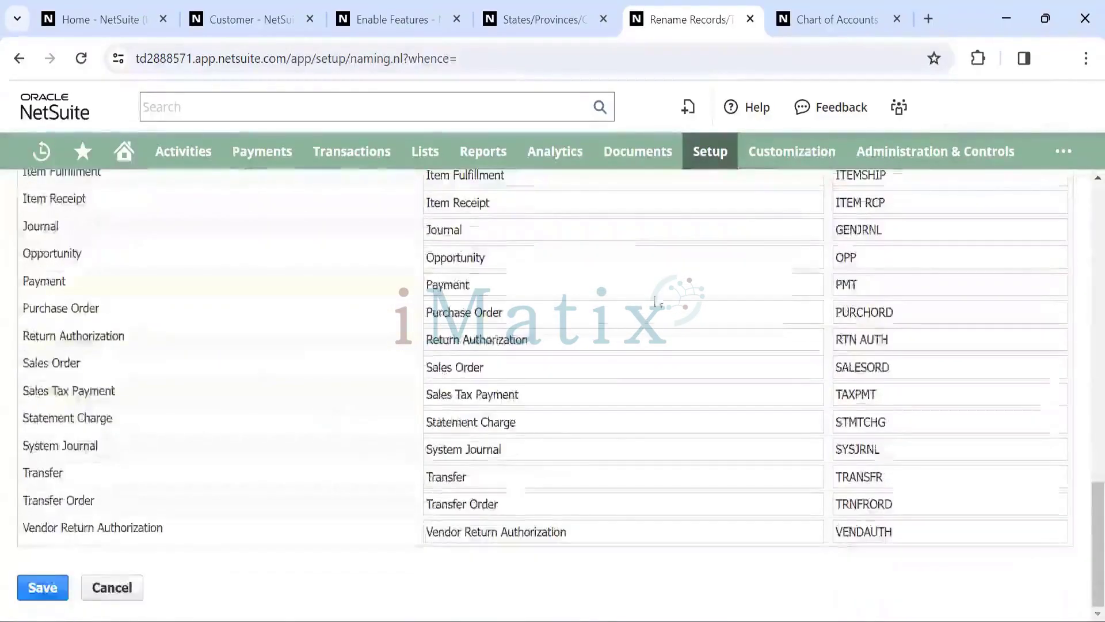
scroll(596, 336, "up", 15)
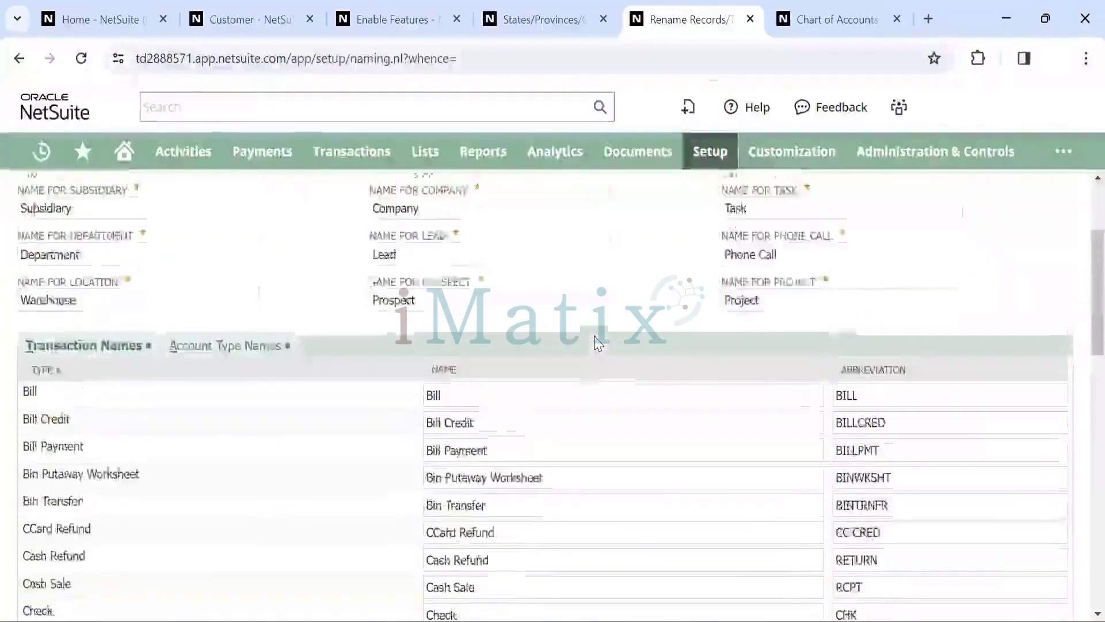
scroll(595, 336, "up", 5)
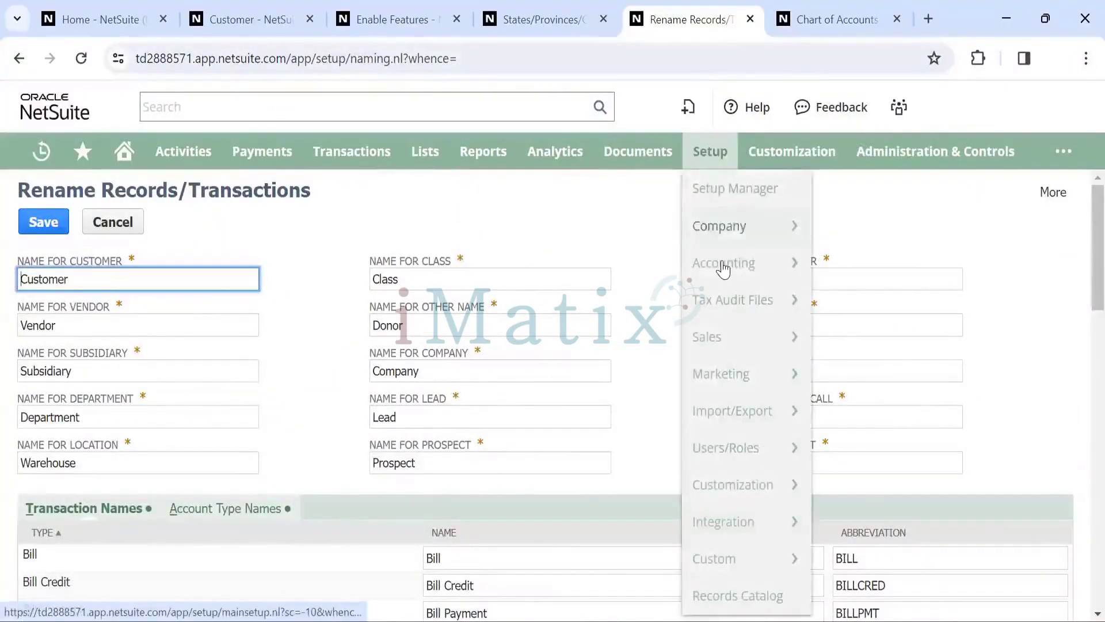
mouse_move(723, 268)
mouse_move(789, 229)
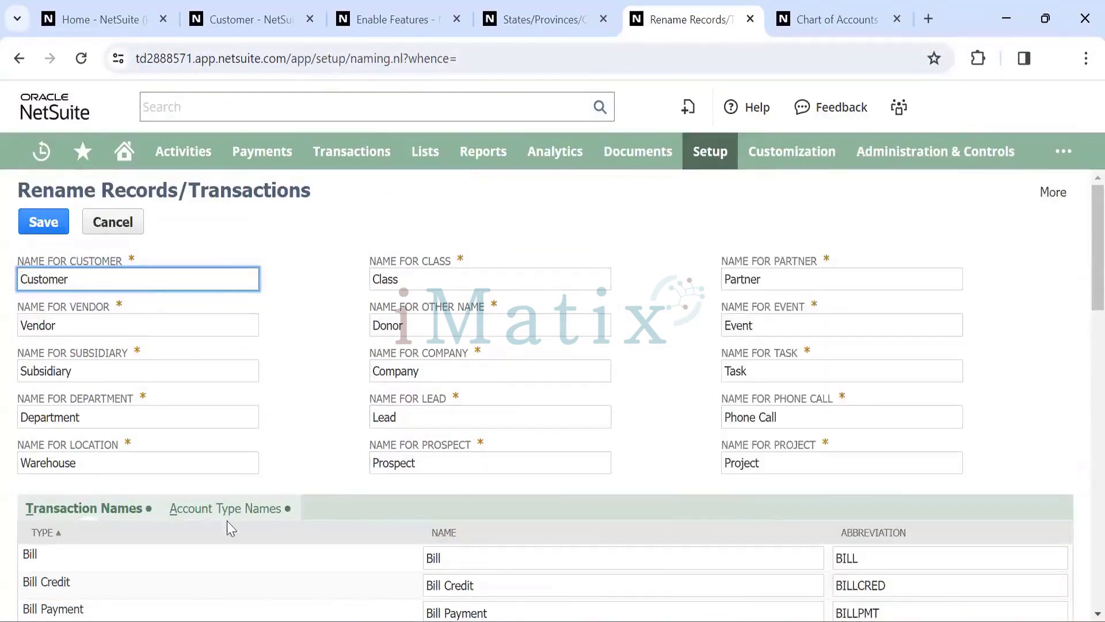
Look through the Account Type Names list of account types and their display names
left_click(213, 515)
scroll(213, 515, "down", 5)
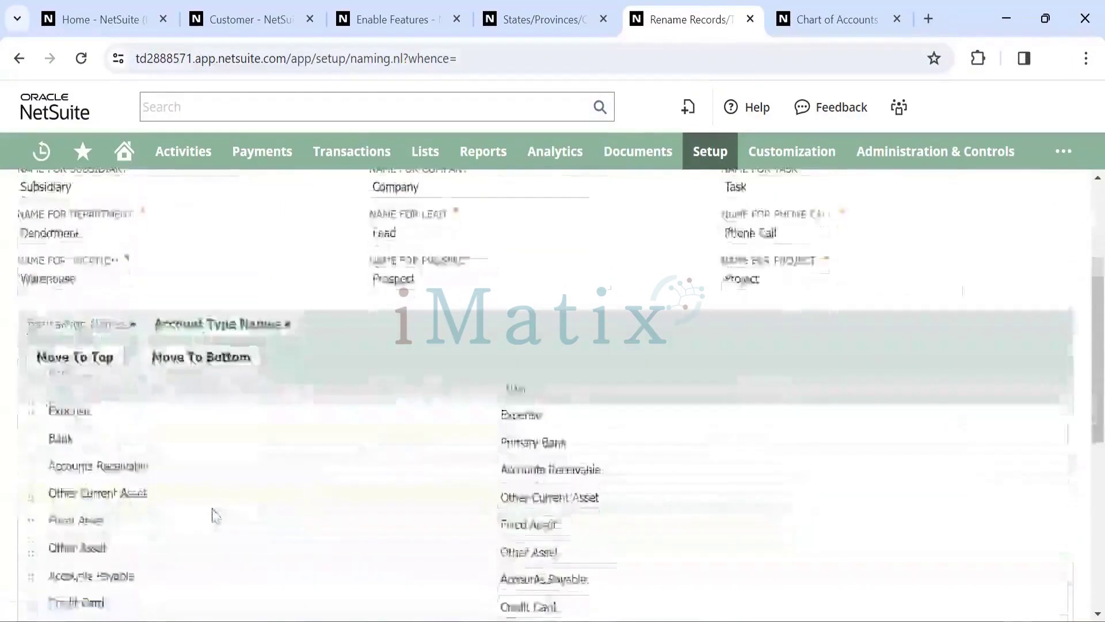
scroll(226, 339, "up", 3)
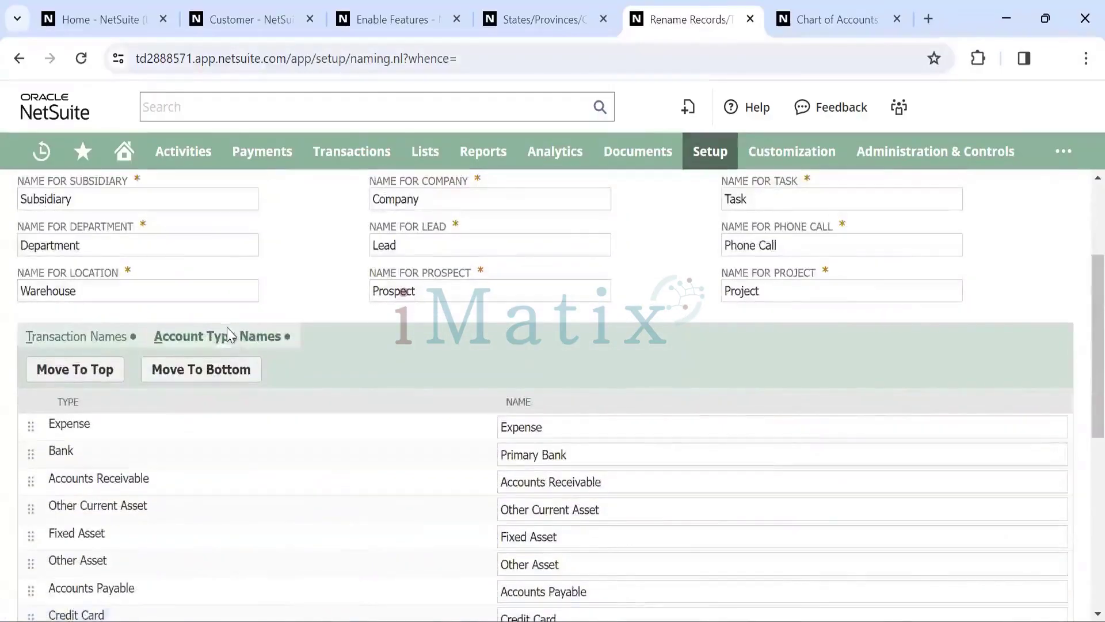
scroll(328, 407, "down", 3)
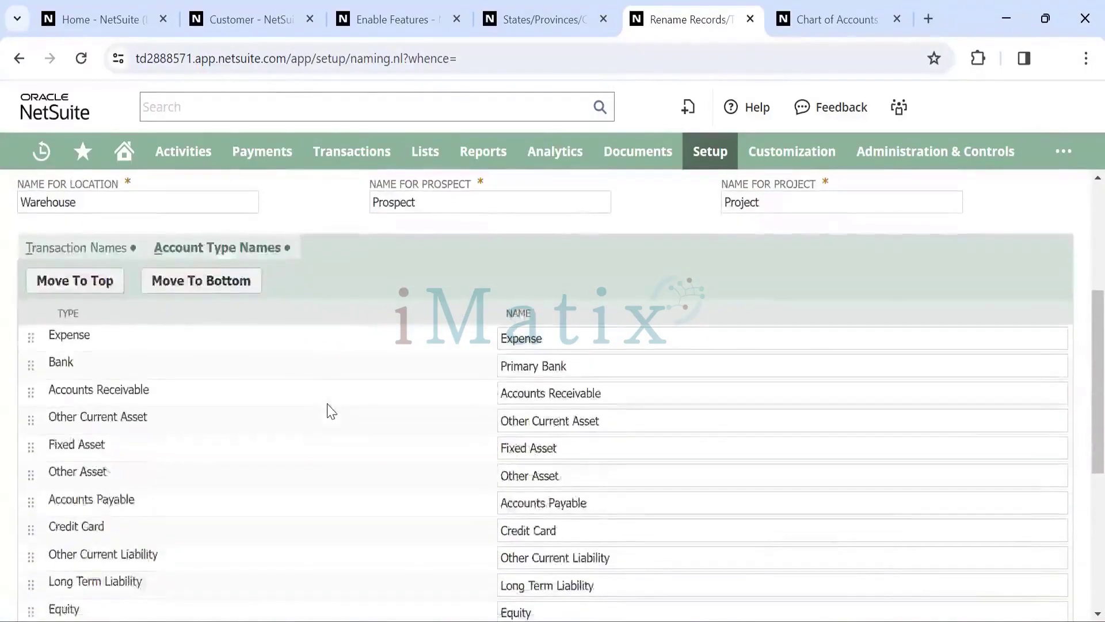
scroll(332, 411, "up", 2)
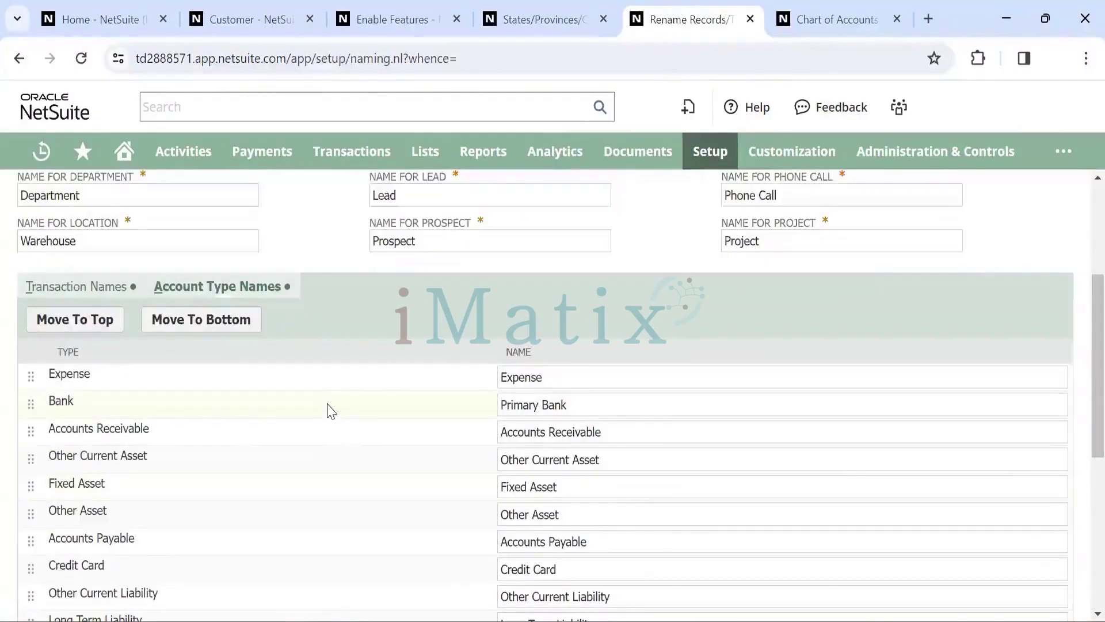
Open the Chart of Accounts list in a new browser tab and switch to it
mouse_move(428, 164)
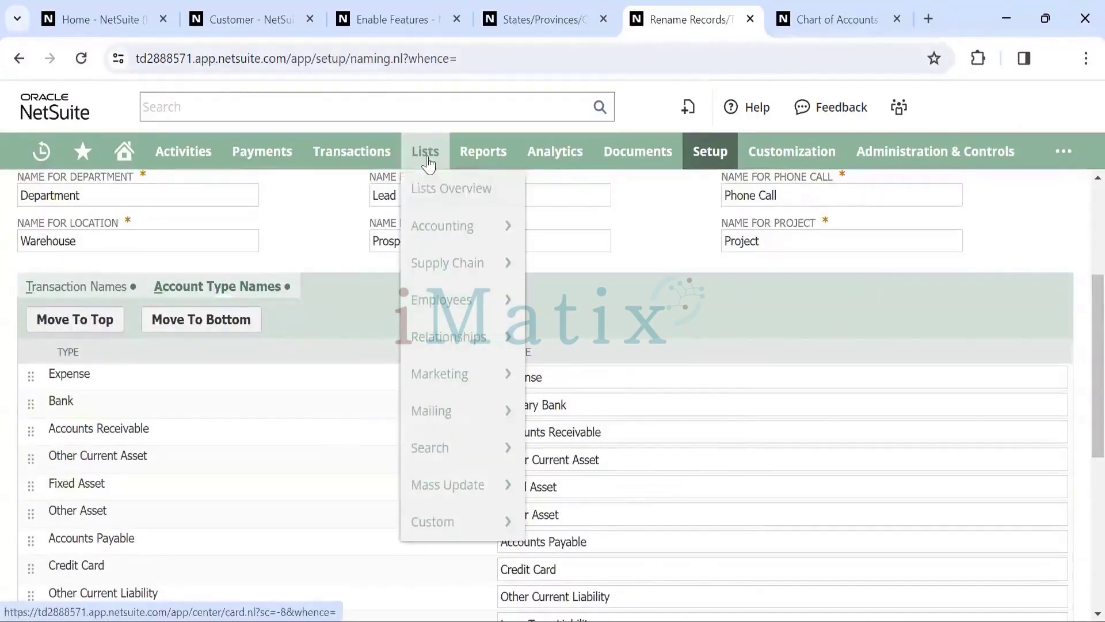
mouse_move(452, 225)
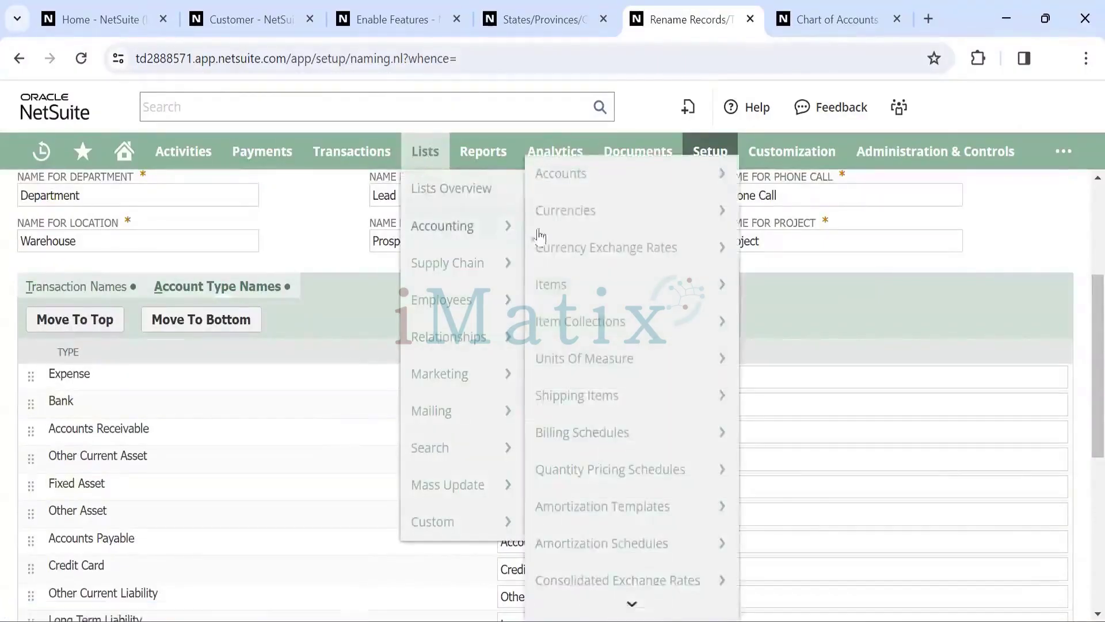
right_click(574, 172)
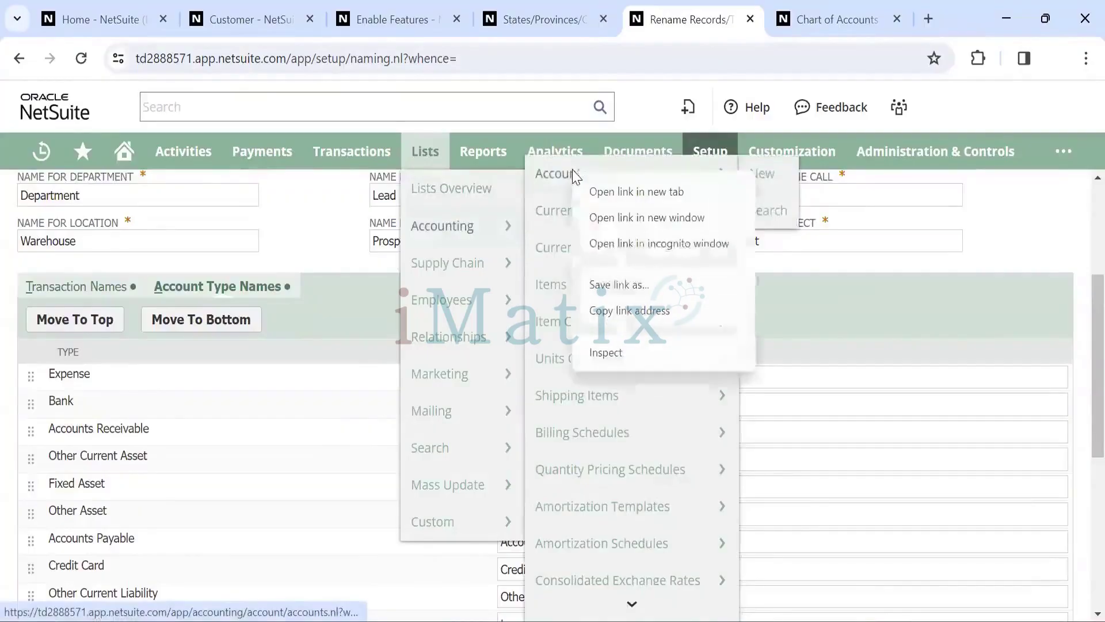
left_click(610, 191)
left_click(731, 17)
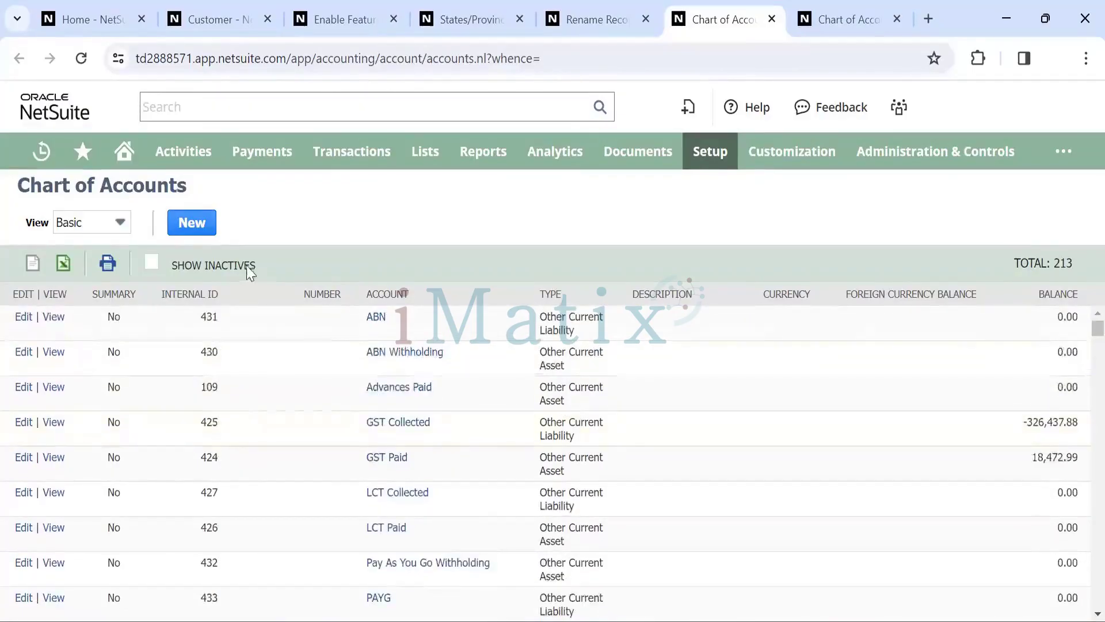
Start a new ledger account numbered 100001, named Sundry Debtors, with type Accounts Receivable
left_click(175, 223)
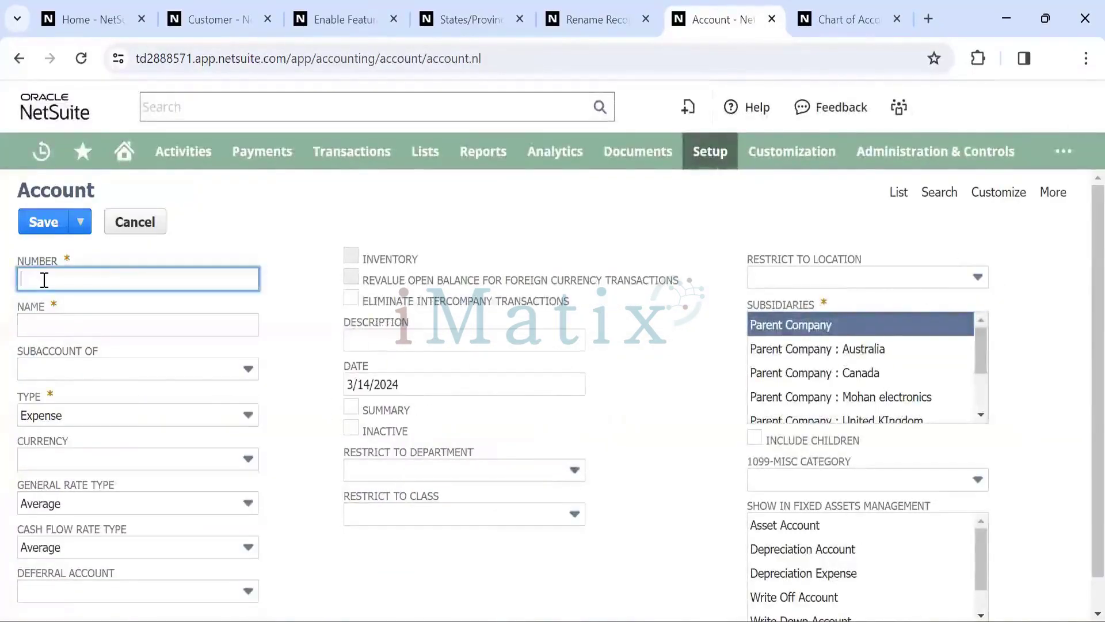
type("Sun")
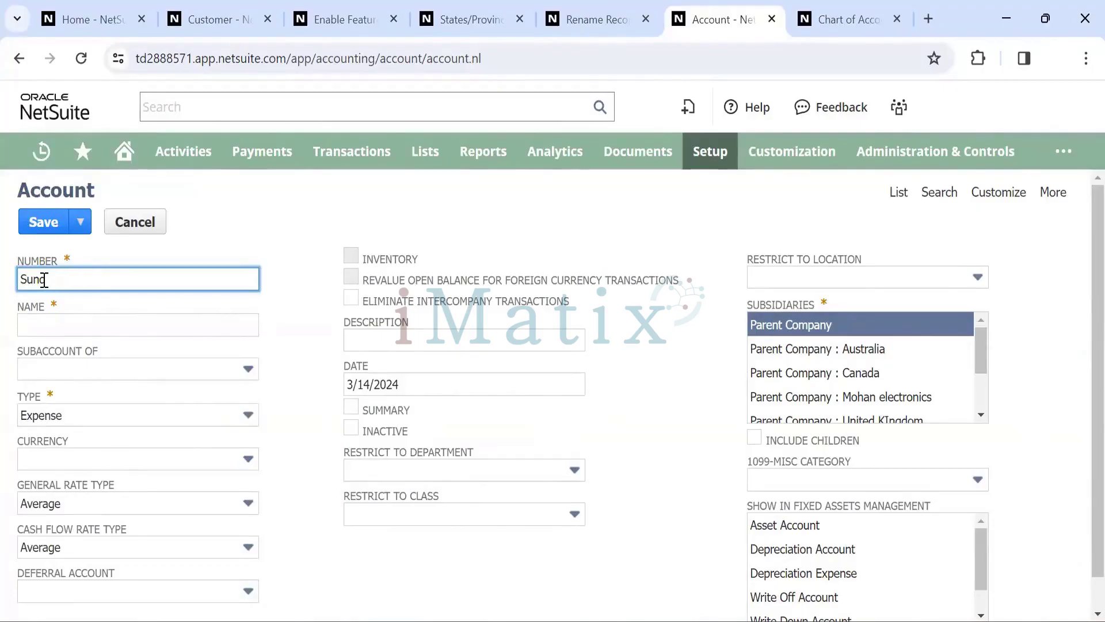
type("100001")
key("Tab")
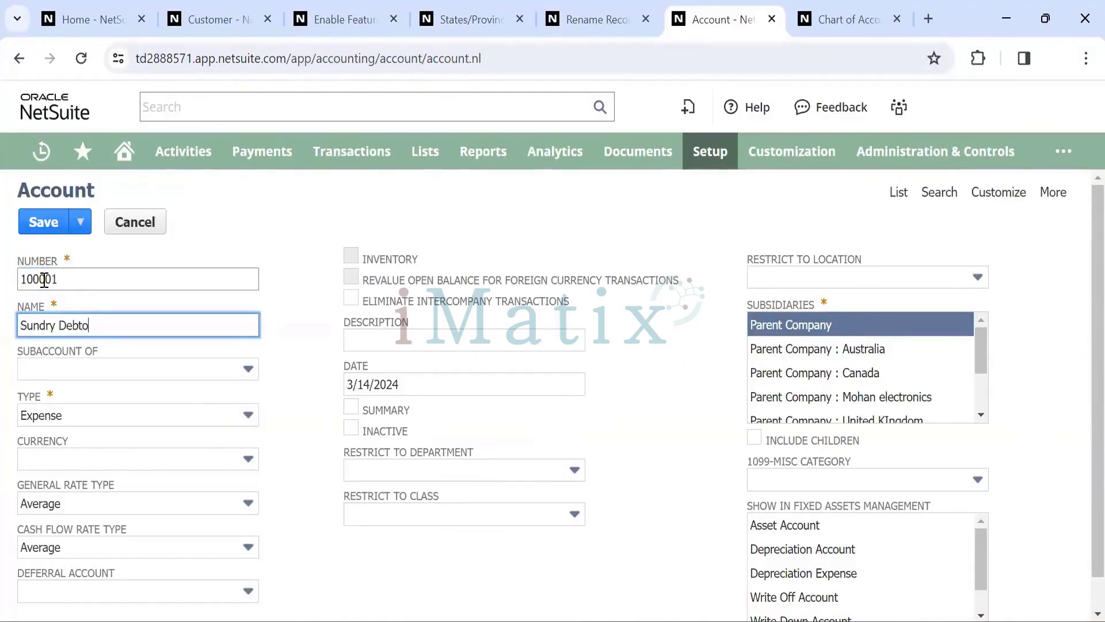
type("Sundry Debtors")
key("Tab")
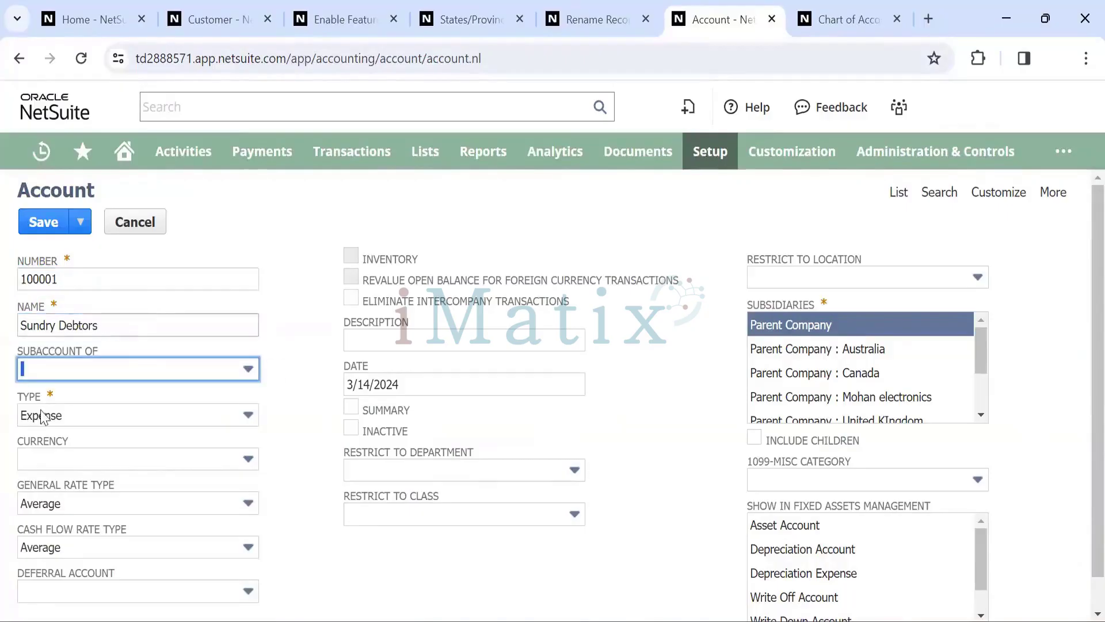
left_click(89, 412)
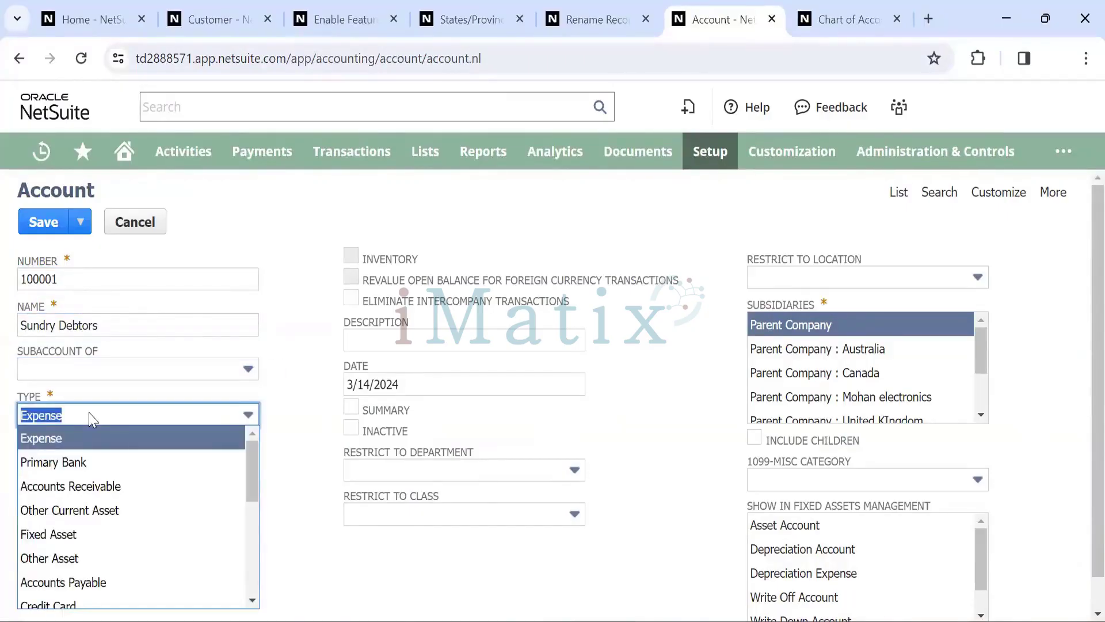
left_click(99, 487)
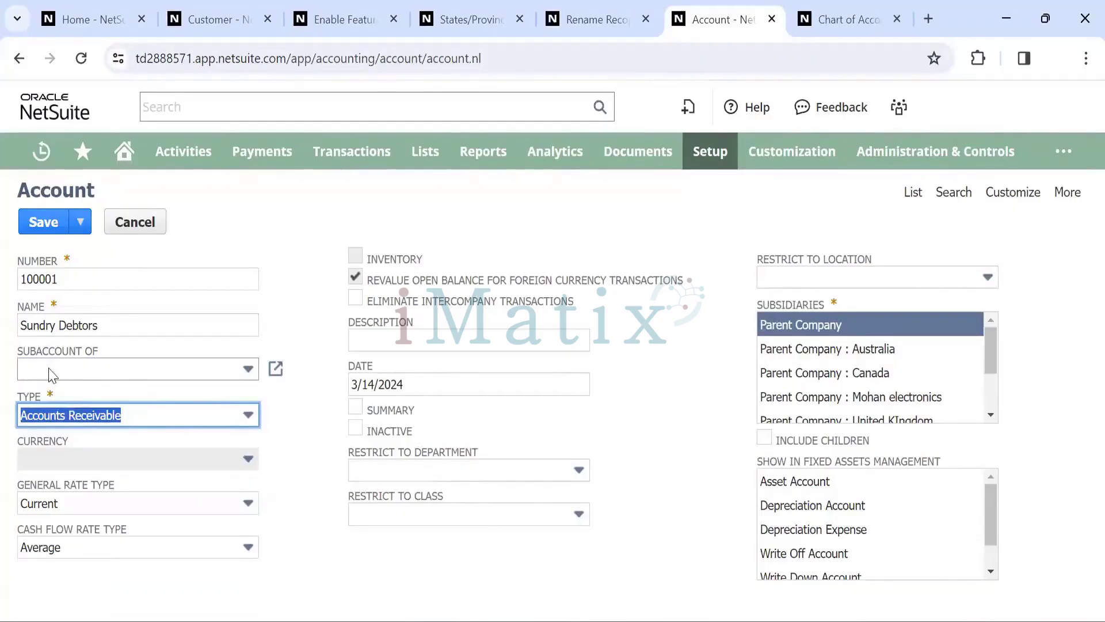
Look through all the available account types from Expense to Statistical, keeping Accounts Receivable as the type
left_click(248, 416)
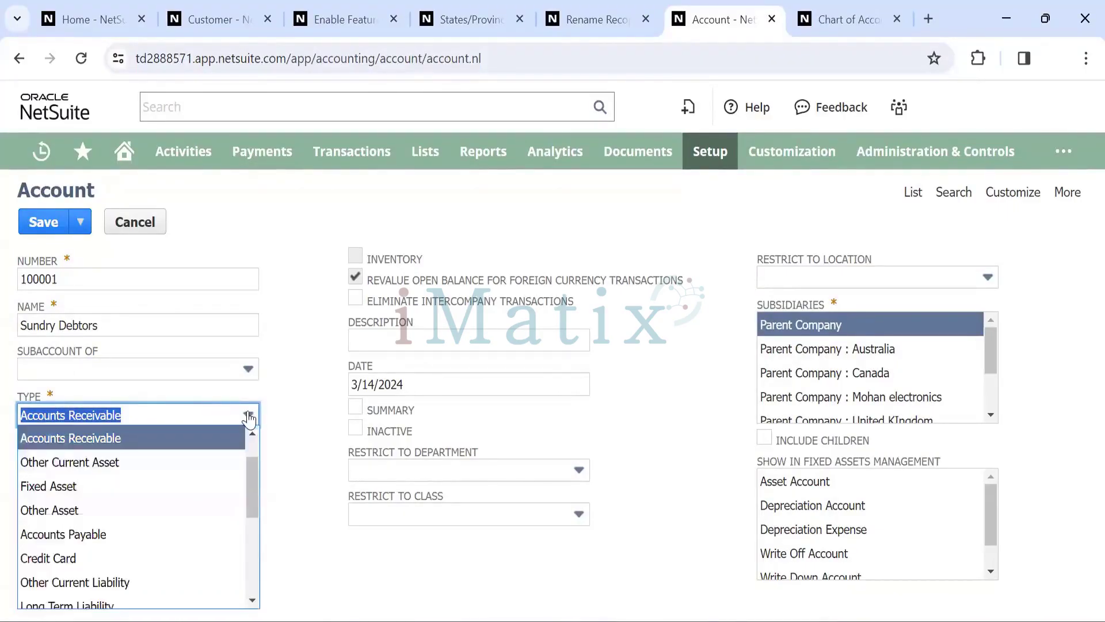
scroll(101, 478, "down", 1)
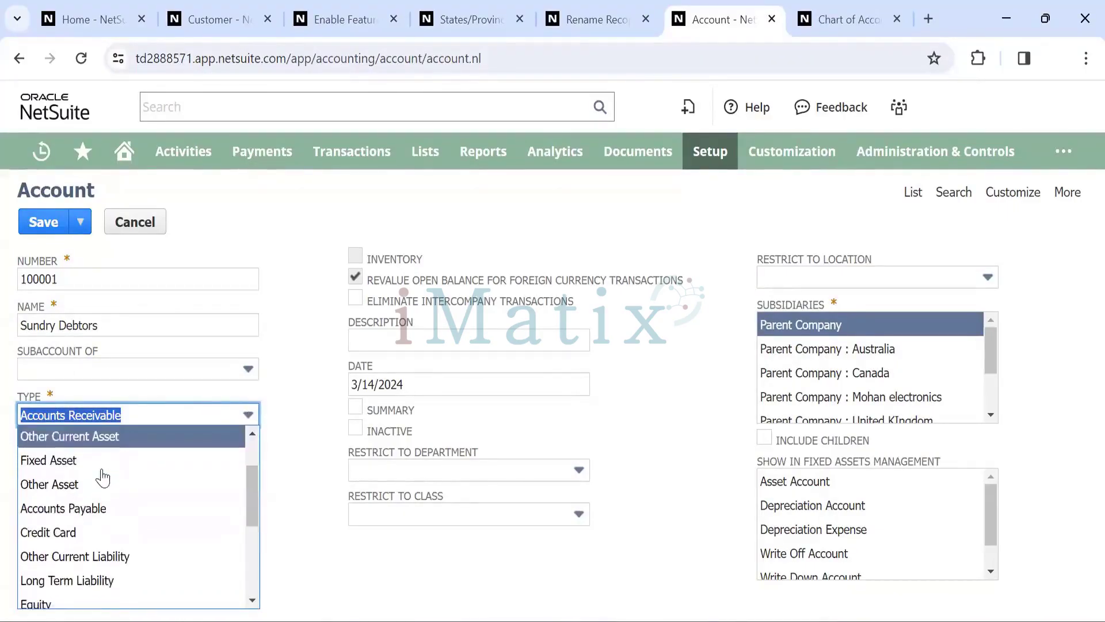
scroll(103, 477, "up", 1)
scroll(102, 477, "down", 5)
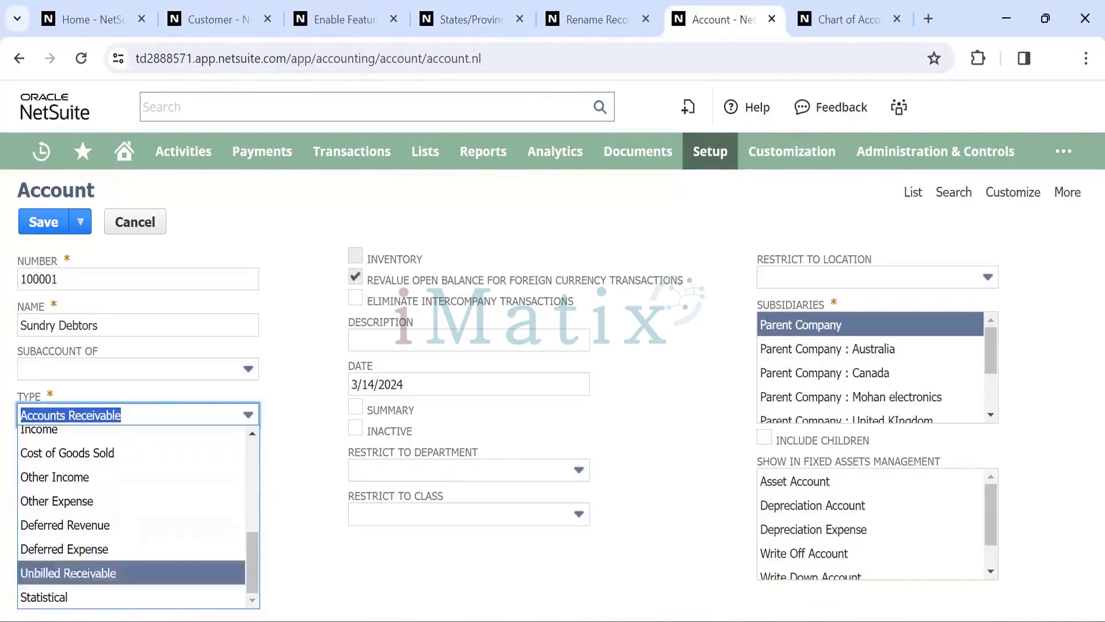
scroll(111, 532, "up", 5)
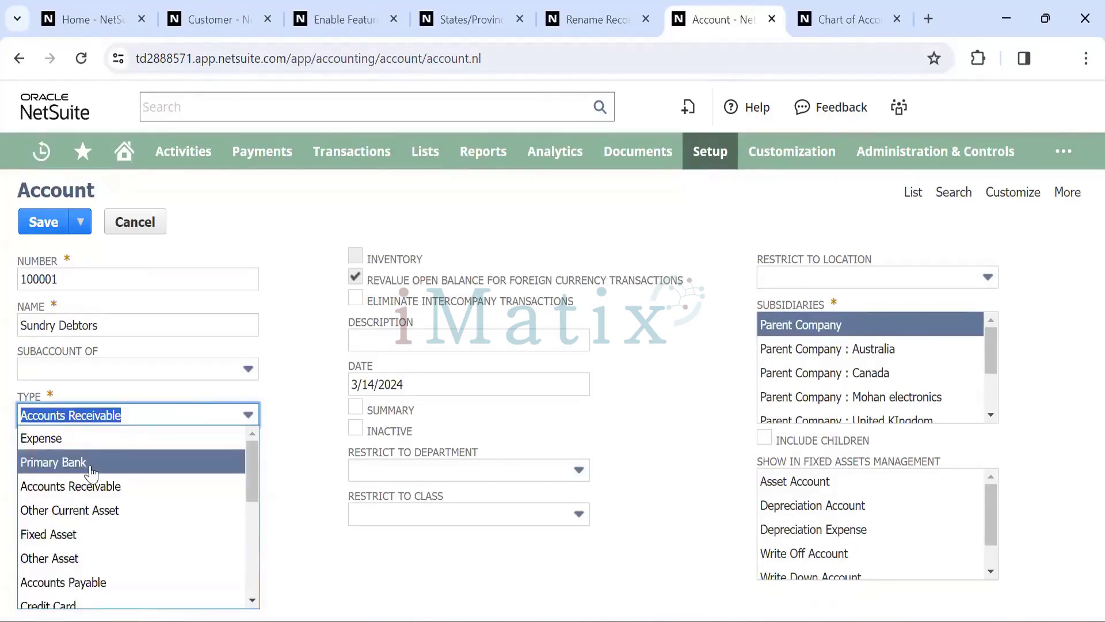
scroll(102, 496, "down", 1)
scroll(102, 496, "down", 2)
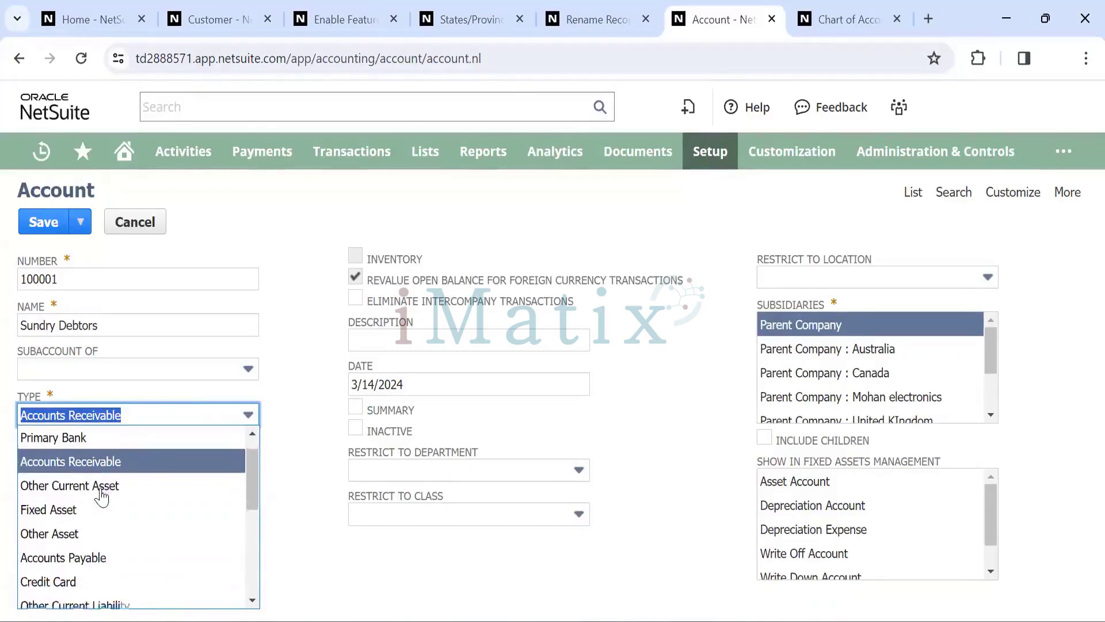
scroll(91, 489, "down", 3)
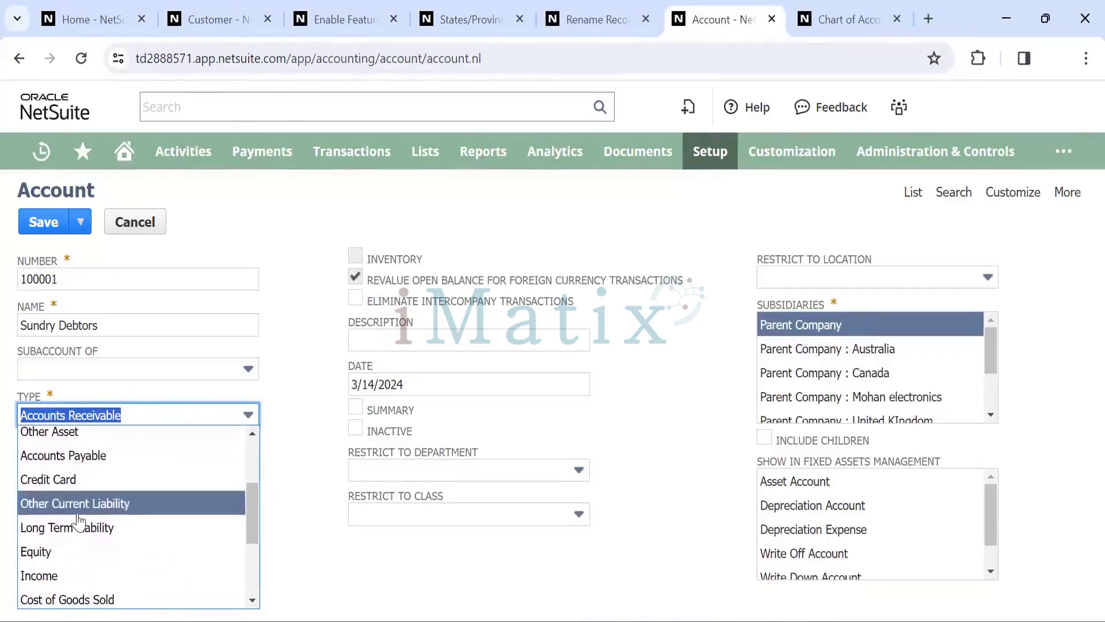
scroll(80, 461, "down", 5)
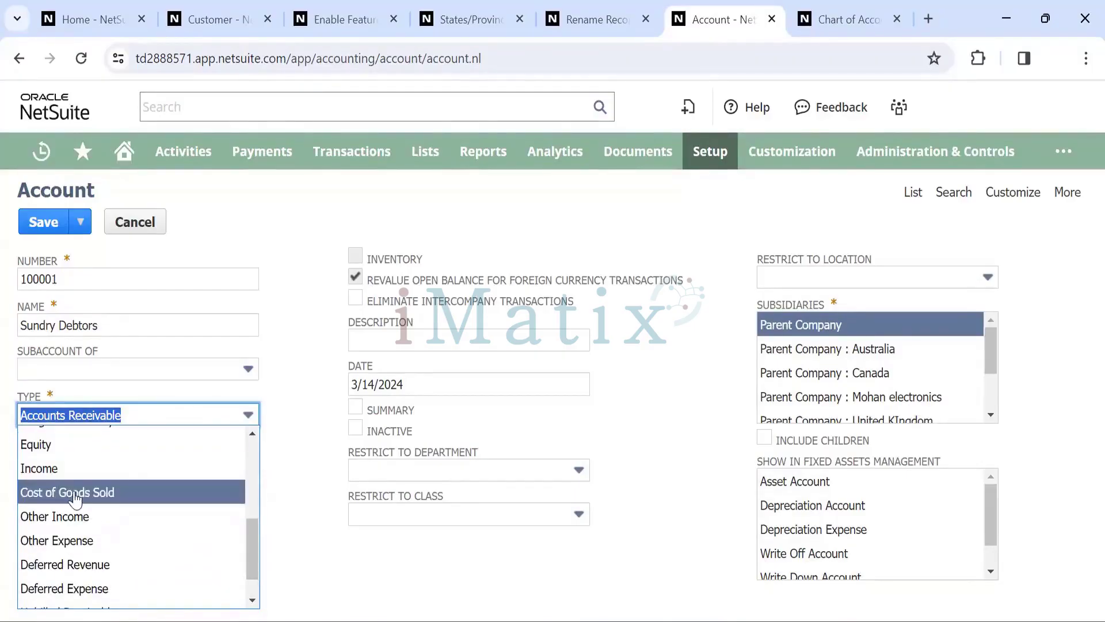
scroll(75, 499, "down", 1)
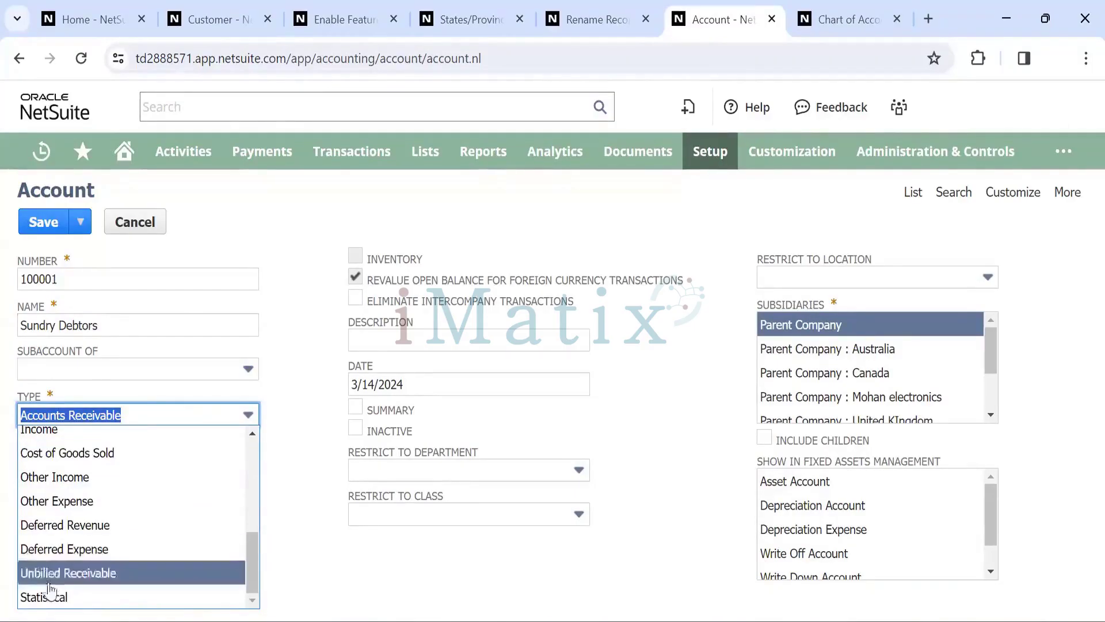
scroll(99, 504, "up", 2)
scroll(74, 465, "up", 3)
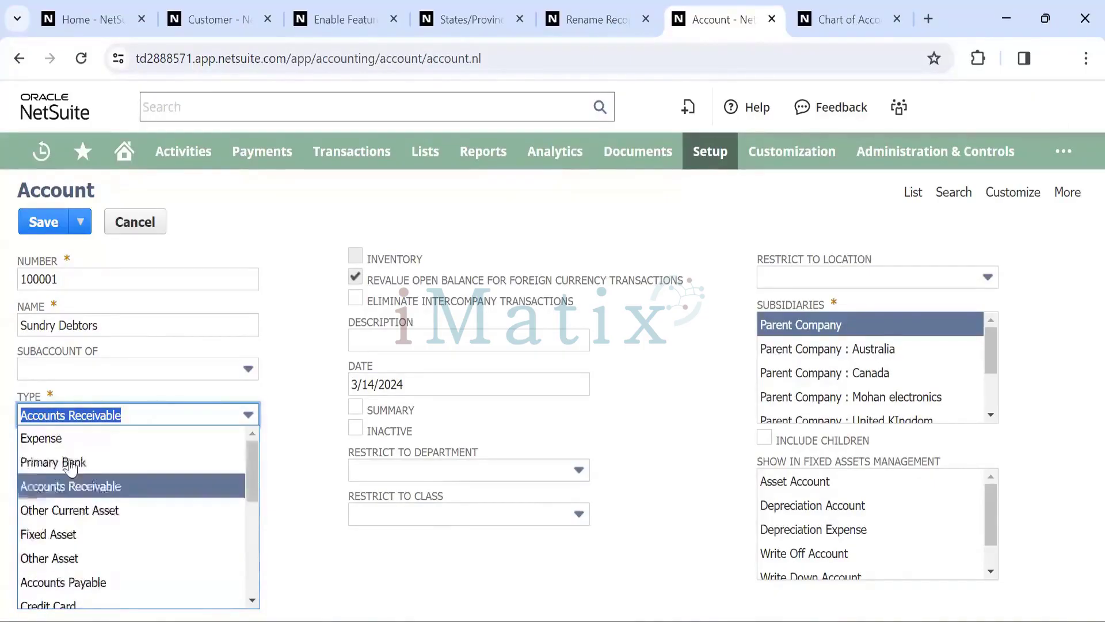
left_click(87, 486)
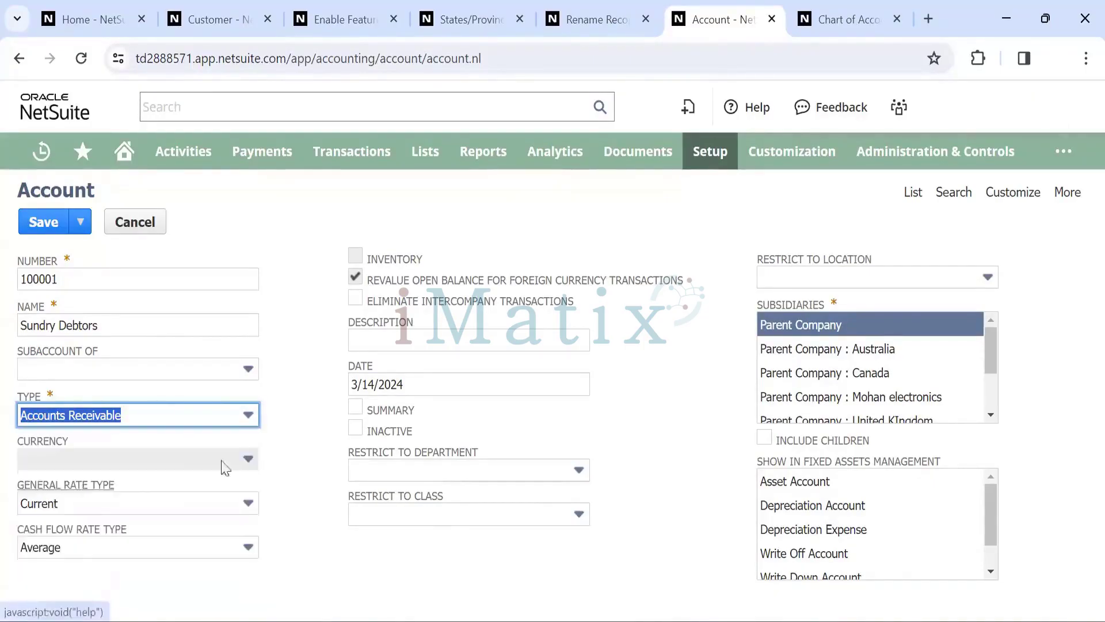
left_click(282, 480)
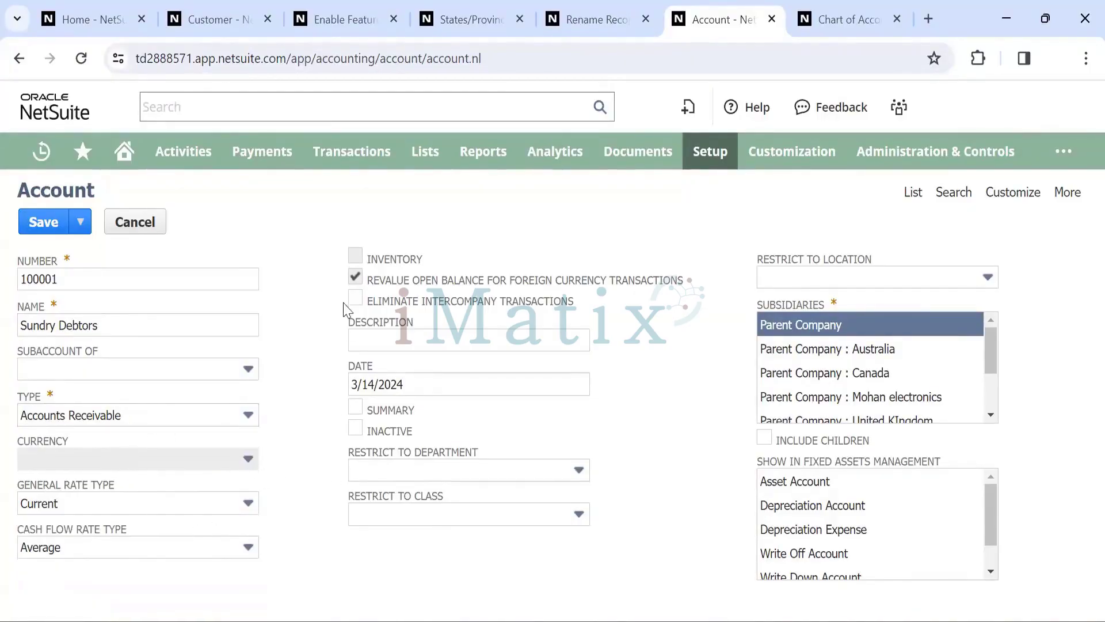
Clear the date of the new Sundry Debtors account
left_click(411, 386)
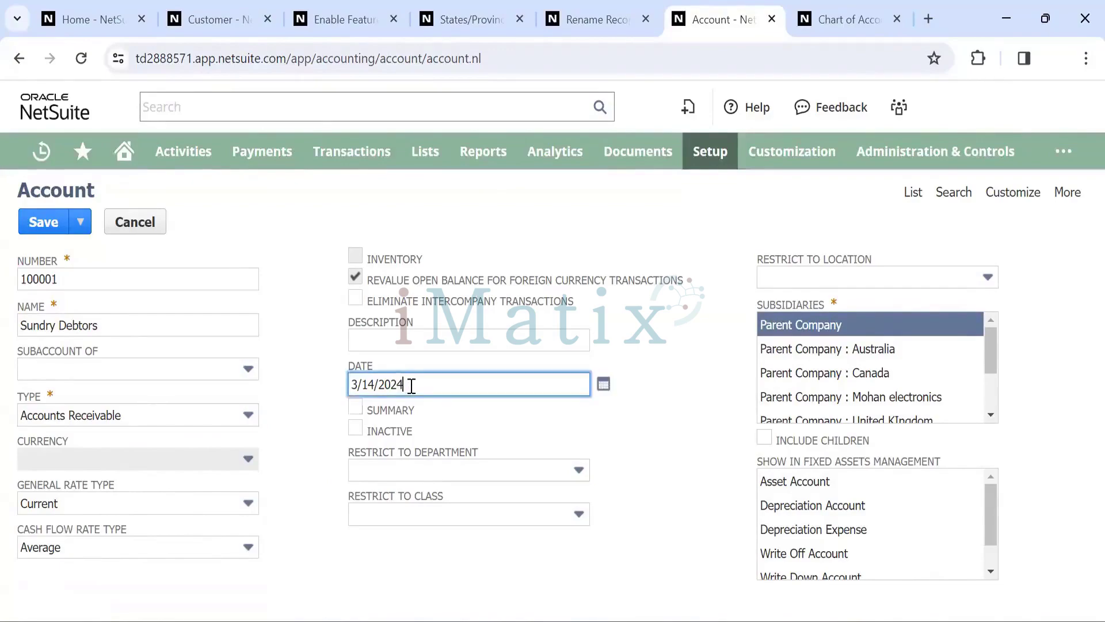
key("BackSpace")
key("BackSpace")
key("BackSpace")
key("BackSpace")
key("BackSpace")
key("BackSpace")
key("BackSpace")
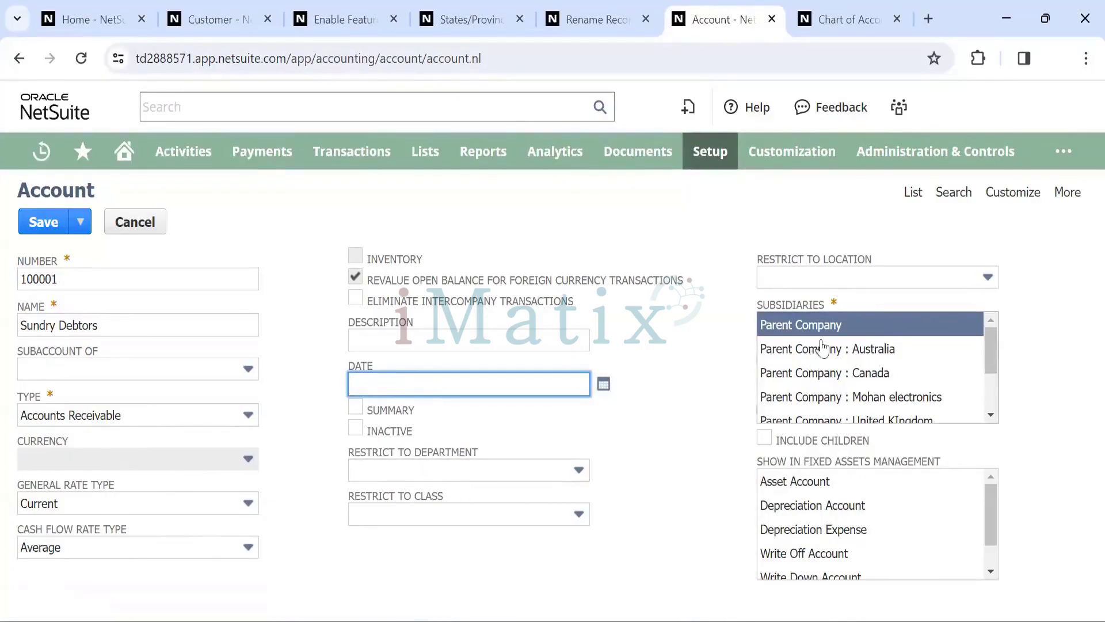
Try Parent Company : Australia as the account's subsidiary, then set it back to Parent Company with its children included
scroll(794, 330, "down", 3)
scroll(794, 330, "up", 3)
scroll(794, 330, "down", 1)
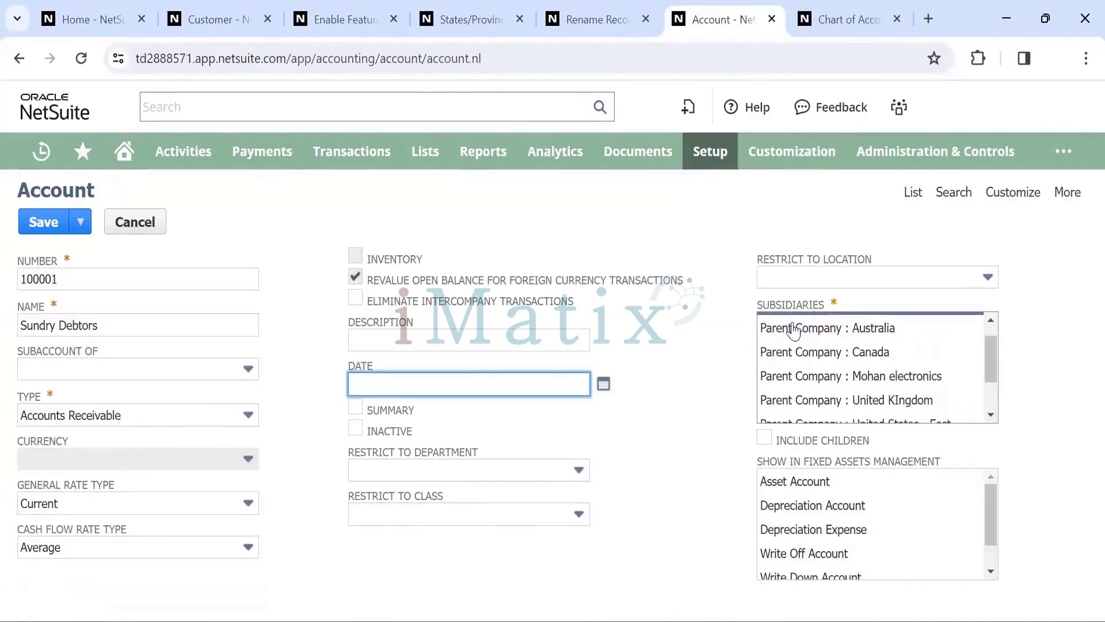
scroll(793, 330, "up", 1)
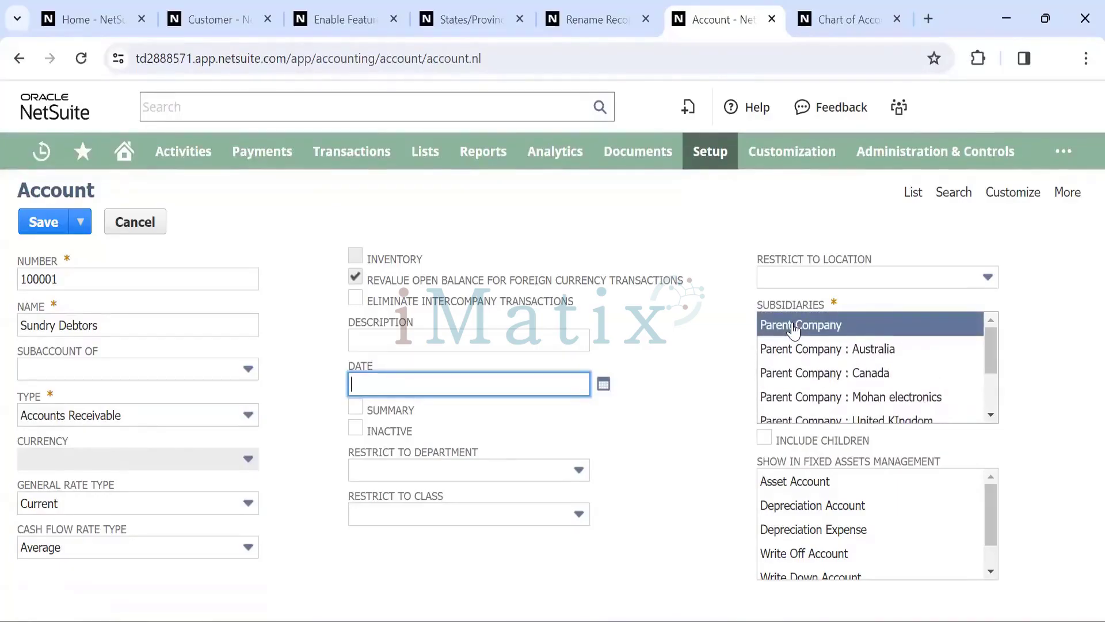
scroll(793, 330, "down", 1)
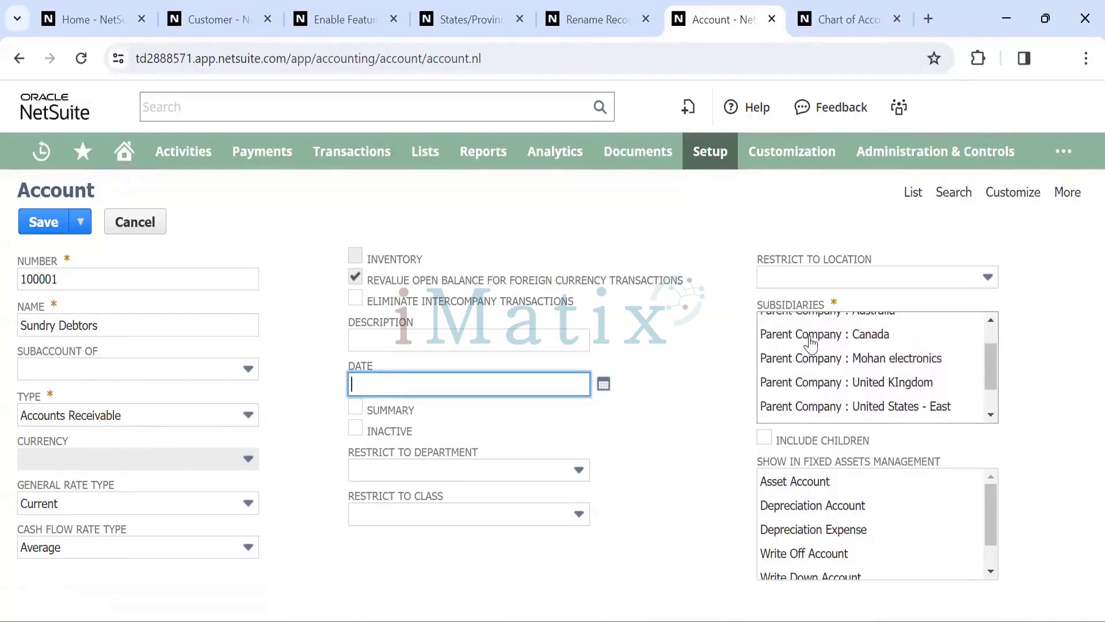
scroll(829, 345, "up", 1)
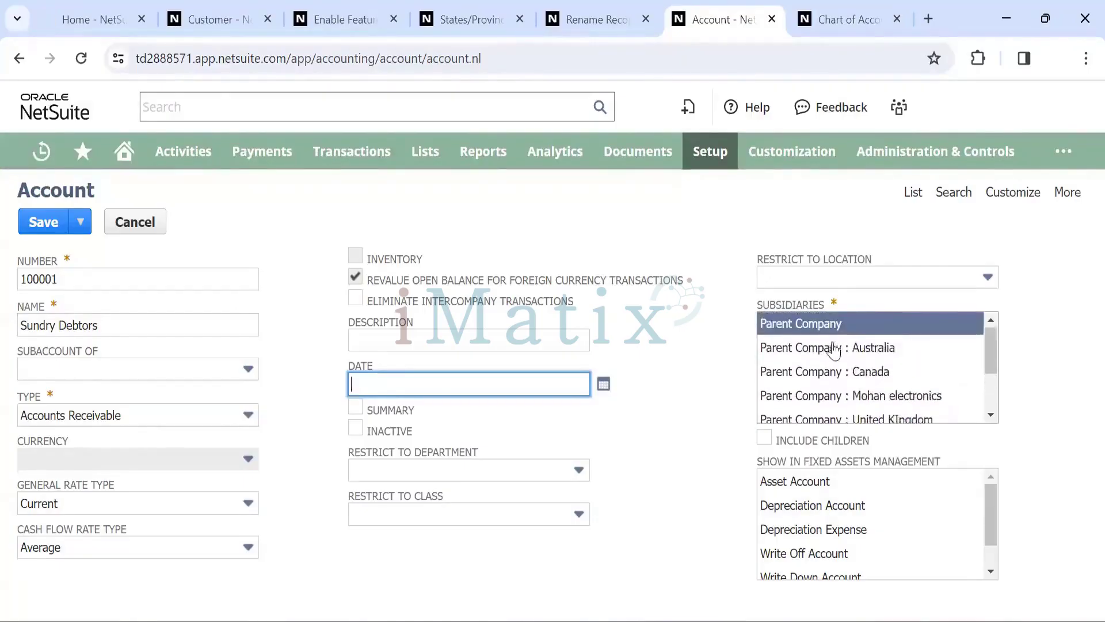
left_click(839, 351)
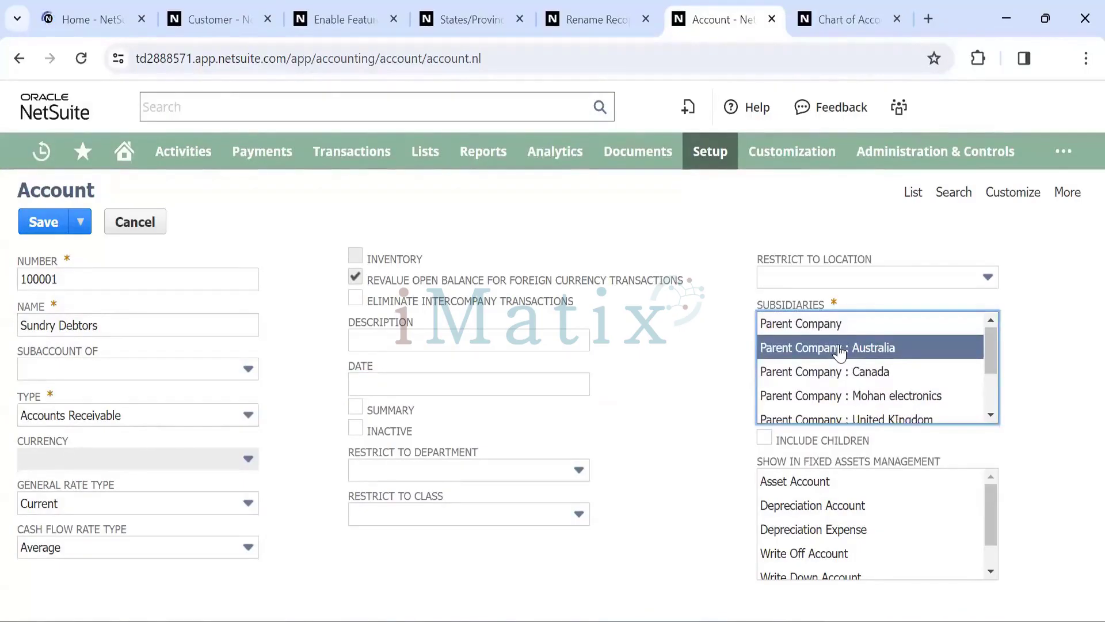
left_click(790, 326)
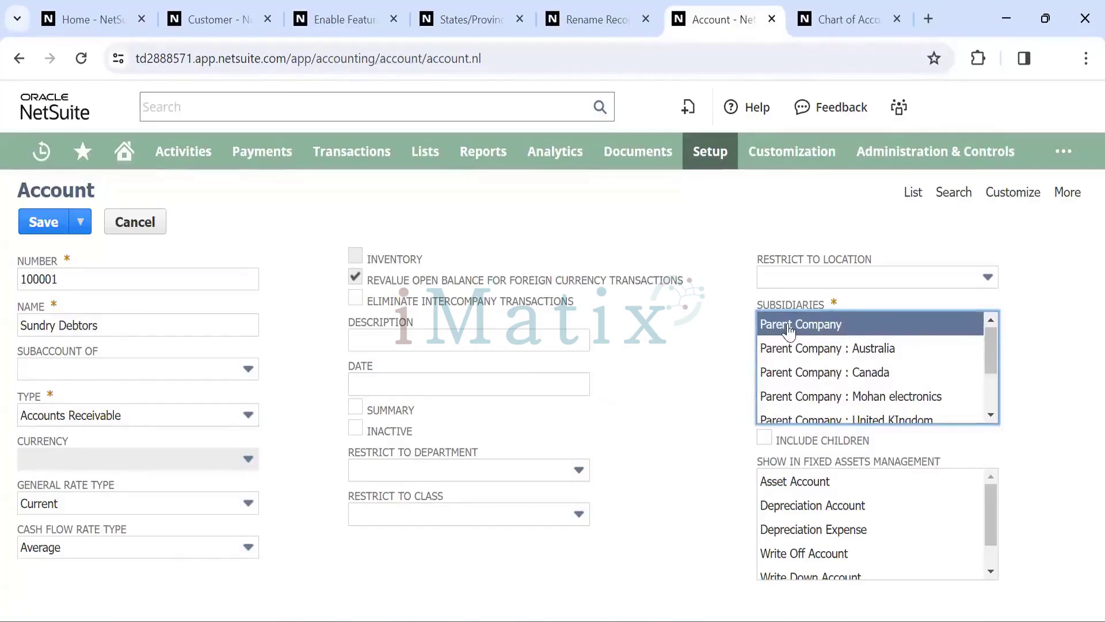
left_click(765, 438)
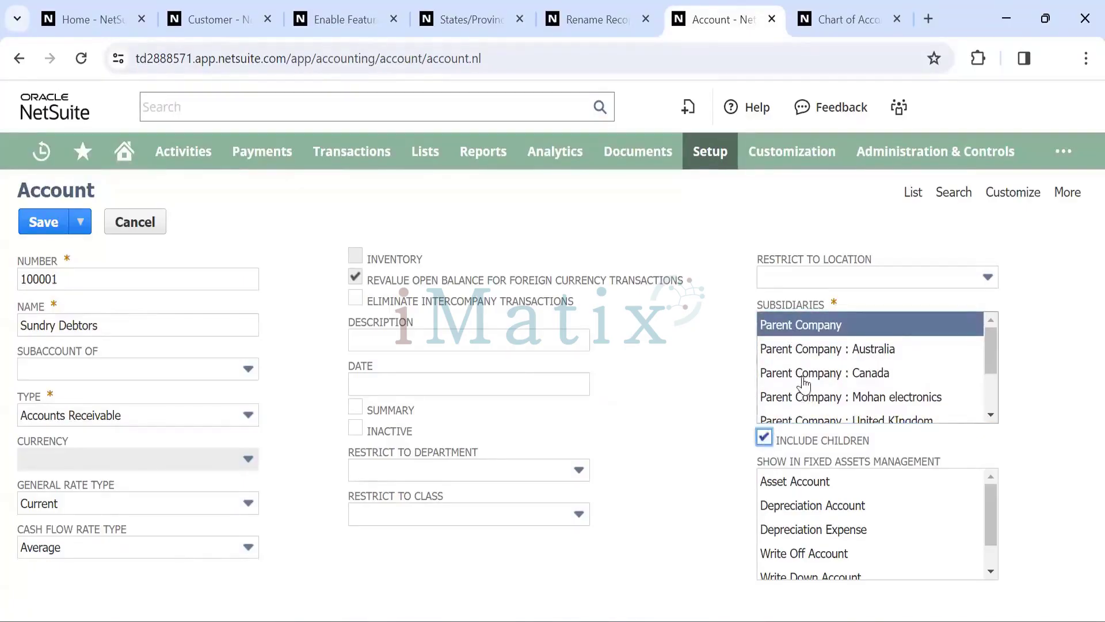
scroll(805, 384, "down", 2)
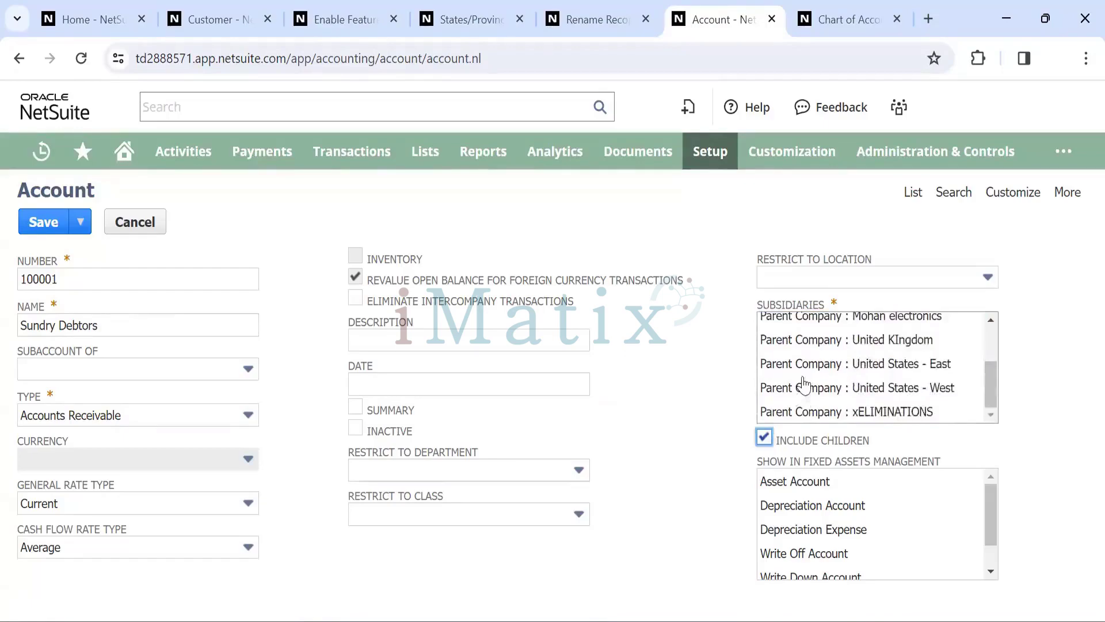
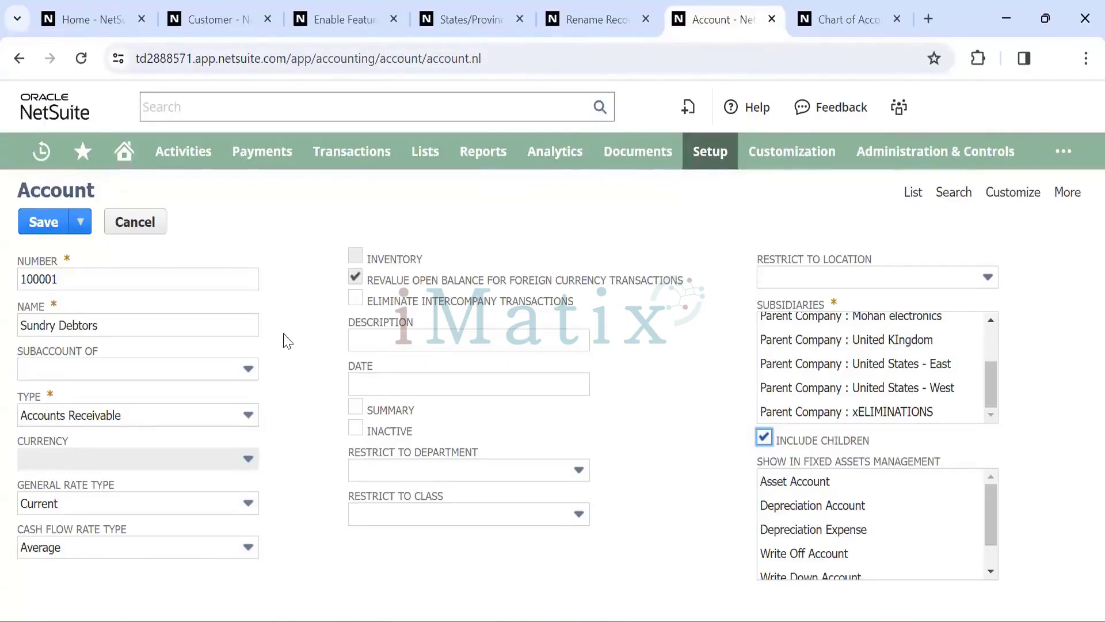
Try the Primary Bank type for the Sundry Debtors account, then set the type back to Accounts Receivable
left_click(141, 415)
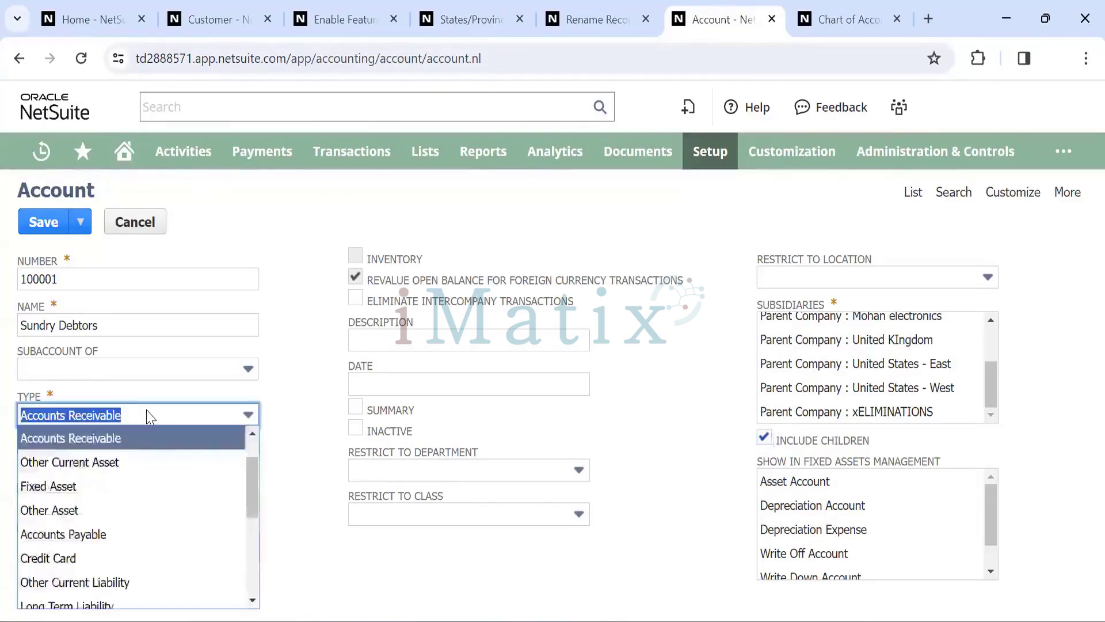
scroll(112, 501, "down", 4)
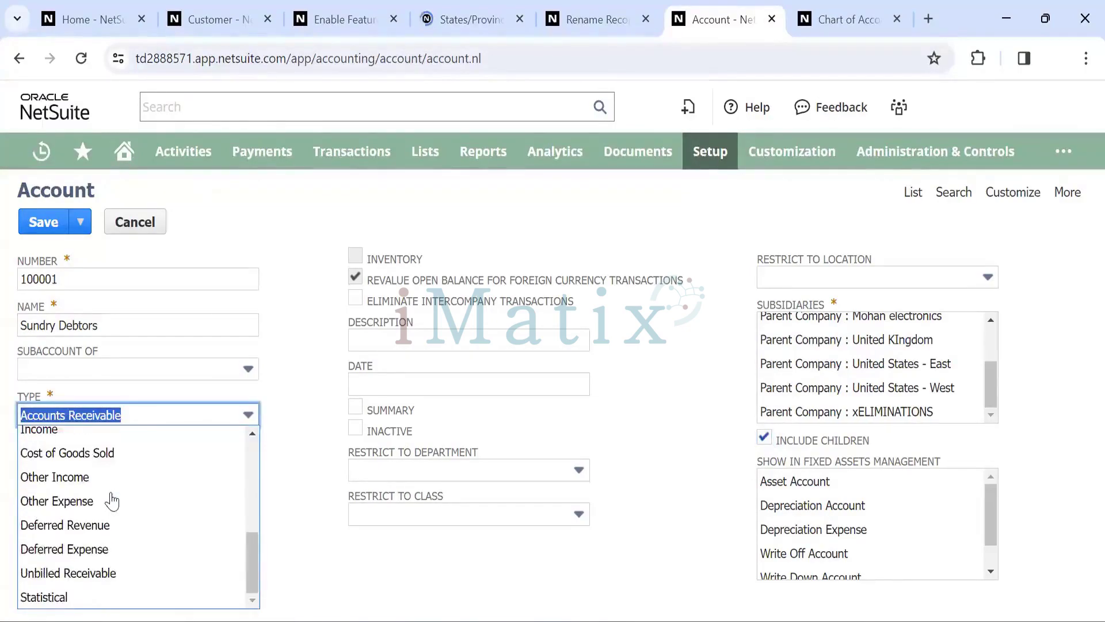
scroll(112, 500, "up", 5)
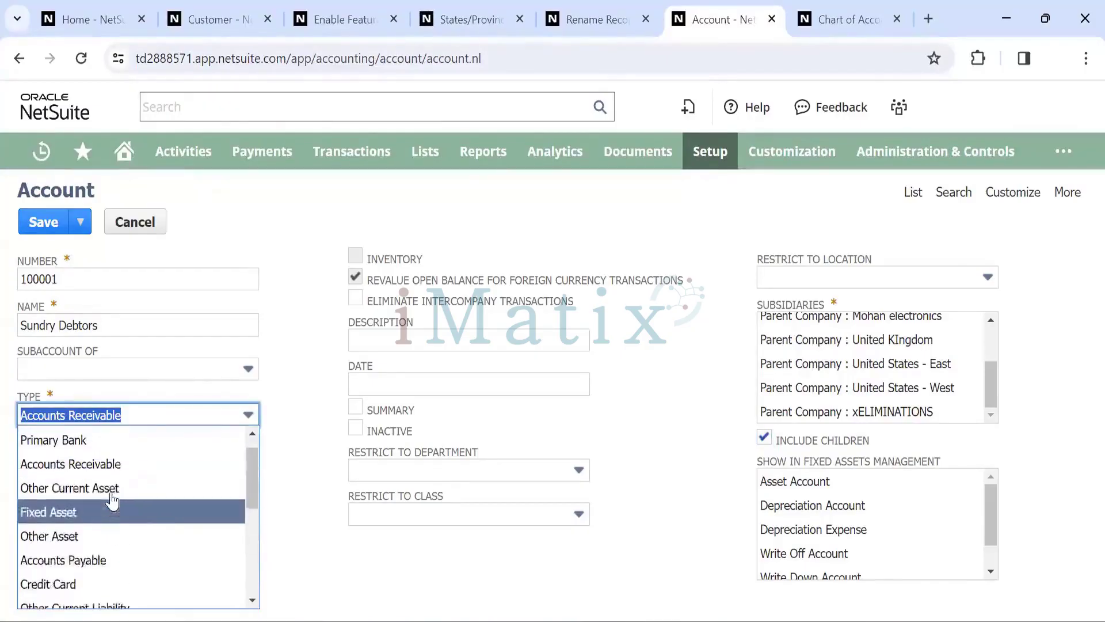
scroll(113, 500, "up", 1)
left_click(87, 465)
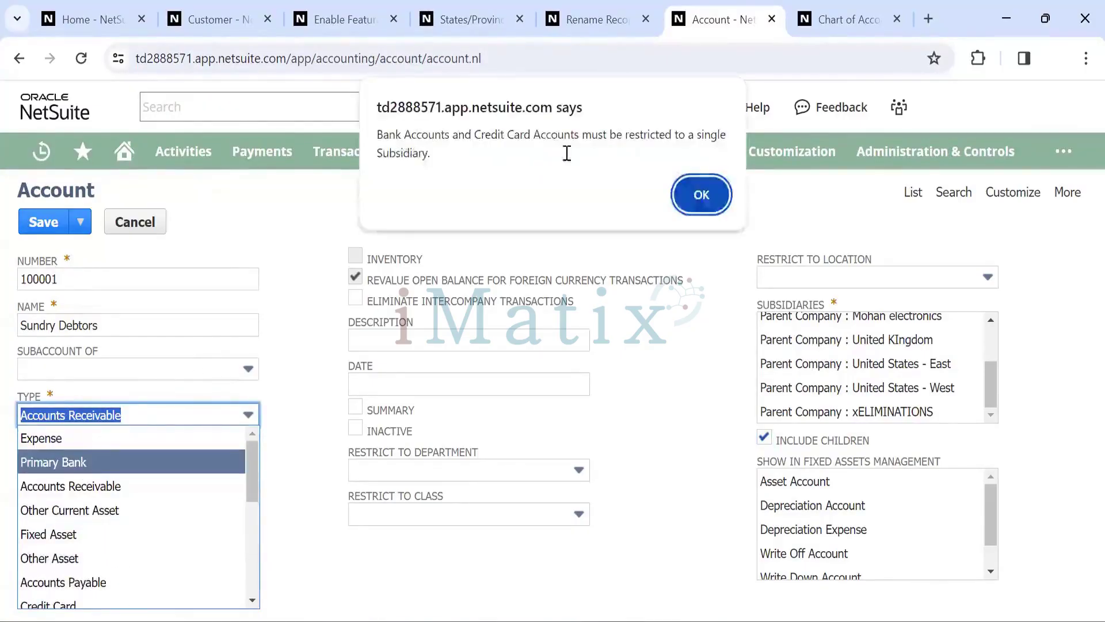
left_click(700, 193)
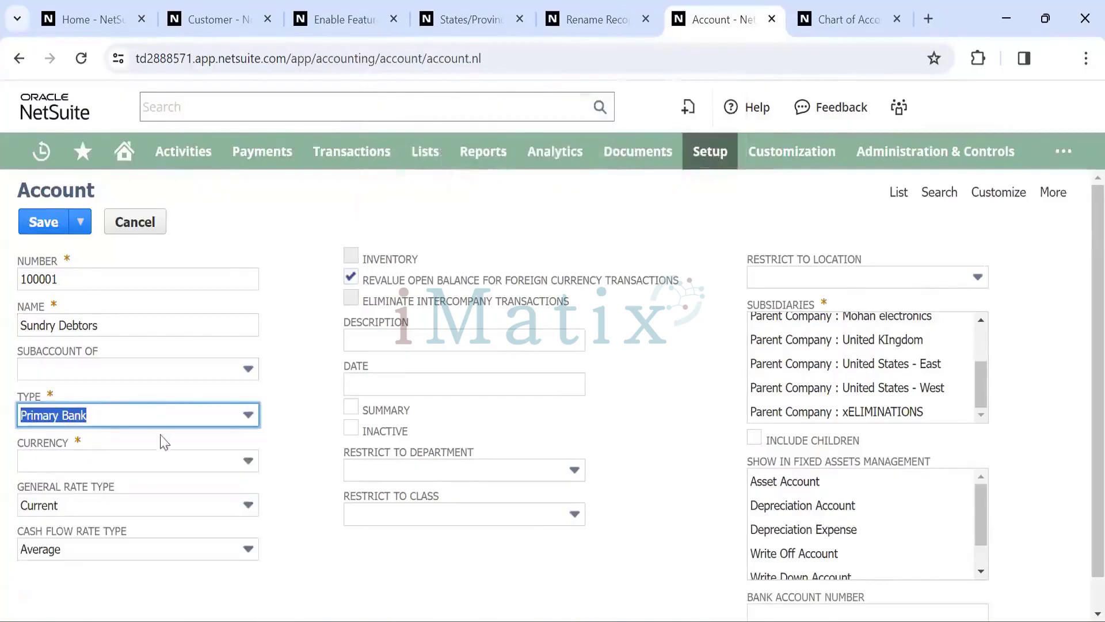
left_click(204, 417)
left_click(128, 467)
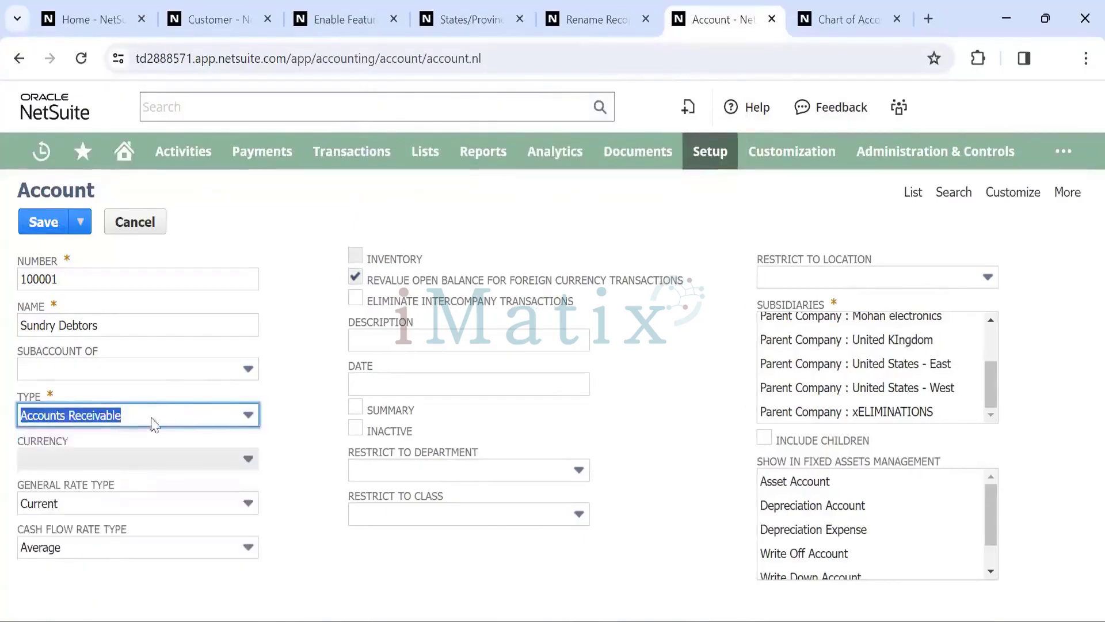
Try including children for Parent Company : United States - East under the Primary Bank type, then restore the Accounts Receivable type
left_click(193, 425)
scroll(141, 475, "up", 2)
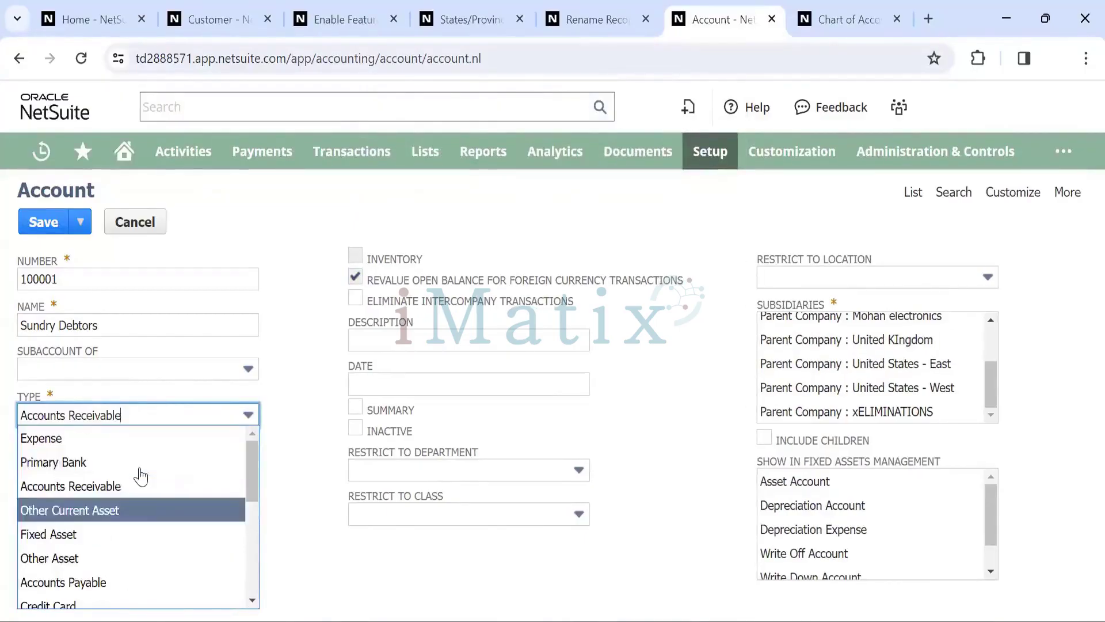
left_click(115, 462)
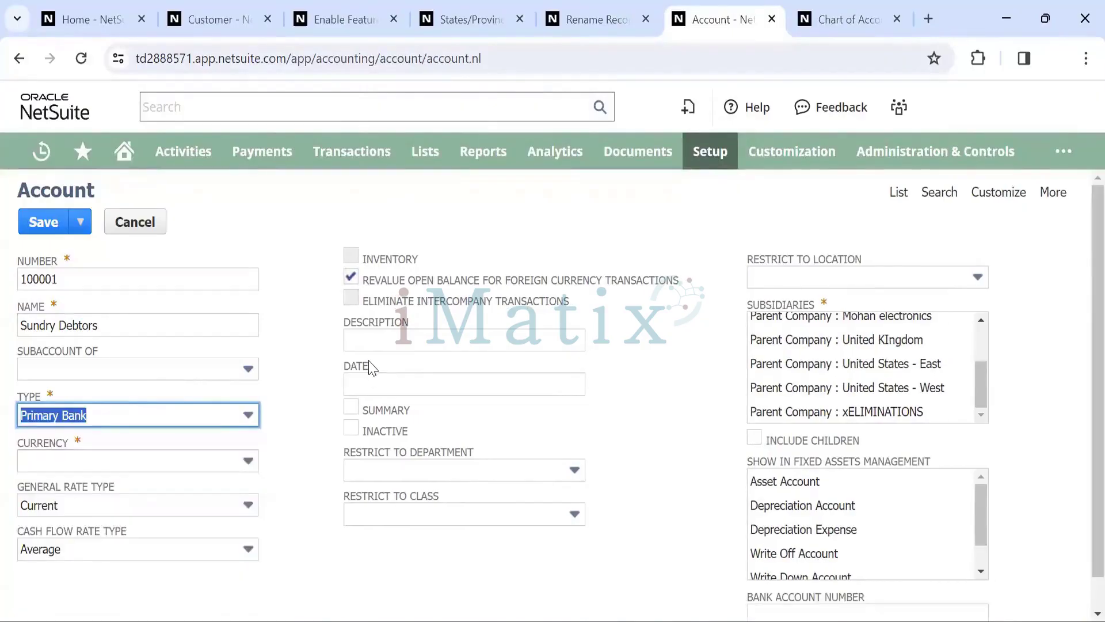
left_click(817, 365)
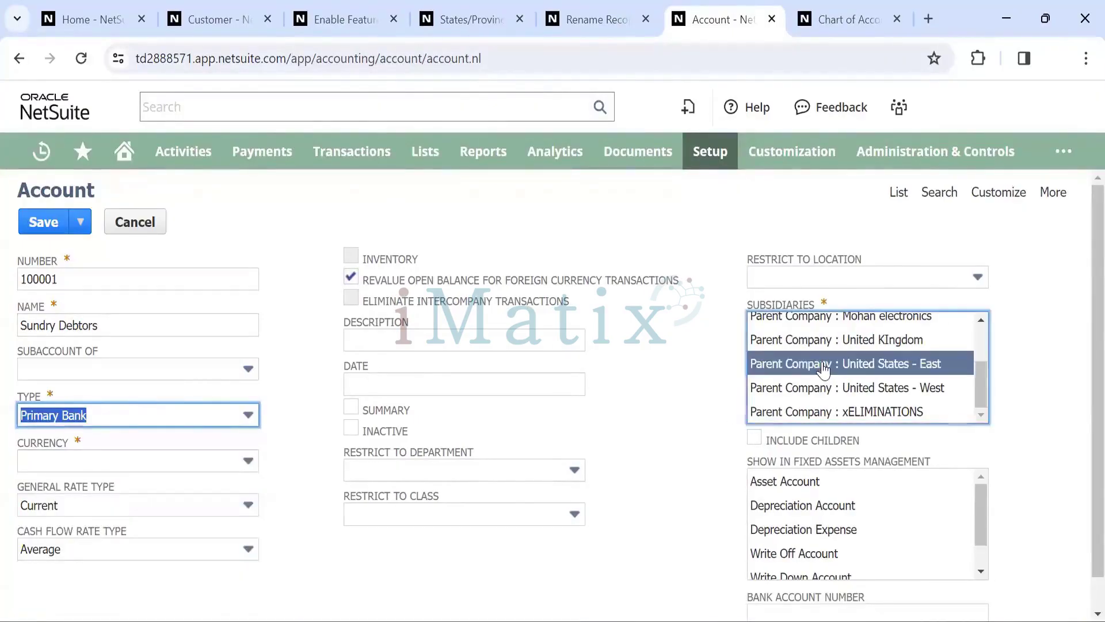
left_click(754, 438)
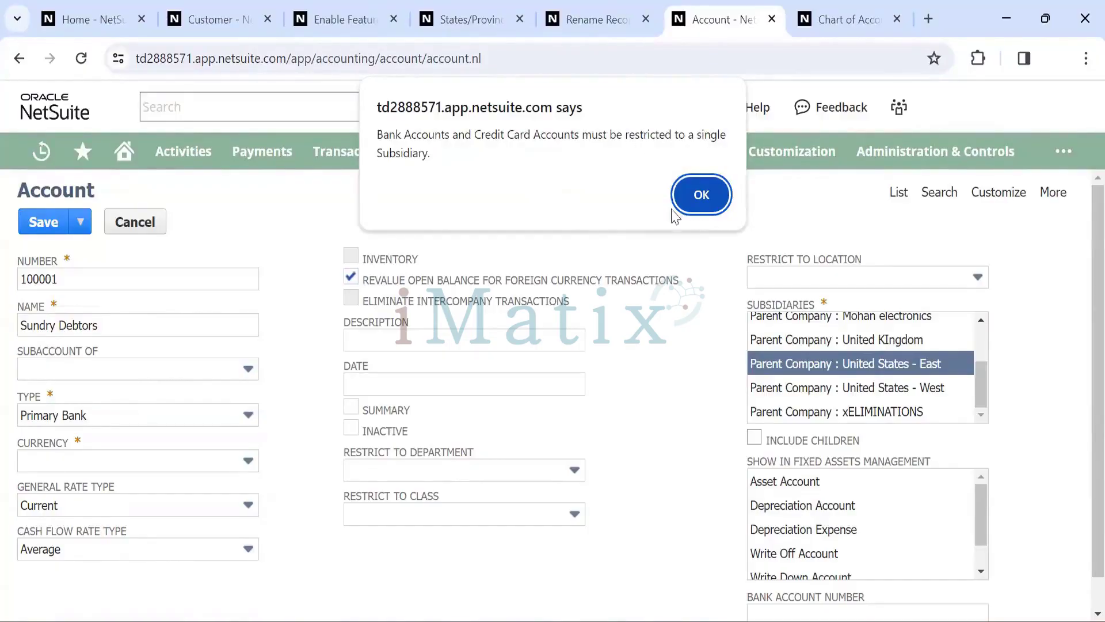
left_click(701, 196)
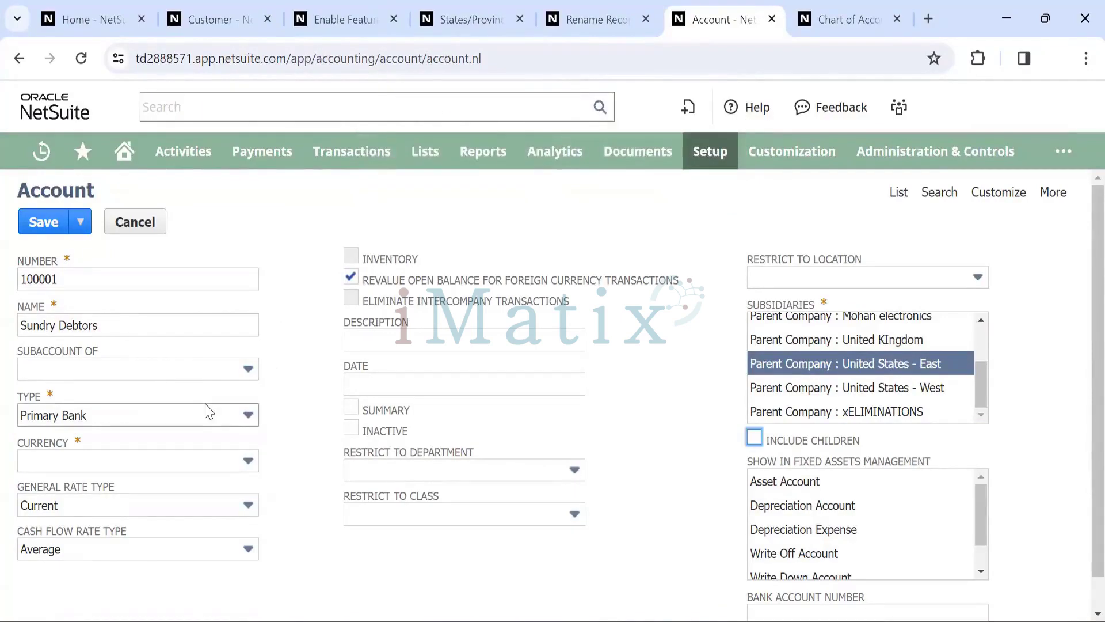
left_click(216, 415)
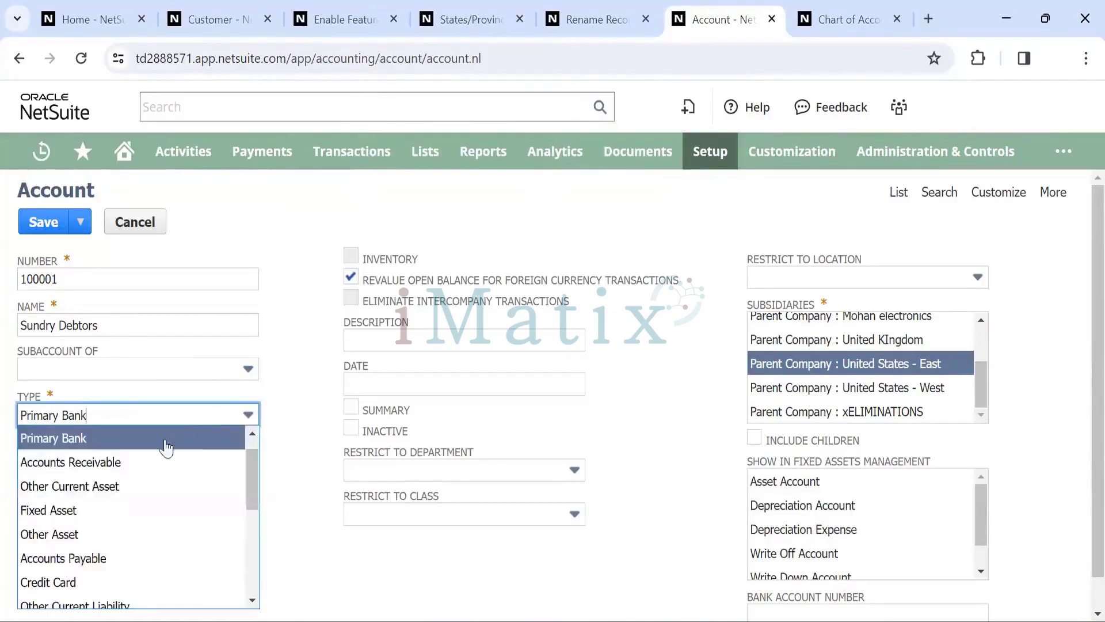
left_click(159, 461)
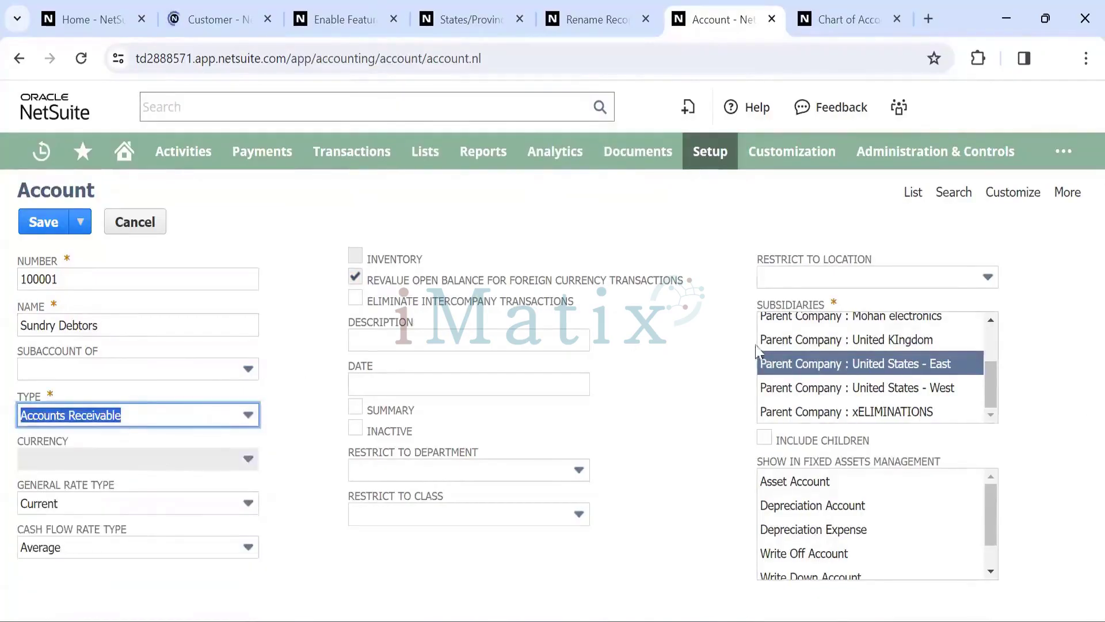
Assign the Sundry Debtors account to Parent Company with its children included and save the account
scroll(803, 356, "up", 3)
left_click(800, 325)
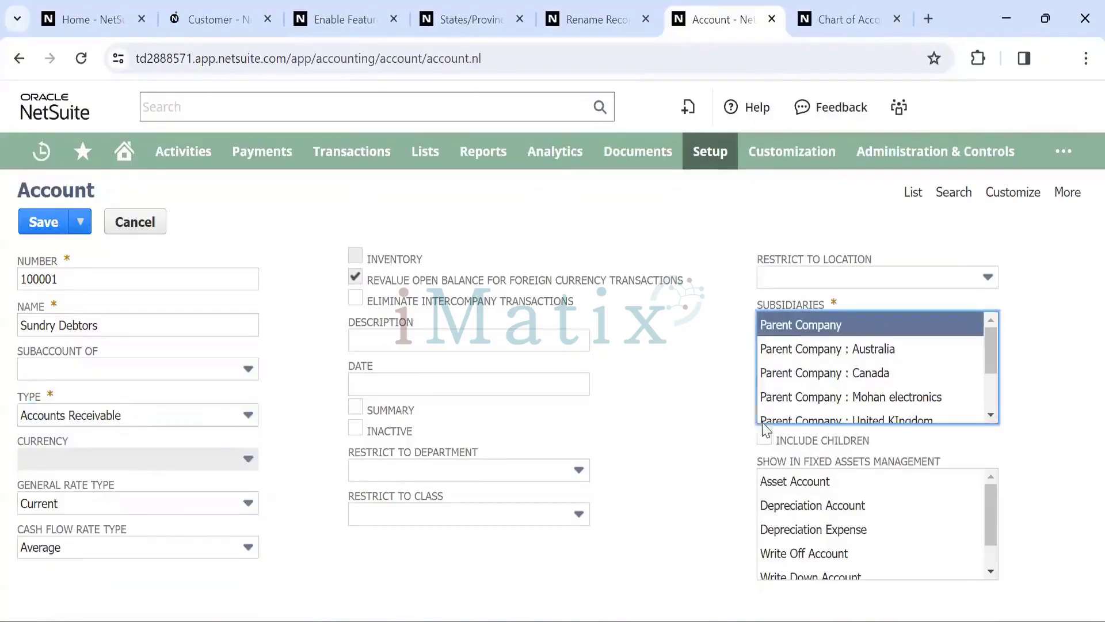
left_click(764, 438)
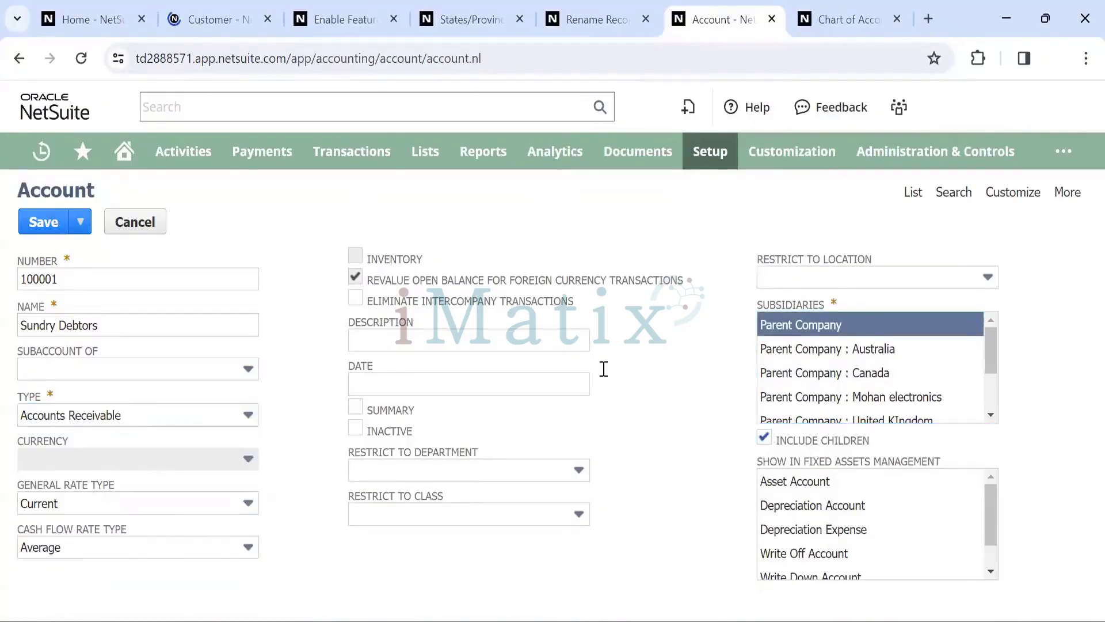
left_click(40, 224)
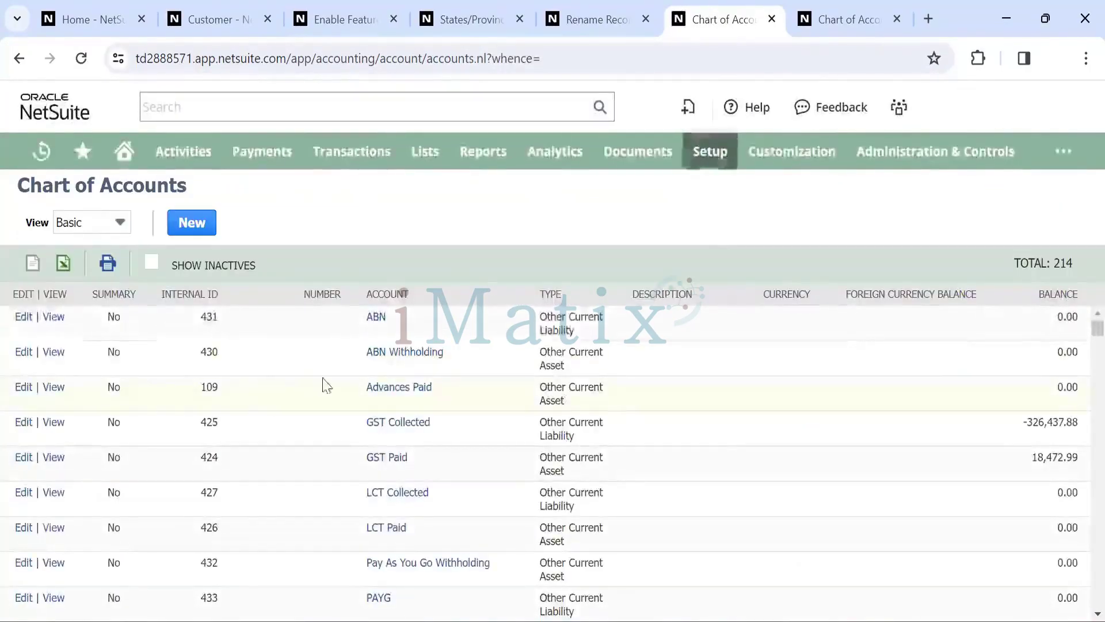
Search the Chart of Accounts page for "sundry de" to locate the new account
key("ctrl+f")
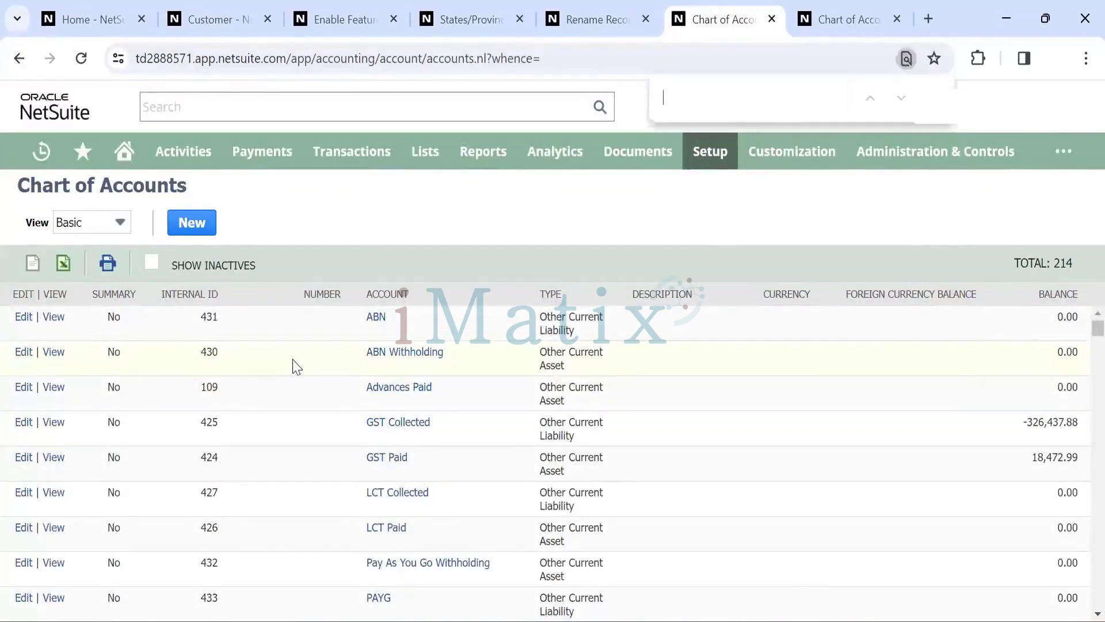
type("sundry de")
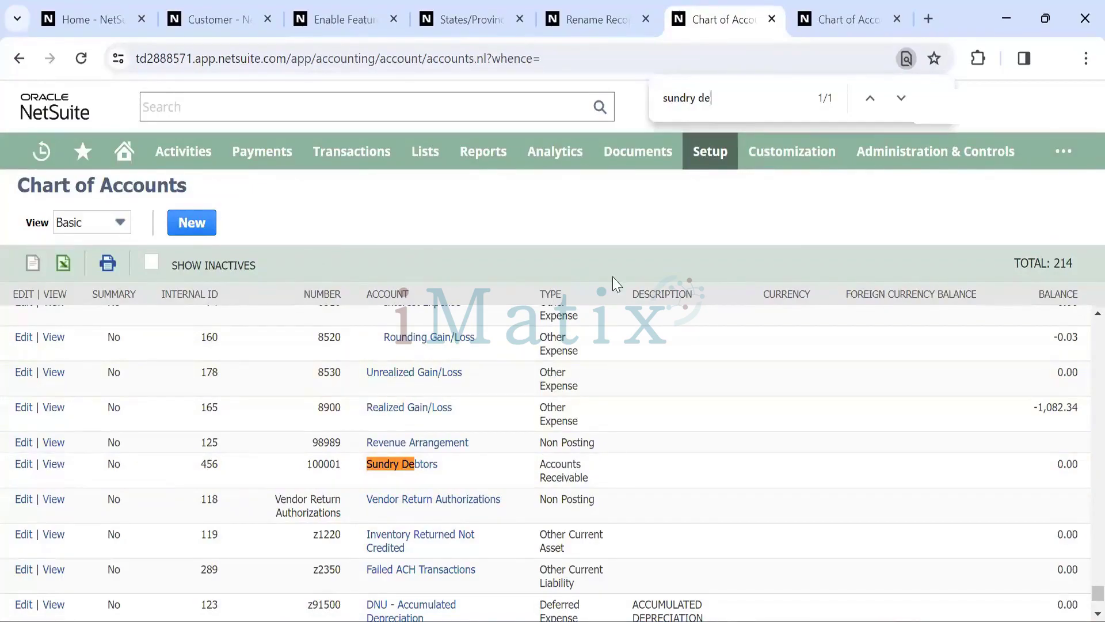
Close the duplicate Chart of Accounts page and check the account type names in Rename Records/Transactions before returning to the accounts list
left_click(852, 7)
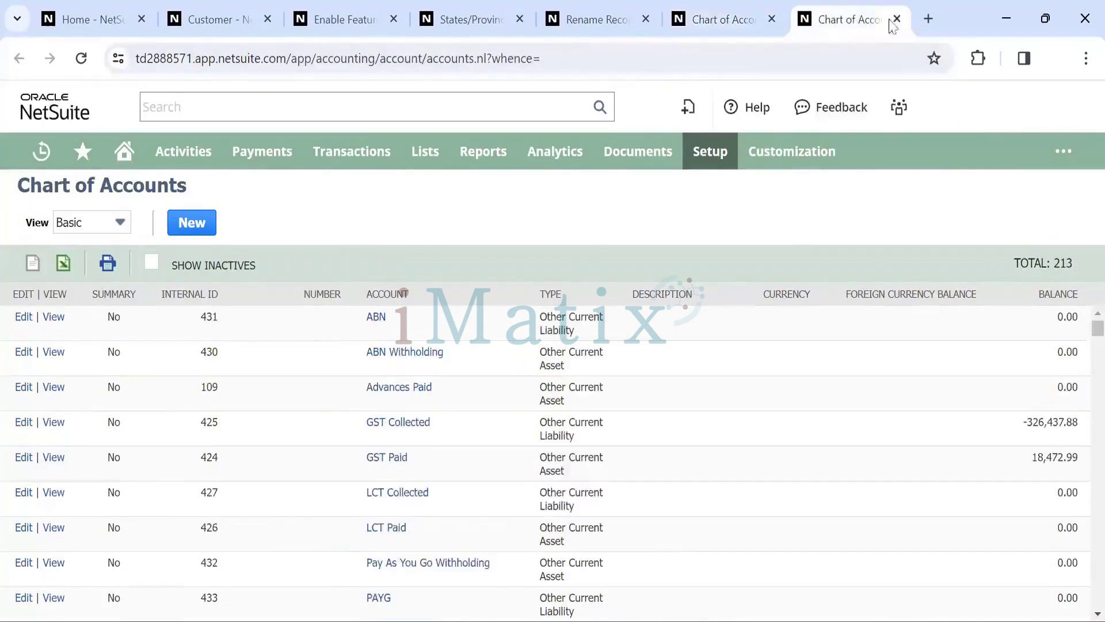
left_click(897, 19)
left_click(692, 11)
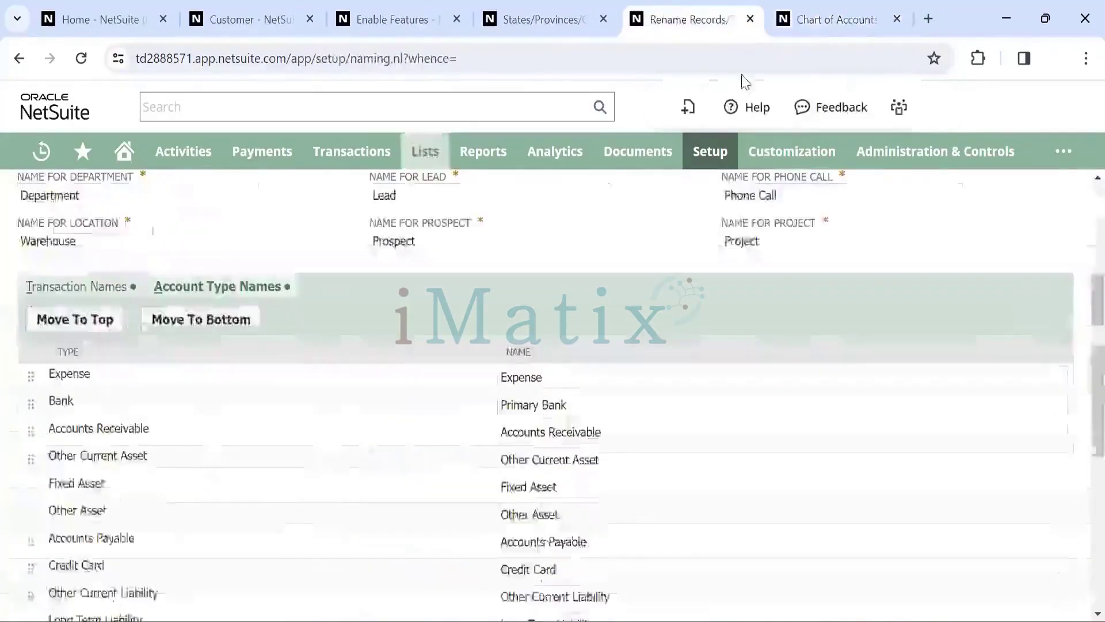
left_click(801, 23)
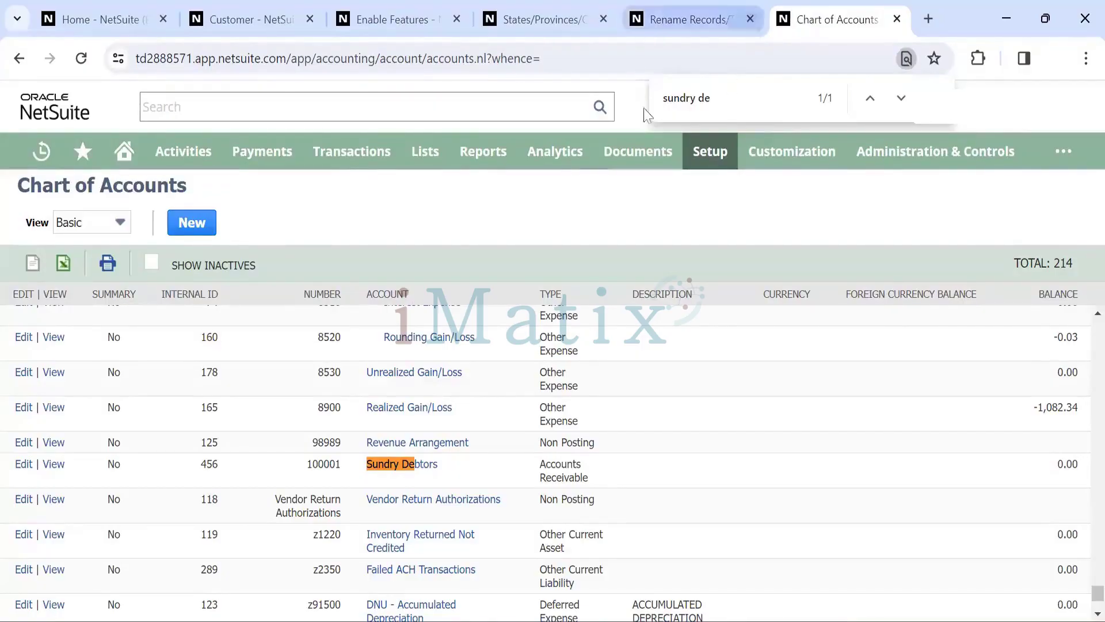
Go back from the Sundry Debtors entry through the Chart of Accounts to the Cash account numbered 1000
scroll(224, 460, "down", 2)
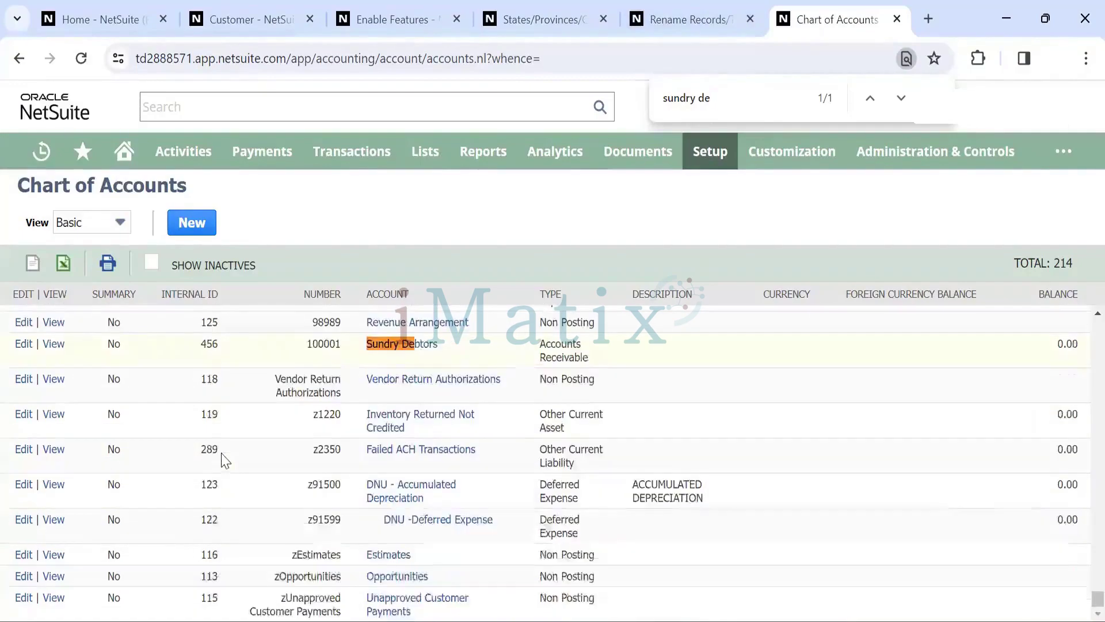
scroll(256, 446, "up", 20)
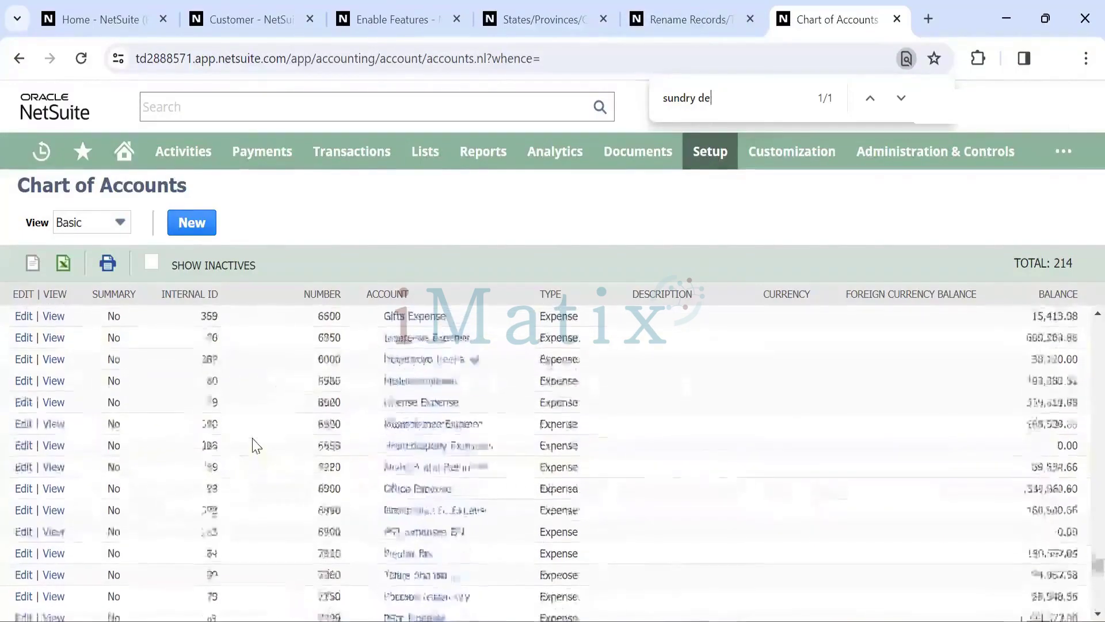
scroll(256, 446, "up", 15)
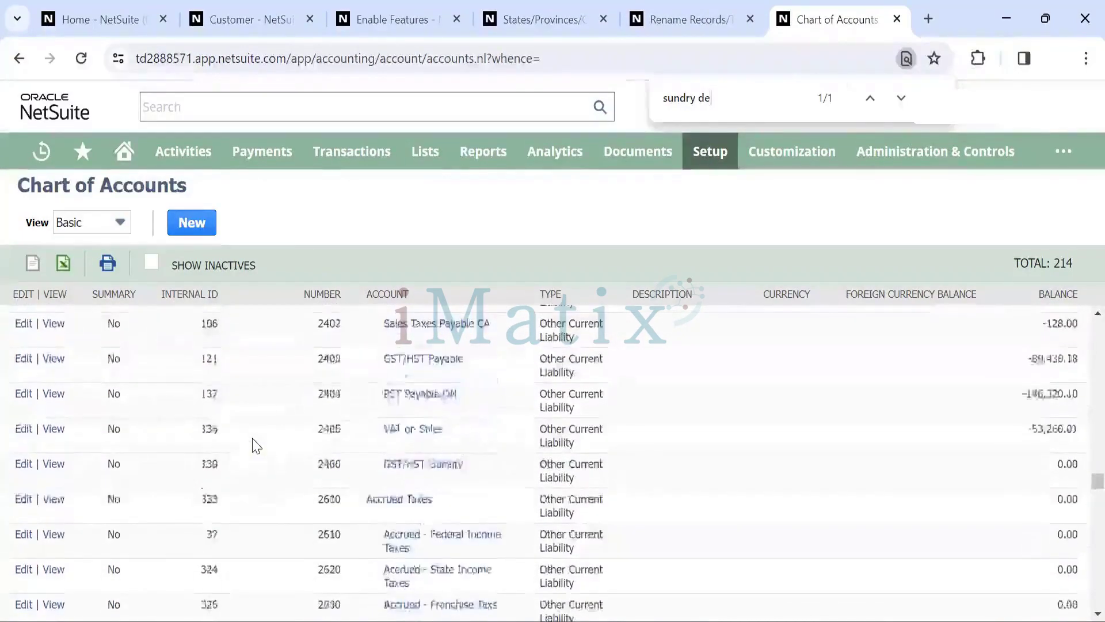
scroll(256, 446, "up", 15)
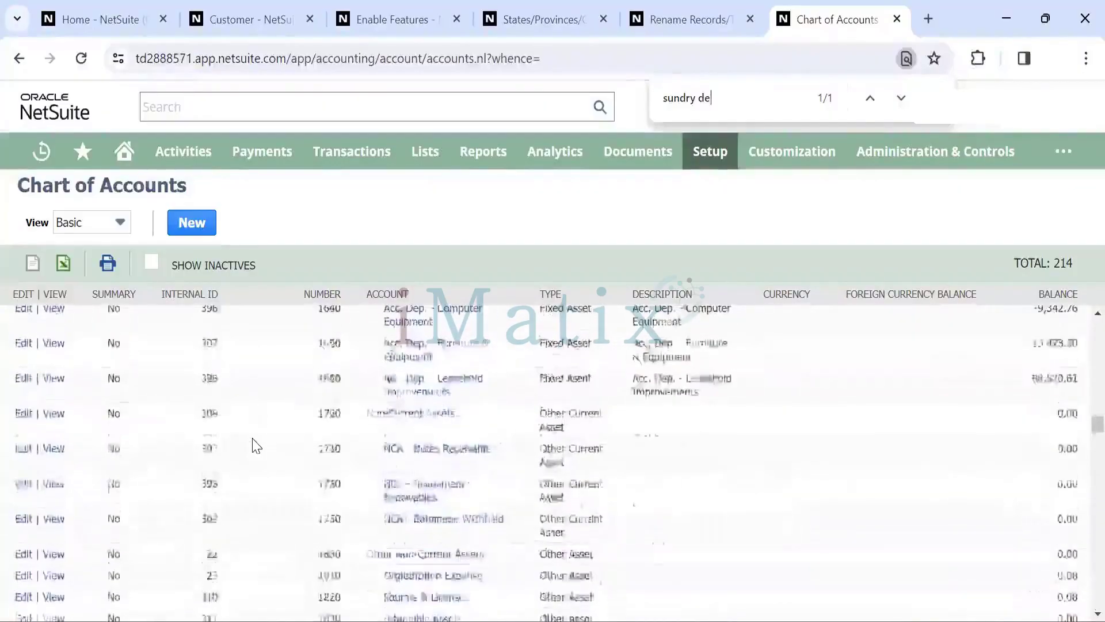
scroll(256, 446, "up", 5)
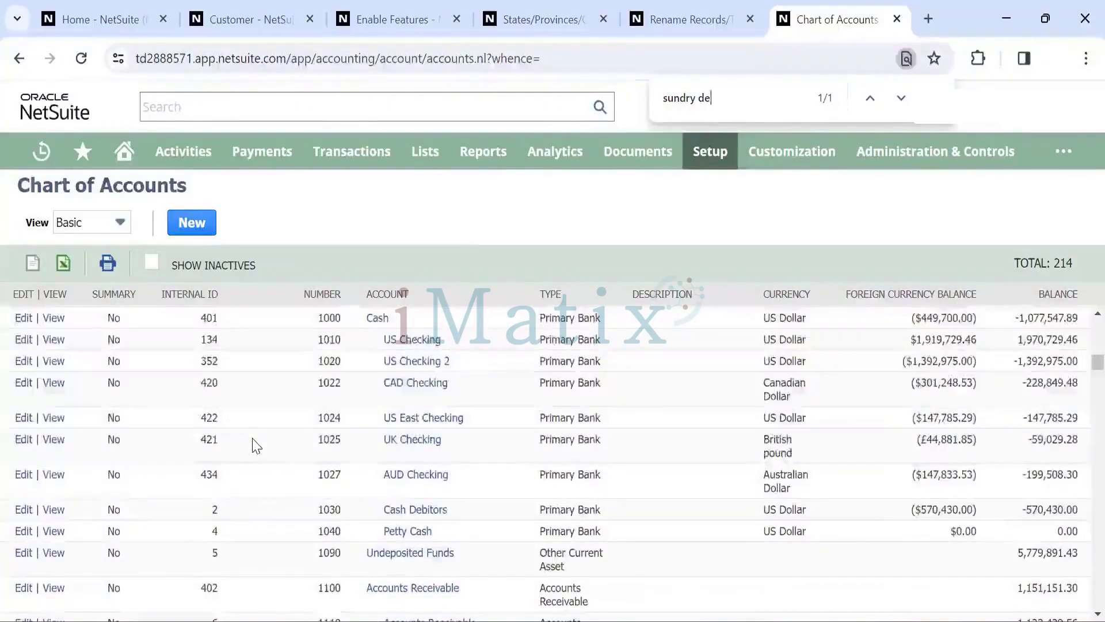
scroll(256, 446, "up", 2)
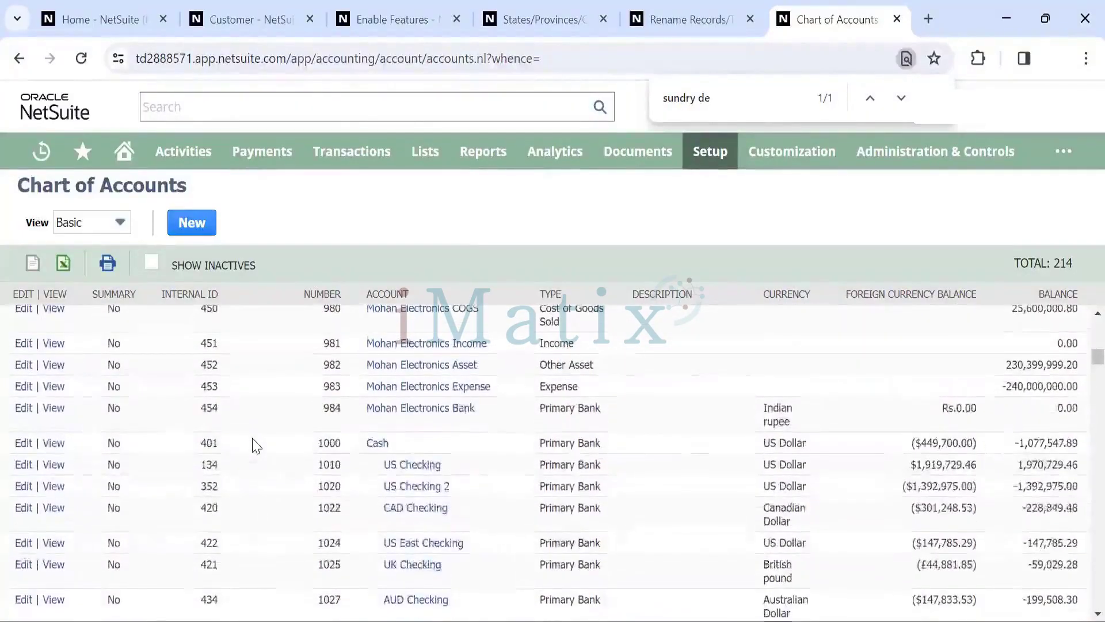
Examine the numbering of the bank, receivable, inventory and prepaid accounts in the 1000 to 1400 range
scroll(256, 446, "down", 3)
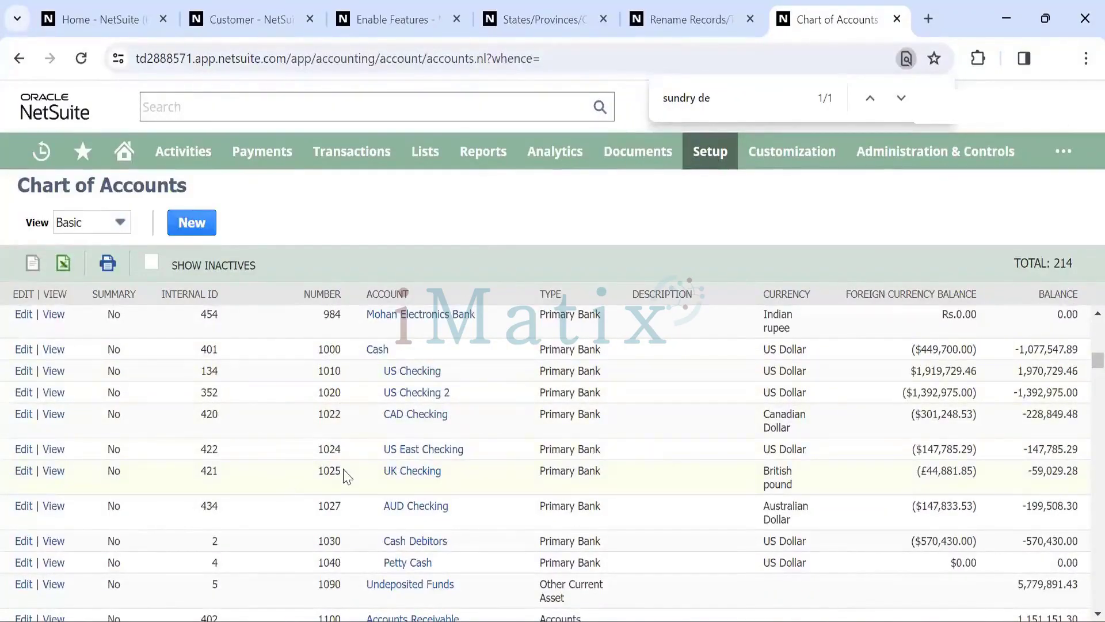
scroll(347, 475, "down", 5)
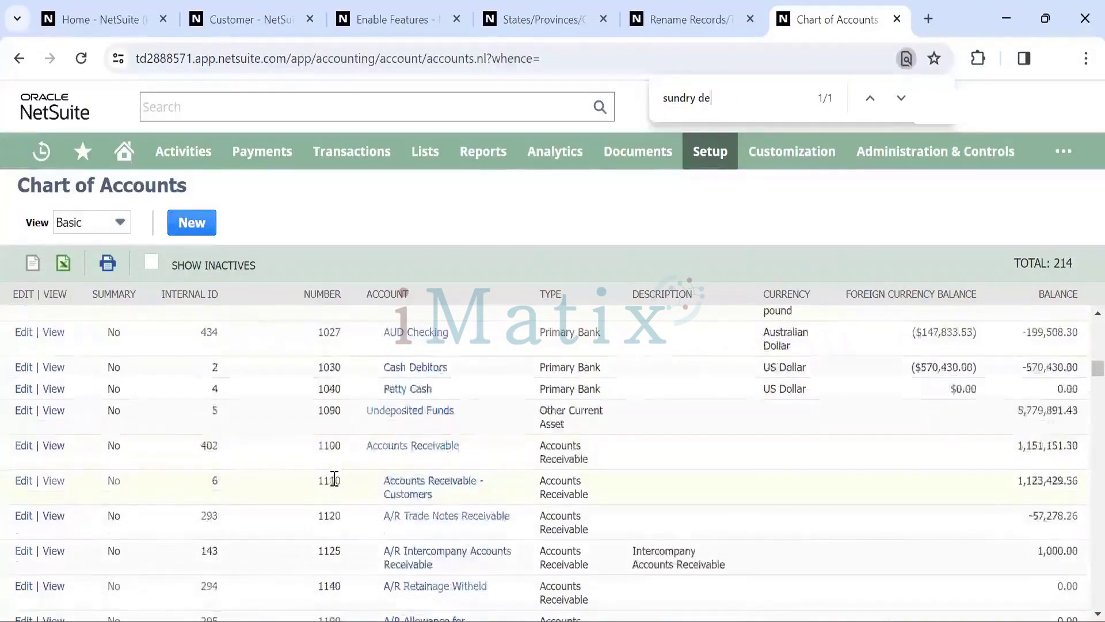
scroll(334, 479, "down", 10)
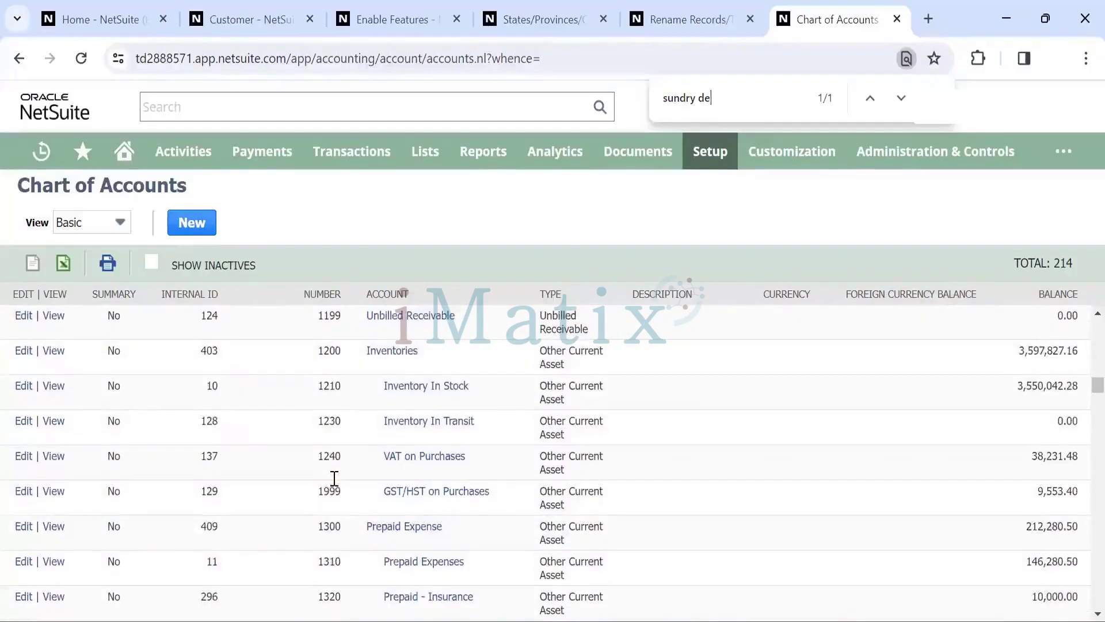
scroll(334, 478, "up", 2)
scroll(334, 479, "down", 10)
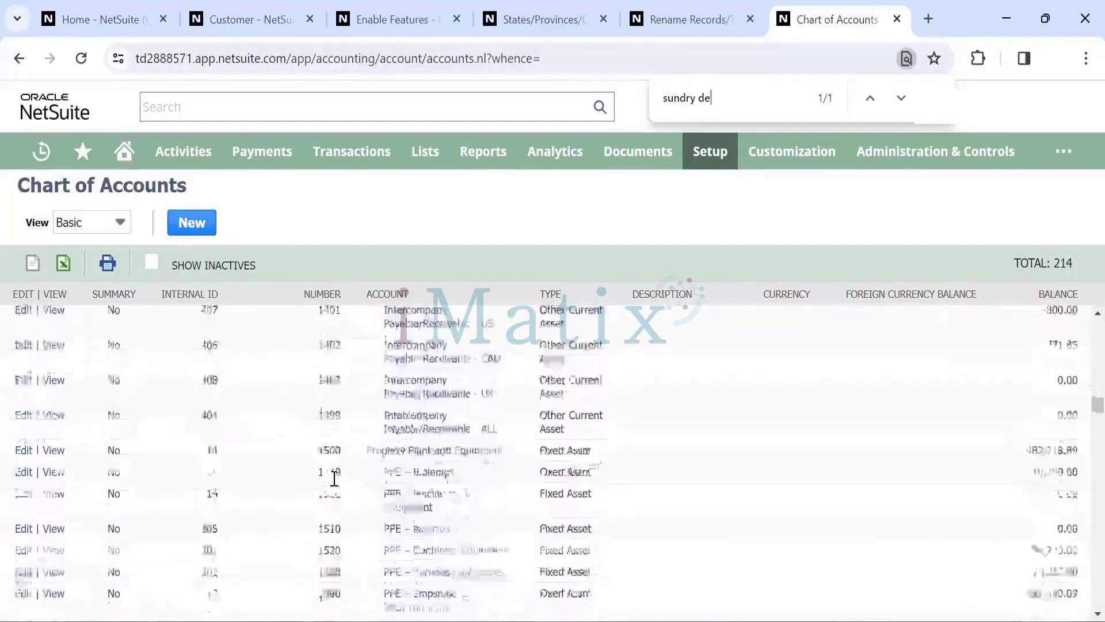
Compare the numbering of the fixed asset, accumulated depreciation and non-current asset accounts in the 1500 to 1800 range
scroll(334, 478, "up", 3)
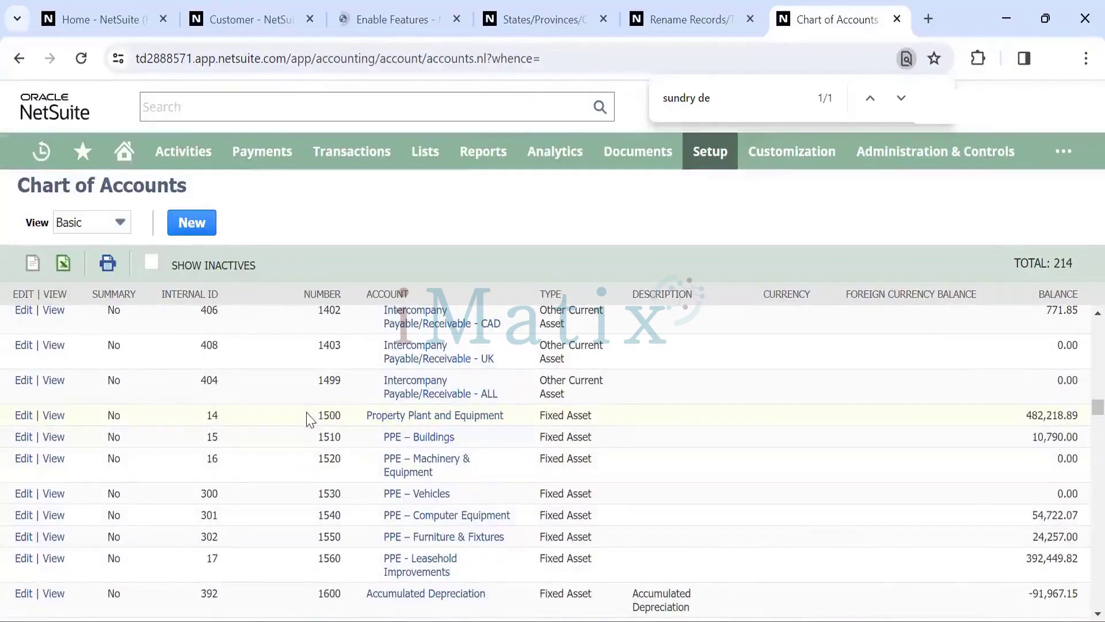
scroll(311, 510, "down", 3)
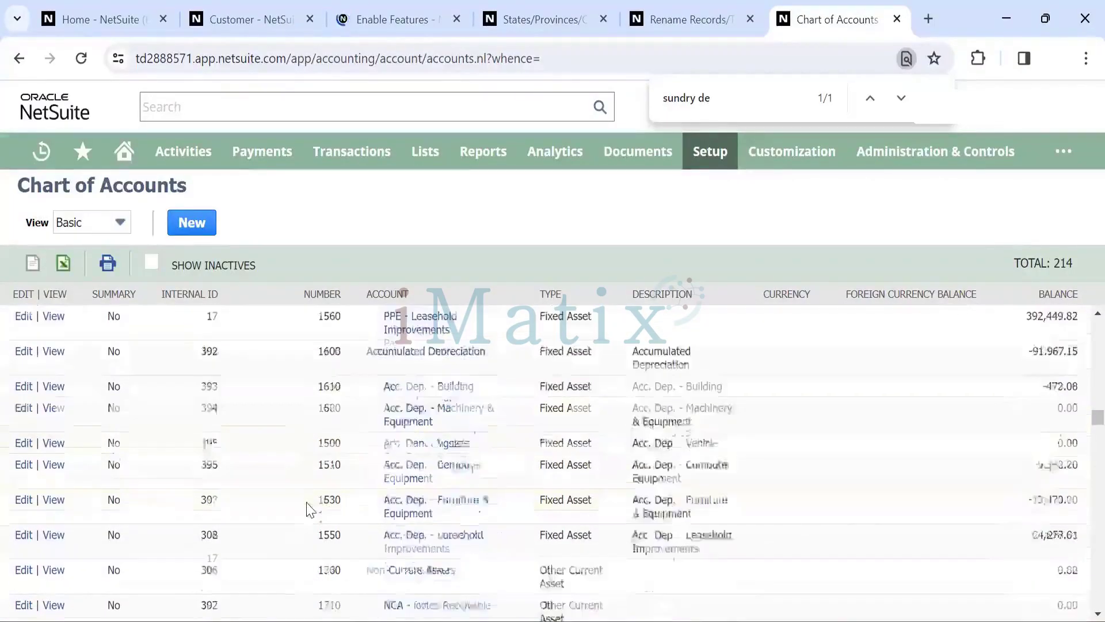
scroll(311, 510, "down", 10)
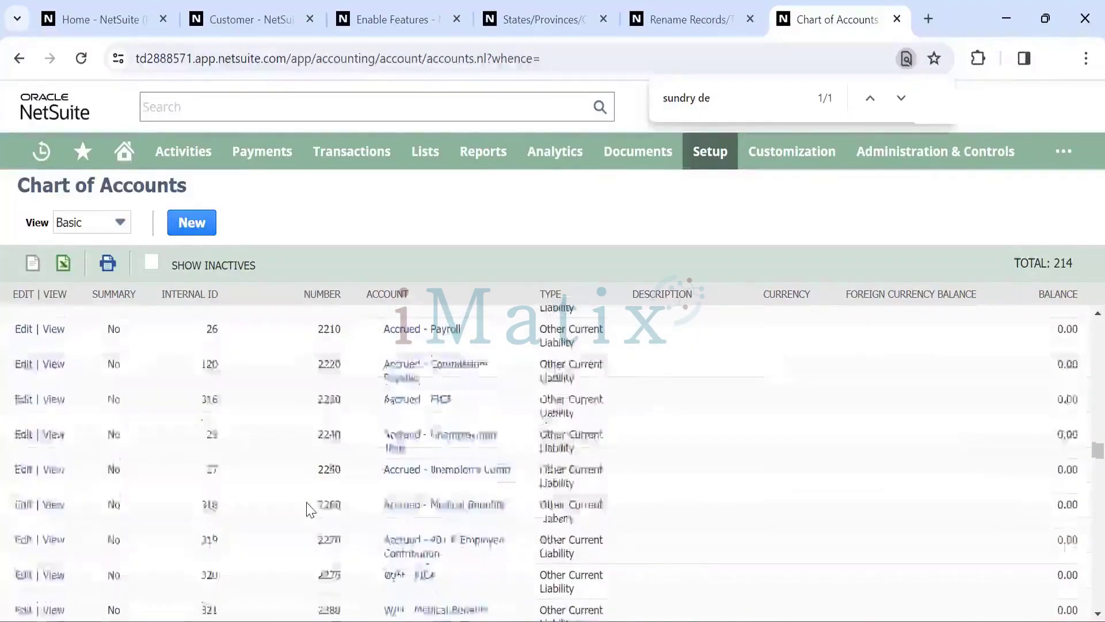
scroll(311, 510, "up", 12)
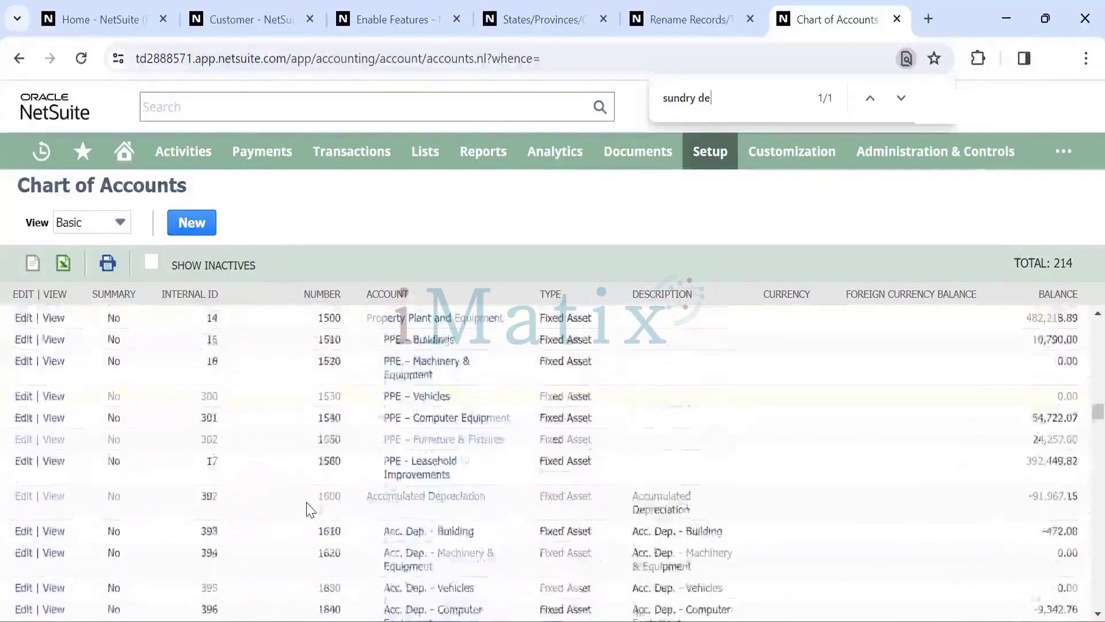
scroll(310, 509, "down", 6)
scroll(311, 510, "up", 2)
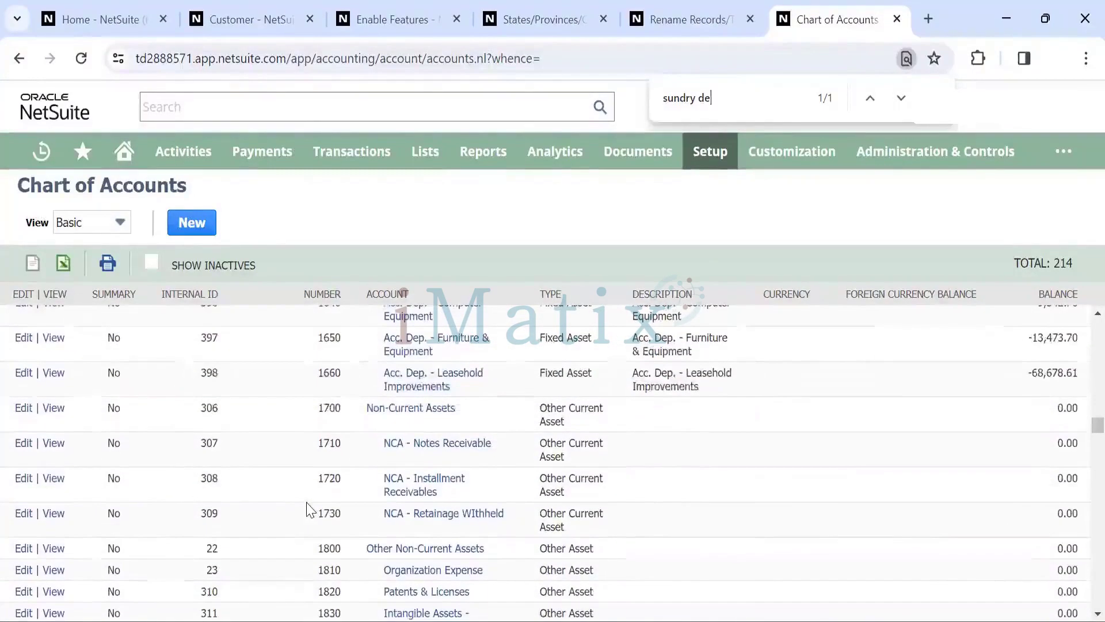
scroll(311, 510, "down", 1)
scroll(310, 510, "up", 3)
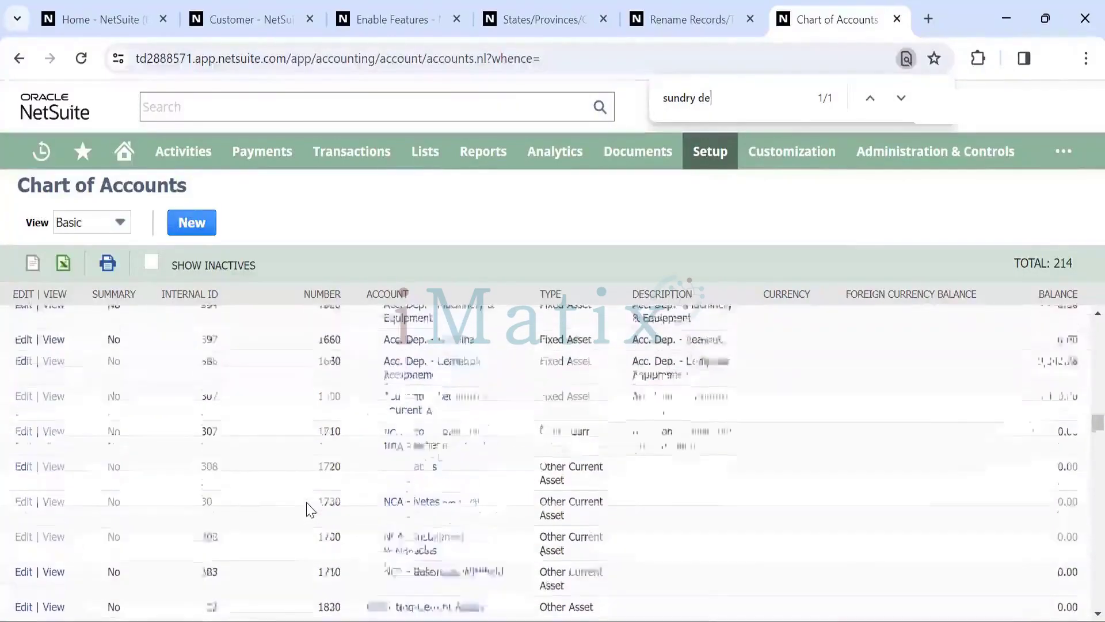
scroll(311, 509, "down", 3)
scroll(311, 510, "down", 5)
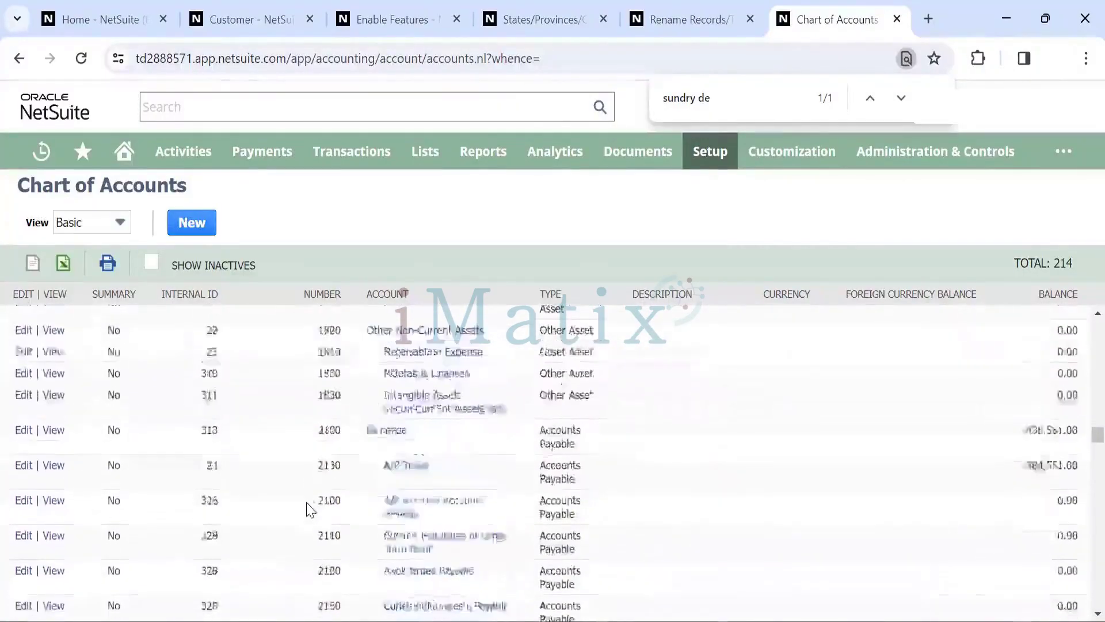
scroll(310, 510, "up", 5)
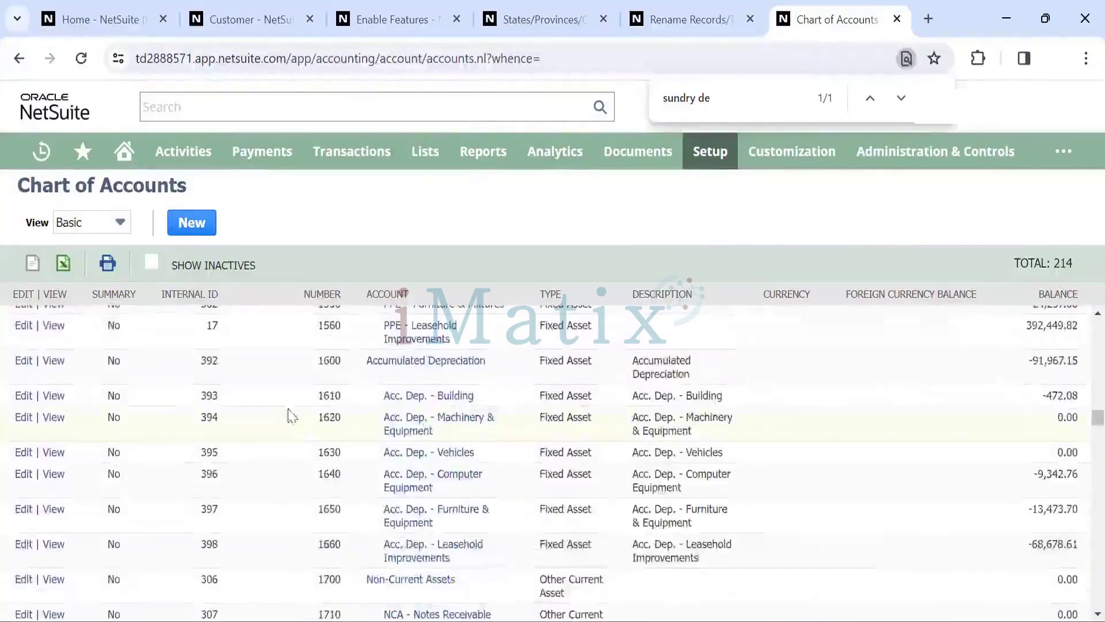
Examine the numbering of the liability accounts in the 2000 series and the equity accounts in the 3000 series
scroll(310, 521, "down", 6)
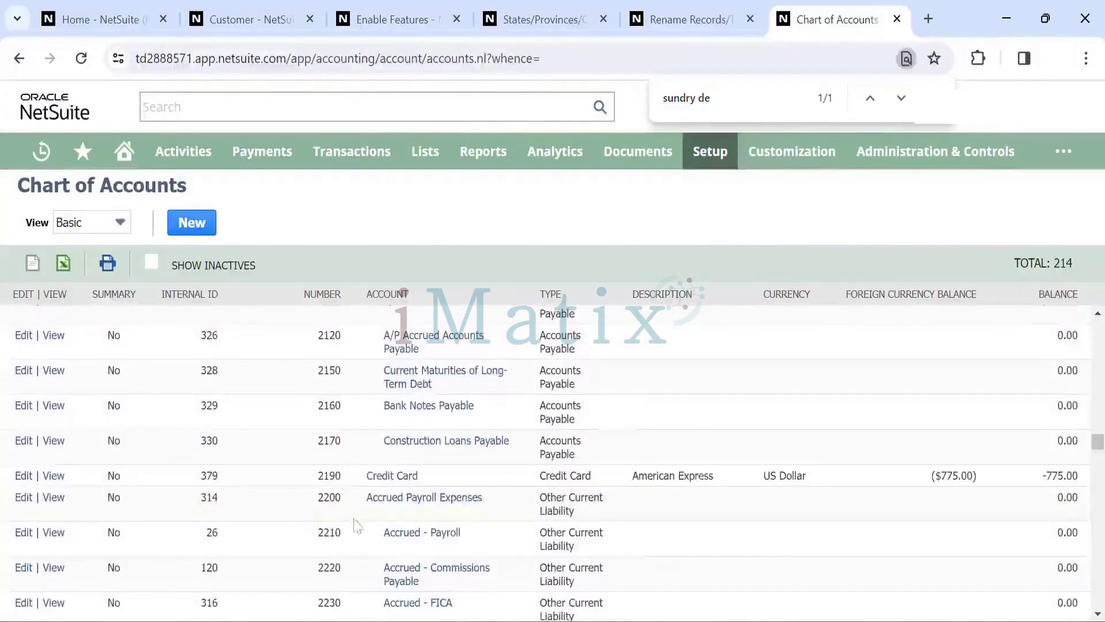
scroll(328, 537, "down", 5)
scroll(315, 567, "down", 10)
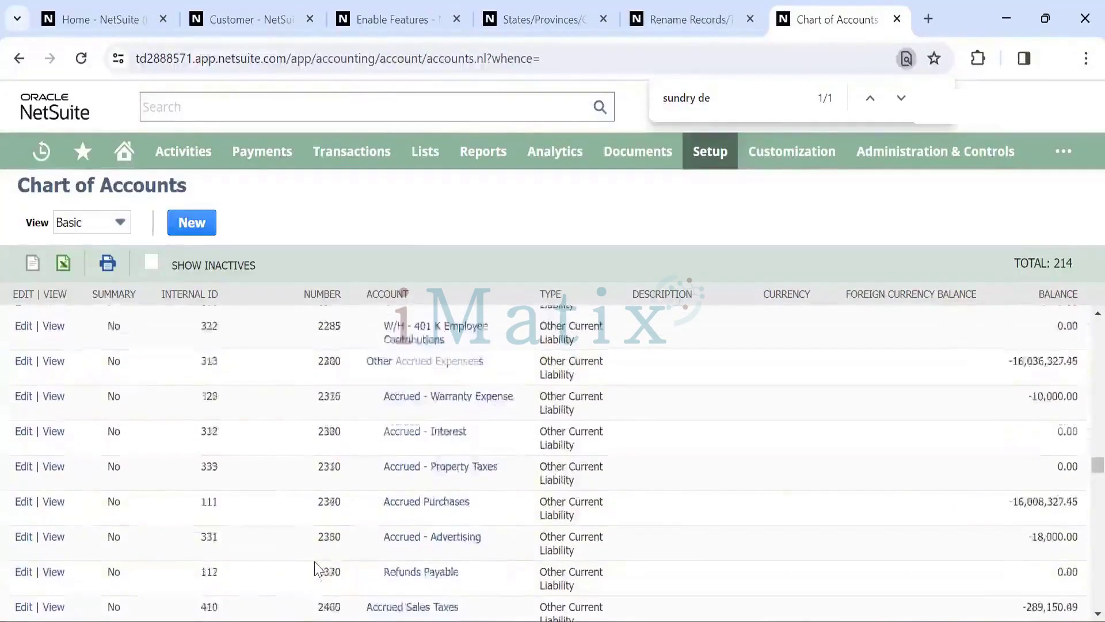
scroll(315, 567, "down", 15)
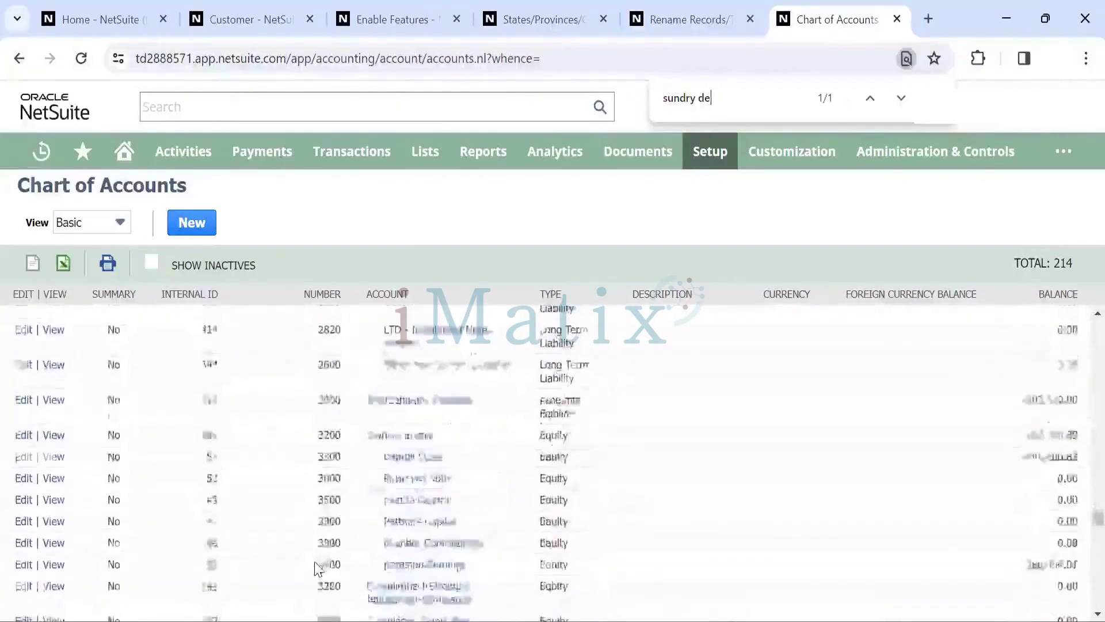
scroll(318, 567, "up", 4)
scroll(320, 494, "up", 3)
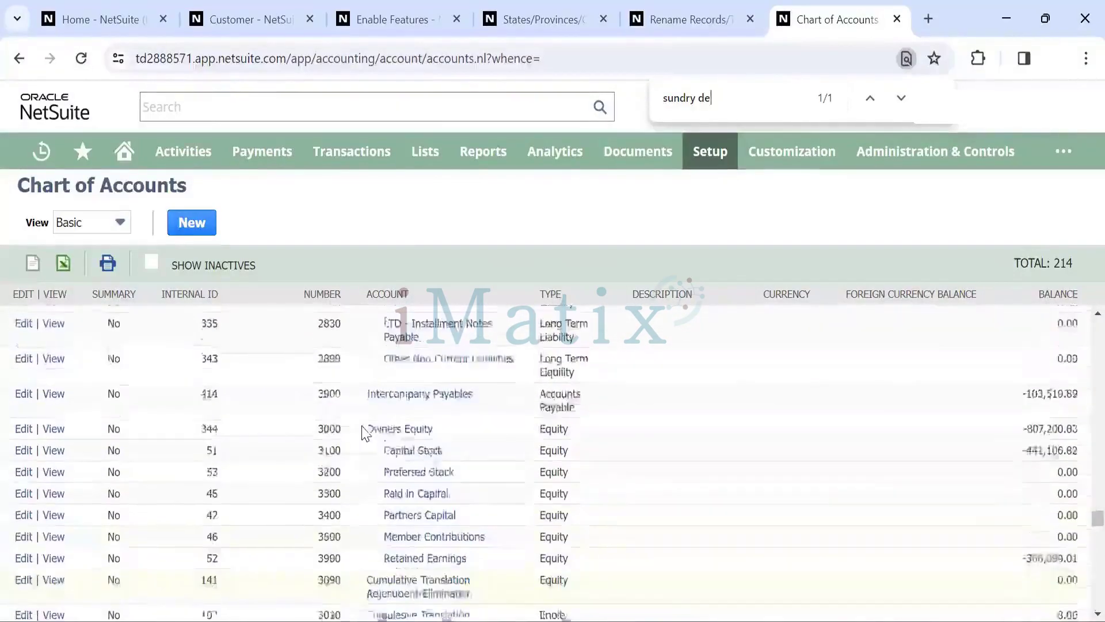
Review the numbering of the income, cost of goods sold, expense and other income accounts from the 4000 to 8000 series
scroll(320, 494, "down", 8)
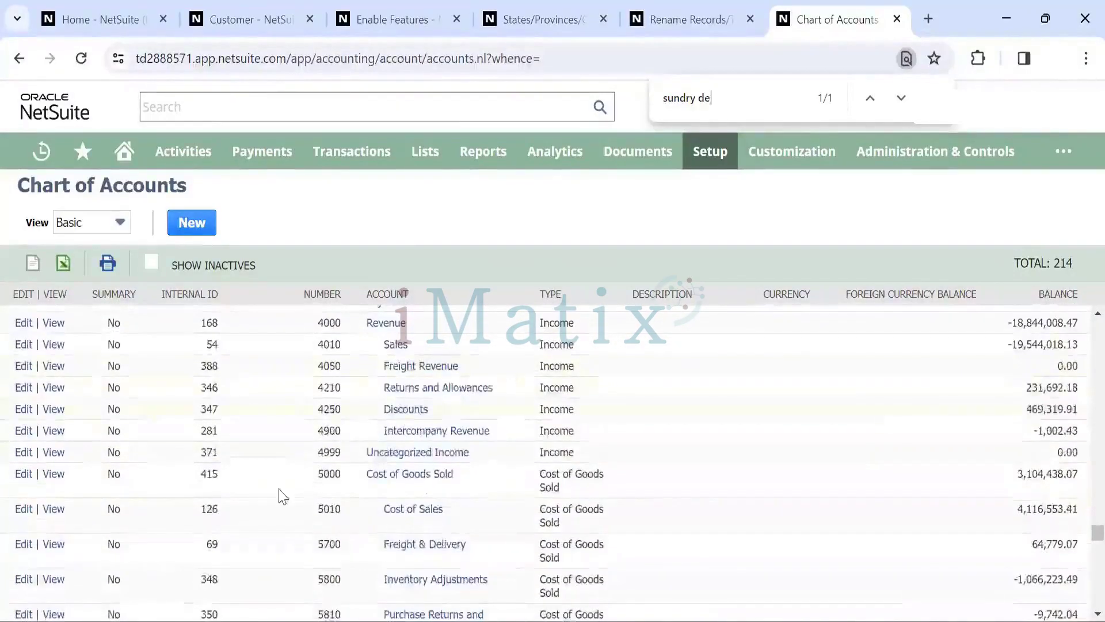
scroll(285, 483, "down", 3)
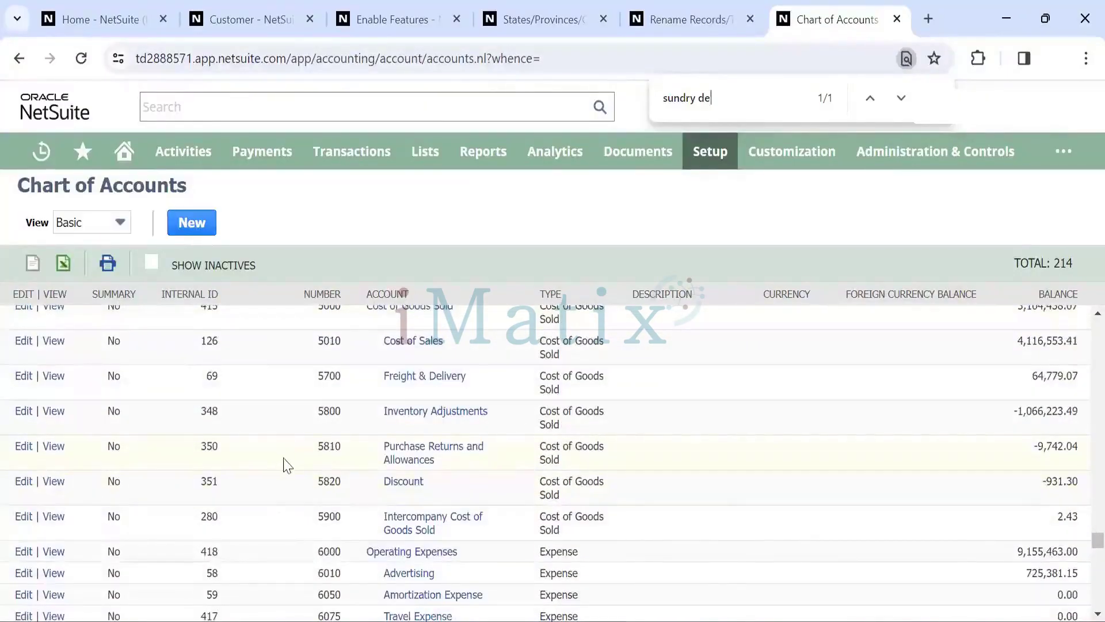
scroll(287, 461, "down", 3)
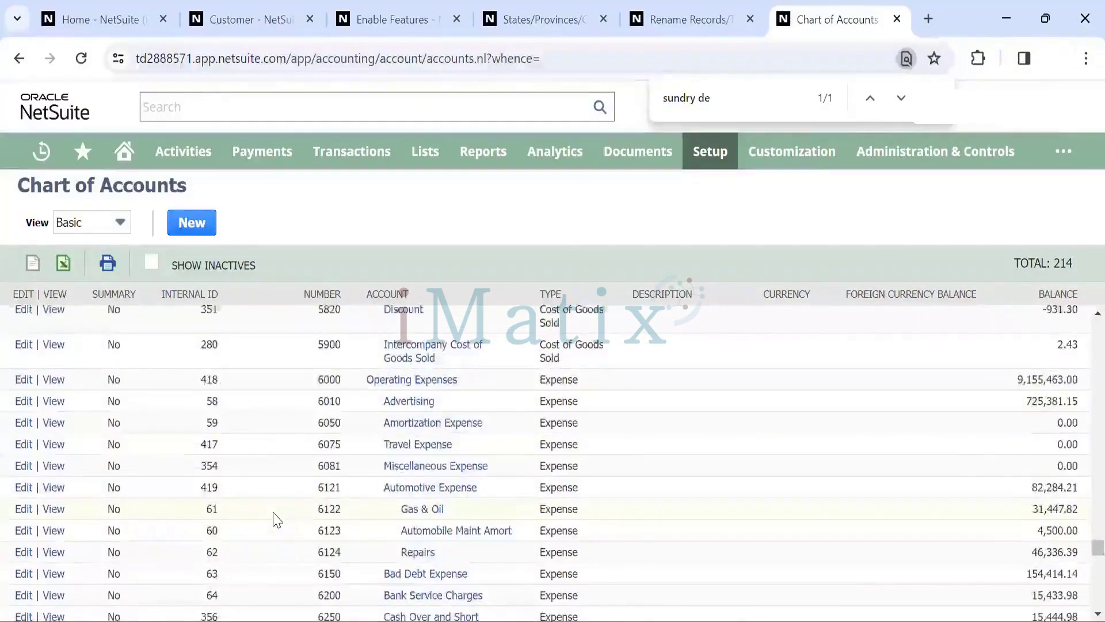
scroll(274, 518, "down", 3)
scroll(277, 506, "down", 10)
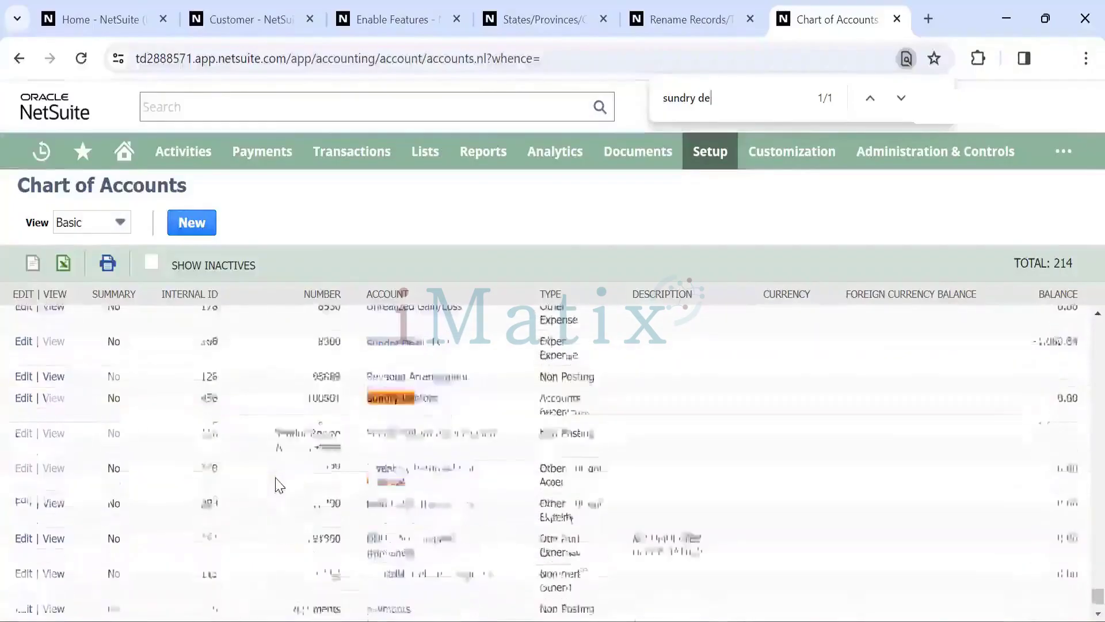
scroll(279, 486, "up", 3)
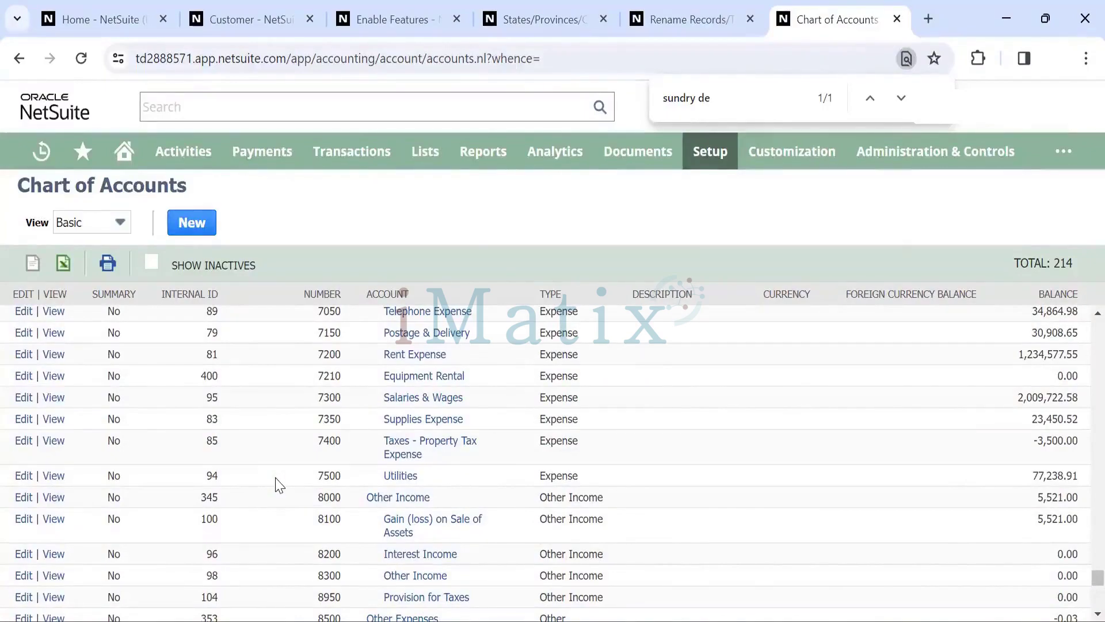
scroll(279, 485, "down", 7)
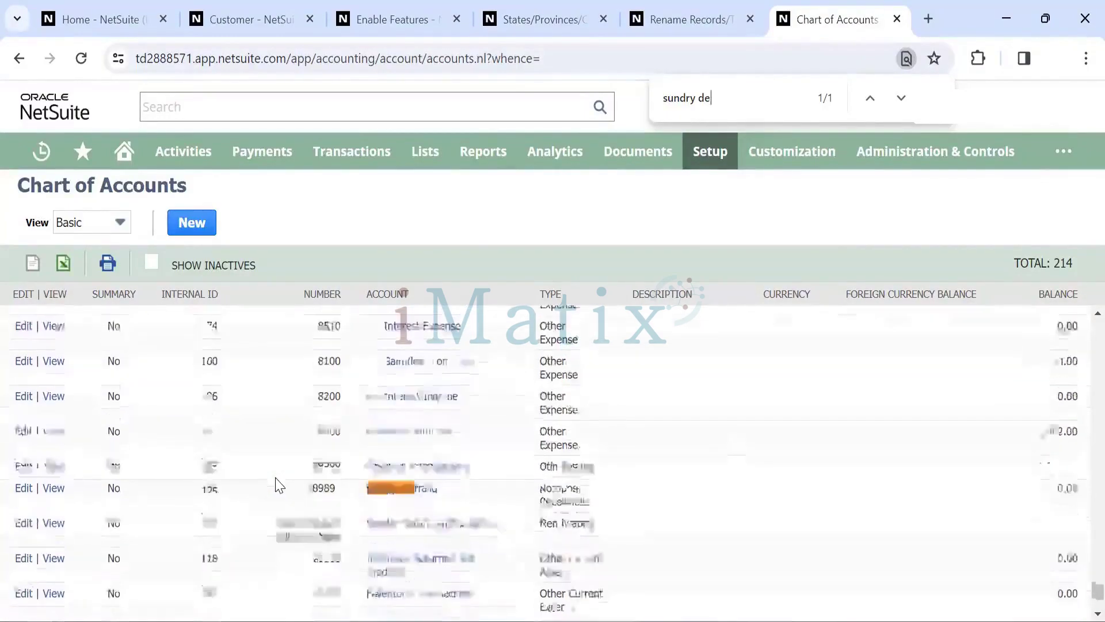
scroll(280, 485, "up", 15)
scroll(280, 486, "up", 10)
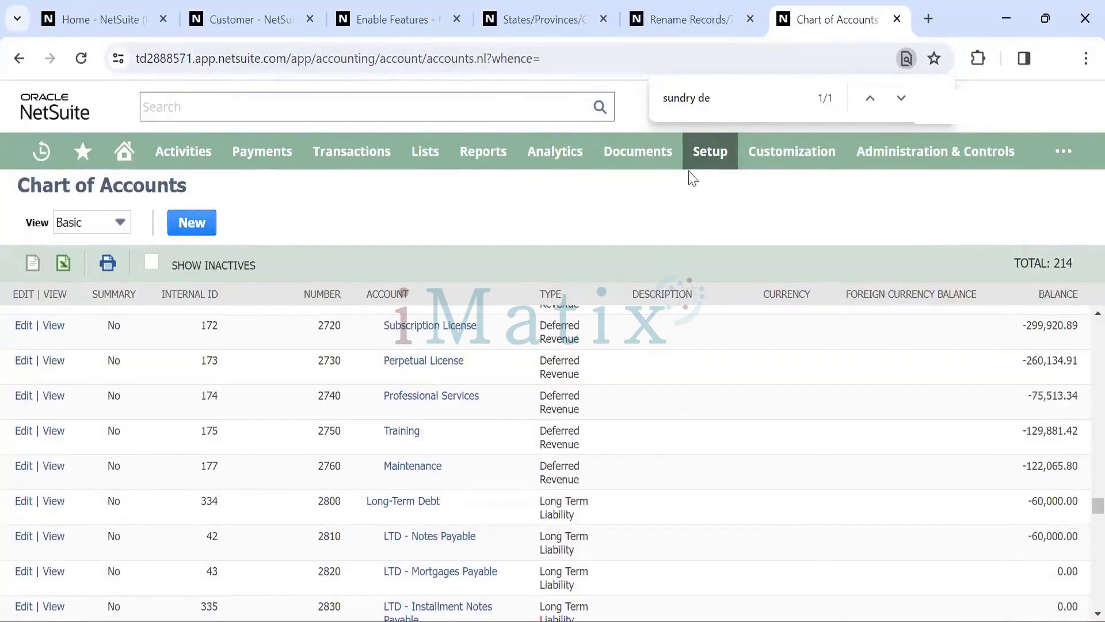
Open the company's Auto-Generated Numbers setup page
mouse_move(701, 161)
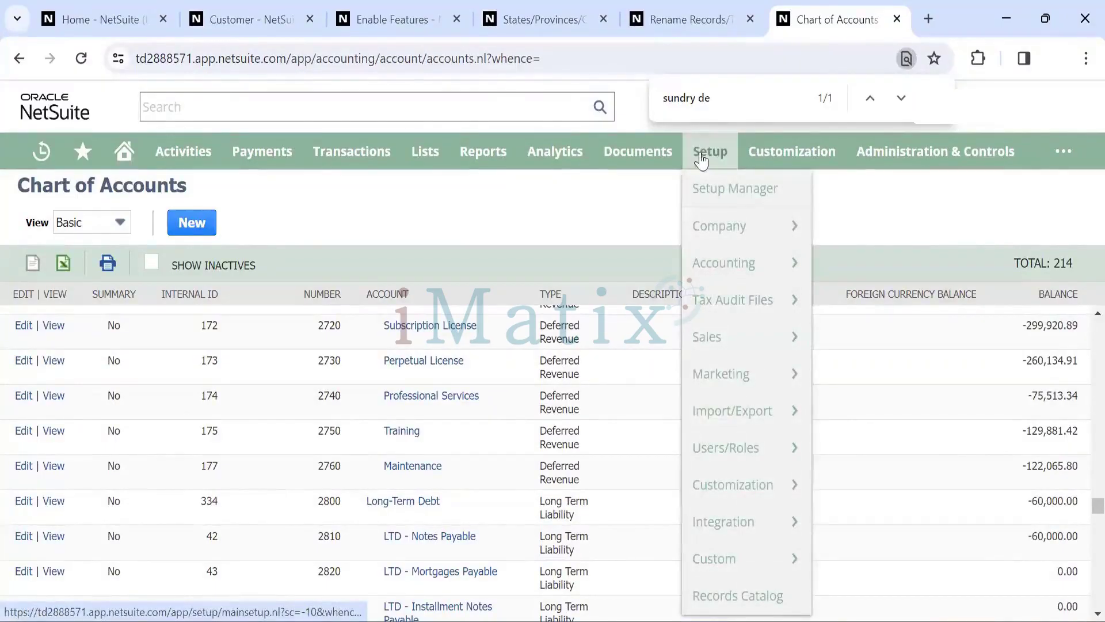
mouse_move(711, 226)
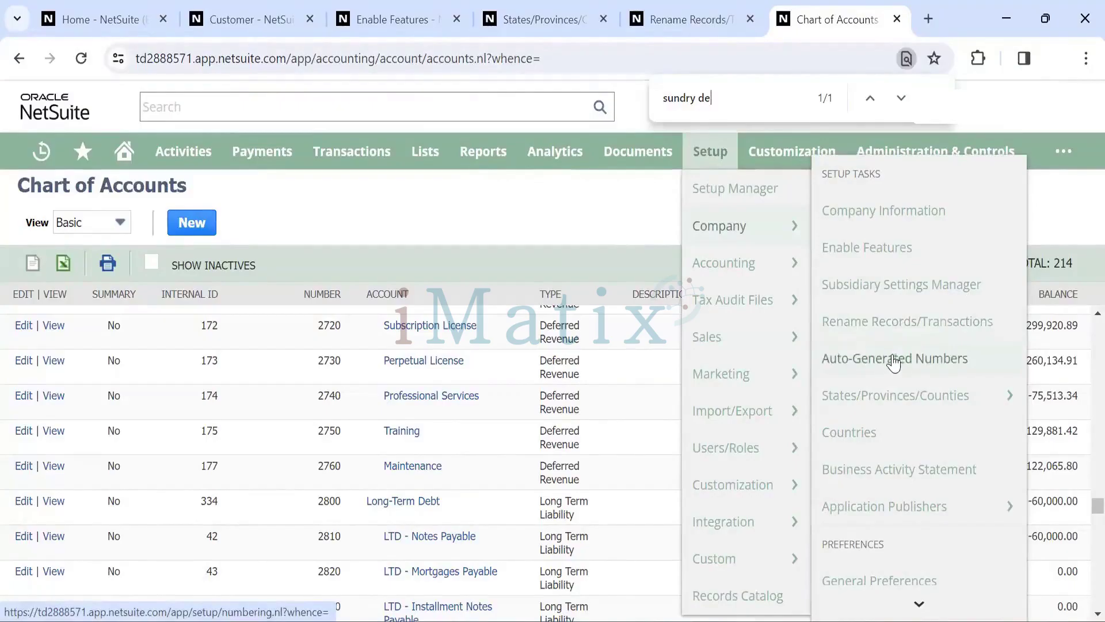
left_click(865, 367)
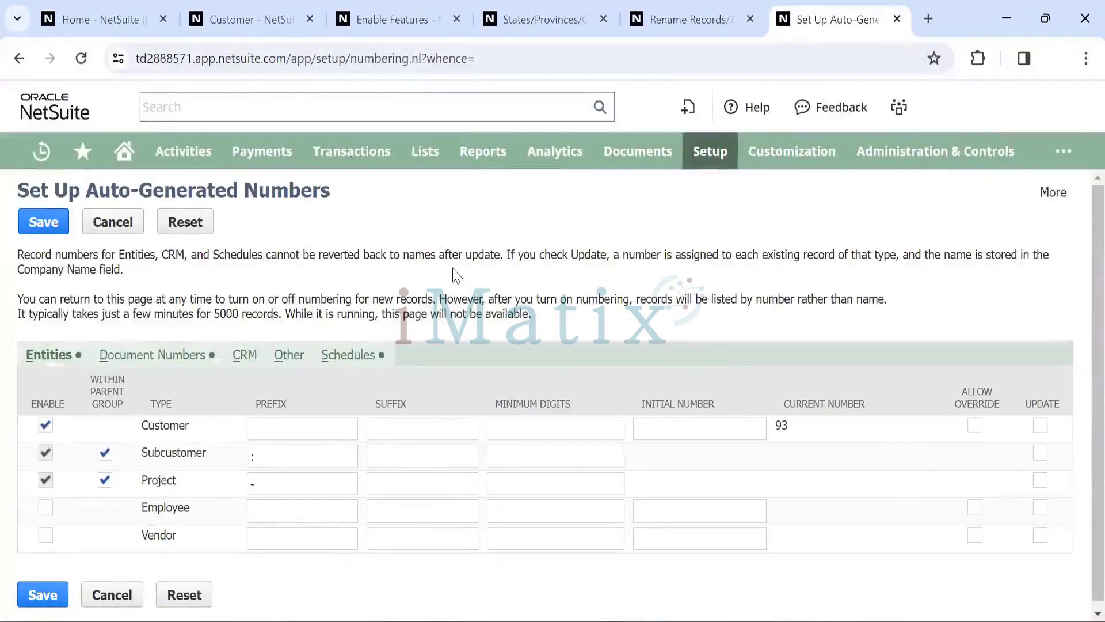
Set the prefix for auto-generated customer numbers to CUS
scroll(456, 275, "down", 1)
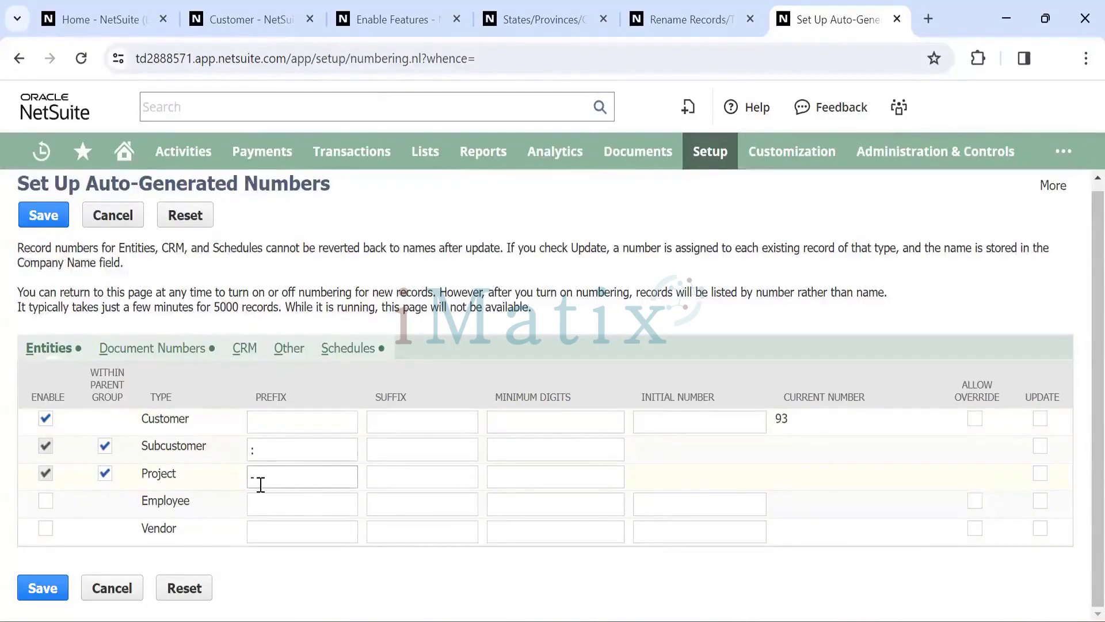
left_click(275, 423)
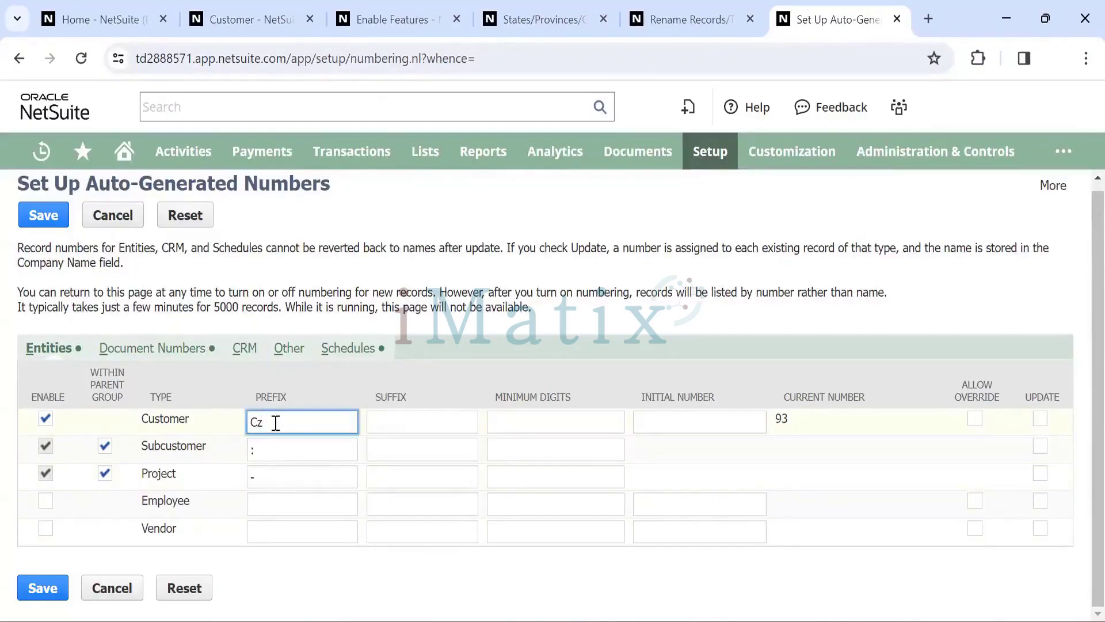
key("BackSpace")
key("BackSpace")
Set customer numbering to 4 minimum digits and initial number 1, with override allowed
left_click(540, 427)
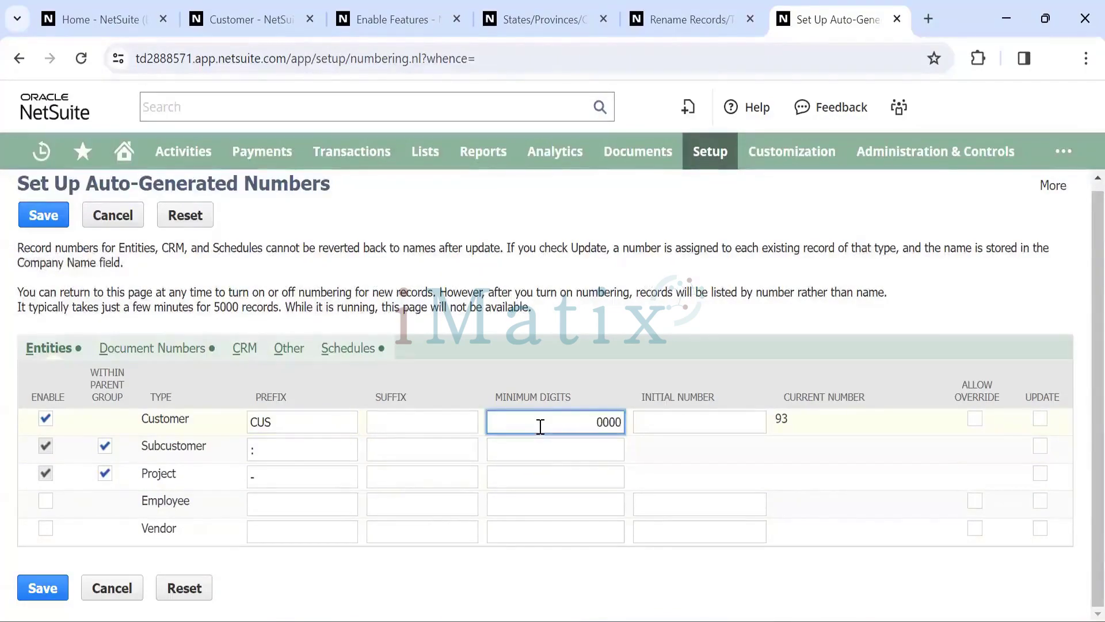
key("Tab")
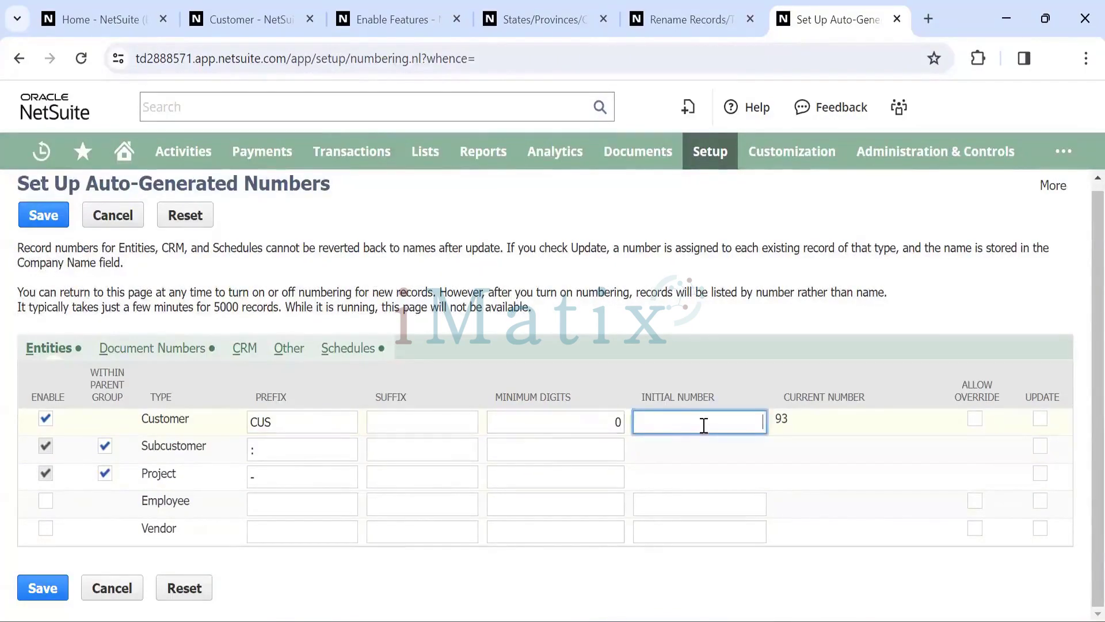
left_click(617, 421)
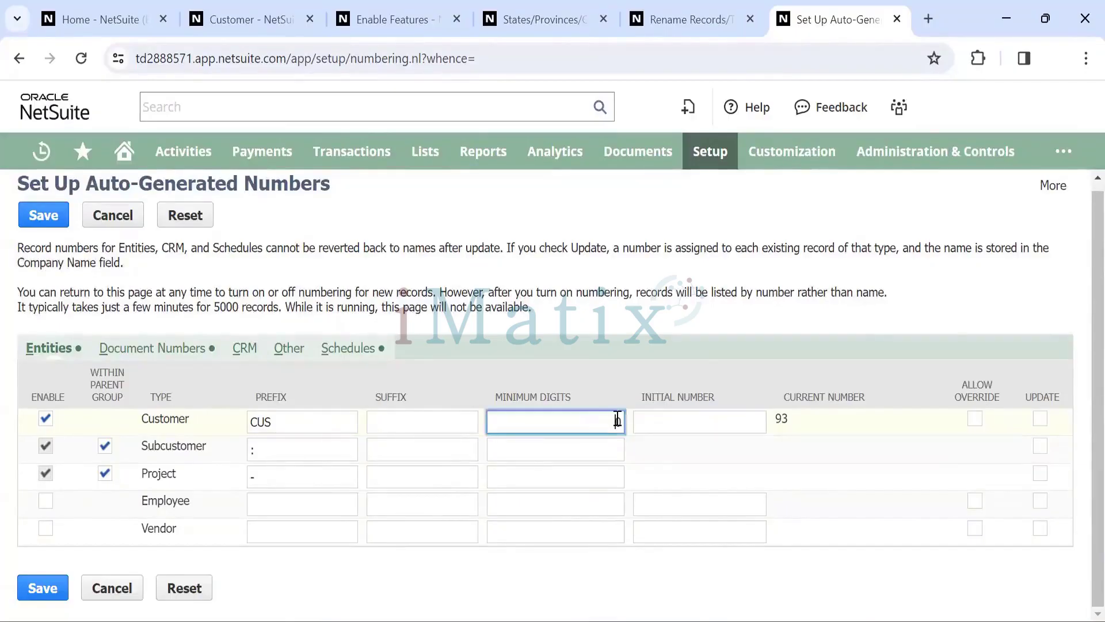
left_click_drag(614, 422, 629, 424)
type("4")
key("Tab")
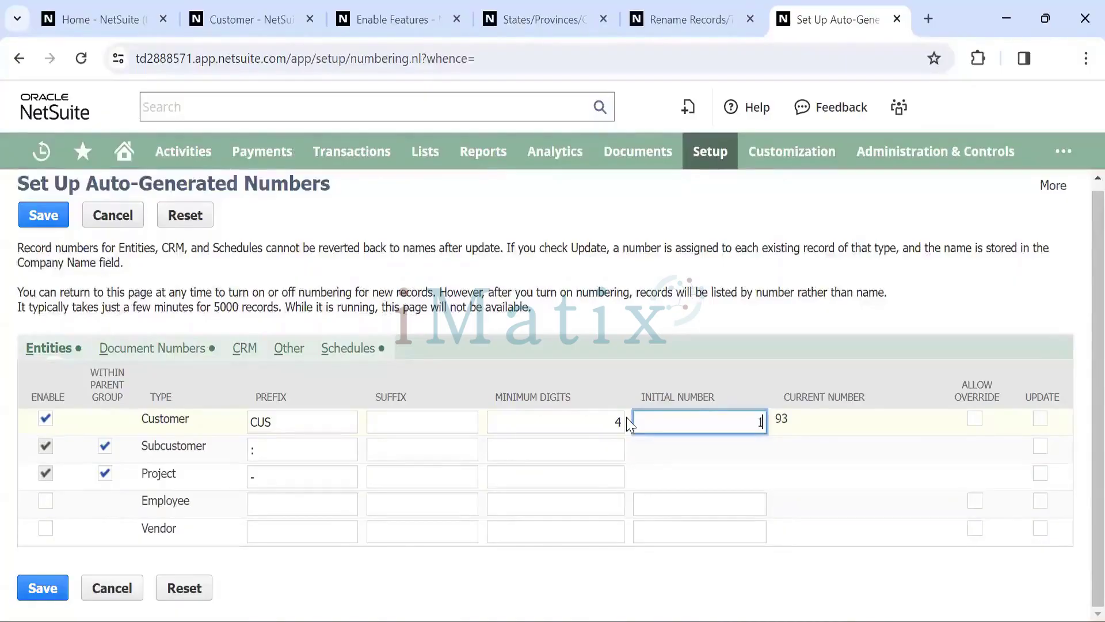
type("1")
key("Tab")
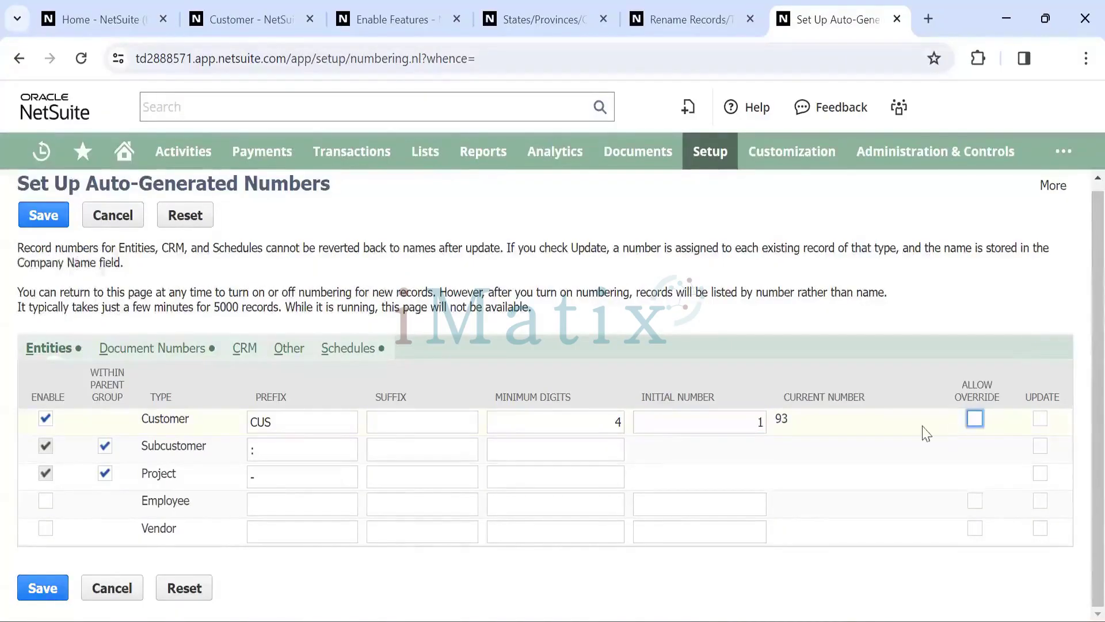
left_click(974, 419)
Review the document numbering prefixes, minimum digits and current numbers for the transaction types
left_click(152, 348)
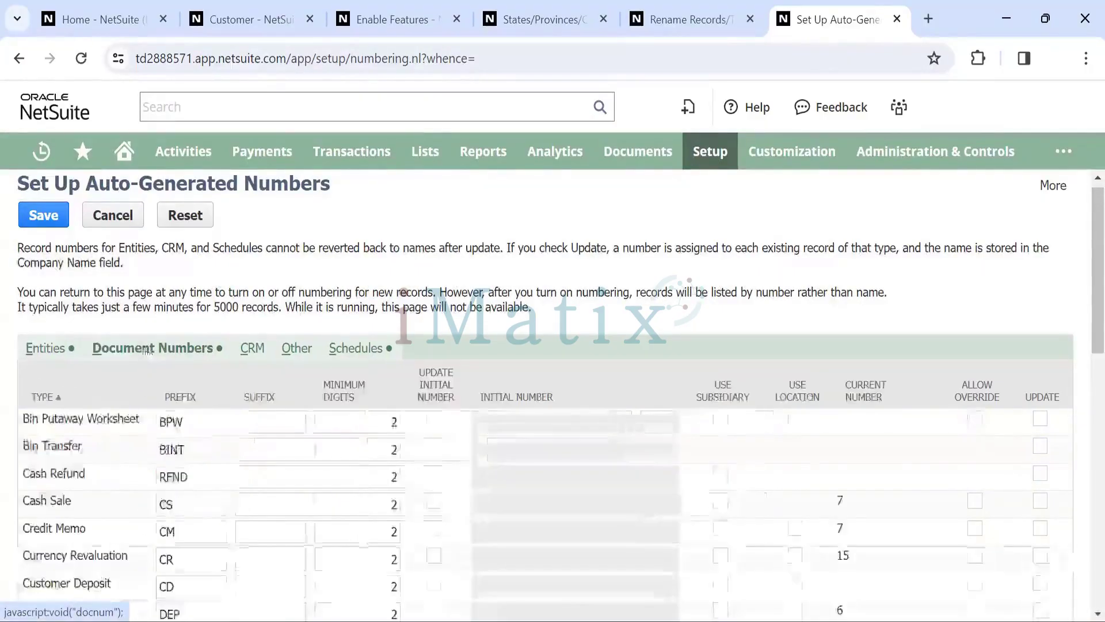
scroll(261, 495, "down", 15)
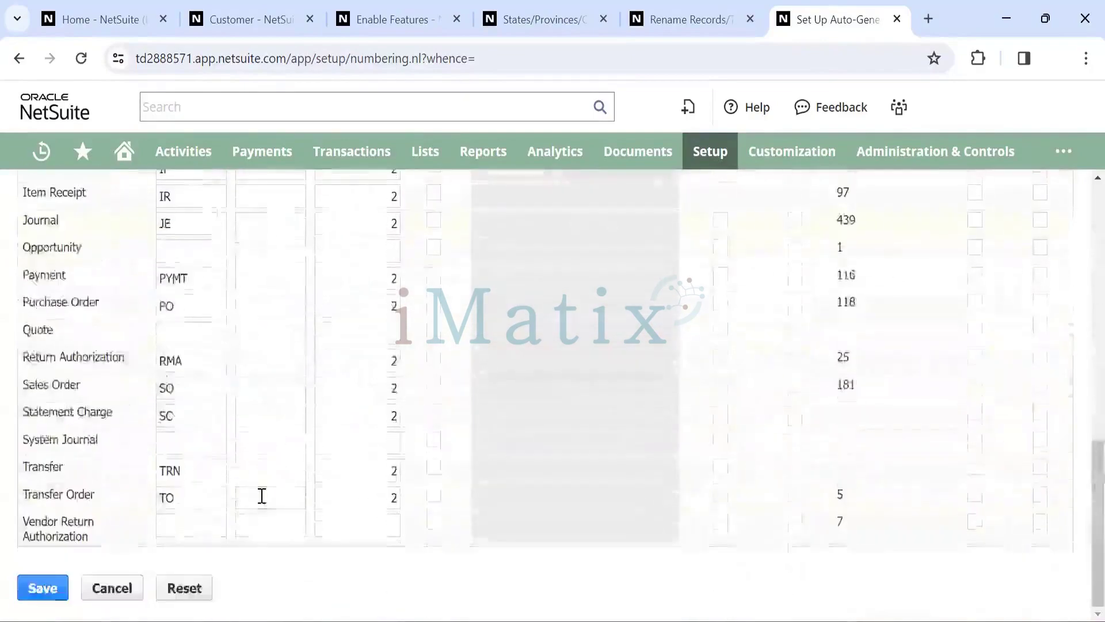
scroll(262, 496, "up", 15)
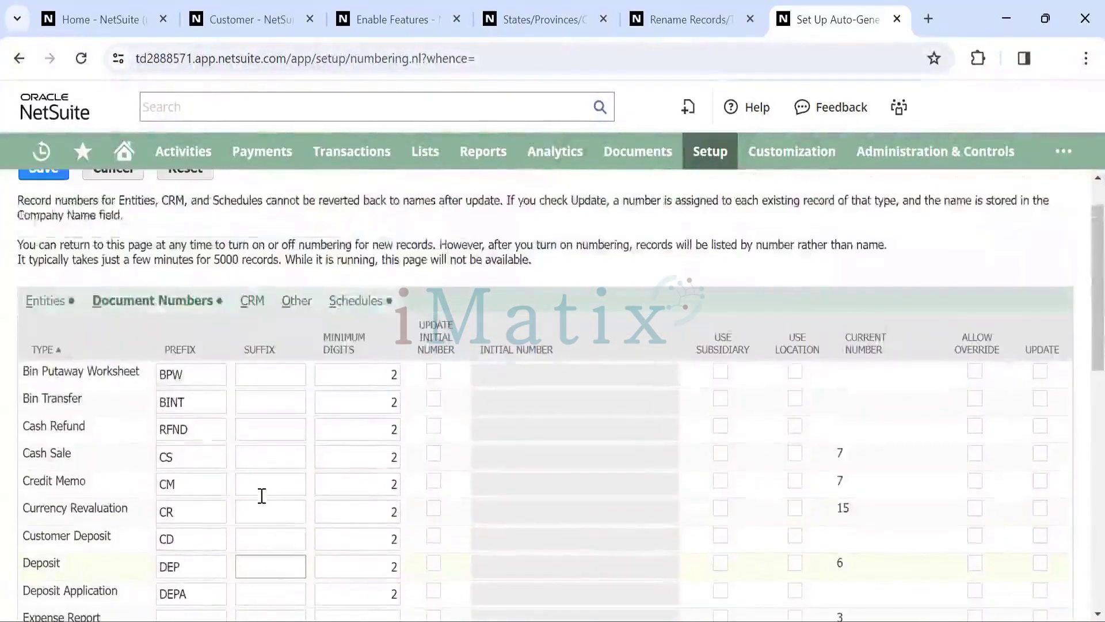
scroll(262, 496, "down", 5)
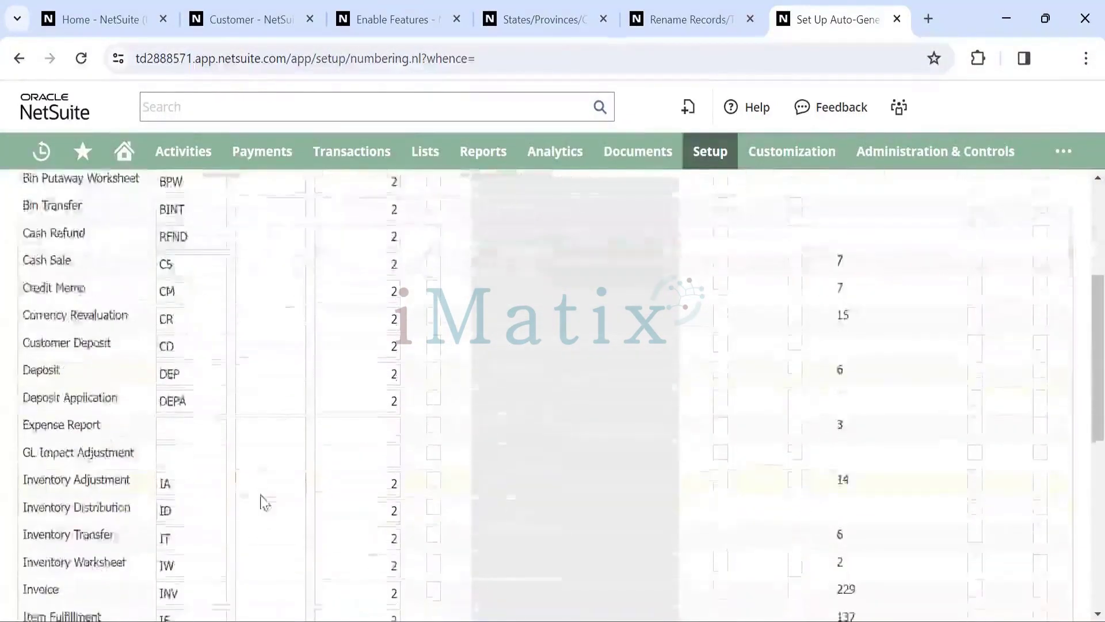
scroll(259, 316, "up", 2)
scroll(266, 331, "up", 4)
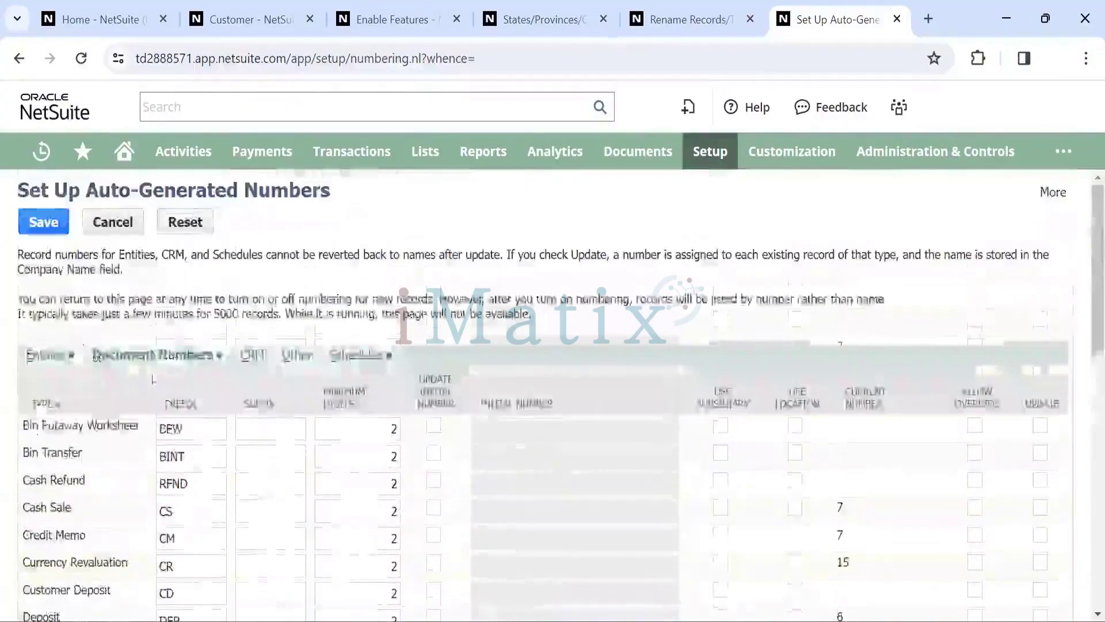
View the auto-numbering settings for CRM, Other and Schedules
left_click(251, 358)
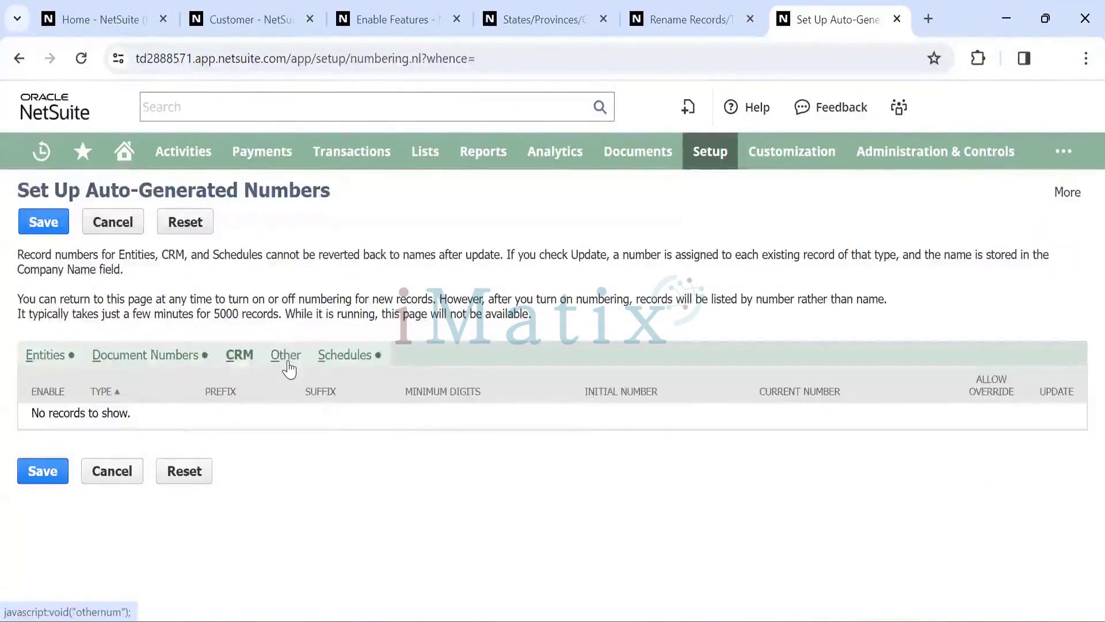
left_click(286, 358)
left_click(334, 355)
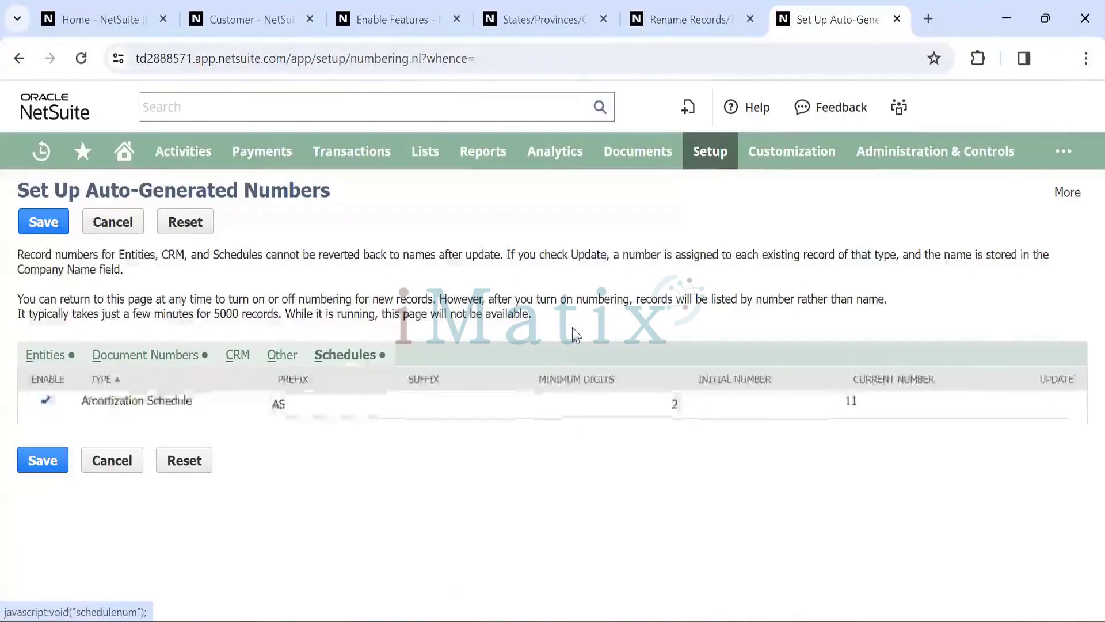
Open the Subsidiaries list from the company setup's classifications, discarding the unsaved numbering changes
mouse_move(710, 151)
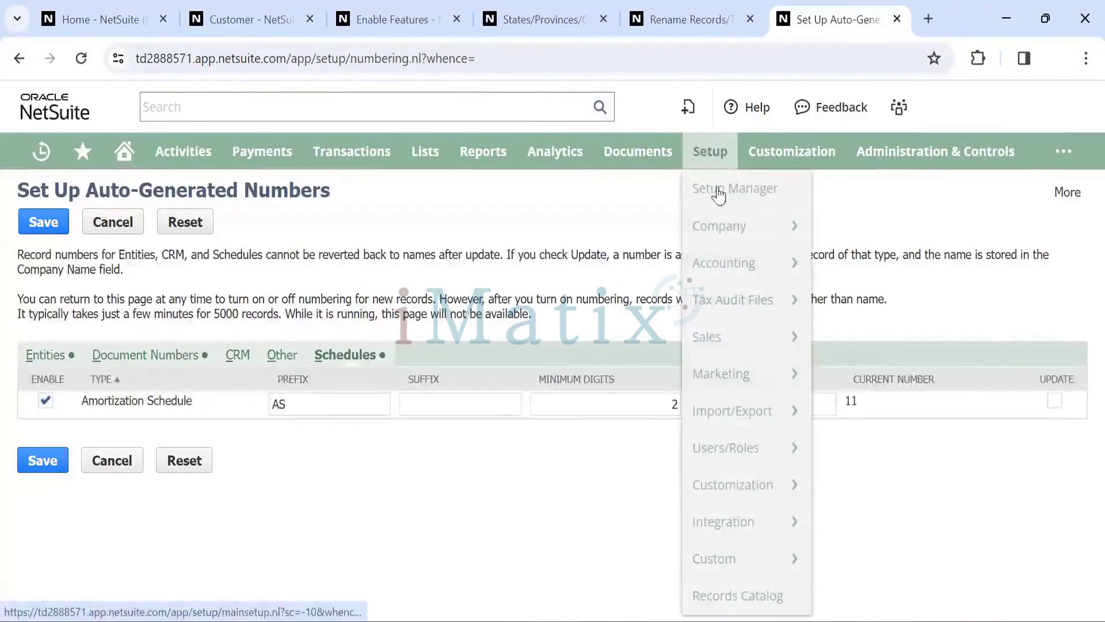
mouse_move(743, 260)
mouse_move(720, 225)
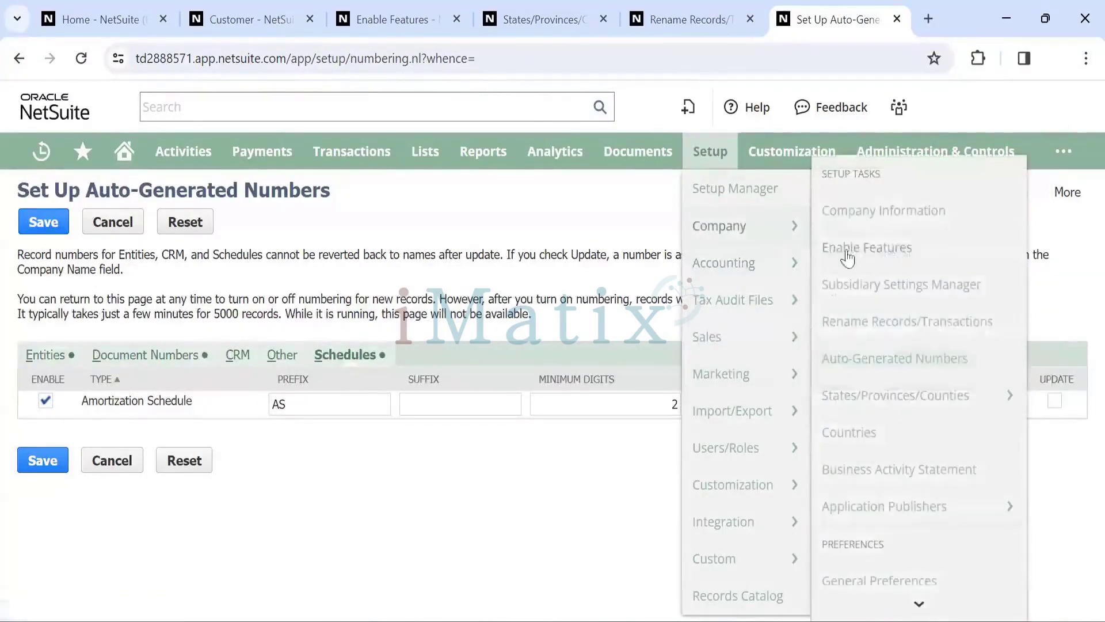
mouse_move(867, 397)
scroll(867, 397, "down", 5)
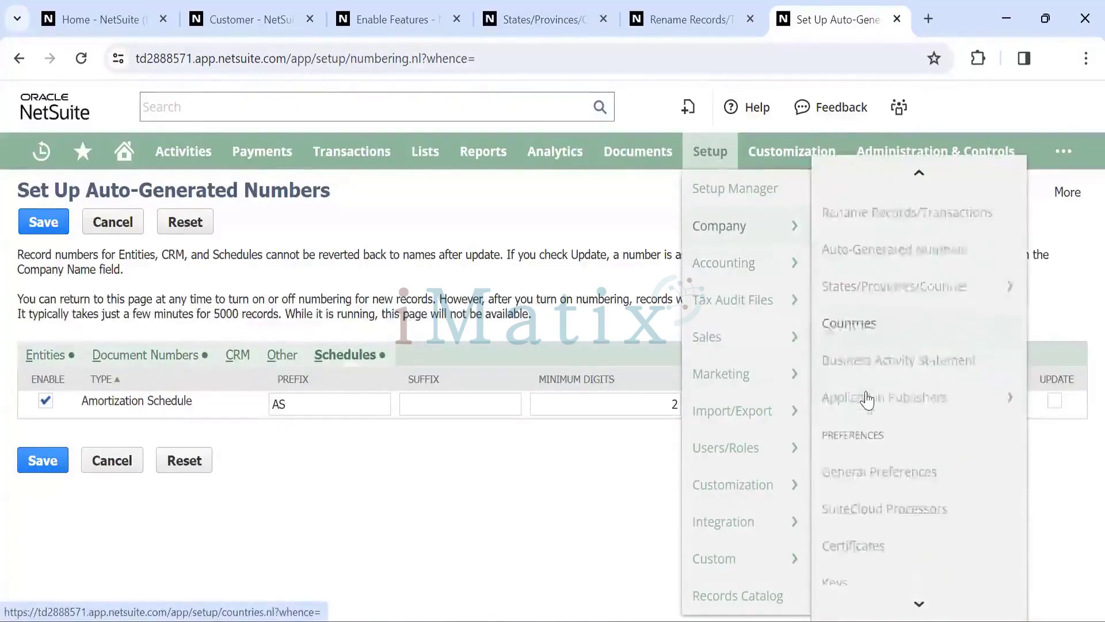
scroll(868, 391, "up", 5)
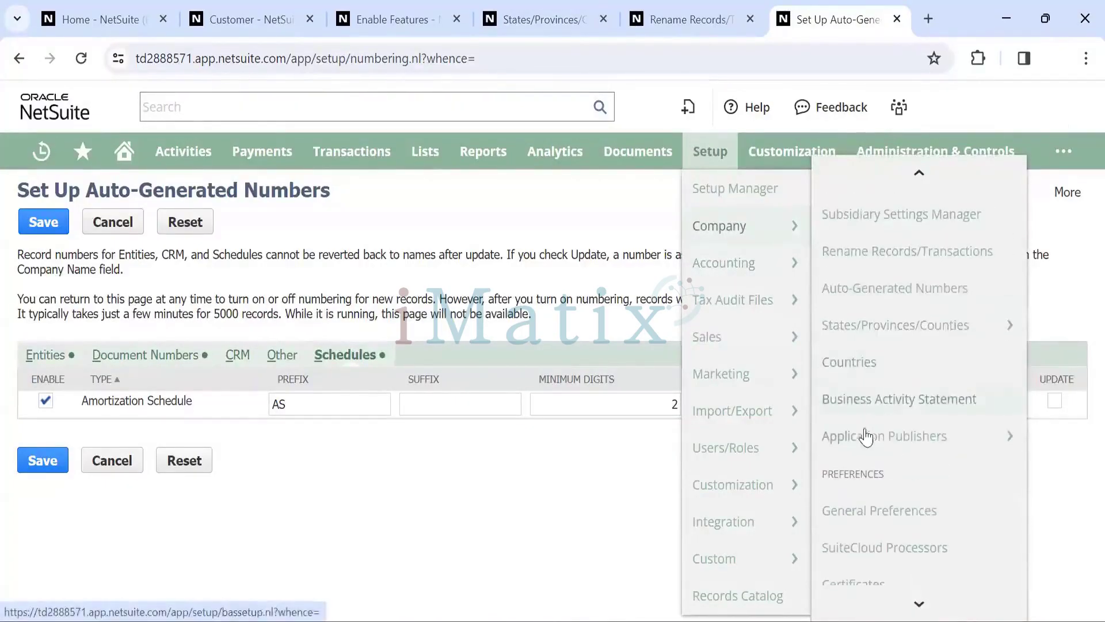
scroll(863, 488, "down", 5)
mouse_move(864, 483)
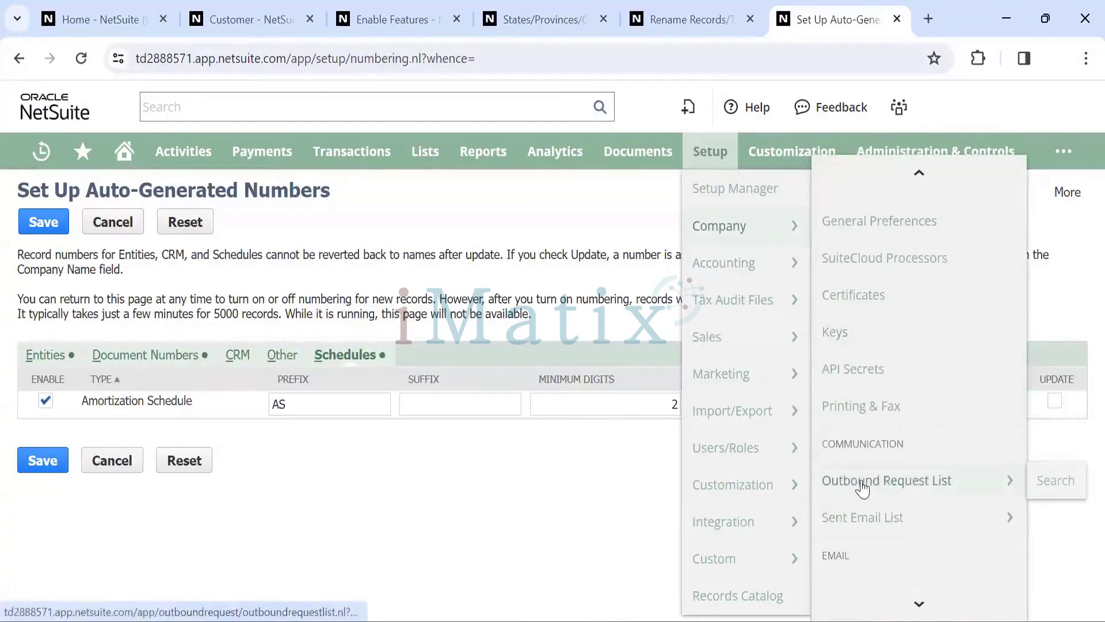
scroll(860, 478, "down", 5)
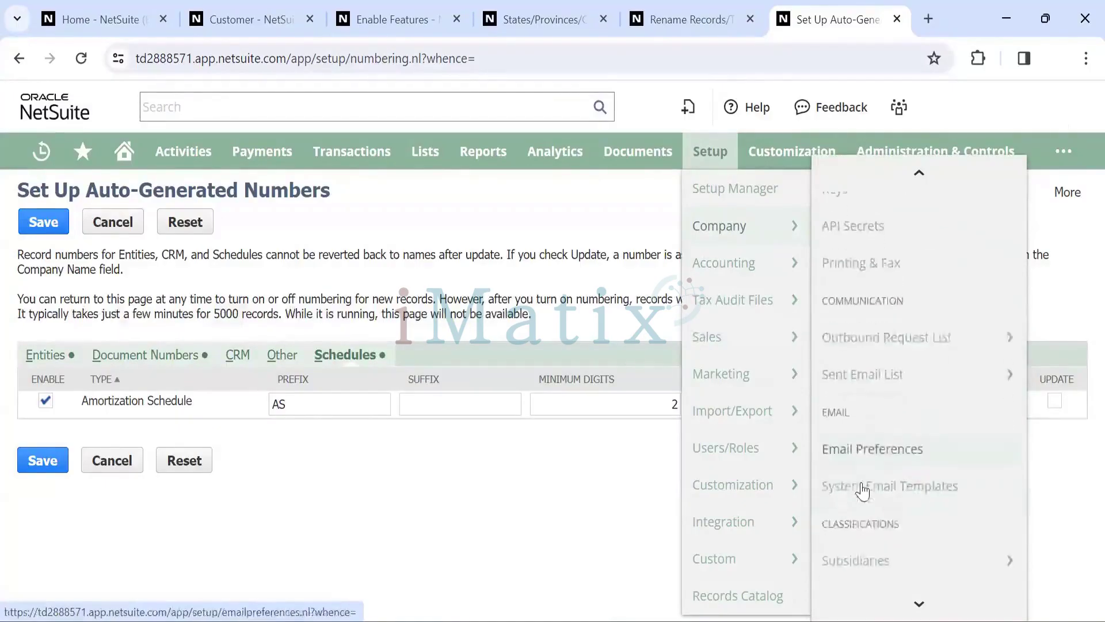
scroll(862, 489, "down", 3)
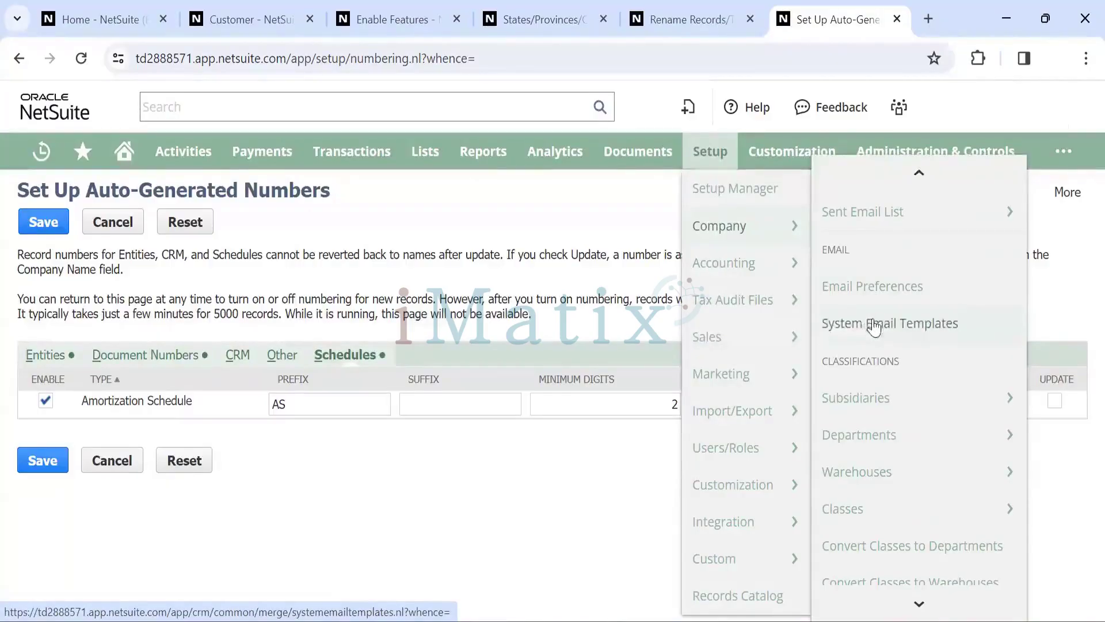
scroll(874, 327, "down", 1)
scroll(873, 327, "down", 1)
mouse_move(864, 288)
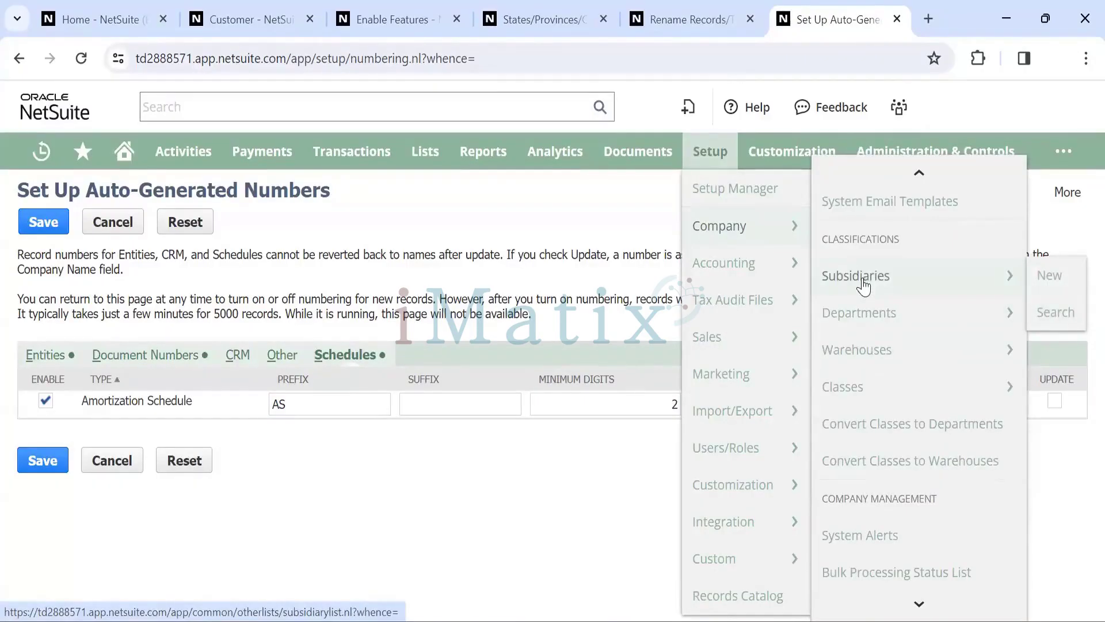
mouse_move(858, 367)
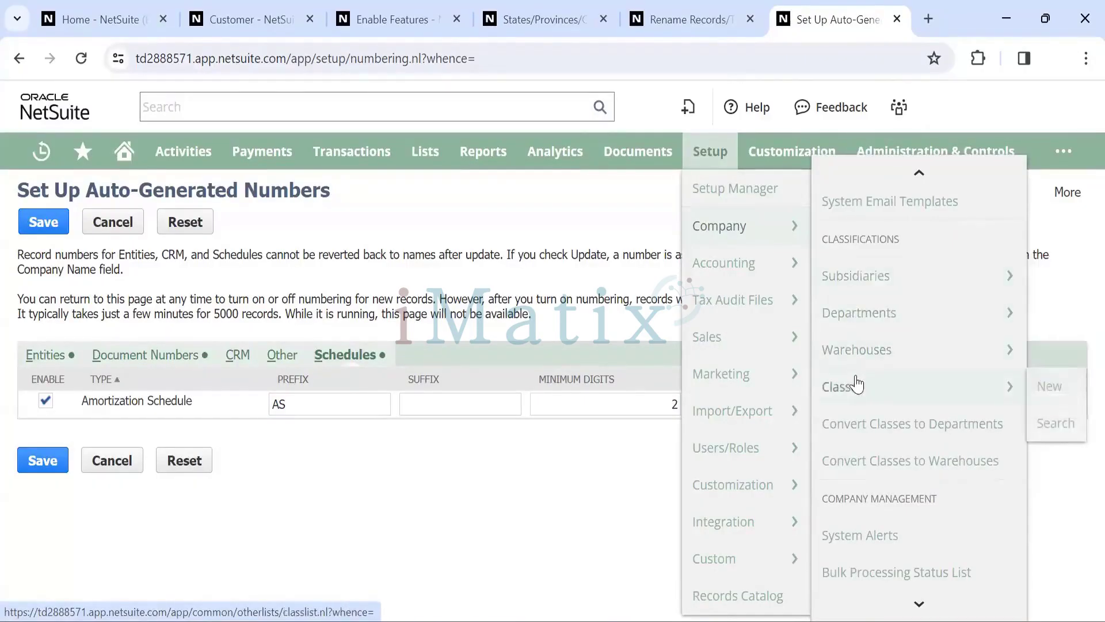
left_click(846, 282)
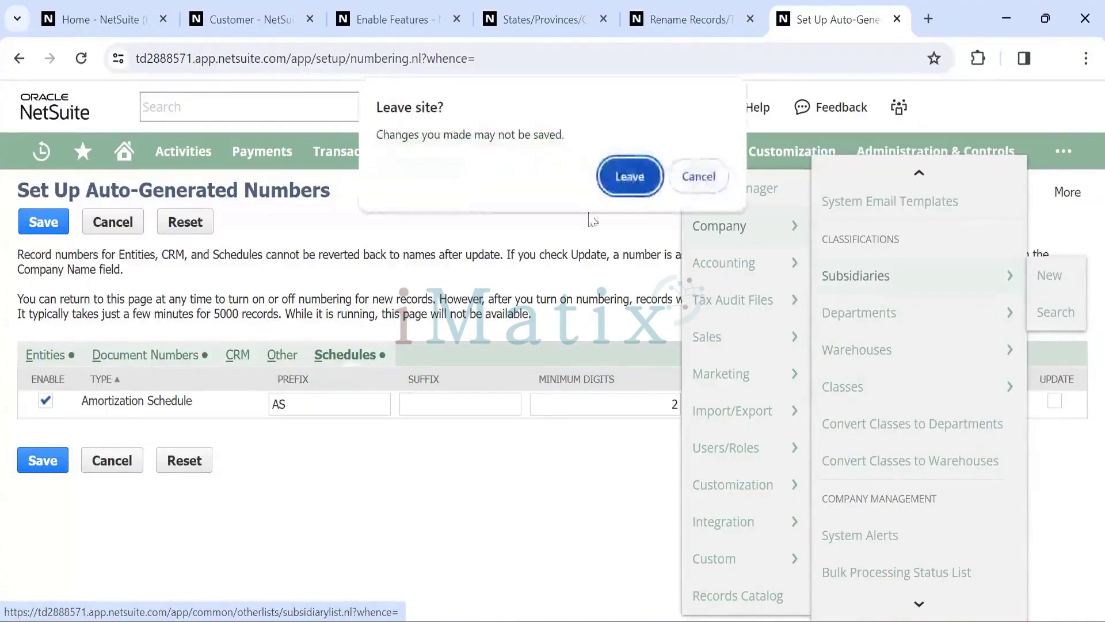
left_click(629, 189)
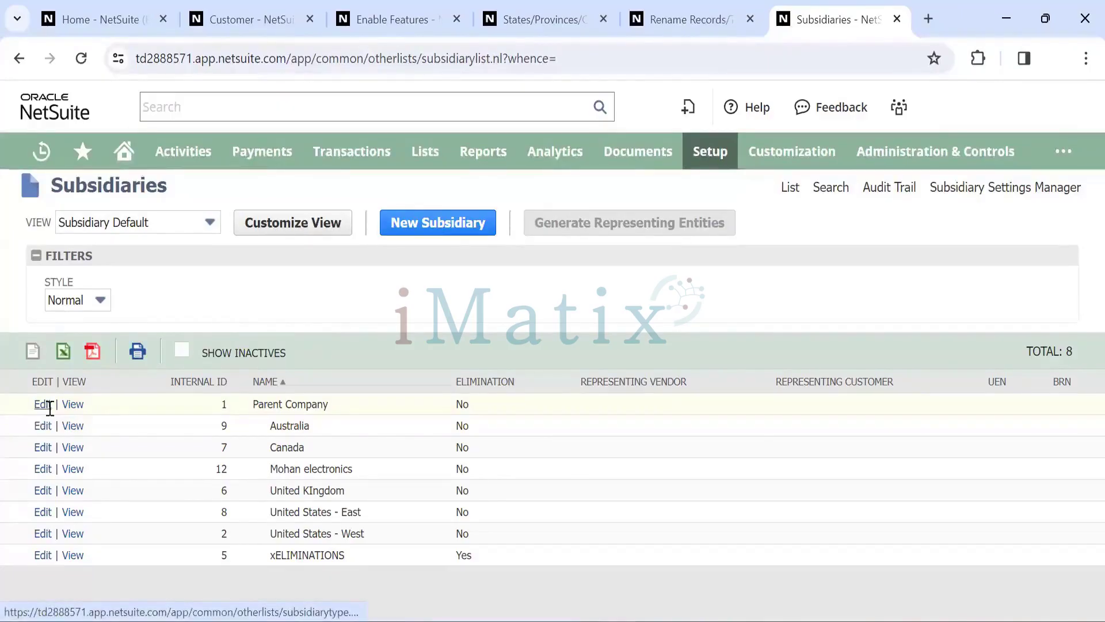
Open the Parent Company subsidiary record for viewing and examine its details, such as country, currency and fiscal calendars
left_click(73, 405)
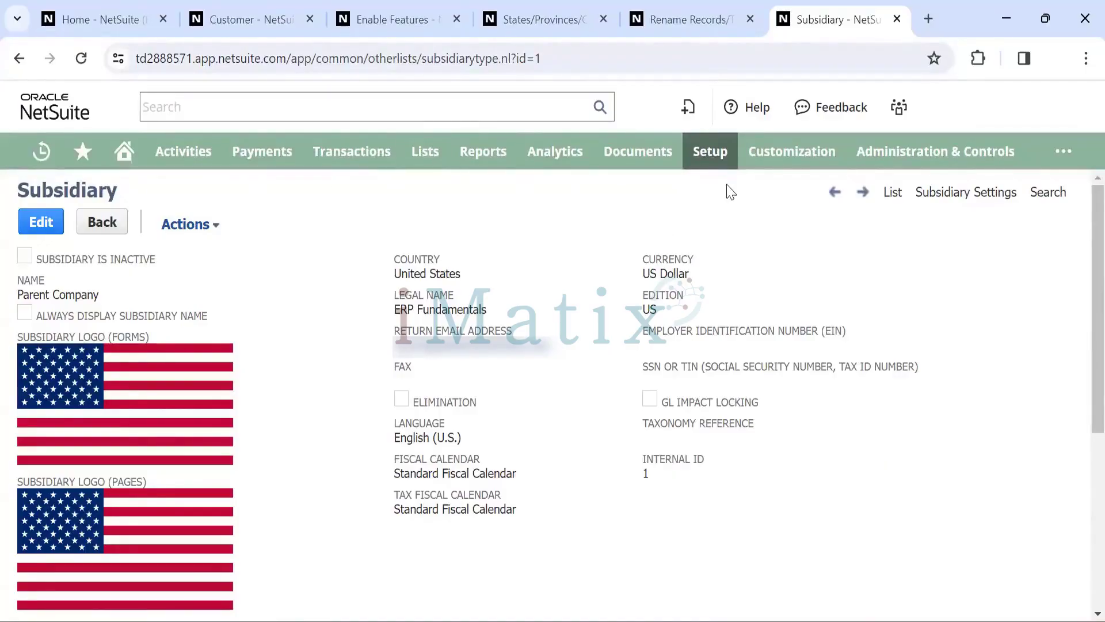
mouse_move(714, 166)
mouse_move(711, 229)
scroll(283, 334, "down", 2)
scroll(284, 334, "up", 2)
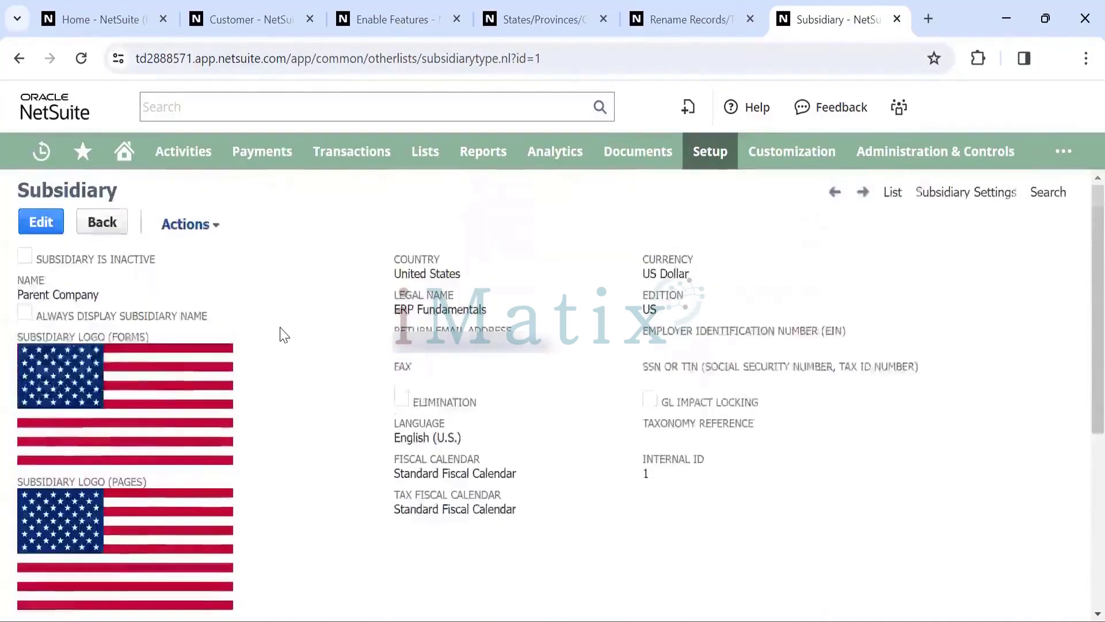
scroll(283, 335, "down", 1)
scroll(284, 334, "up", 1)
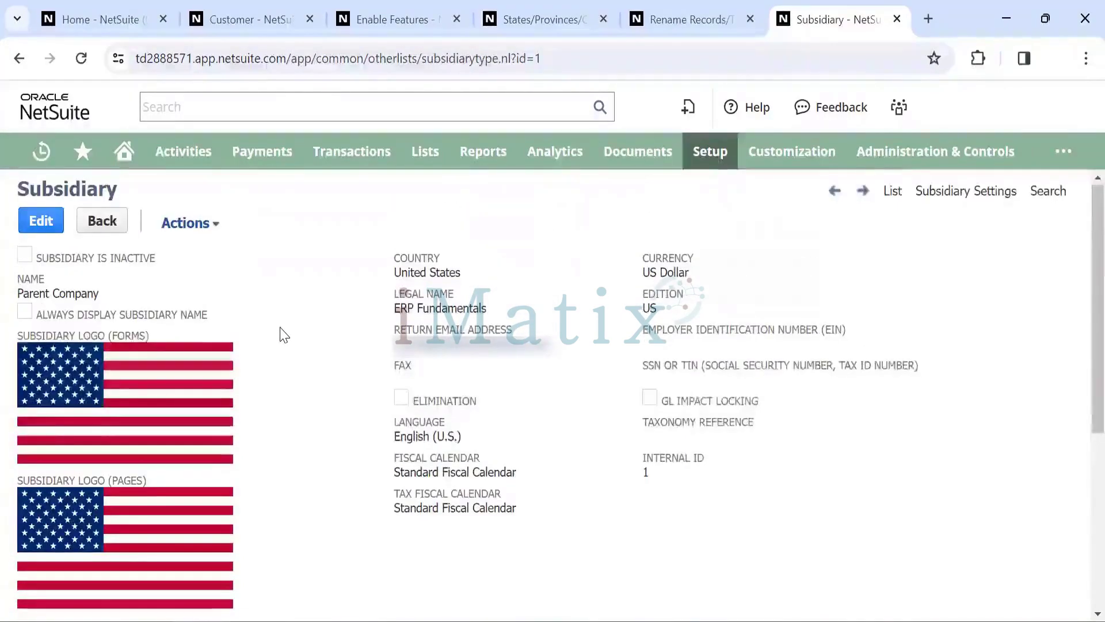
scroll(284, 334, "down", 1)
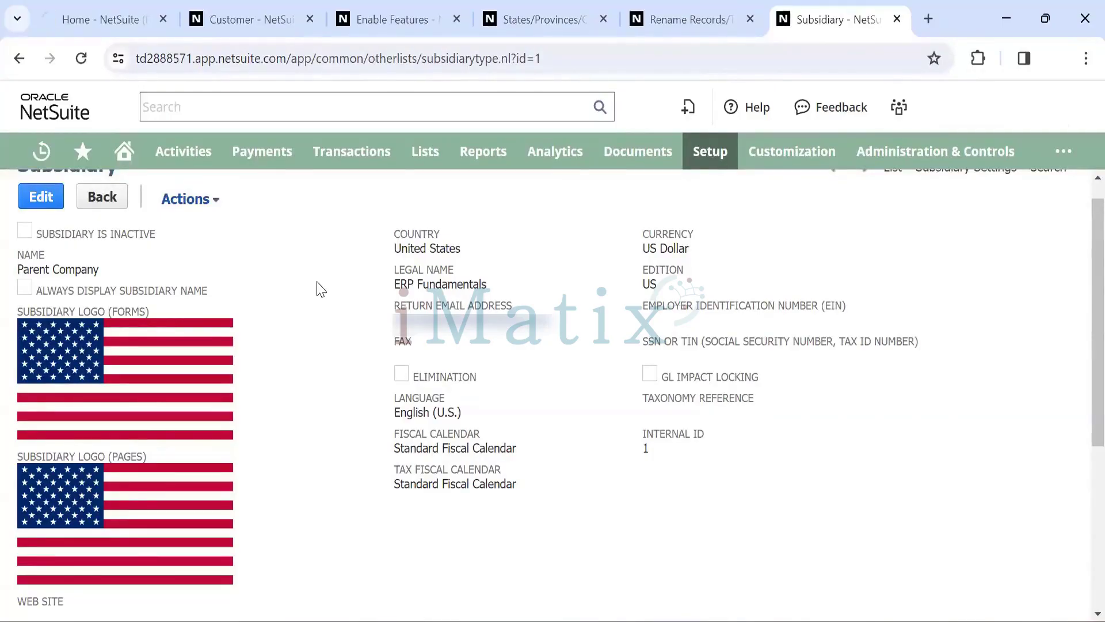
scroll(252, 266, "up", 1)
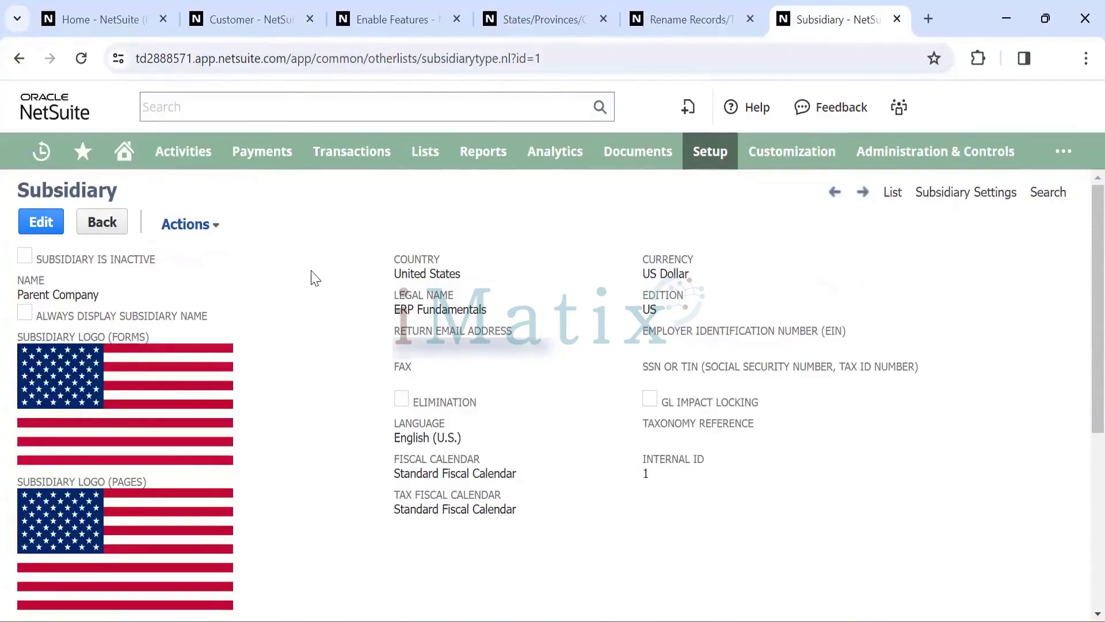
Open the Company Information setup page and review its regional settings and addresses
mouse_move(711, 153)
mouse_move(728, 233)
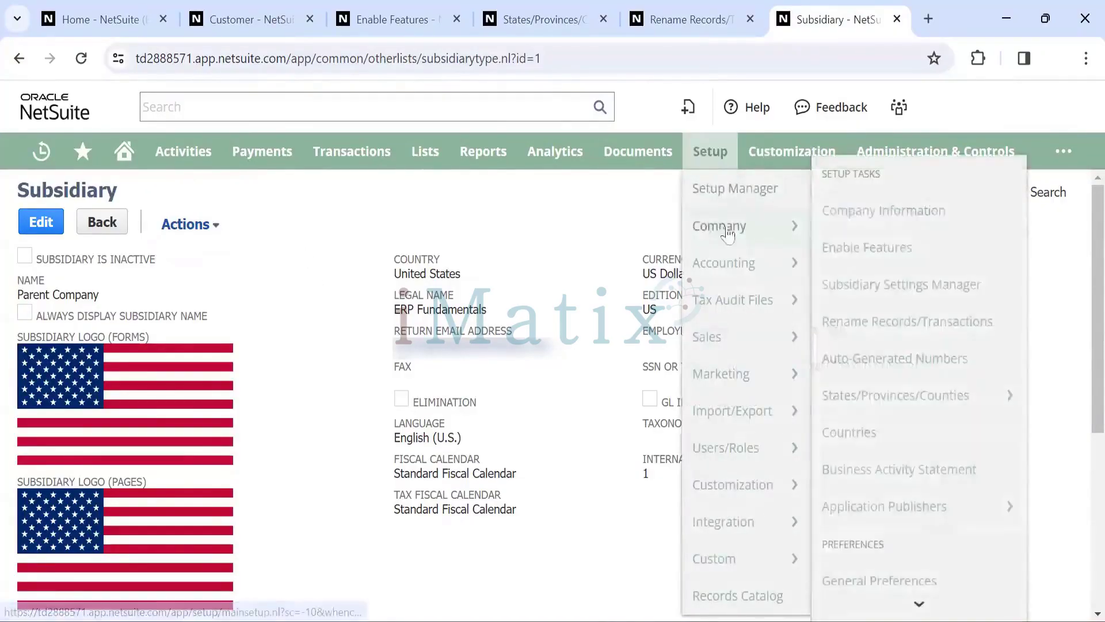
left_click(874, 212)
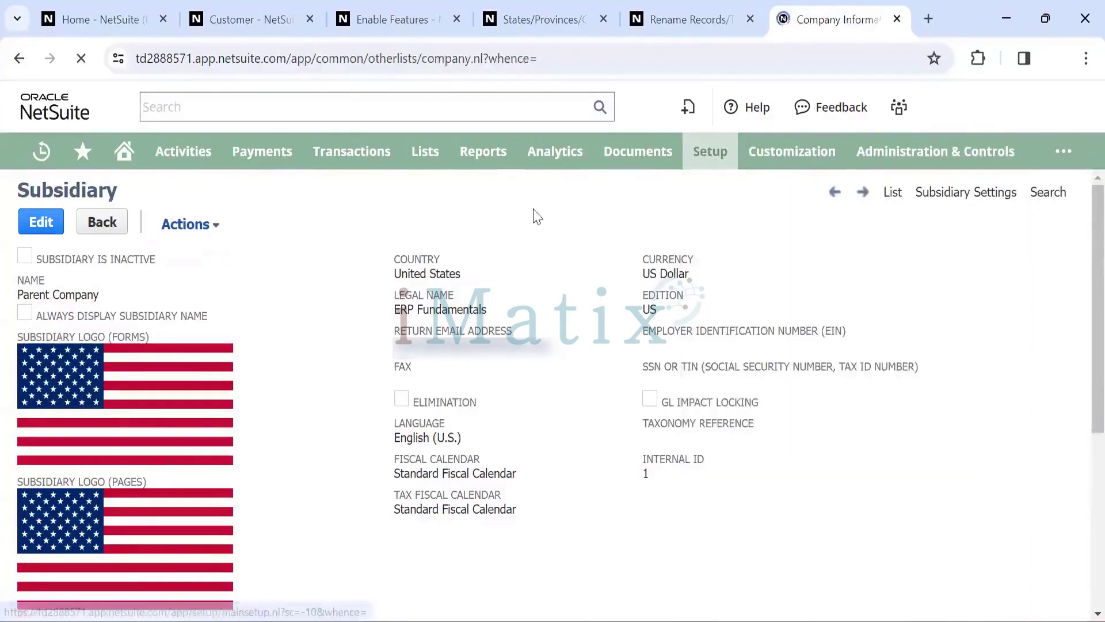
scroll(72, 349, "down", 4)
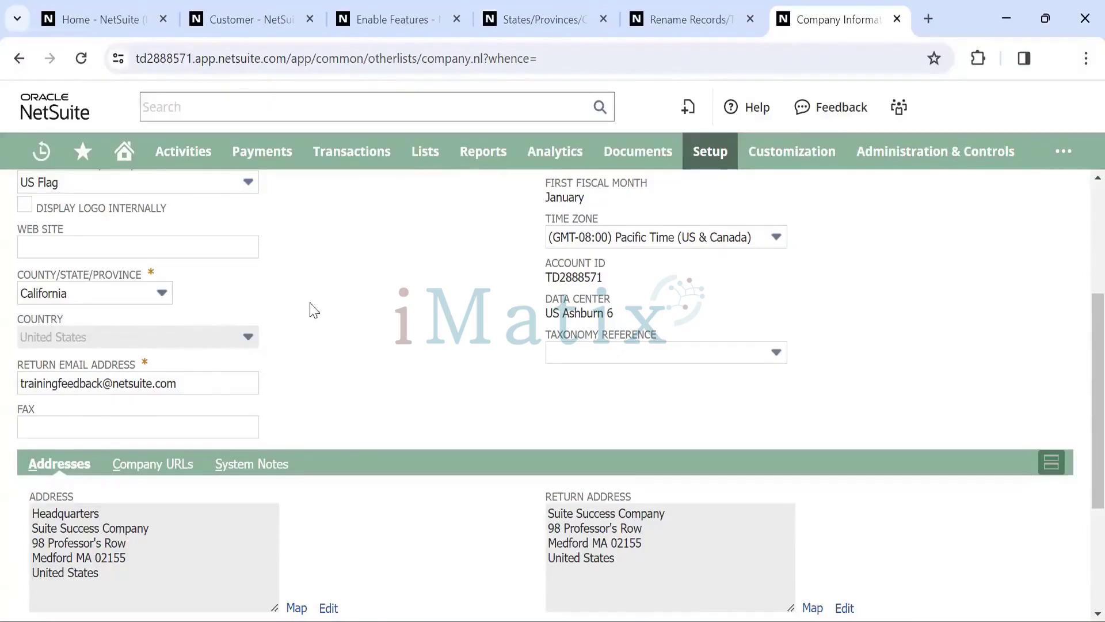
Review the company information record, including its general fields, account details and address section
scroll(320, 307, "up", 3)
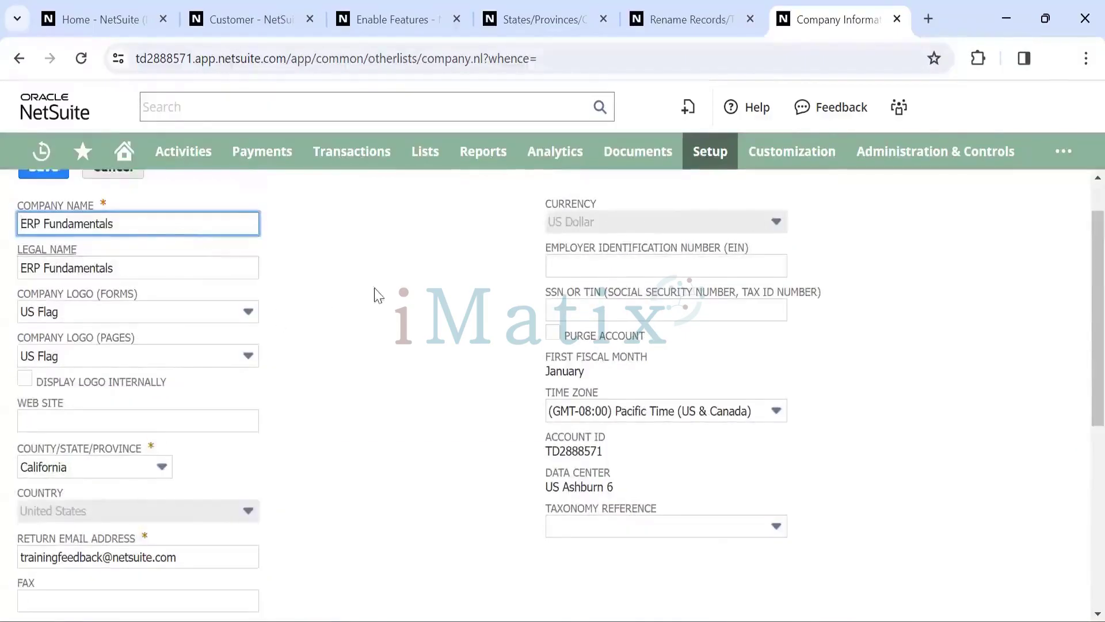
scroll(343, 336, "down", 2)
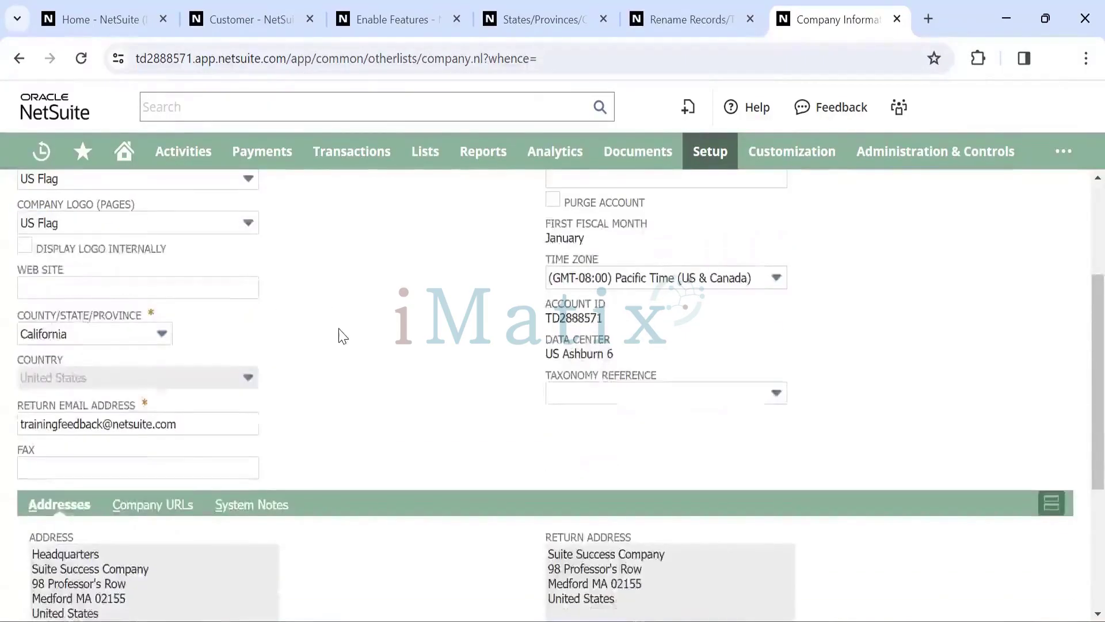
scroll(343, 335, "down", 1)
scroll(343, 336, "up", 5)
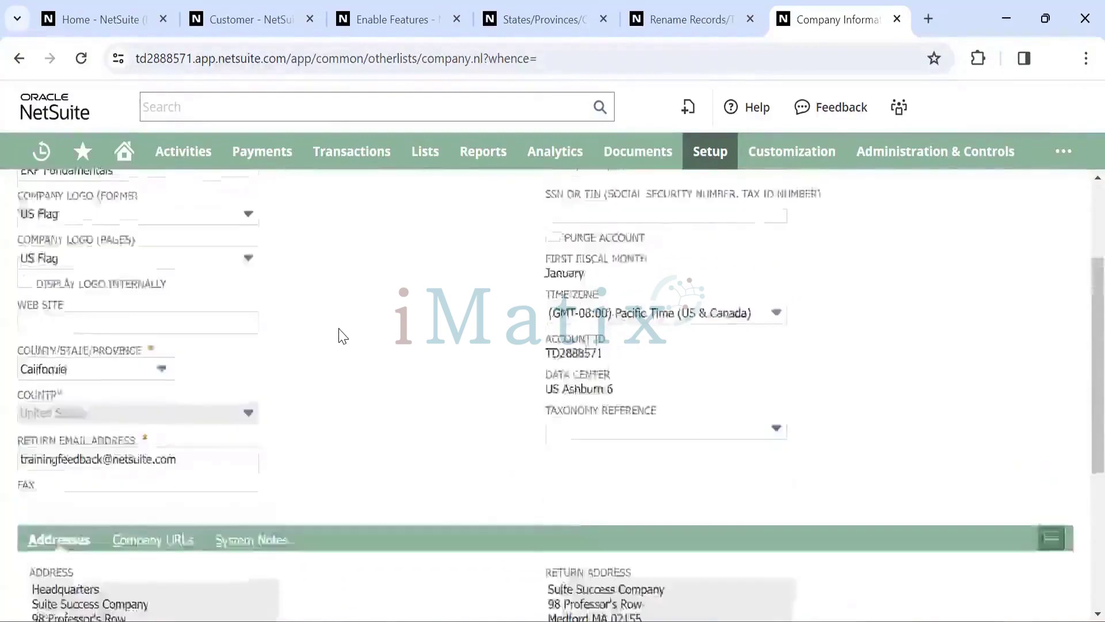
scroll(343, 336, "down", 2)
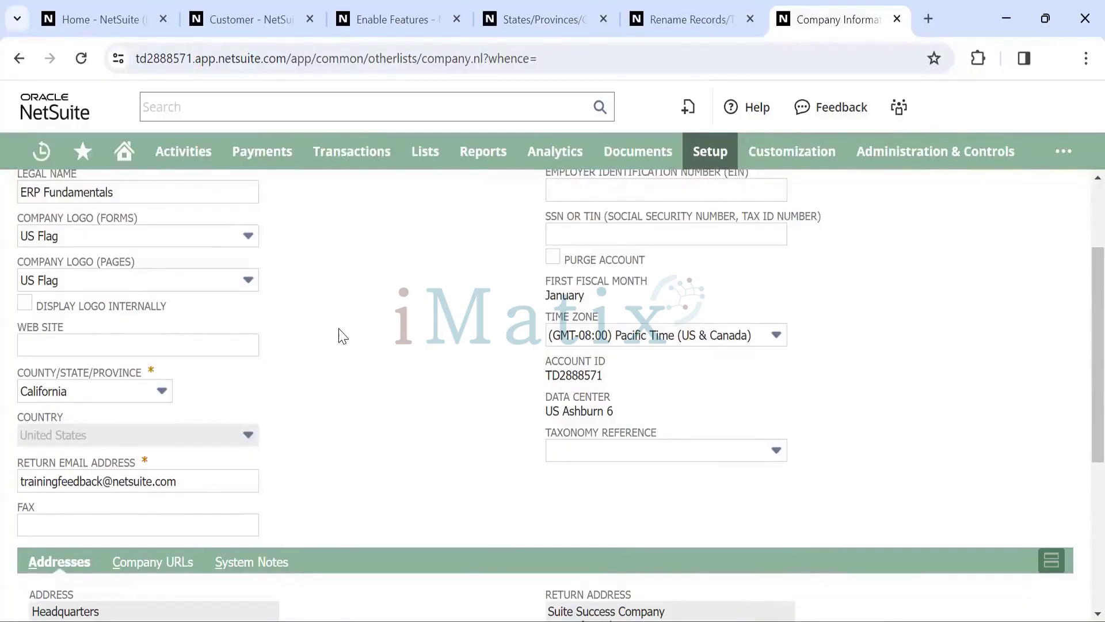
scroll(353, 299, "up", 3)
Open the Departments list from the company setup classifications in a new browser tab
mouse_move(705, 155)
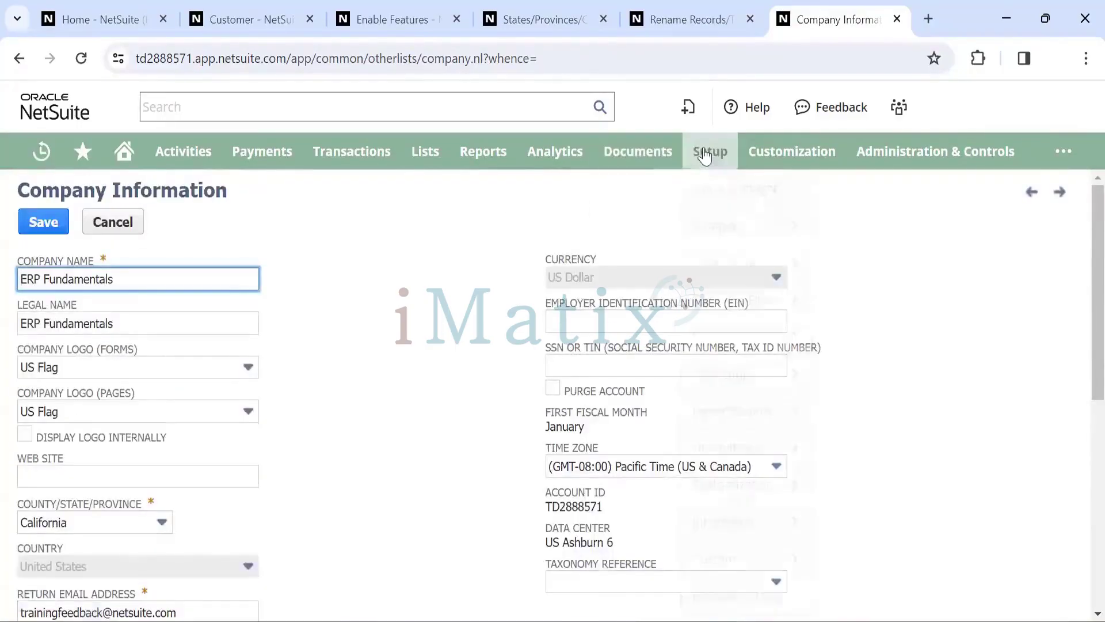
mouse_move(716, 225)
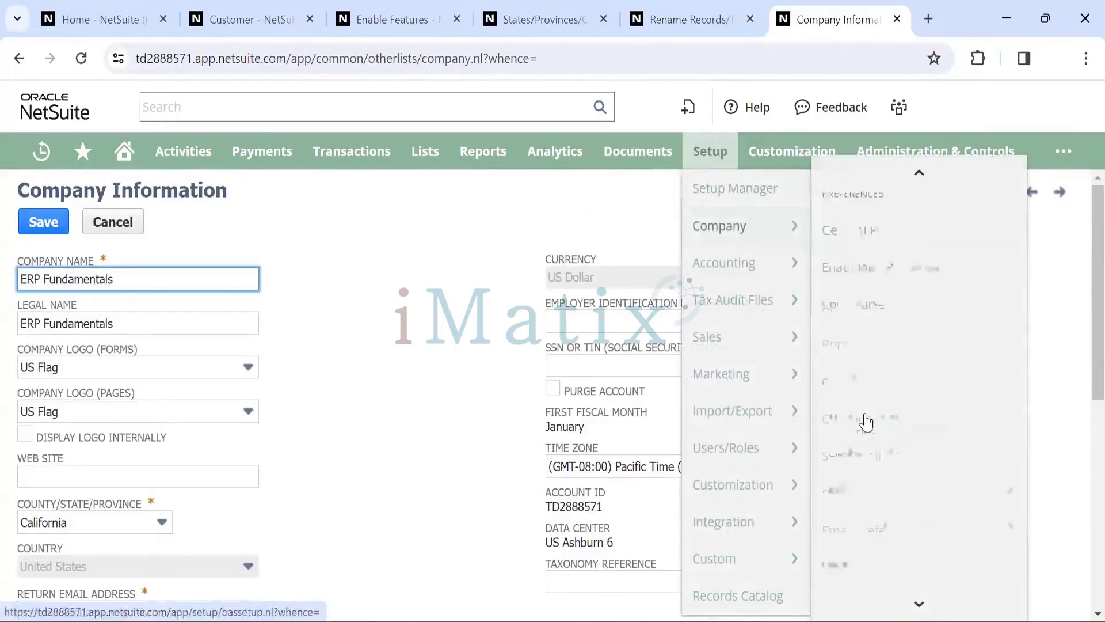
scroll(865, 422, "down", 6)
scroll(865, 422, "up", 2)
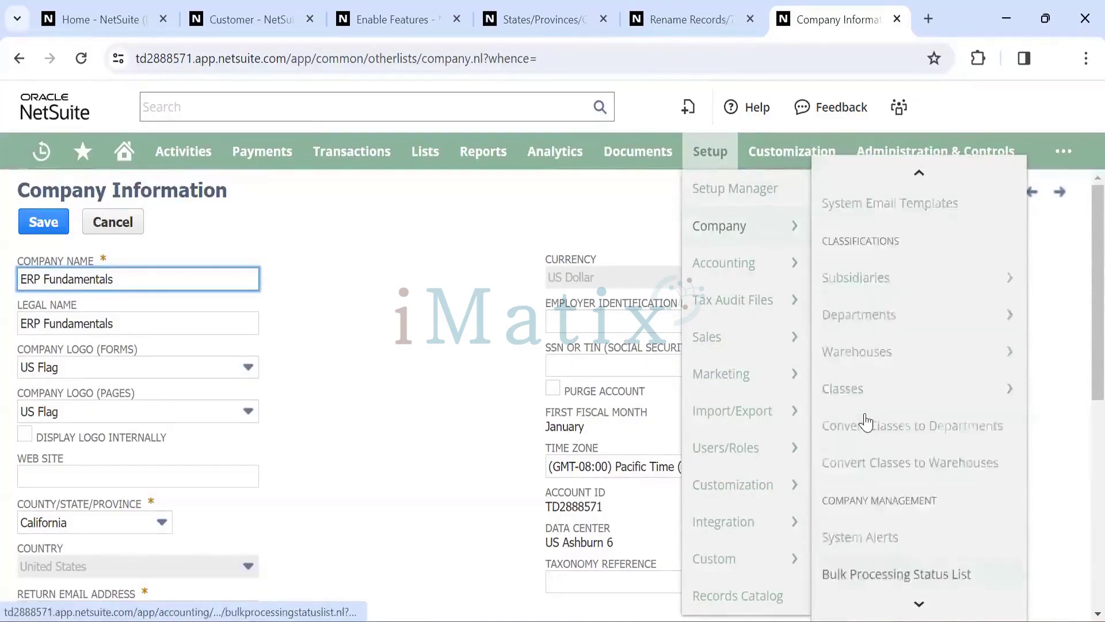
scroll(865, 422, "up", 3)
mouse_move(847, 443)
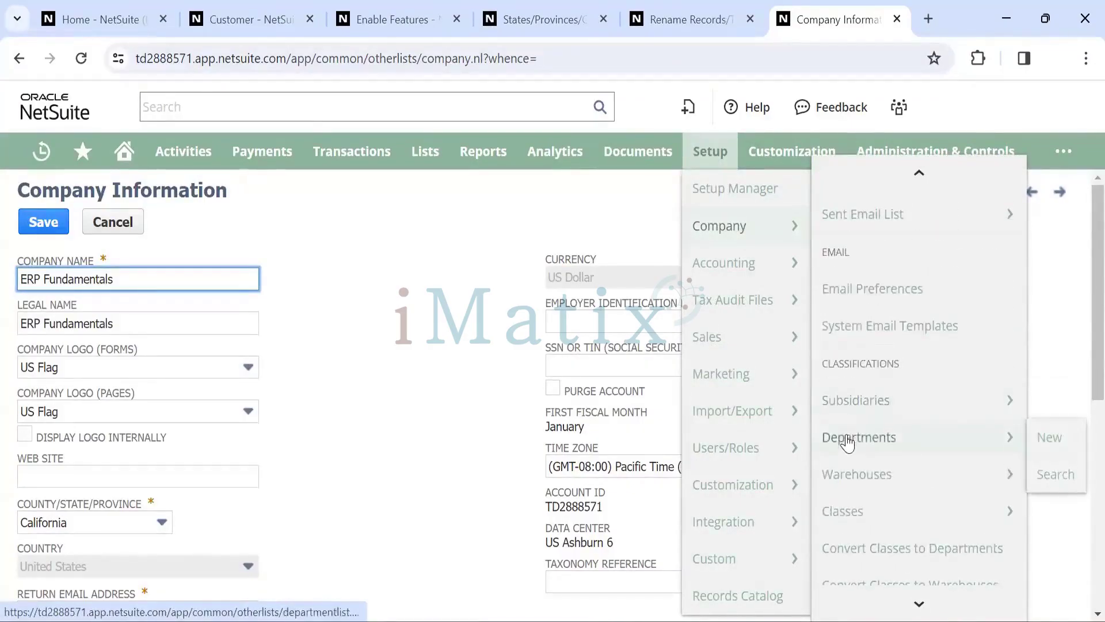
scroll(846, 432, "down", 2)
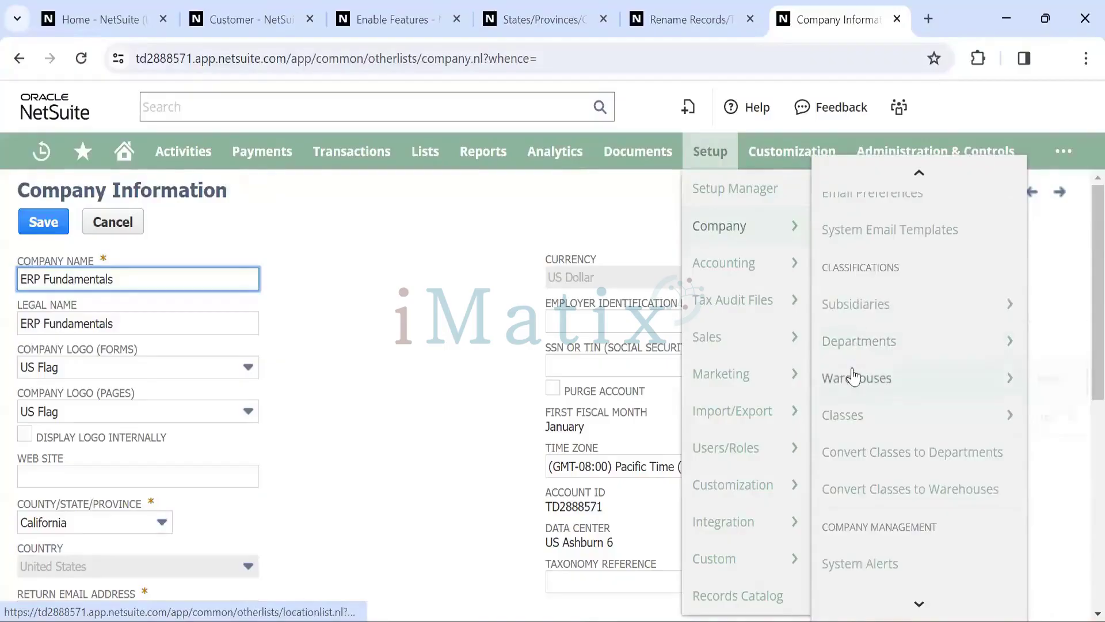
mouse_move(853, 380)
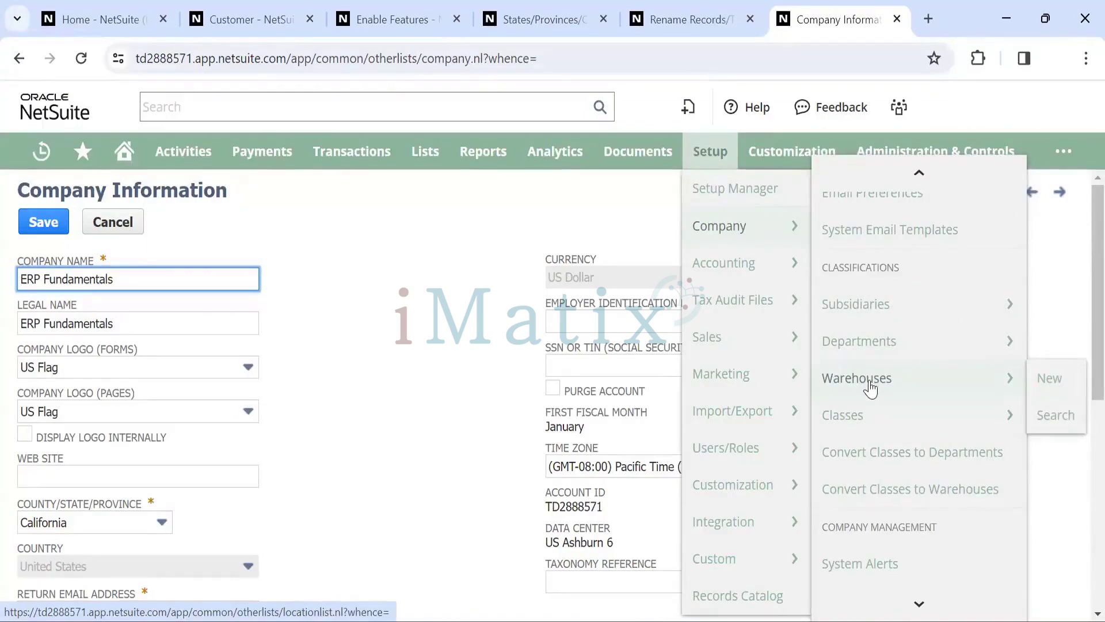
mouse_move(861, 416)
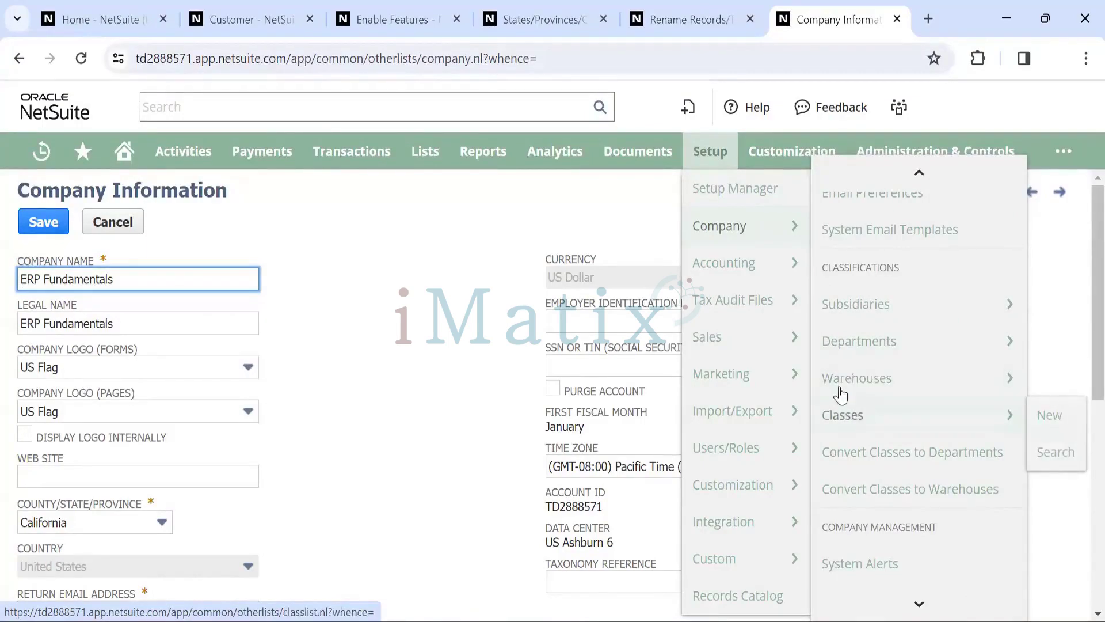
mouse_move(856, 345)
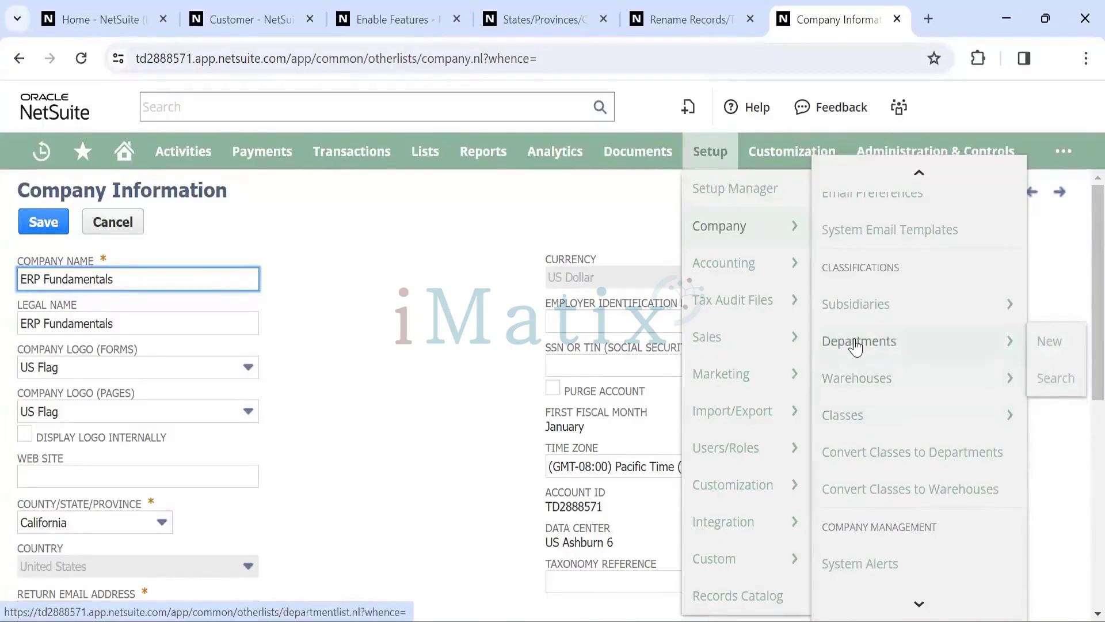
middle_click(856, 346)
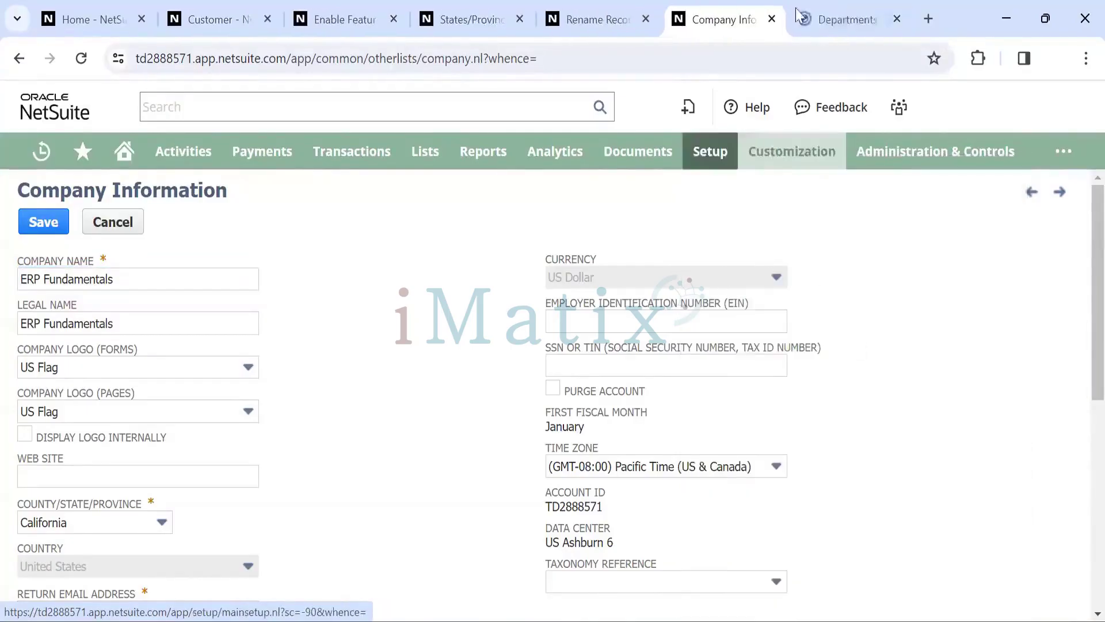
Open the Warehouses list from the company setup classifications in another new browser tab
mouse_move(816, 175)
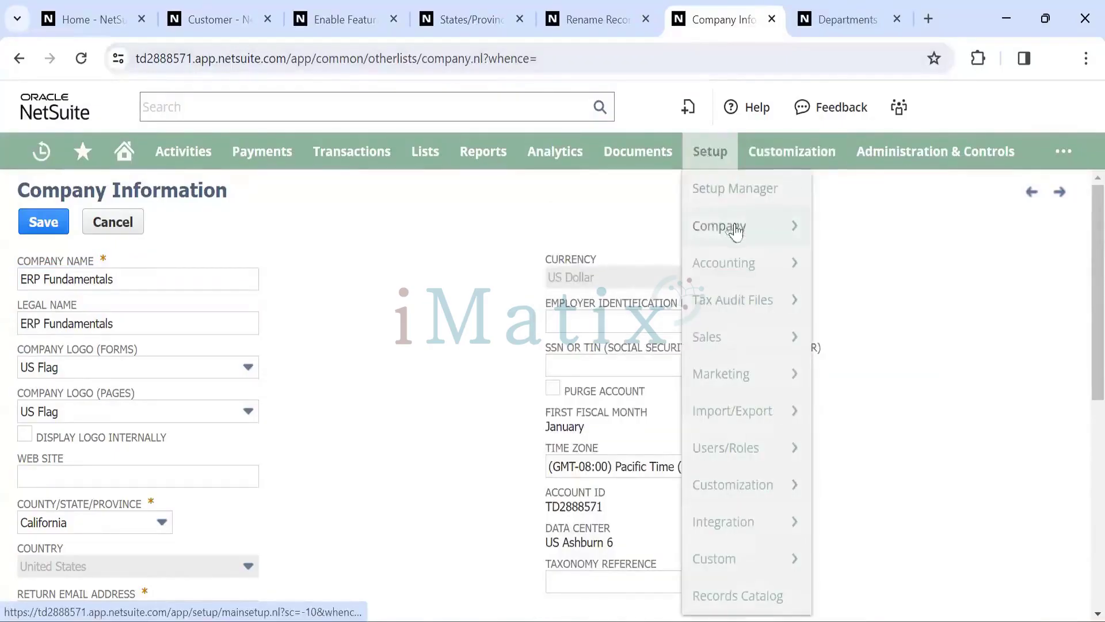
mouse_move(789, 227)
scroll(905, 475, "down", 5)
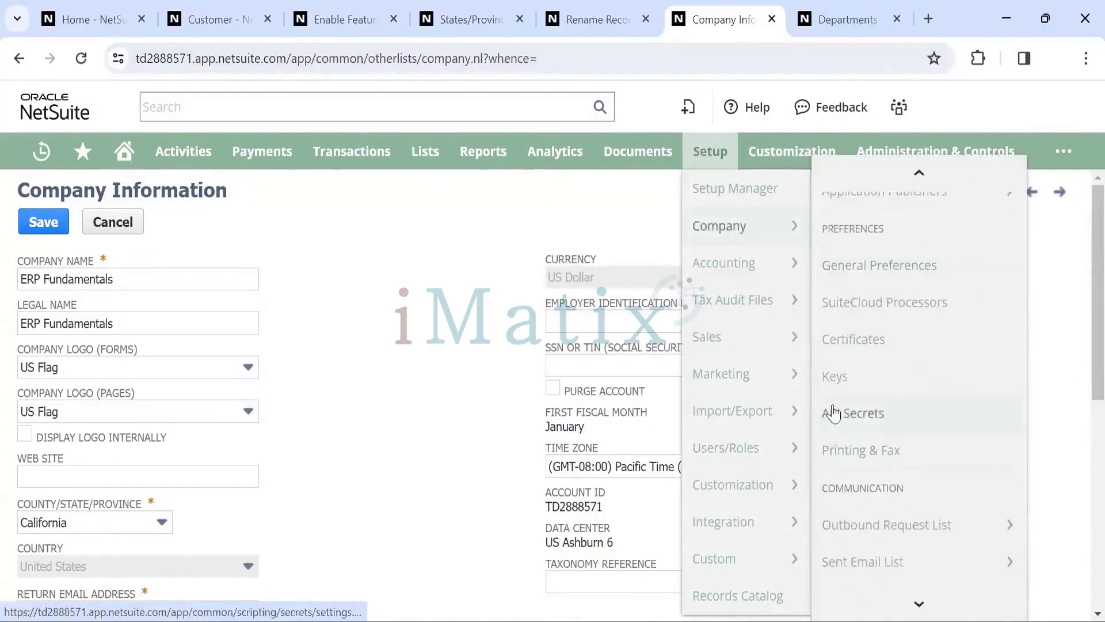
scroll(853, 442, "down", 5)
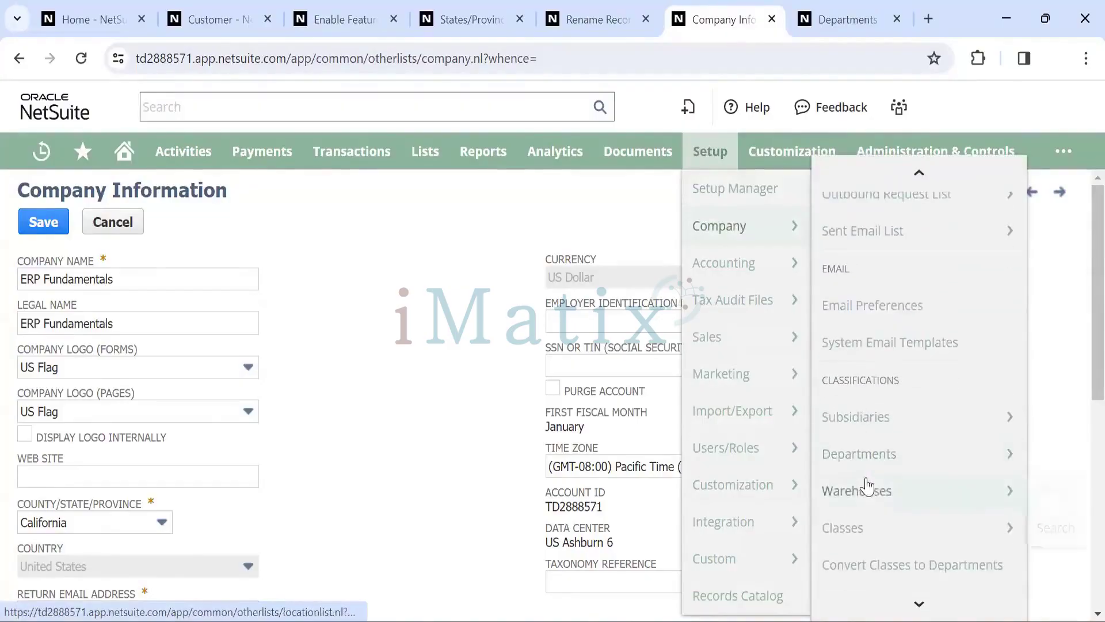
mouse_move(874, 492)
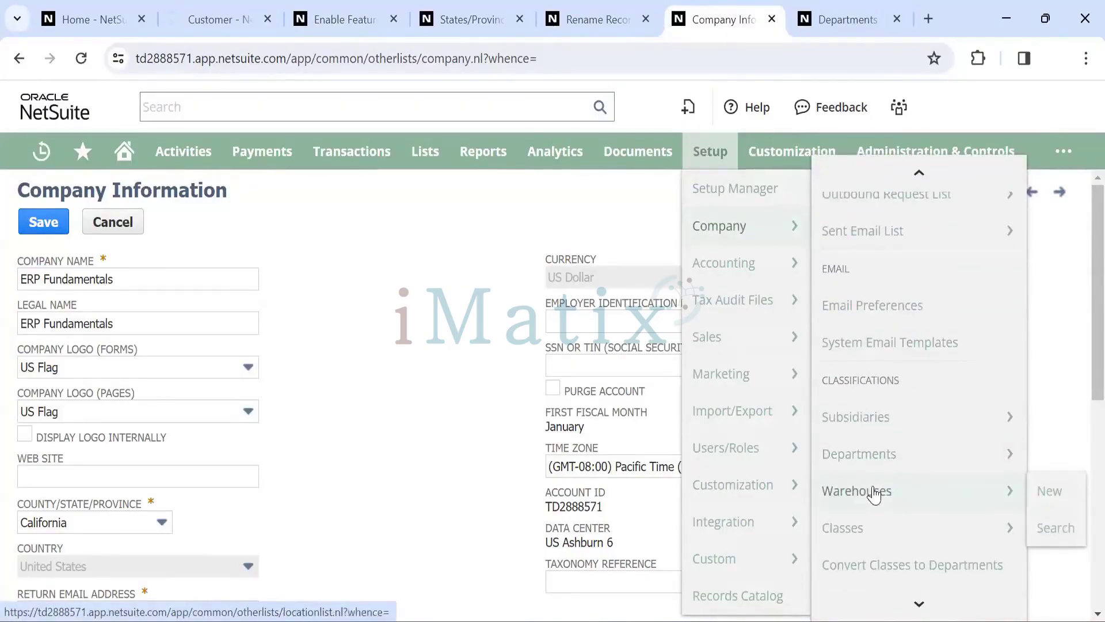
middle_click(874, 492)
Open the Classes list from the company setup classifications in its own new browser tab
mouse_move(732, 168)
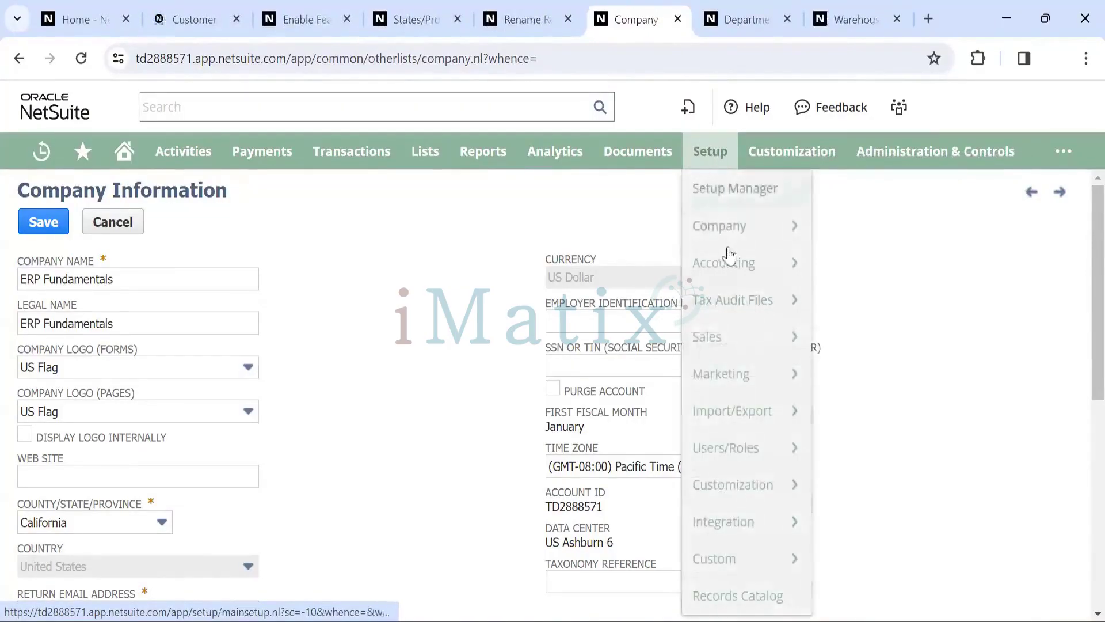
mouse_move(889, 403)
scroll(889, 406, "down", 10)
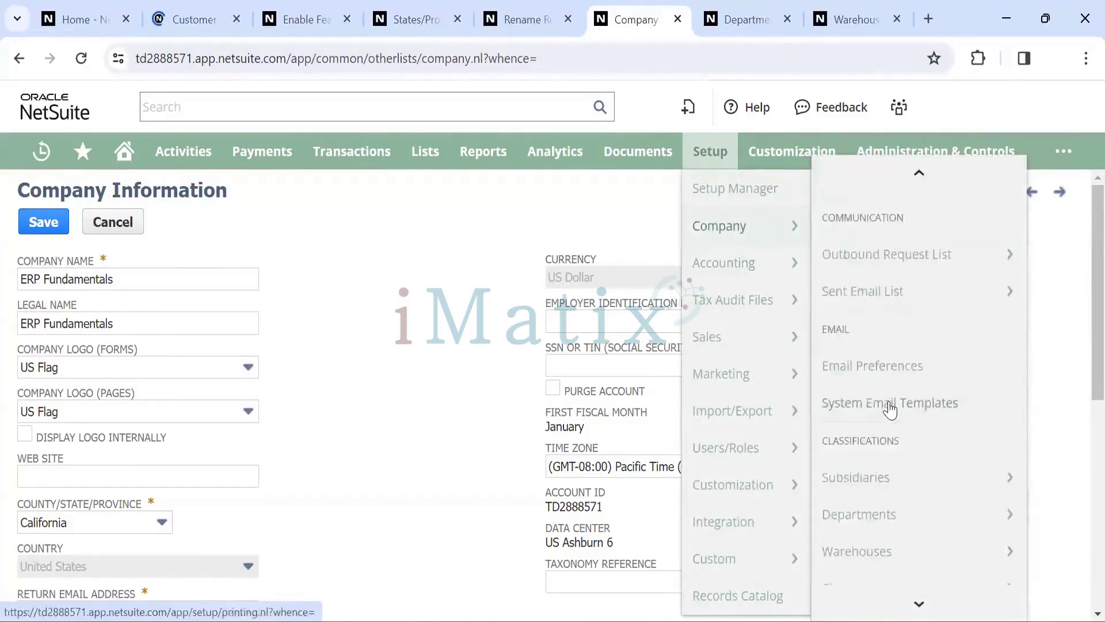
mouse_move(854, 414)
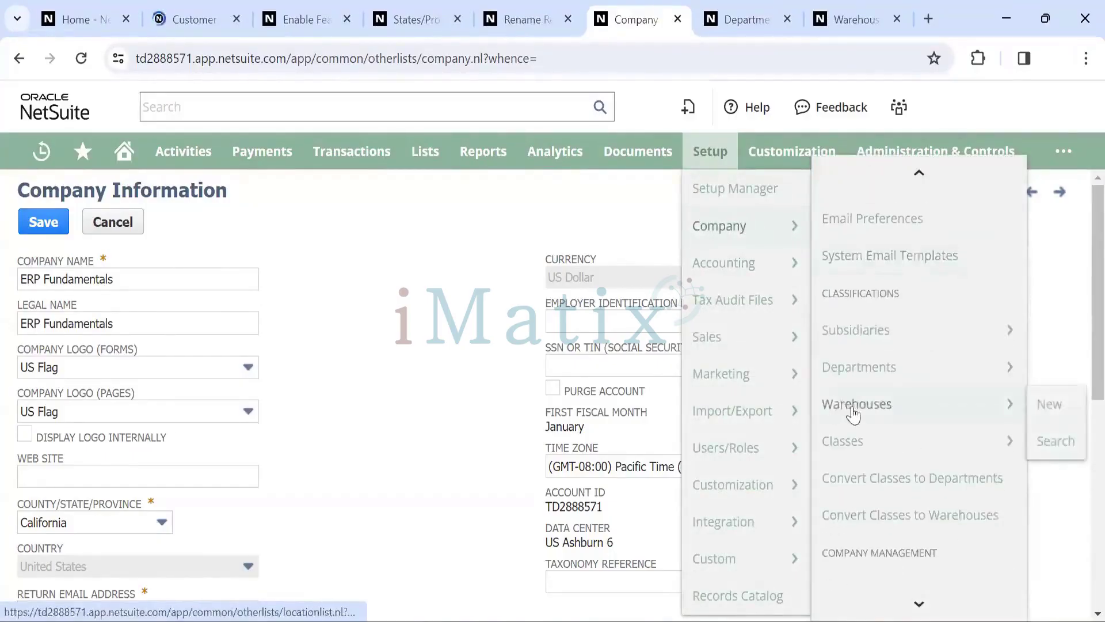
middle_click(873, 452)
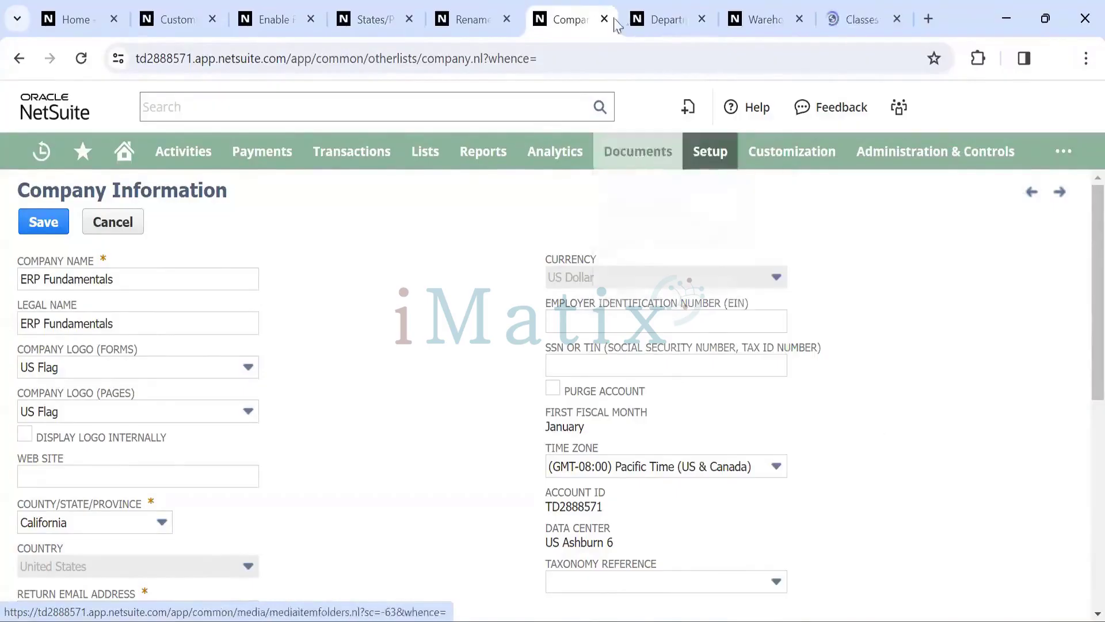
Go to the Departments list and start a new department named Human Resources
left_click(668, 20)
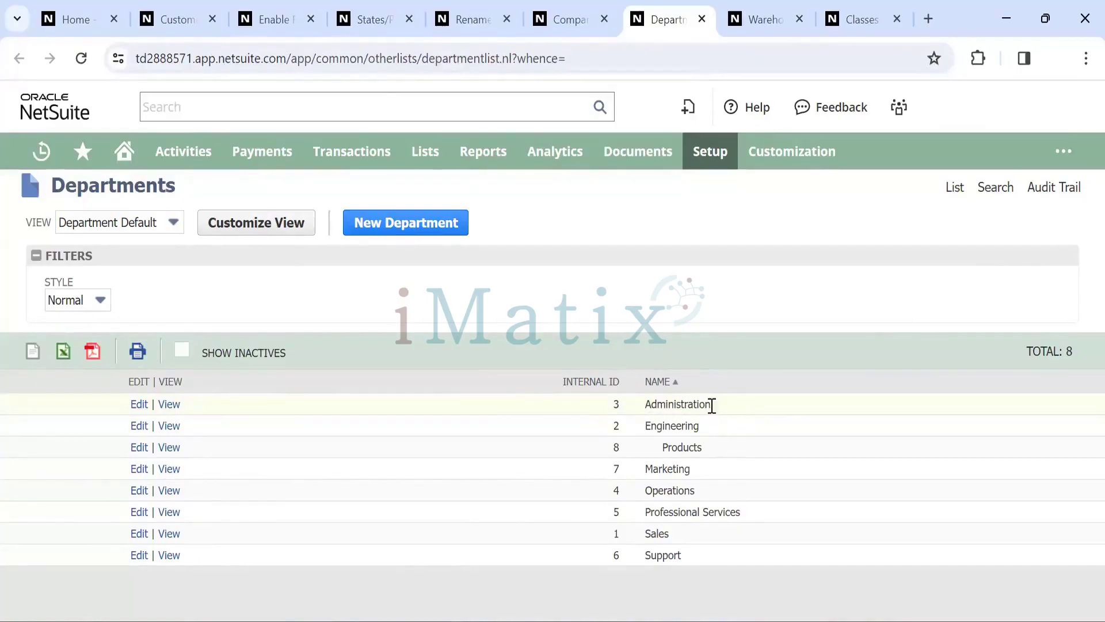
left_click(357, 226)
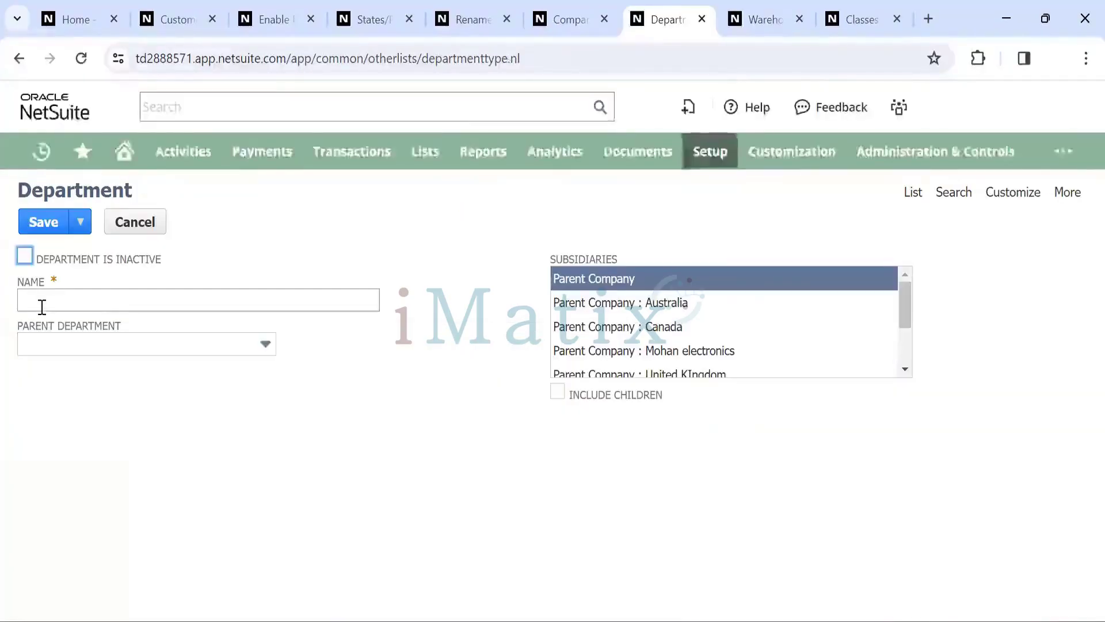
left_click(48, 300)
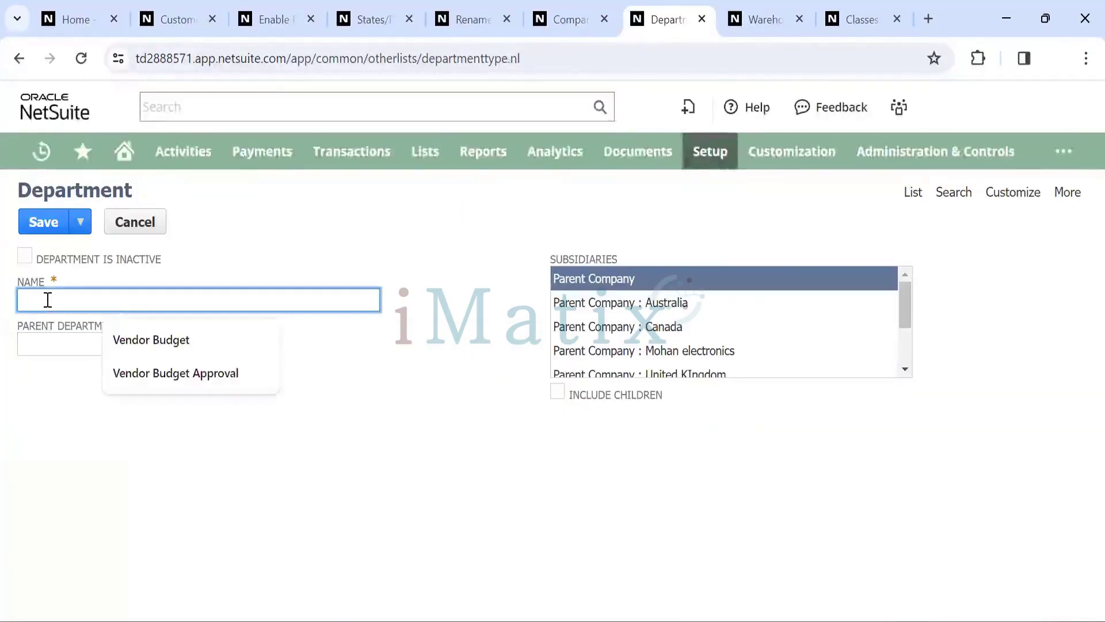
type("Human Resources")
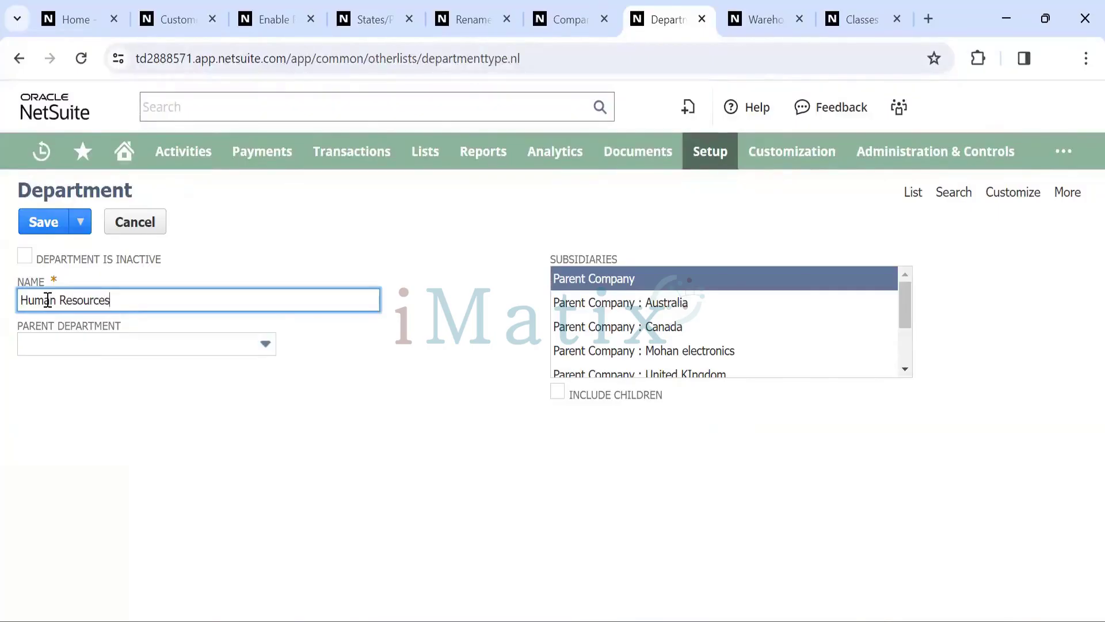
key("Tab")
Check the field help for the parent department, and set the parent department to Administration
left_click(109, 345)
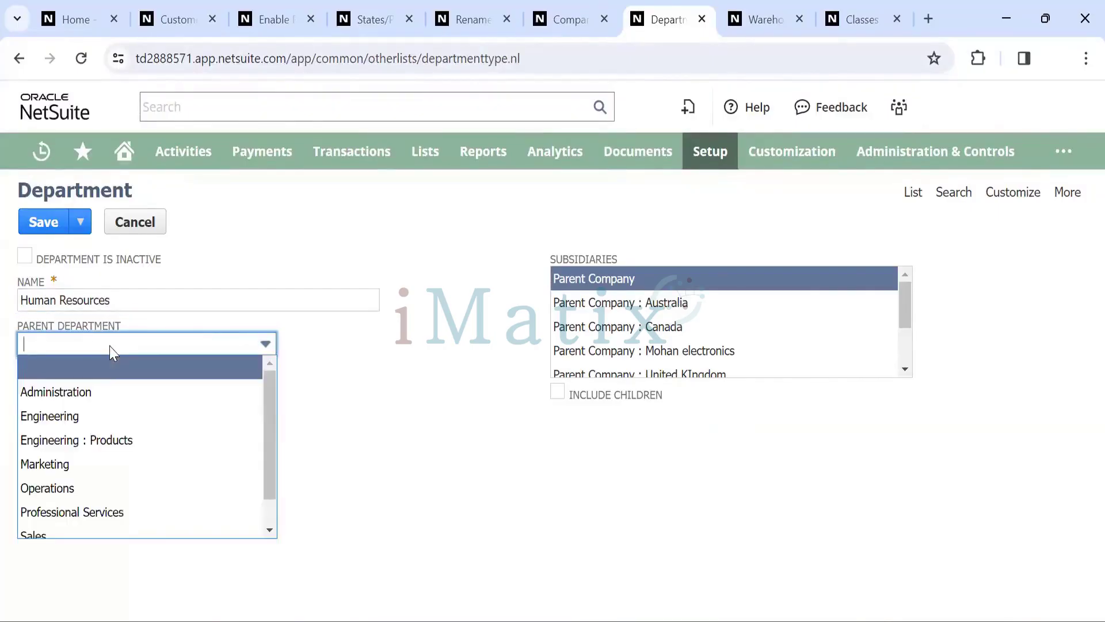
key("Escape")
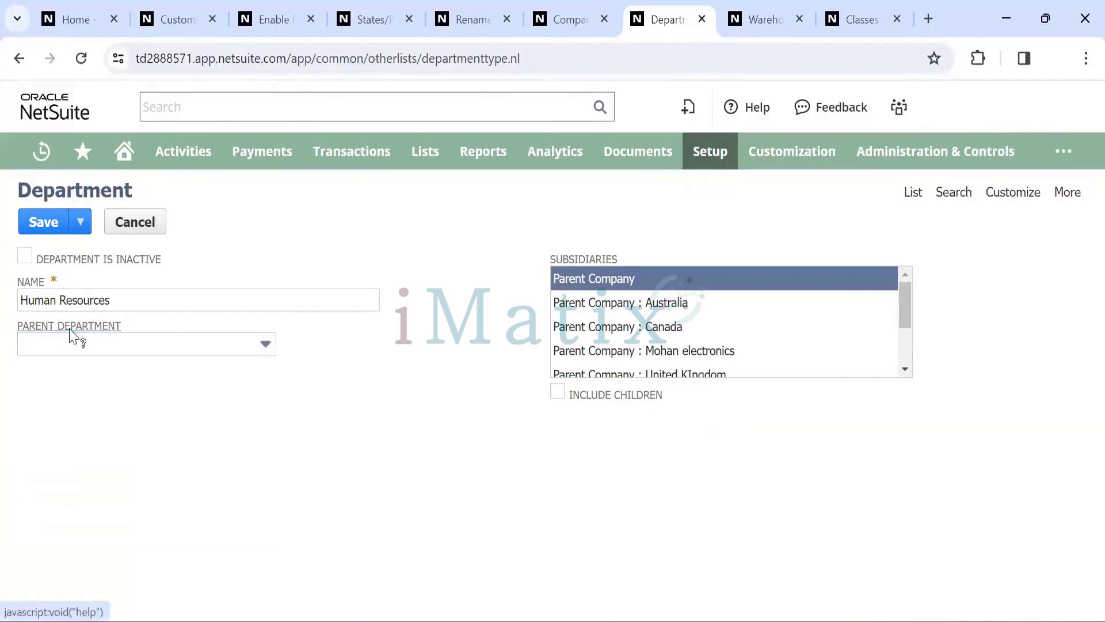
left_click(78, 327)
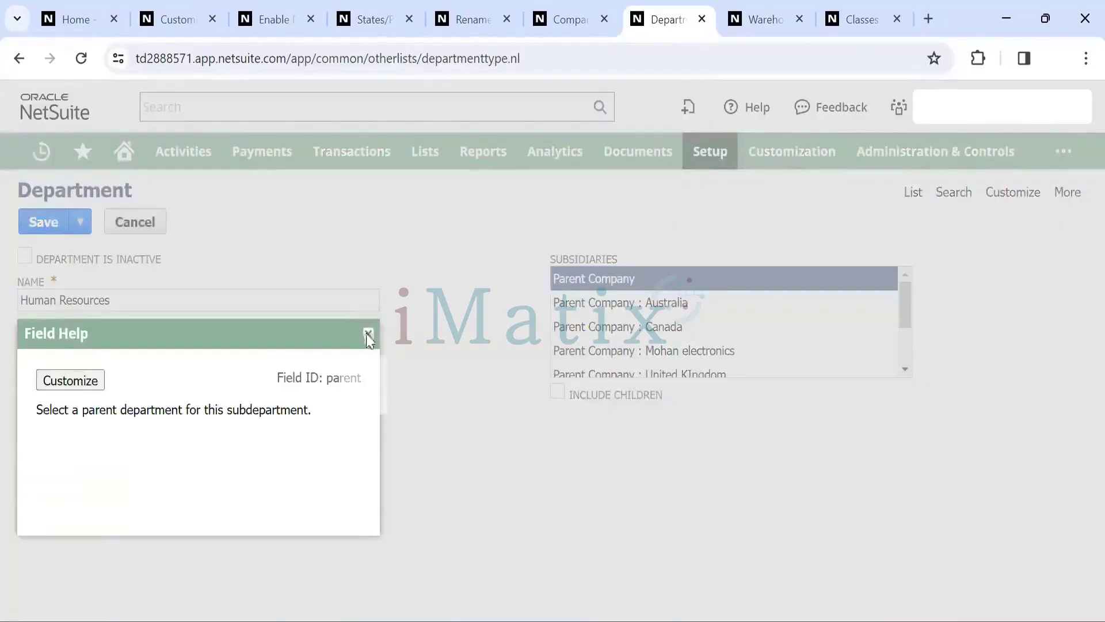
left_click(367, 331)
left_click(189, 349)
left_click(158, 394)
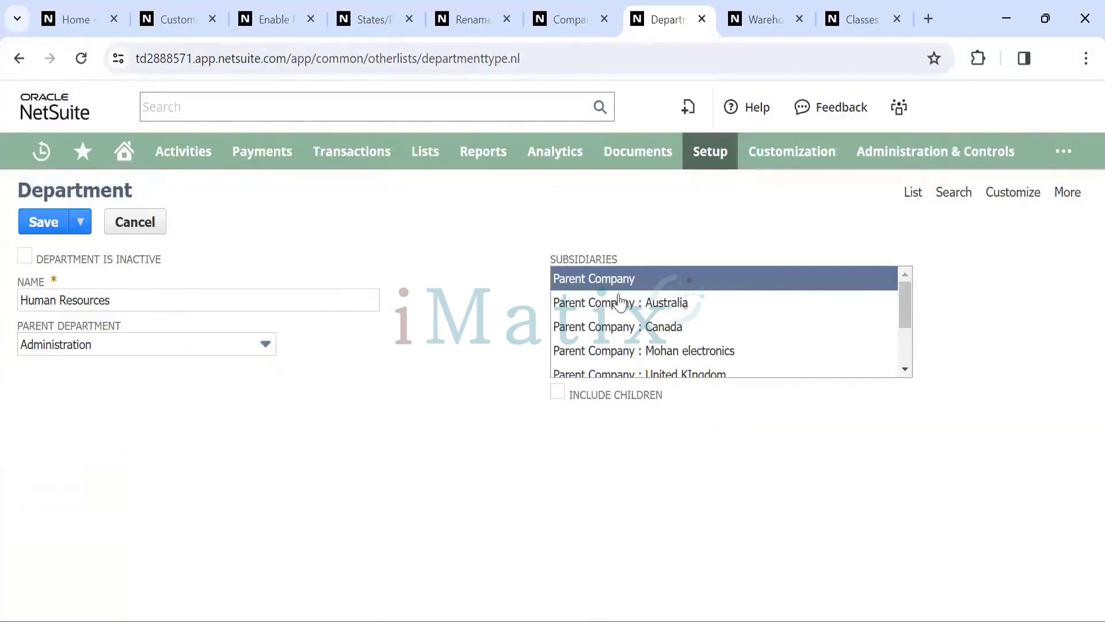
Look through the subsidiaries, include the children of Parent Company, and save the new department
scroll(622, 300, "down", 1)
scroll(619, 299, "up", 1)
scroll(615, 324, "down", 1)
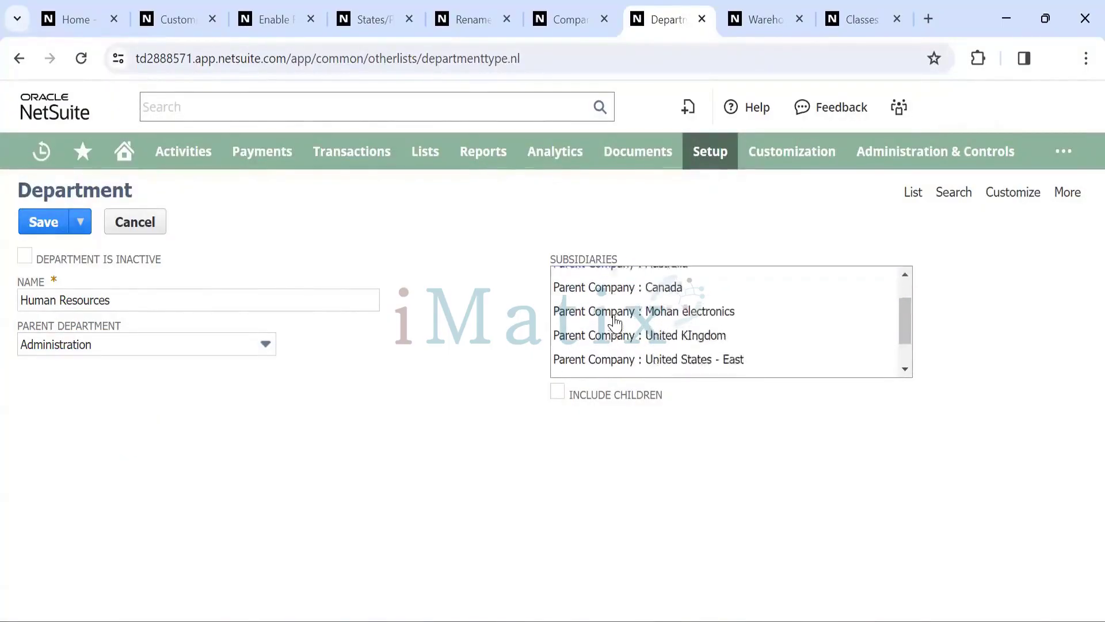
scroll(613, 317, "up", 1)
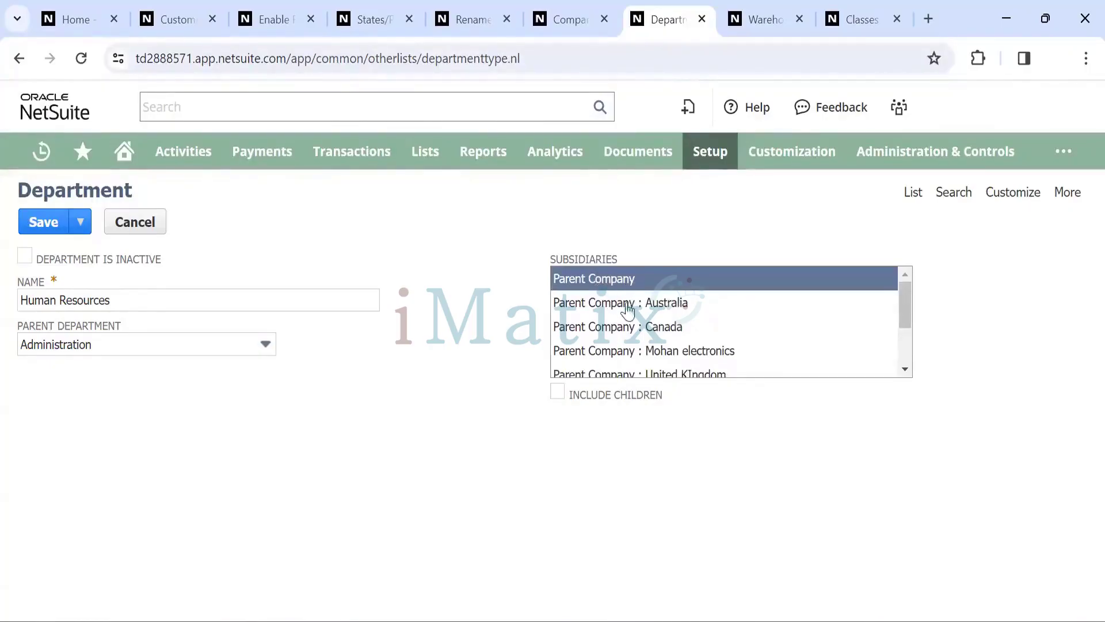
left_click(557, 393)
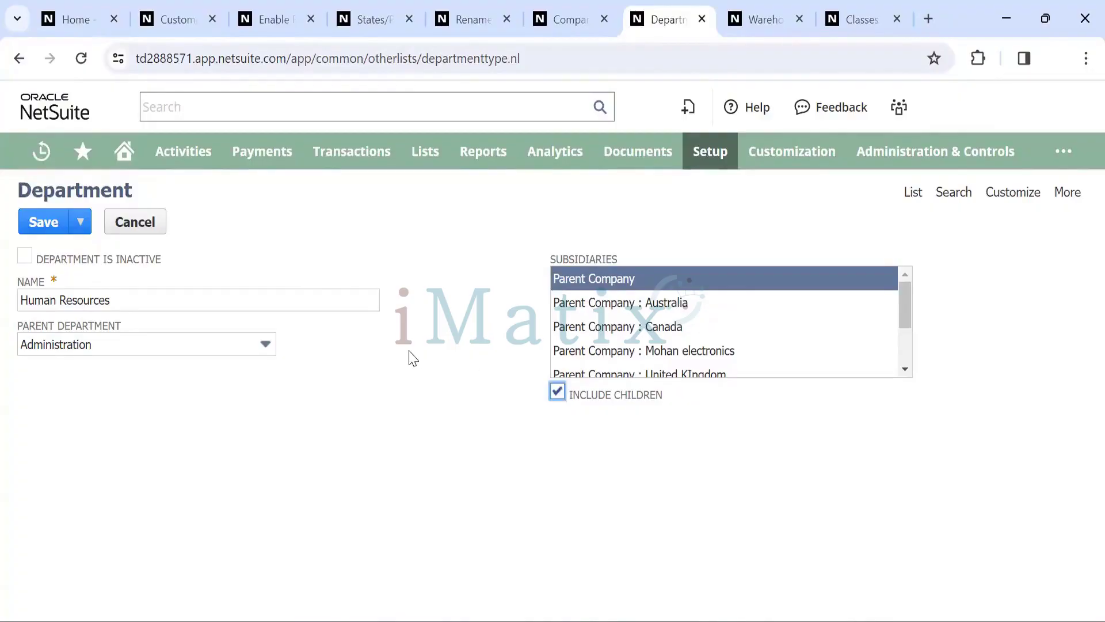
left_click(43, 226)
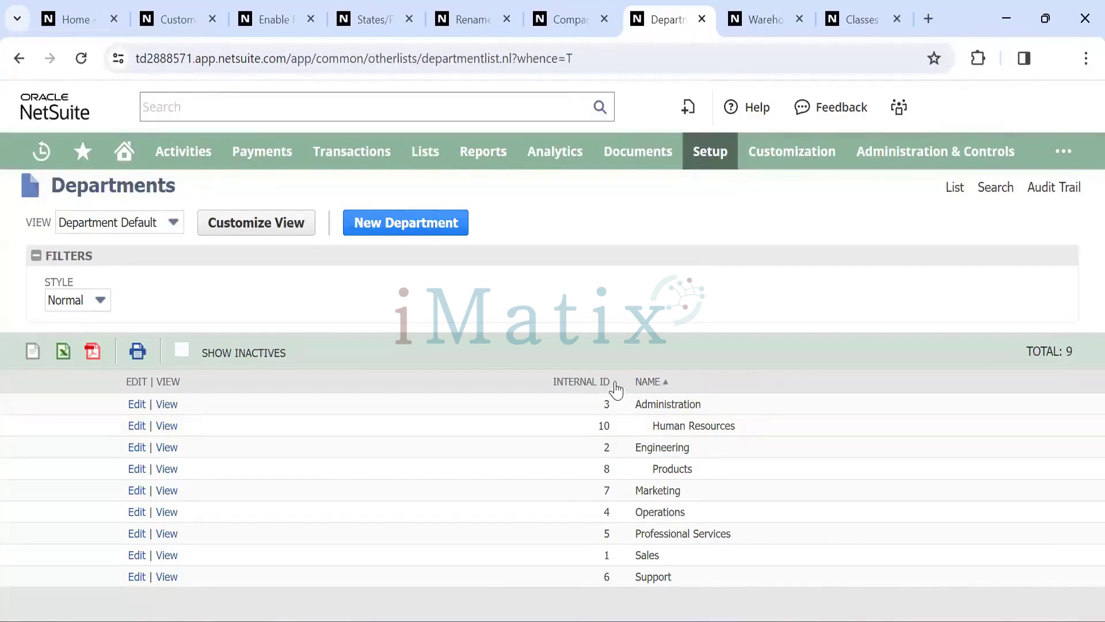
Sort the departments by internal ID and check which views are available for the list
left_click(615, 384)
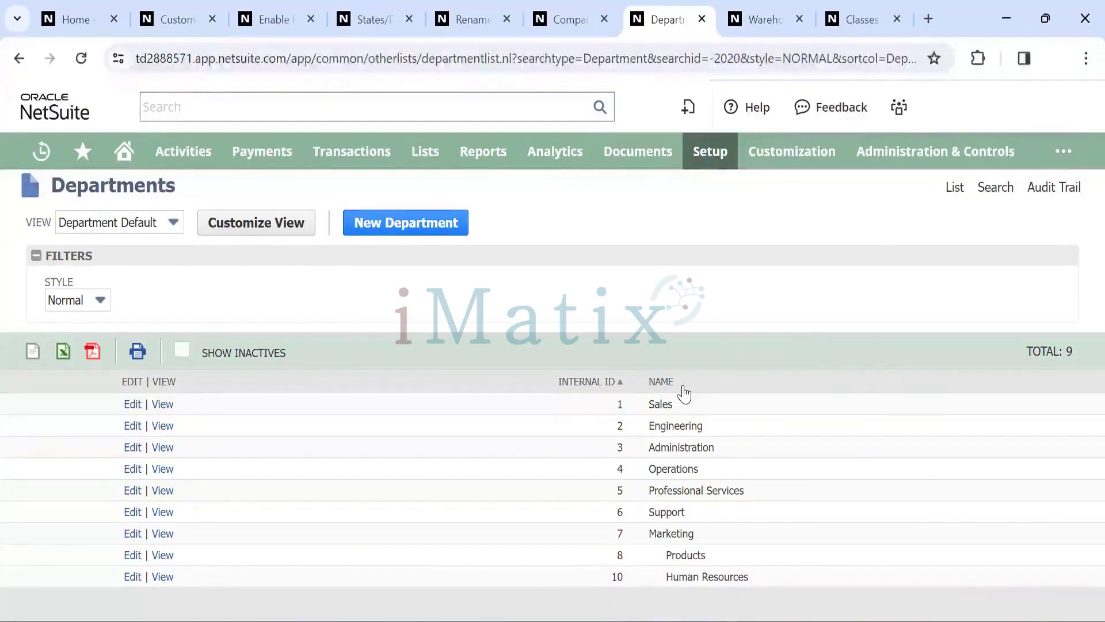
left_click(164, 221)
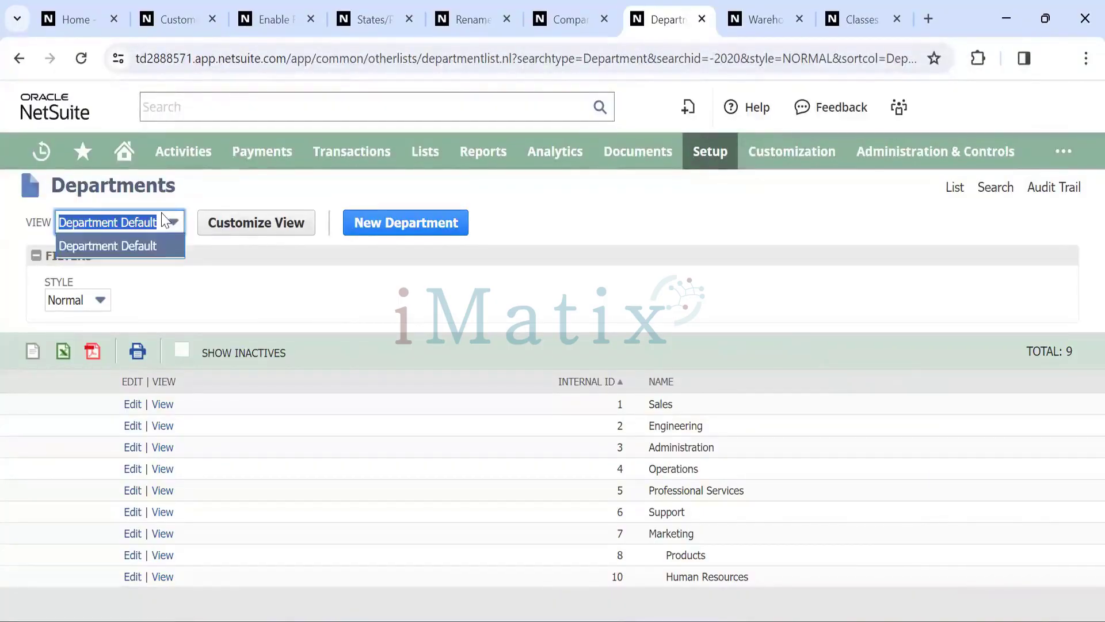
left_click(164, 219)
Open the customization of the default department view, examine the fields offered as result columns, and return to the Departments list without saving
left_click(247, 230)
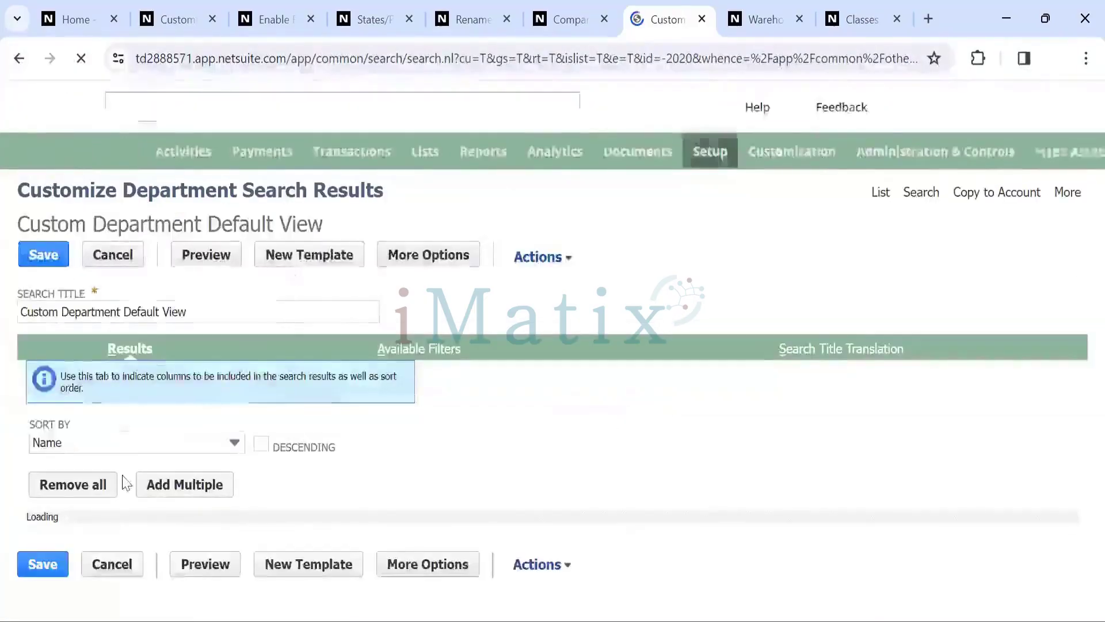
scroll(80, 478, "down", 1)
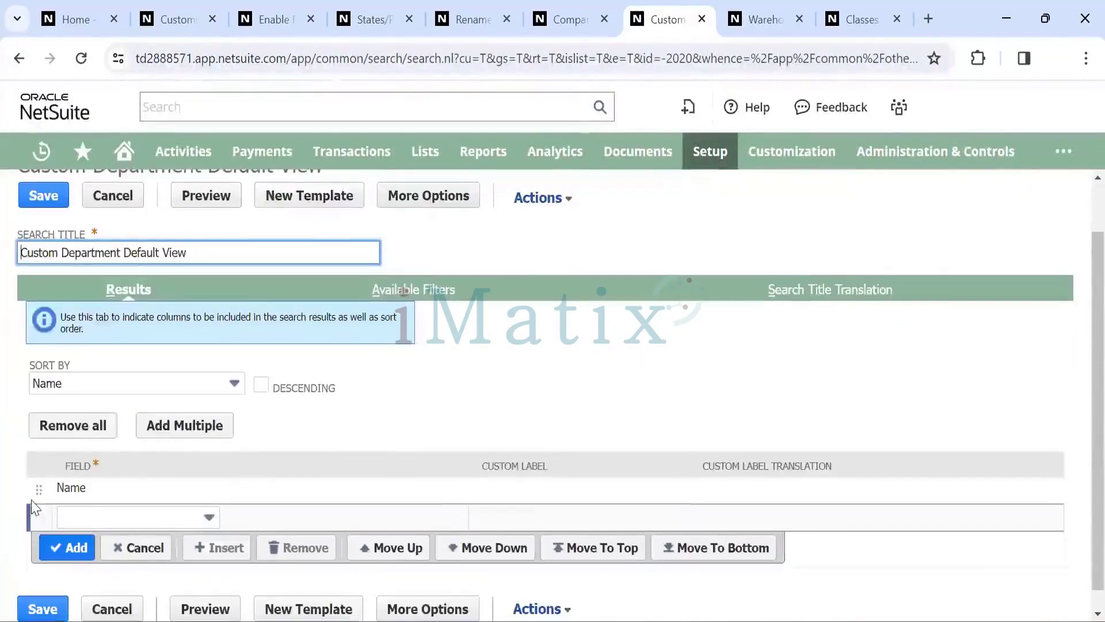
left_click(167, 516)
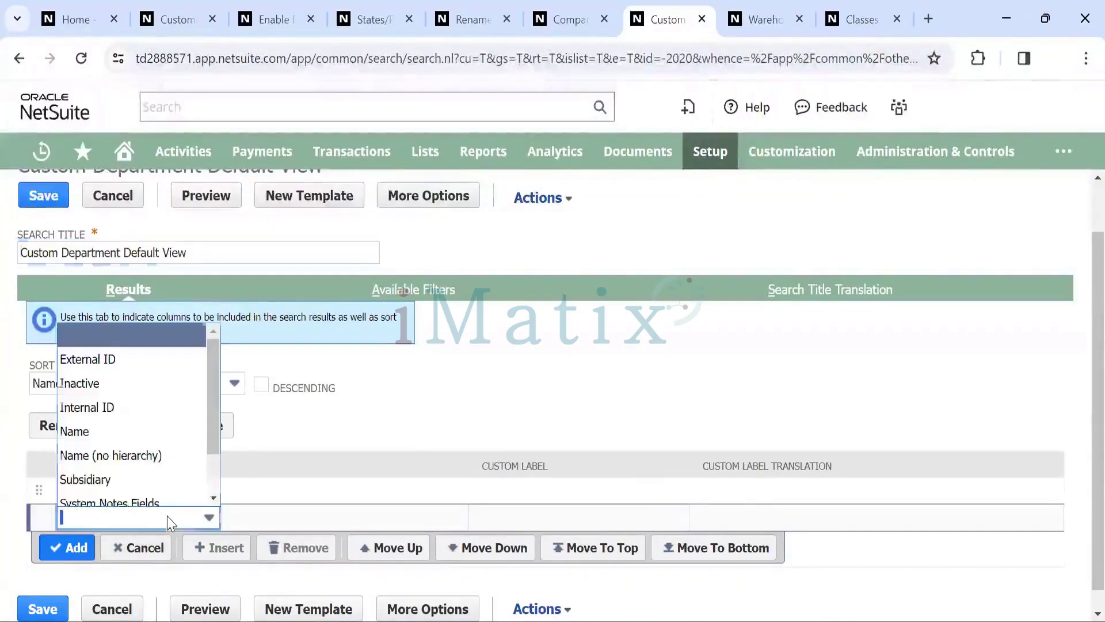
scroll(118, 457, "down", 1)
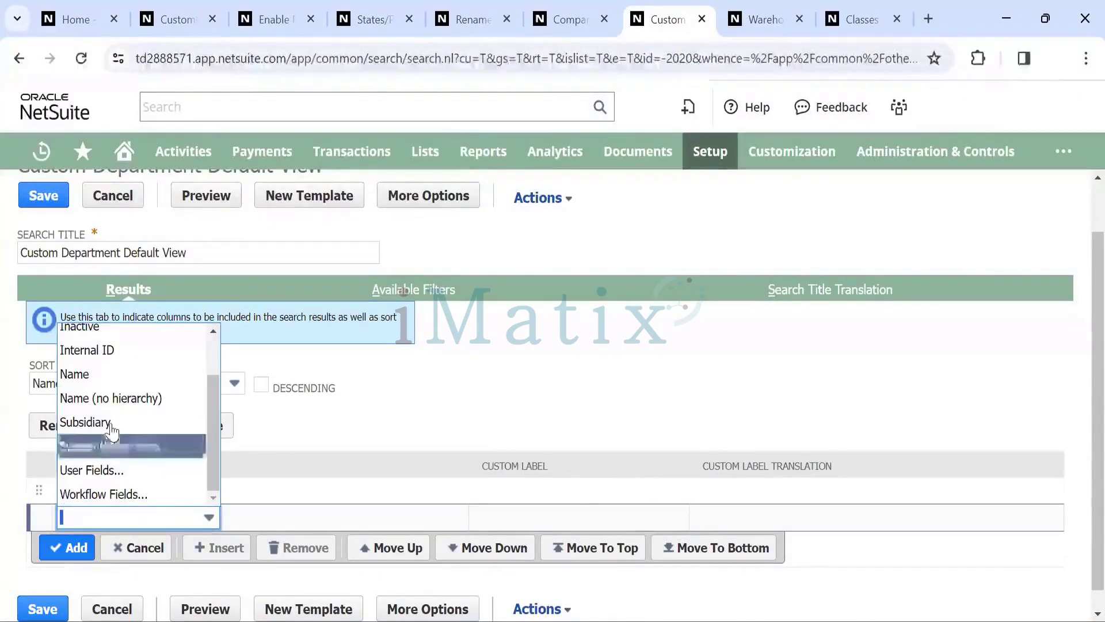
scroll(113, 431, "up", 1)
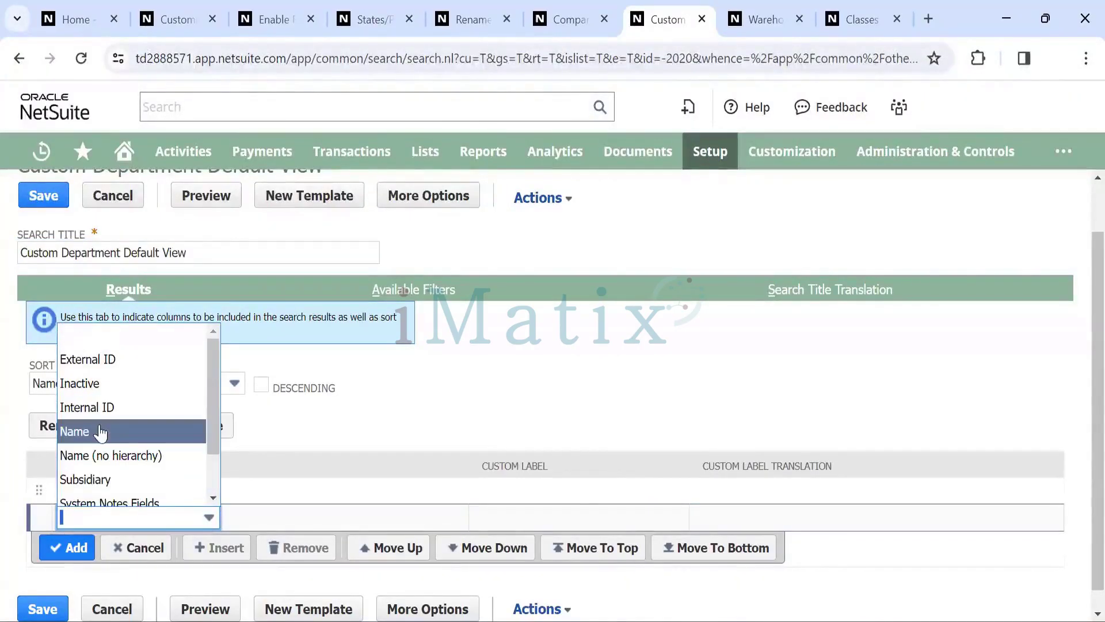
scroll(102, 429, "down", 1)
key("Down")
key("Down")
key("Down")
key("Down")
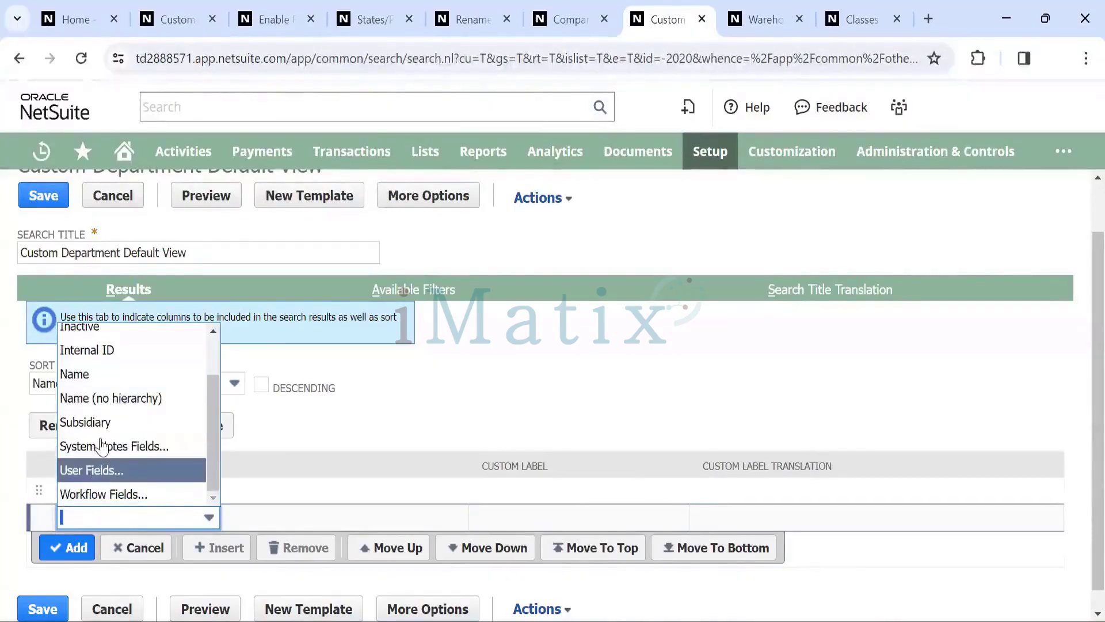
key("Up")
scroll(104, 430, "up", 1)
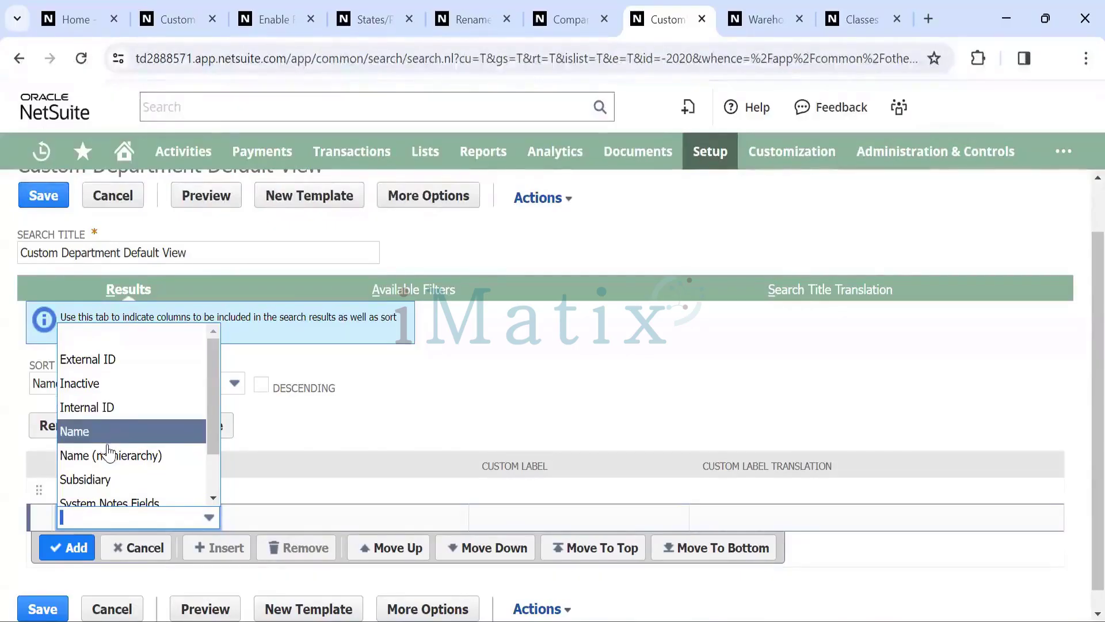
key("Return")
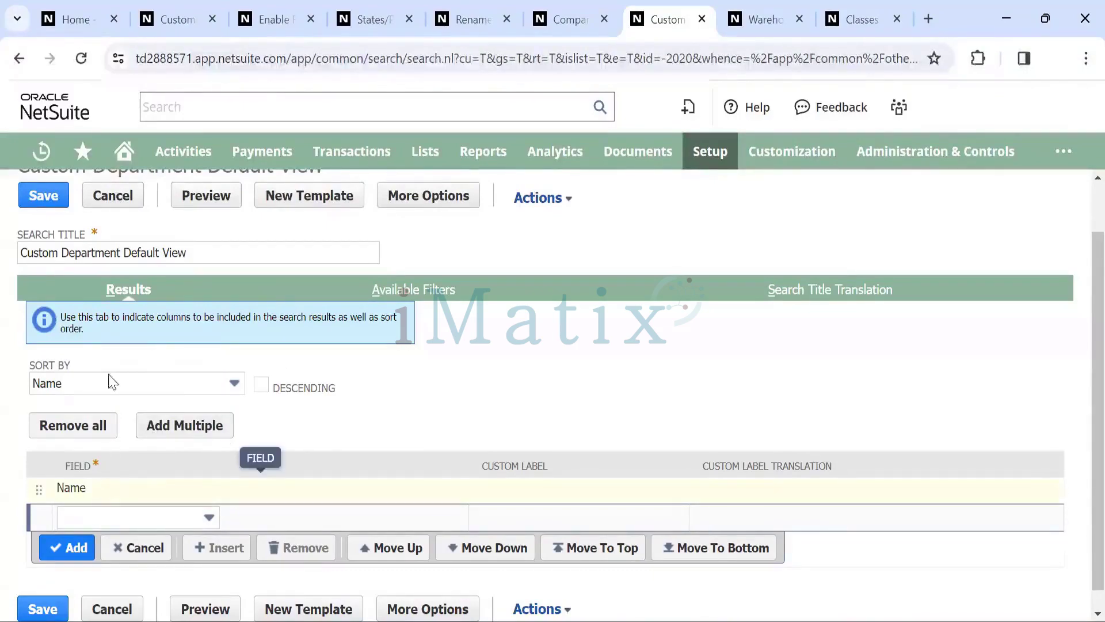
left_click(19, 58)
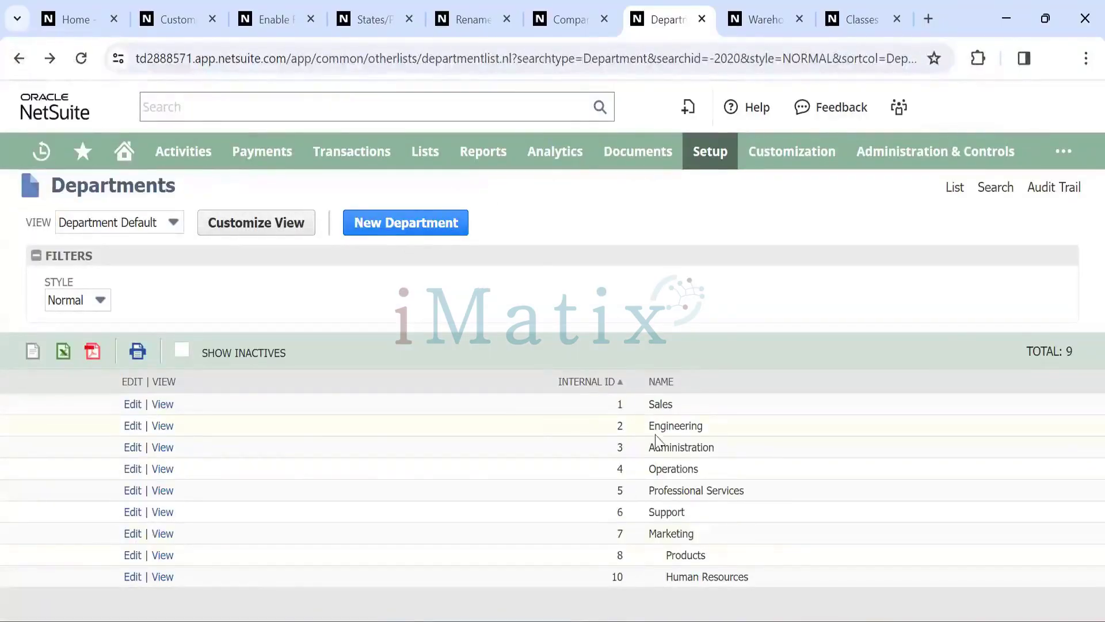
View the Human Resources department record, and sort the Departments list by name on returning to it
left_click(159, 578)
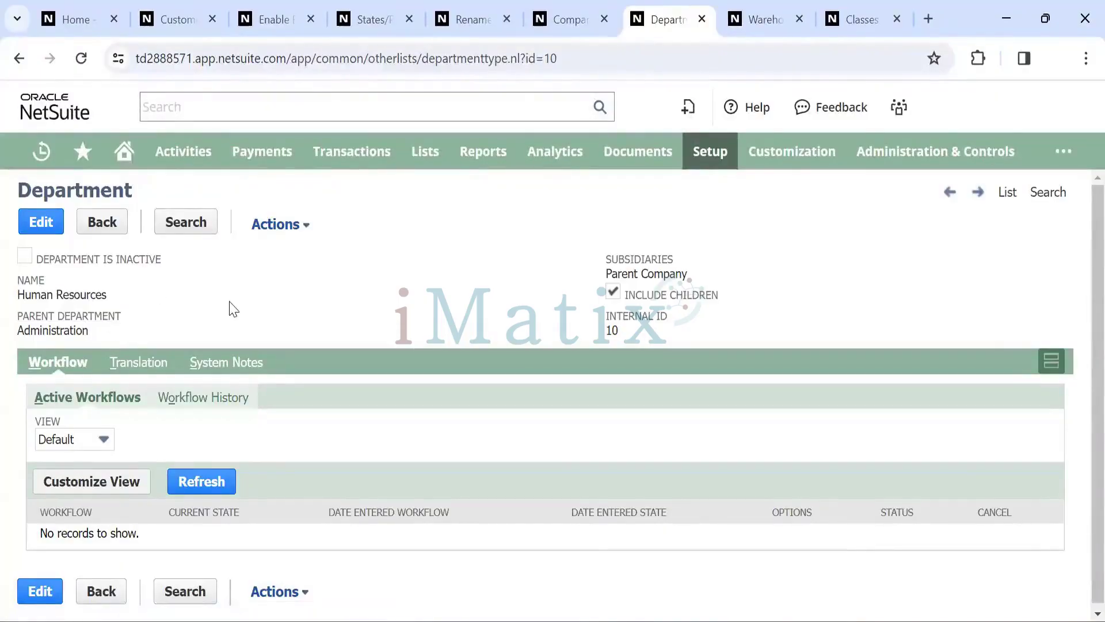
left_click(14, 65)
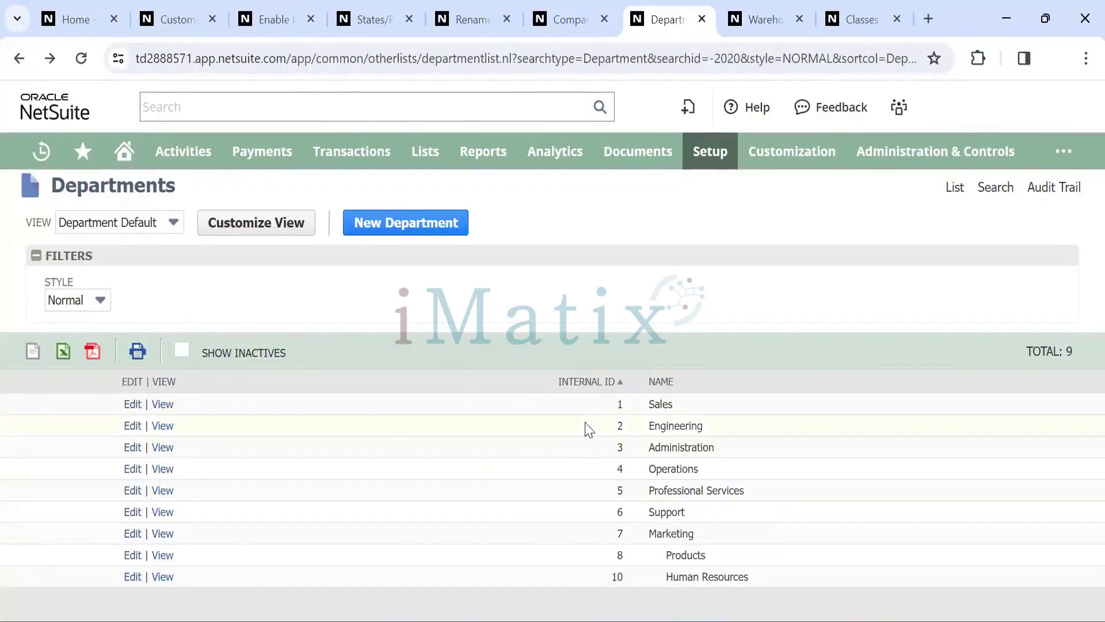
left_click(677, 386)
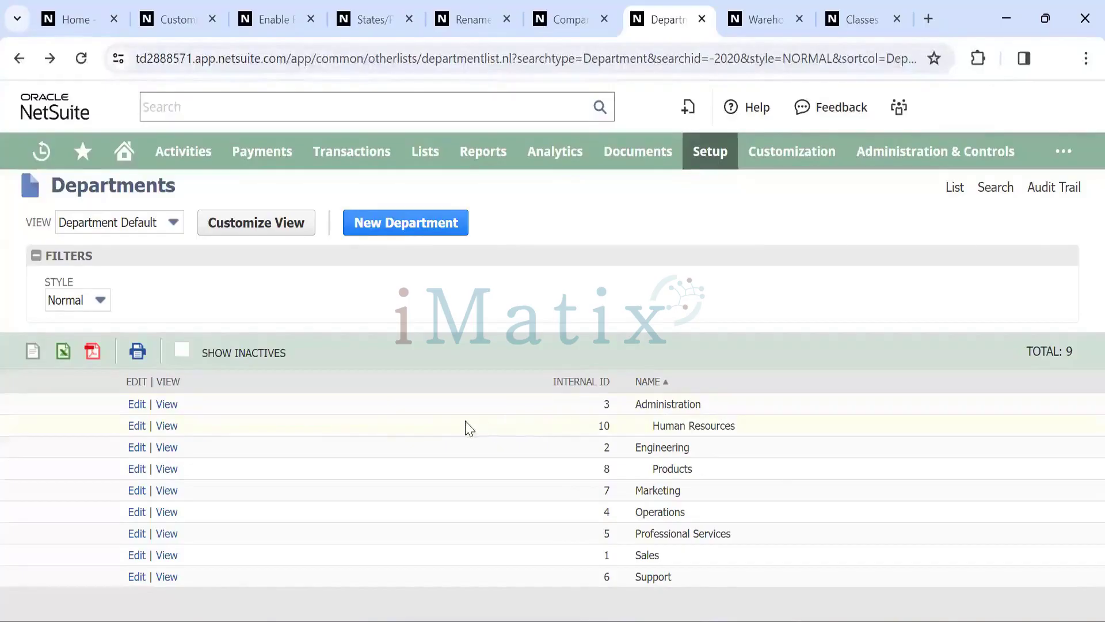
Show inactive departments in the list, and try out the inactive mark on Administration, clearing it again
left_click(181, 351)
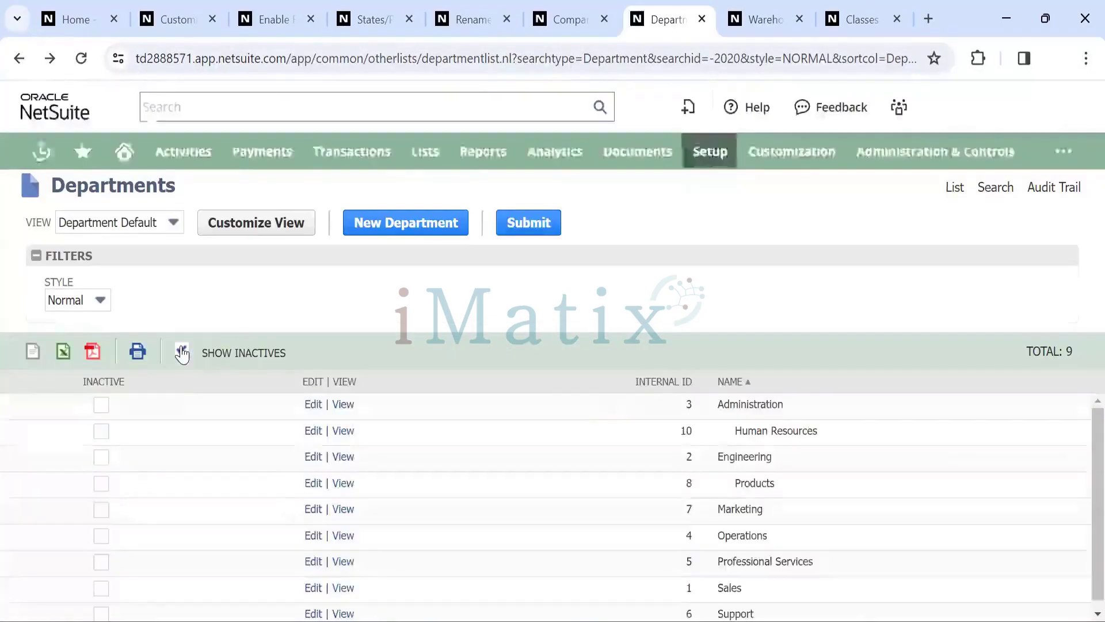
left_click(101, 405)
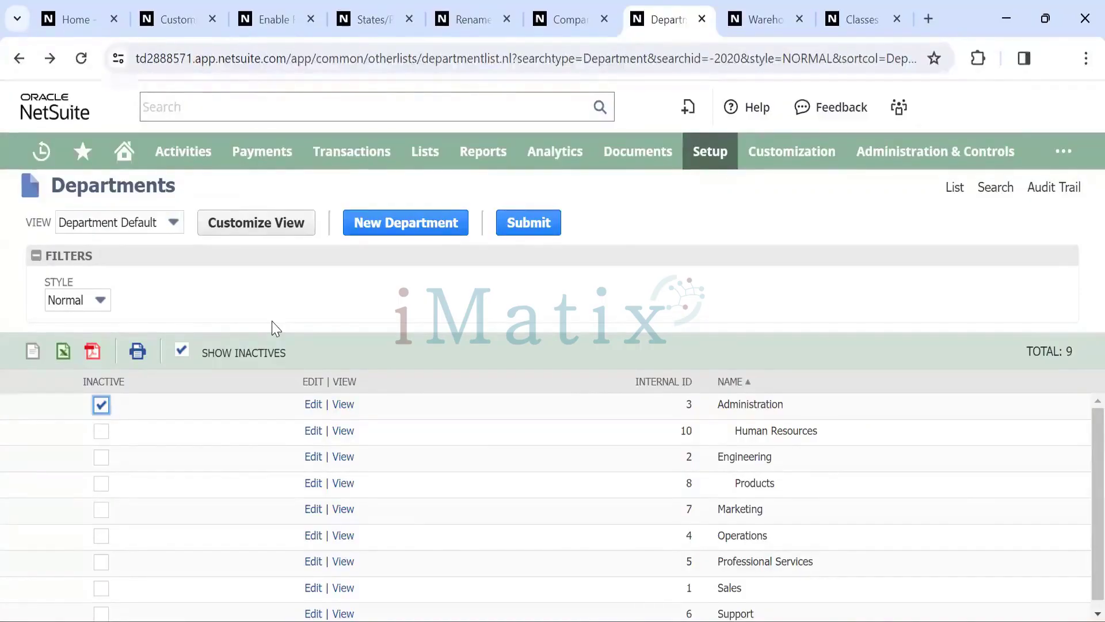
left_click(100, 408)
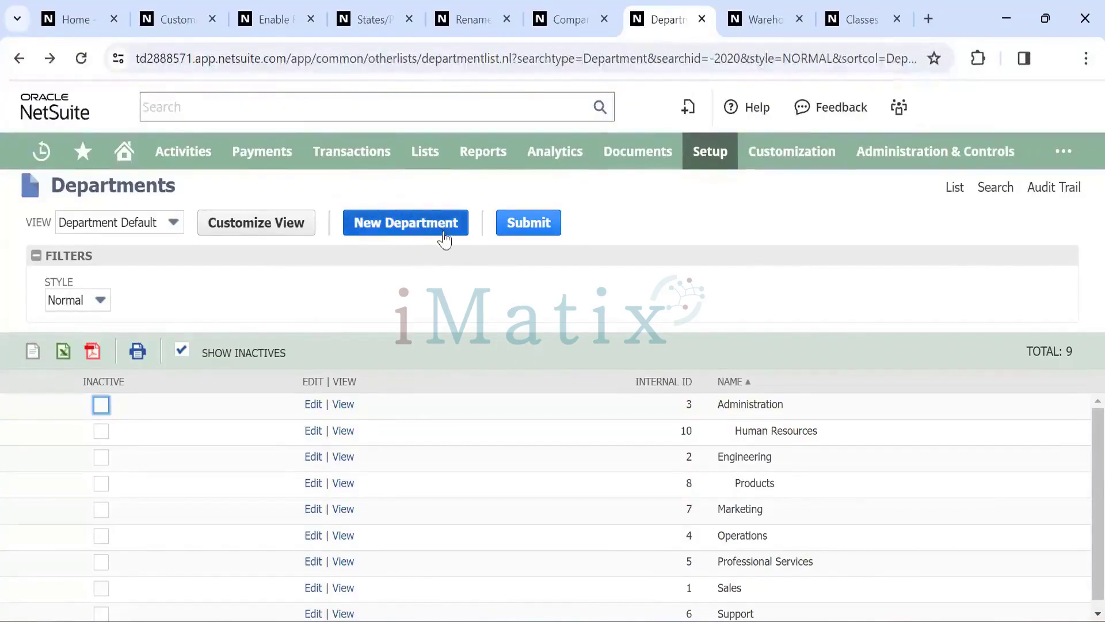
Switch to the Warehouses list and look through the existing warehouses
left_click(757, 19)
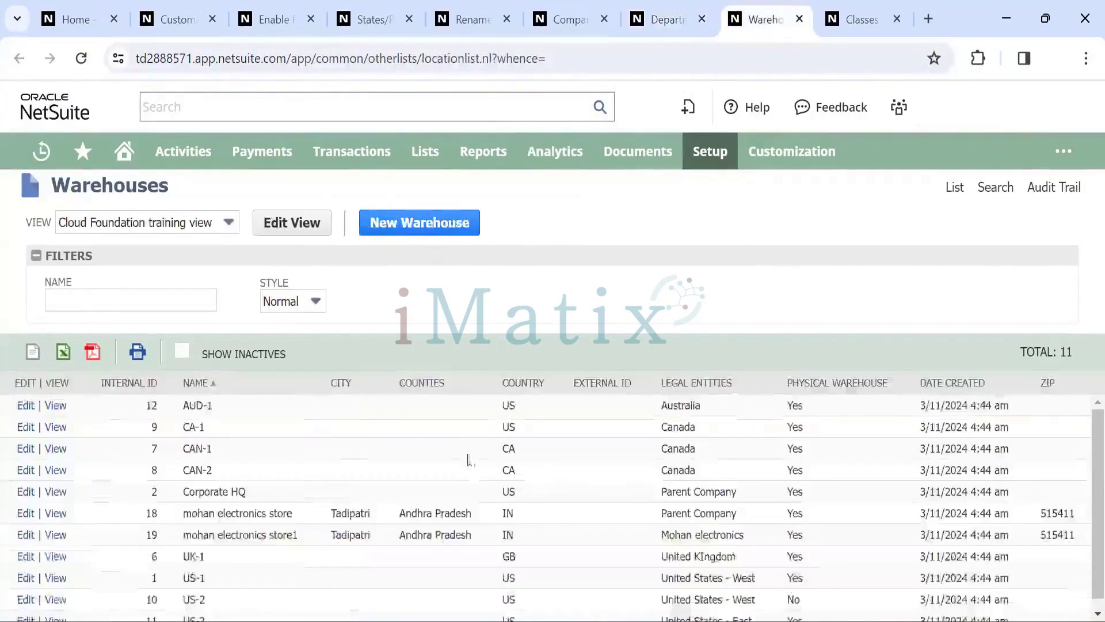
scroll(474, 472, "down", 1)
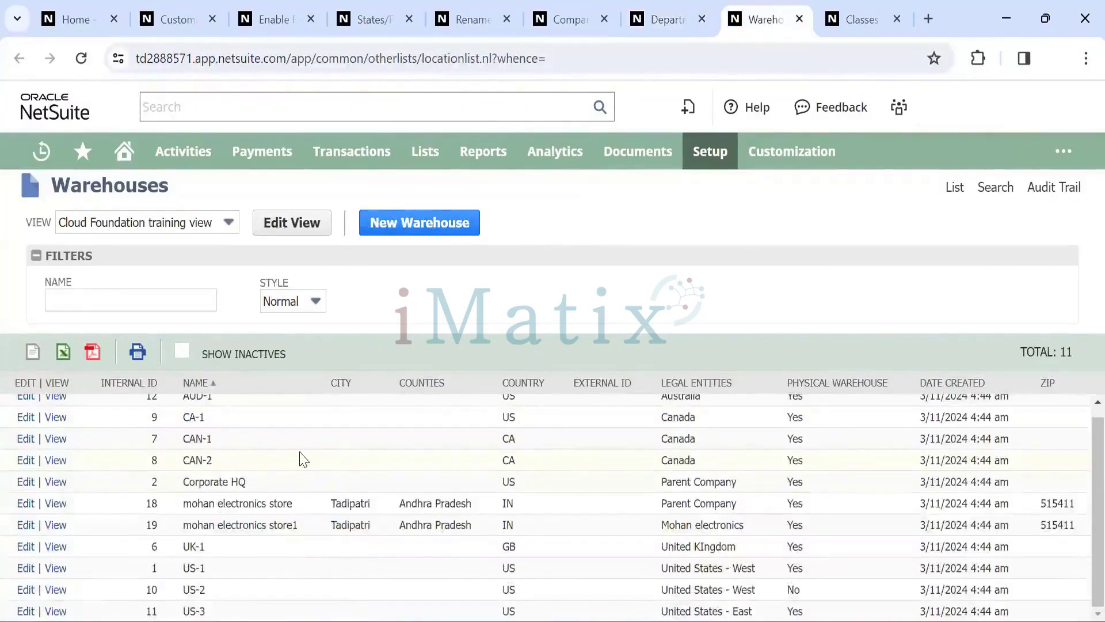
scroll(303, 460, "up", 1)
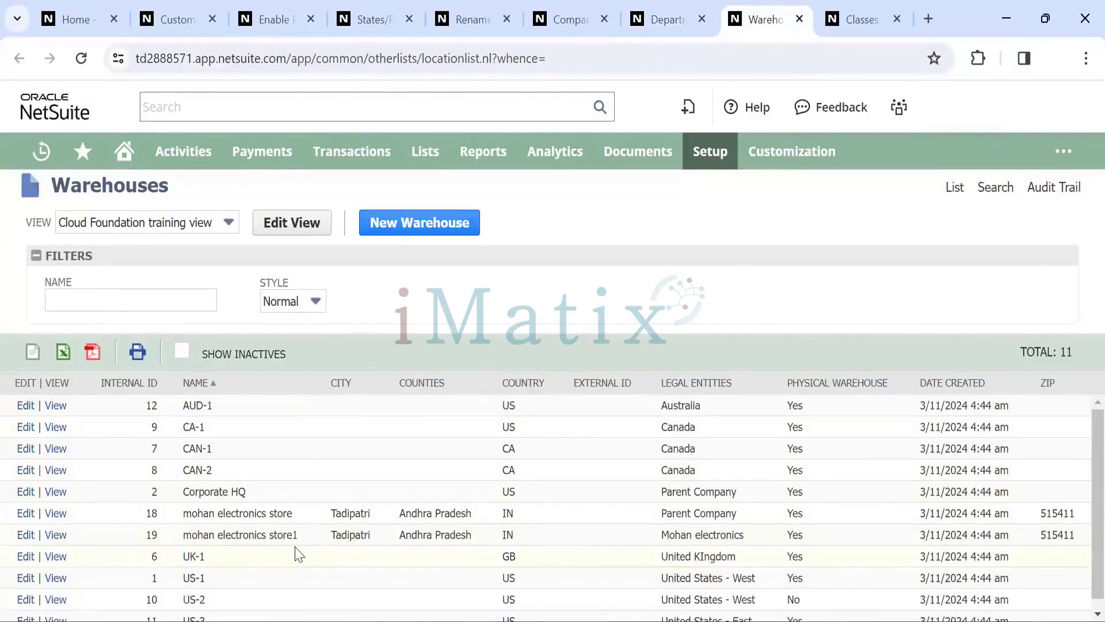
scroll(297, 555, "down", 1)
scroll(298, 556, "up", 1)
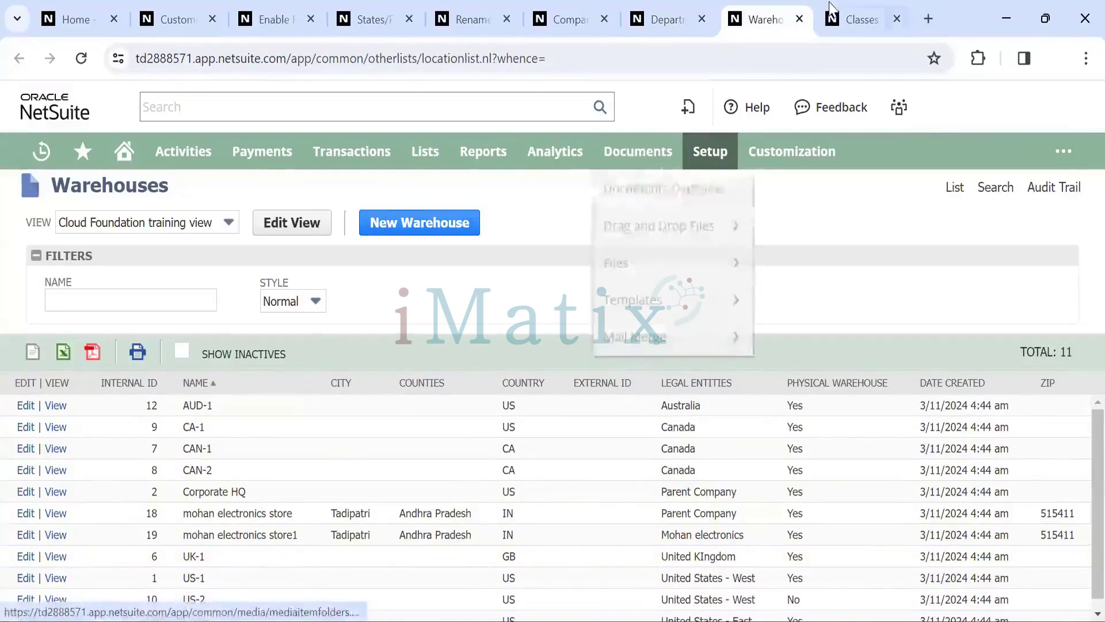
Switch to the Classes list and look through the company setup options, including the class conversions and company management entries
left_click(874, 17)
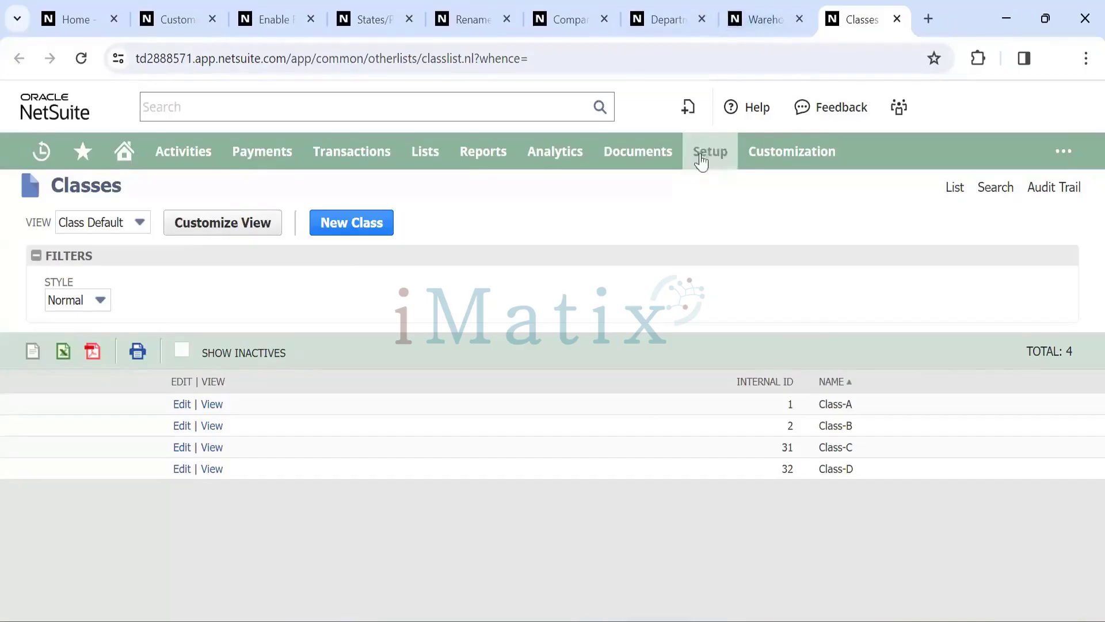
mouse_move(711, 151)
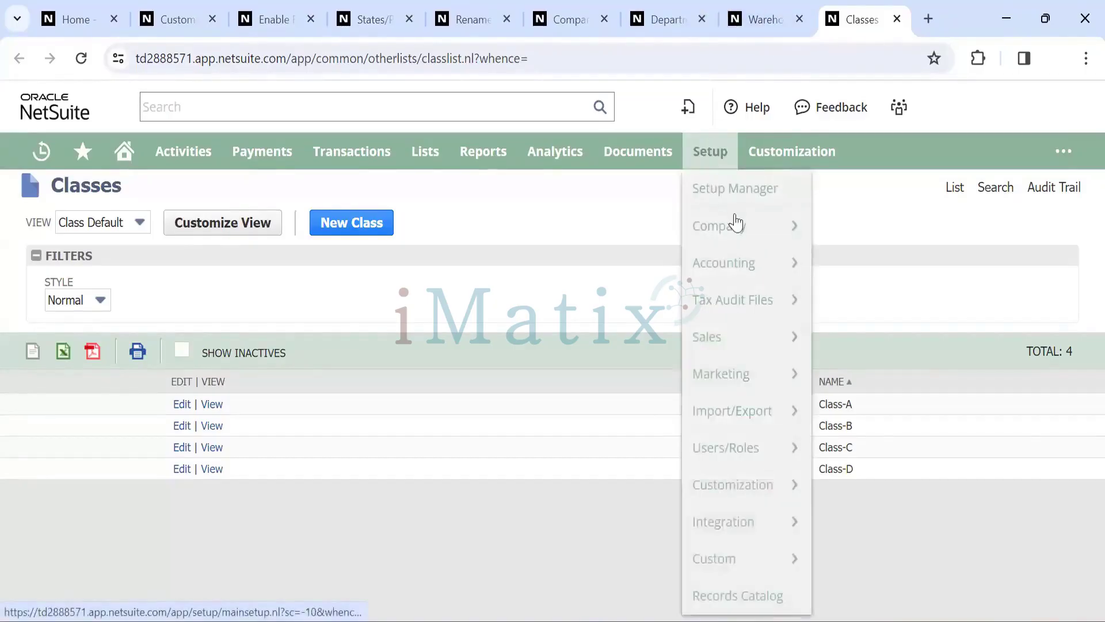
mouse_move(735, 224)
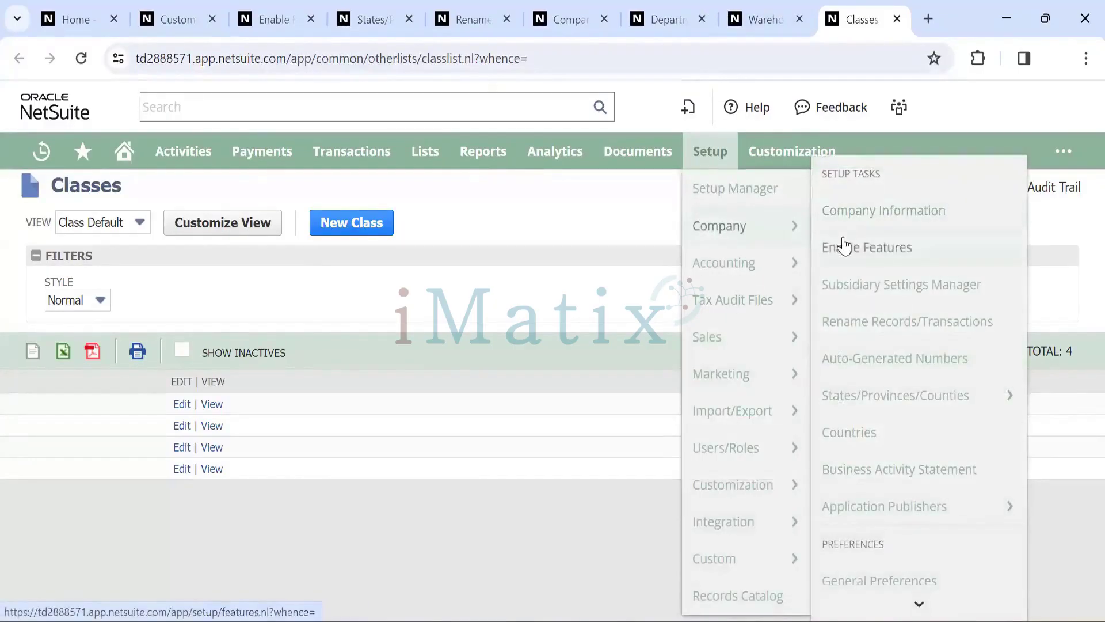
scroll(923, 515, "down", 6)
scroll(928, 521, "down", 4)
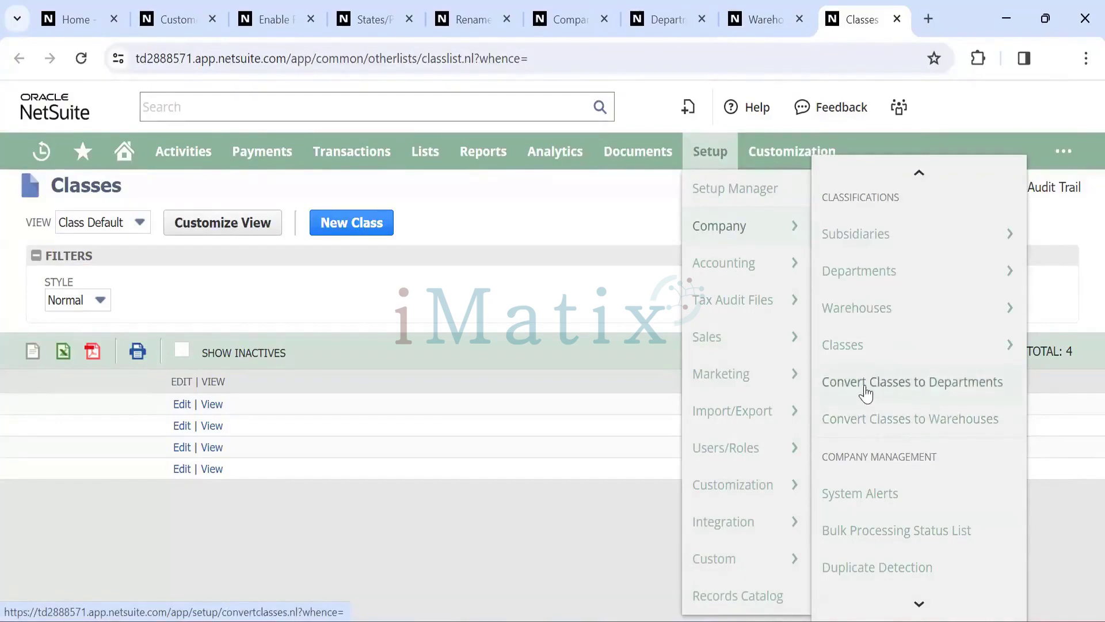
scroll(866, 397, "down", 3)
scroll(863, 469, "down", 8)
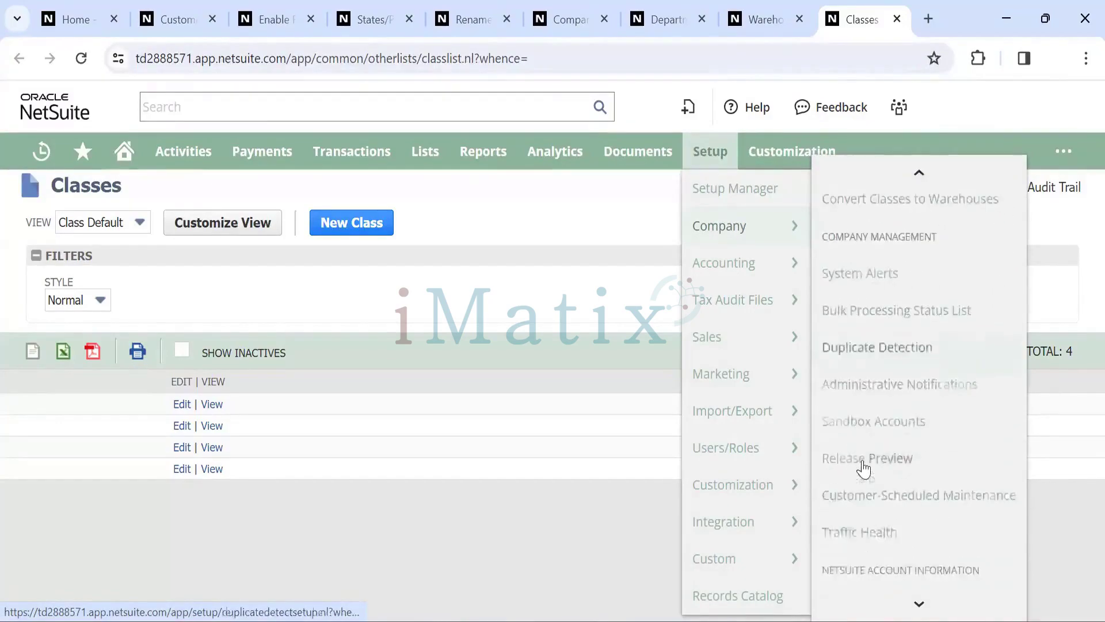
scroll(864, 464, "up", 2)
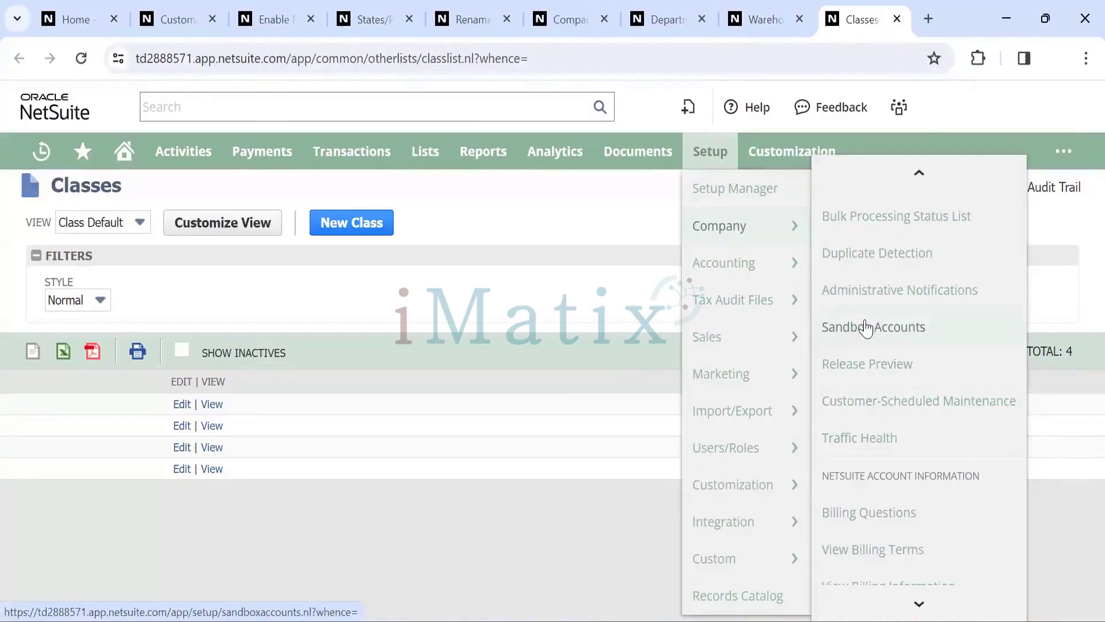
scroll(861, 328, "up", 1)
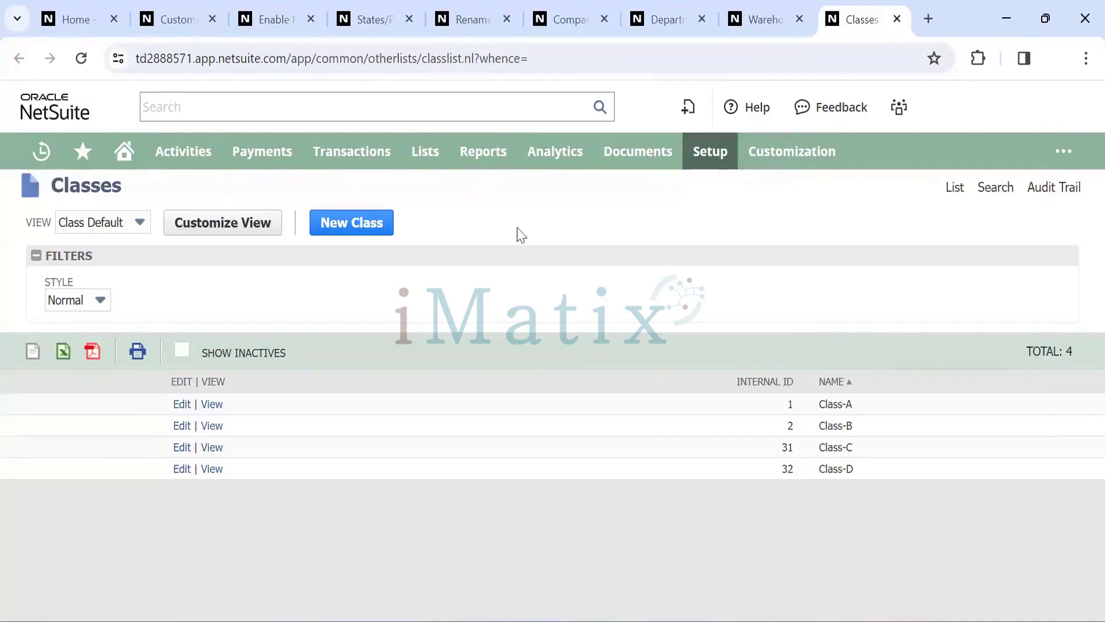
Go through the company setup options from the preferences down to company management and the NetSuite account information entries
mouse_move(716, 154)
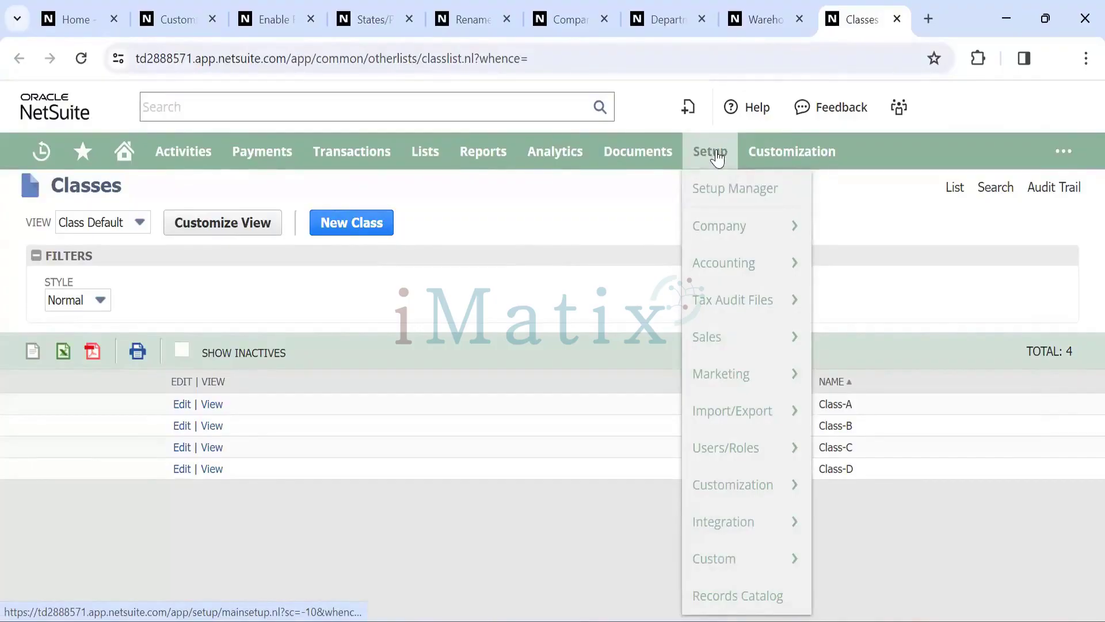
mouse_move(771, 226)
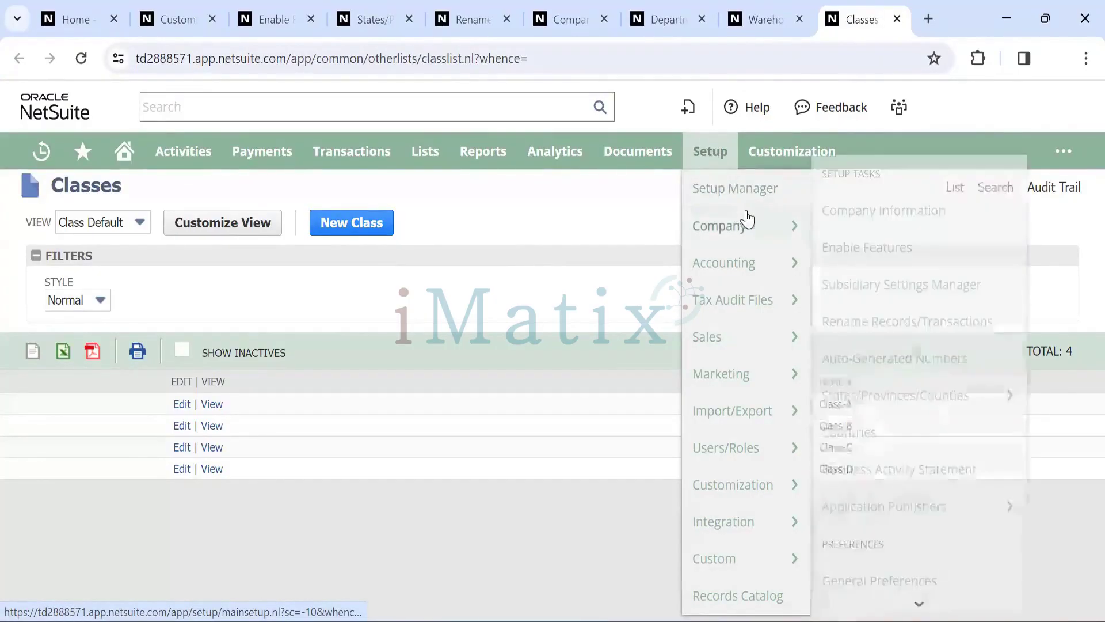
scroll(899, 337, "down", 10)
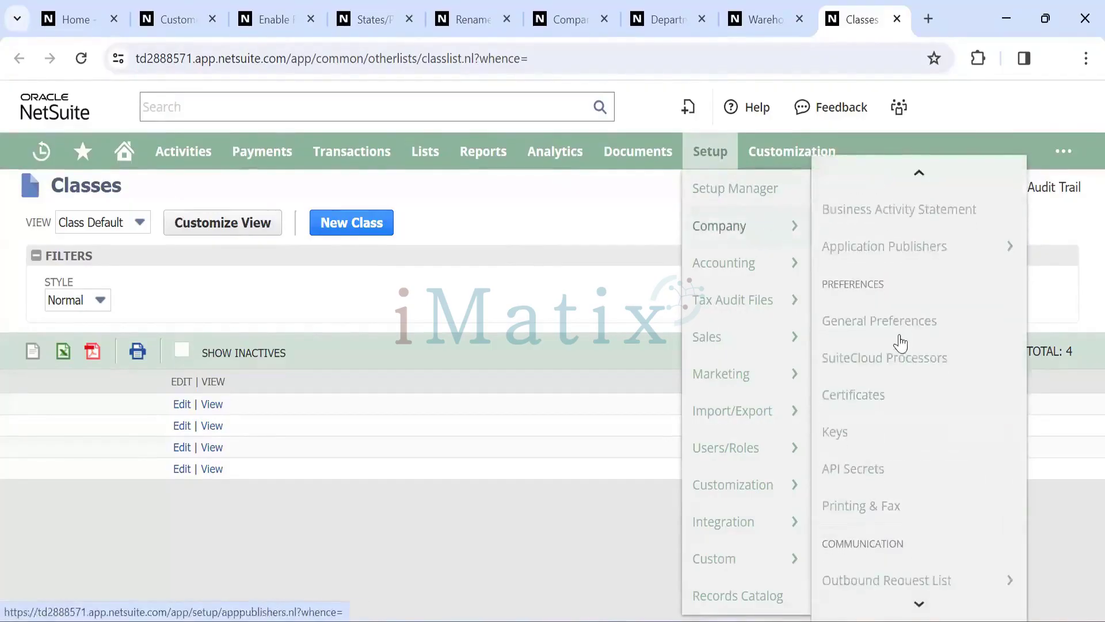
scroll(901, 343, "down", 3)
mouse_move(901, 344)
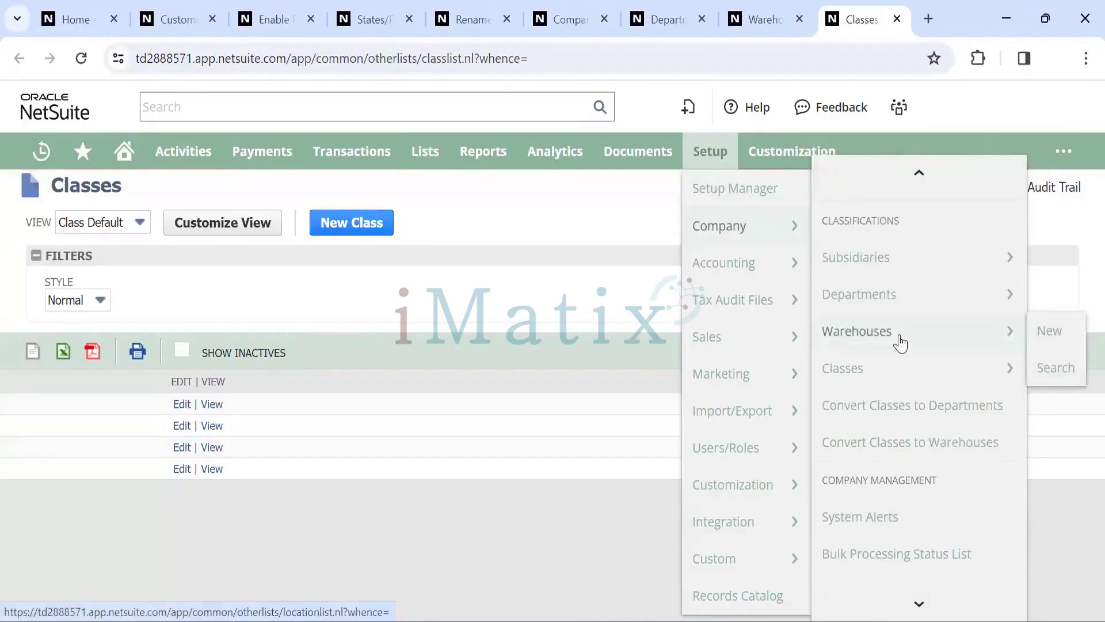
scroll(901, 344, "down", 10)
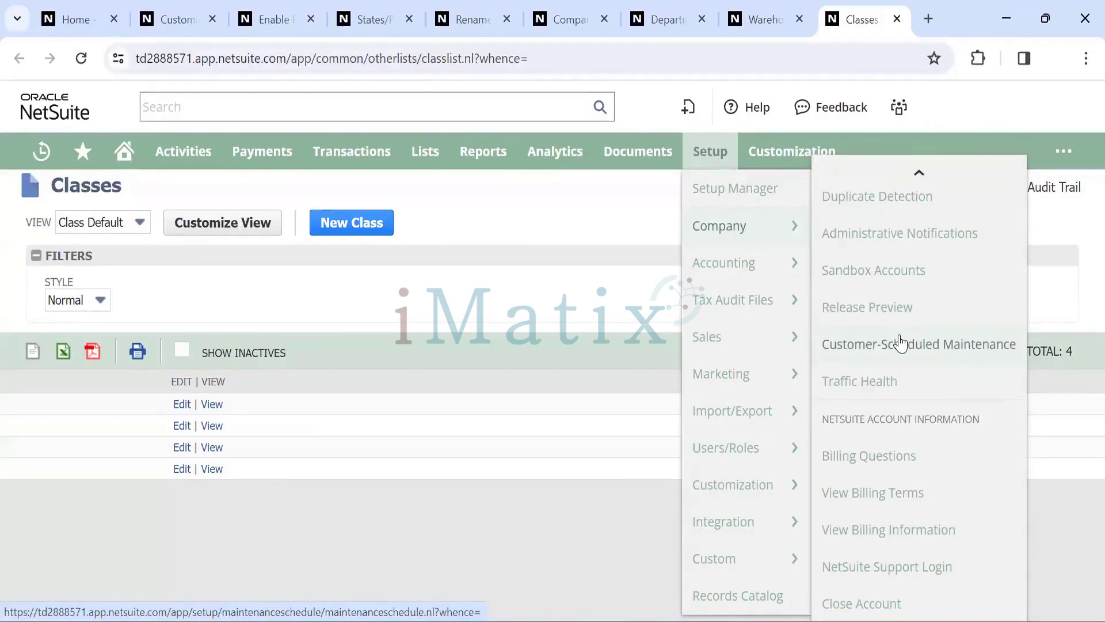
scroll(900, 340, "up", 3)
scroll(903, 336, "down", 2)
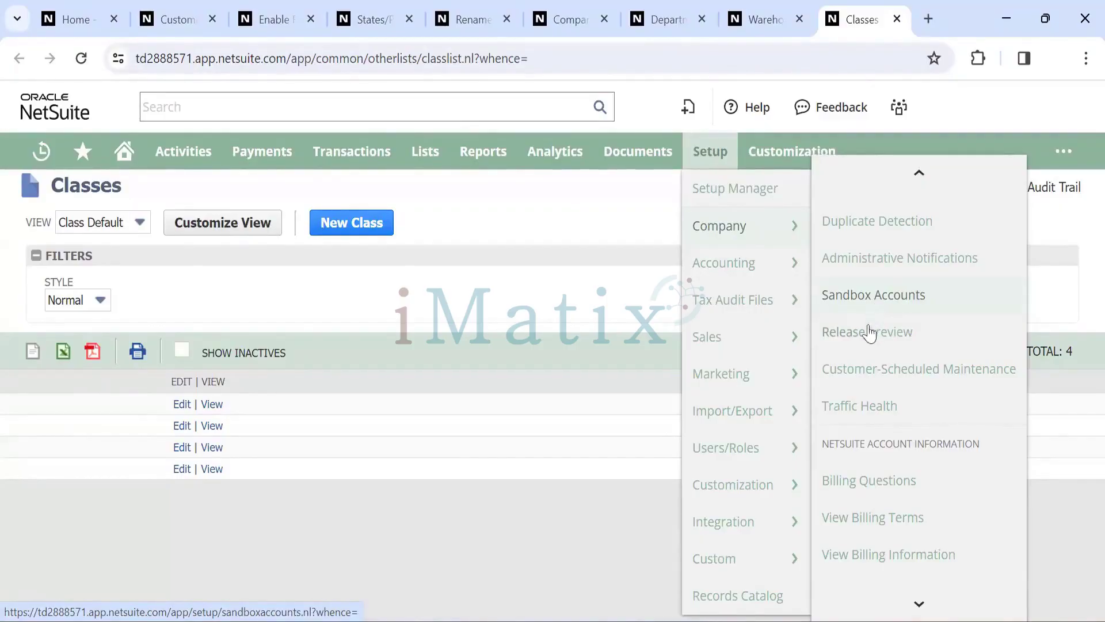
scroll(899, 483, "down", 1)
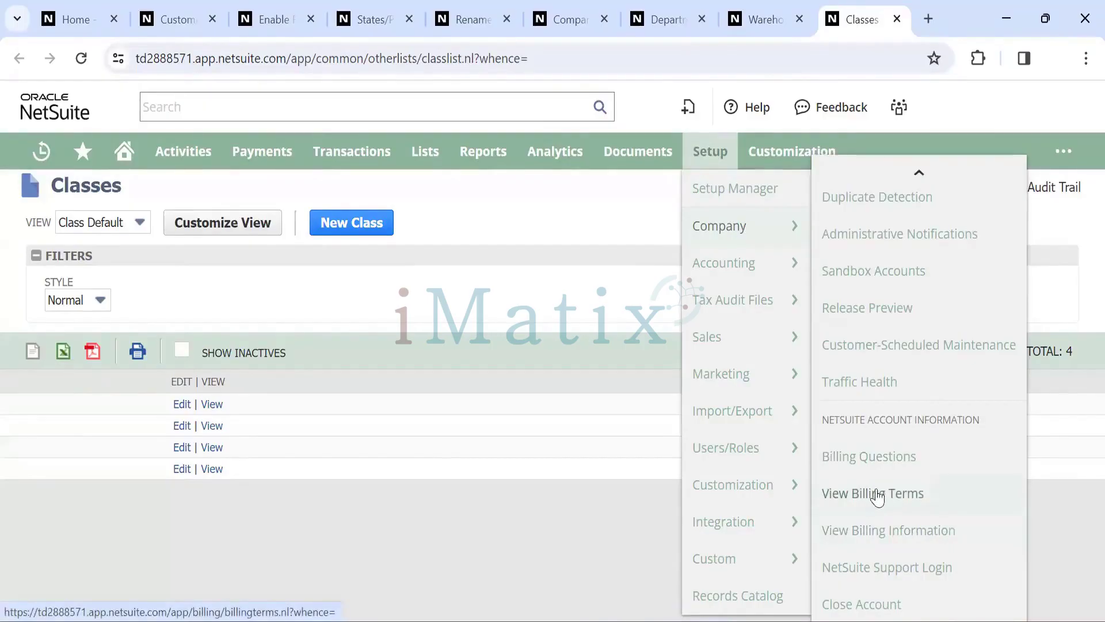
Open the account's billing information and look through the billable components with their provisioned and used quantities
left_click(884, 532)
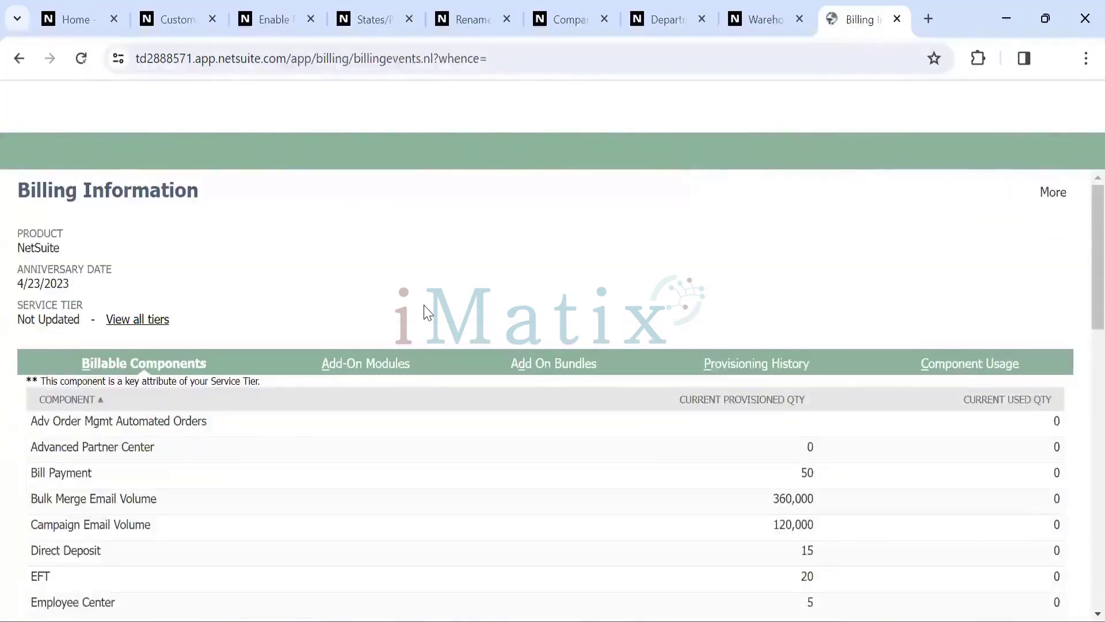
scroll(336, 414, "down", 1)
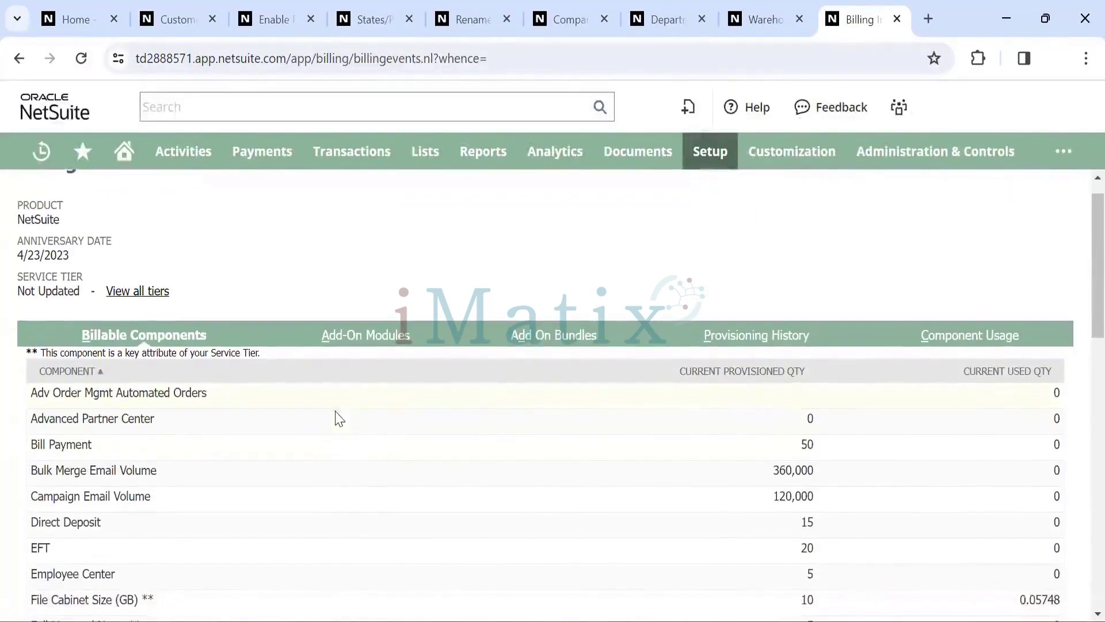
scroll(338, 418, "up", 1)
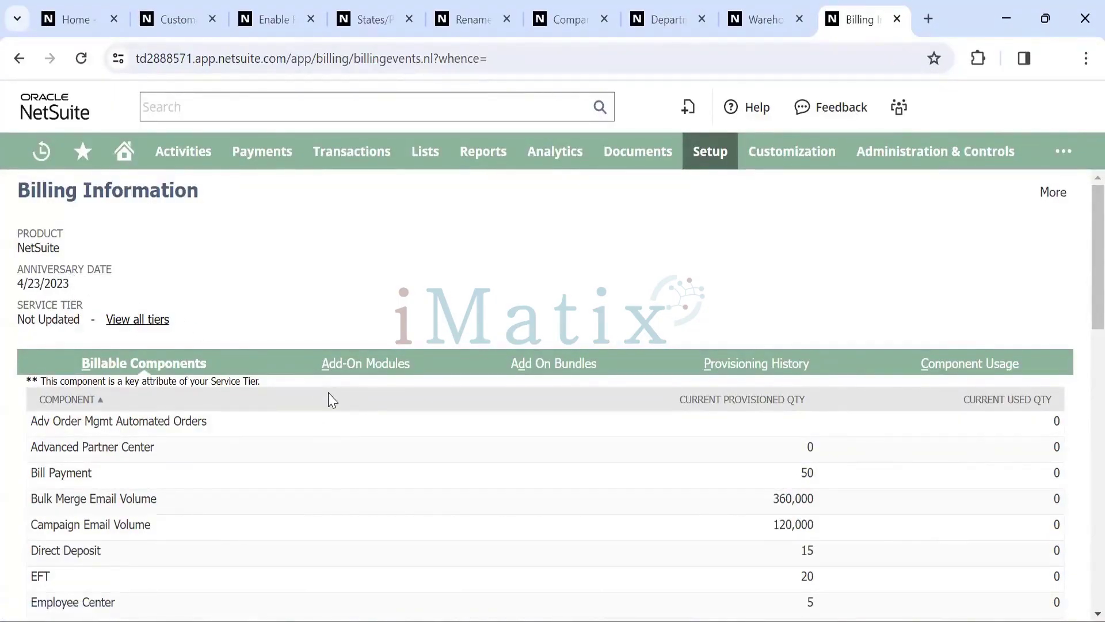
scroll(331, 400, "down", 2)
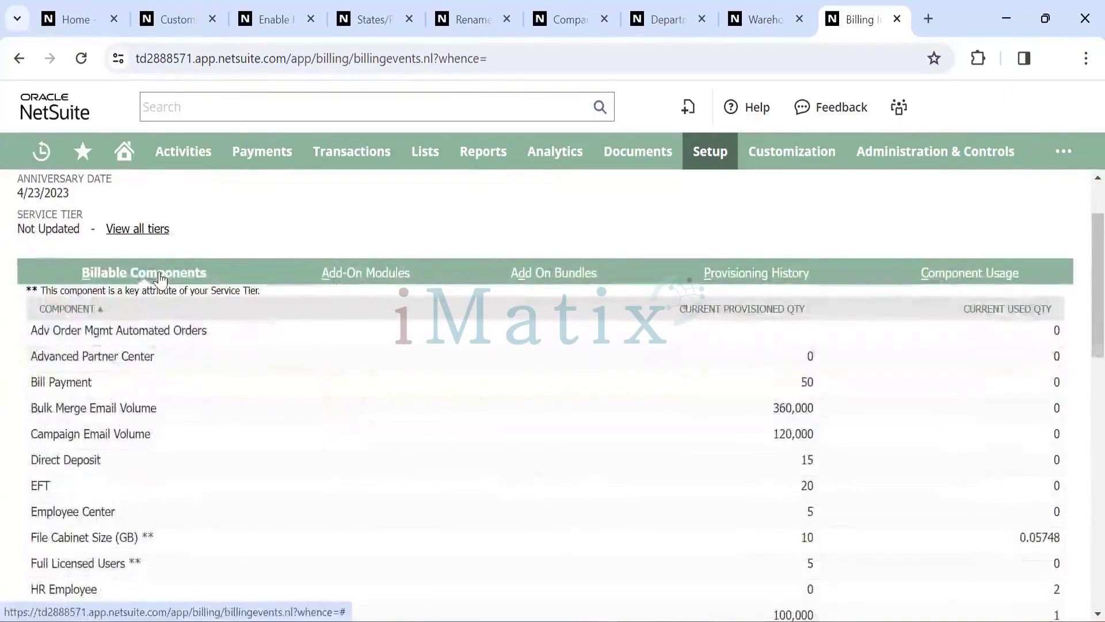
scroll(233, 439, "down", 5)
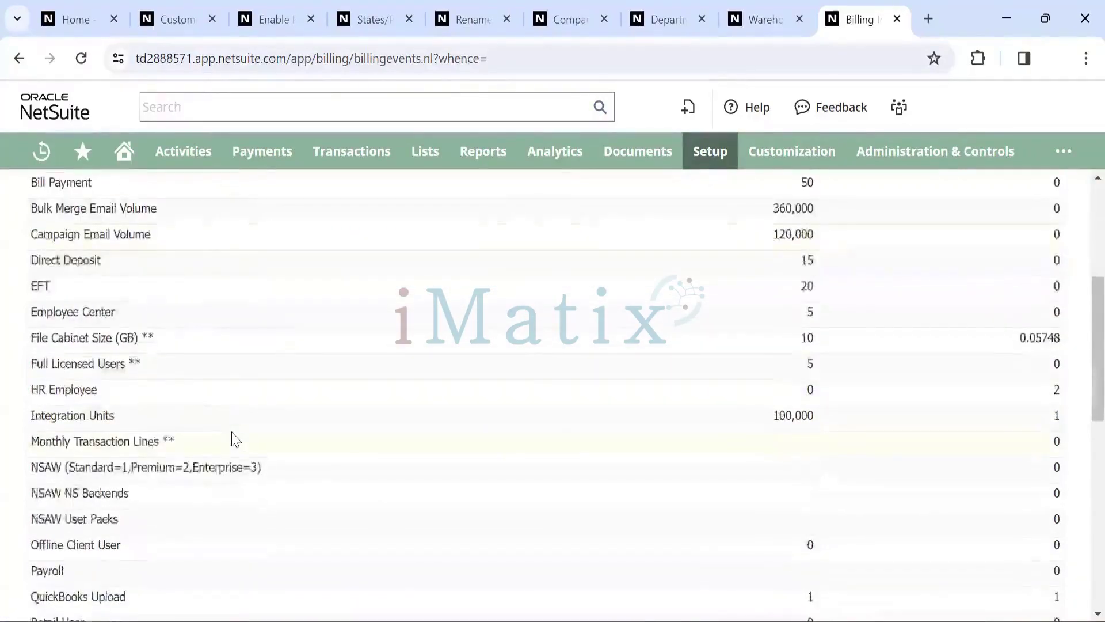
scroll(232, 439, "up", 8)
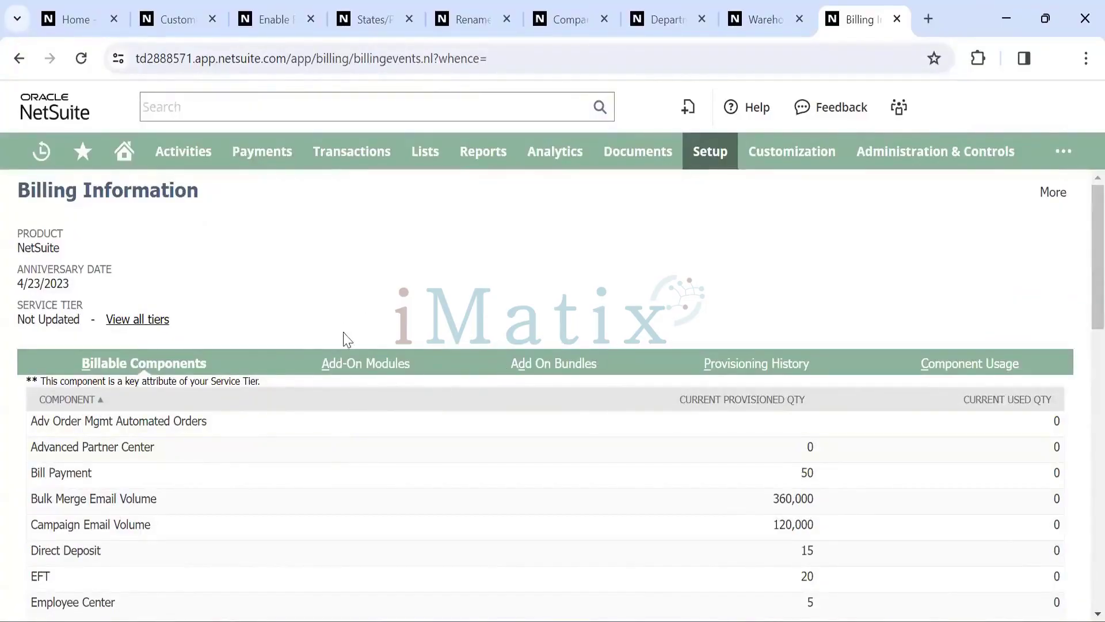
scroll(316, 451, "down", 7)
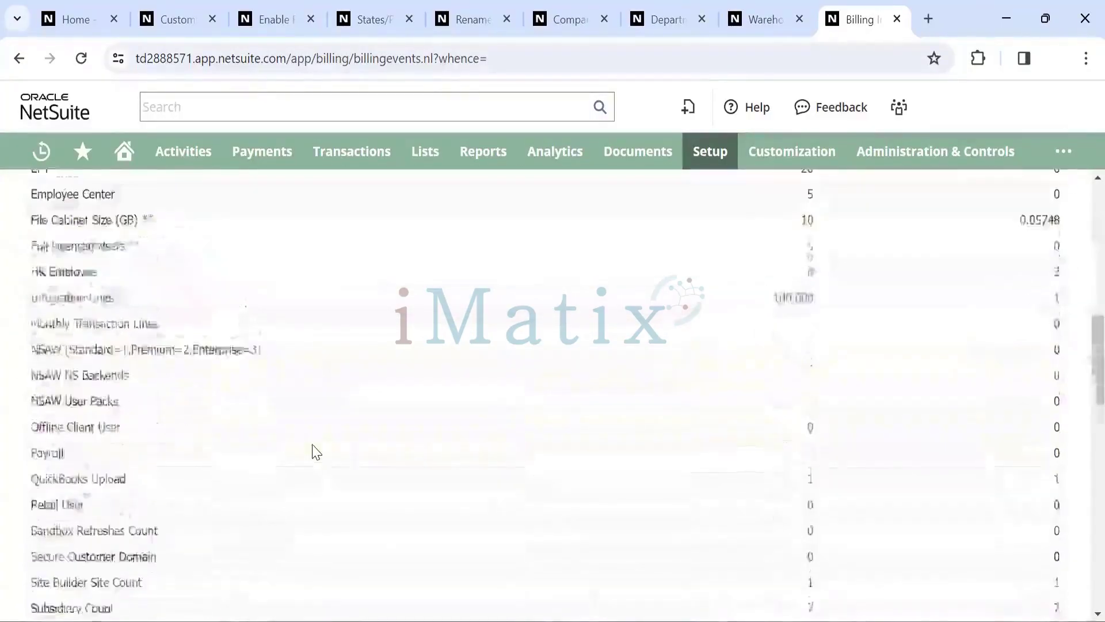
scroll(311, 451, "up", 7)
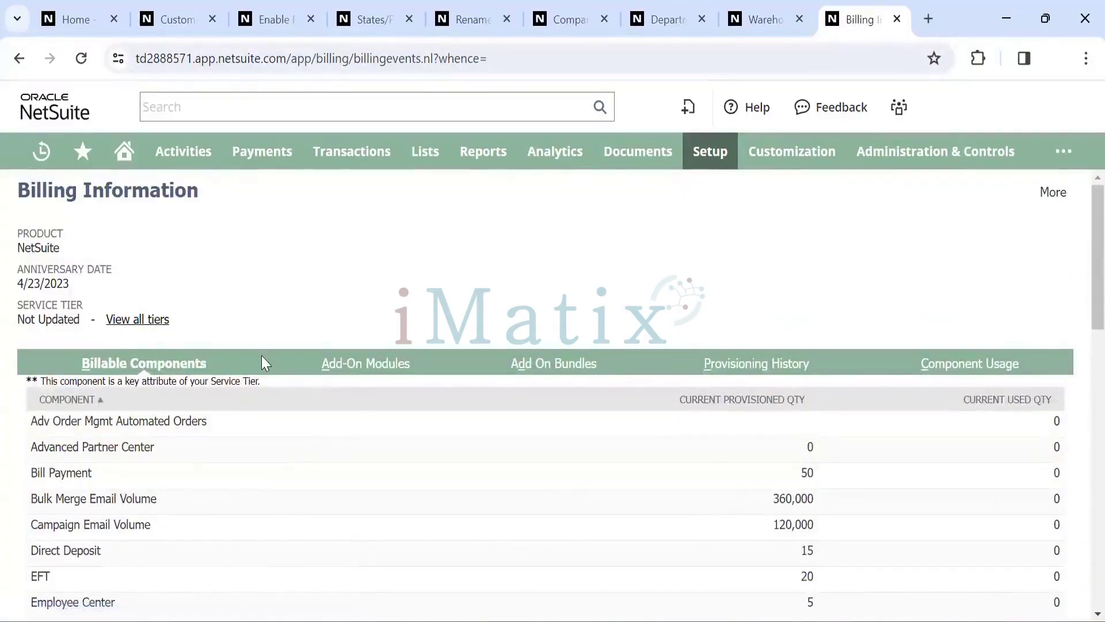
scroll(292, 319, "down", 10)
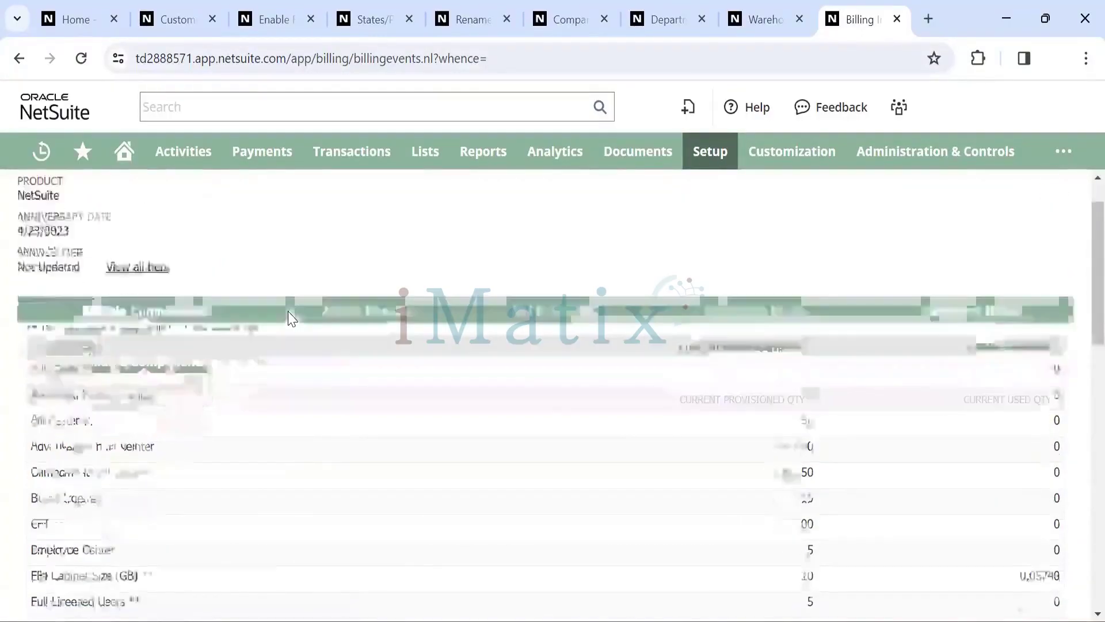
scroll(292, 319, "up", 10)
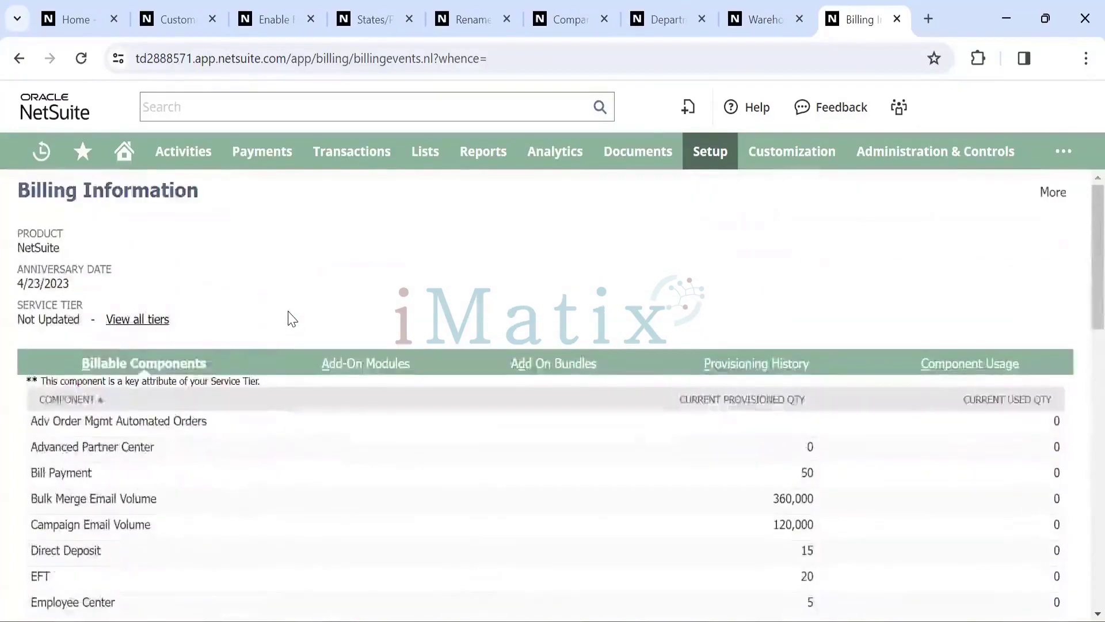
scroll(291, 316, "down", 1)
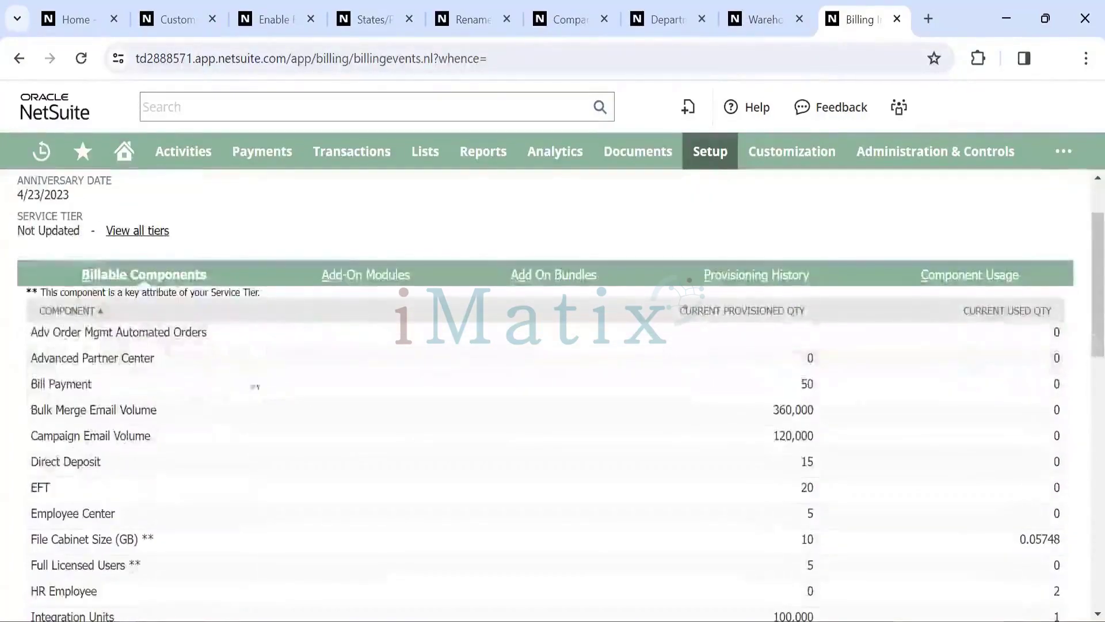
scroll(259, 387, "up", 2)
scroll(260, 390, "down", 4)
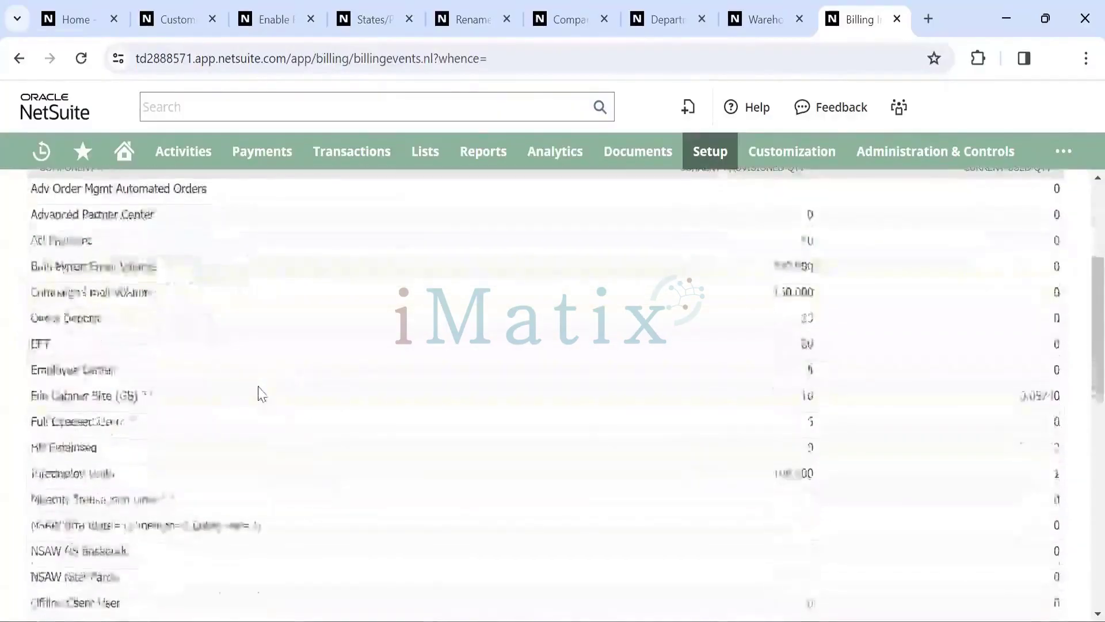
scroll(262, 395, "up", 4)
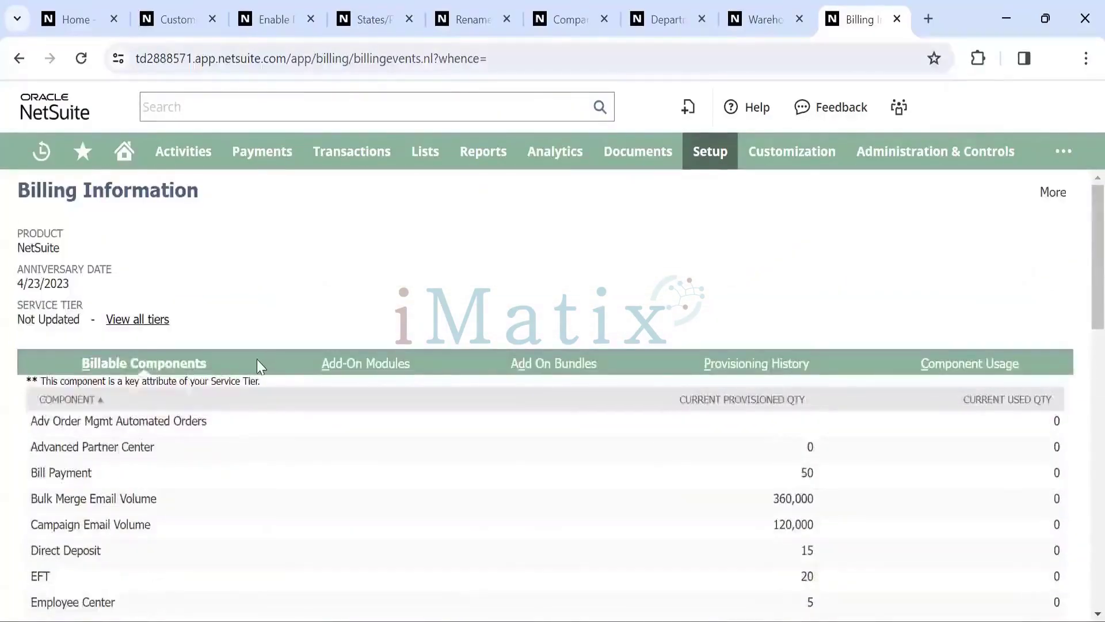
scroll(259, 363, "down", 8)
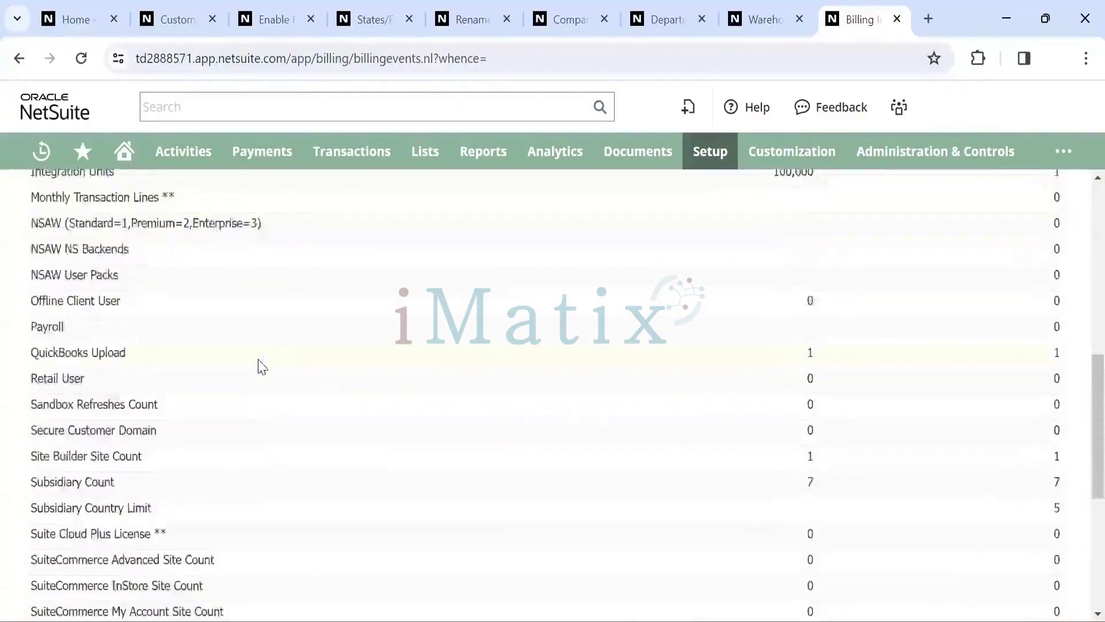
scroll(260, 365, "up", 6)
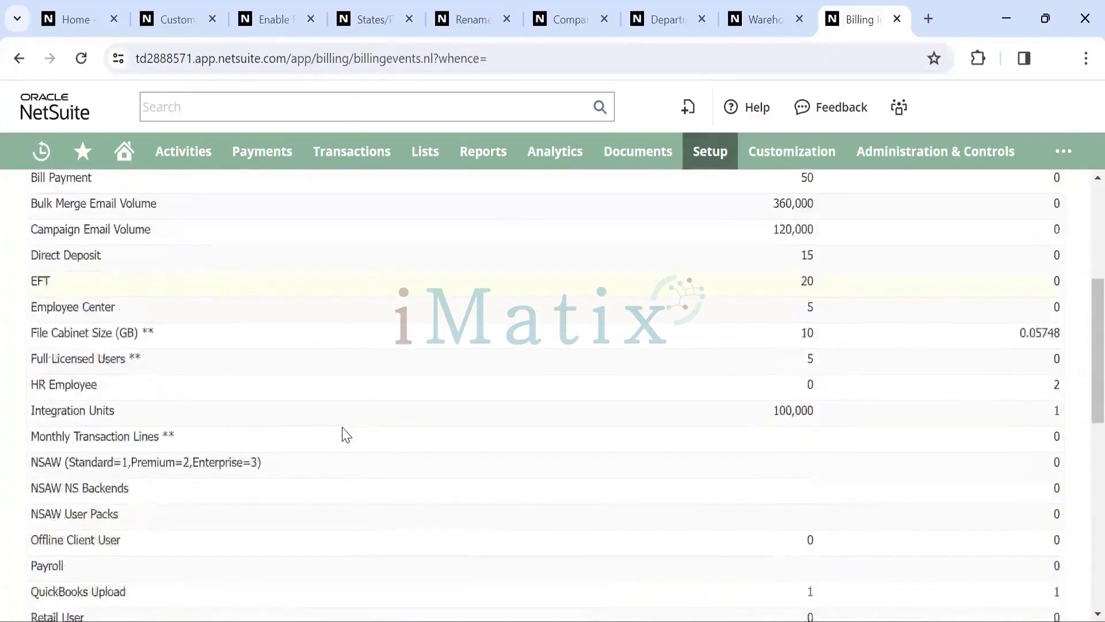
Show the add-on modules in the billing information and read through their enabled status and descriptions
scroll(345, 431, "up", 5)
left_click(357, 368)
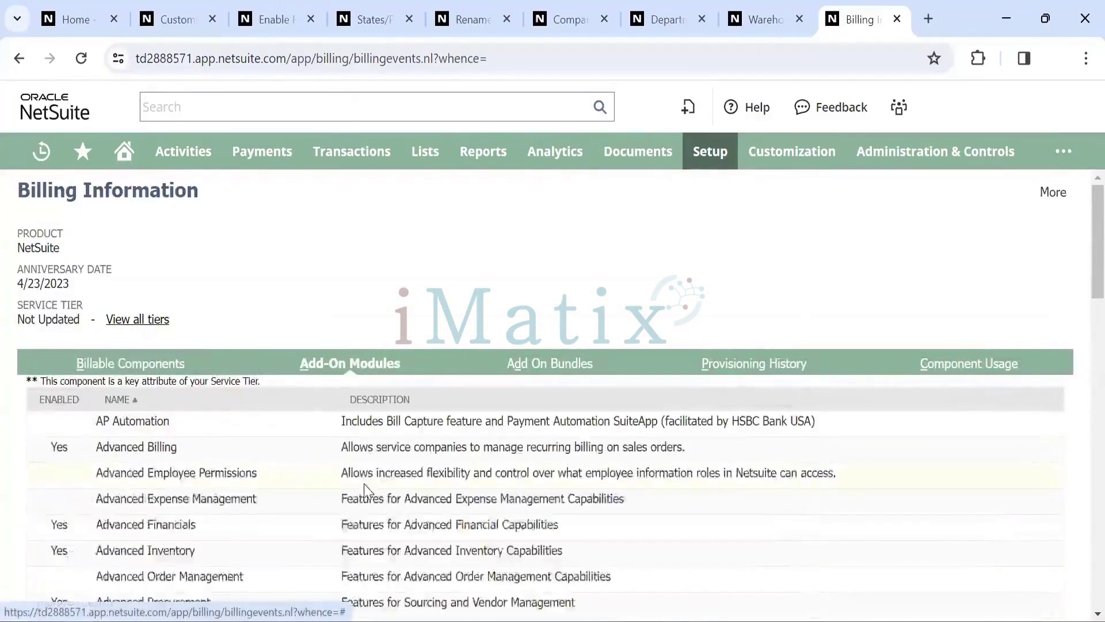
scroll(364, 483, "down", 5)
scroll(363, 489, "down", 5)
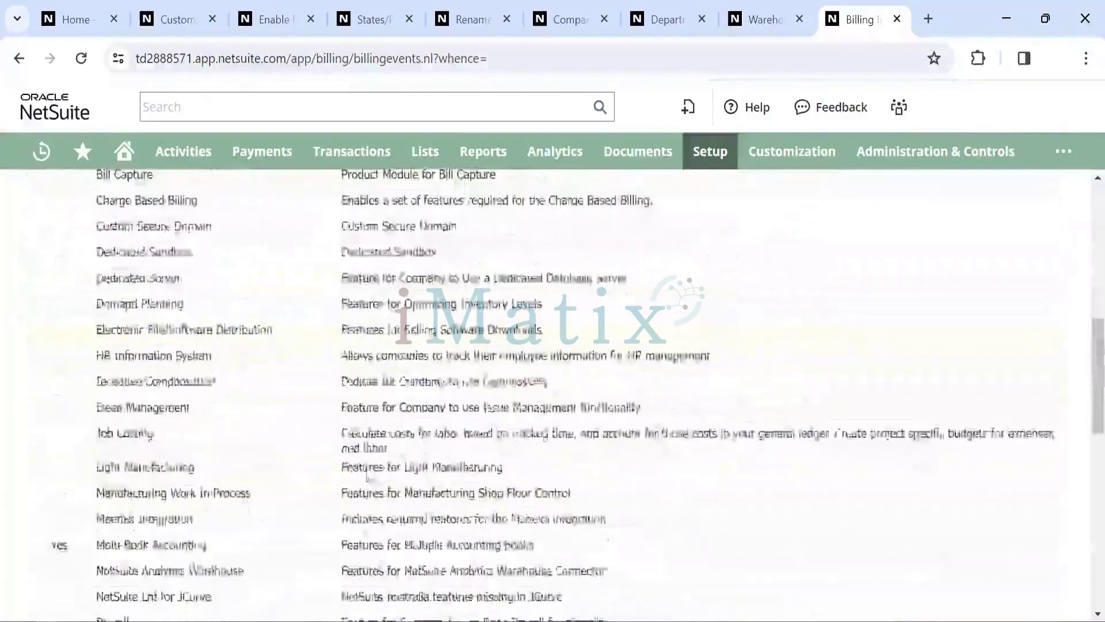
scroll(115, 371, "down", 6)
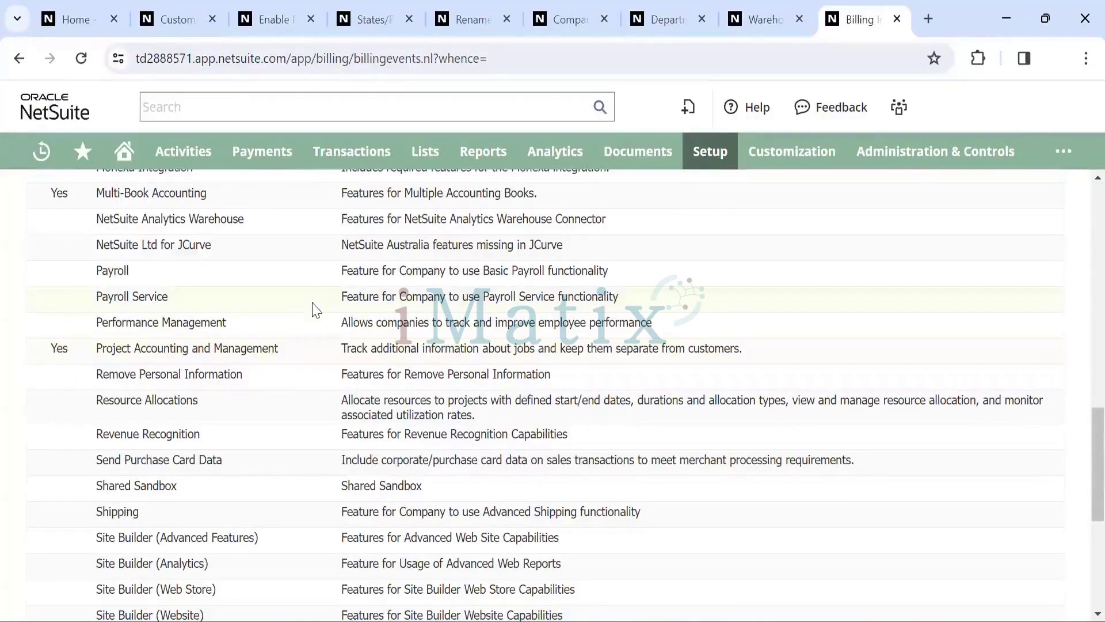
scroll(316, 309, "up", 12)
scroll(316, 309, "up", 7)
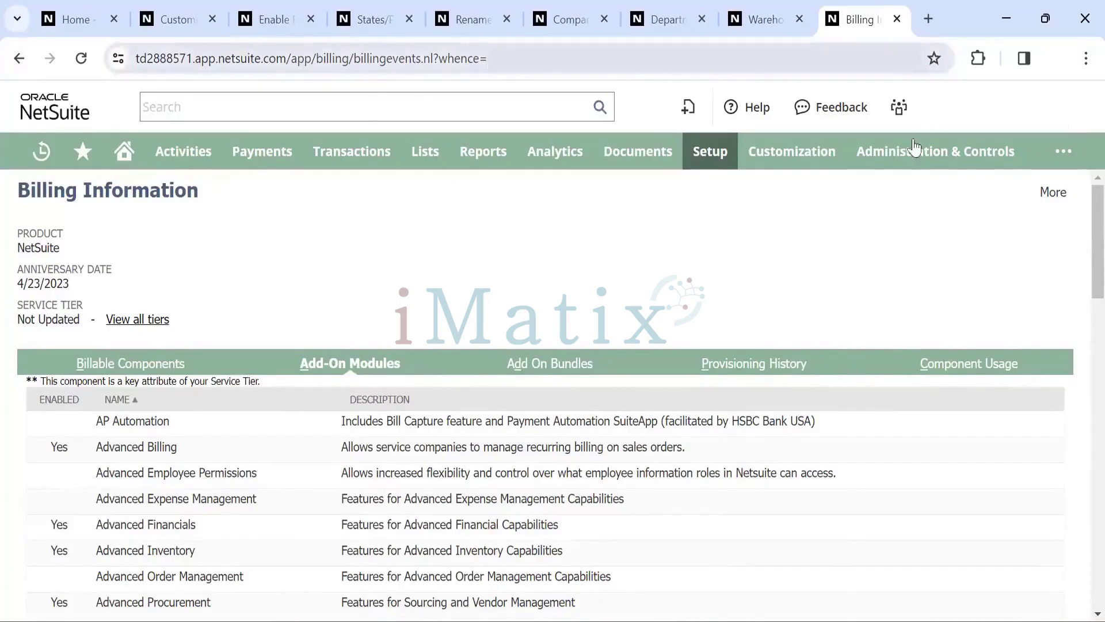
Look over the company setup options again and go through the accounting setup options, from setup tasks to general ledger management and preferences
mouse_move(711, 151)
mouse_move(804, 217)
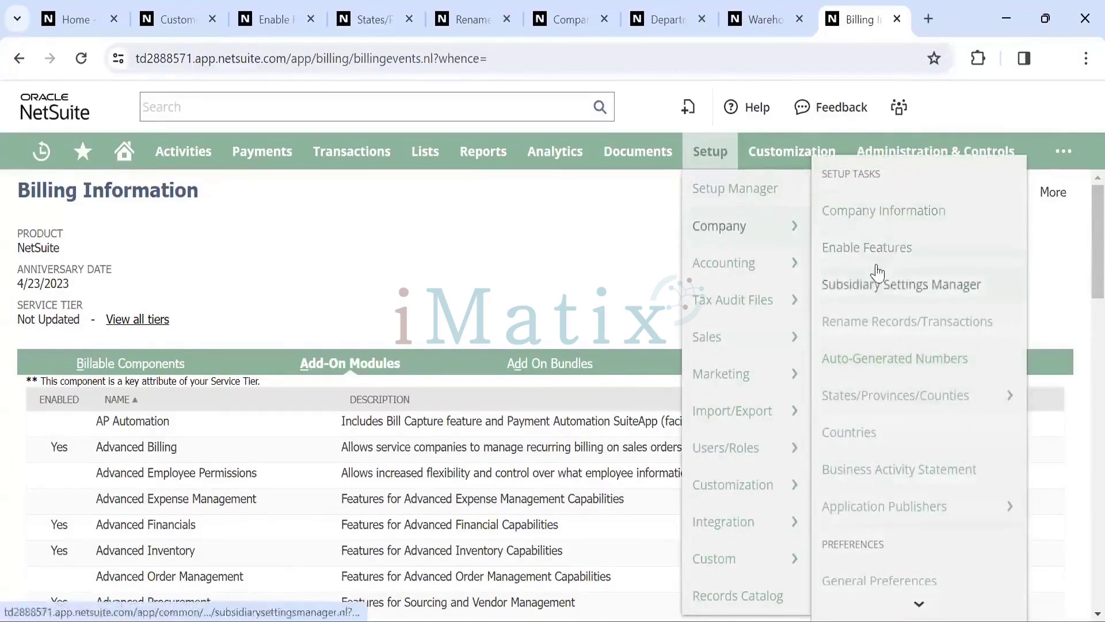
scroll(891, 285, "down", 5)
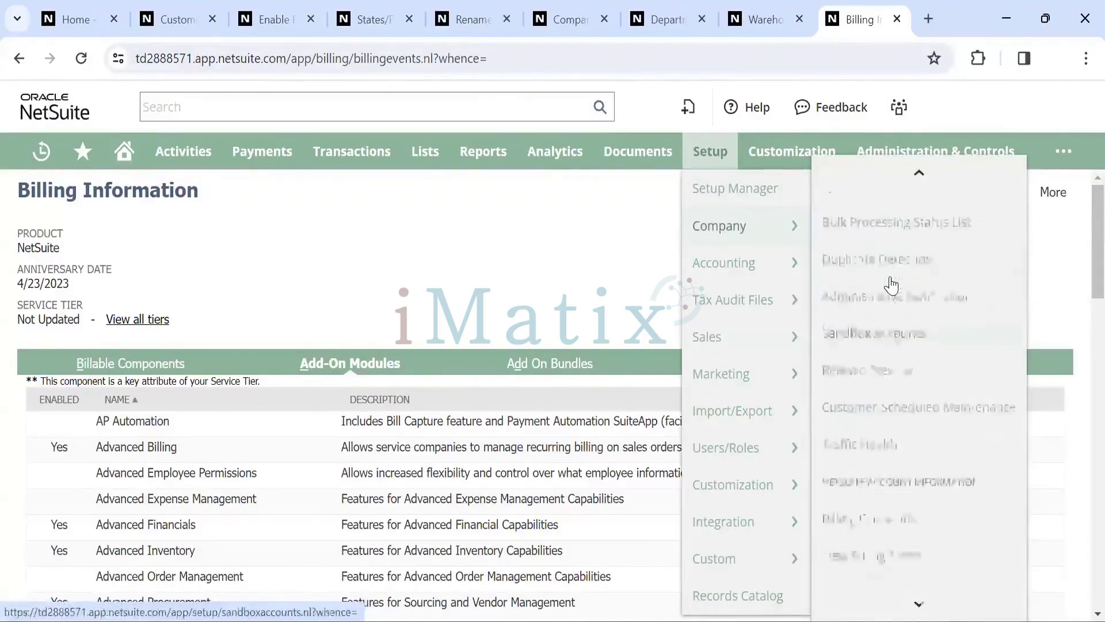
scroll(891, 284, "up", 5)
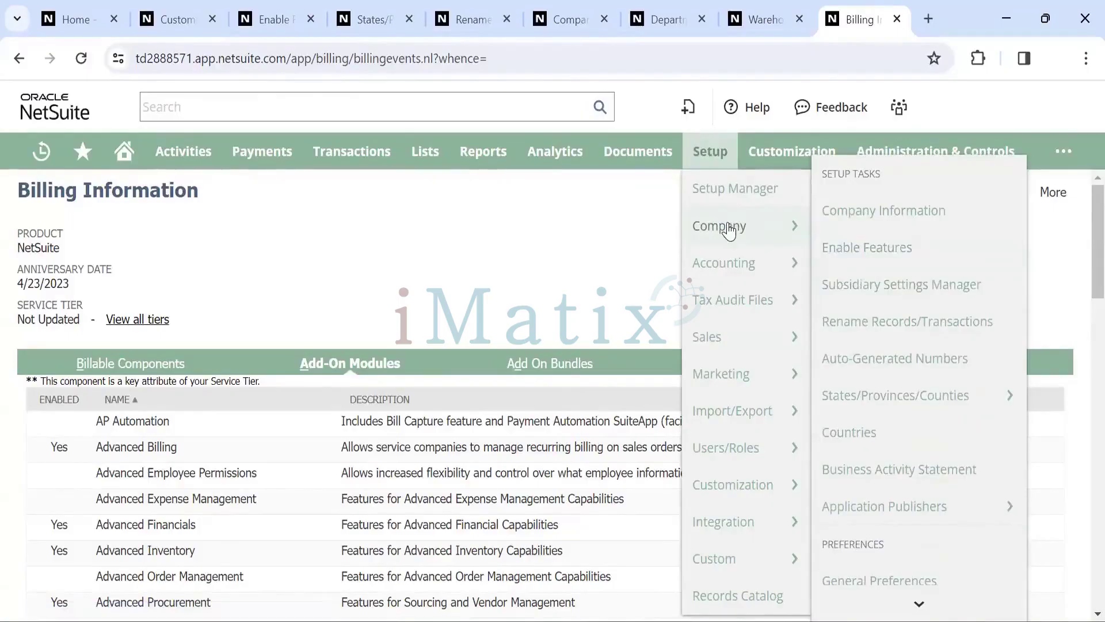
mouse_move(741, 263)
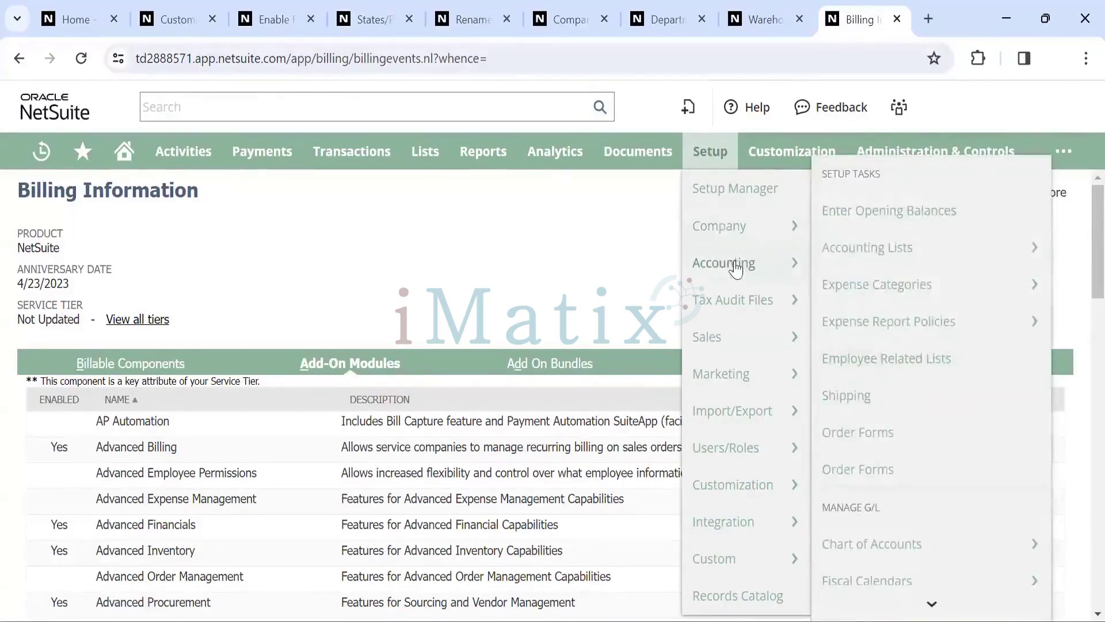
mouse_move(866, 264)
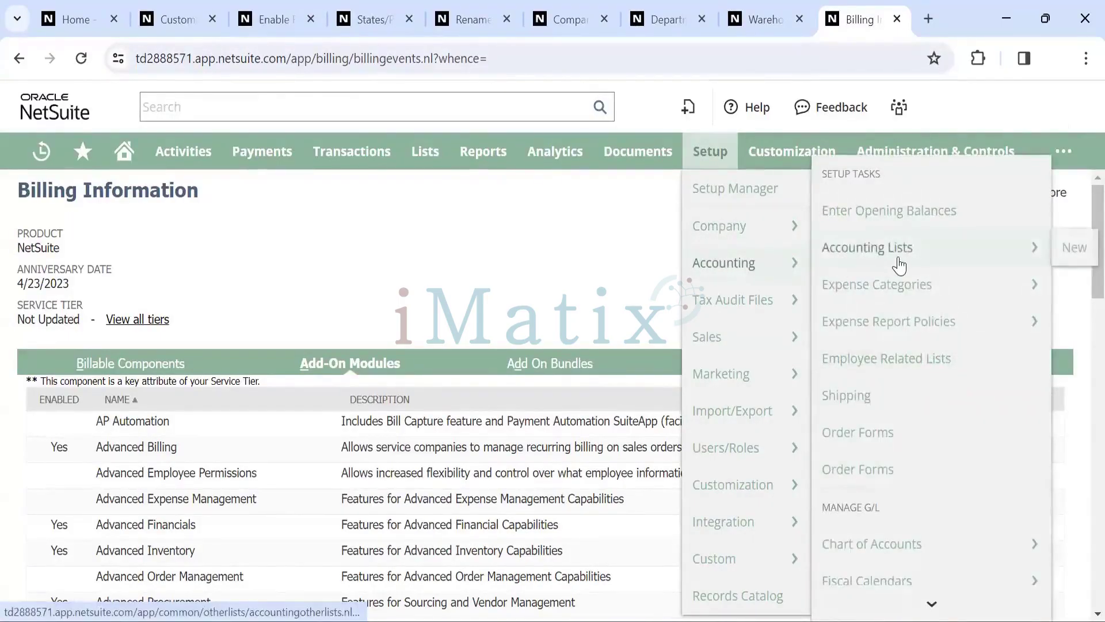
scroll(899, 266, "down", 2)
scroll(899, 266, "up", 2)
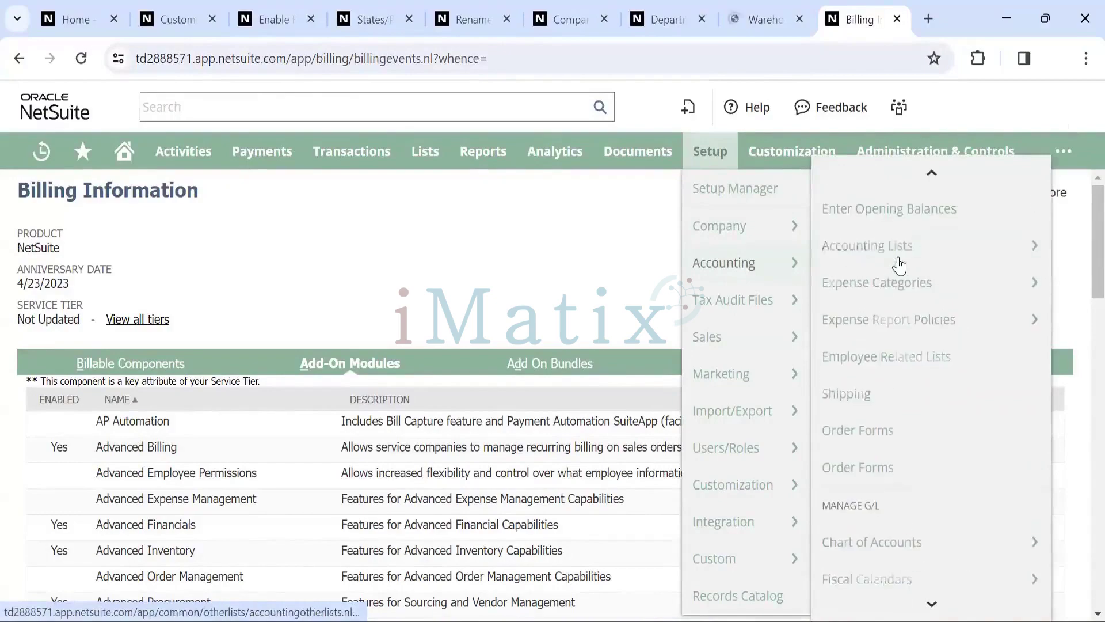
scroll(899, 266, "down", 2)
mouse_move(885, 482)
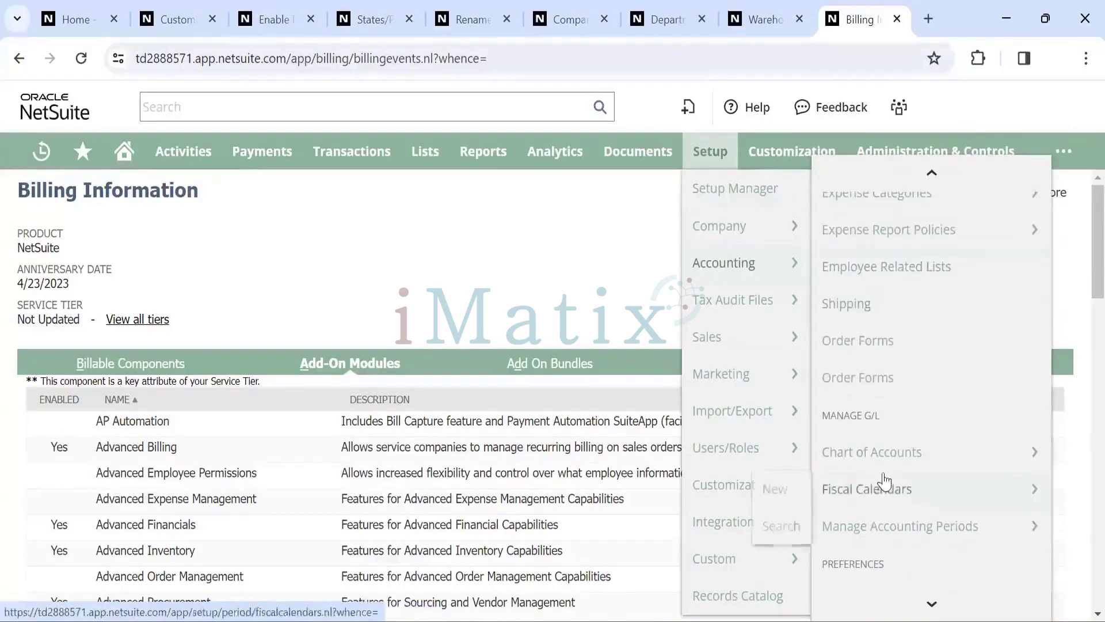
mouse_move(900, 451)
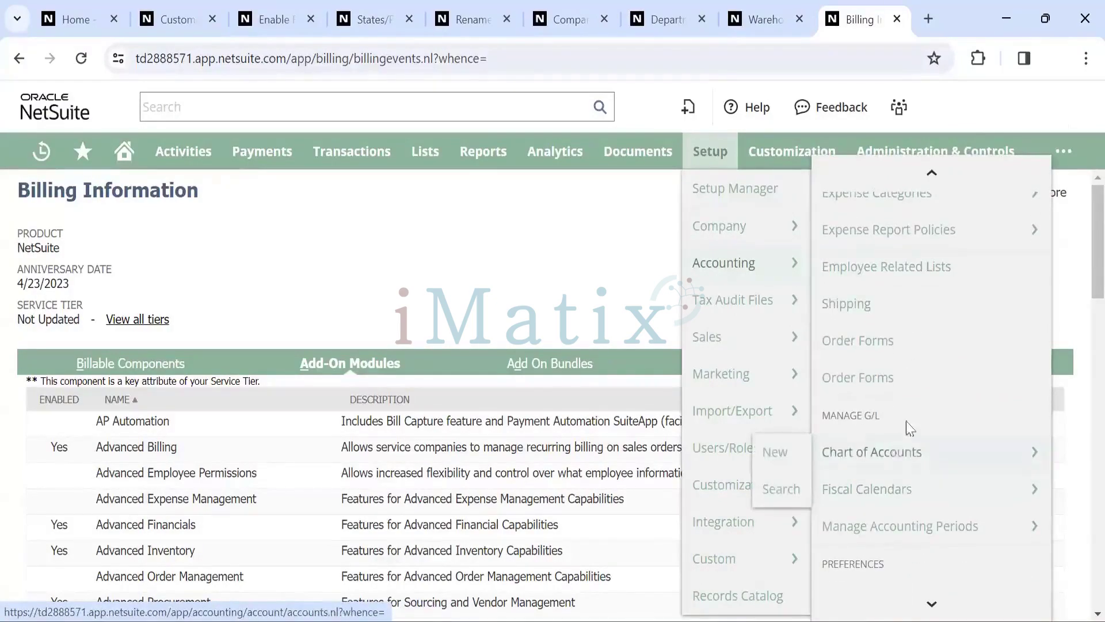
scroll(886, 271, "up", 2)
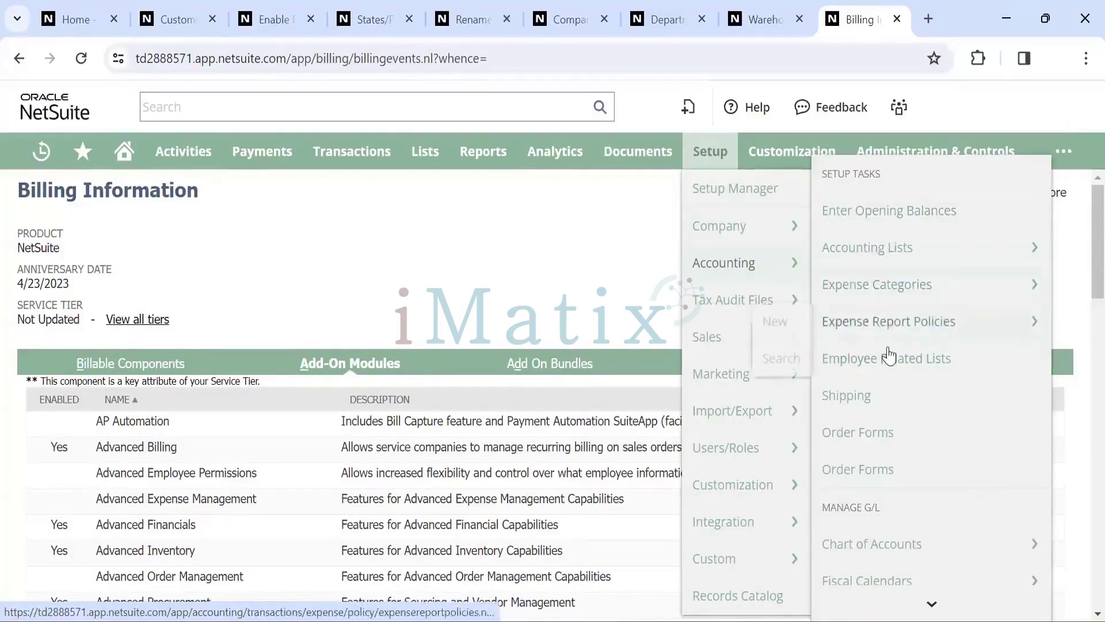
scroll(884, 395, "down", 4)
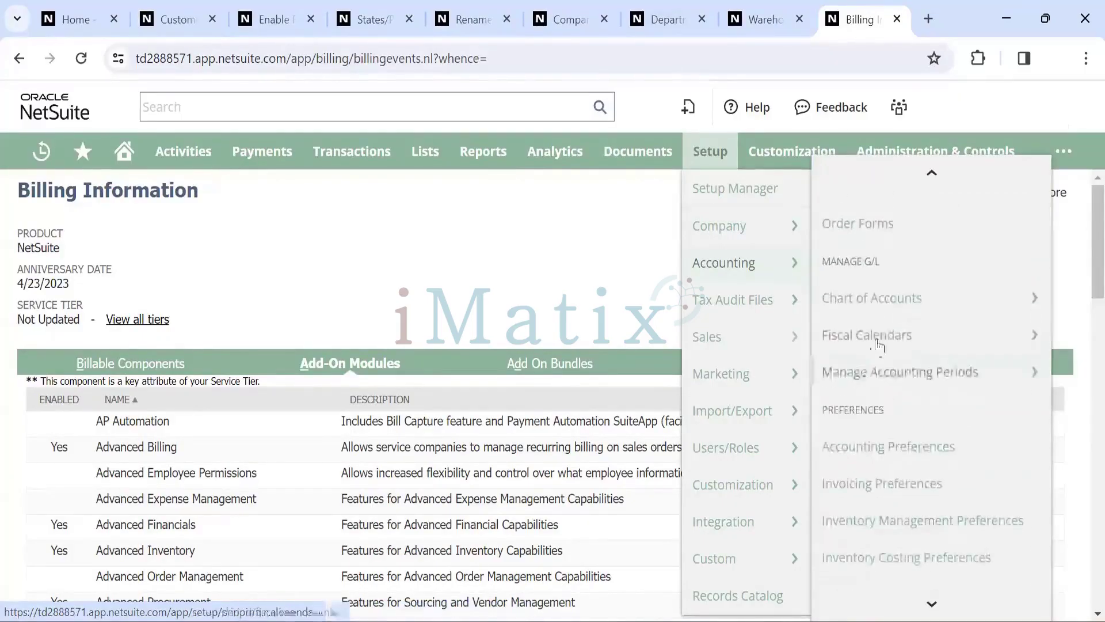
mouse_move(898, 313)
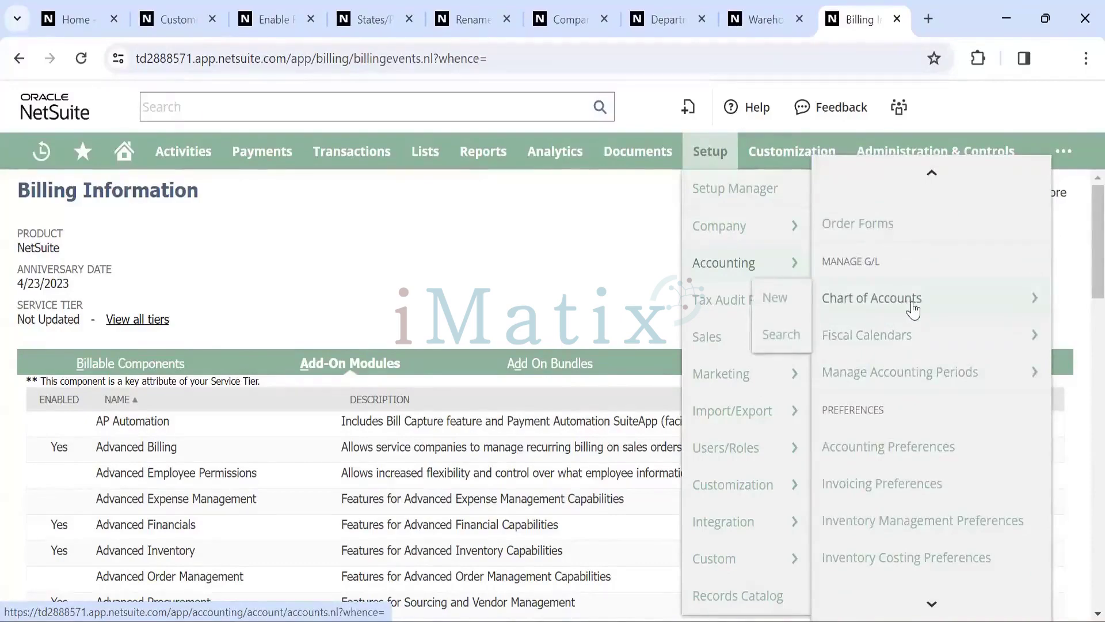
Open the accounting setup's fiscal calendars list and bring up the form for a new fiscal calendar
mouse_move(431, 156)
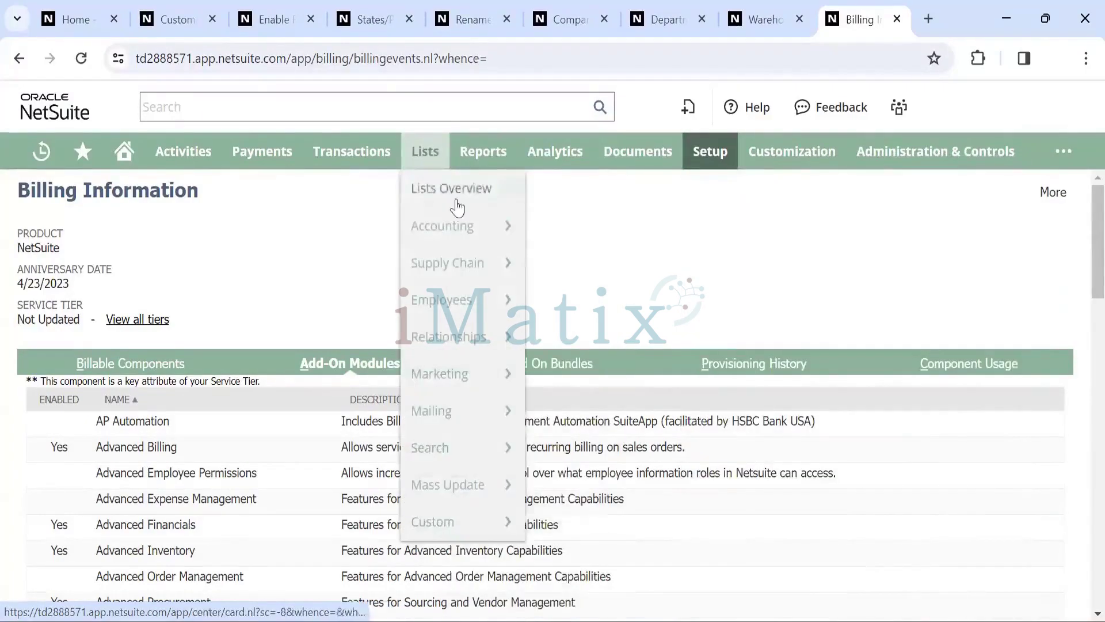
mouse_move(468, 229)
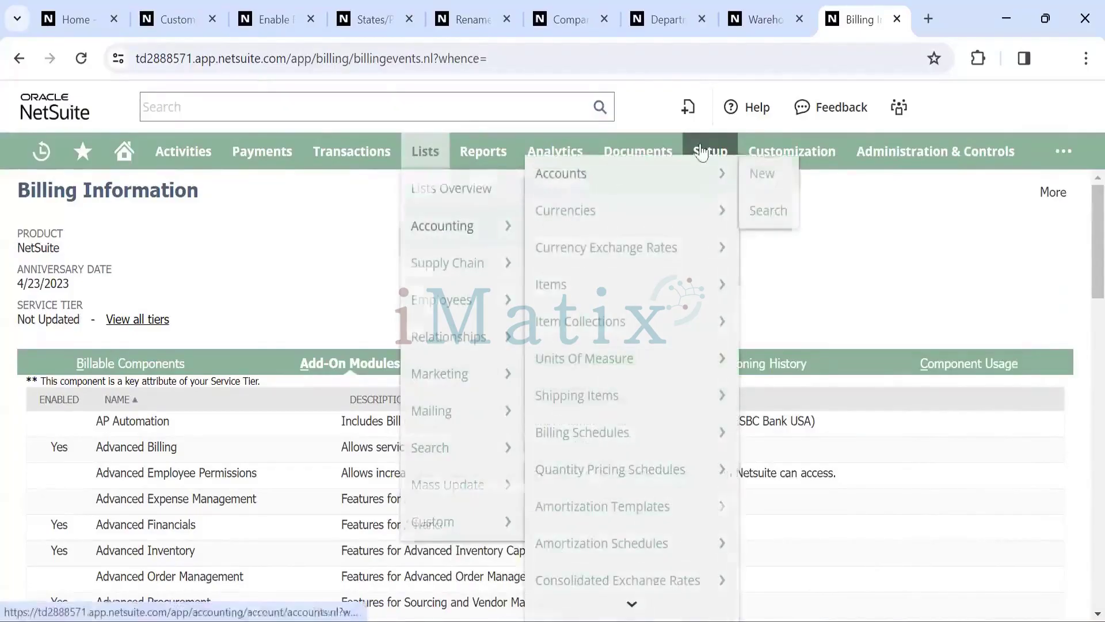
mouse_move(814, 266)
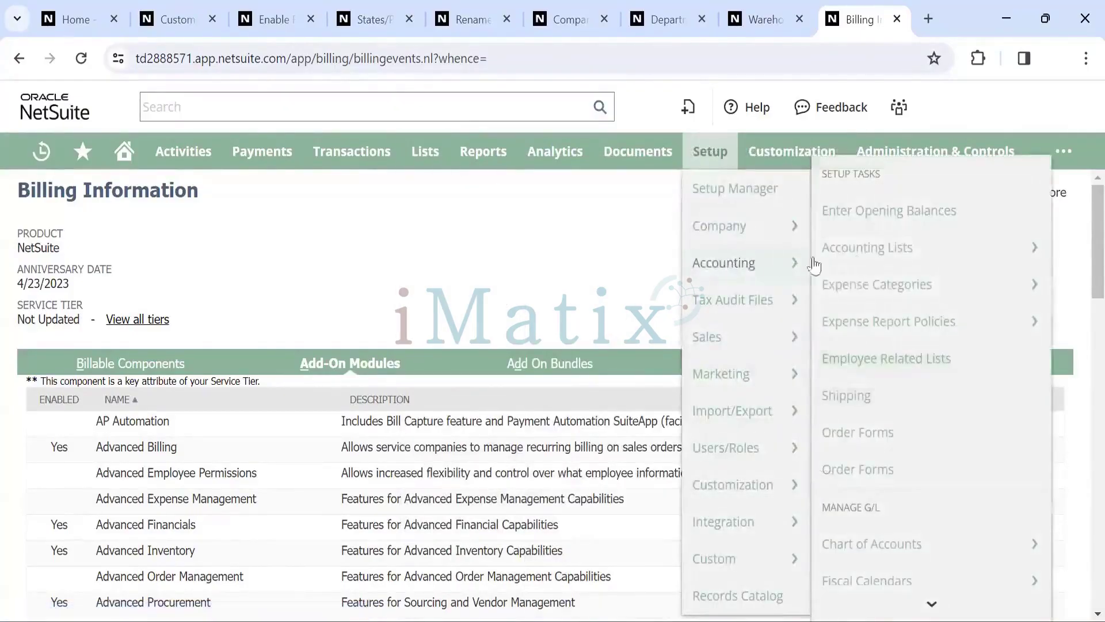
scroll(885, 432, "down", 3)
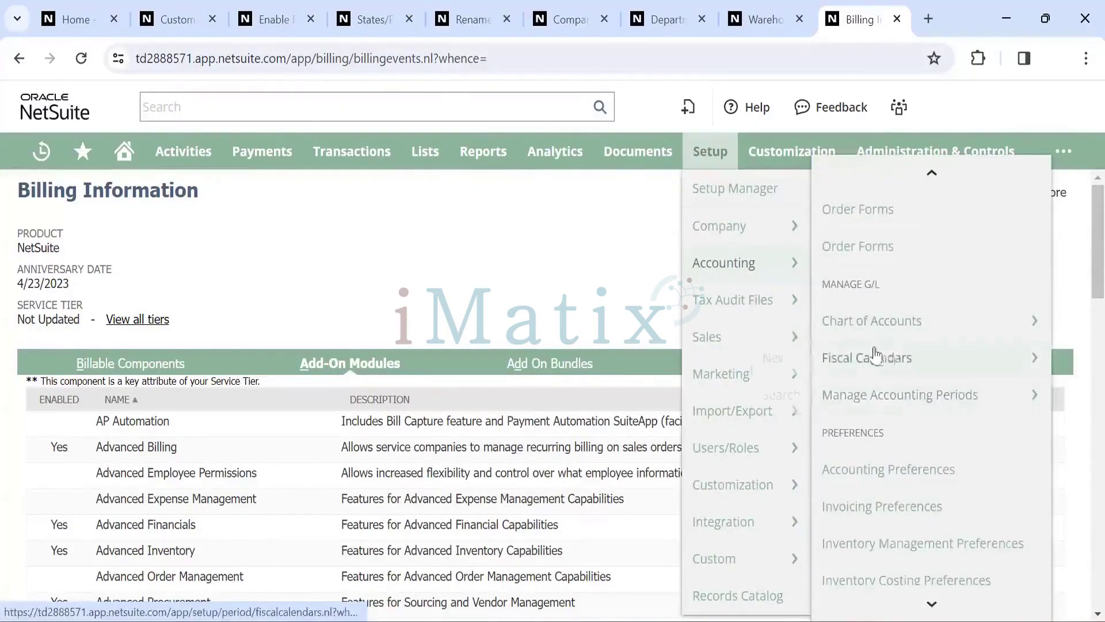
mouse_move(892, 358)
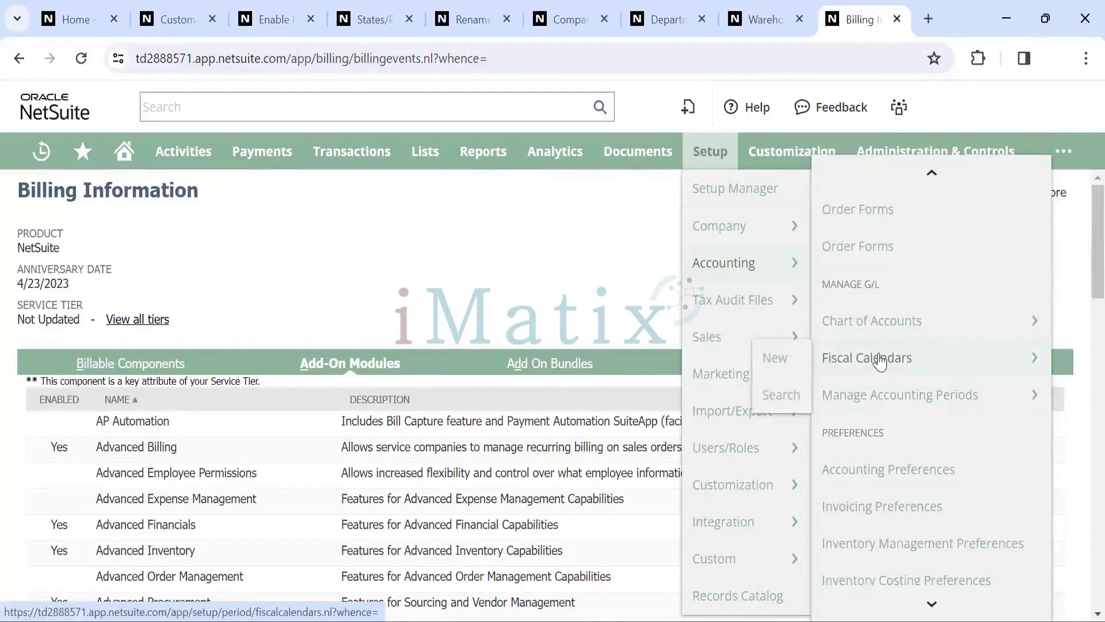
left_click(879, 359)
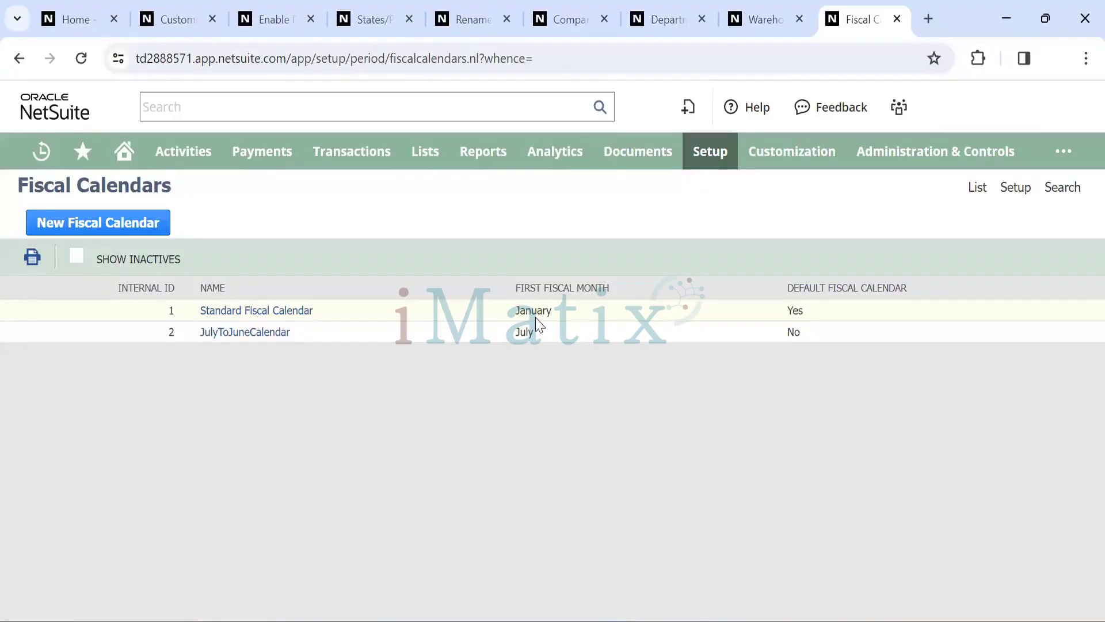
left_click(115, 224)
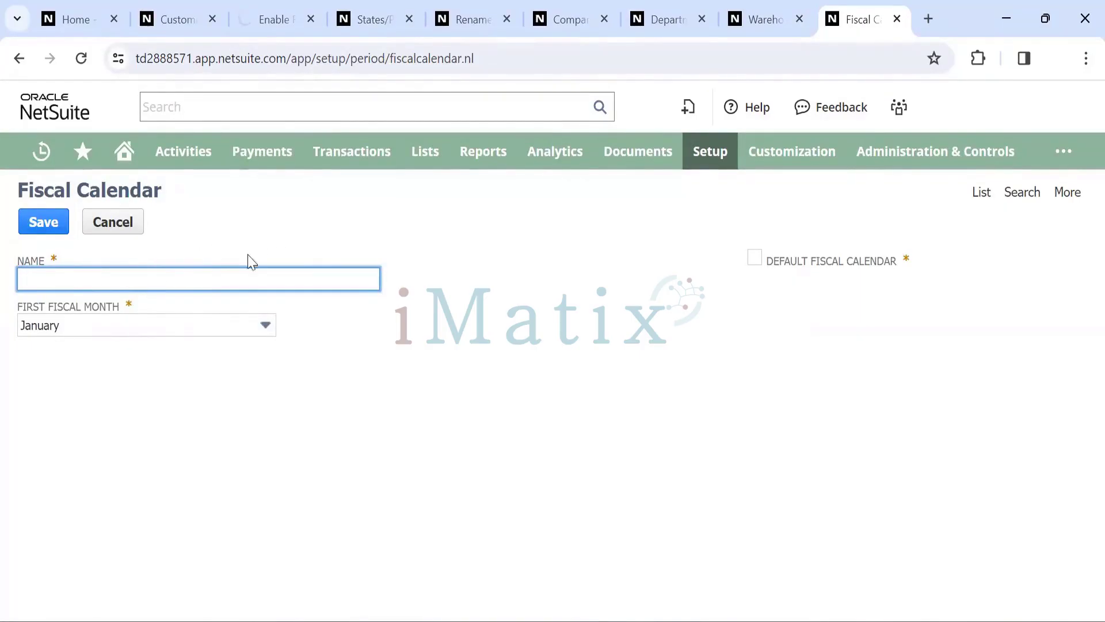
Leave the blank fiscal calendar form and open the Manage Accounting Periods page from the accounting setup
mouse_move(720, 156)
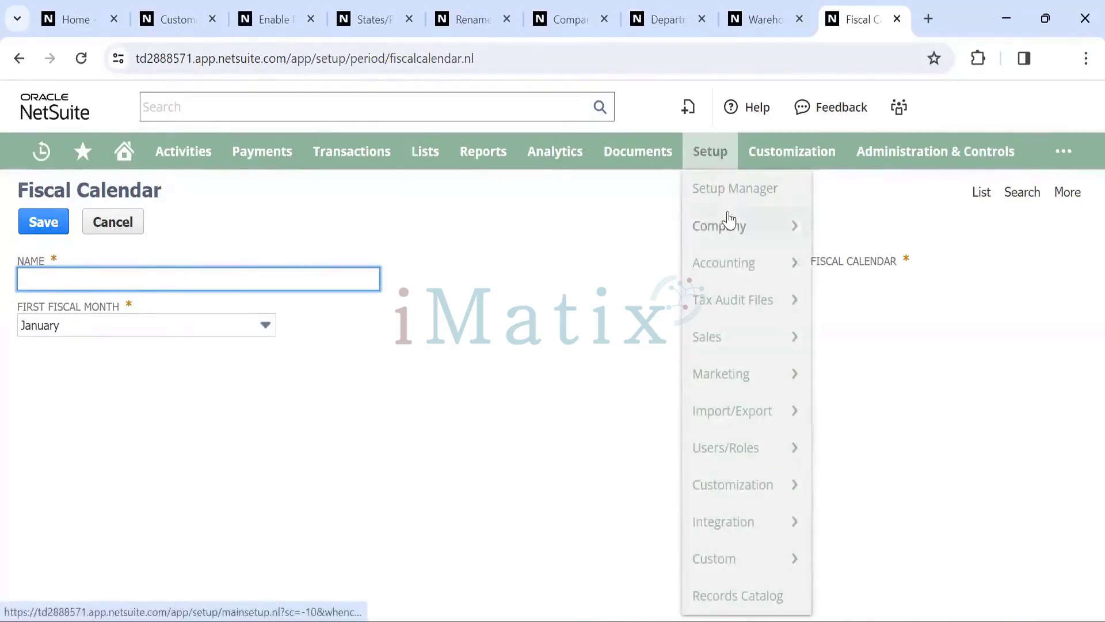
mouse_move(744, 271)
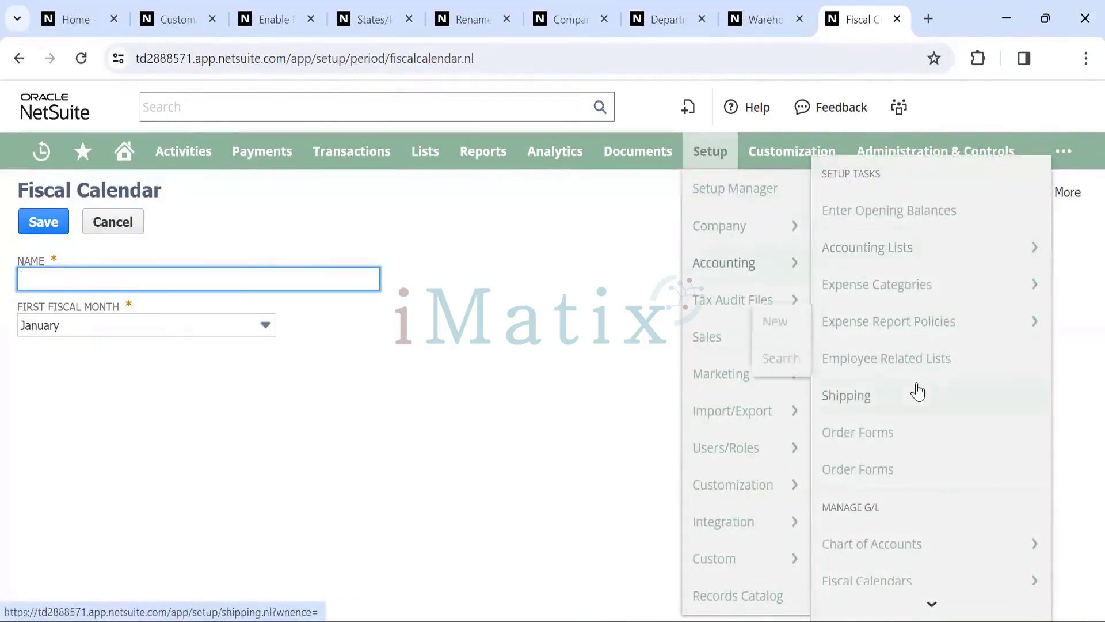
scroll(911, 391, "down", 4)
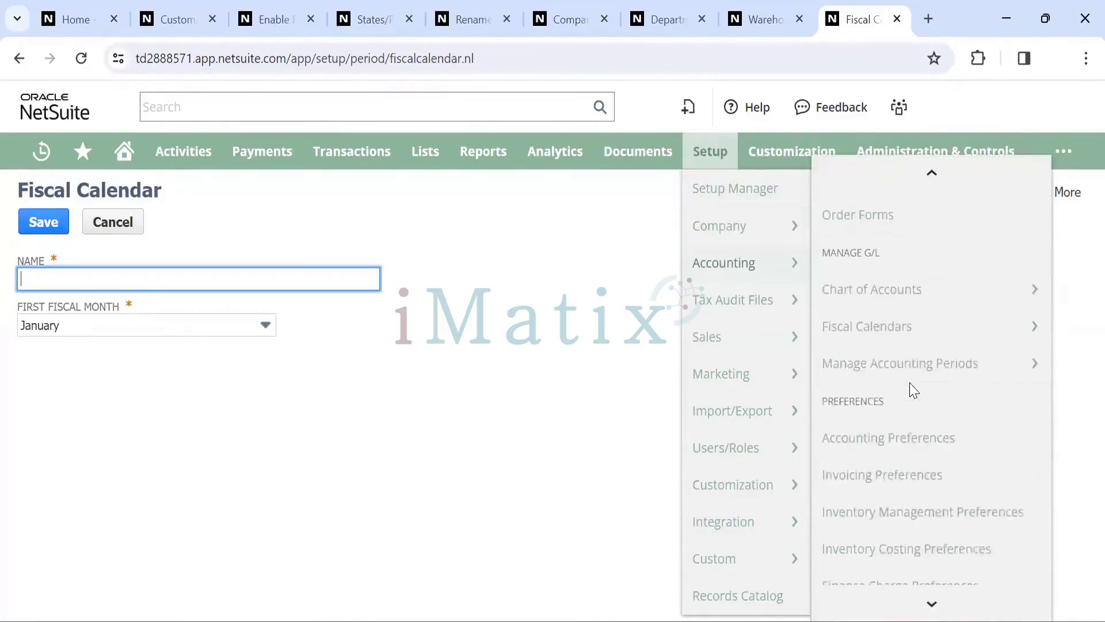
scroll(909, 397, "up", 2)
mouse_move(902, 424)
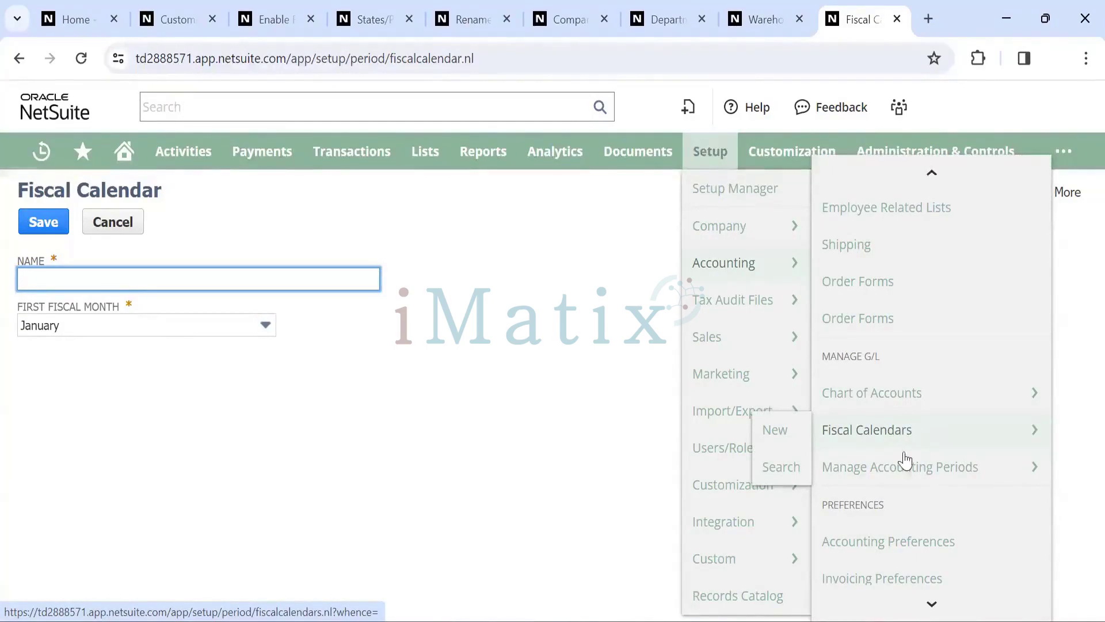
mouse_move(897, 464)
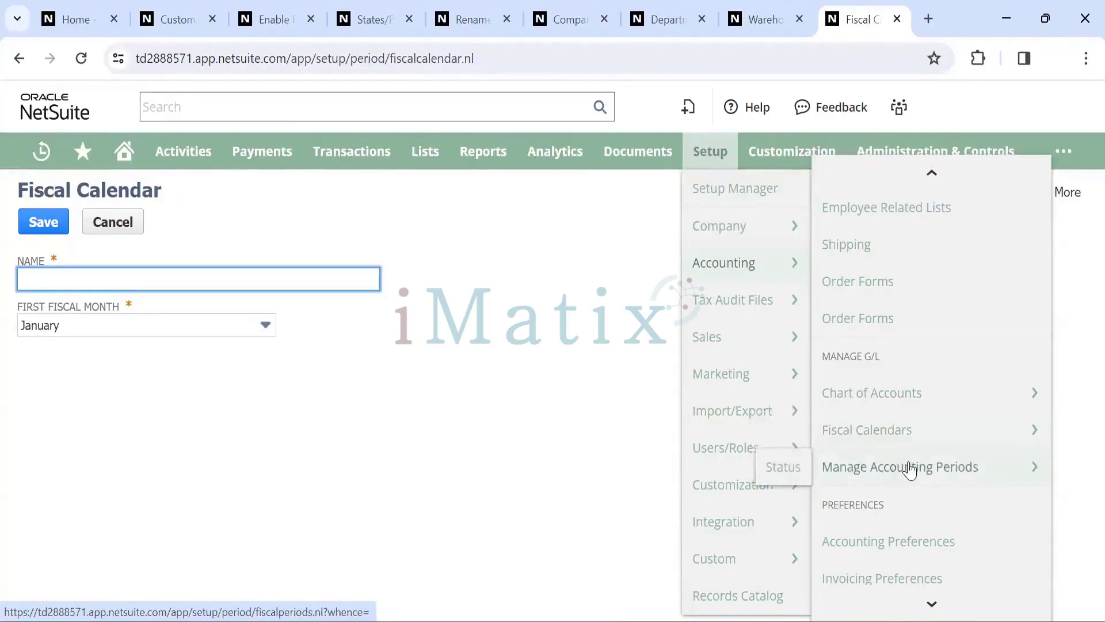
left_click(908, 468)
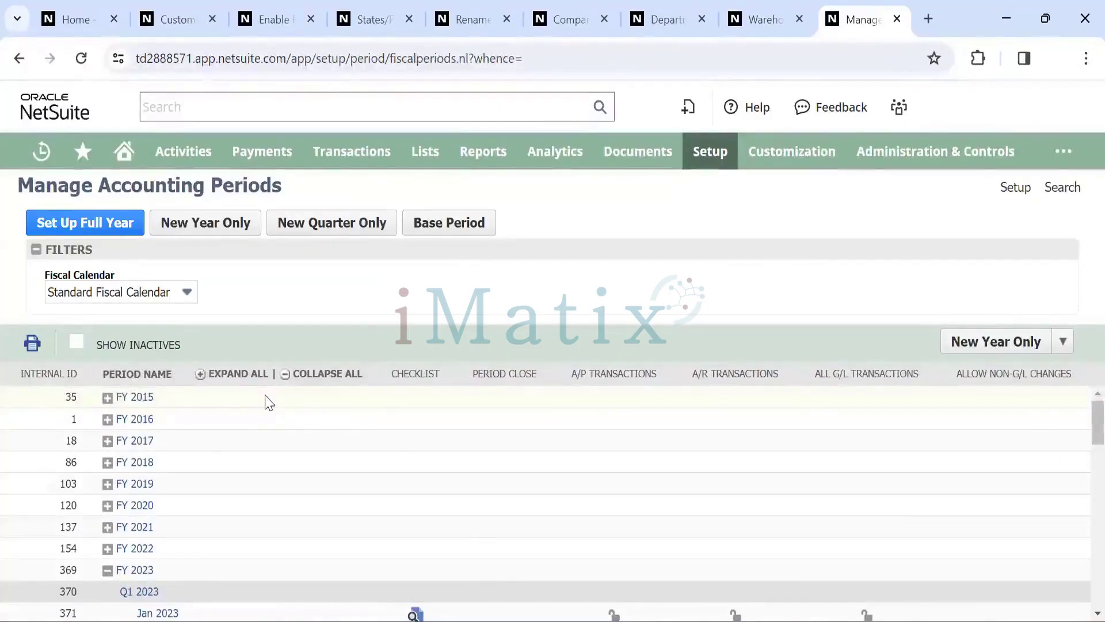
Look through the accounting periods of the Standard Fiscal Calendar, including the quarters, months and lock states of FY 2023 and FY 2024
scroll(268, 402, "down", 2)
scroll(268, 402, "up", 2)
scroll(267, 402, "down", 8)
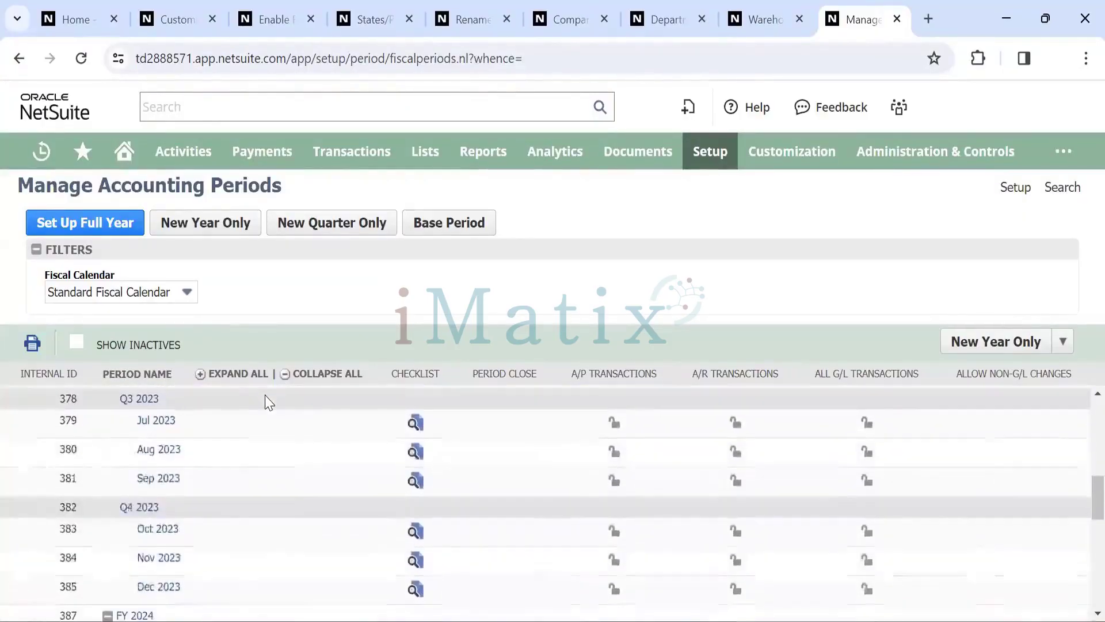
scroll(268, 402, "down", 8)
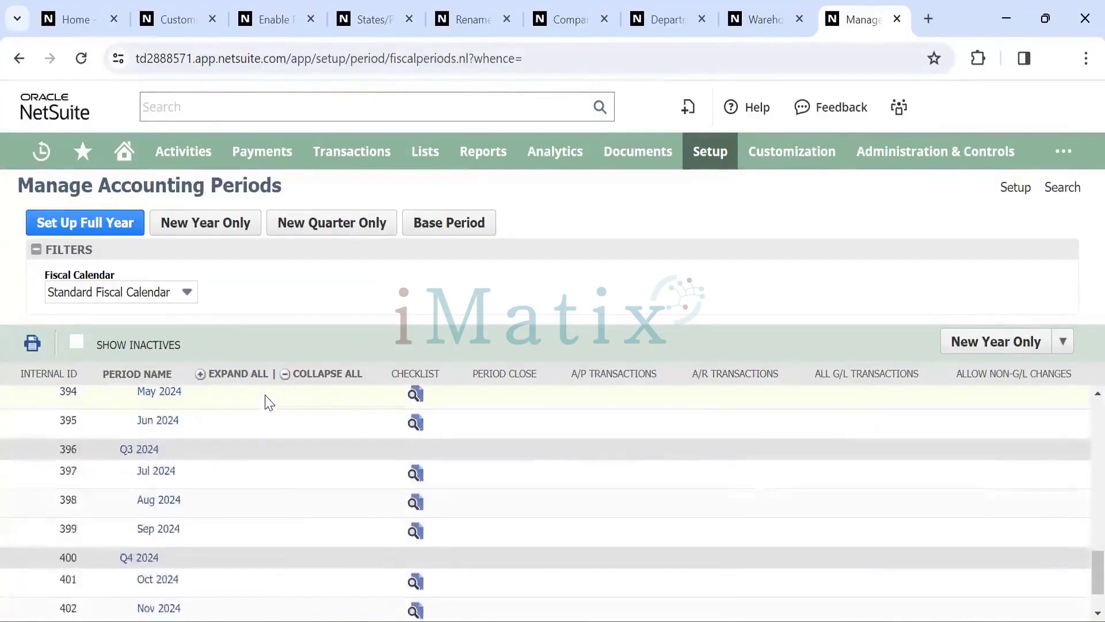
scroll(267, 402, "down", 1)
scroll(268, 403, "up", 10)
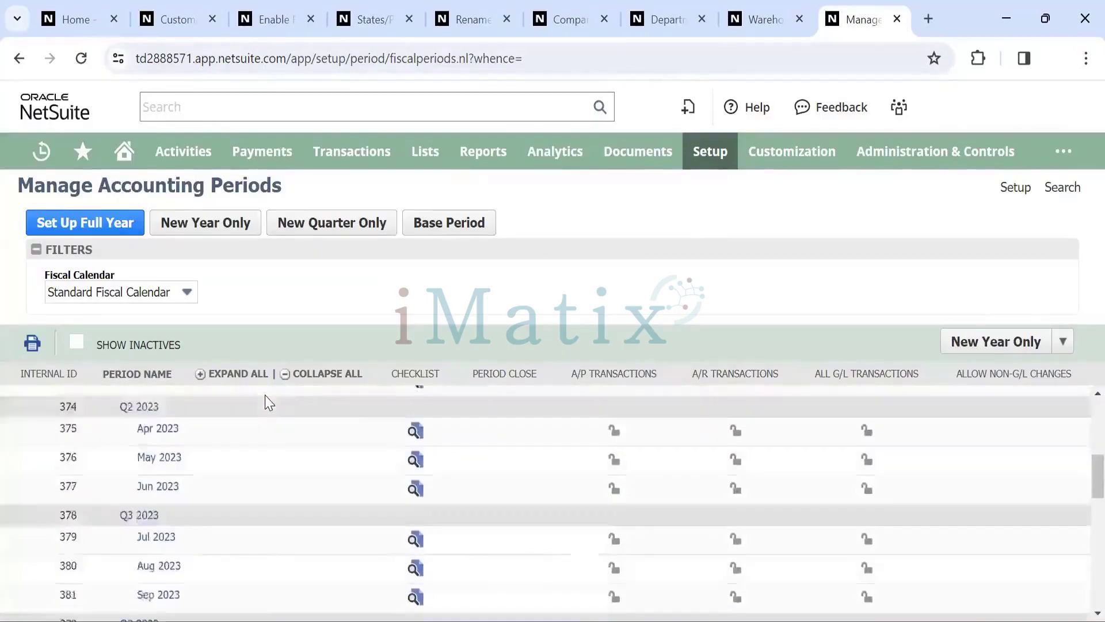
scroll(267, 402, "down", 4)
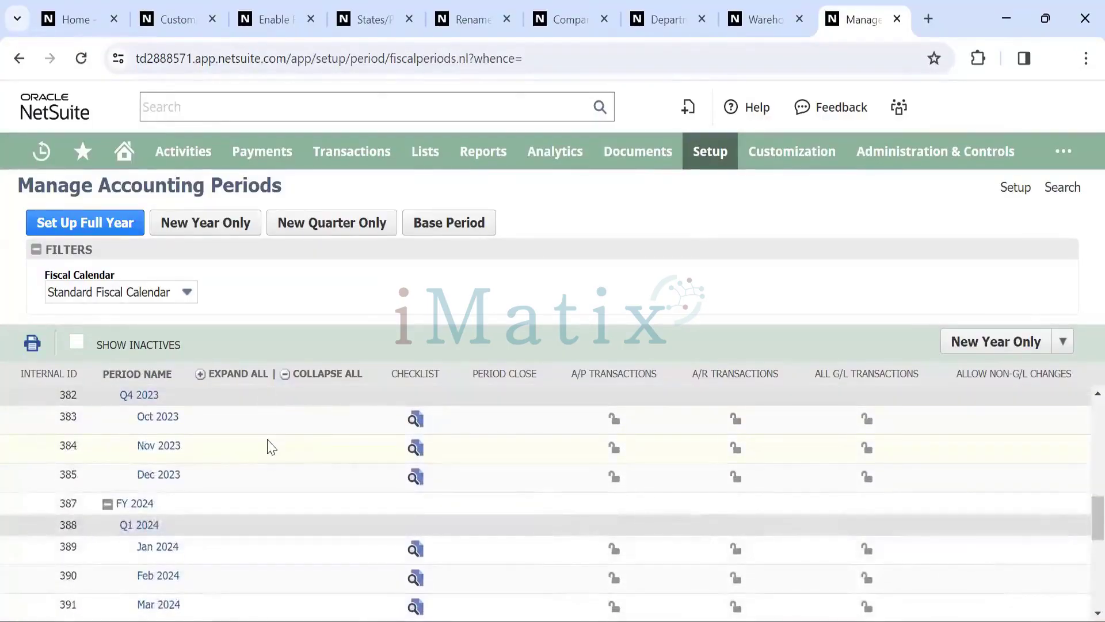
scroll(285, 441, "down", 5)
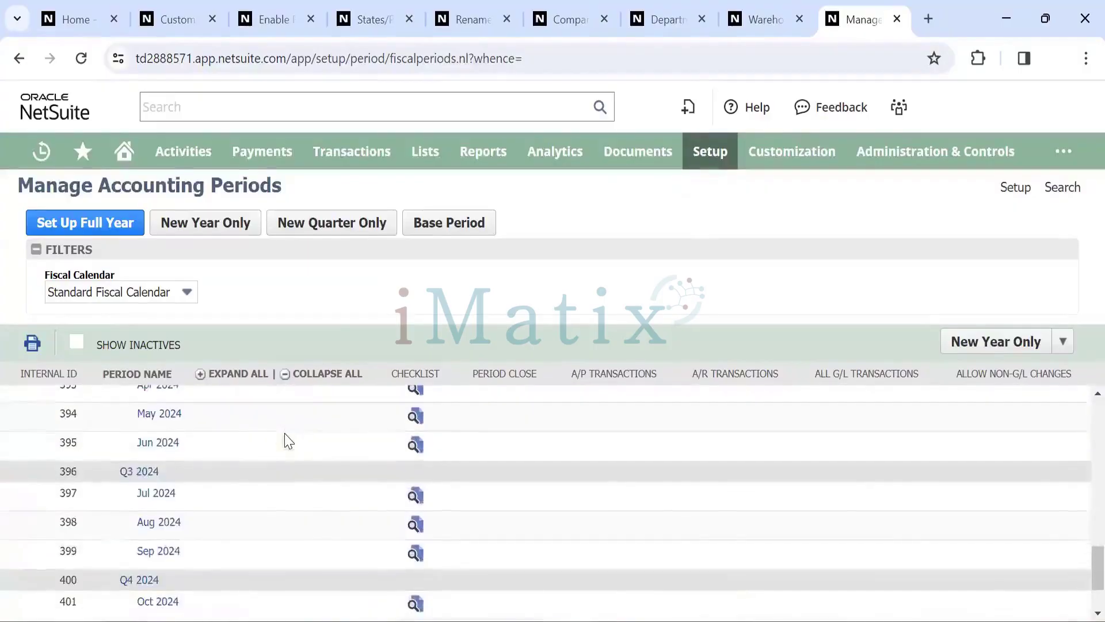
scroll(247, 436, "up", 2)
scroll(251, 437, "up", 3)
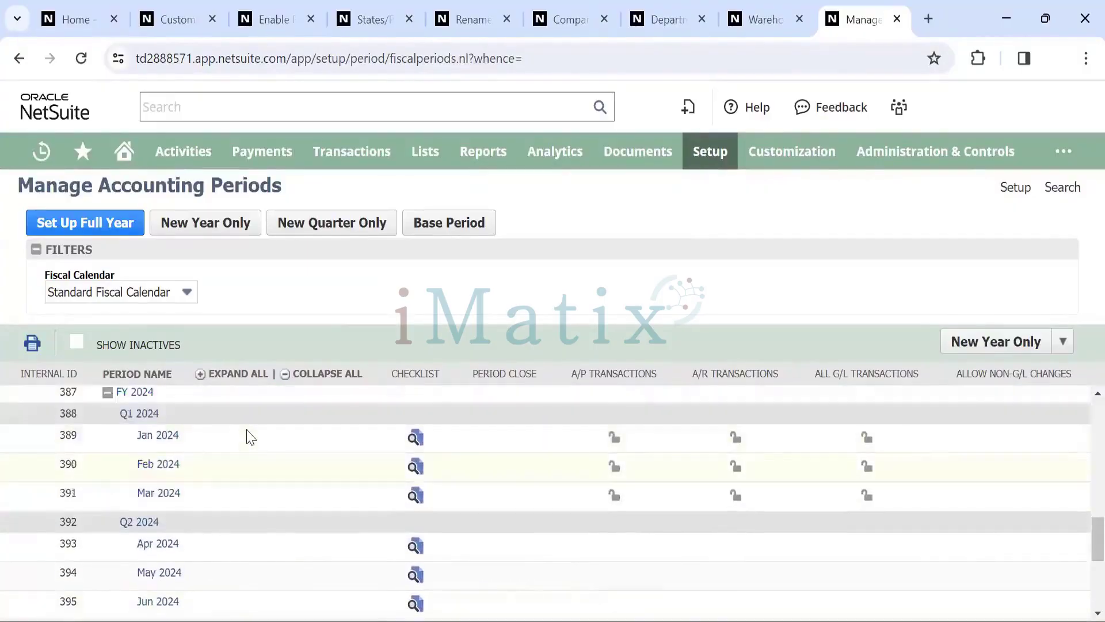
scroll(250, 438, "up", 8)
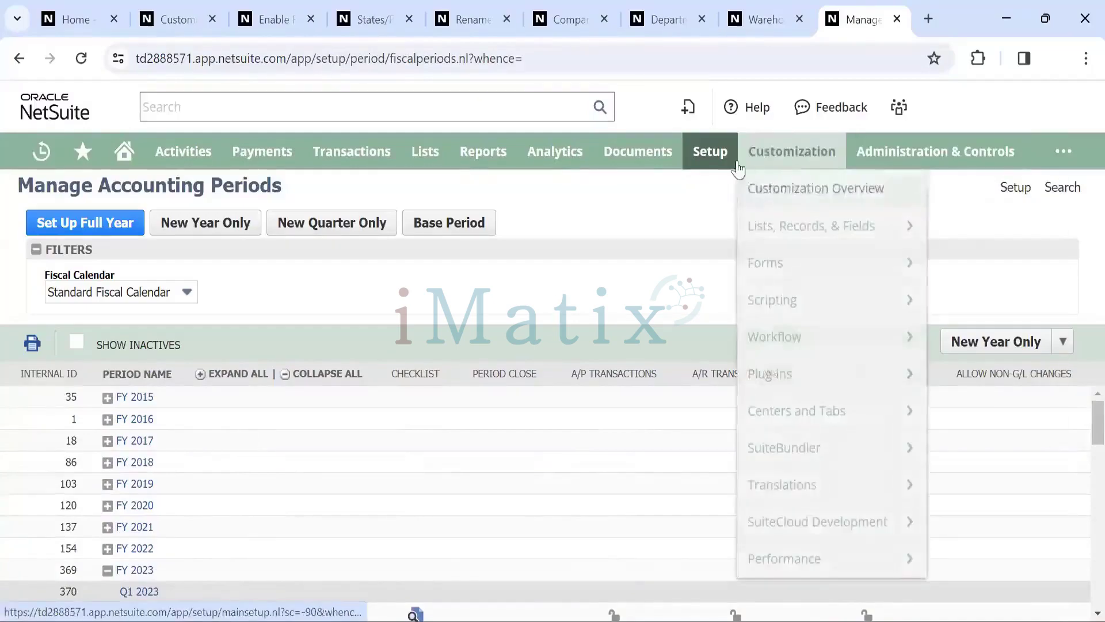
Open the Accounting Preferences page from the accounting setup
mouse_move(713, 149)
mouse_move(739, 264)
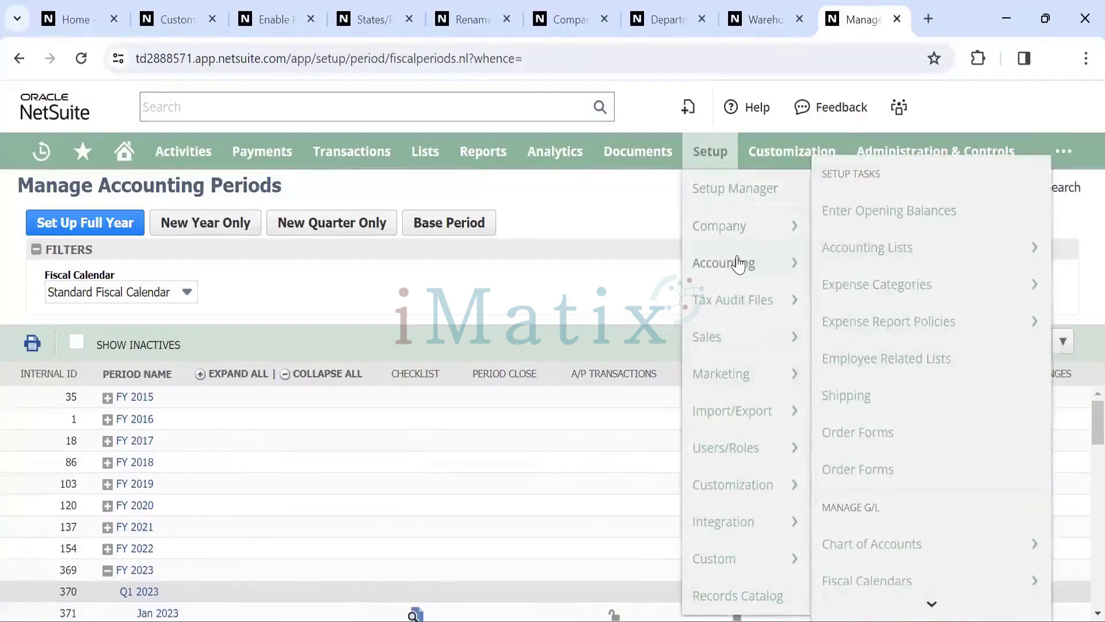
scroll(883, 362, "down", 5)
scroll(876, 411, "down", 3)
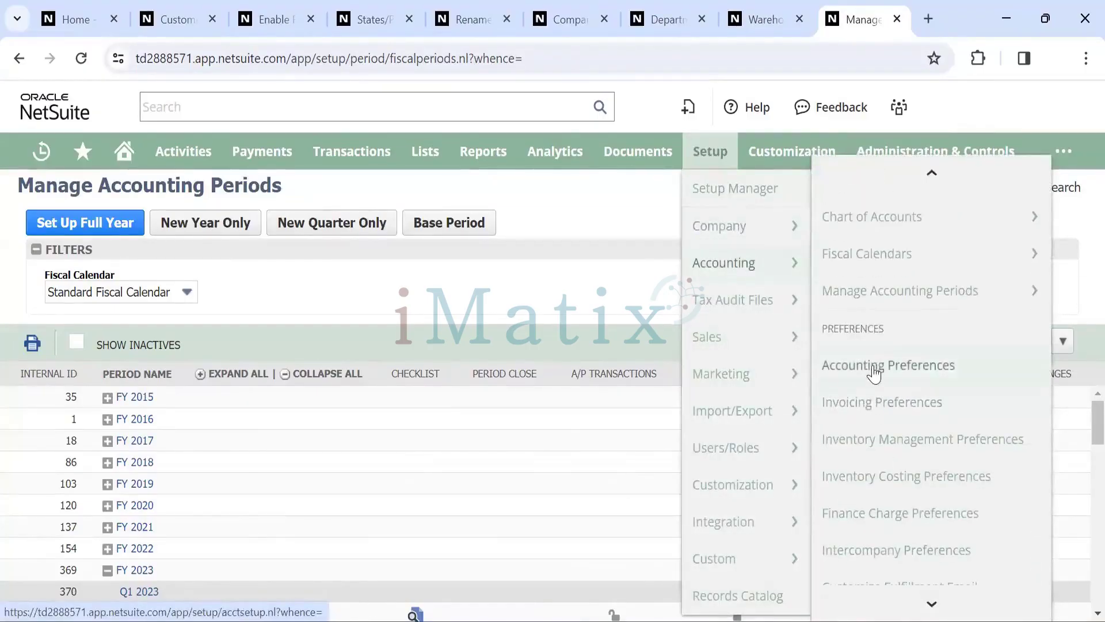
left_click(871, 373)
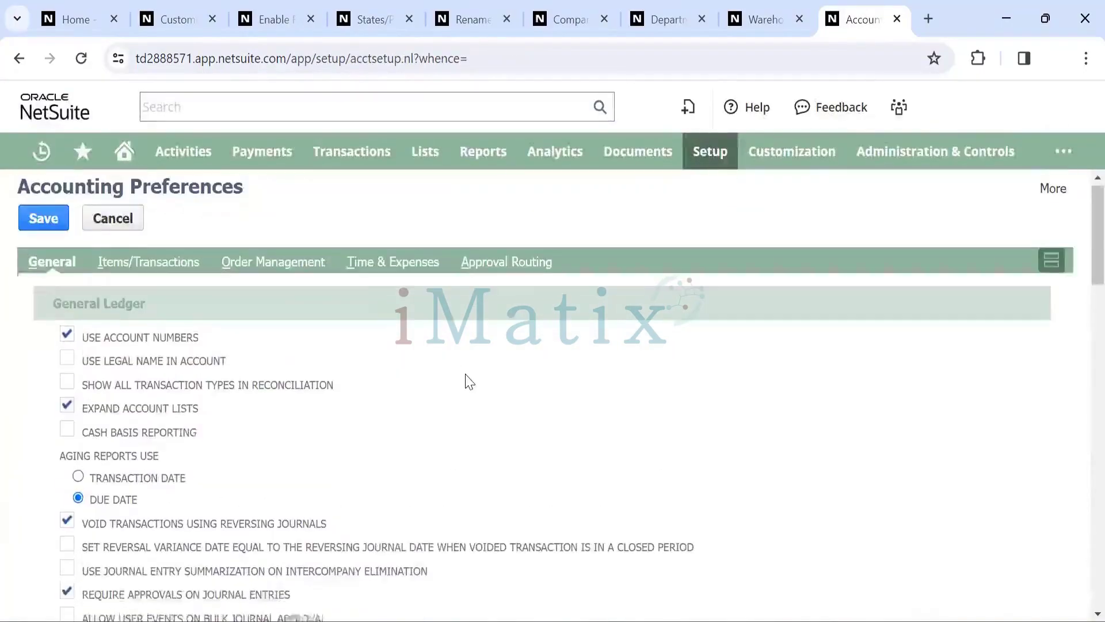
Read through the general ledger preferences, from account numbers and cash basis reporting to the aging reports basis
scroll(385, 385, "down", 1)
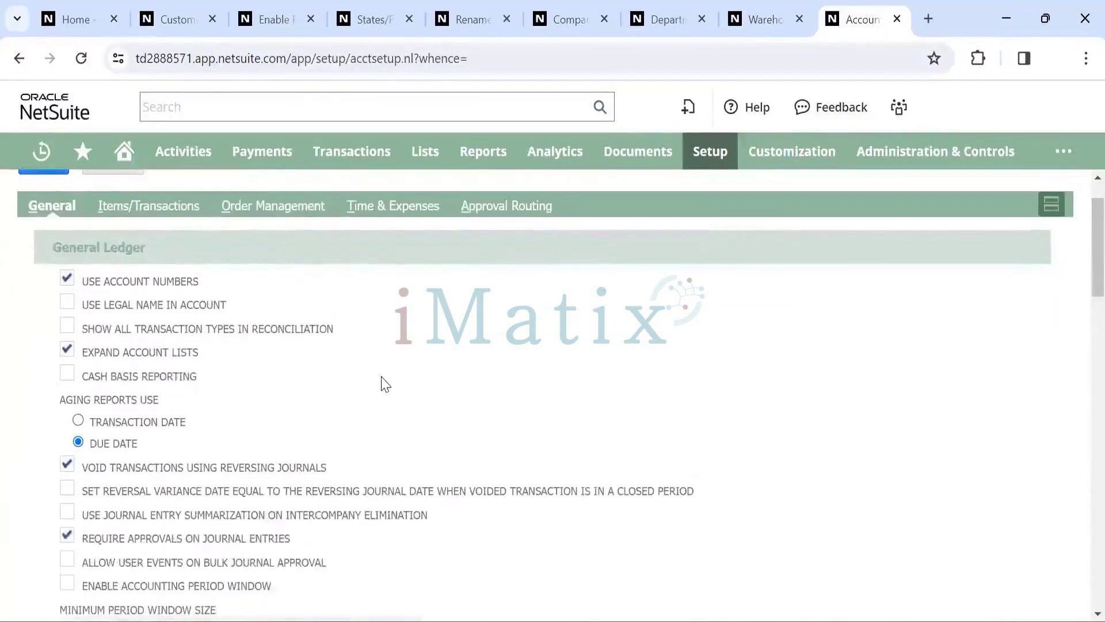
scroll(384, 383, "up", 1)
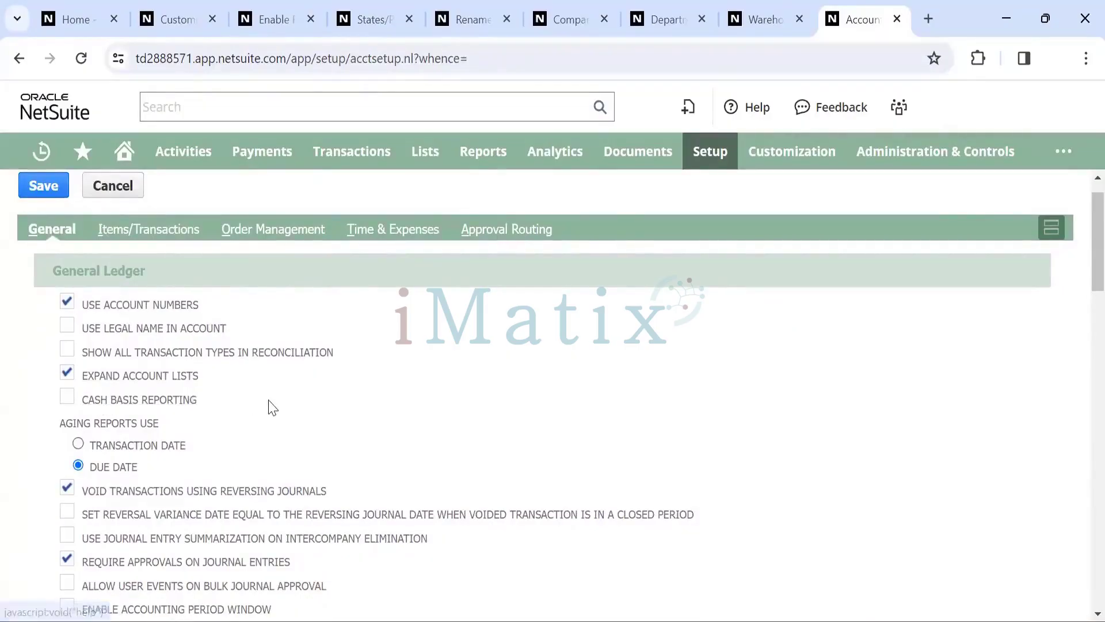
scroll(236, 432, "down", 2)
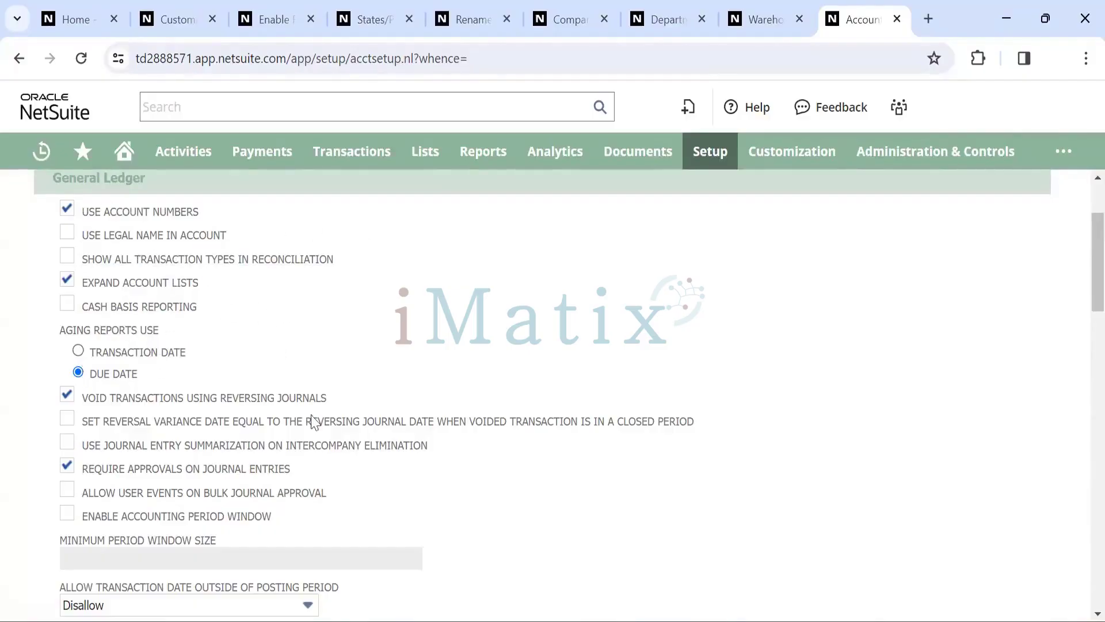
scroll(313, 334, "up", 2)
scroll(312, 334, "down", 1)
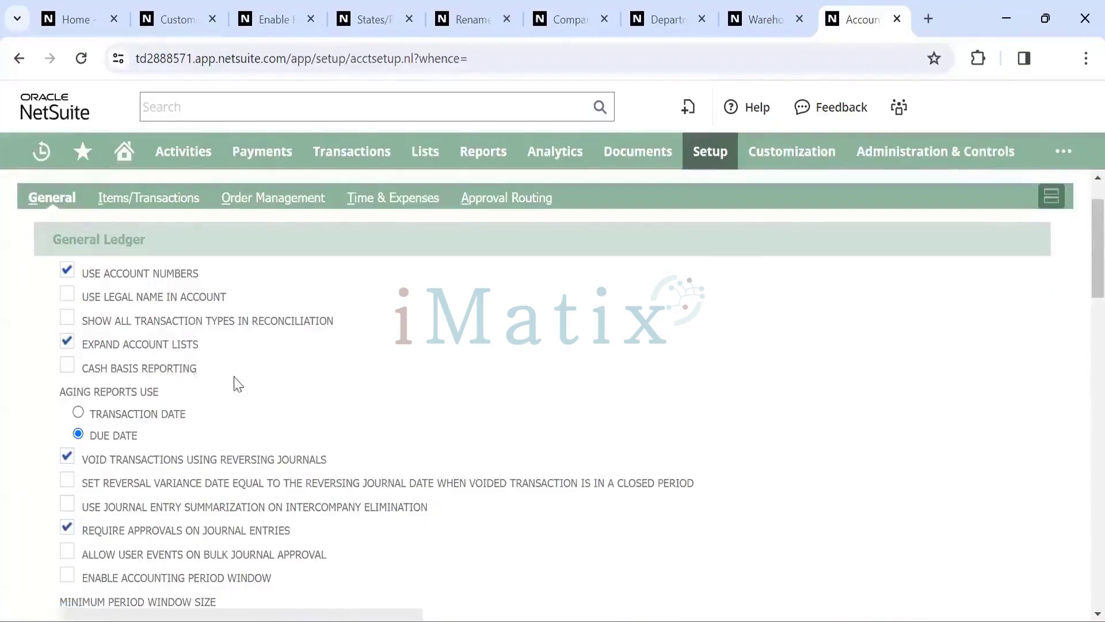
scroll(234, 381, "down", 2)
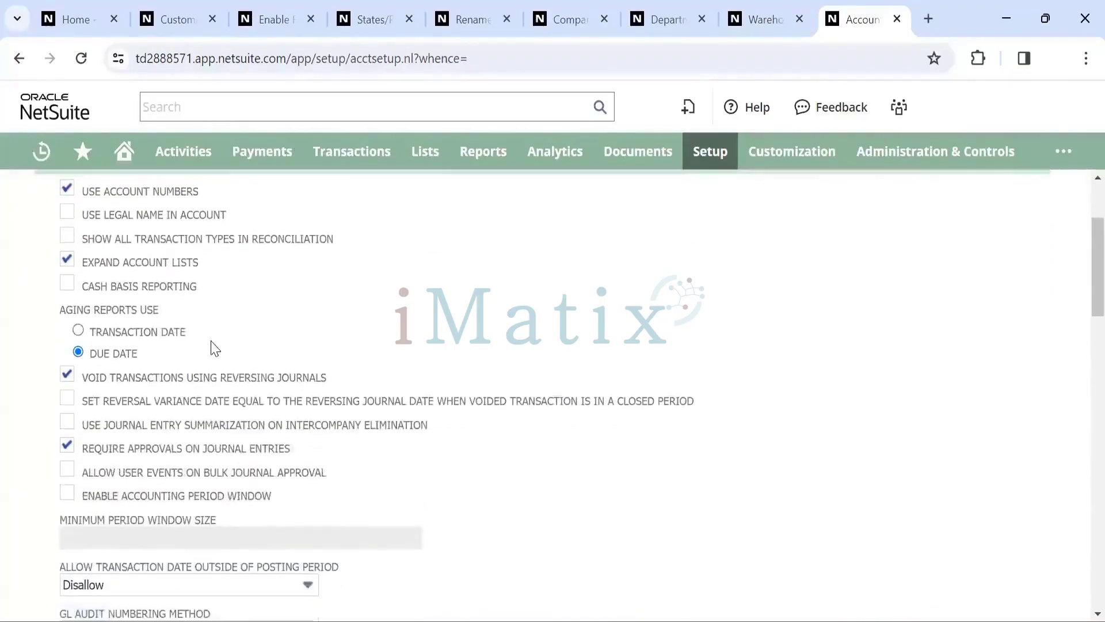
Turn off Void Transactions Using Reversing Journals in the general ledger preferences and turn it back on
scroll(210, 348, "up", 1)
scroll(210, 348, "down", 2)
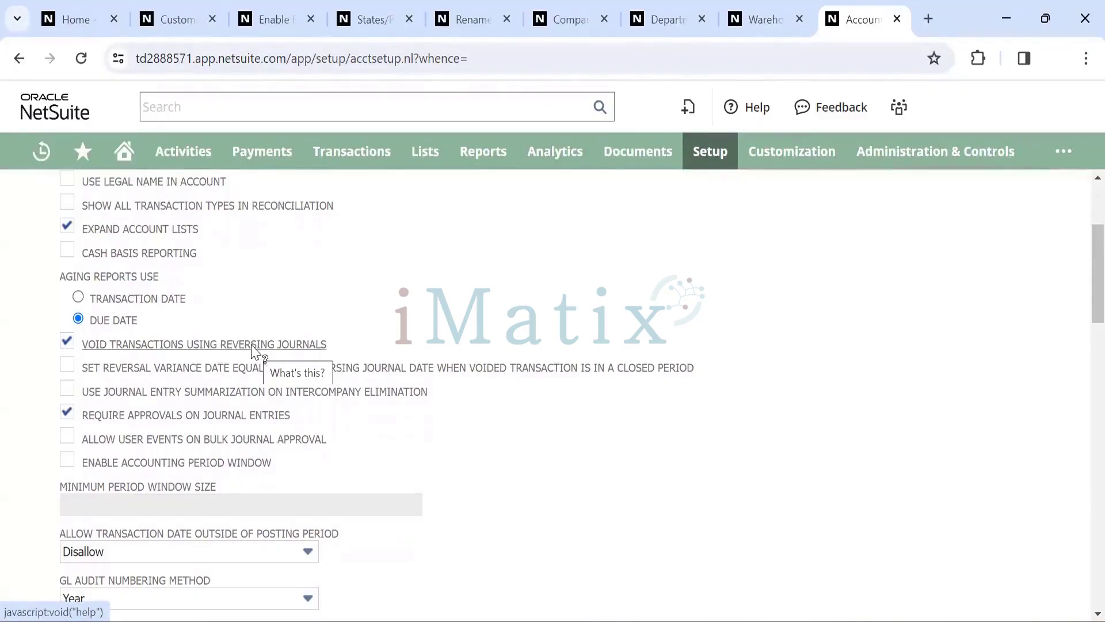
left_click(67, 343)
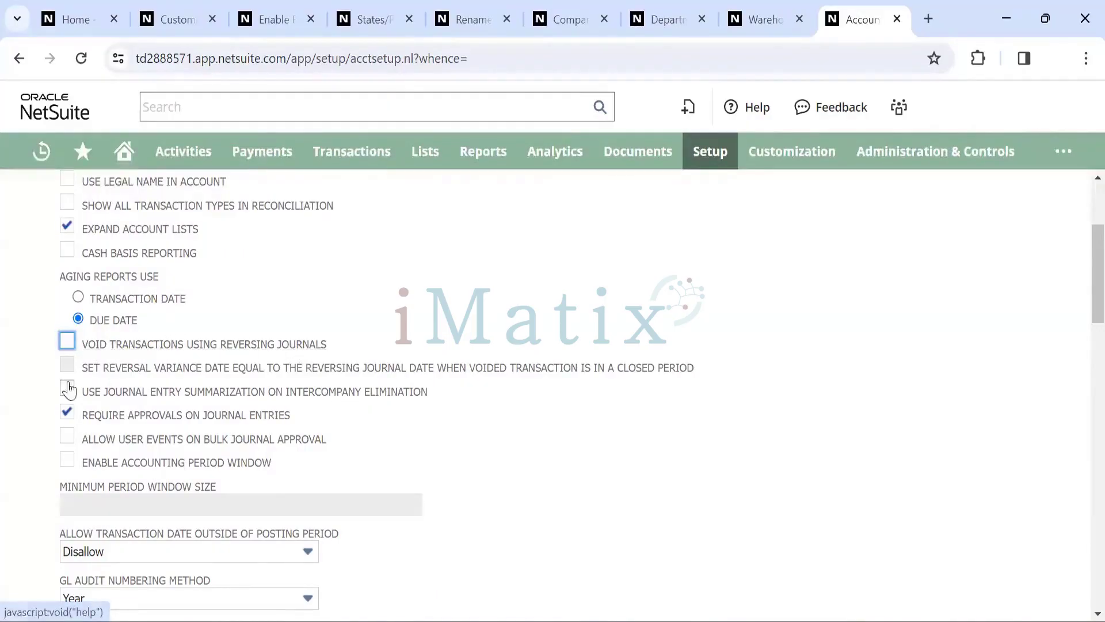
left_click(68, 342)
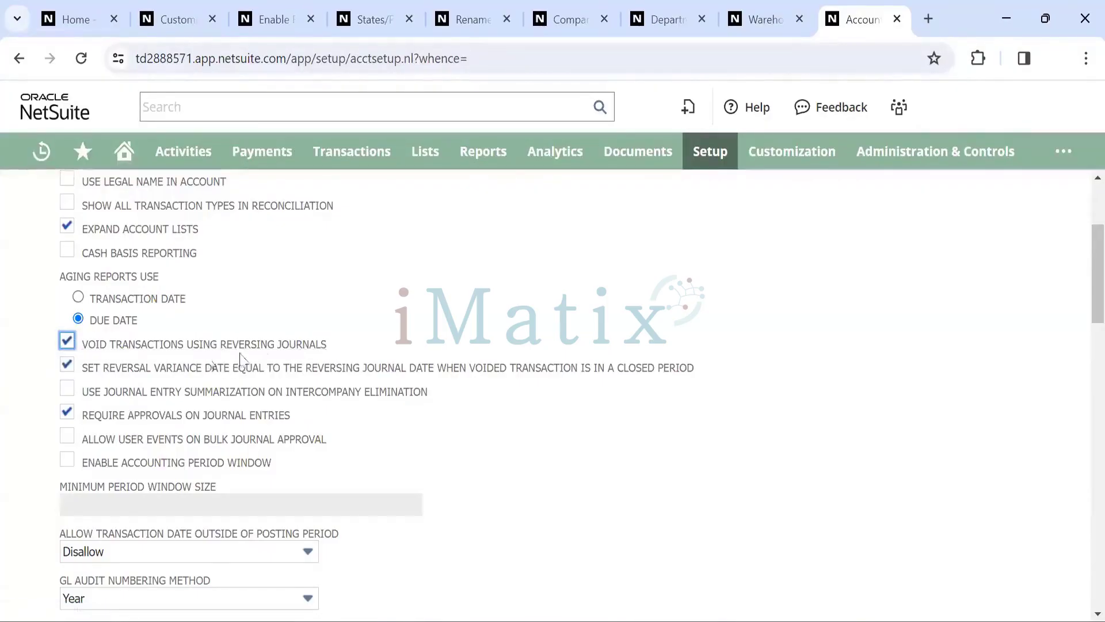
Examine the remaining general ledger preferences on journal approvals, posting periods and closed periods, down to the accounts receivable section
scroll(254, 358, "down", 2)
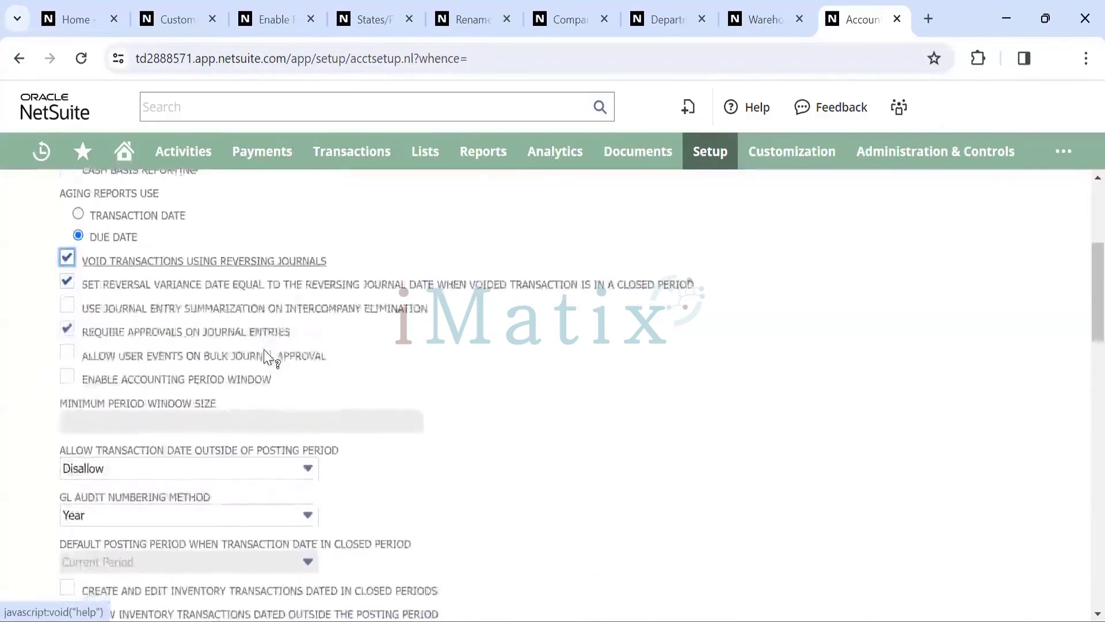
scroll(266, 356, "up", 5)
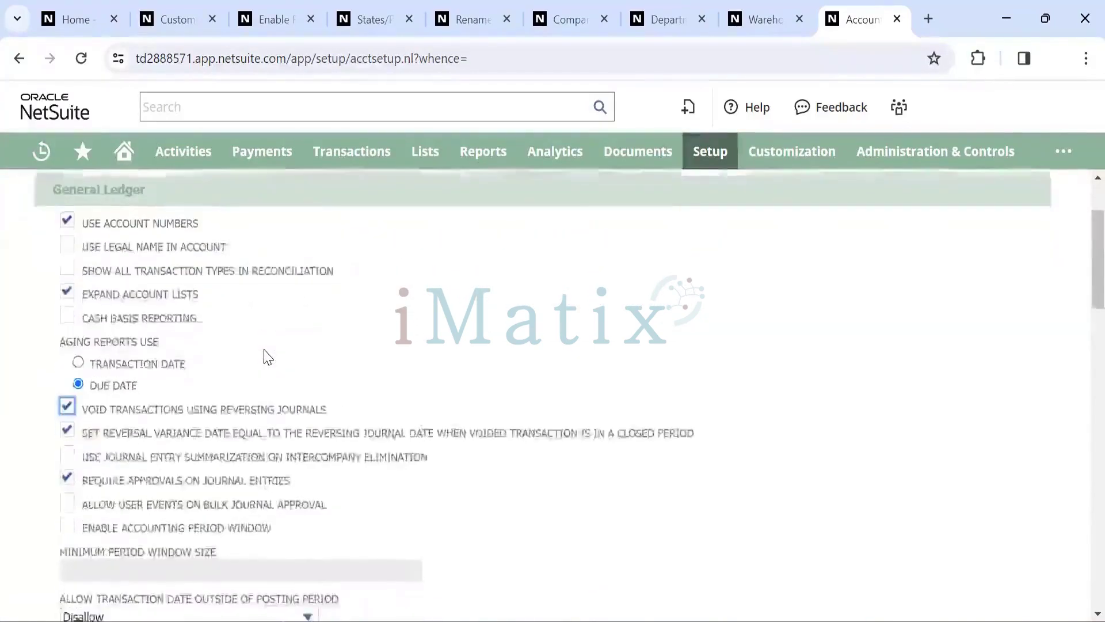
scroll(266, 357, "up", 2)
scroll(266, 356, "down", 9)
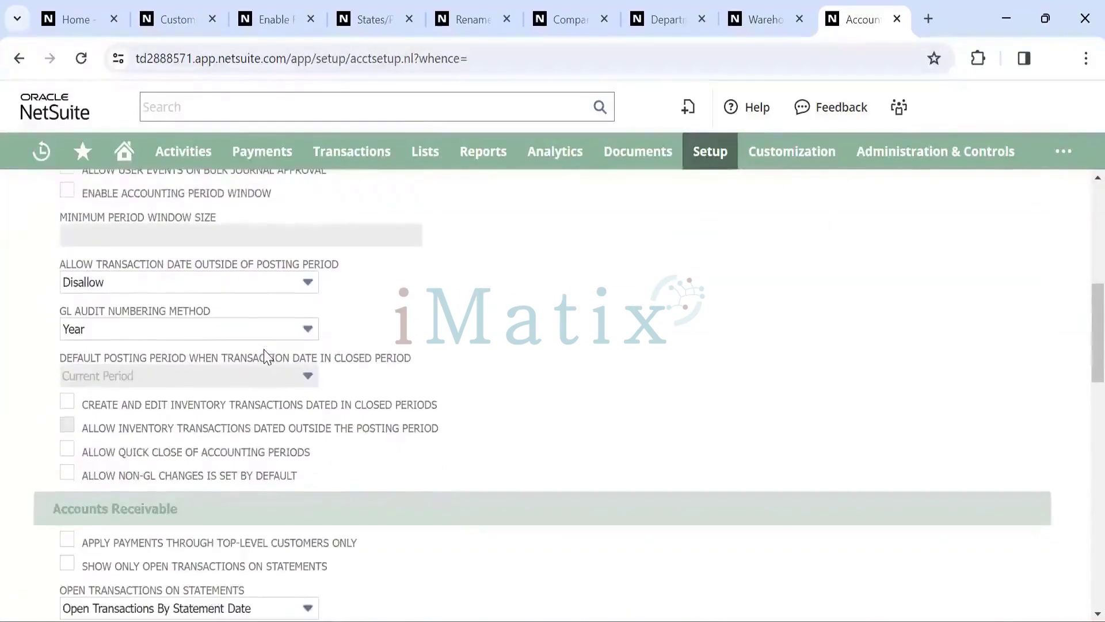
scroll(266, 356, "up", 3)
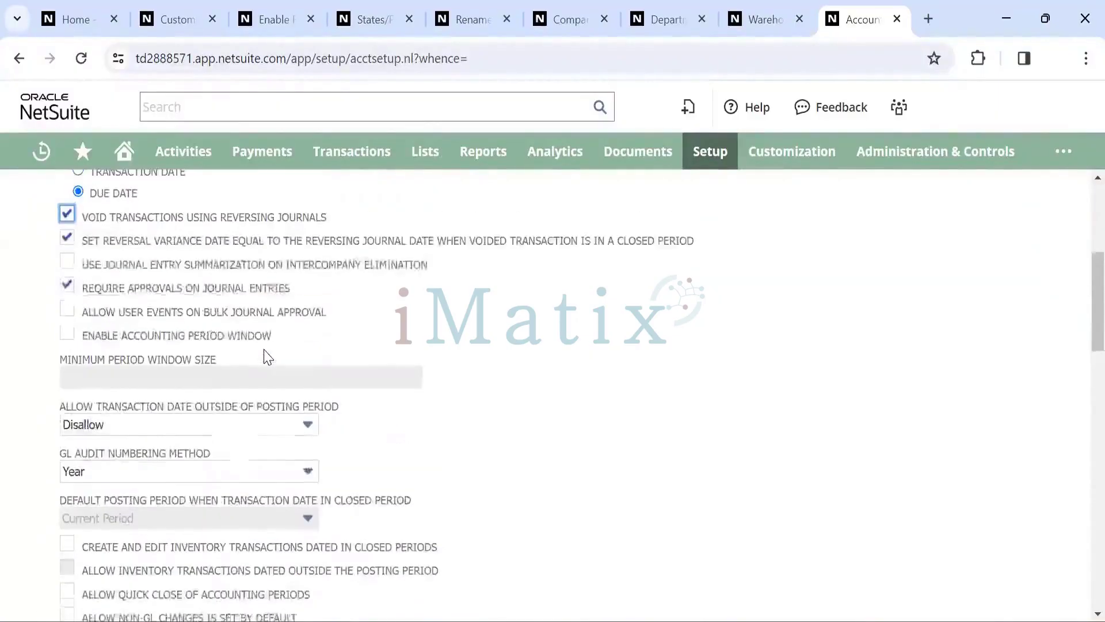
Look through the general accounting preferences, from the general ledger section down to Accounts Receivable and Accounts Payable
scroll(266, 356, "down", 5)
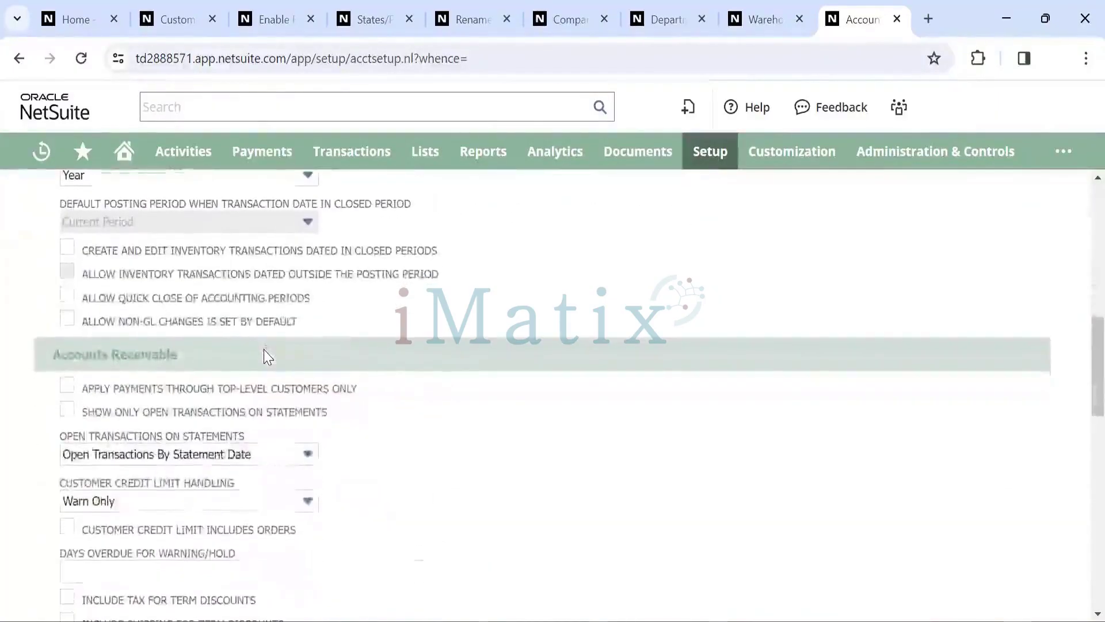
scroll(263, 350, "down", 2)
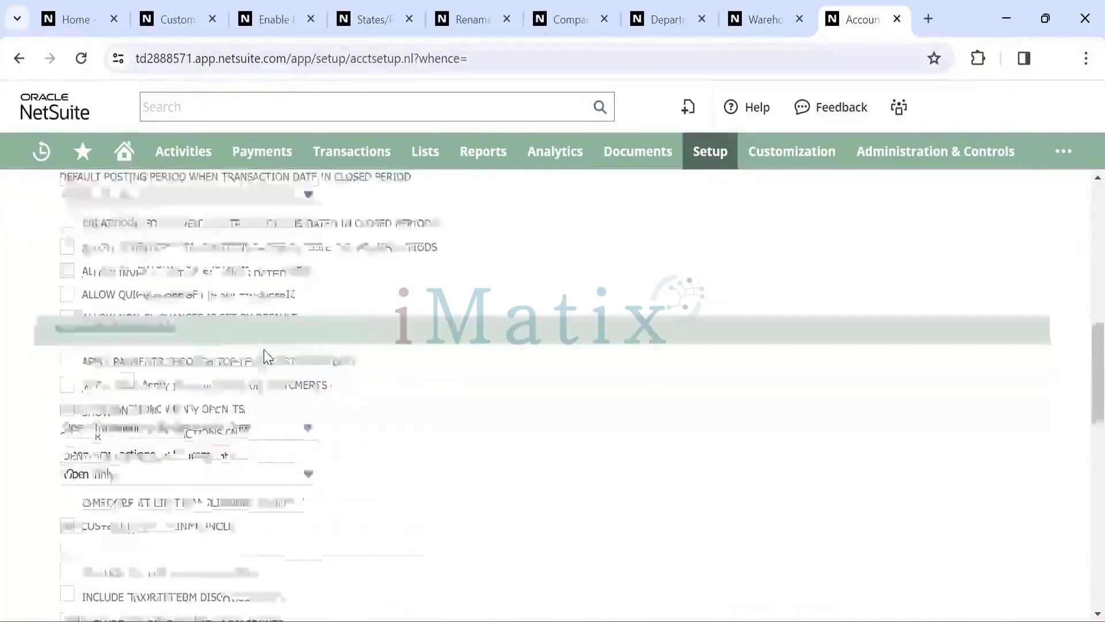
scroll(264, 350, "up", 10)
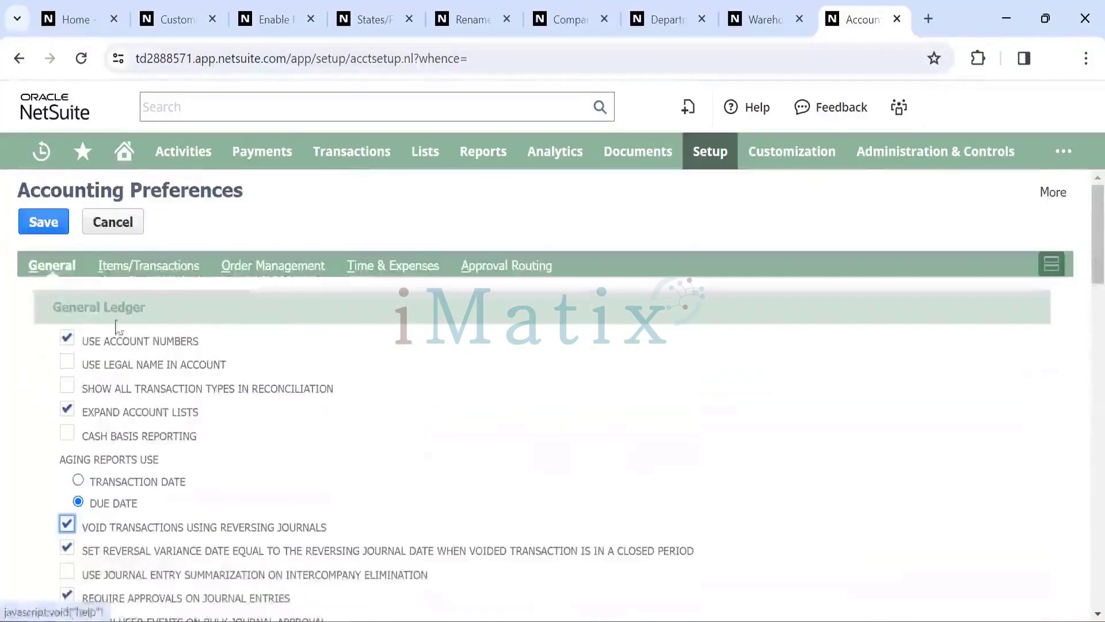
scroll(121, 309, "down", 10)
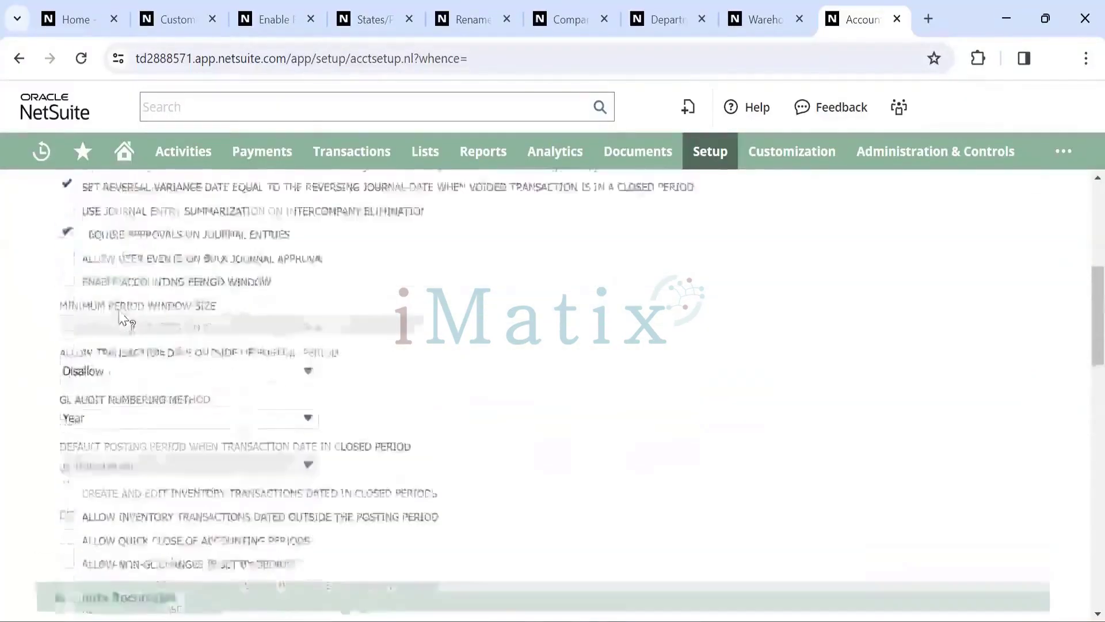
scroll(157, 432, "down", 3)
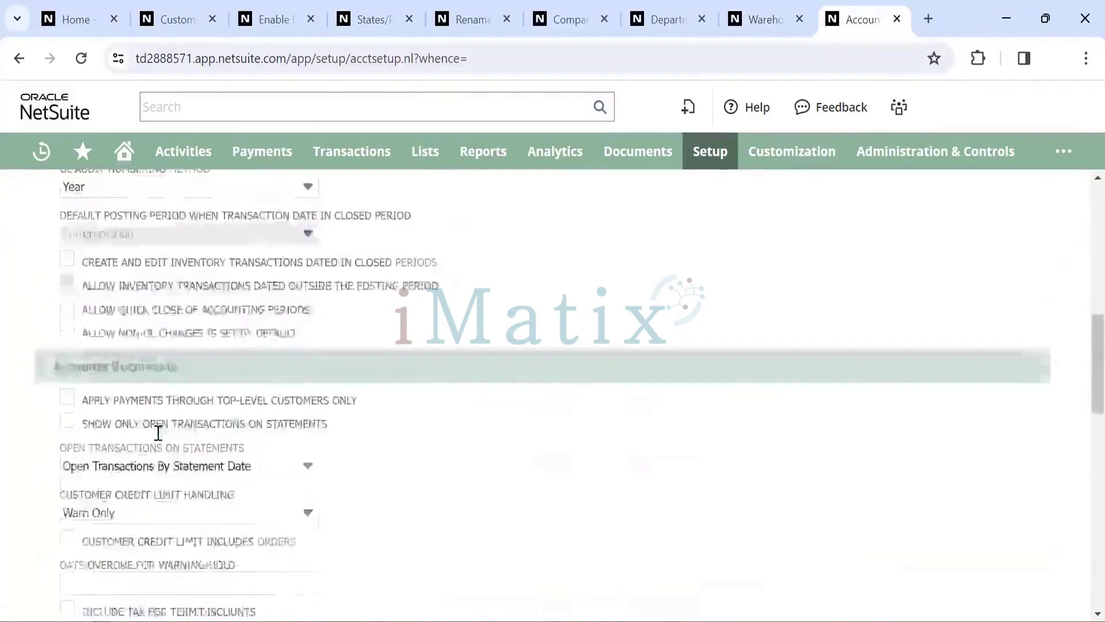
scroll(138, 426, "down", 1)
scroll(133, 438, "down", 4)
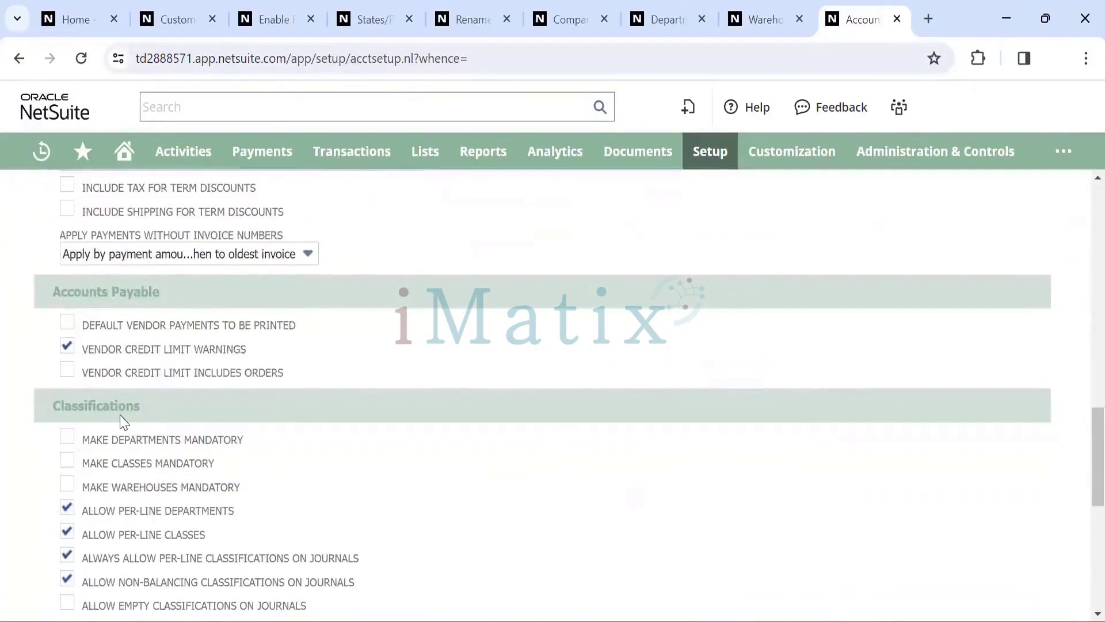
Read the Classifications preferences on mandatory departments, classes and warehouses, and look over the Amortization, Budget and Exchange Rate Integration sections
scroll(122, 419, "down", 5)
scroll(136, 336, "up", 3)
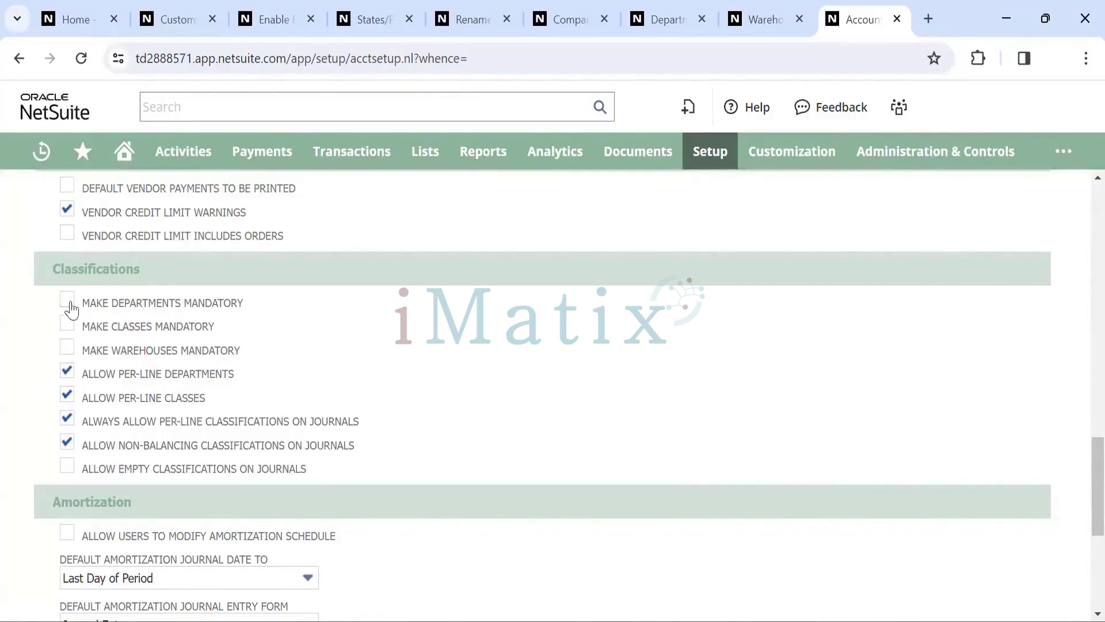
scroll(301, 338, "down", 1)
scroll(301, 338, "up", 1)
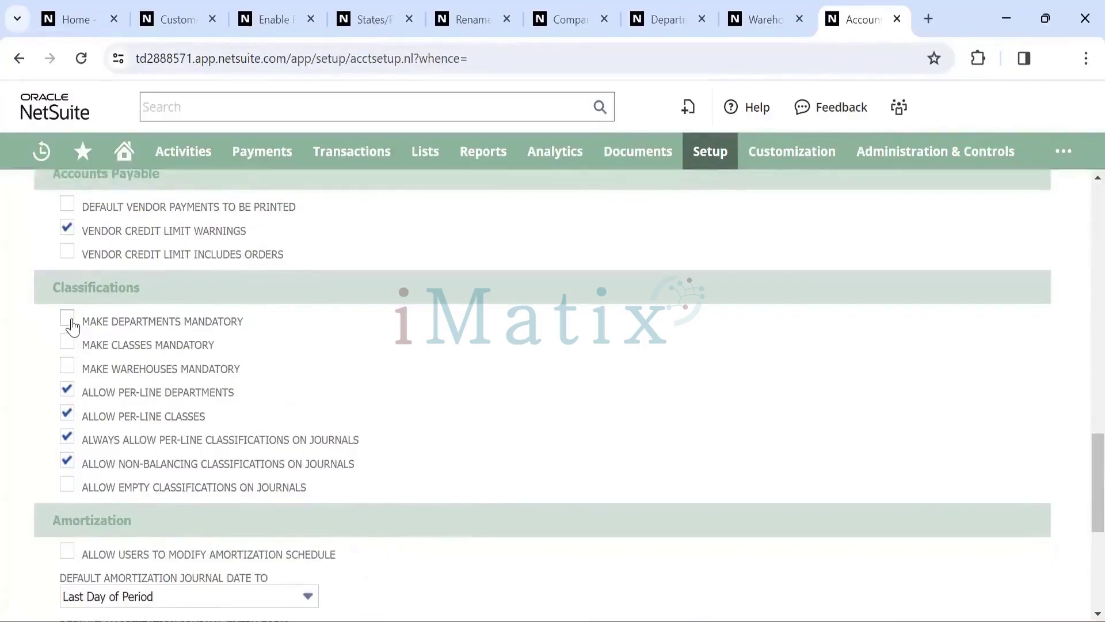
scroll(309, 345, "down", 3)
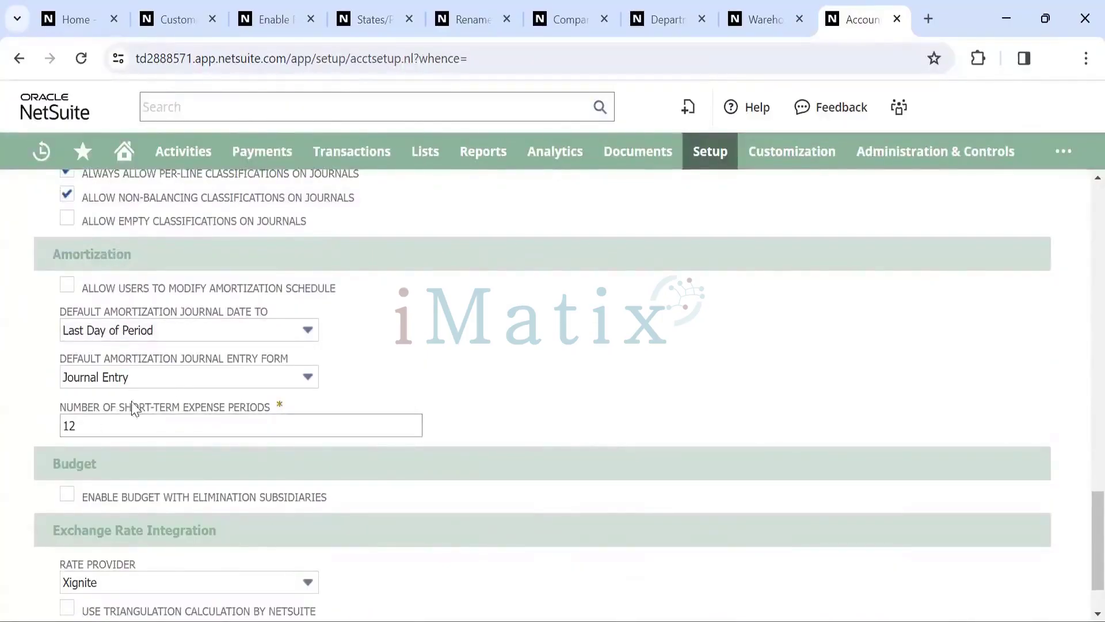
scroll(144, 402, "down", 1)
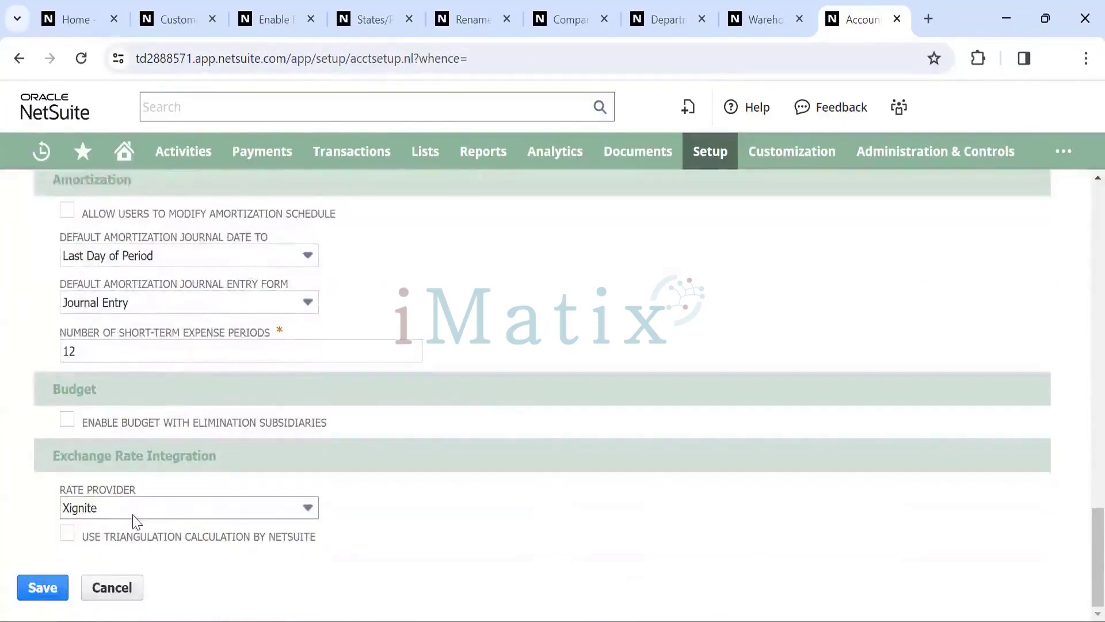
Check the available exchange rate providers and keep Xignite as the rate provider
left_click(196, 511)
left_click(196, 511)
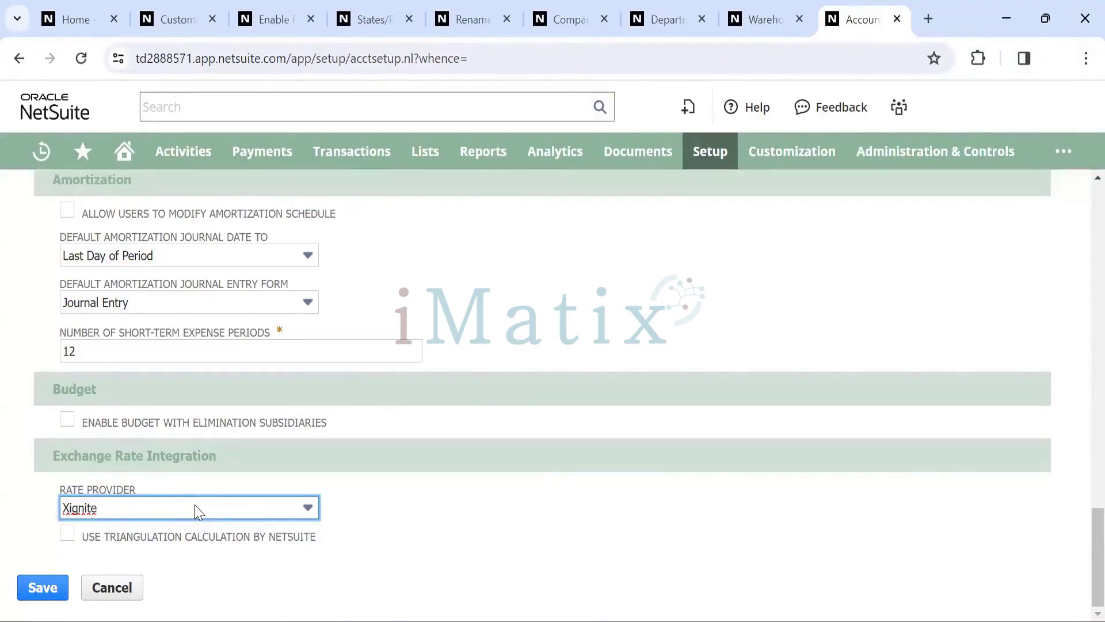
left_click(195, 511)
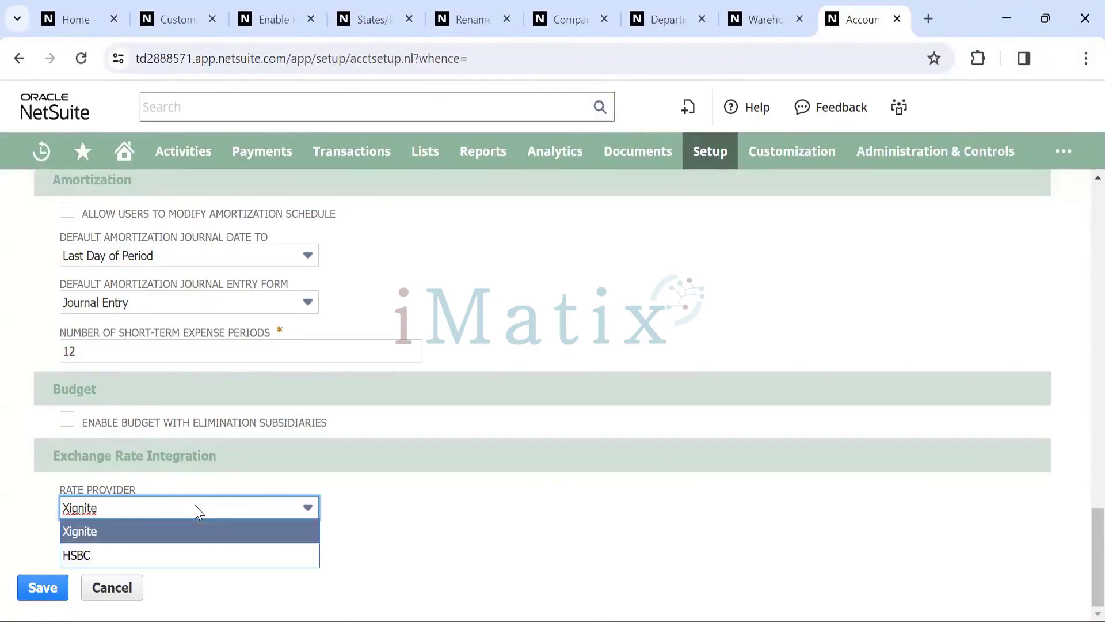
left_click(110, 531)
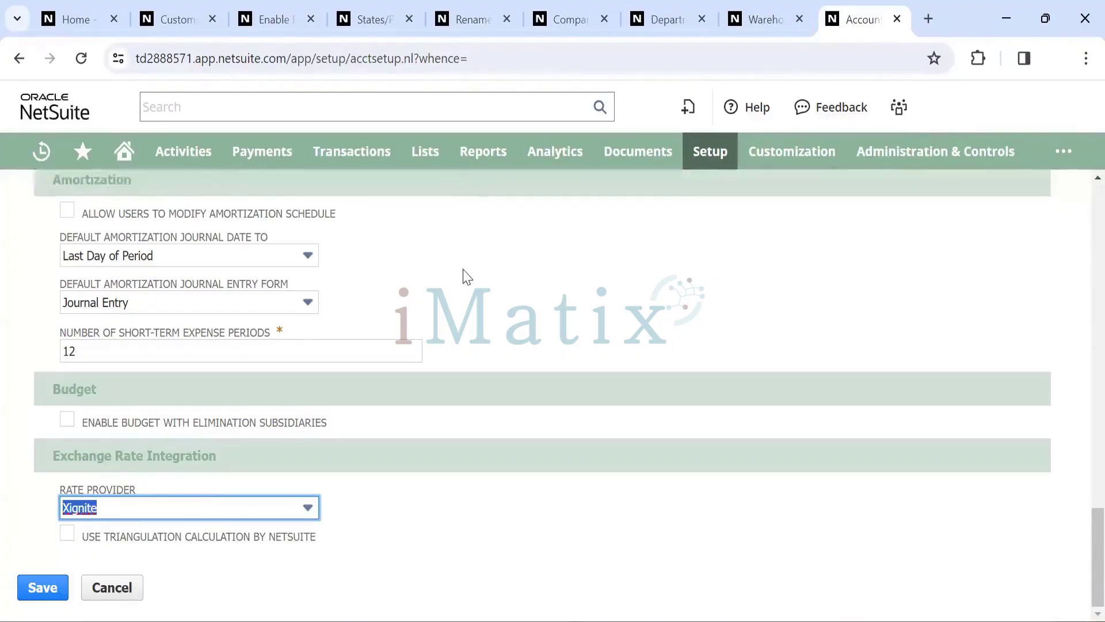
Open the Items/Transactions accounting preferences and examine the purchase discount account setting
scroll(465, 277, "up", 15)
scroll(465, 276, "up", 2)
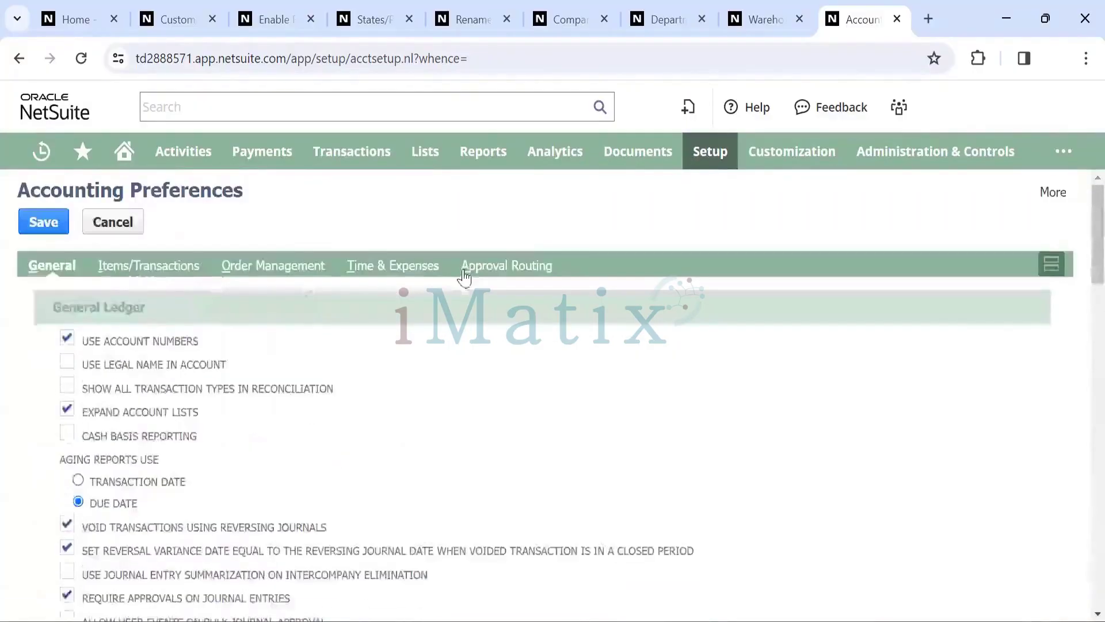
left_click(167, 270)
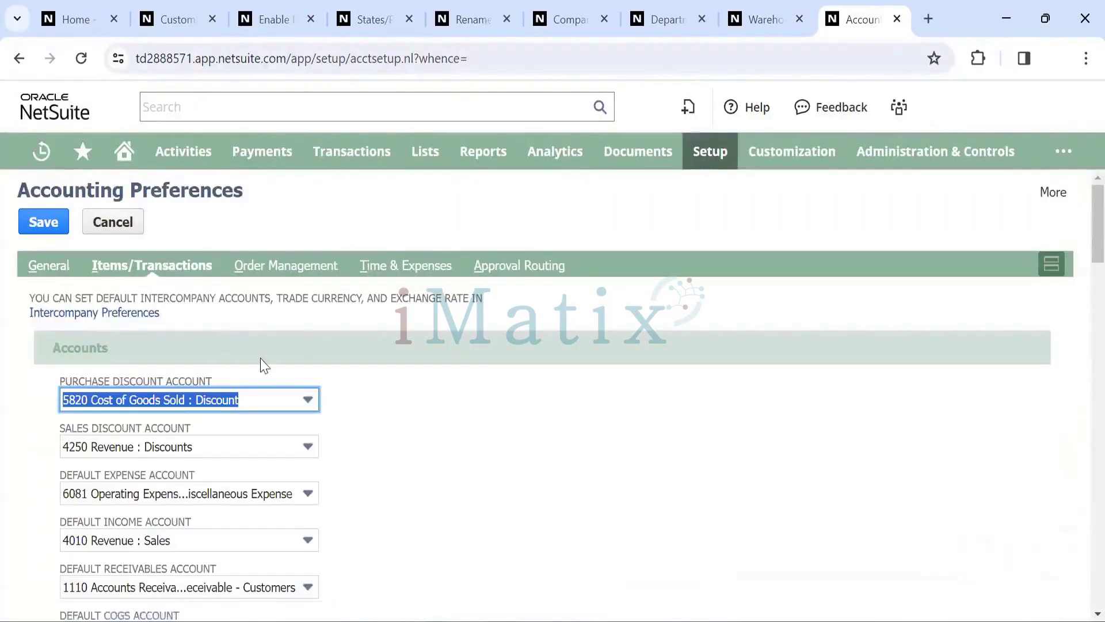
scroll(462, 425, "down", 1)
scroll(463, 425, "up", 1)
scroll(190, 371, "down", 3)
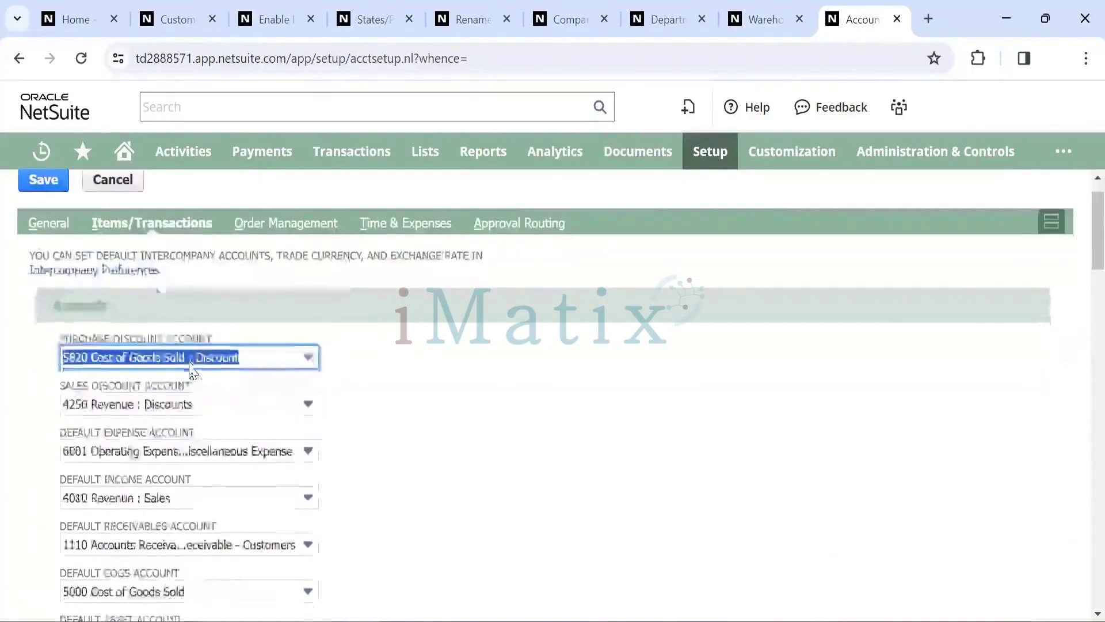
scroll(171, 363, "up", 2)
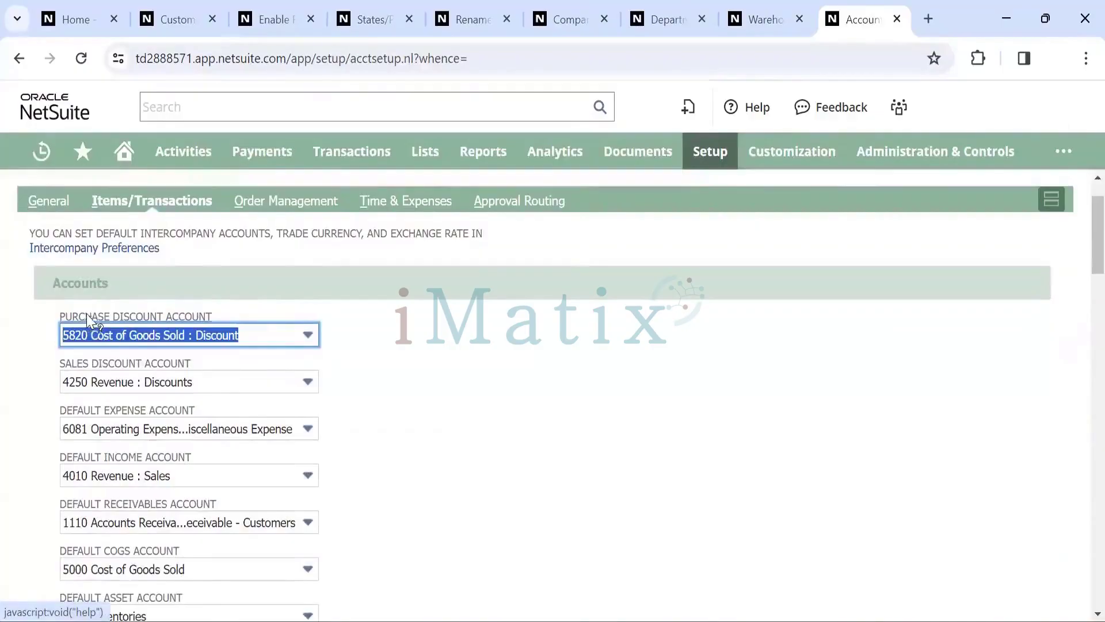
scroll(162, 442, "down", 2)
scroll(161, 442, "up", 2)
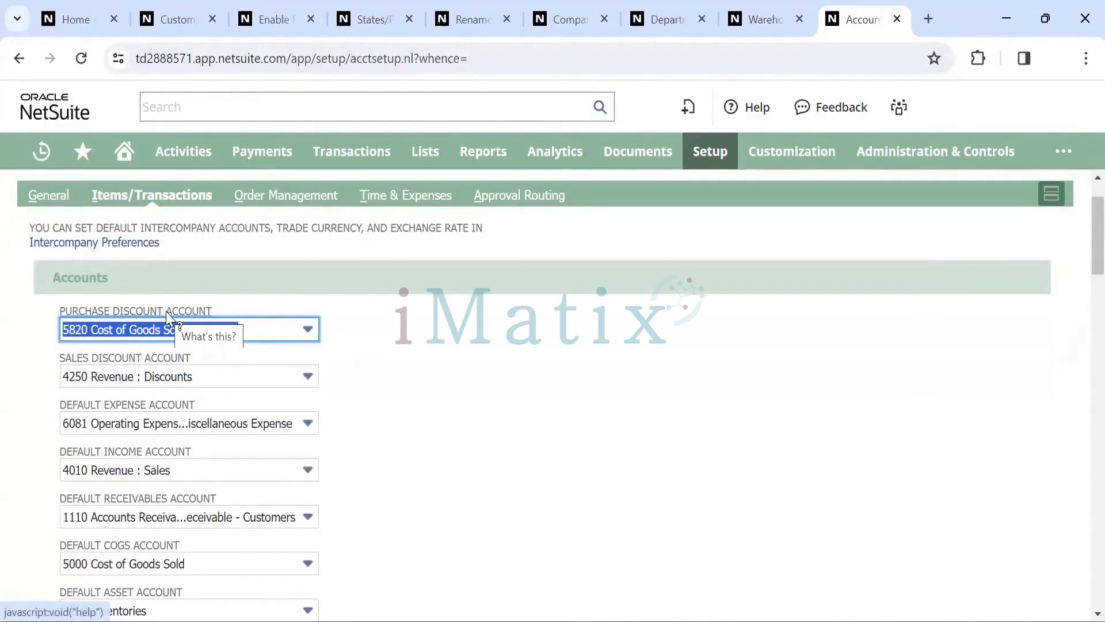
left_click(296, 331)
left_click(296, 332)
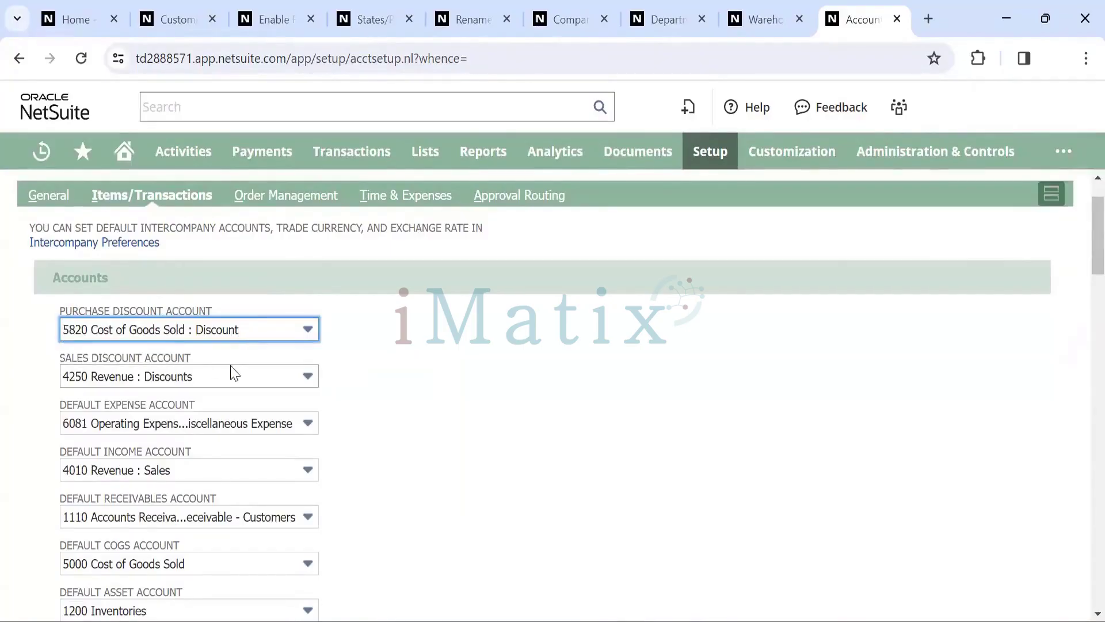
Review the default item and transaction accounts, from sales discount and COGS down to the variance and ICJE auto balance accounts
scroll(208, 375, "down", 2)
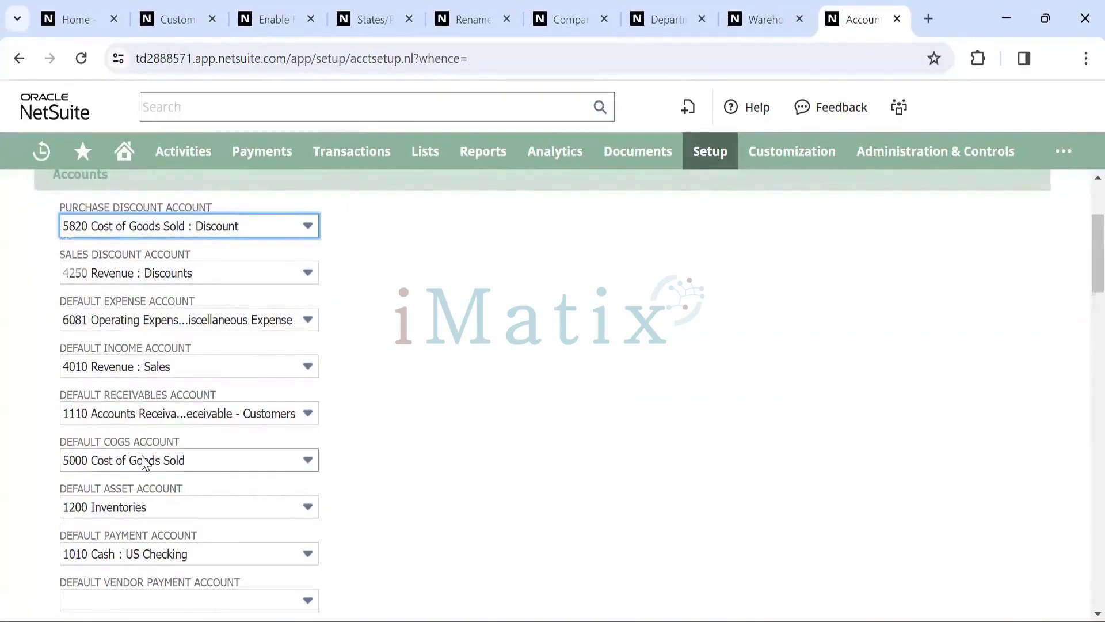
scroll(138, 425, "down", 4)
scroll(130, 452, "up", 1)
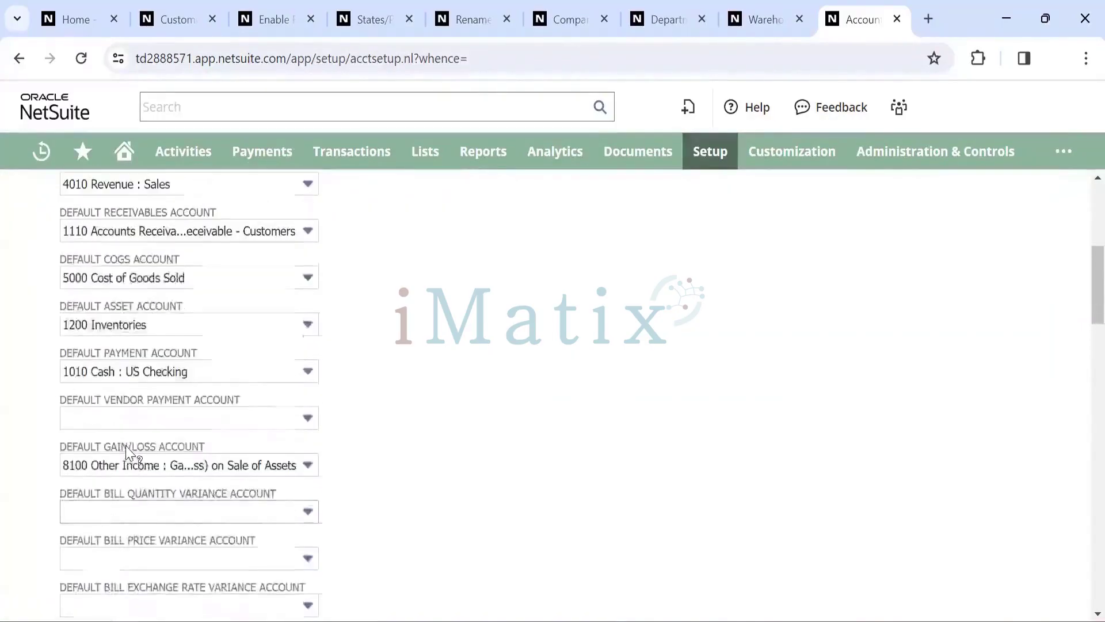
scroll(127, 450, "down", 1)
scroll(120, 432, "up", 2)
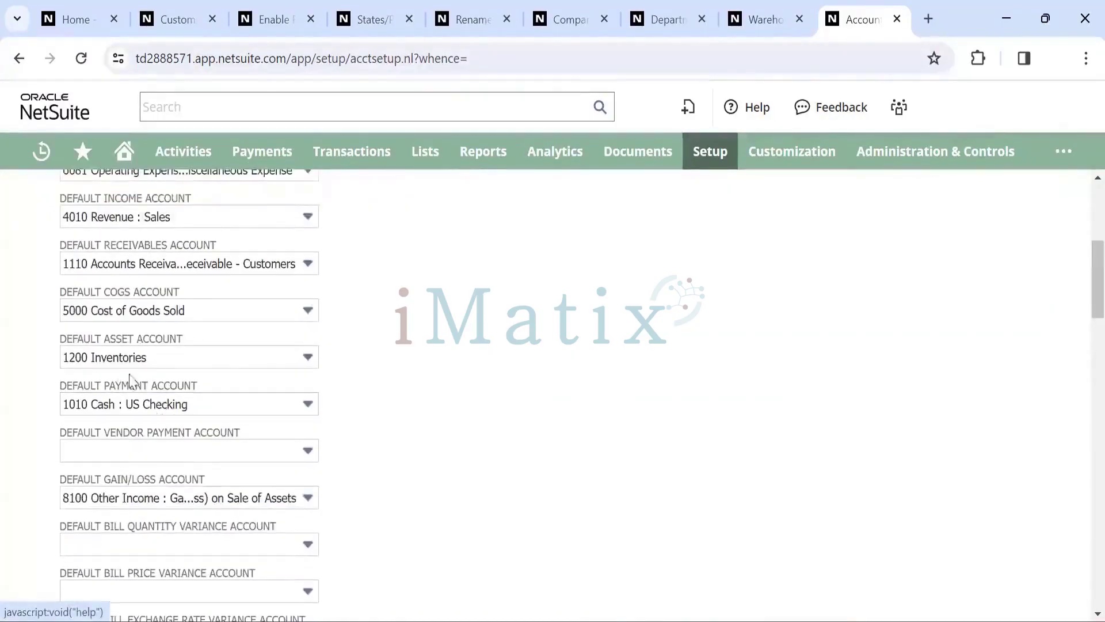
scroll(118, 446, "down", 6)
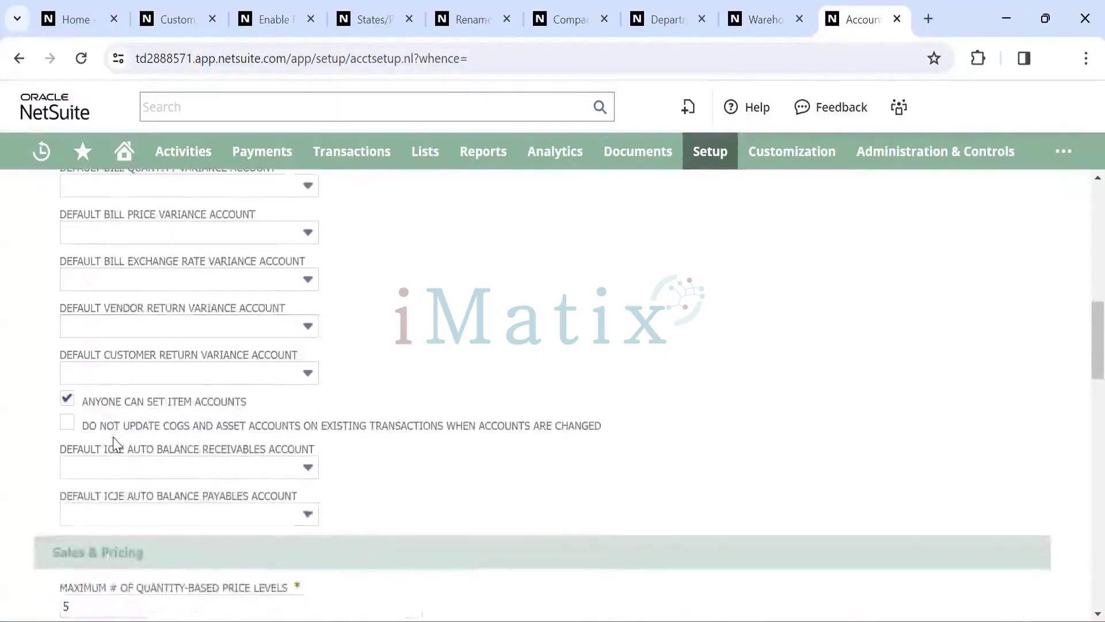
scroll(114, 444, "up", 3)
scroll(115, 443, "down", 2)
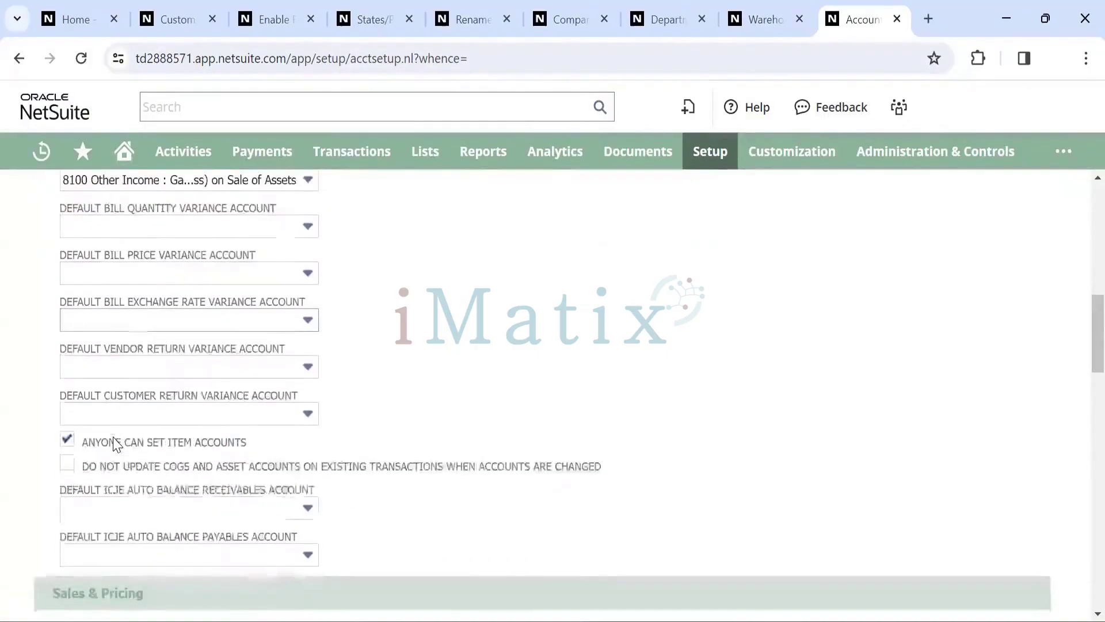
scroll(115, 445, "up", 6)
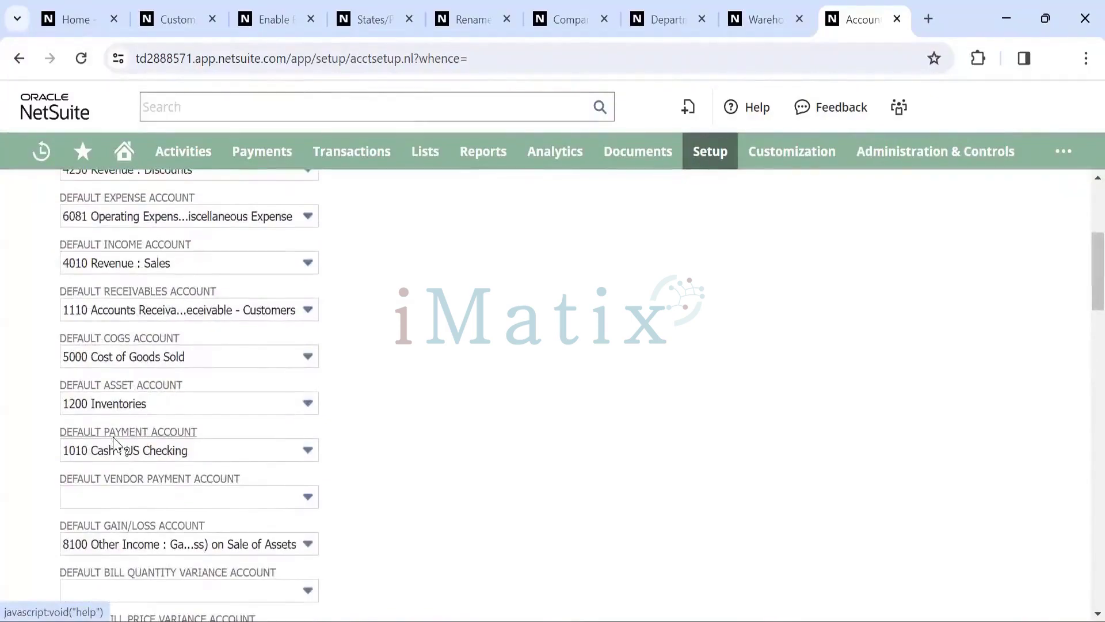
Review the choices for the default receivables account and keep 1110 Accounts Receivable : Accounts Receivable - Customers
scroll(127, 322, "up", 2)
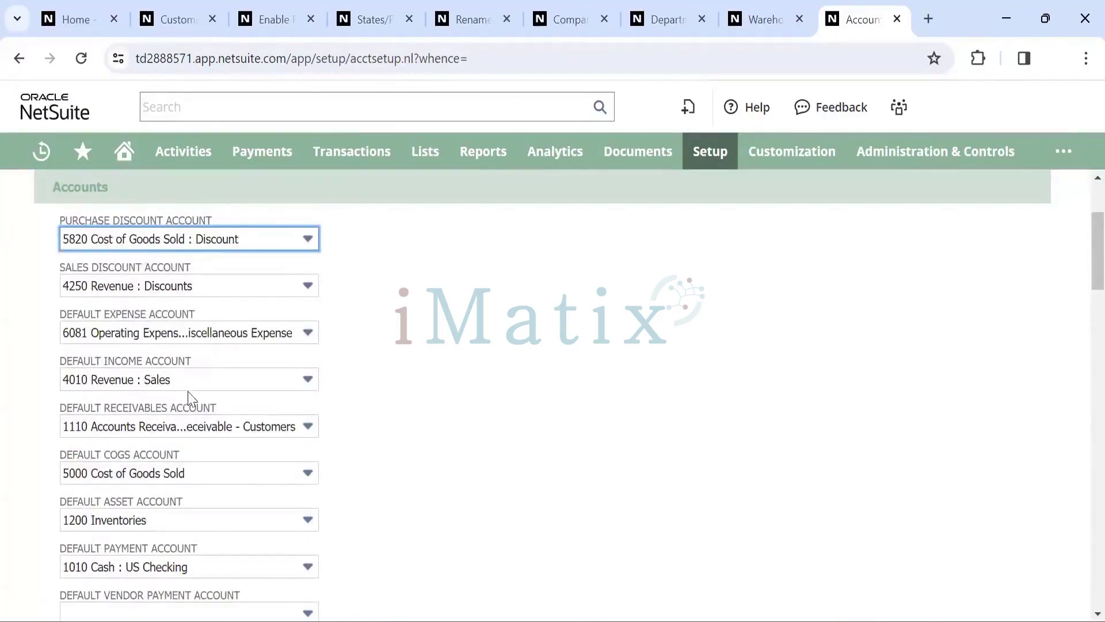
scroll(193, 393, "down", 1)
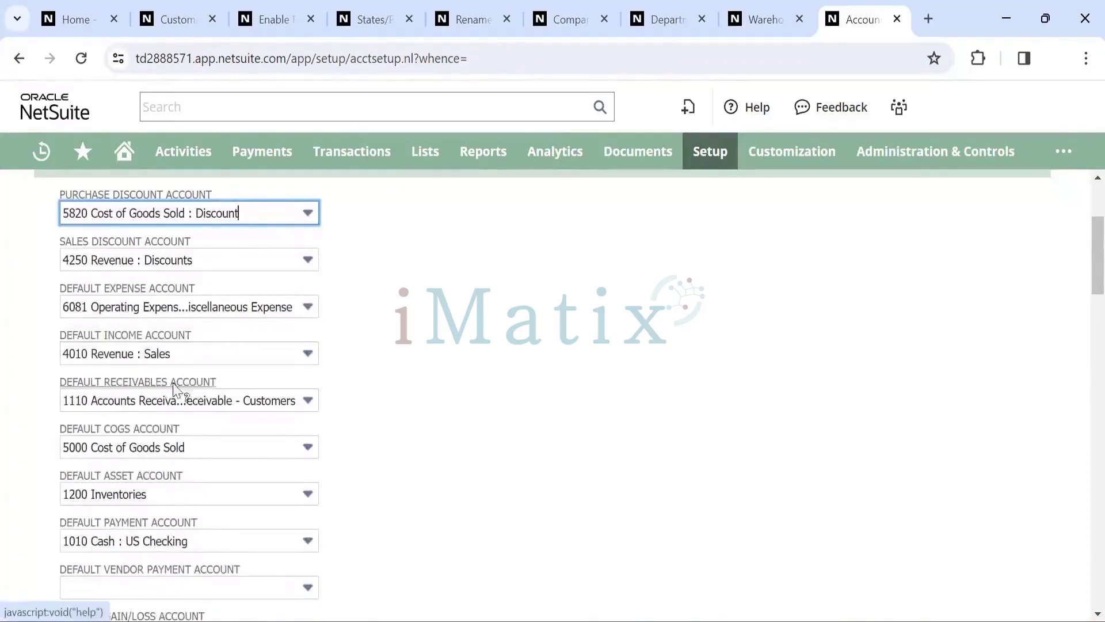
left_click(270, 403)
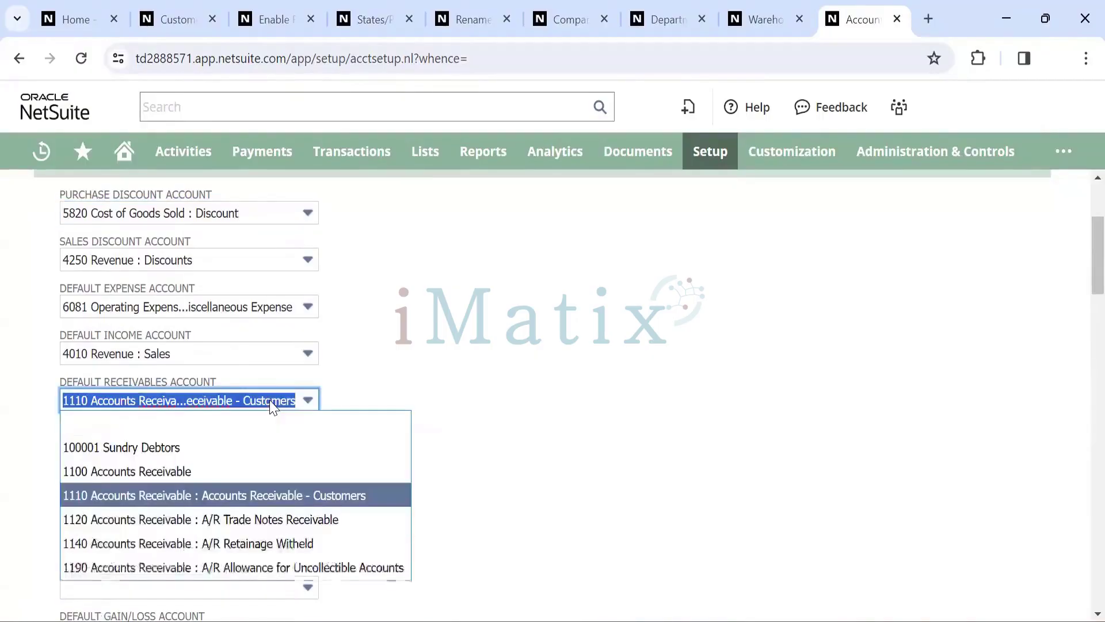
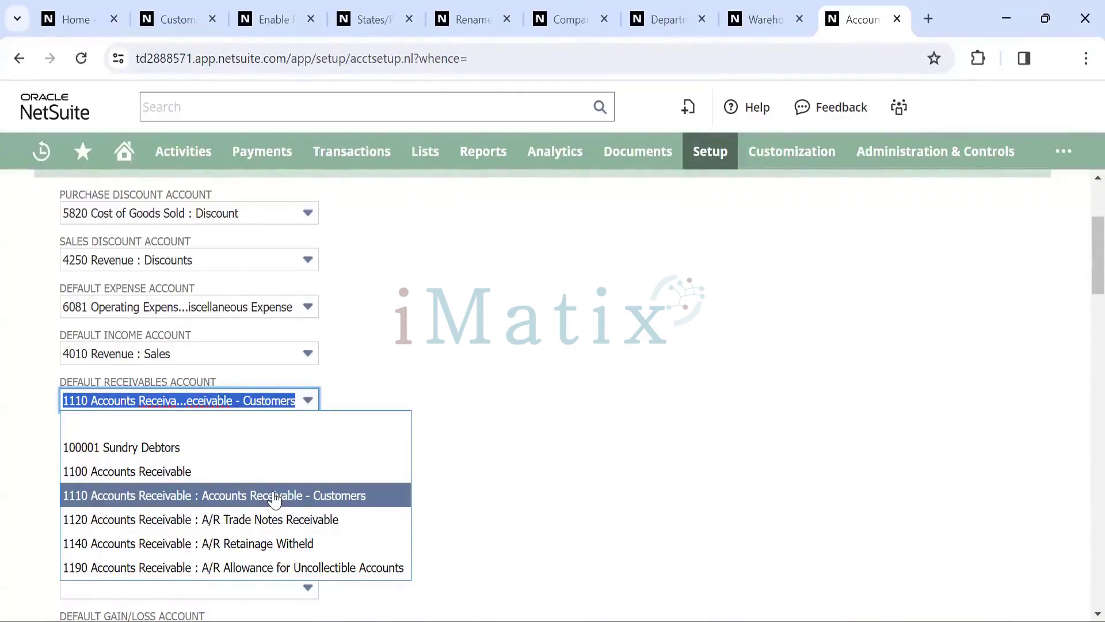
left_click(273, 496)
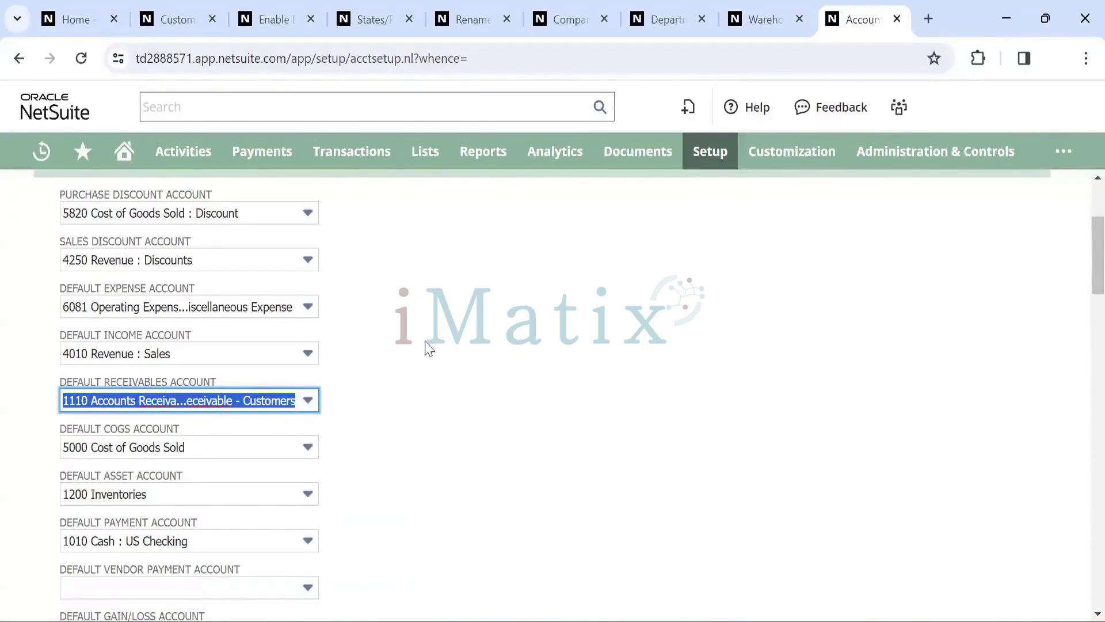
Open a new customer record form in a separate browser tab and look over its classification fields and subtabs
mouse_move(424, 153)
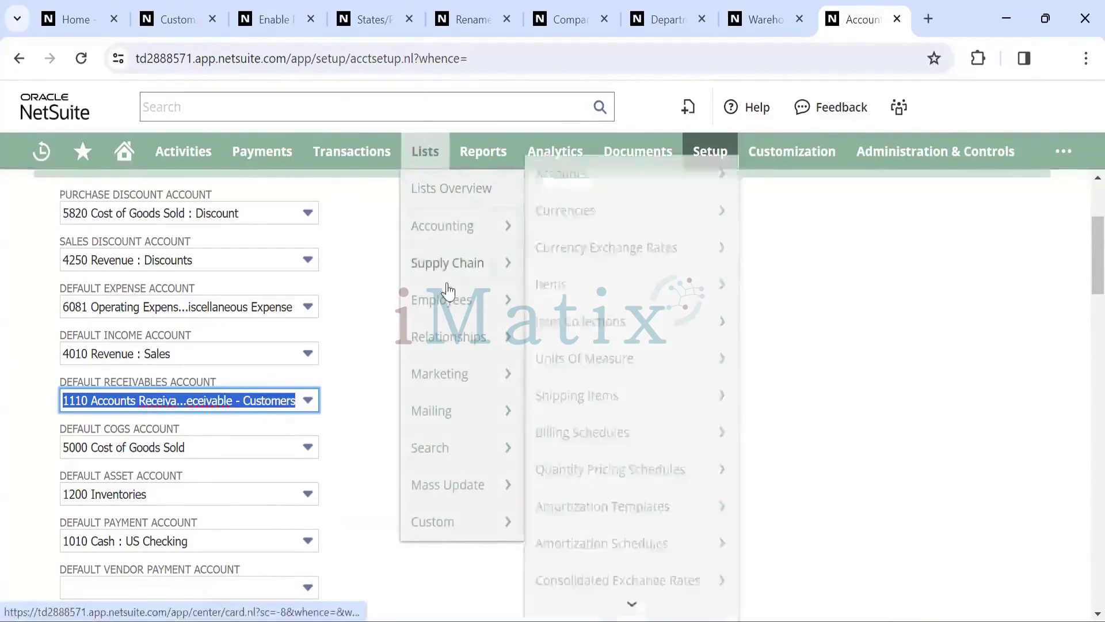
mouse_move(487, 340)
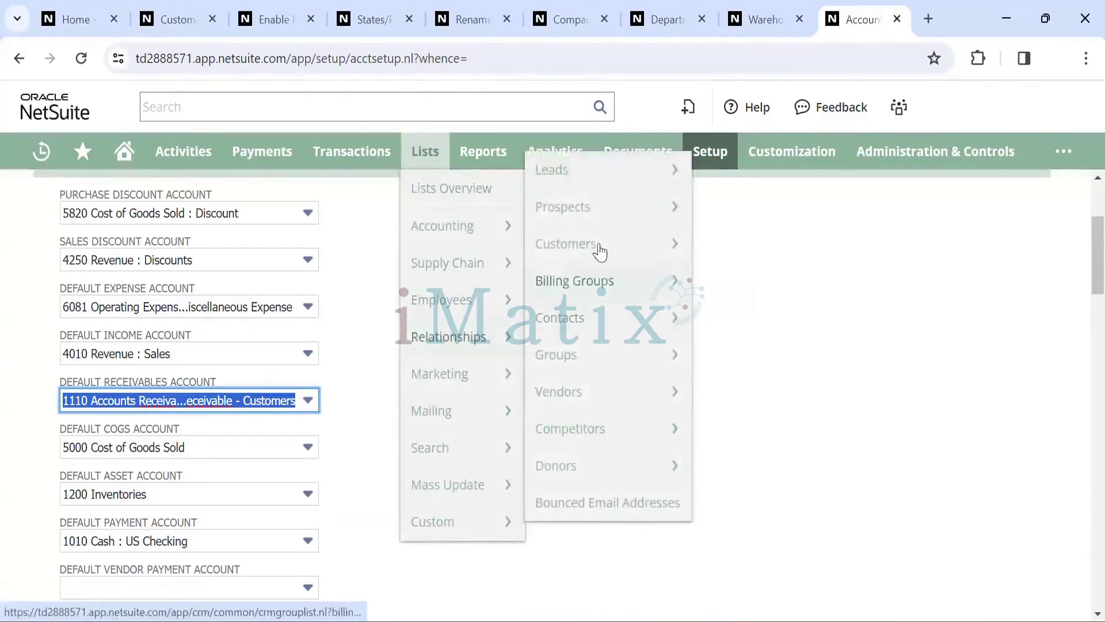
mouse_move(673, 240)
right_click(707, 242)
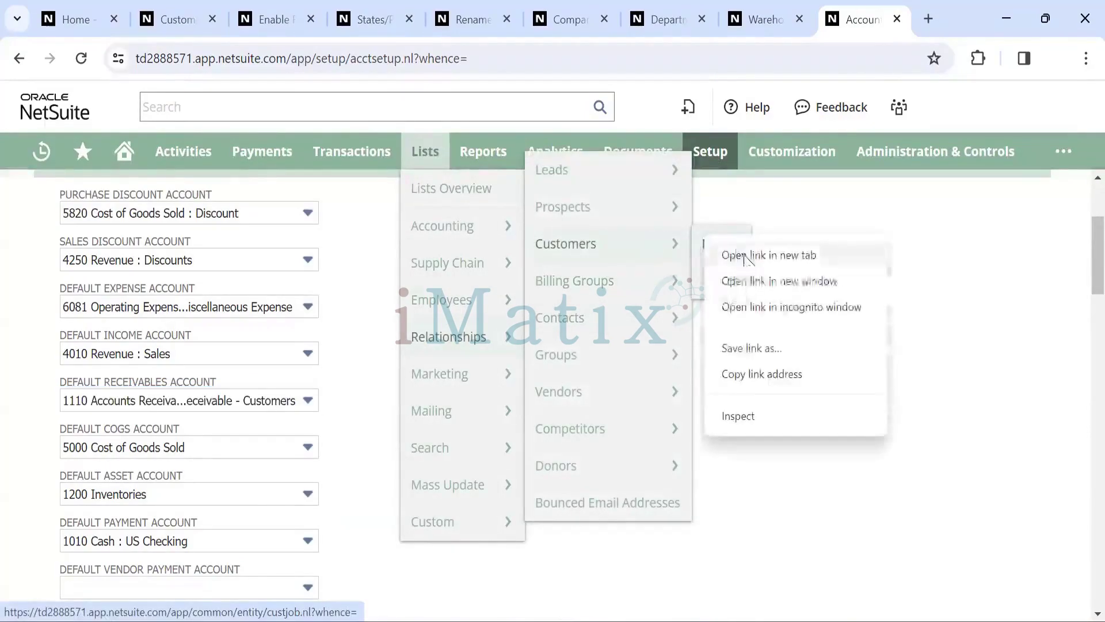
left_click(726, 251)
left_click(875, 16)
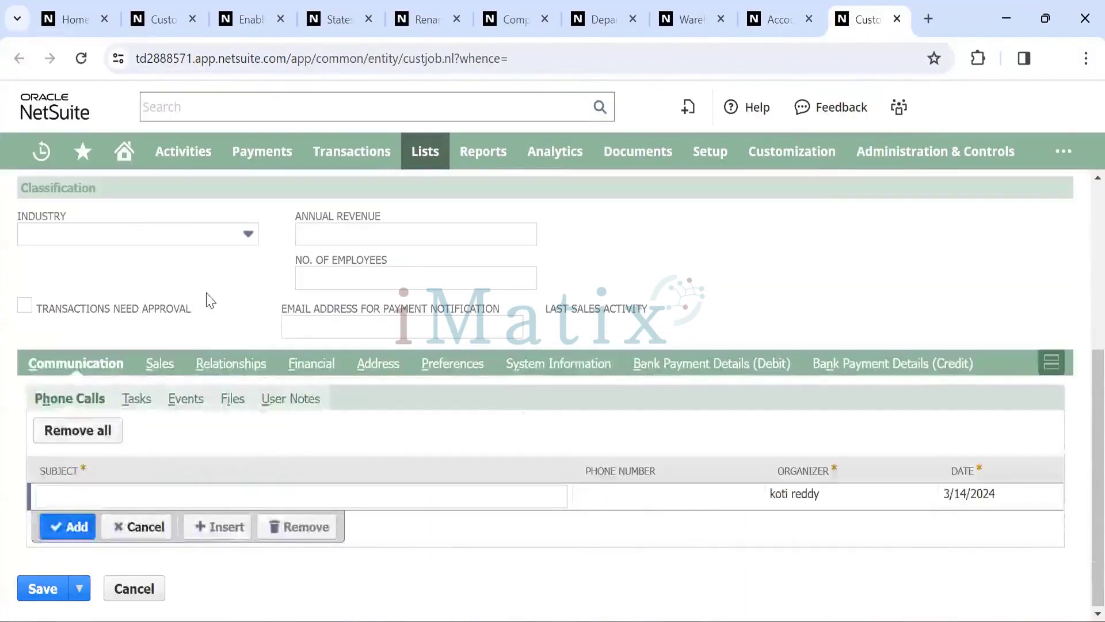
scroll(213, 299, "down", 3)
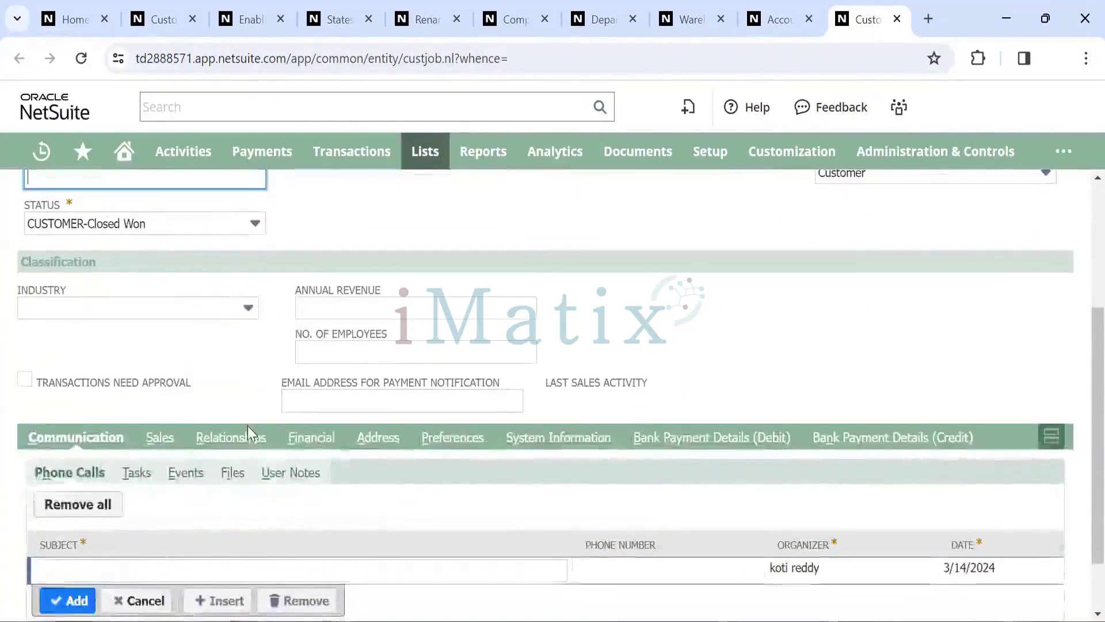
Compare the new customer's default receivables account with the accounting preference, review its choices and keep Use System Preference
left_click(332, 438)
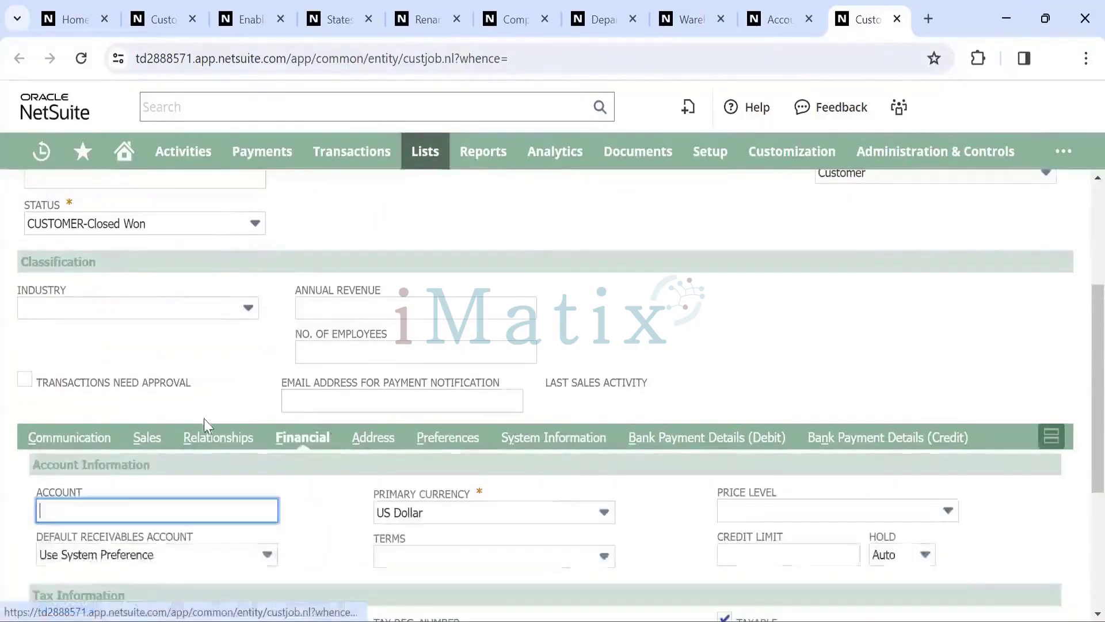
scroll(166, 424, "down", 2)
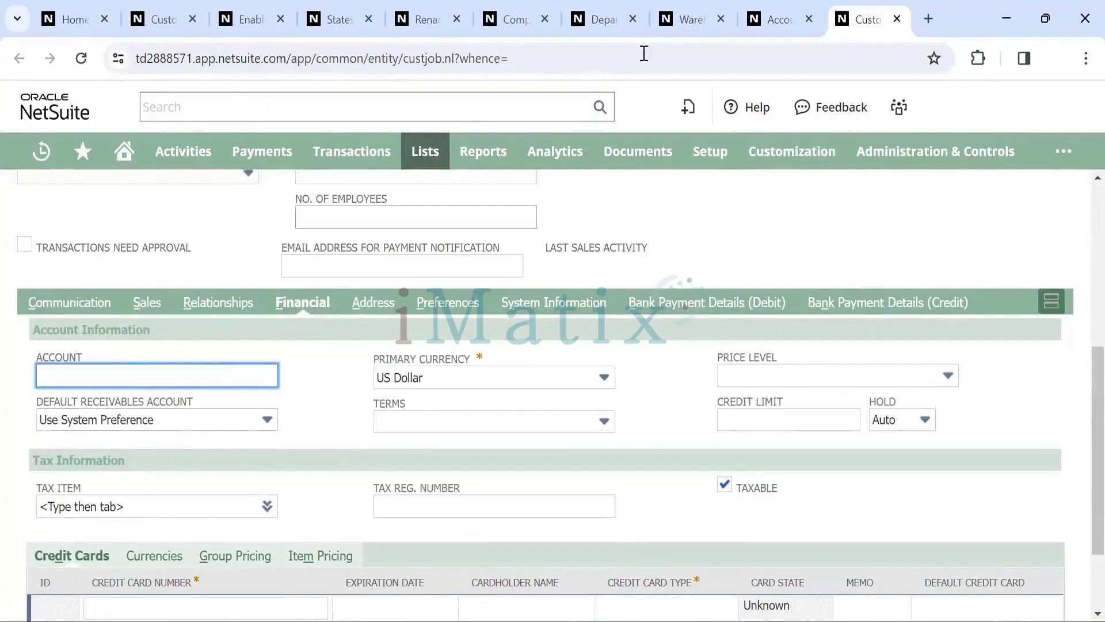
left_click(774, 19)
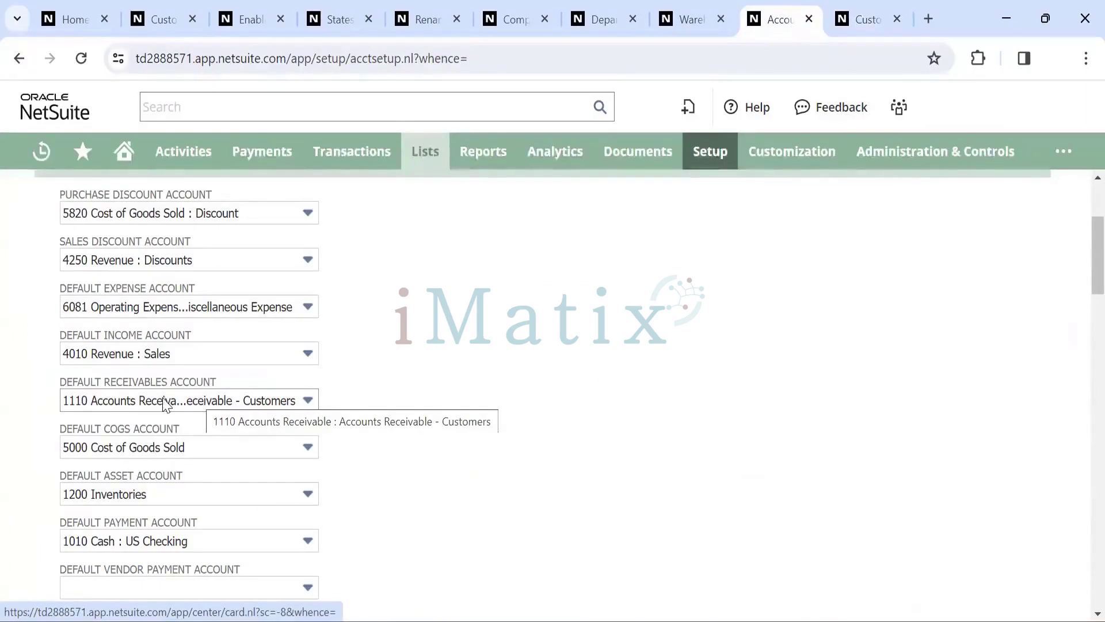
key("ctrl+Tab")
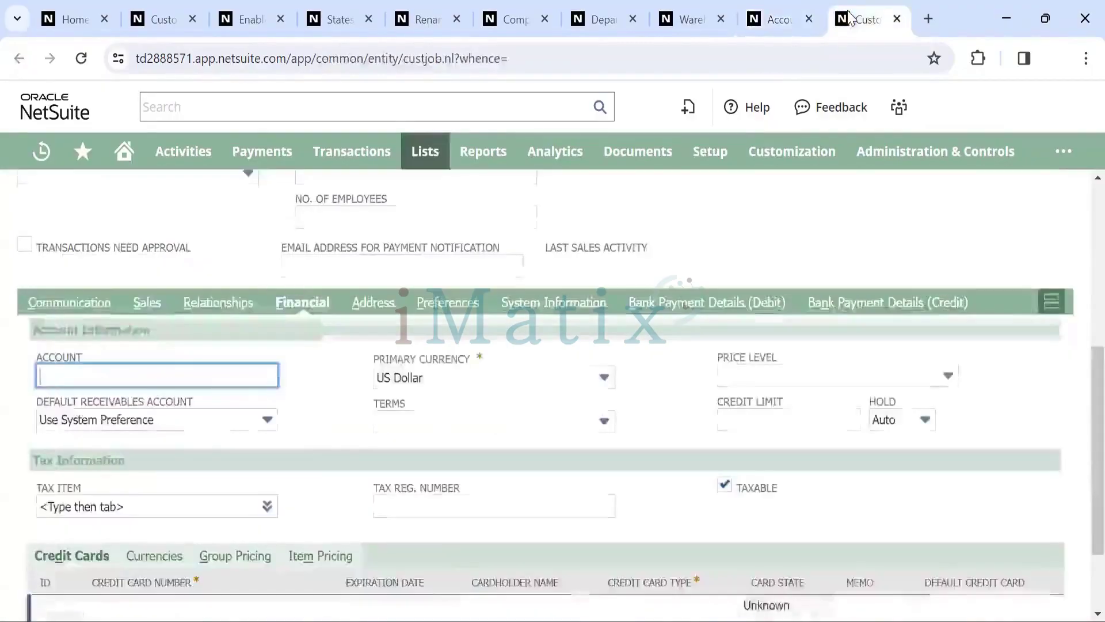
left_click(252, 419)
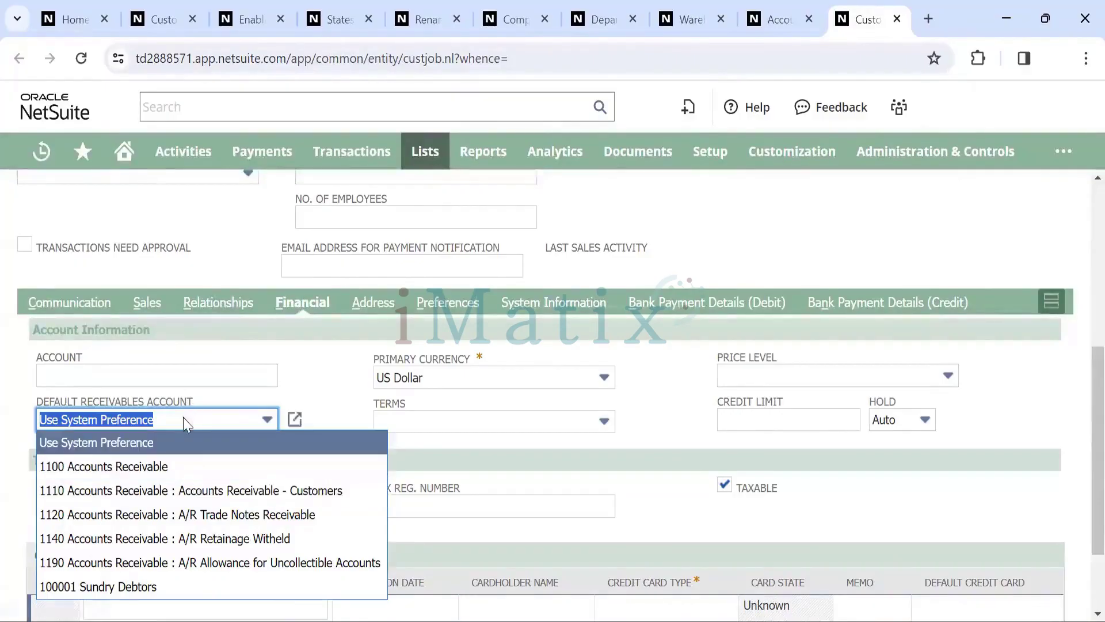
left_click(184, 448)
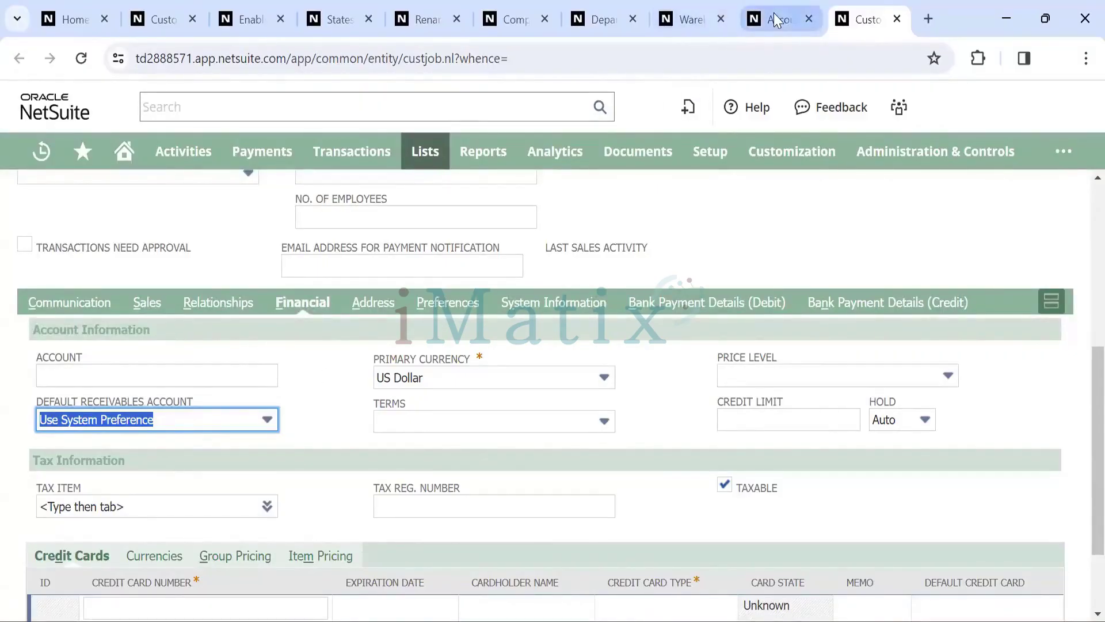
Return to the accounting preferences and examine the Sales & Pricing section, including transaction types excluded from sales and forecast reports
left_click(773, 17)
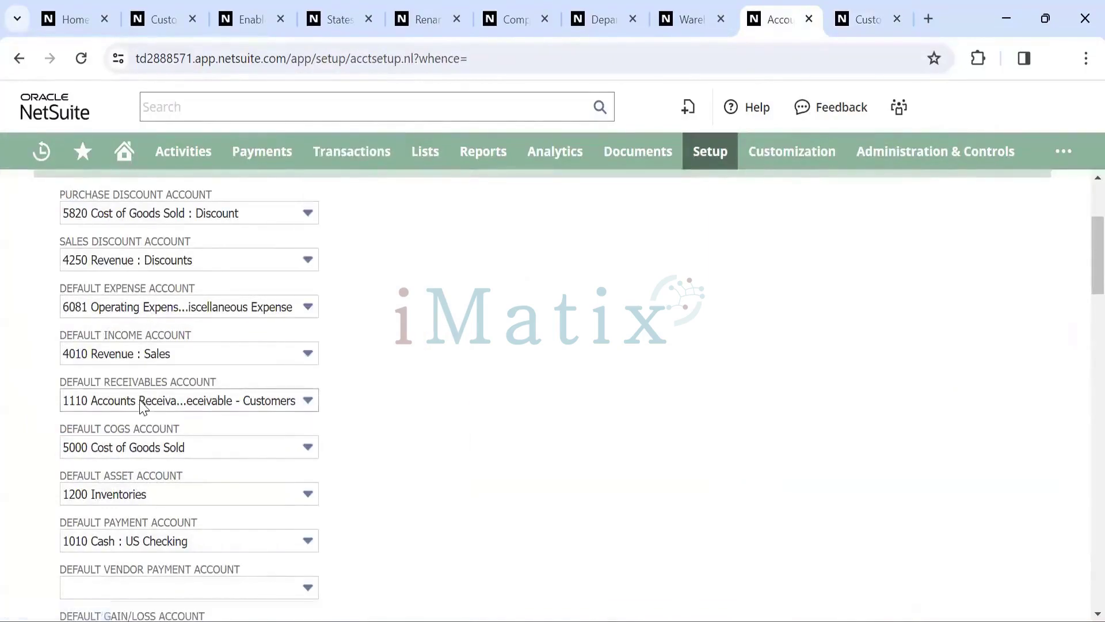
scroll(142, 407, "down", 8)
scroll(142, 407, "down", 4)
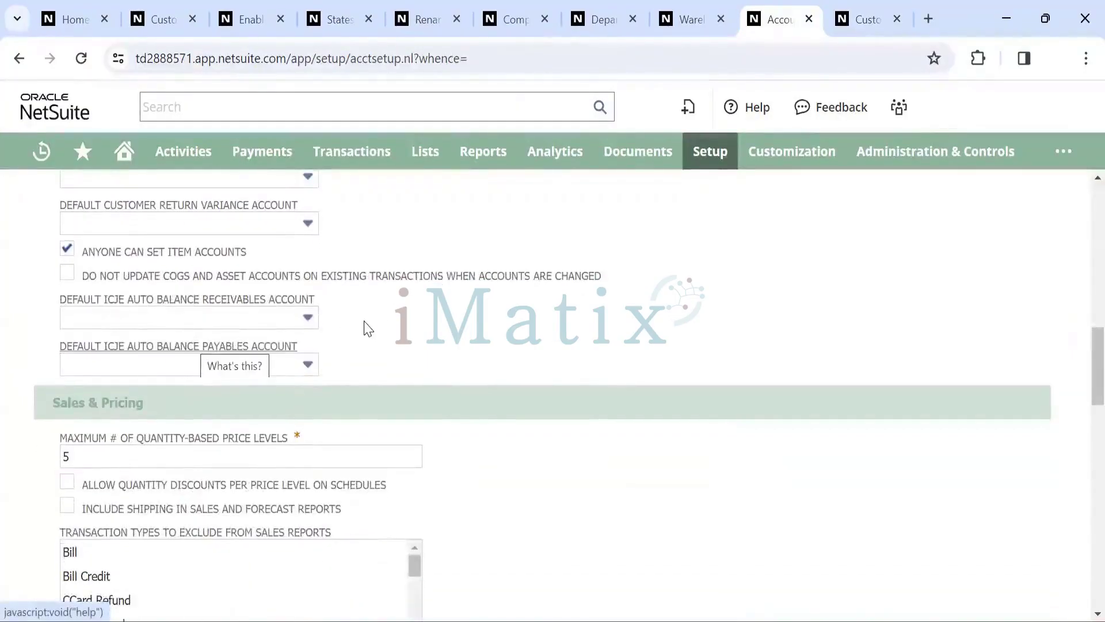
scroll(365, 326, "down", 3)
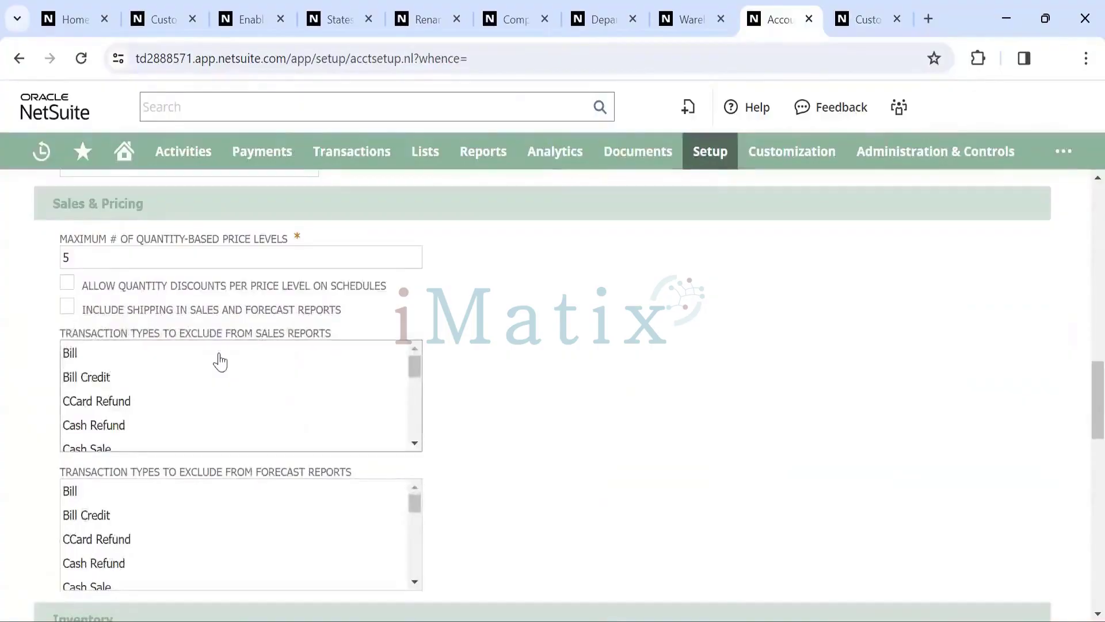
scroll(218, 358, "down", 2)
scroll(219, 357, "up", 2)
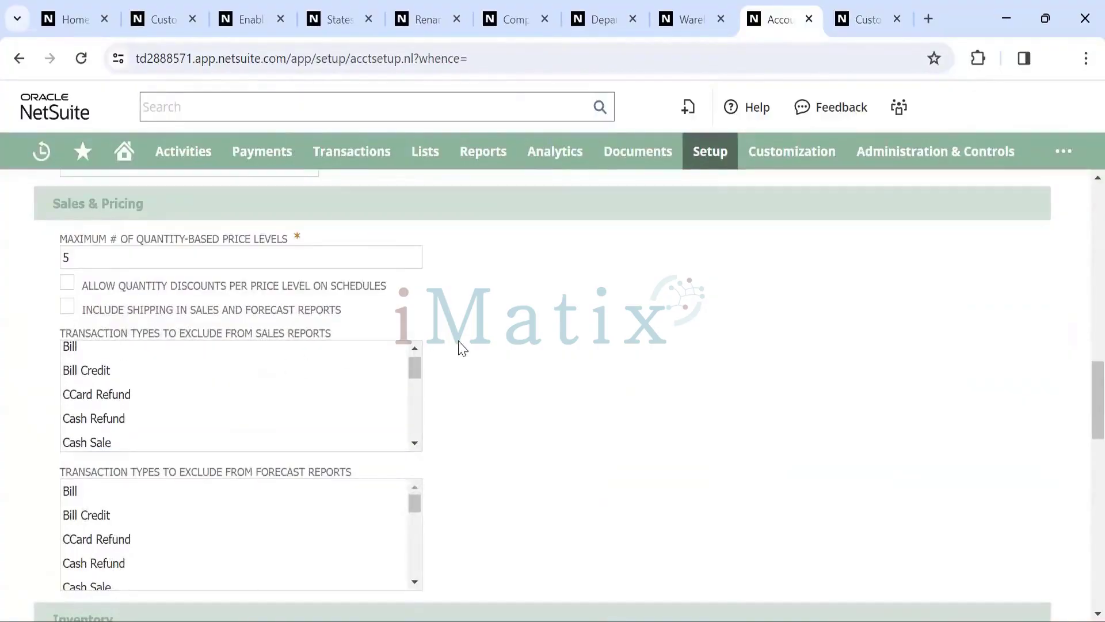
scroll(461, 345, "down", 1)
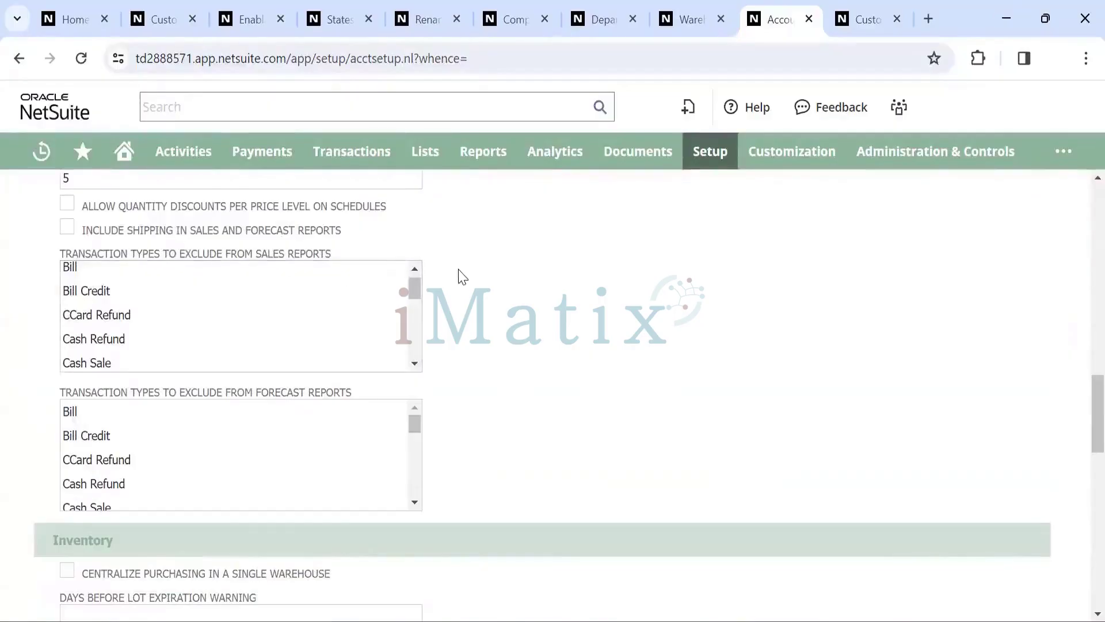
scroll(420, 262, "up", 2)
scroll(422, 305, "down", 7)
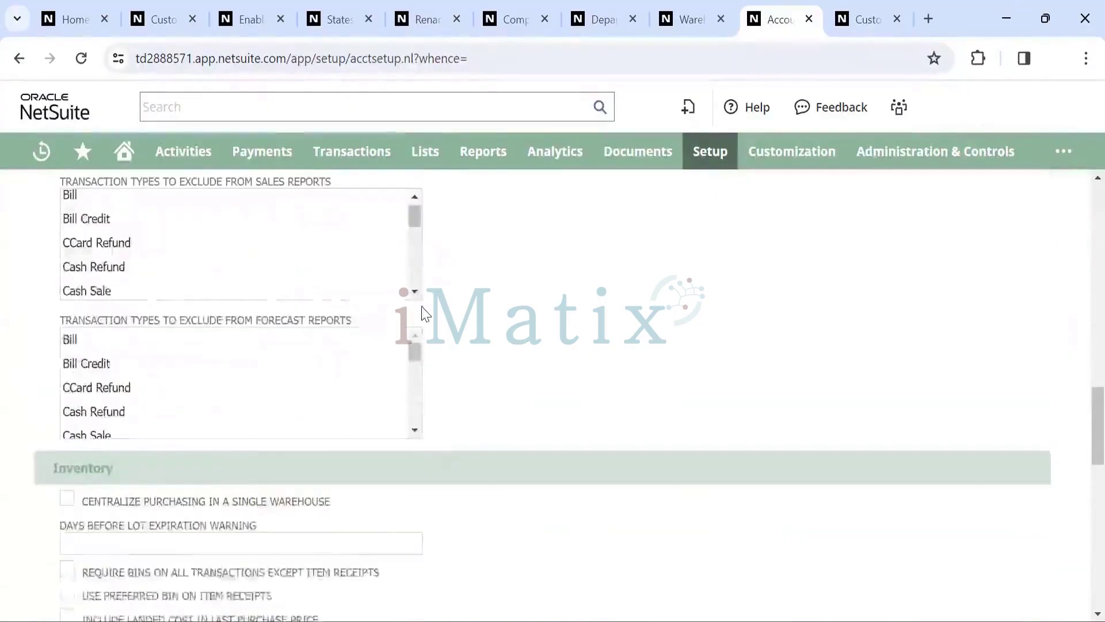
Review the inventory costing method choices under Cost Accounting and keep Average
scroll(395, 369, "down", 4)
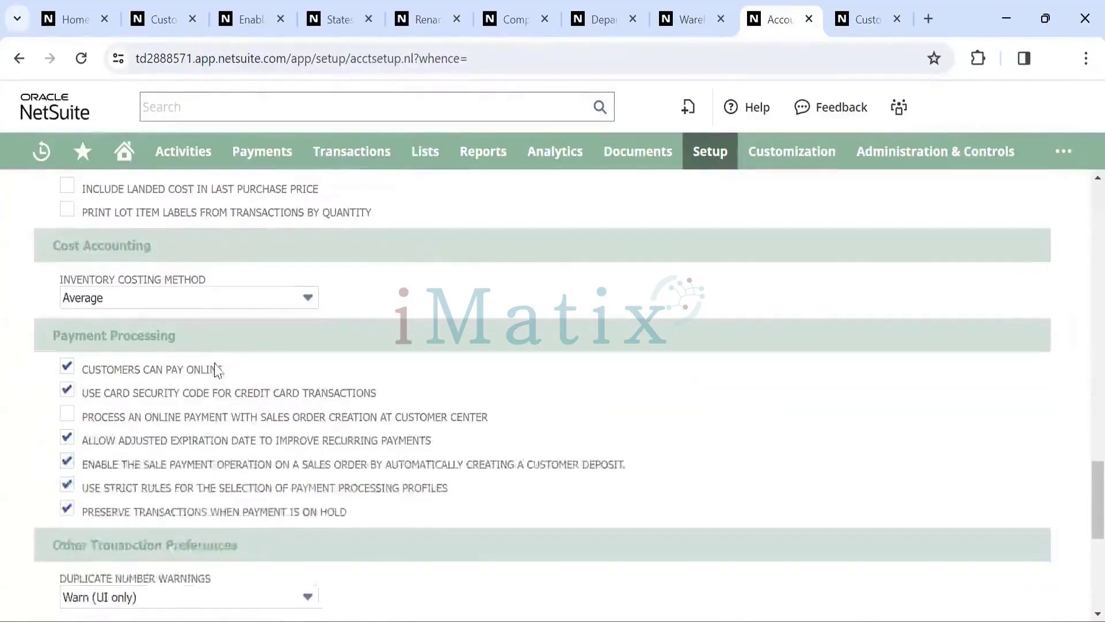
left_click(159, 300)
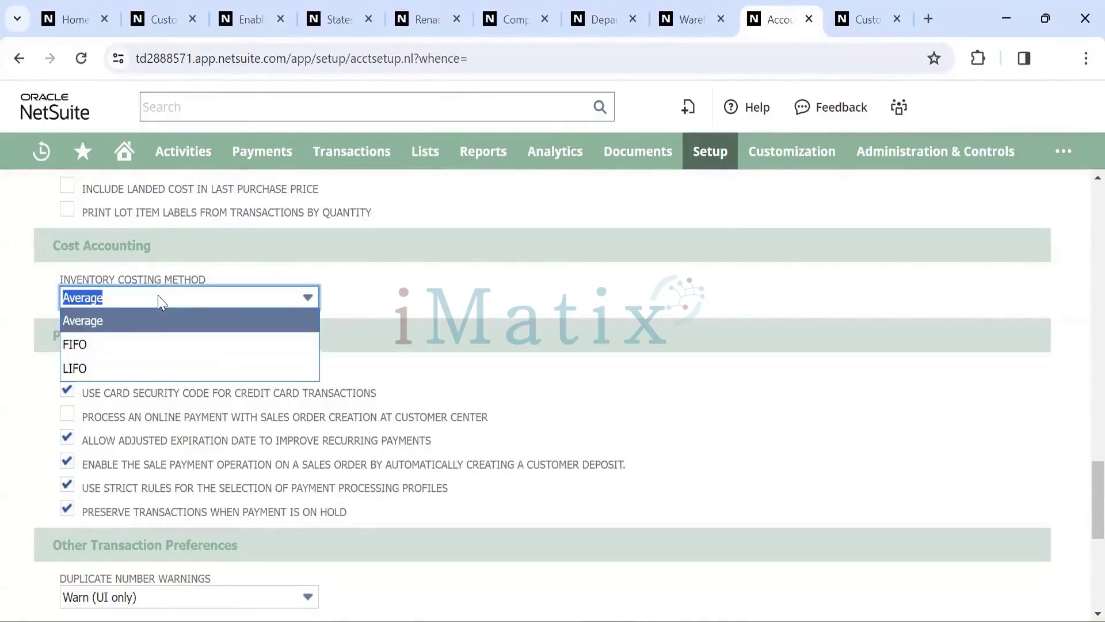
left_click(159, 300)
left_click(146, 299)
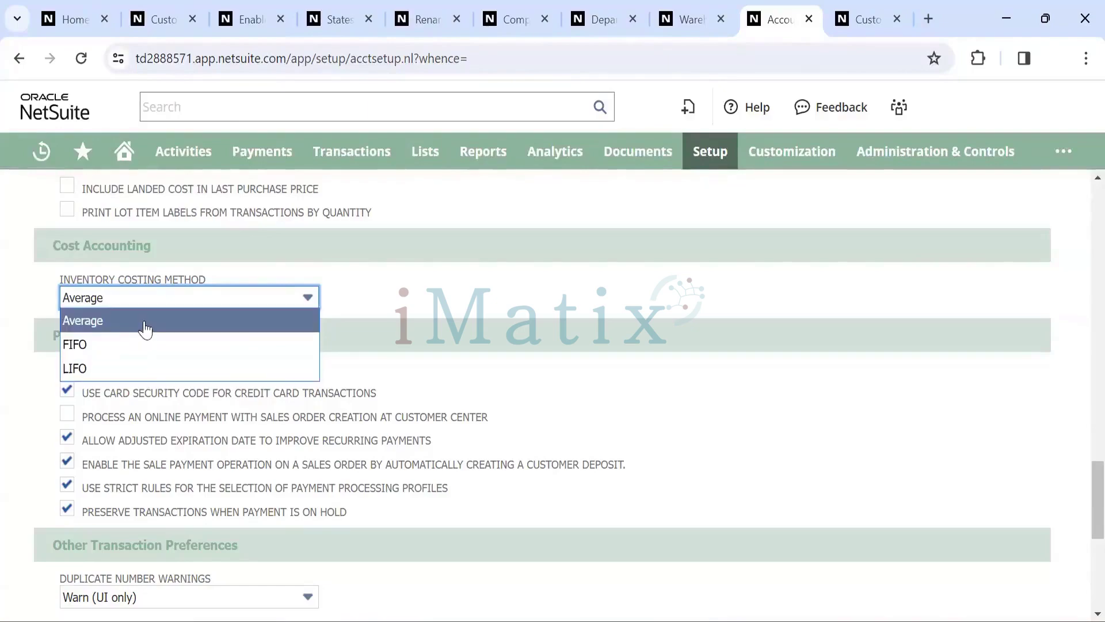
left_click(145, 327)
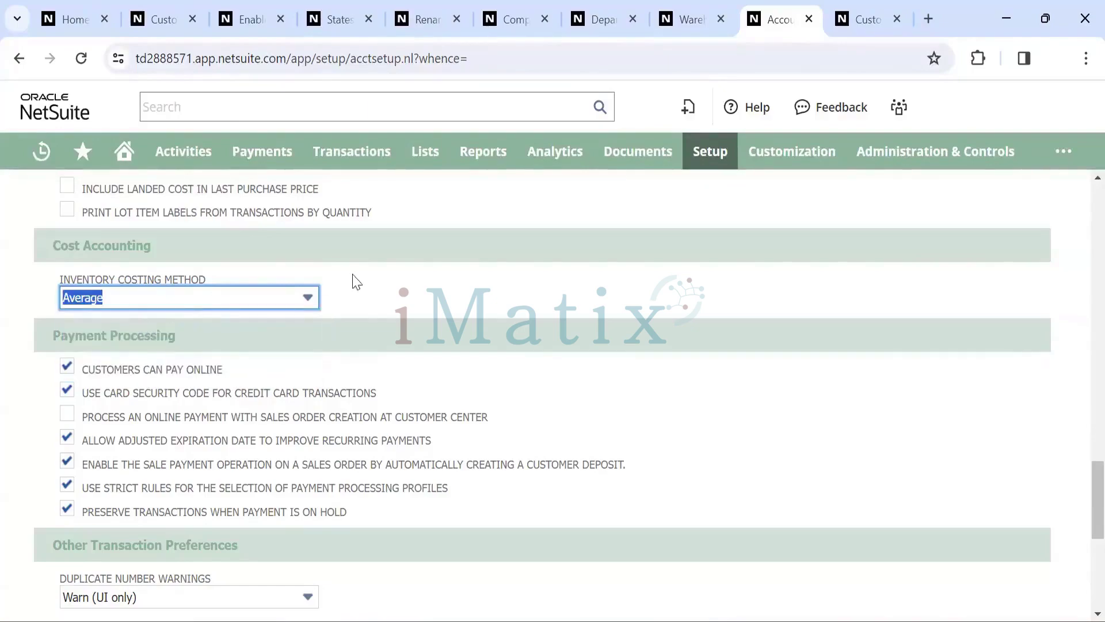
Review the duplicate number warning choices under Other Transaction Preferences and keep Warn (UI only)
scroll(395, 257, "down", 6)
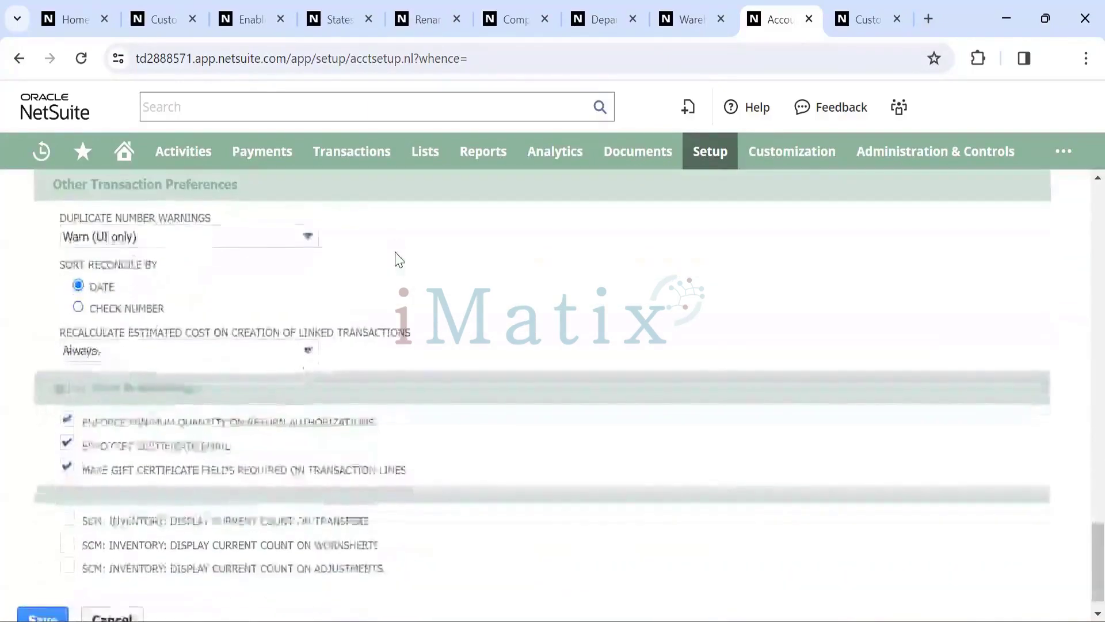
left_click(227, 235)
left_click(236, 233)
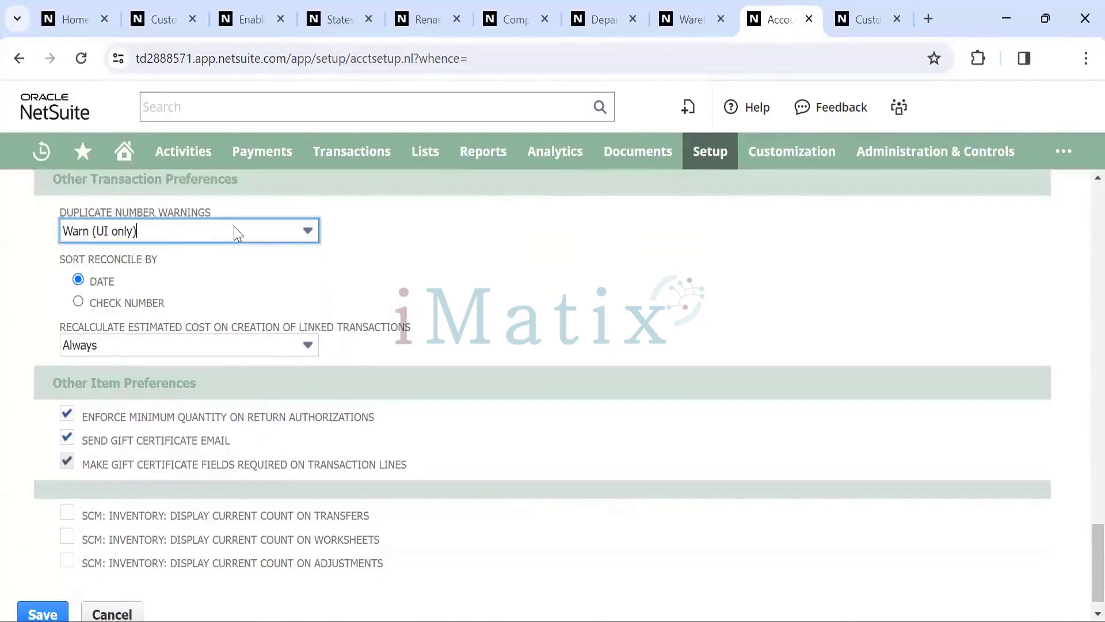
left_click(305, 232)
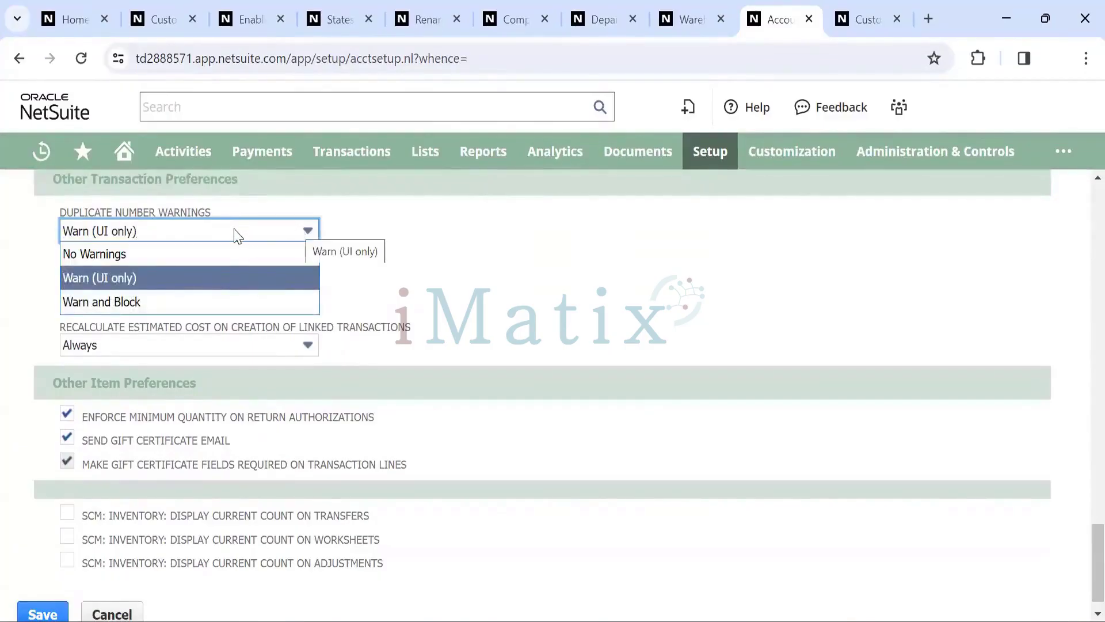
left_click(247, 278)
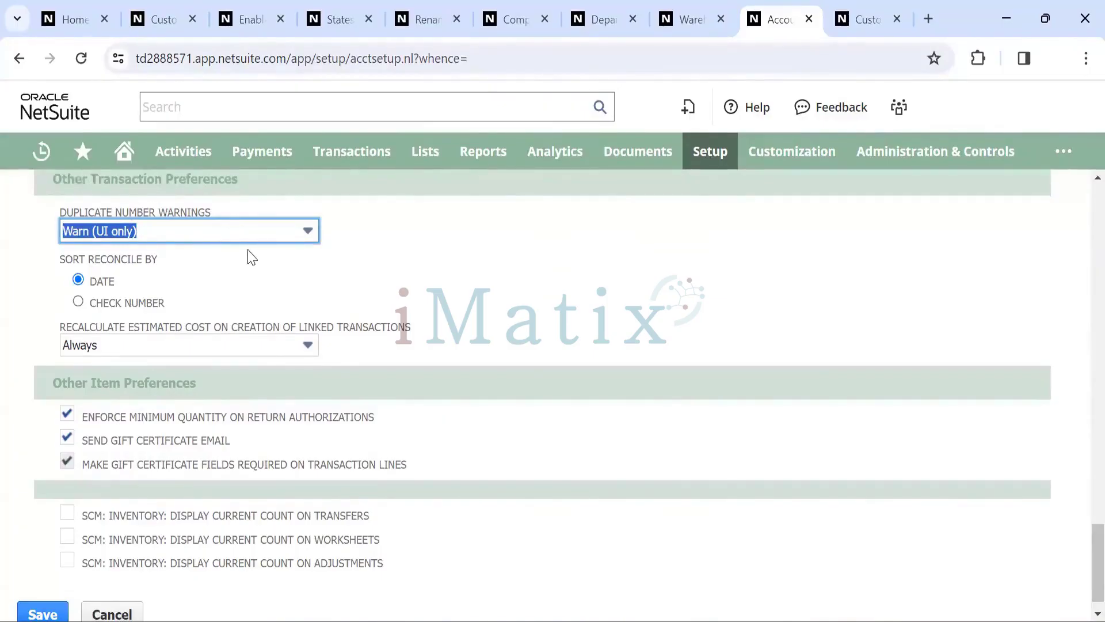
left_click(260, 233)
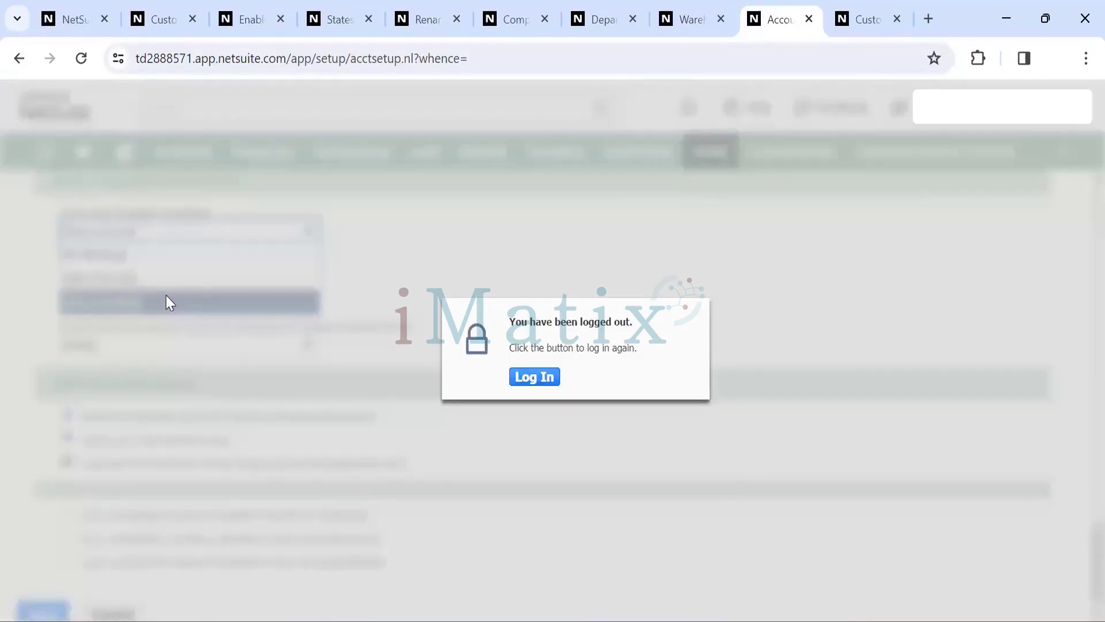
Log back in and reselect Warn (UI only) for duplicate number warnings in the accounting preferences
left_click(538, 380)
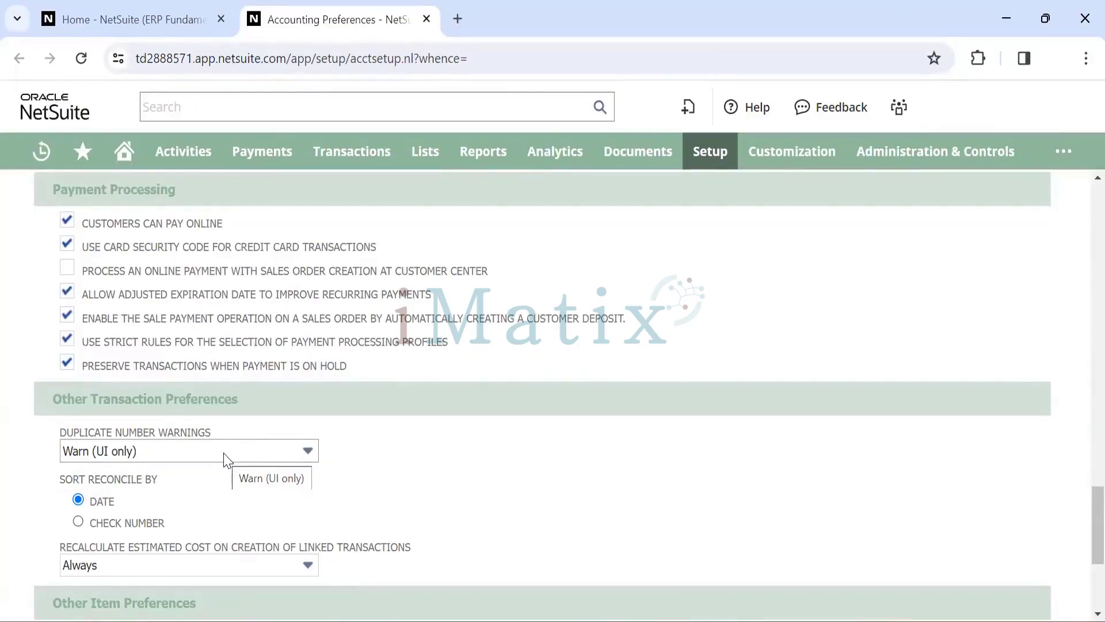
left_click(225, 458)
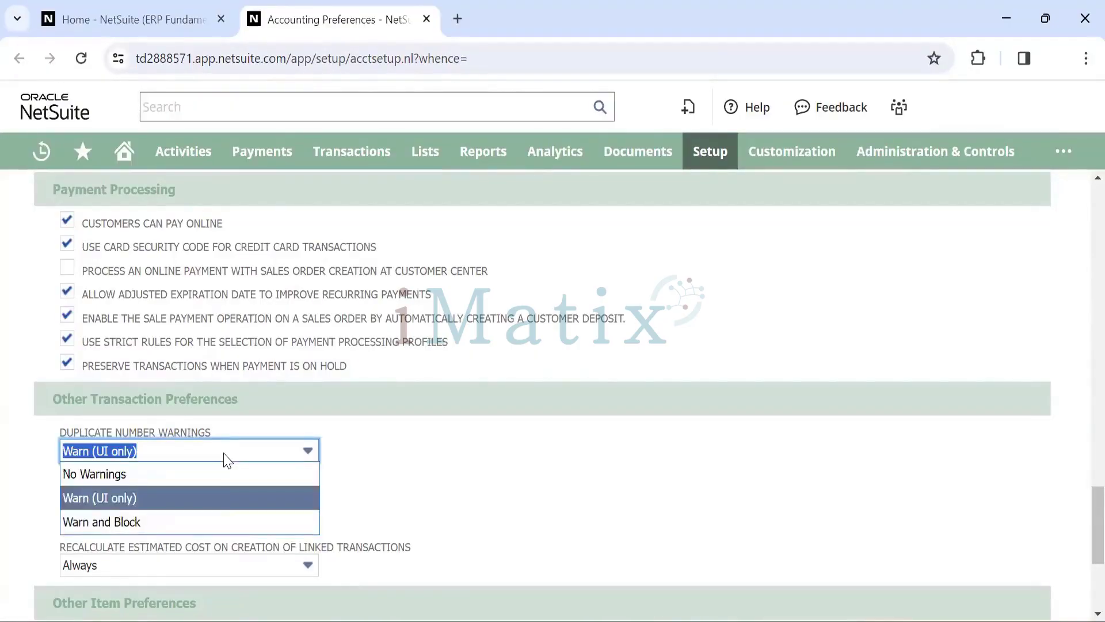
left_click(214, 499)
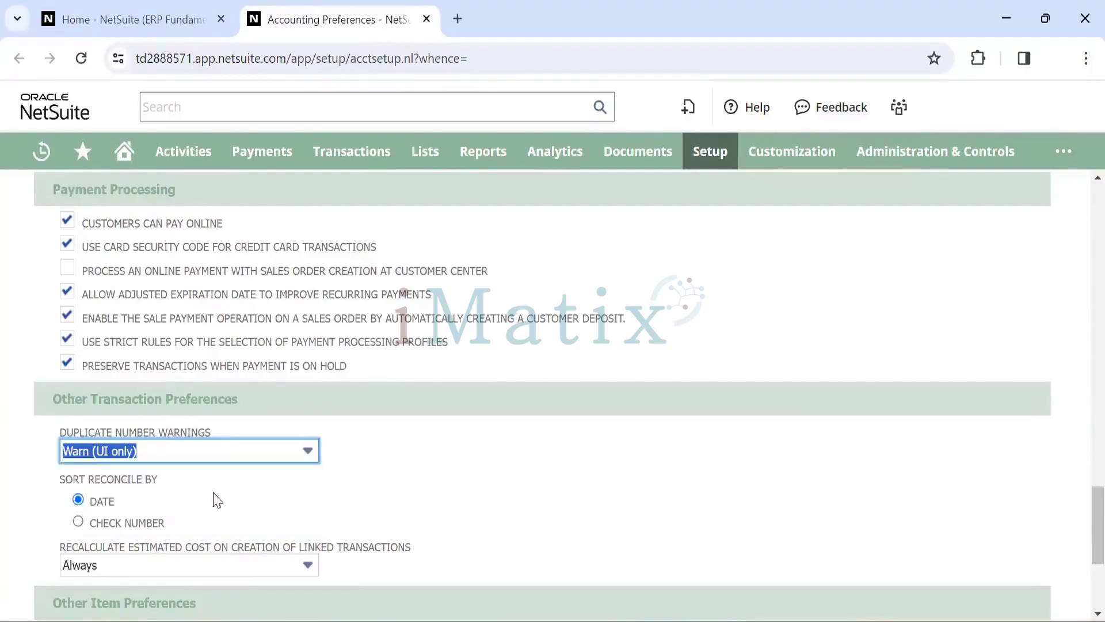
Try No Warnings and Warn and Block for duplicate number warnings, and restore Warn (UI only)
left_click(183, 455)
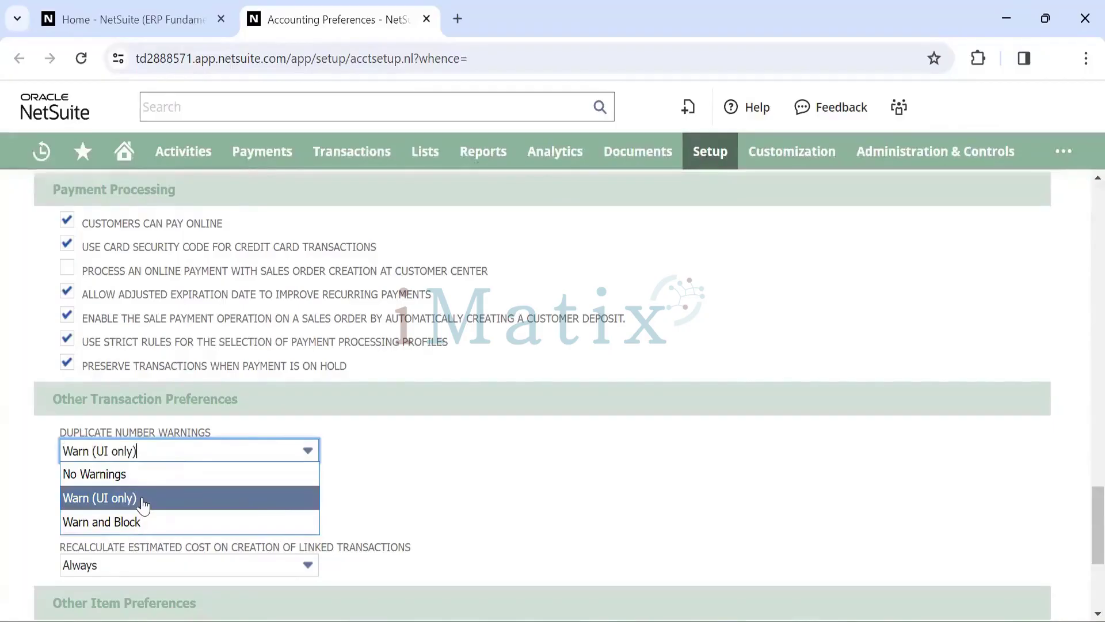
left_click(132, 470)
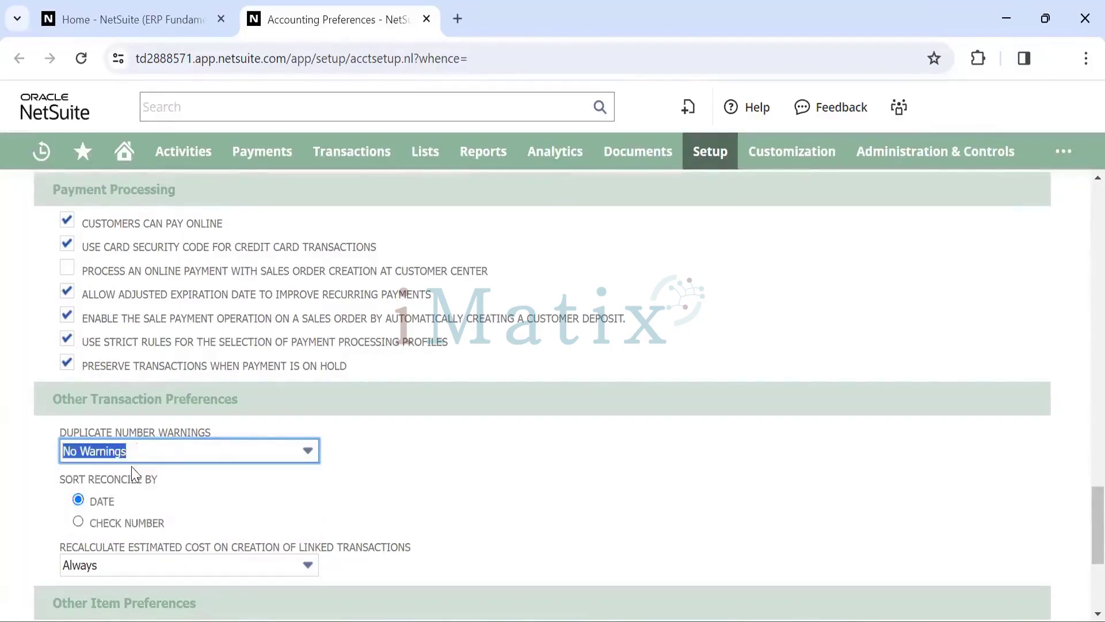
left_click(189, 450)
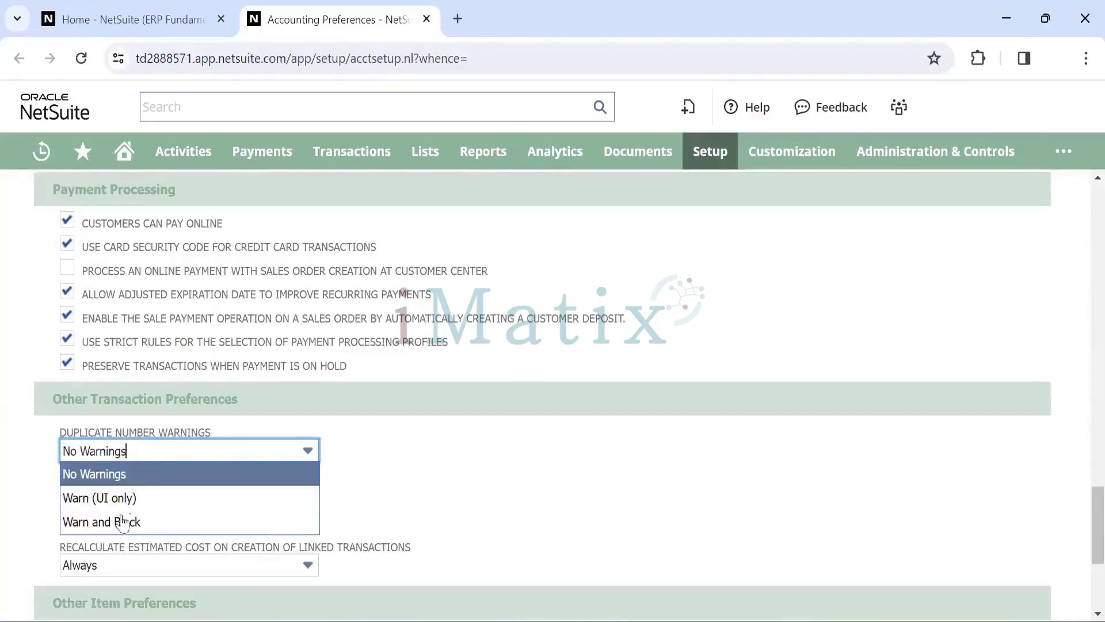
left_click(130, 522)
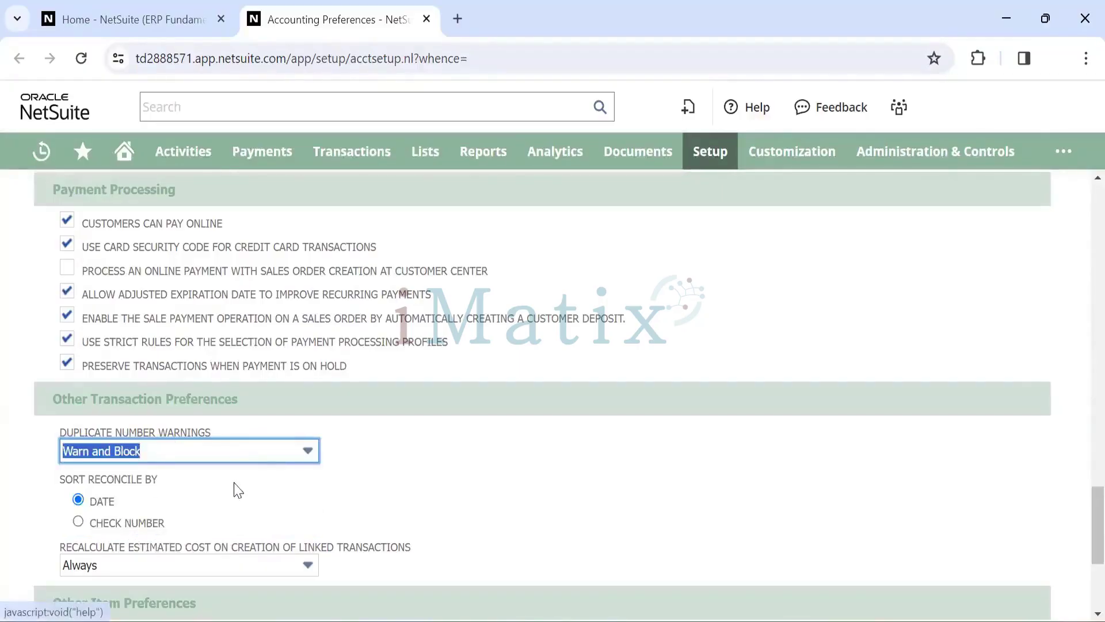
left_click(243, 451)
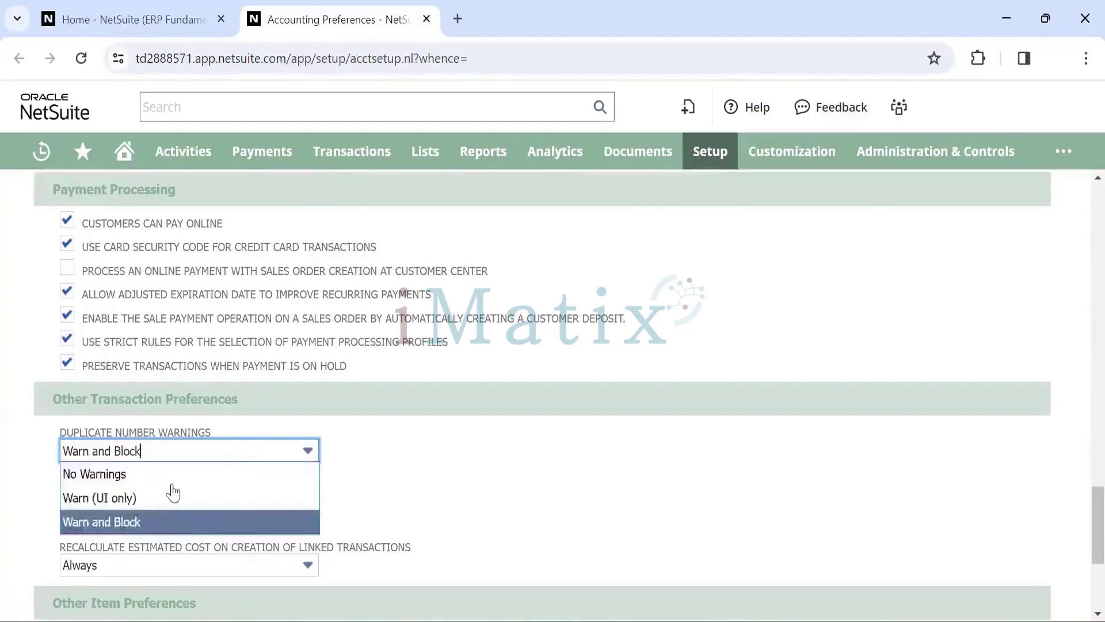
left_click(153, 498)
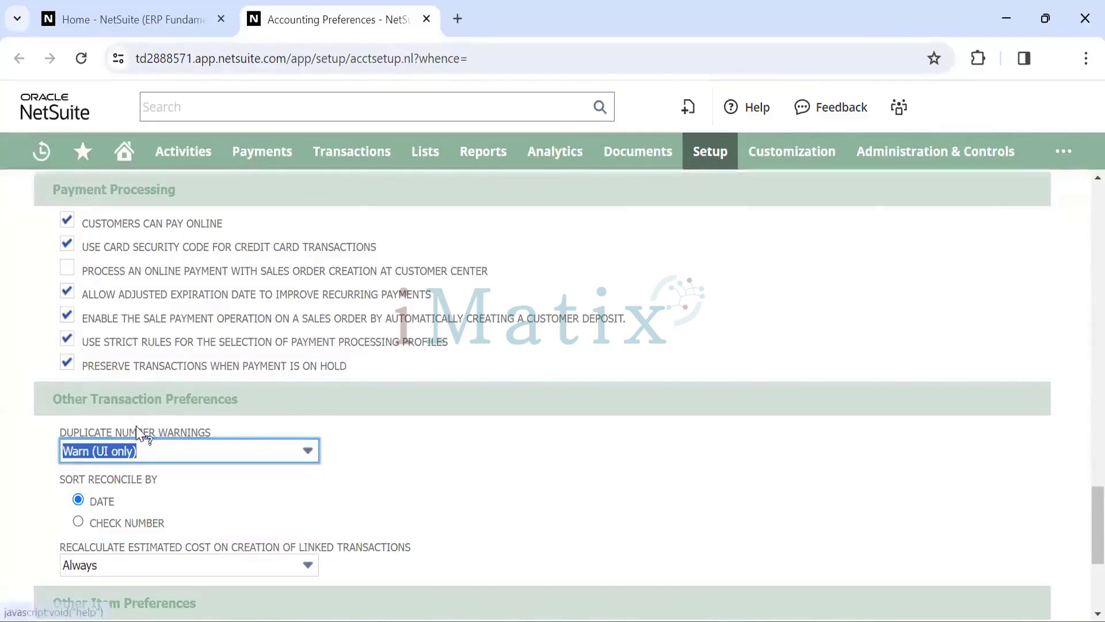
scroll(206, 431, "down", 4)
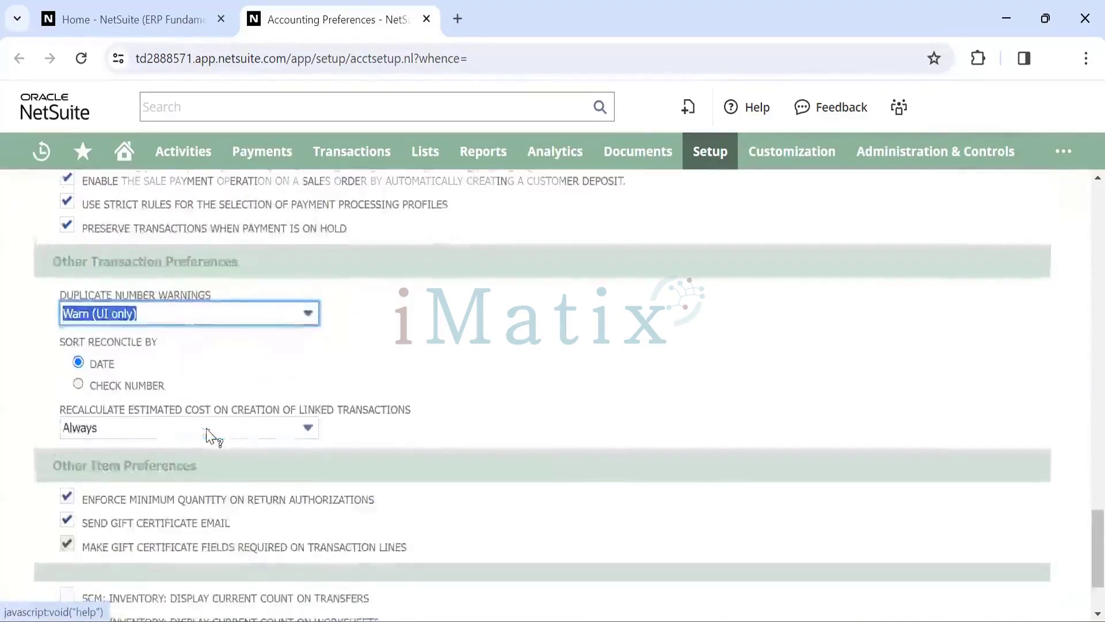
Reload the accounting preferences page in the original browser window, discarding its unsaved changes
key("F5")
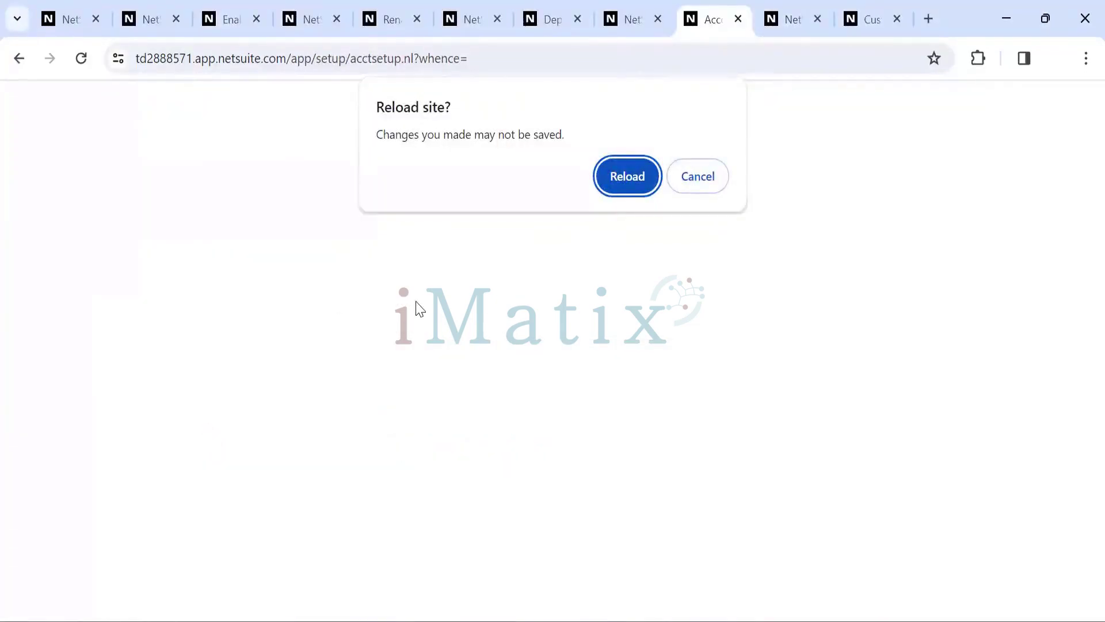
left_click(614, 173)
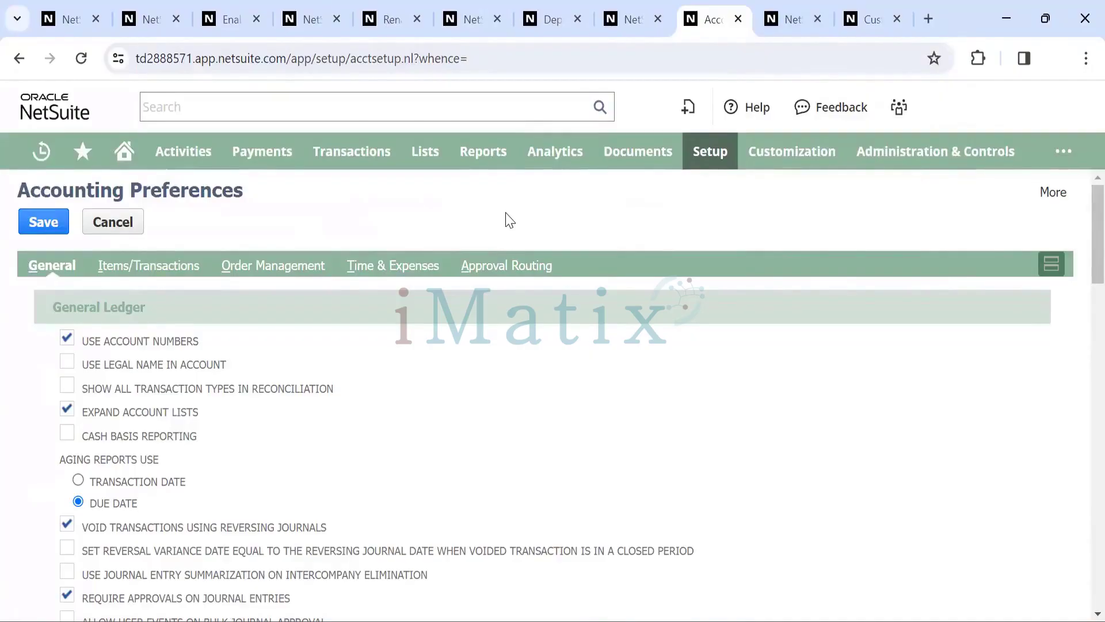
In the second browser window, open the Set Up Taxes page from the accounting setup, discarding the unsaved preference changes
key("alt+Tab")
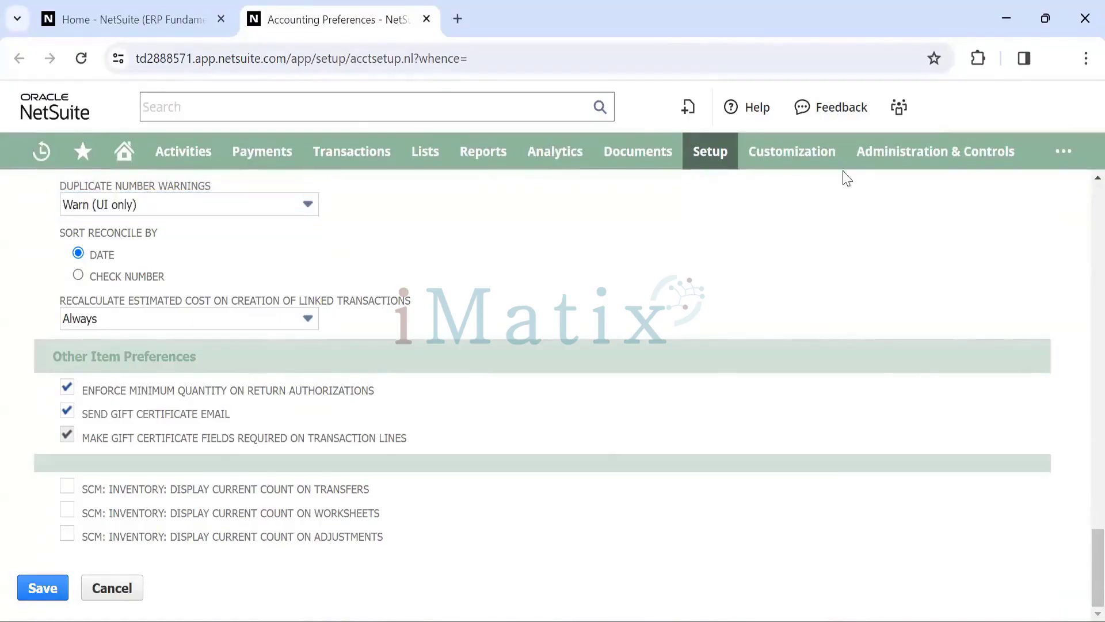
mouse_move(710, 151)
mouse_move(726, 265)
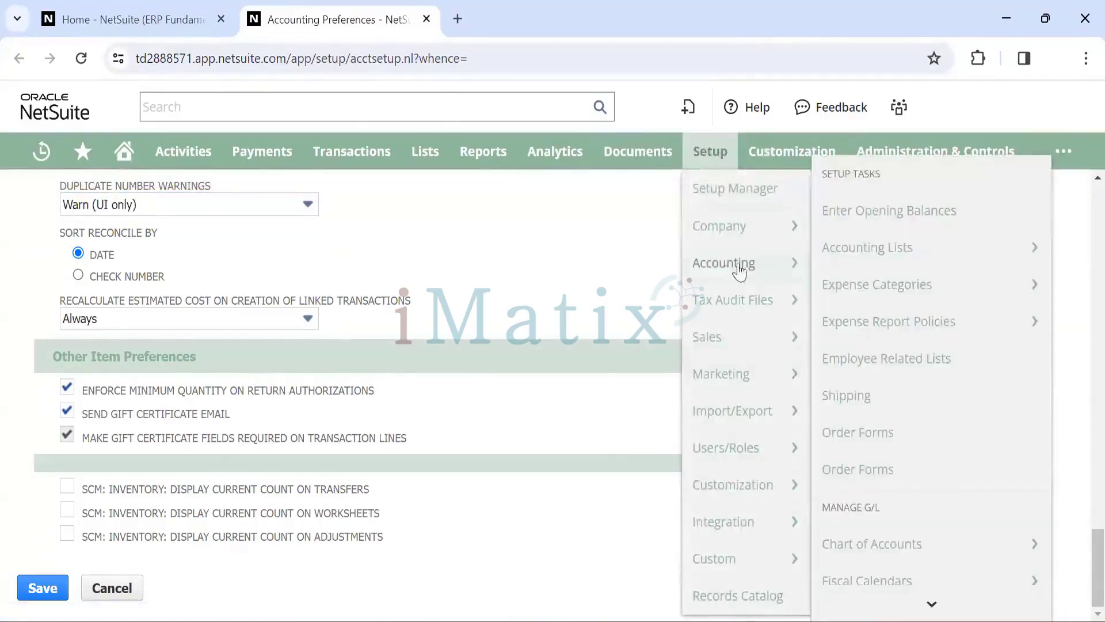
scroll(846, 380, "down", 3)
scroll(875, 403, "down", 5)
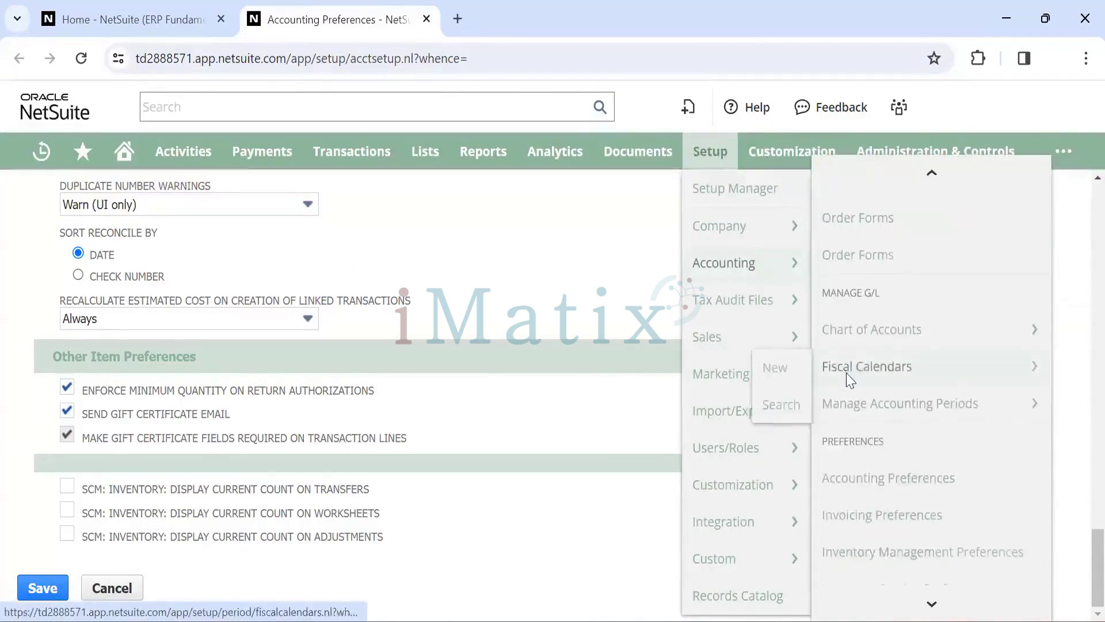
scroll(902, 426, "down", 1)
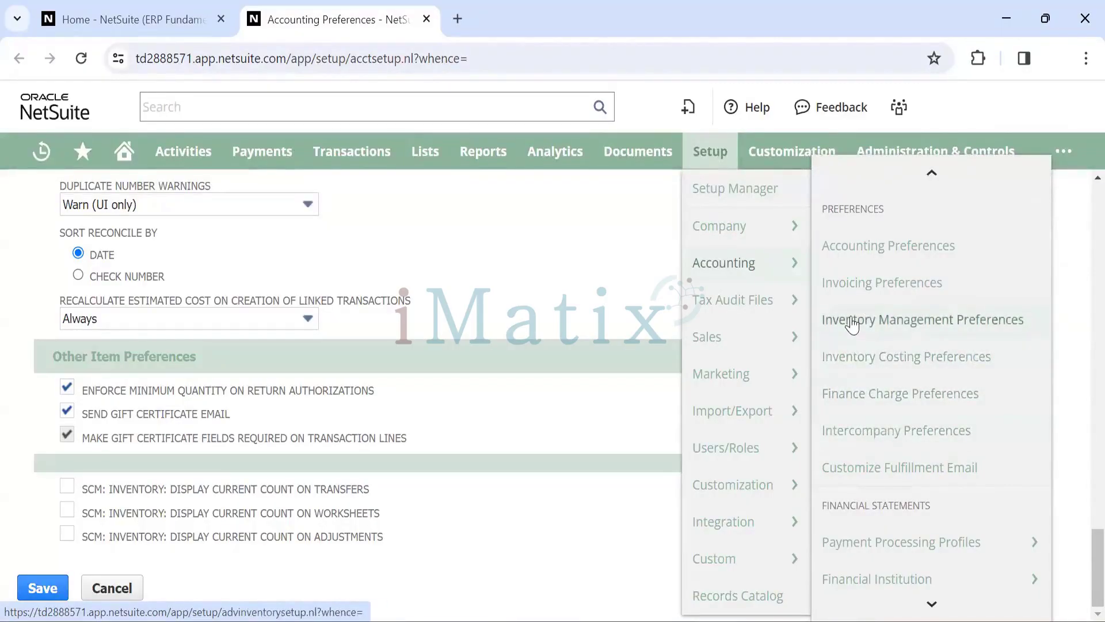
scroll(852, 325, "down", 4)
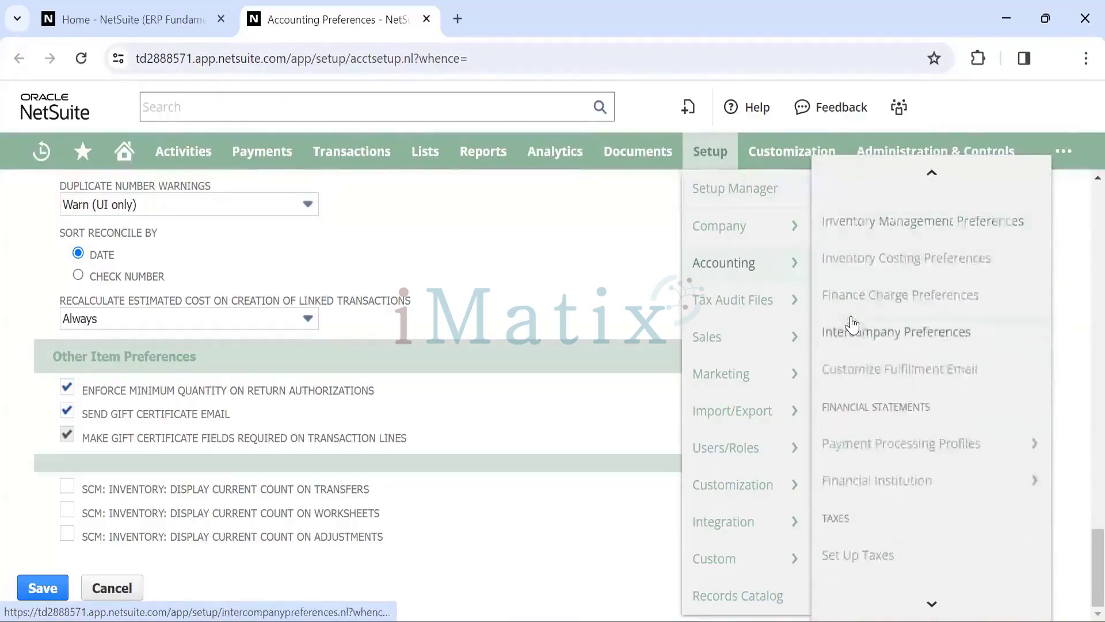
scroll(851, 325, "down", 2)
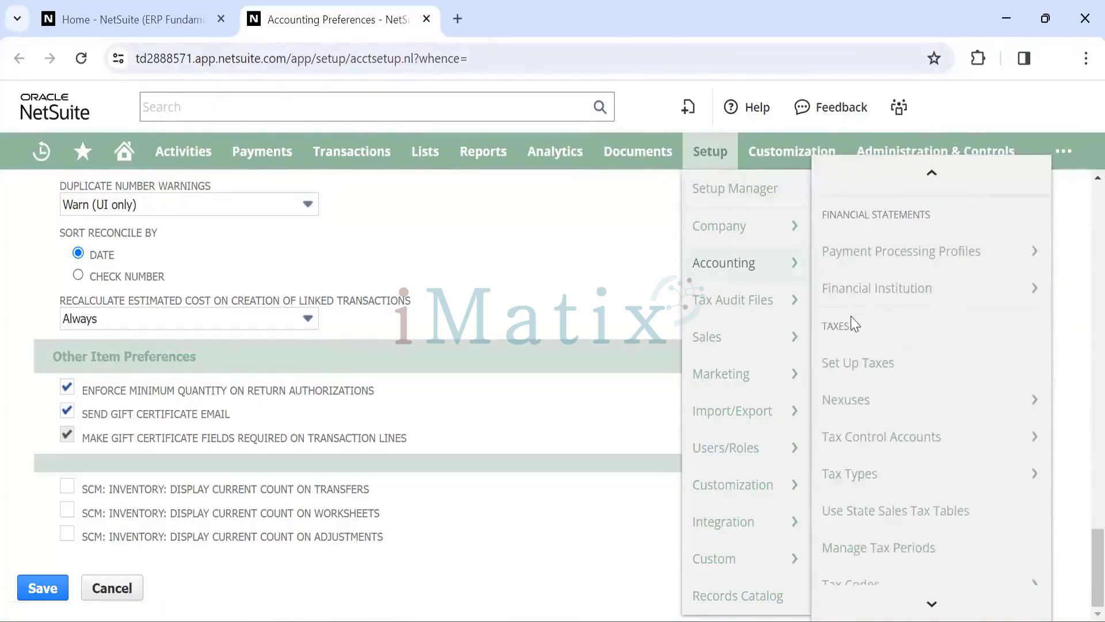
scroll(853, 324, "down", 1)
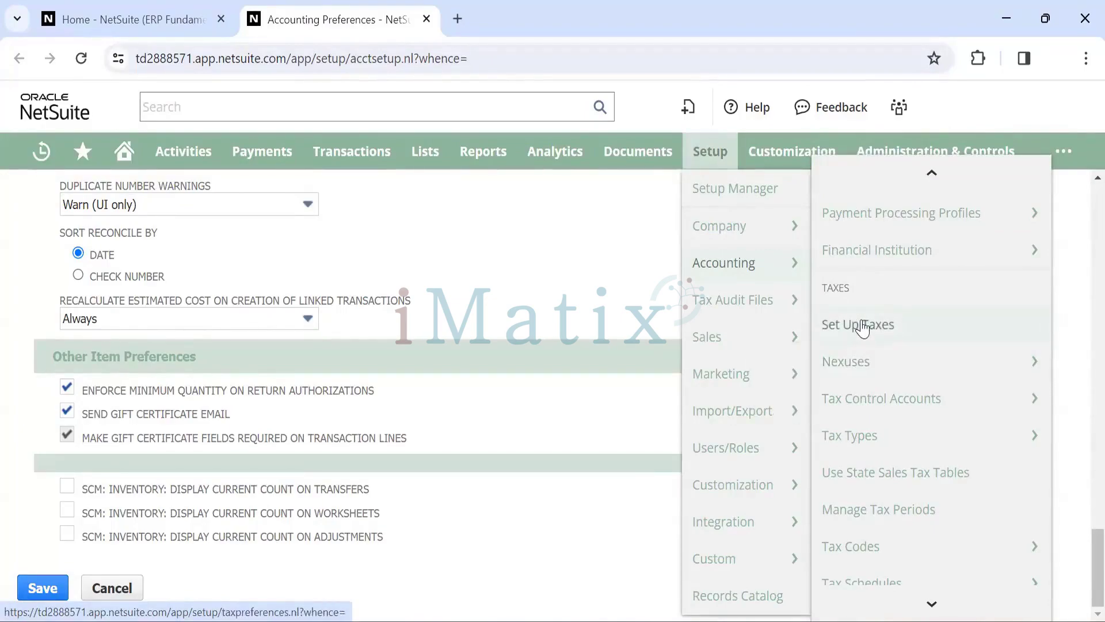
left_click(862, 328)
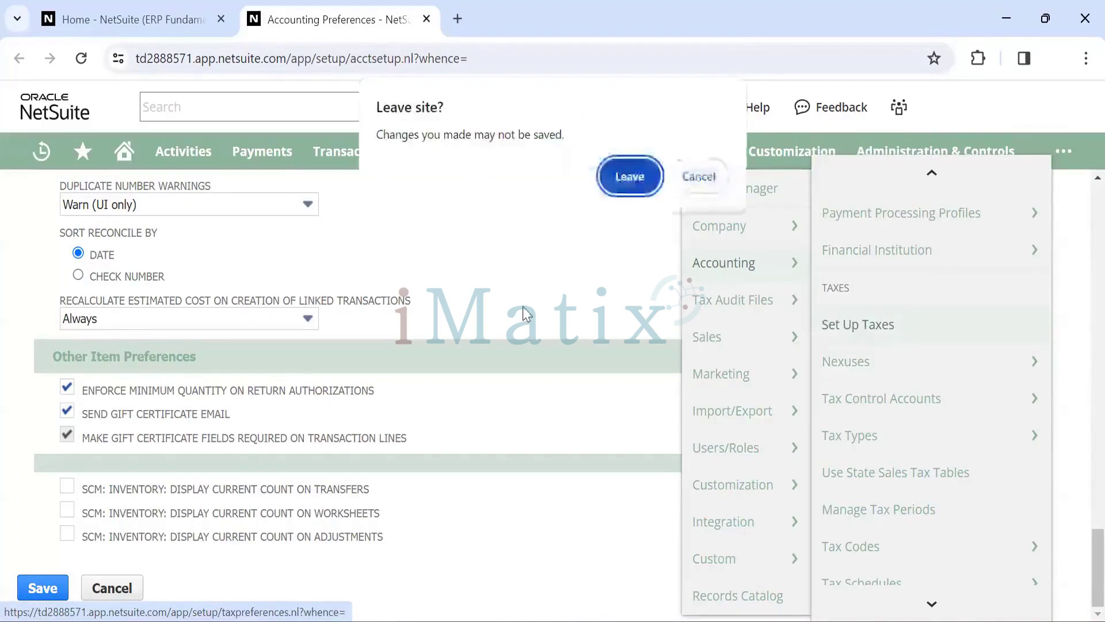
left_click(646, 176)
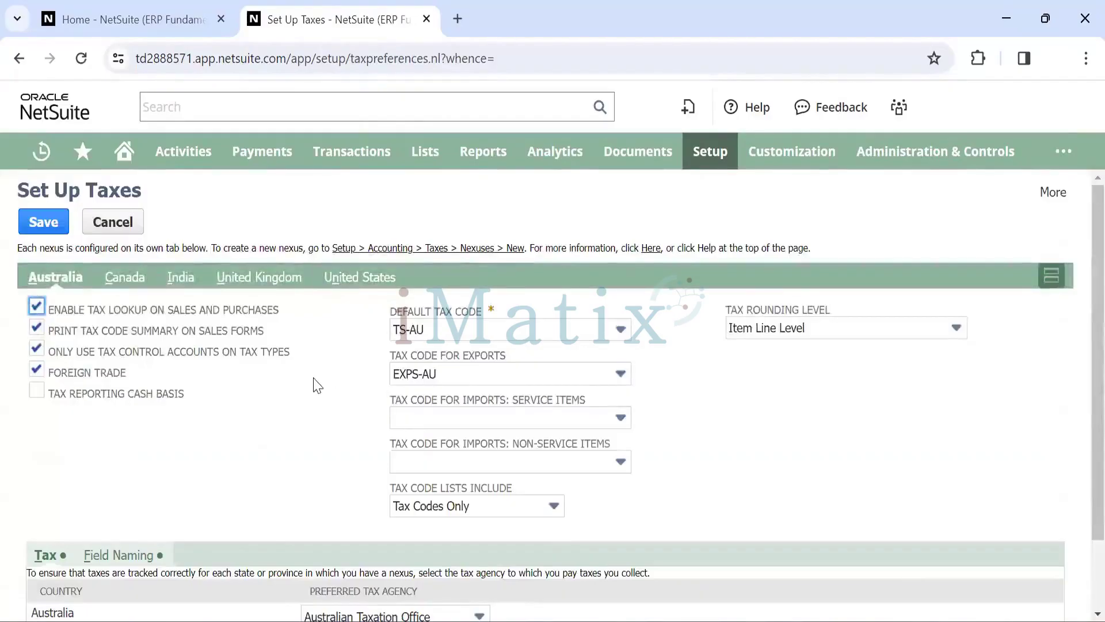
Look through the tax settings of the Canada, India, United Kingdom and United States nexuses, and return to Australia
scroll(315, 384, "down", 2)
scroll(313, 382, "up", 3)
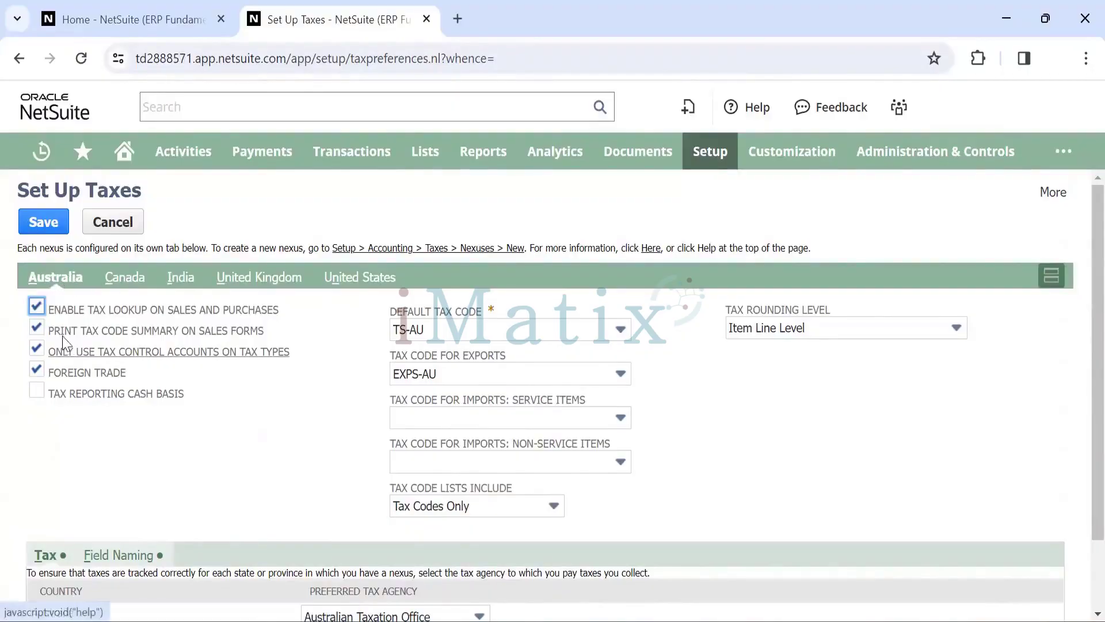
left_click(124, 281)
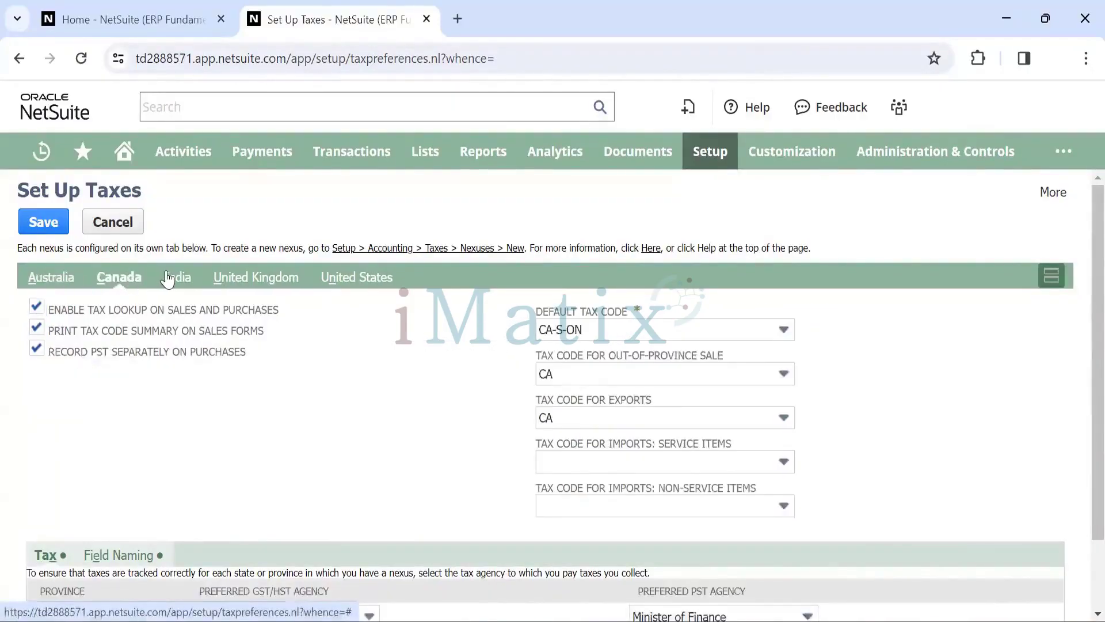
left_click(173, 278)
left_click(254, 277)
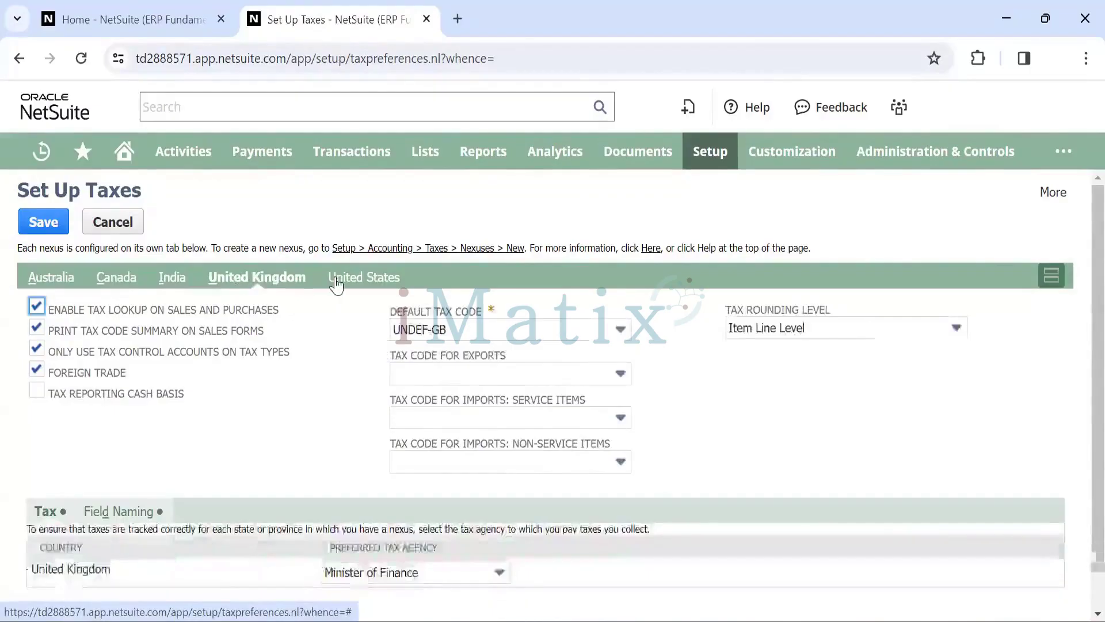
left_click(345, 280)
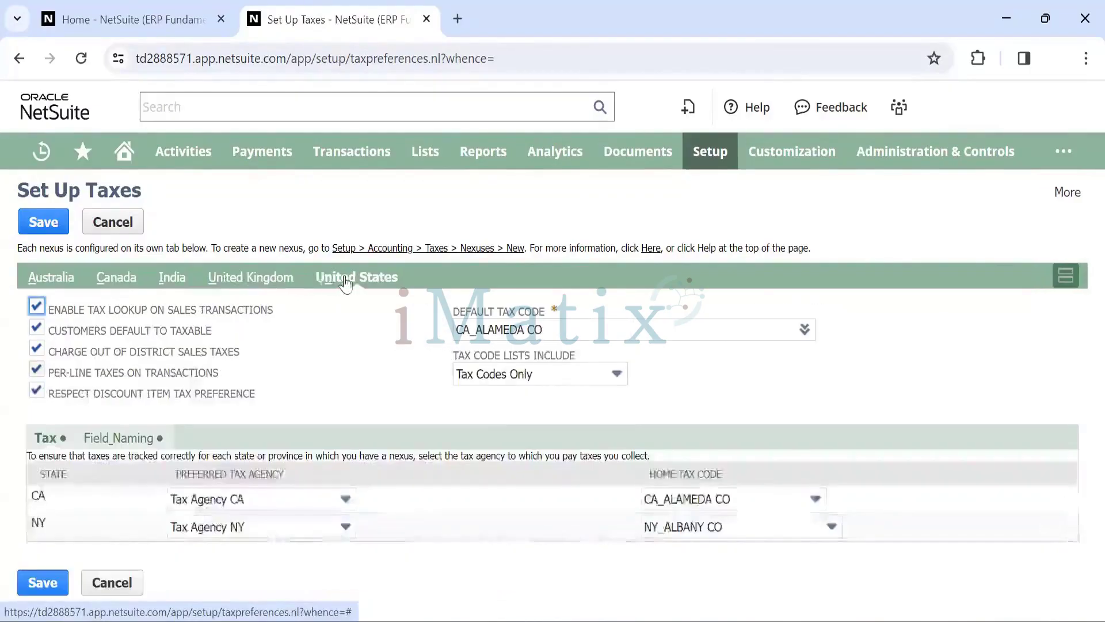
left_click(40, 279)
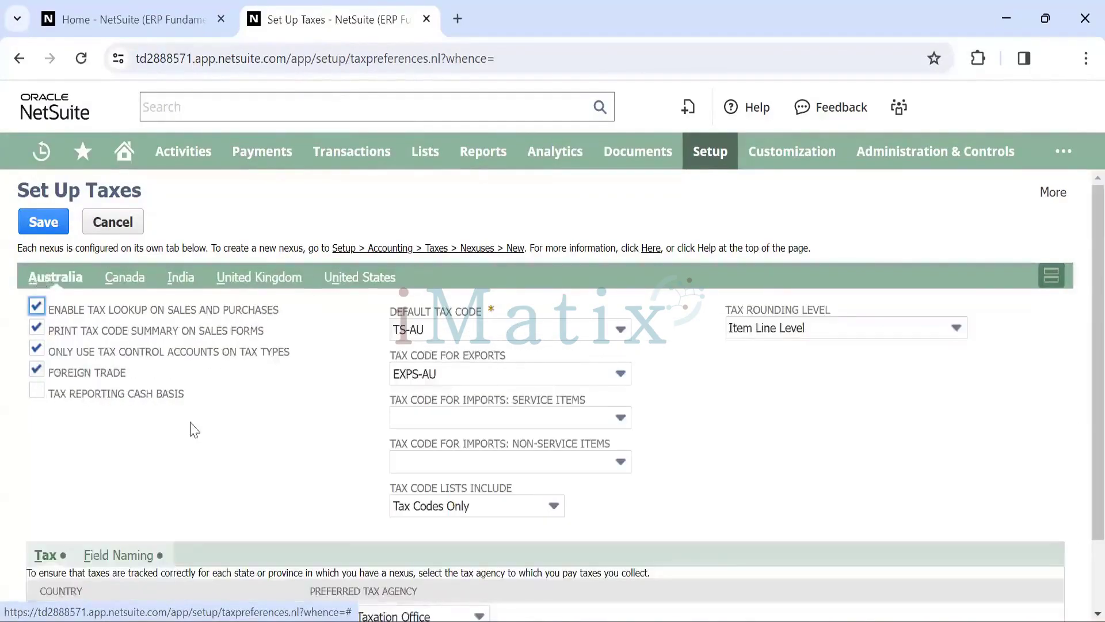
Examine the Australia nexus settings, including the tax lookup options, default and export tax codes, rounding level and preferred tax agency
scroll(284, 431, "down", 1)
scroll(281, 429, "up", 1)
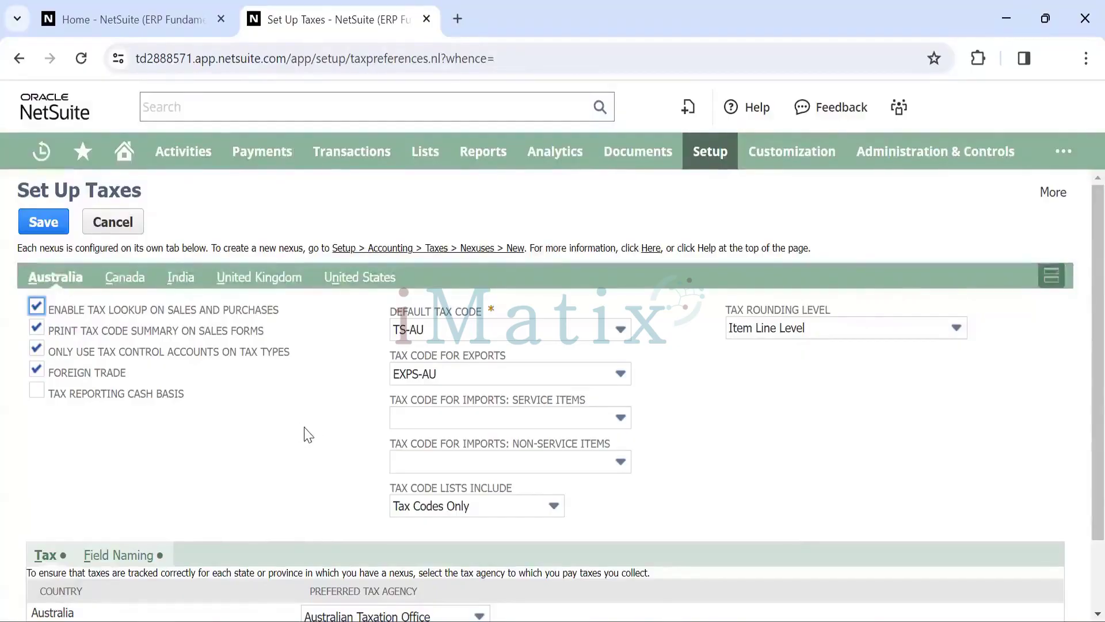
scroll(312, 442, "down", 2)
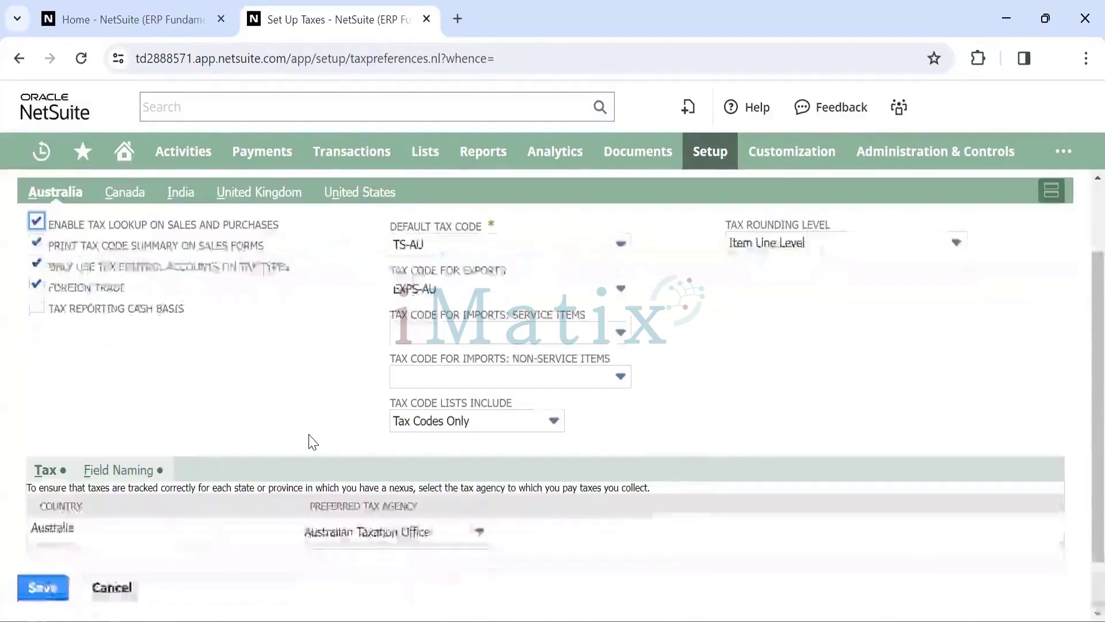
scroll(312, 442, "up", 1)
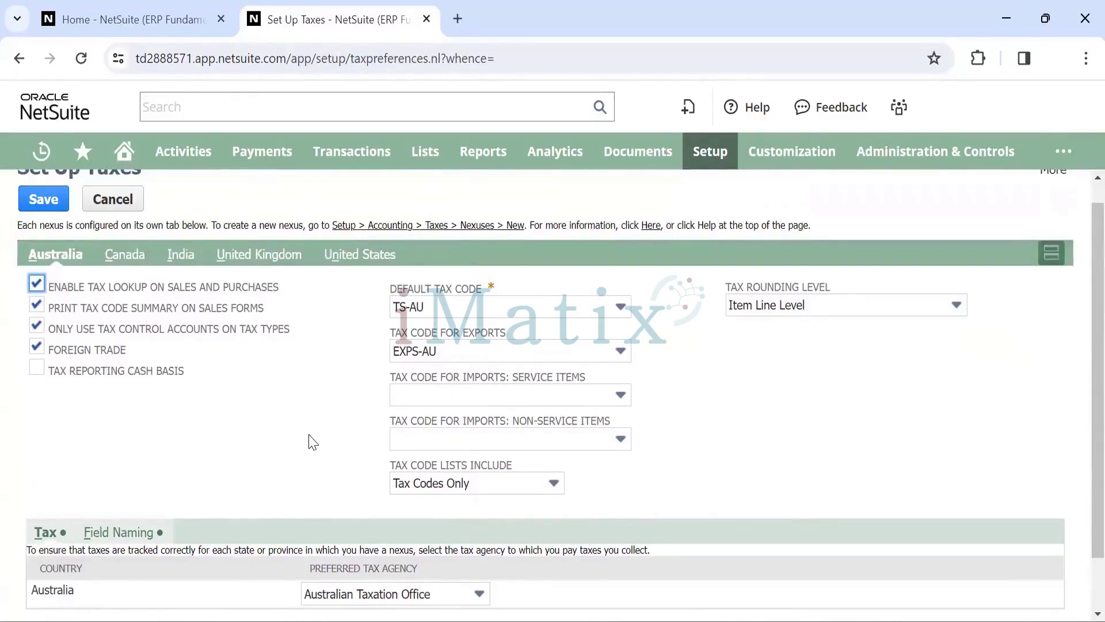
scroll(295, 429, "up", 1)
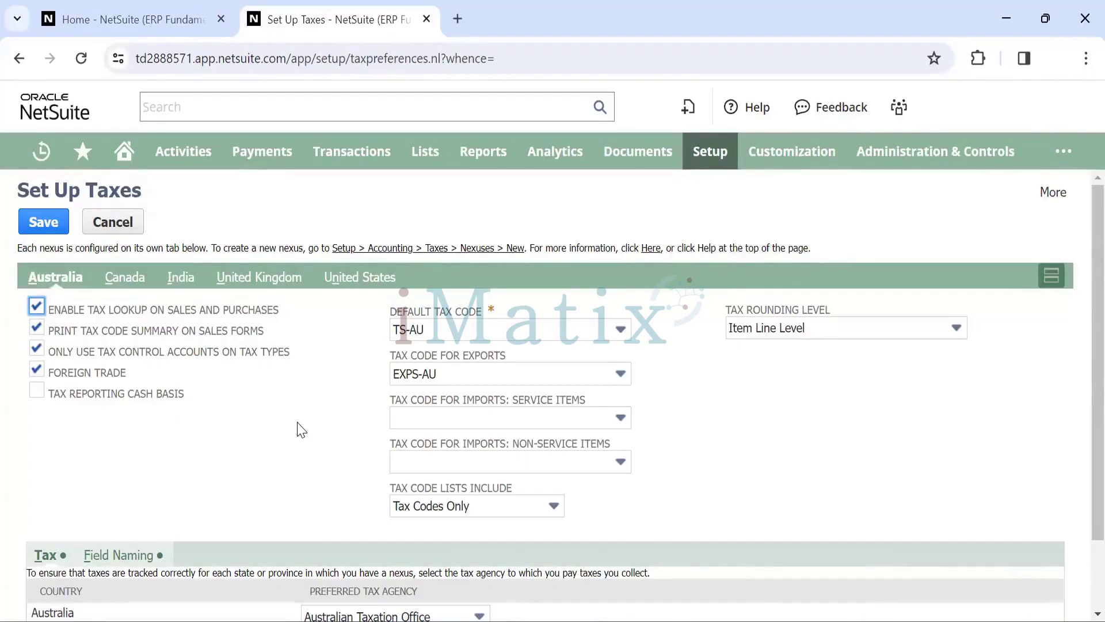
scroll(302, 430, "down", 1)
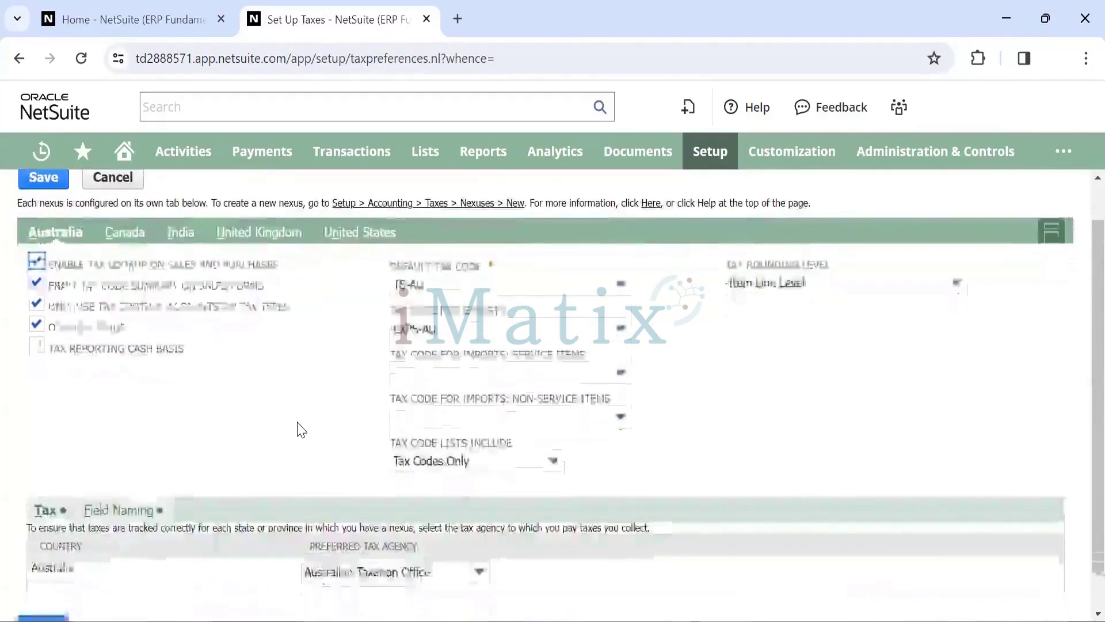
scroll(302, 430, "up", 1)
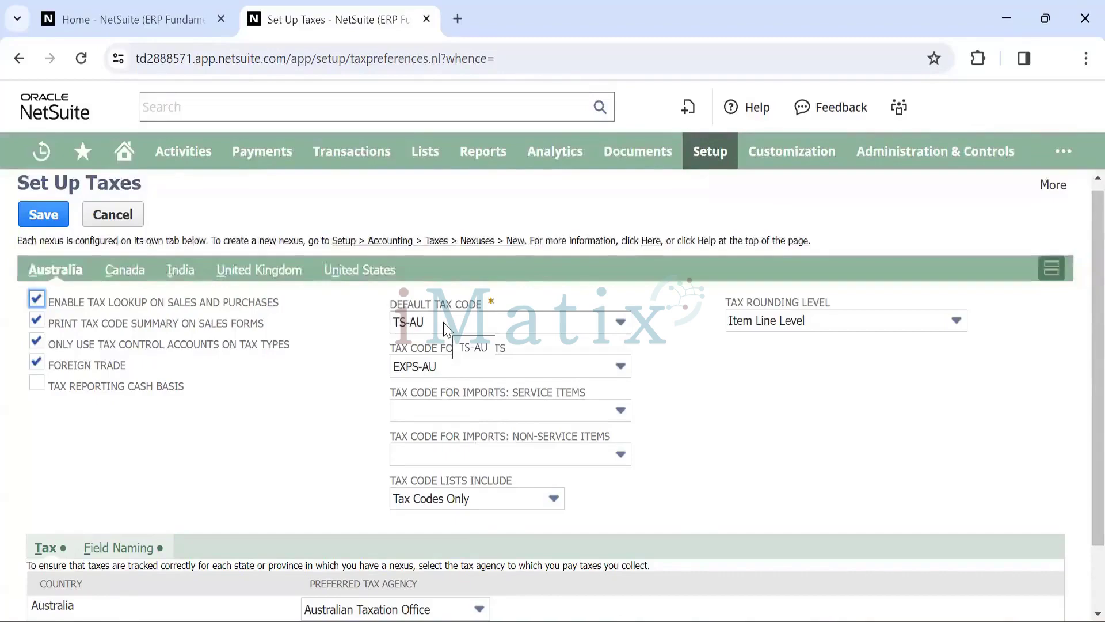
scroll(336, 405, "down", 2)
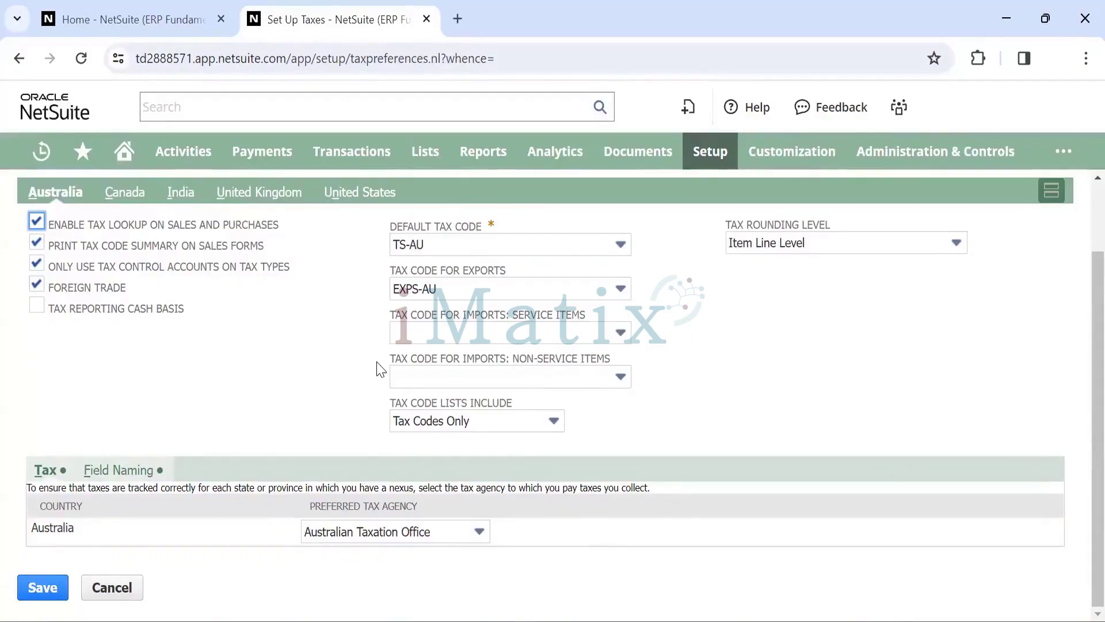
scroll(378, 365, "up", 1)
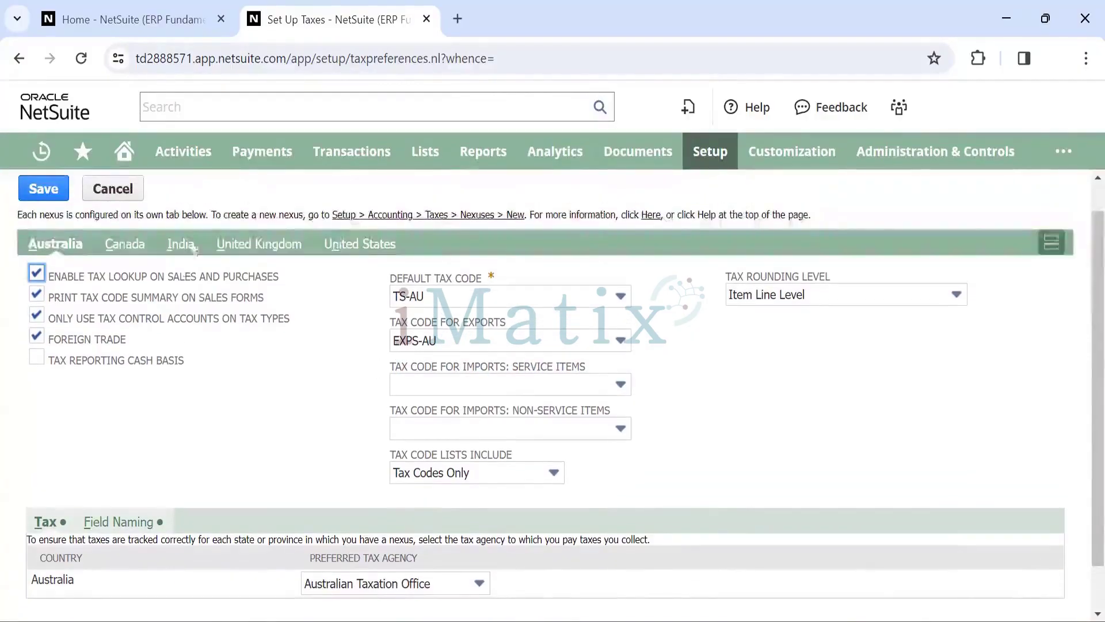
scroll(310, 360, "up", 1)
scroll(311, 359, "down", 1)
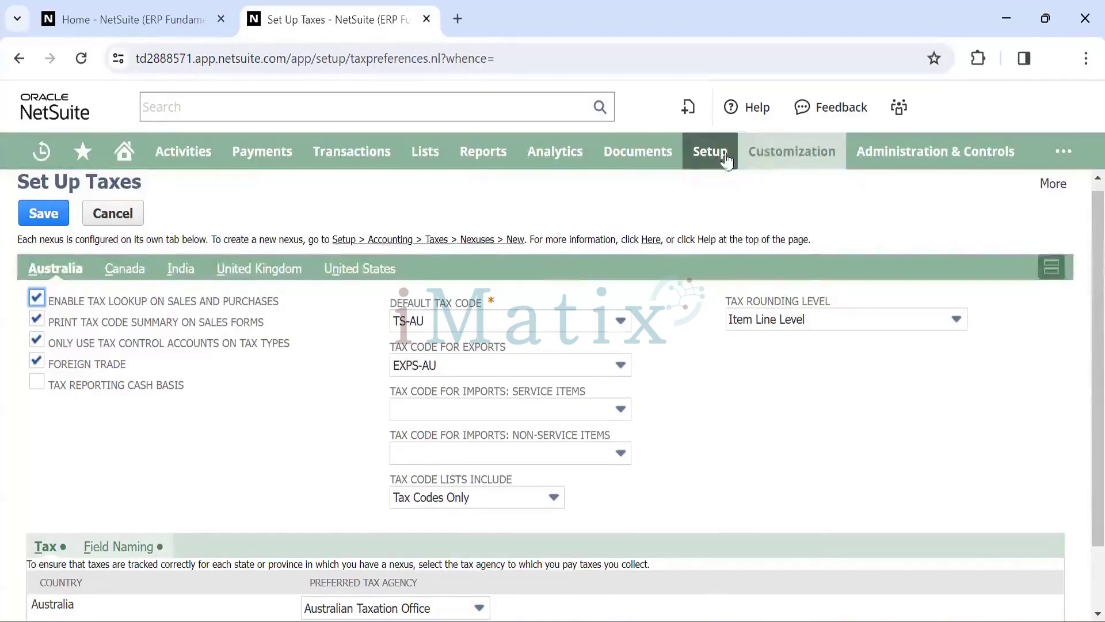
Open Enable Features in a new browser tab and review its Tax & Compliance features and related SuiteApps
mouse_move(727, 161)
mouse_move(729, 232)
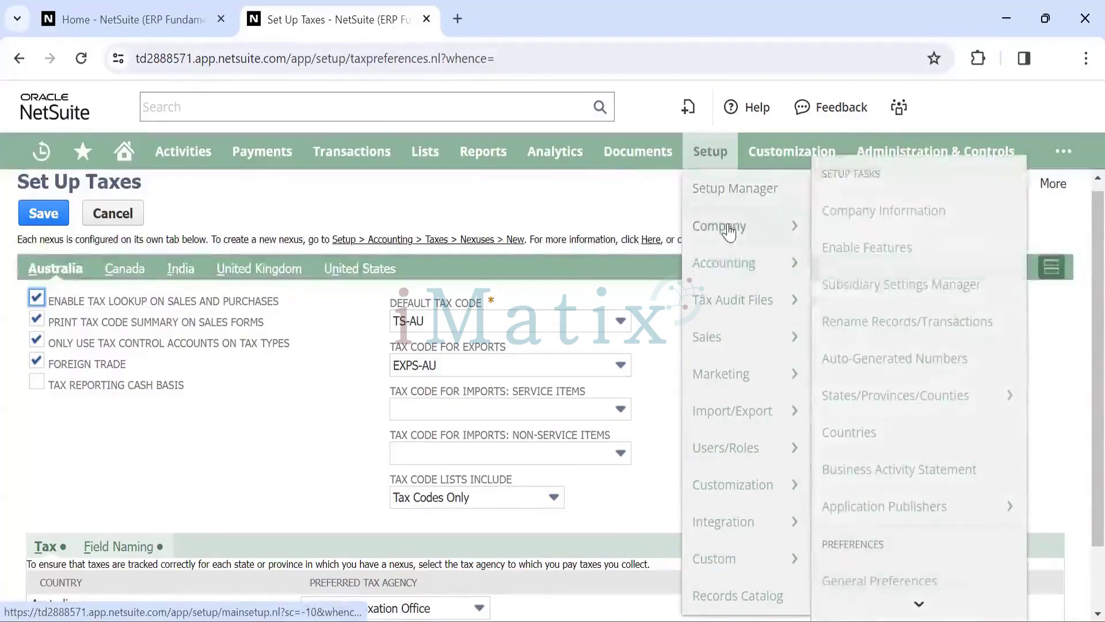
right_click(859, 253)
left_click(906, 267)
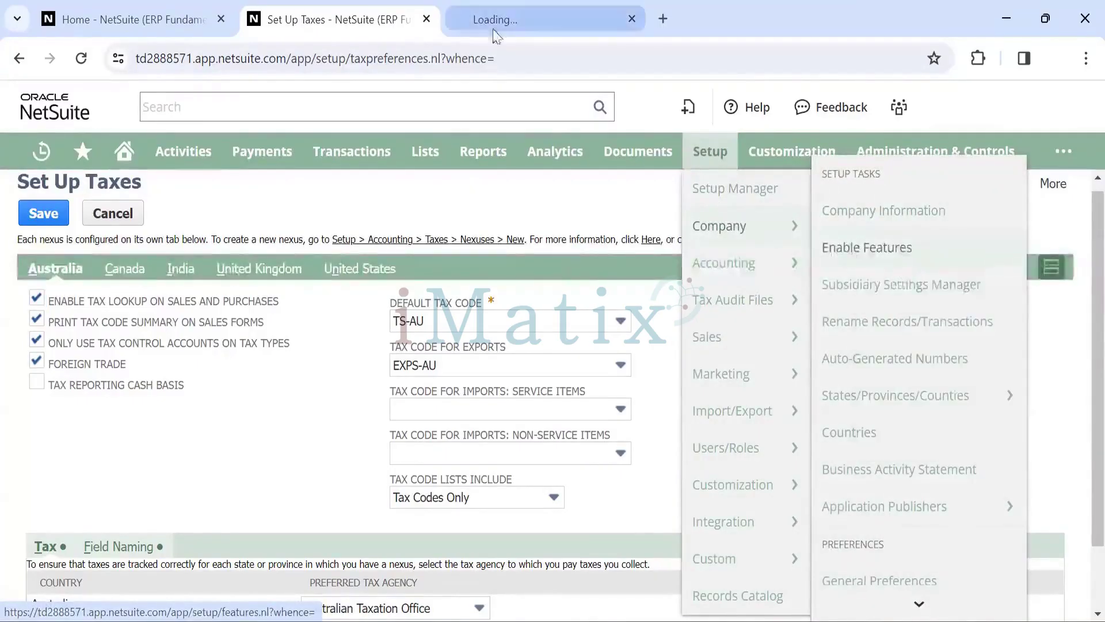
left_click(546, 14)
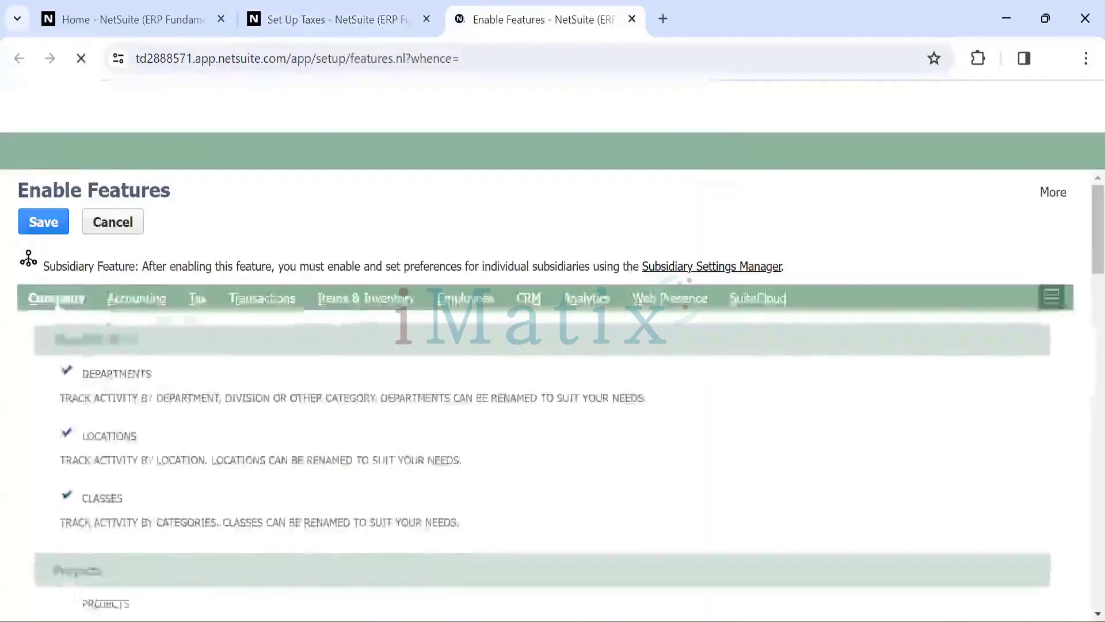
left_click(205, 403)
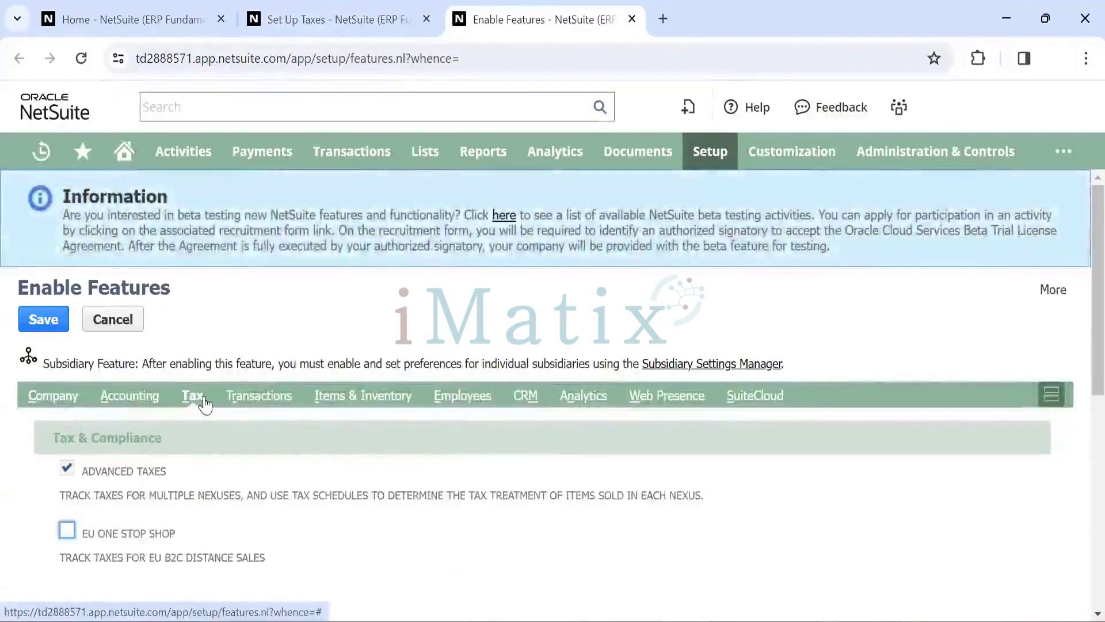
scroll(204, 403, "down", 4)
scroll(138, 304, "up", 1)
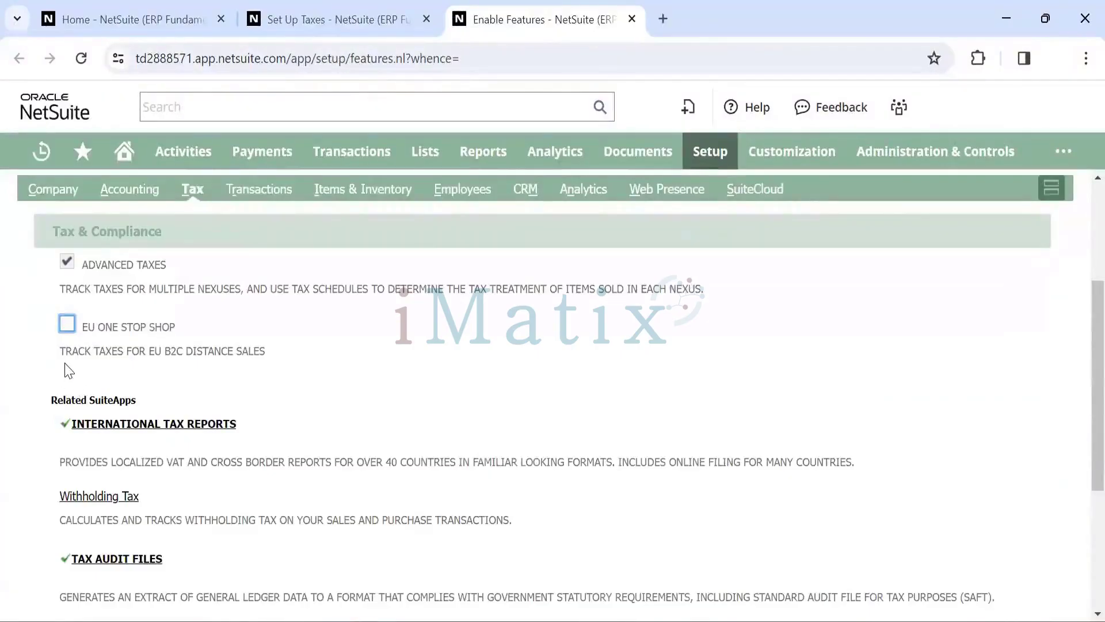
Return to the Set Up Taxes page, and cancel reloading the unsaved customer form in the original browser window
left_click(183, 376)
triple_click(14, 375)
left_click(67, 375)
left_click(317, 11)
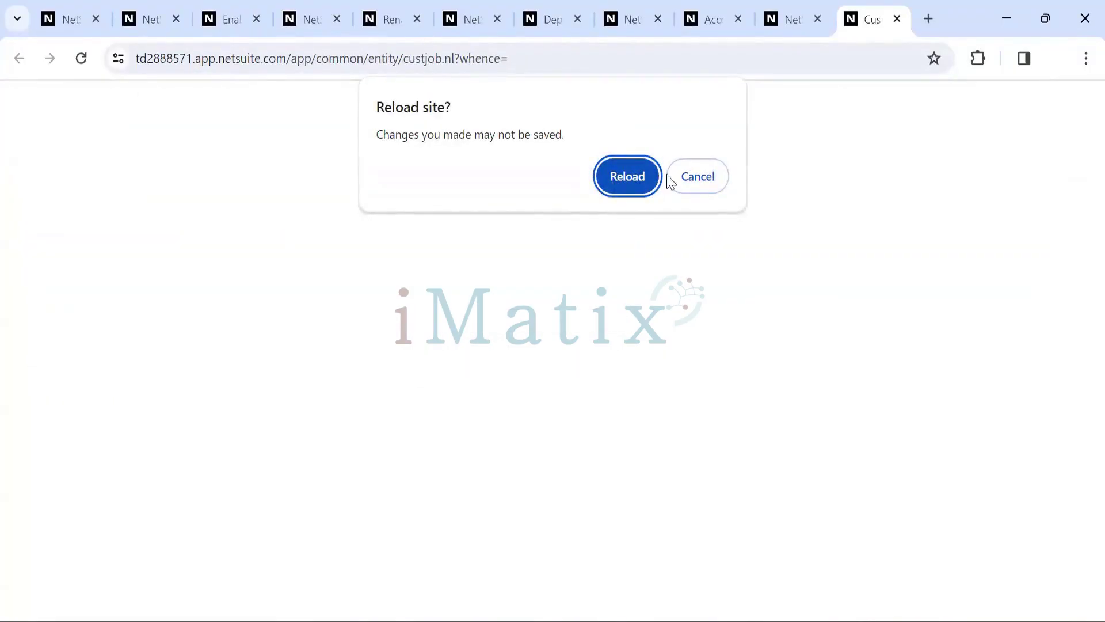
left_click(682, 182)
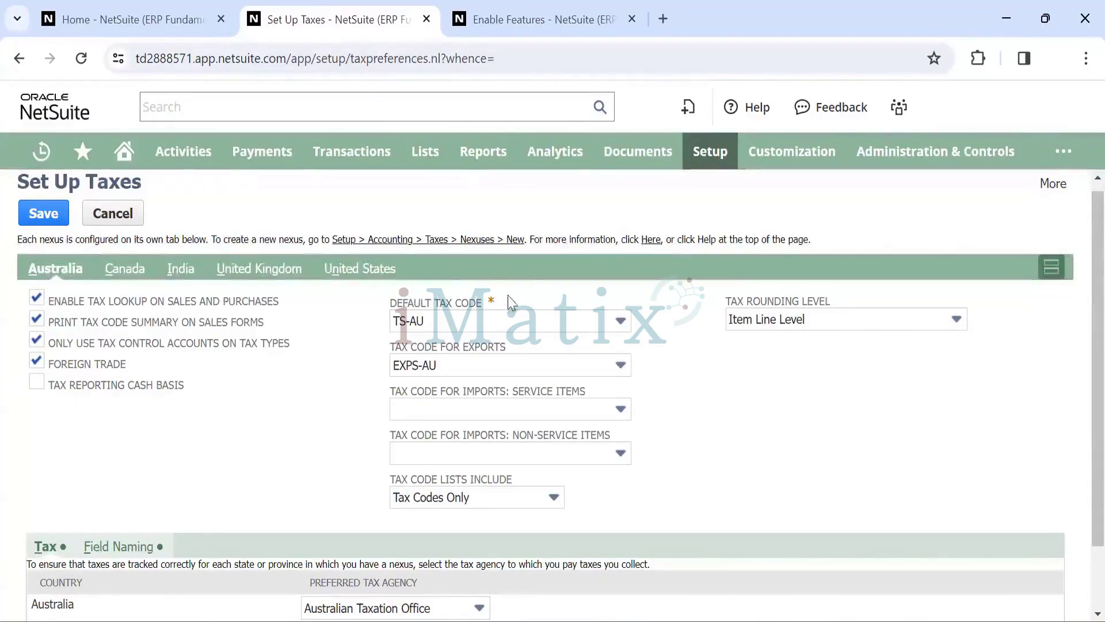
mouse_move(710, 151)
mouse_move(742, 262)
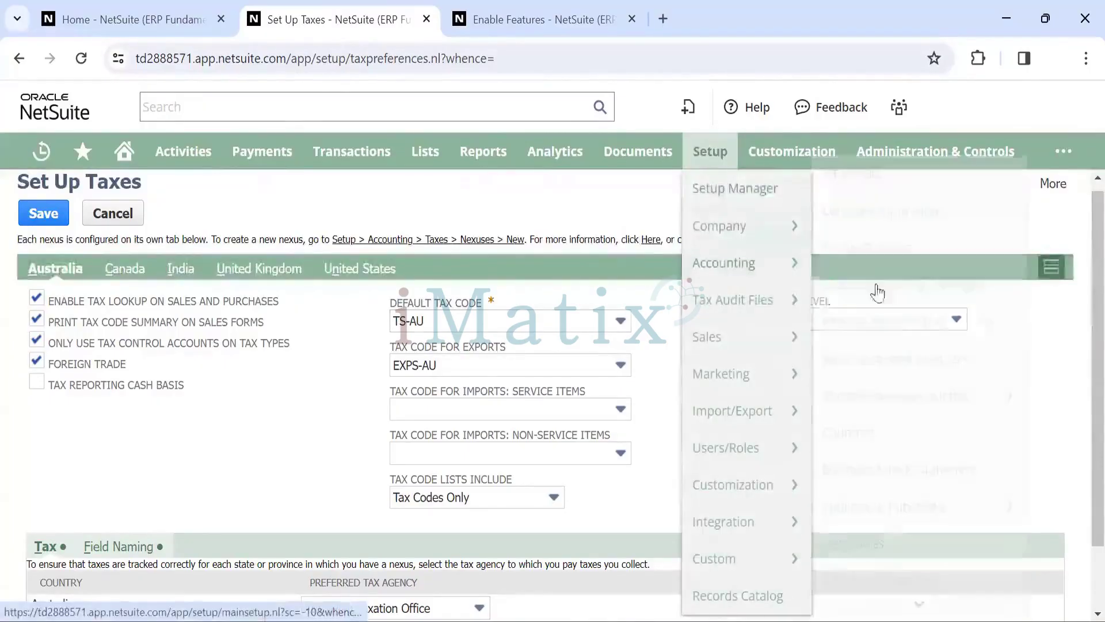
scroll(907, 421, "down", 10)
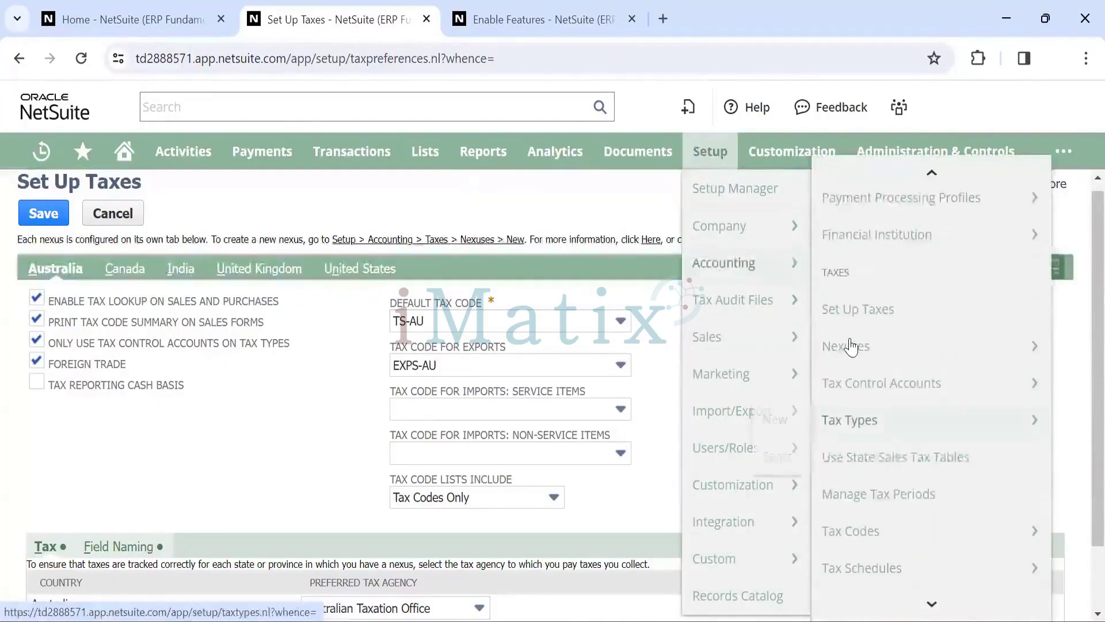
mouse_move(862, 351)
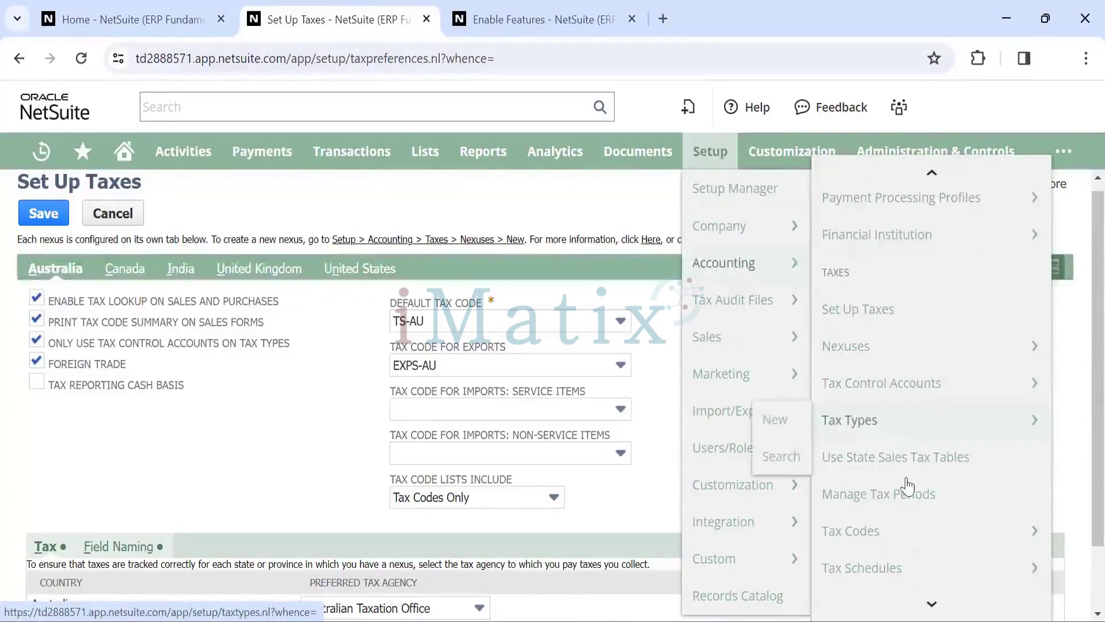
scroll(927, 501, "down", 2)
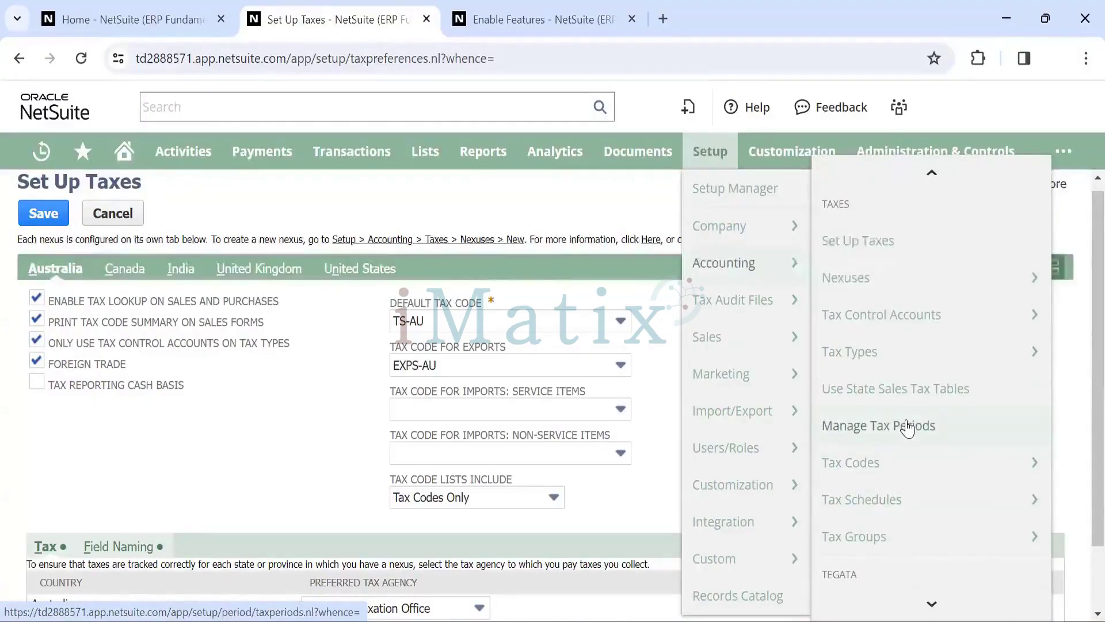
scroll(908, 428, "down", 1)
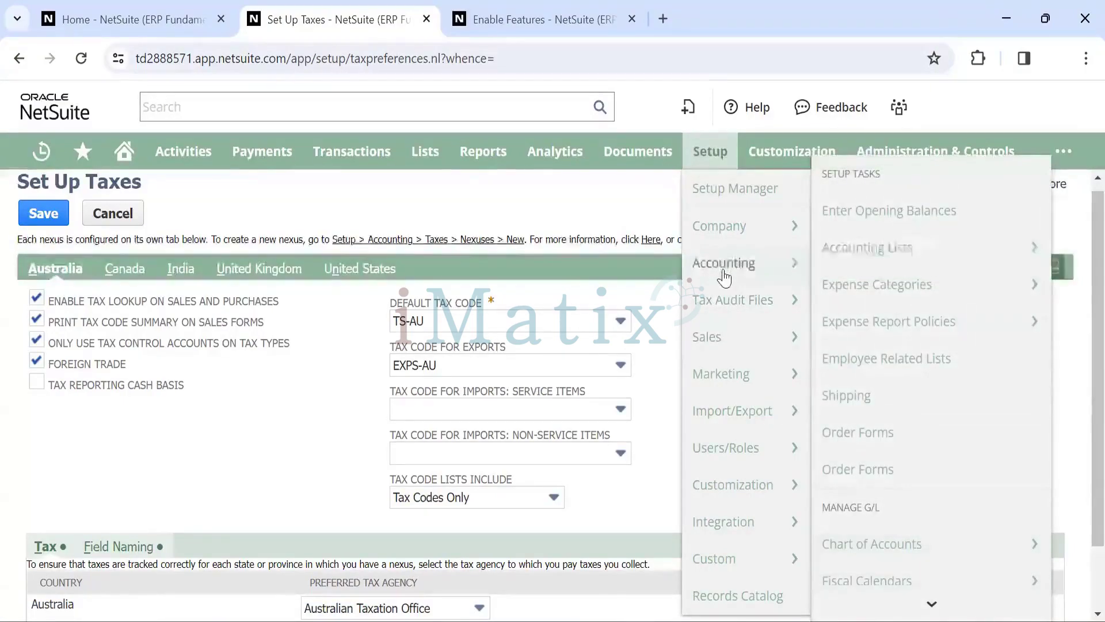
Open the Manage Roles list from the user and role setup in a new browser tab and switch to it
mouse_move(721, 343)
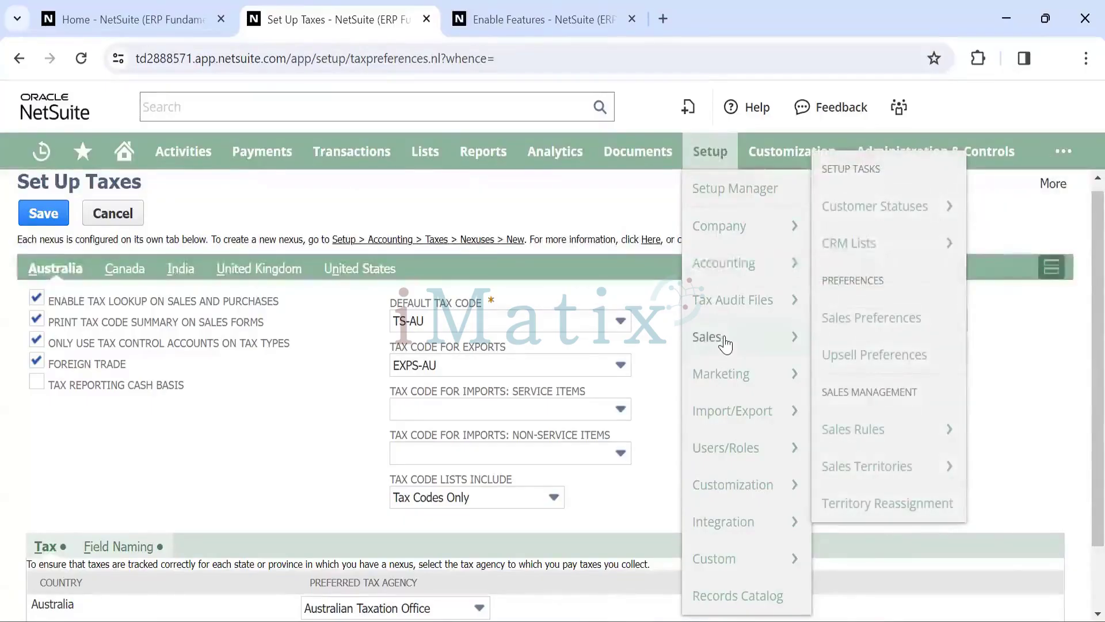
mouse_move(752, 412)
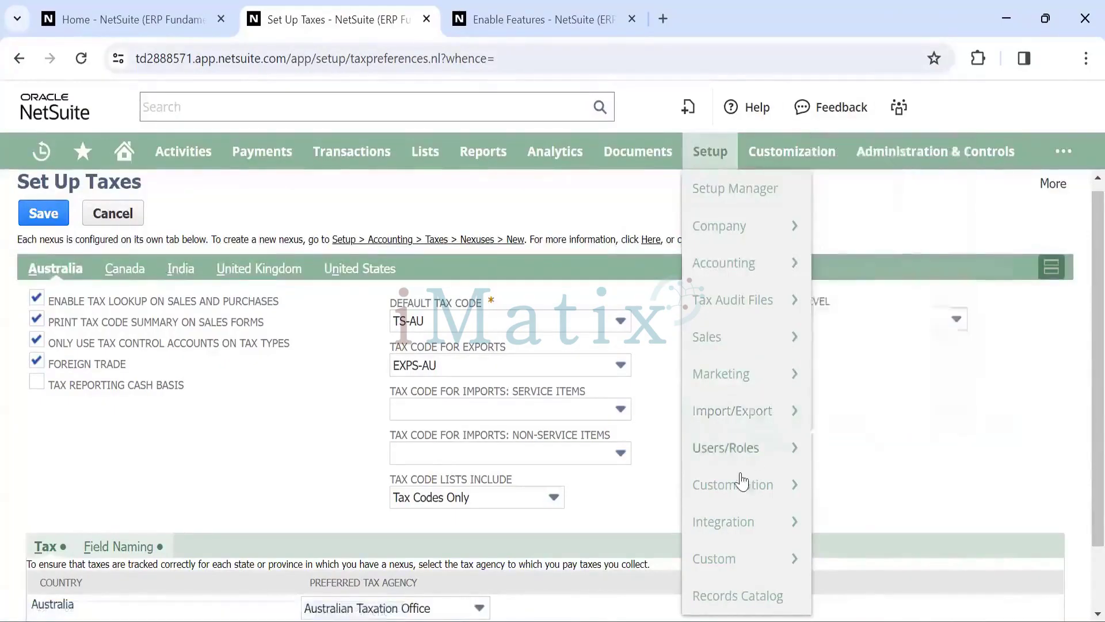
mouse_move(735, 464)
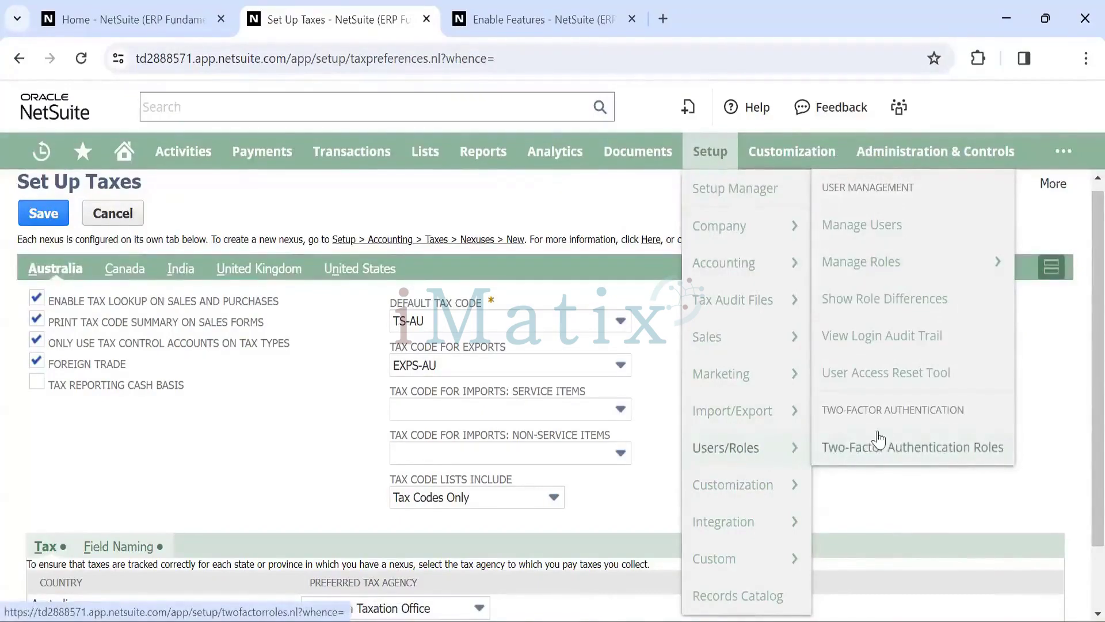
mouse_move(861, 254)
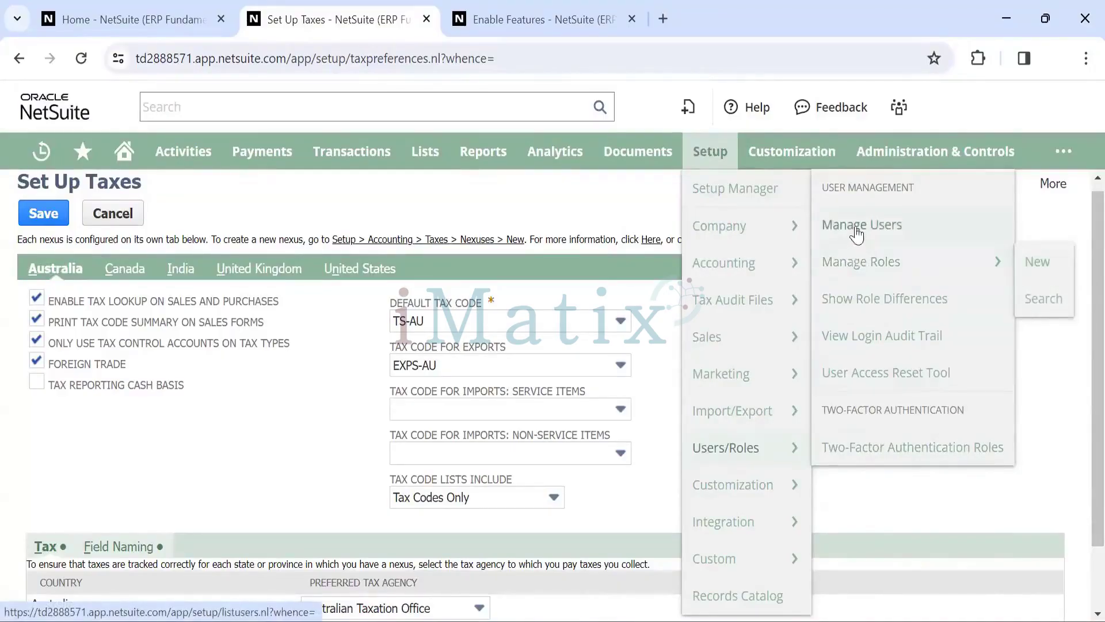
right_click(864, 268)
left_click(894, 282)
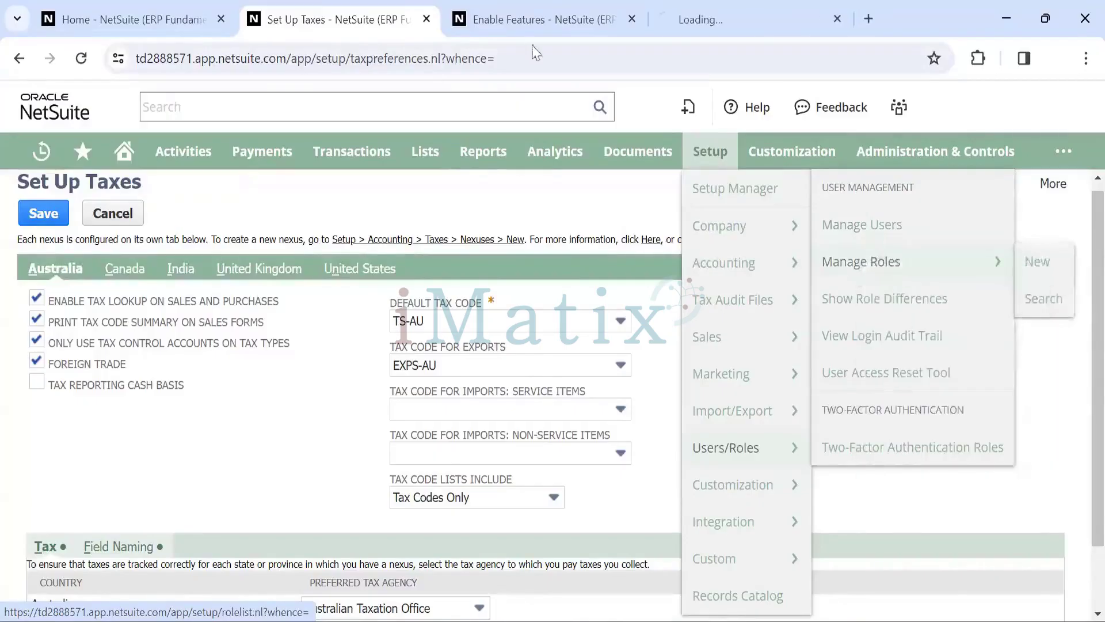
left_click(704, 17)
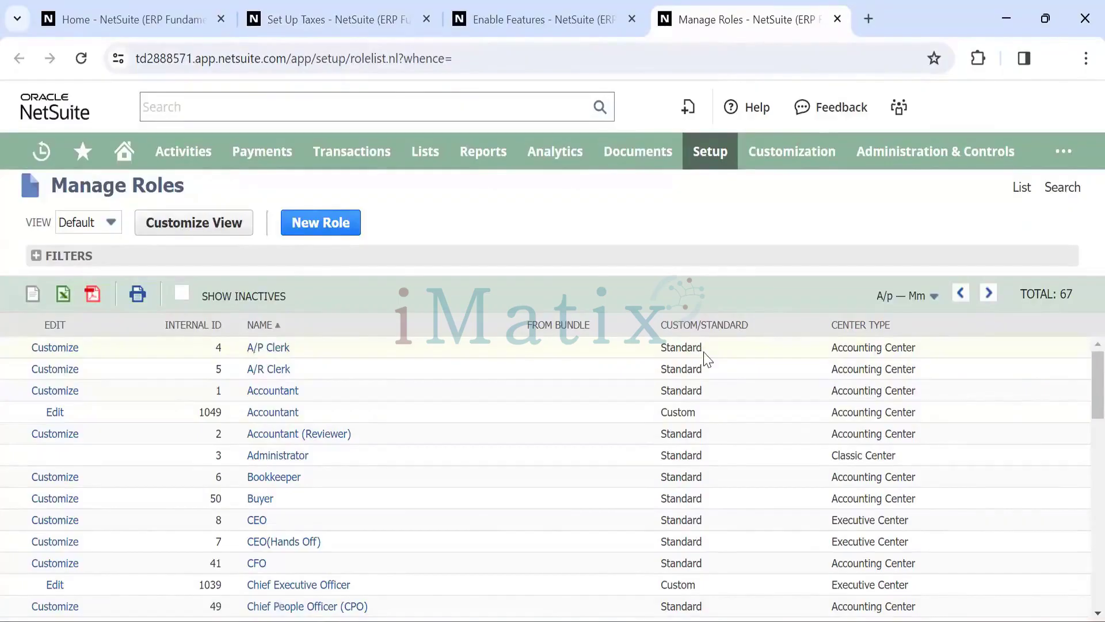
Look through the list of roles, comparing the standard and custom roles and their center types
left_click_drag(697, 352, 669, 355)
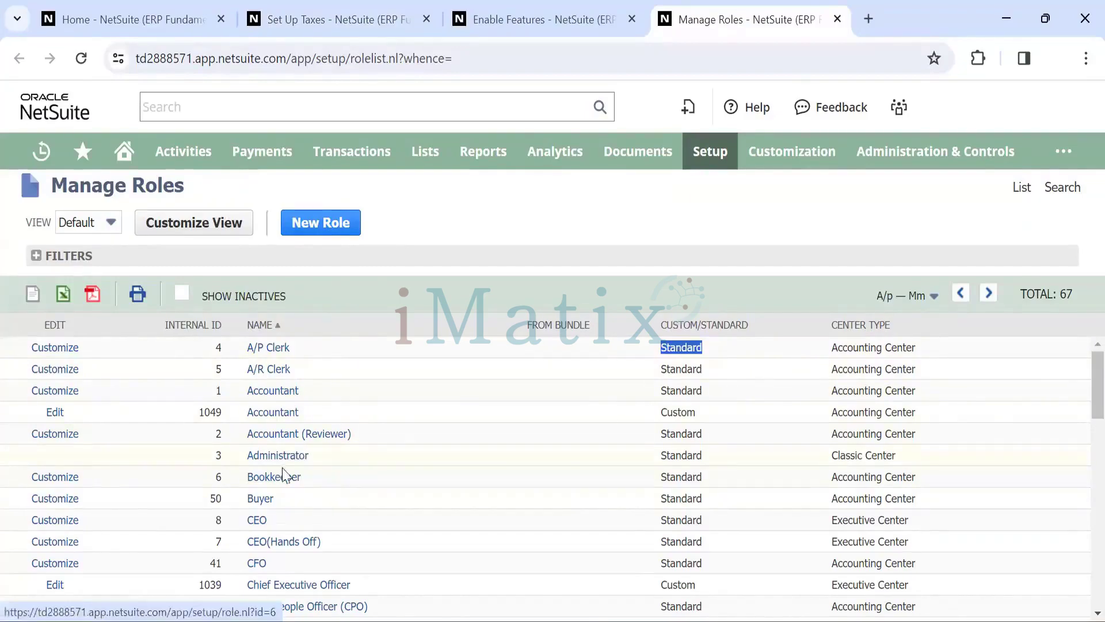
scroll(296, 487, "down", 3)
scroll(293, 477, "down", 15)
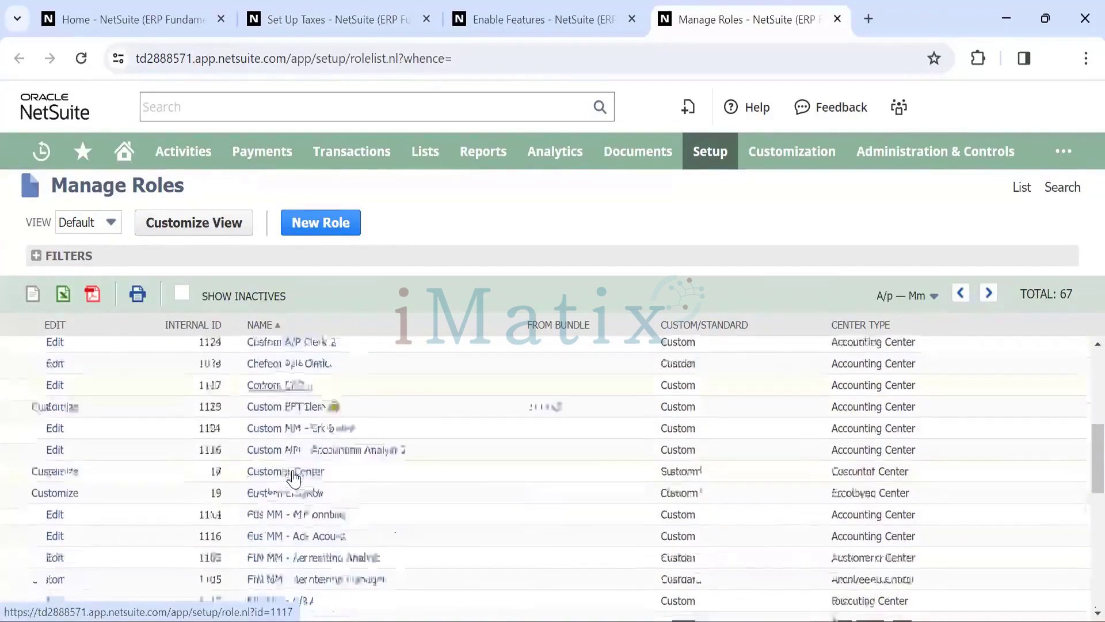
scroll(293, 478, "up", 5)
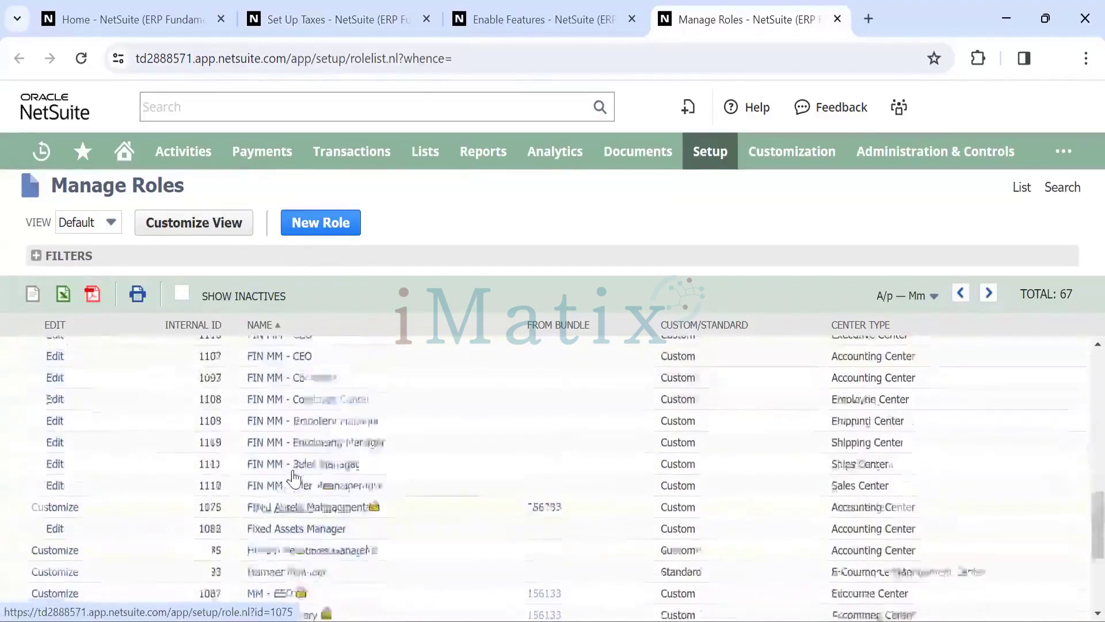
scroll(318, 478, "up", 10)
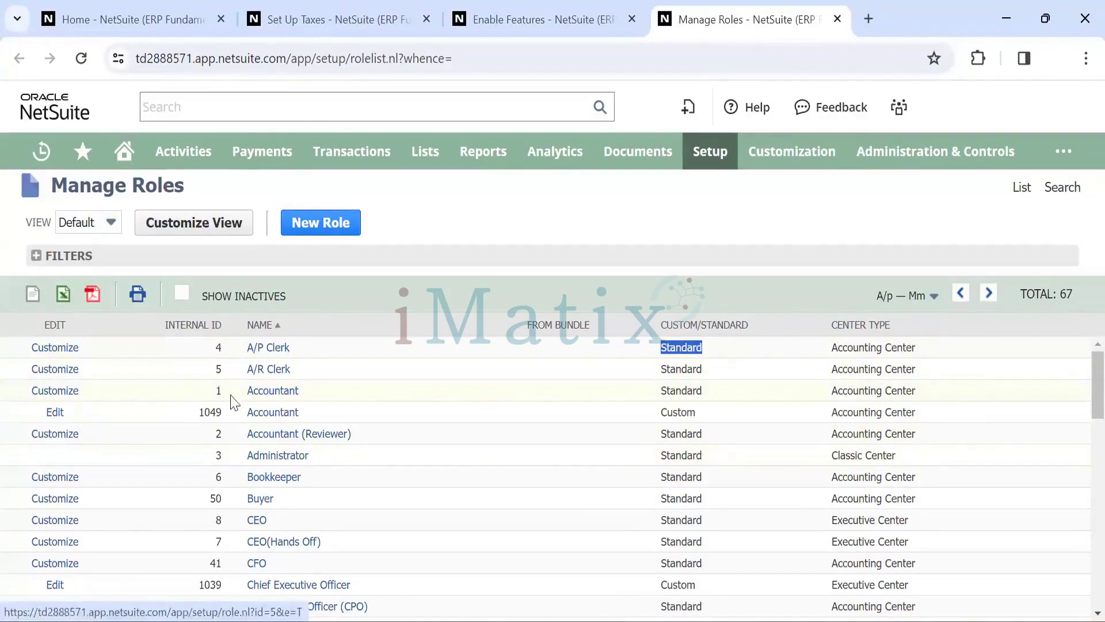
scroll(243, 396, "down", 2)
scroll(244, 397, "up", 2)
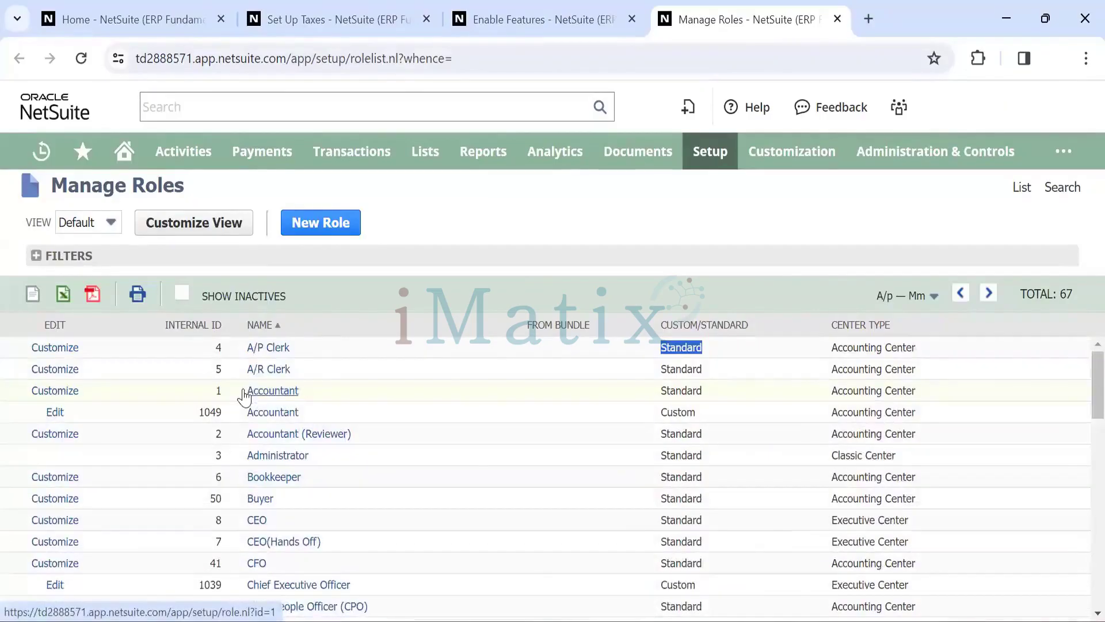
Open a blank new role form and examine its Transactions, Reports, Lists, Setup and Custom Record permission sections
left_click(305, 224)
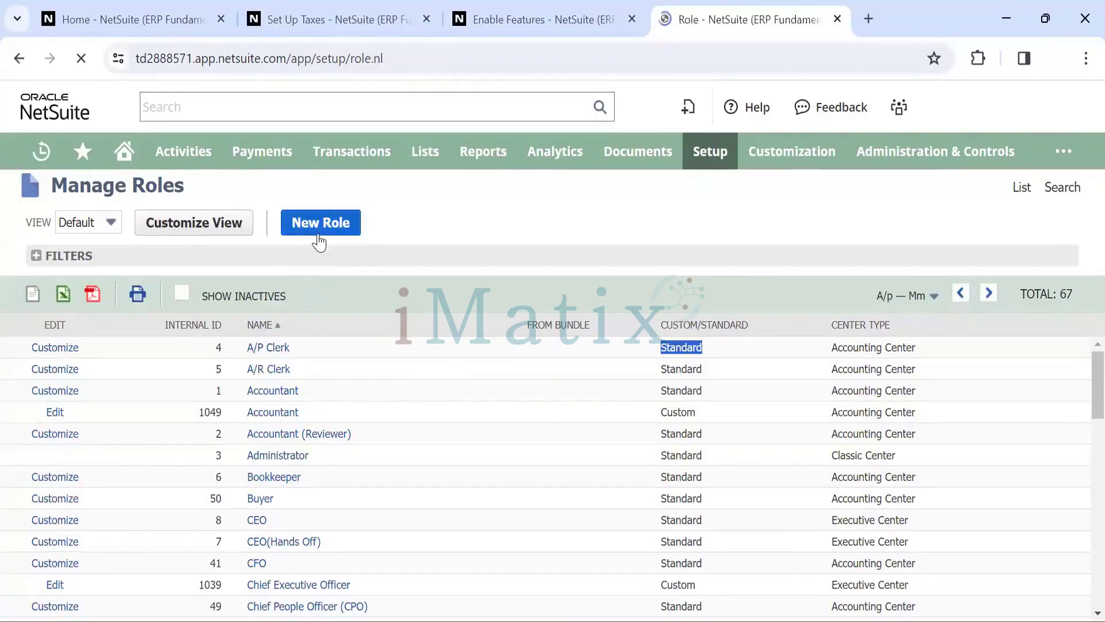
scroll(165, 339, "down", 5)
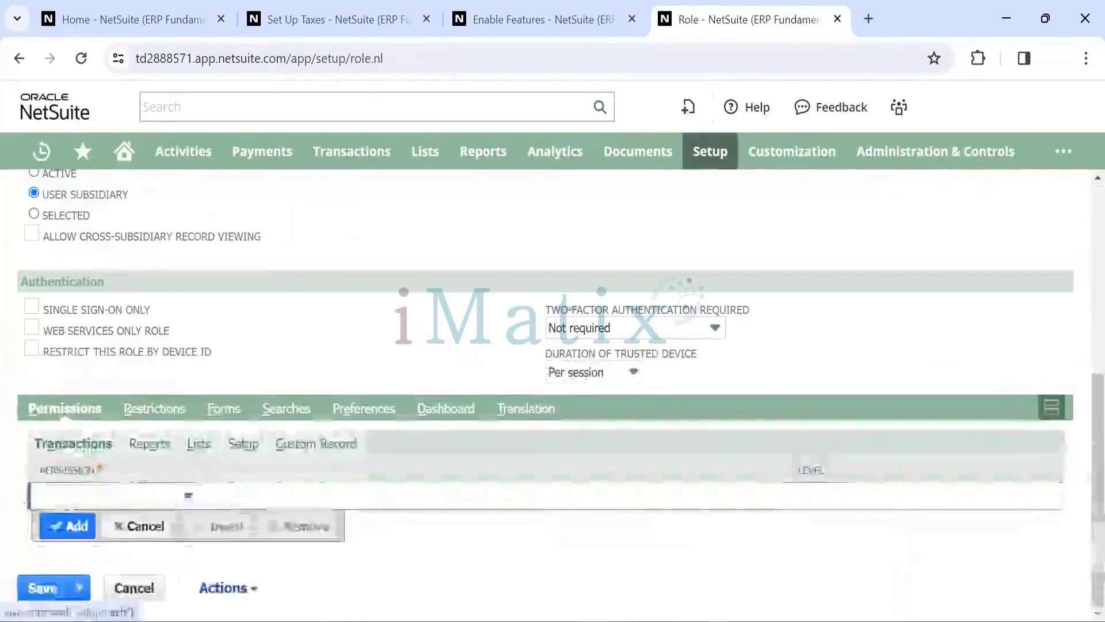
left_click(181, 496)
left_click(182, 496)
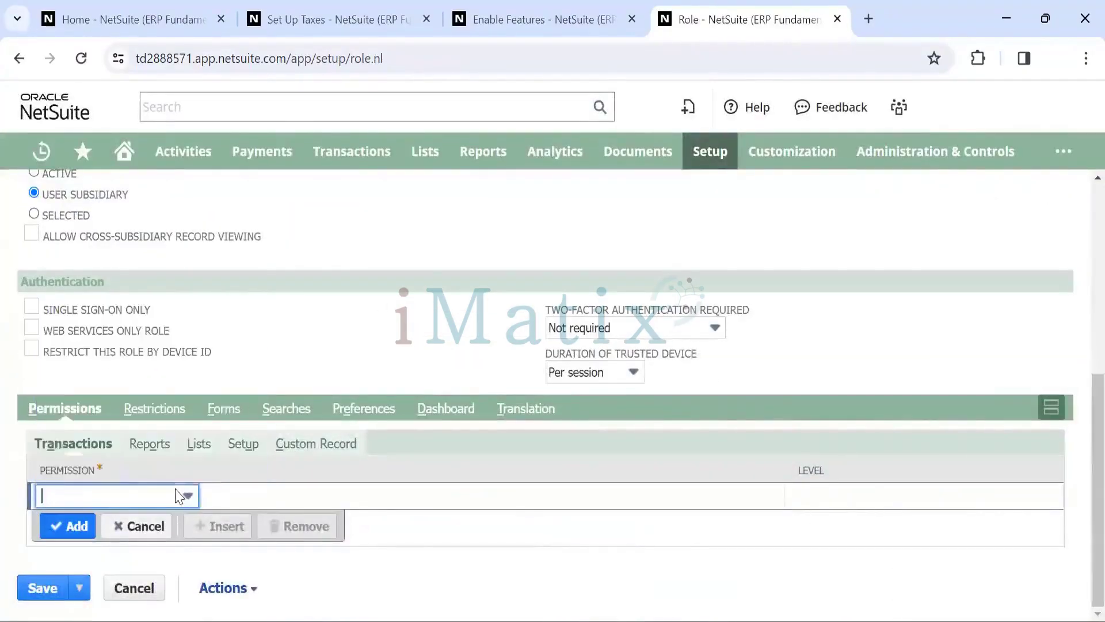
left_click(156, 448)
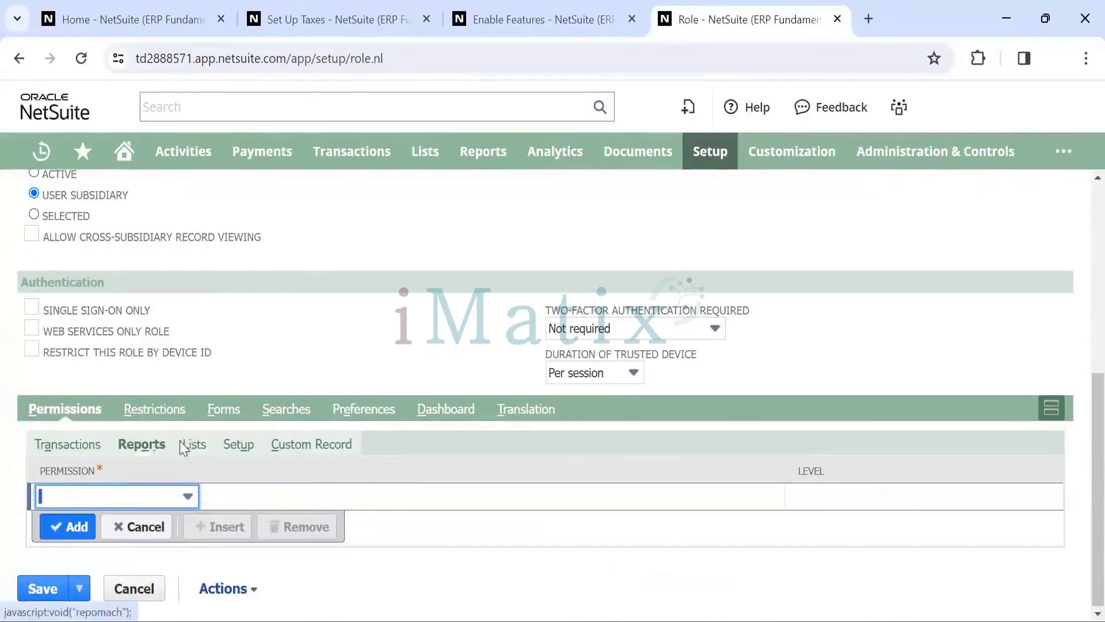
left_click(70, 448)
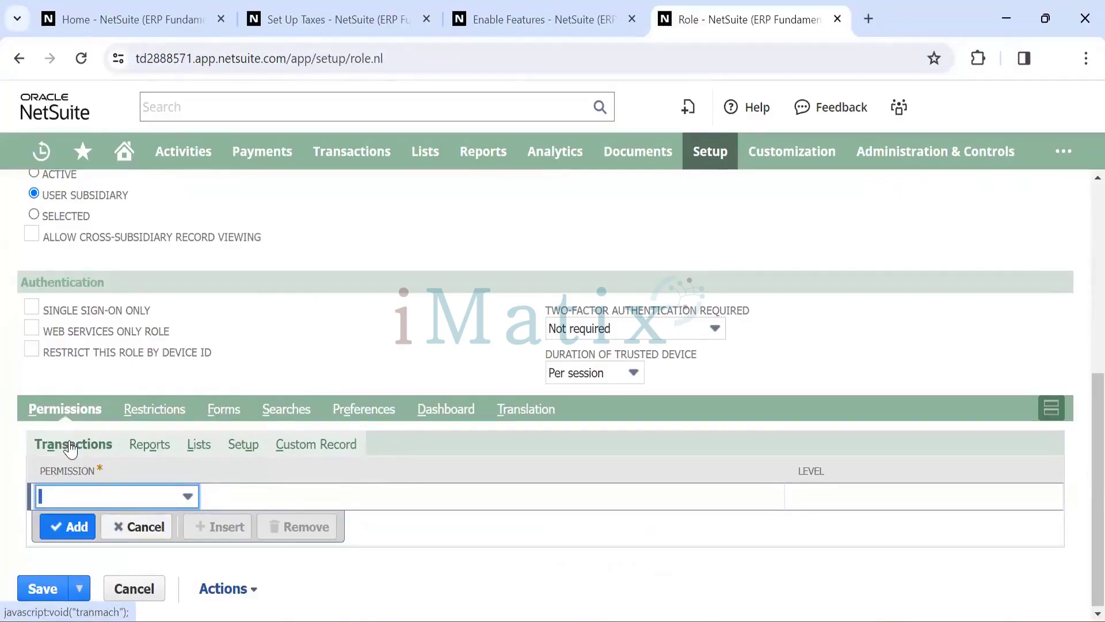
left_click(153, 446)
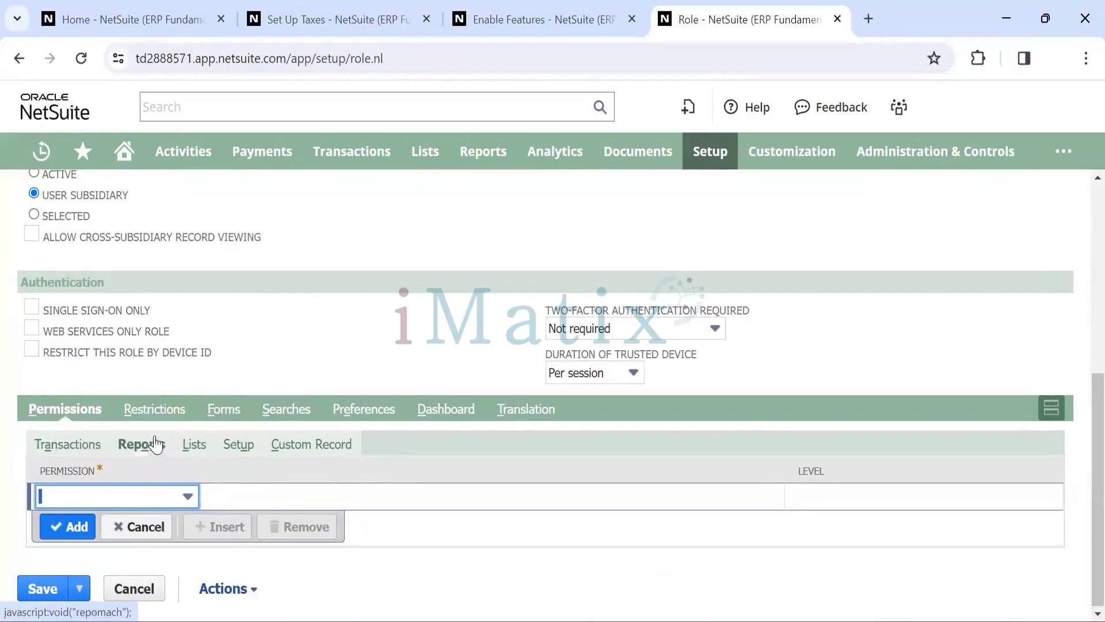
left_click(192, 449)
left_click(236, 451)
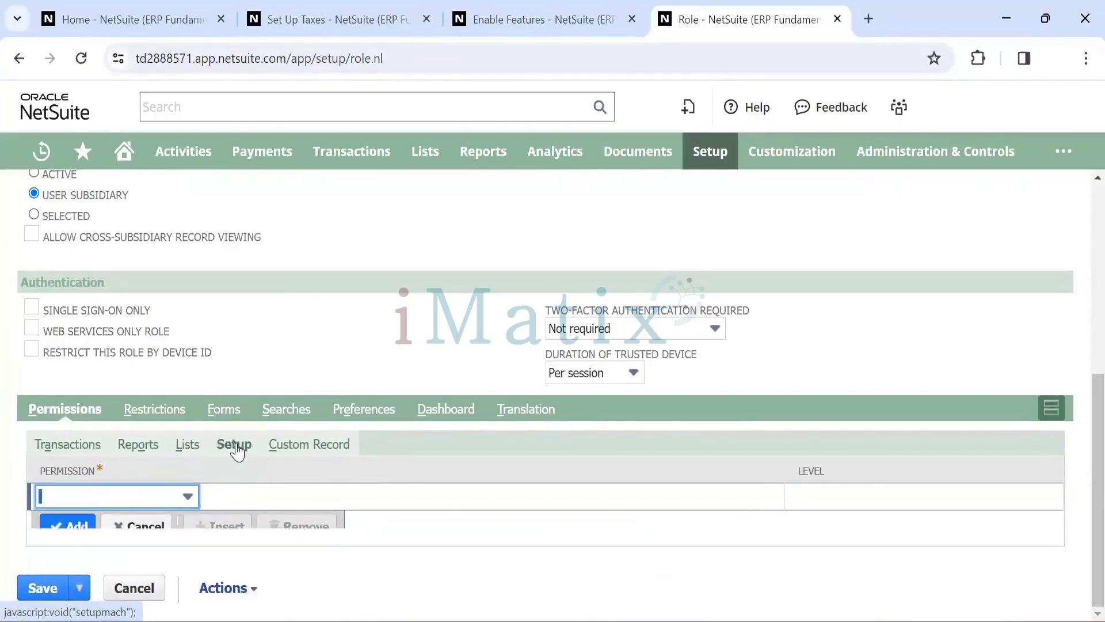
left_click(309, 452)
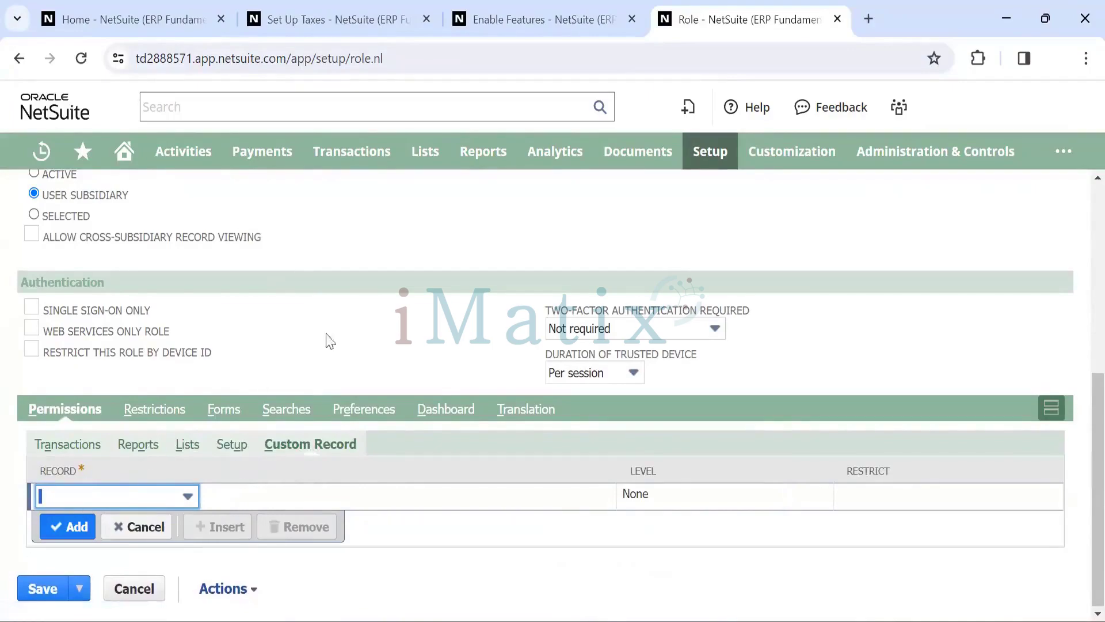
Leave the new role form without saving, return to the roles list and look through it
scroll(289, 264, "up", 6)
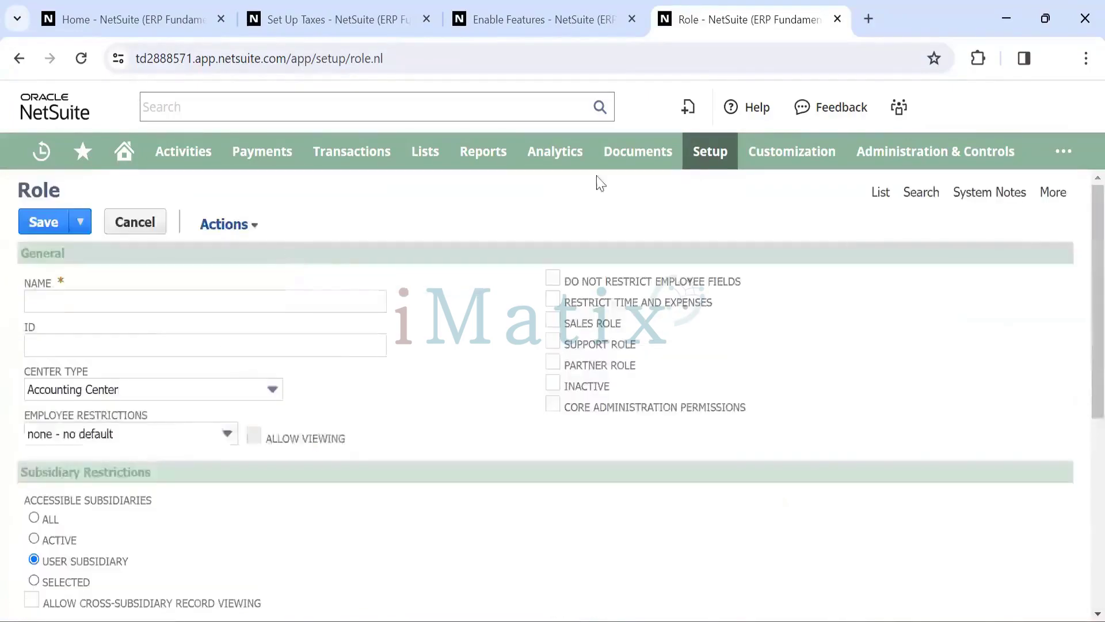
left_click(875, 193)
left_click(625, 173)
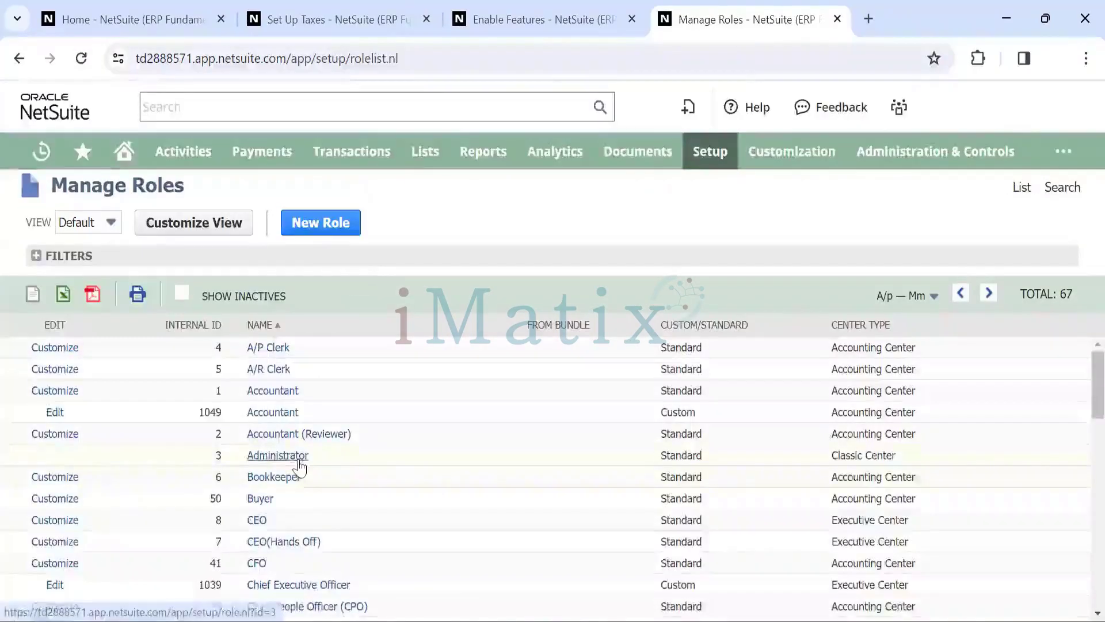
scroll(230, 458, "down", 7)
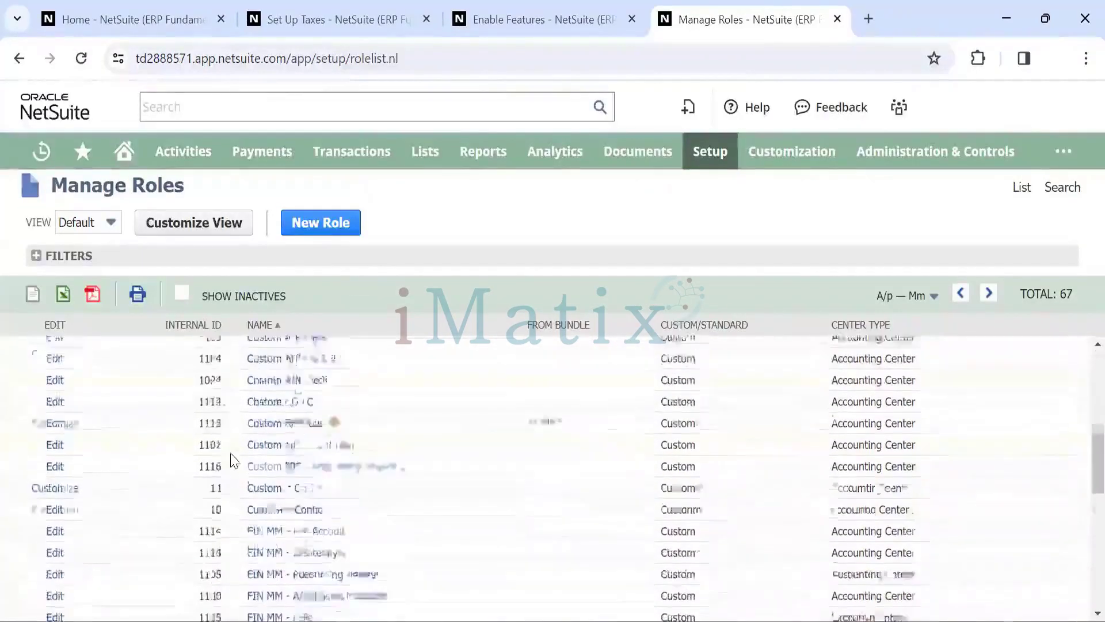
scroll(232, 461, "up", 10)
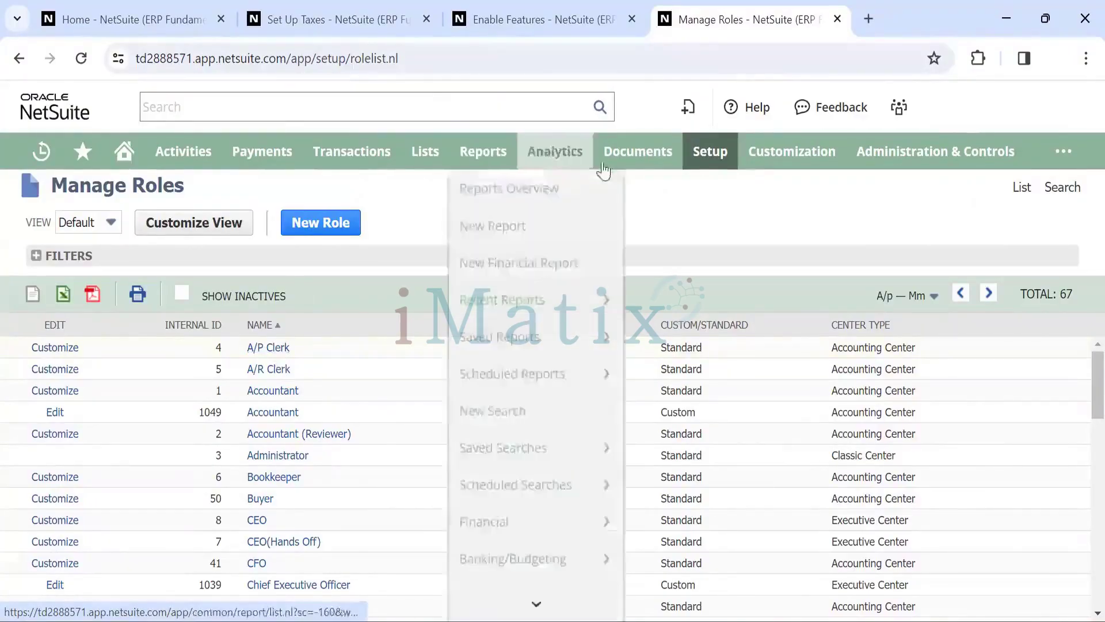
mouse_move(723, 171)
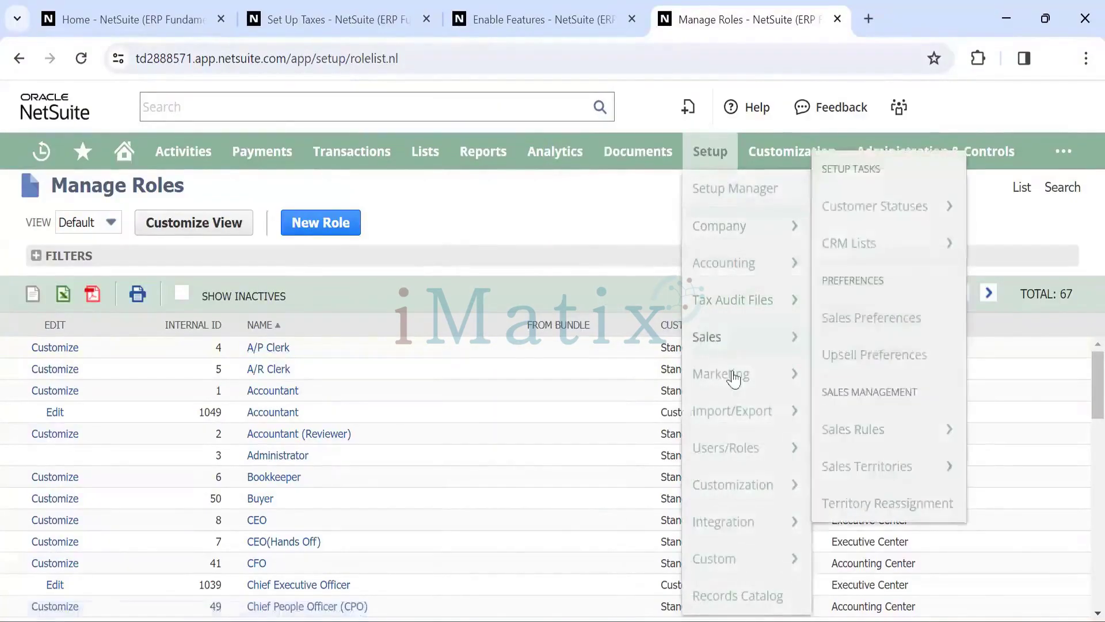
mouse_move(741, 447)
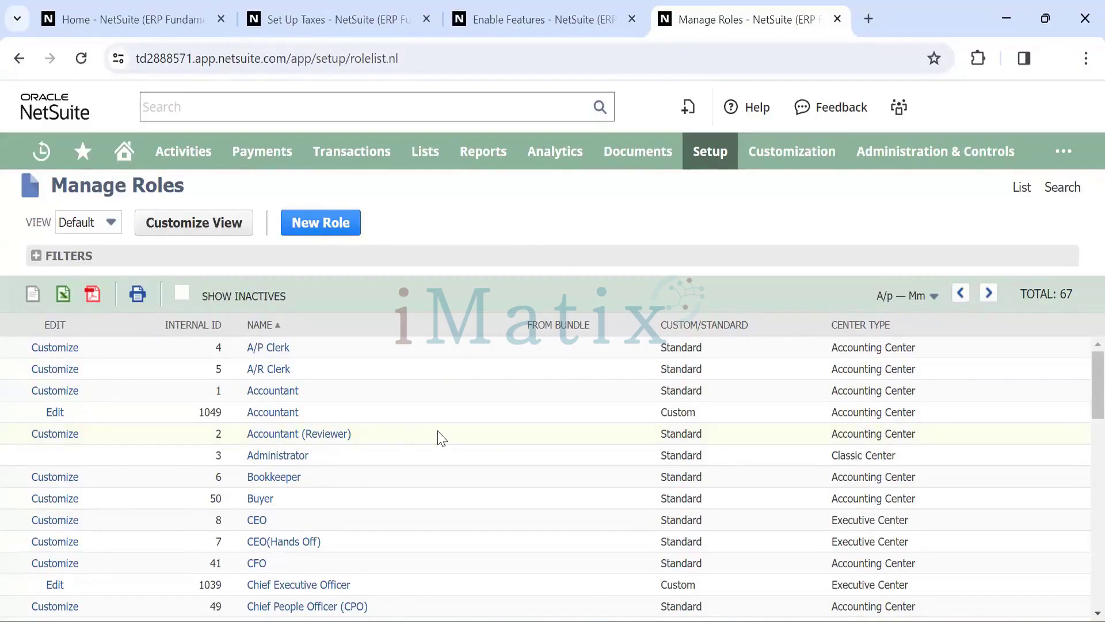
scroll(441, 439, "down", 3)
scroll(442, 438, "up", 3)
scroll(451, 442, "down", 3)
scroll(451, 442, "up", 3)
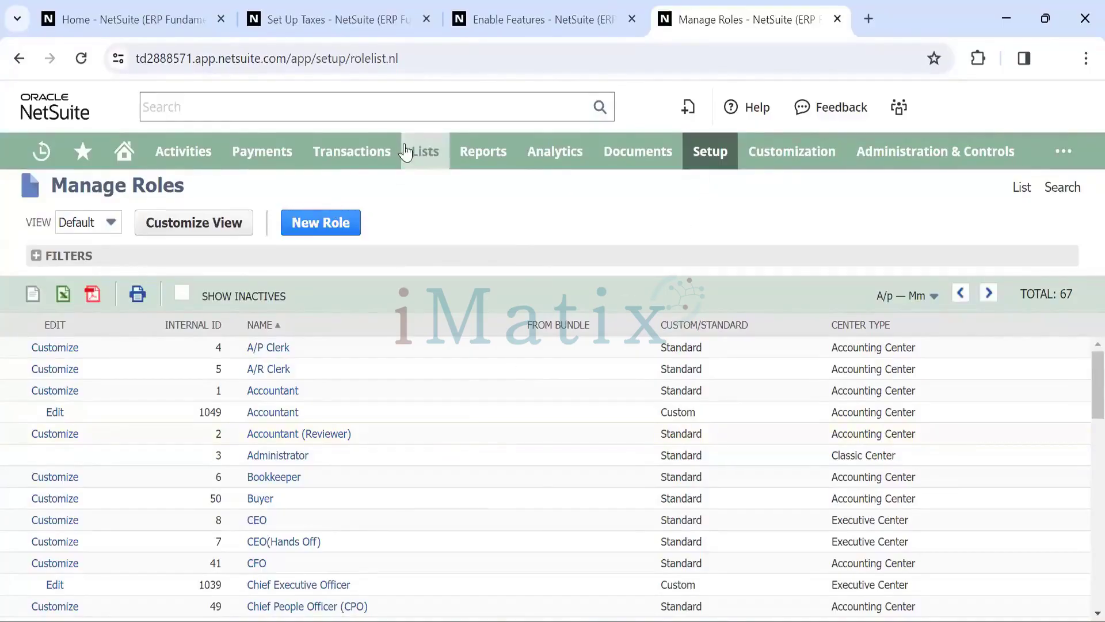
Open the Employees list in place of the roles list and look over its records
mouse_move(412, 154)
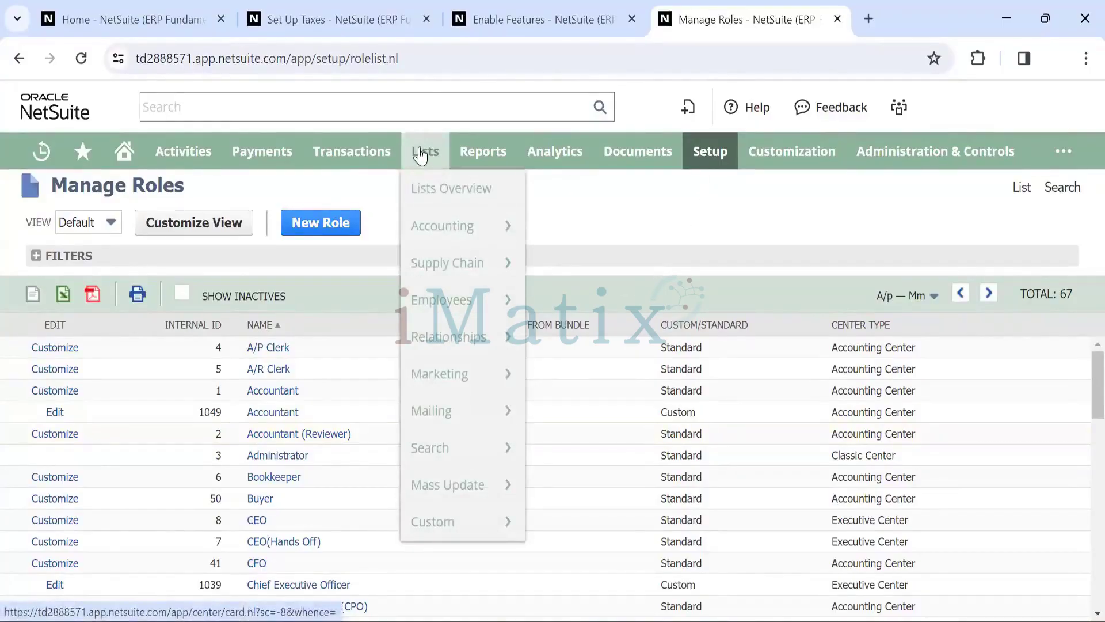
mouse_move(451, 299)
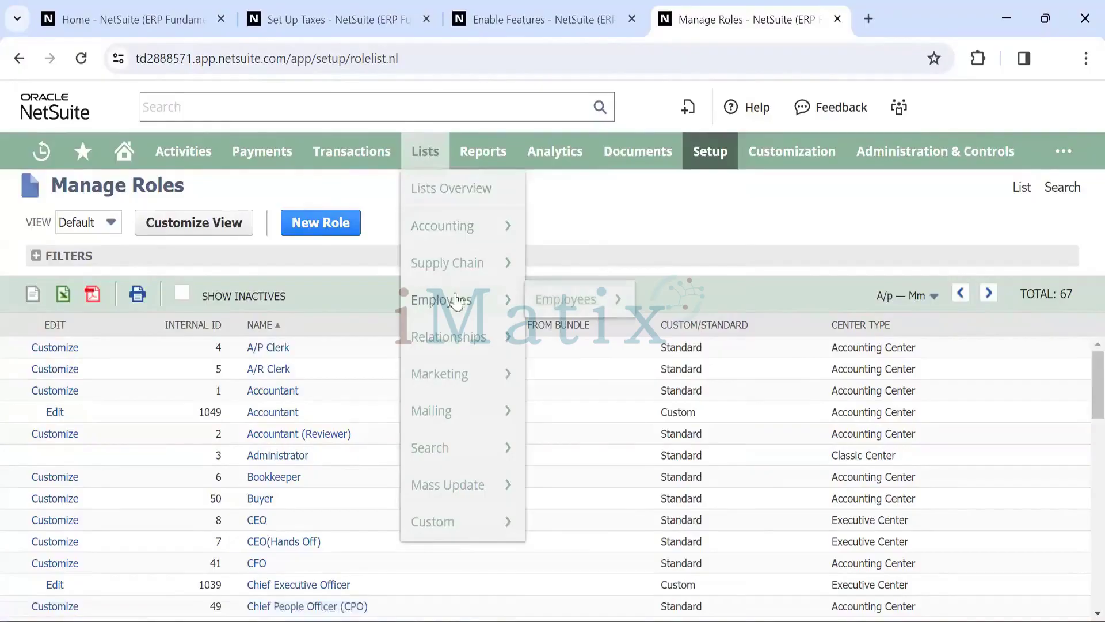
left_click(563, 304)
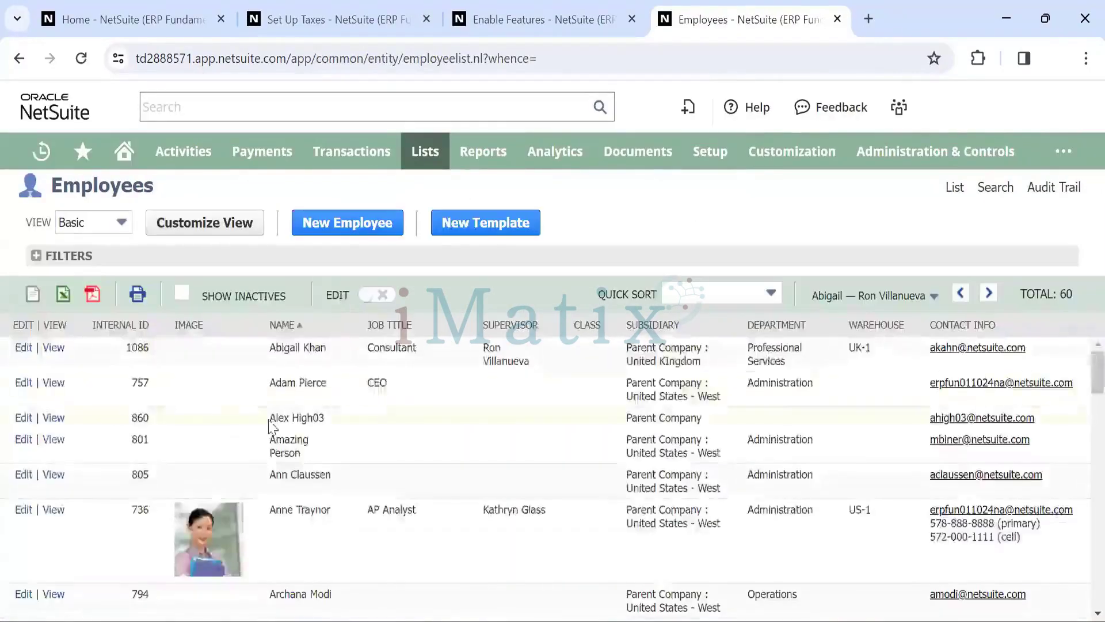
scroll(270, 425, "down", 1)
scroll(270, 405, "up", 1)
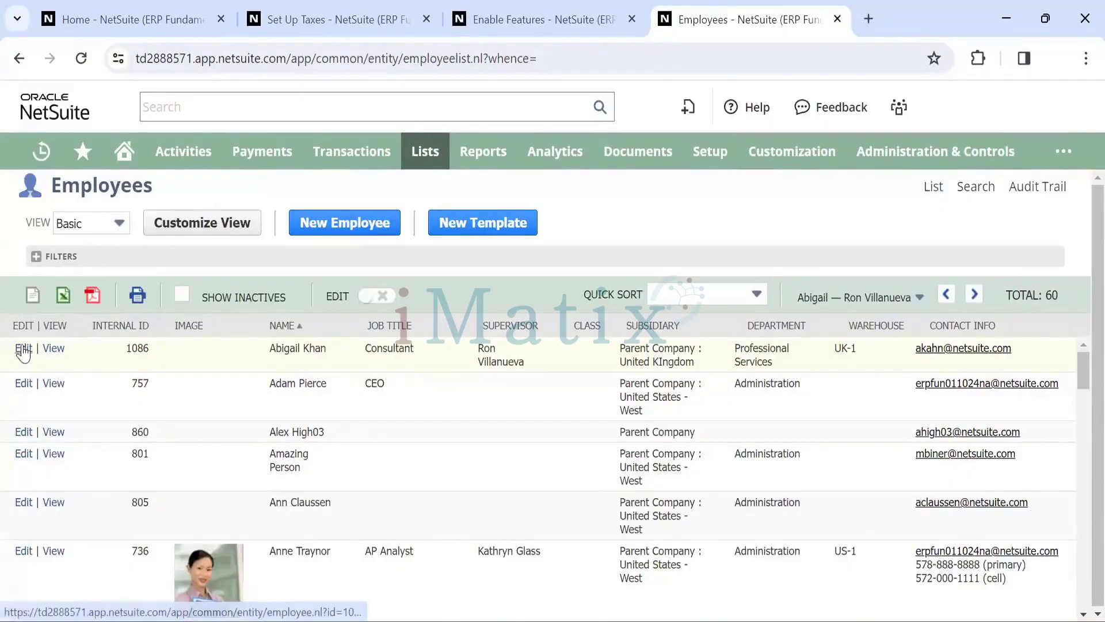
Open the first employee in the list for editing and look through the primary, contact and classification details
left_click(23, 348)
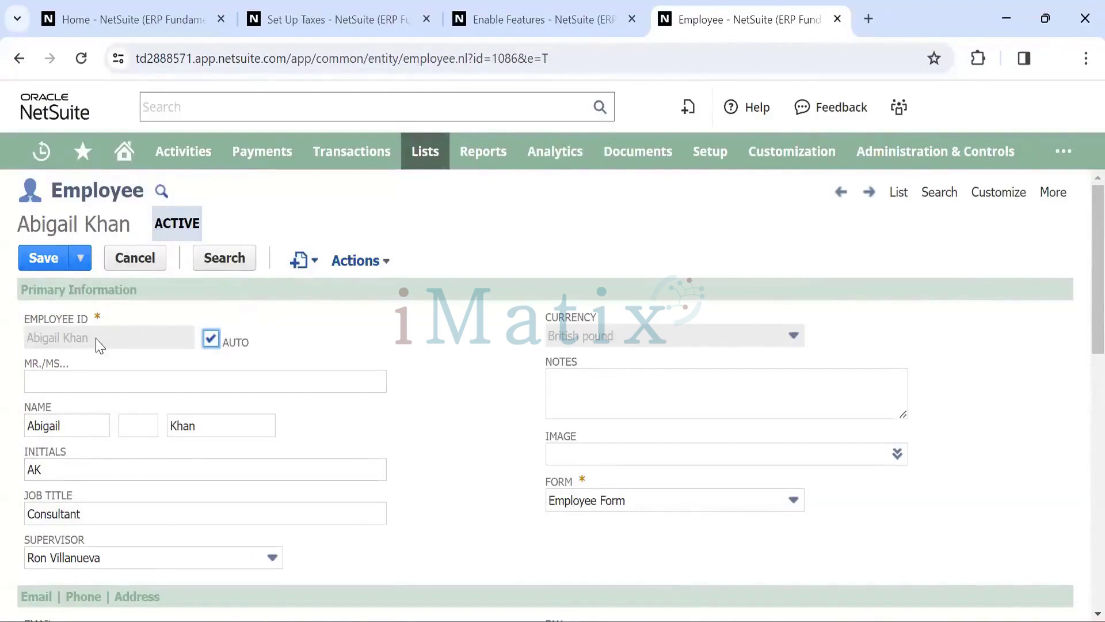
scroll(177, 459, "down", 6)
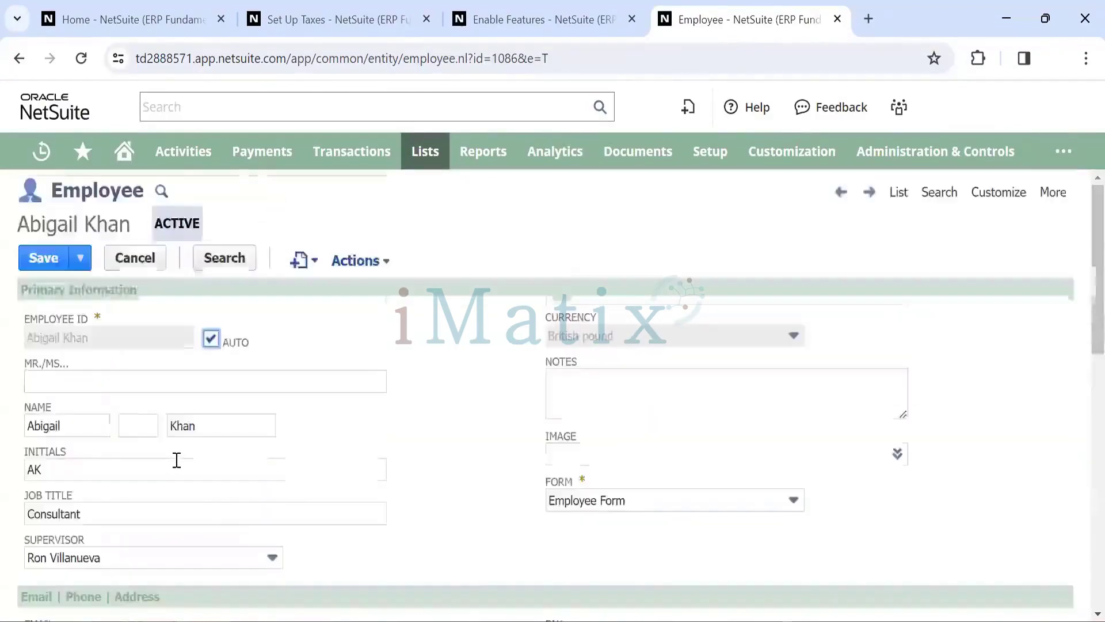
scroll(177, 459, "down", 2)
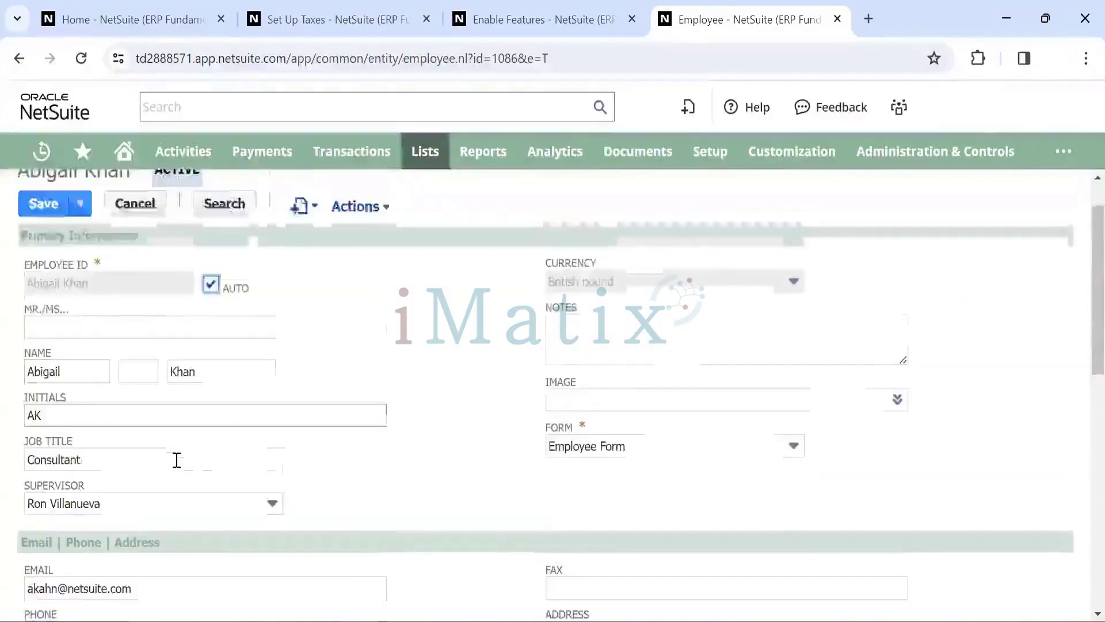
scroll(175, 458, "down", 1)
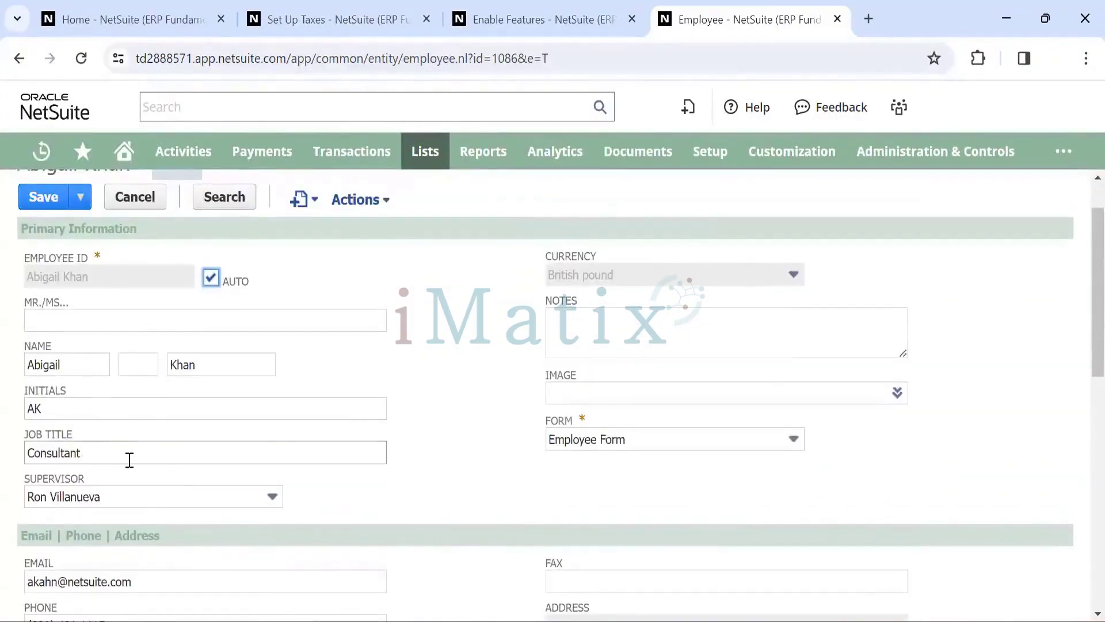
scroll(202, 485, "down", 6)
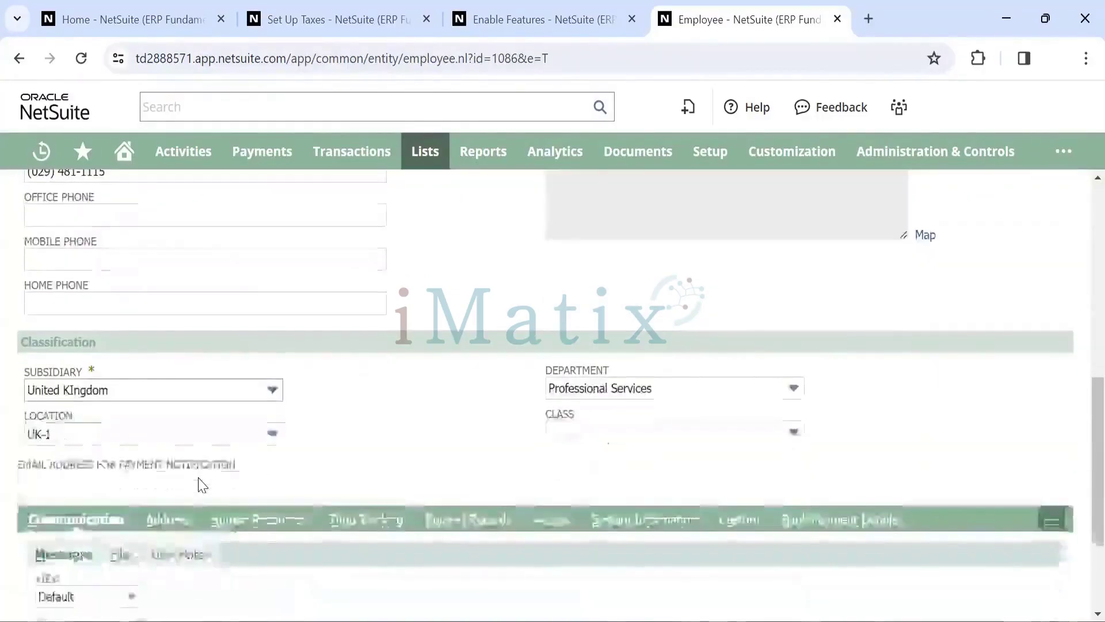
scroll(196, 477, "down", 2)
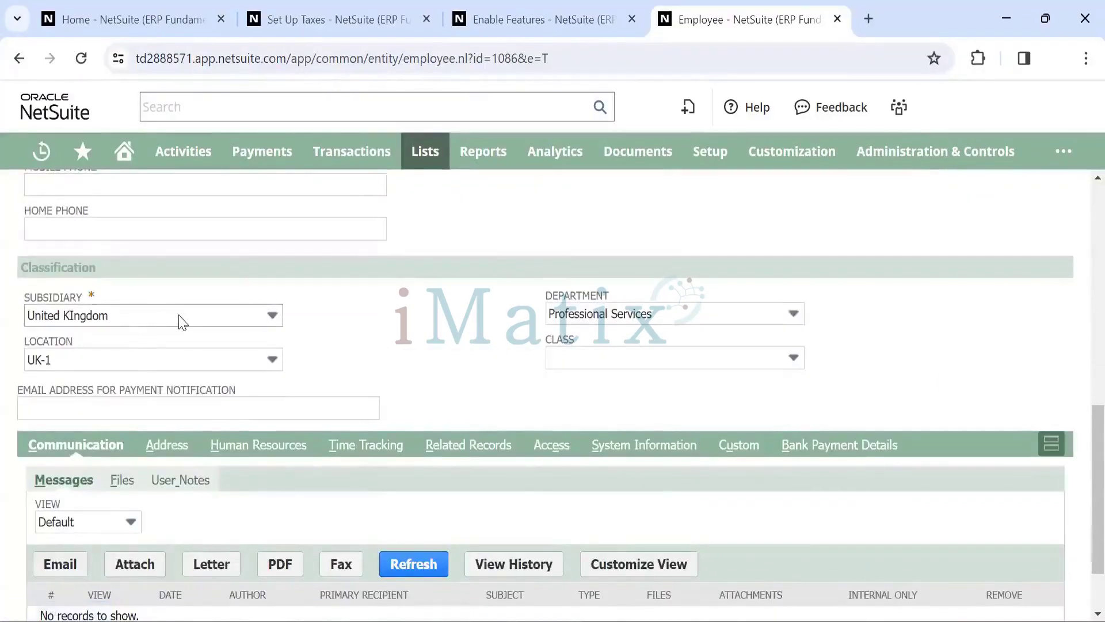
scroll(207, 467, "down", 2)
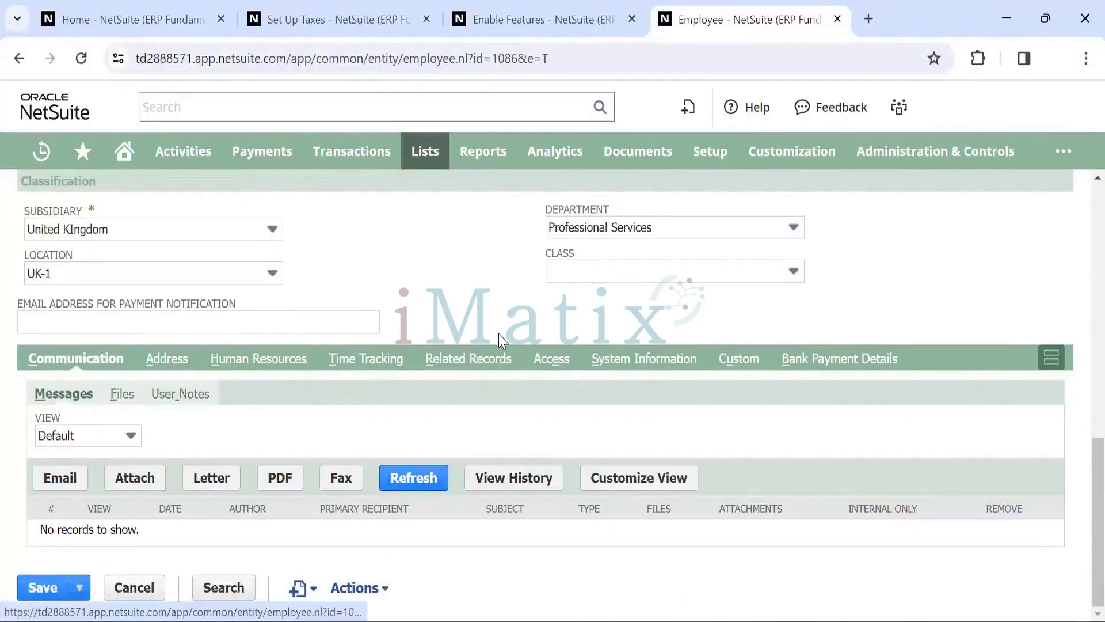
Show the employee's Access settings and examine the selectable roles and the option to manually assign or change a password
left_click(551, 363)
scroll(168, 503, "down", 3)
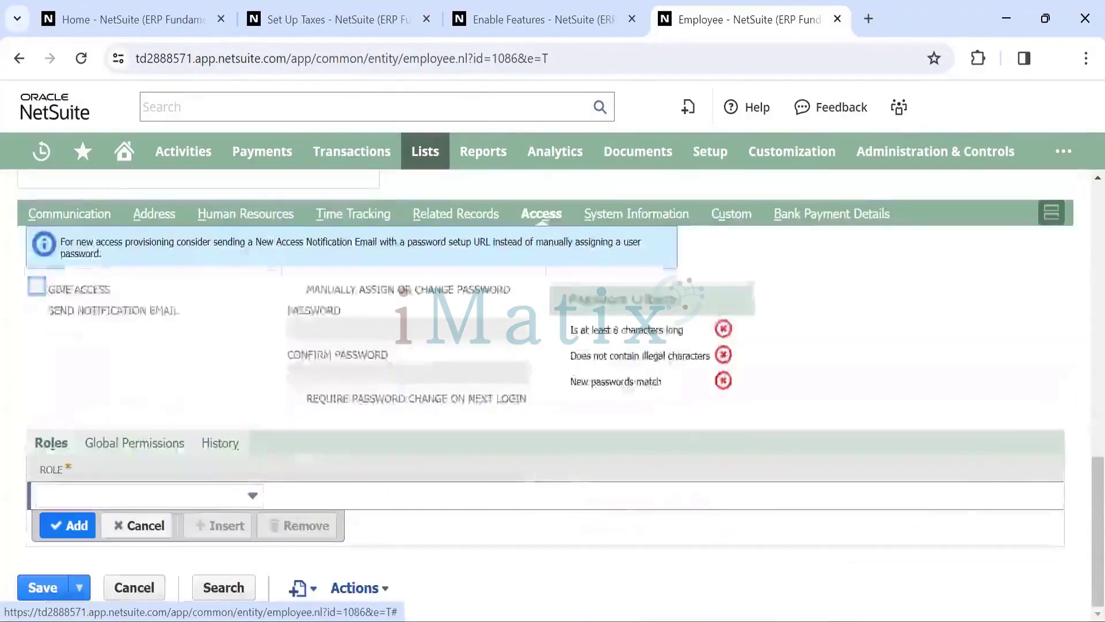
left_click(173, 500)
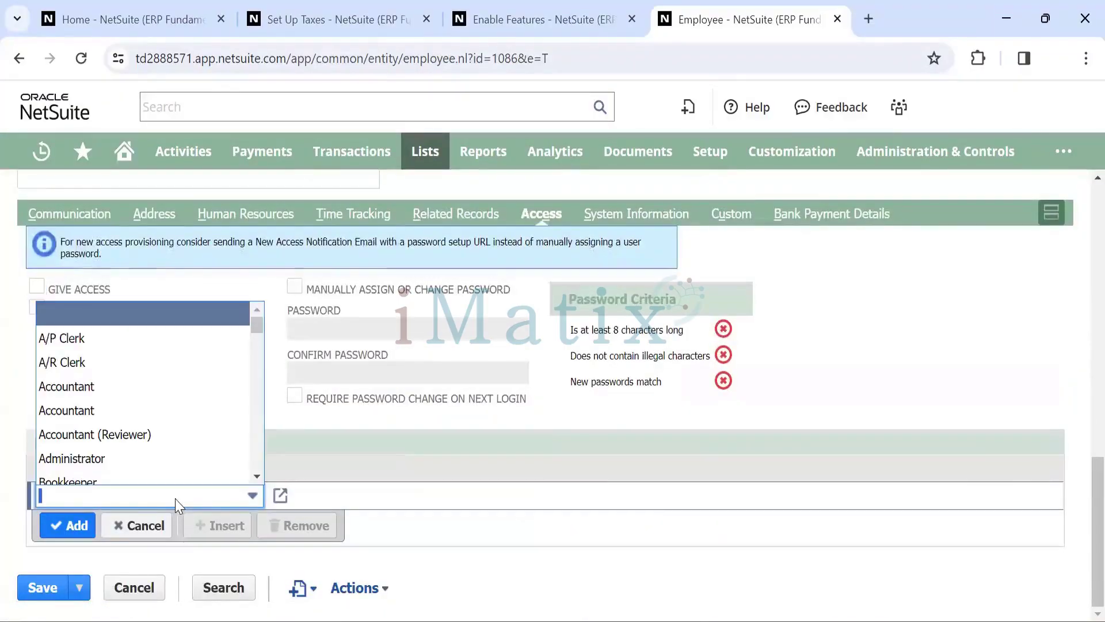
scroll(126, 380, "down", 1)
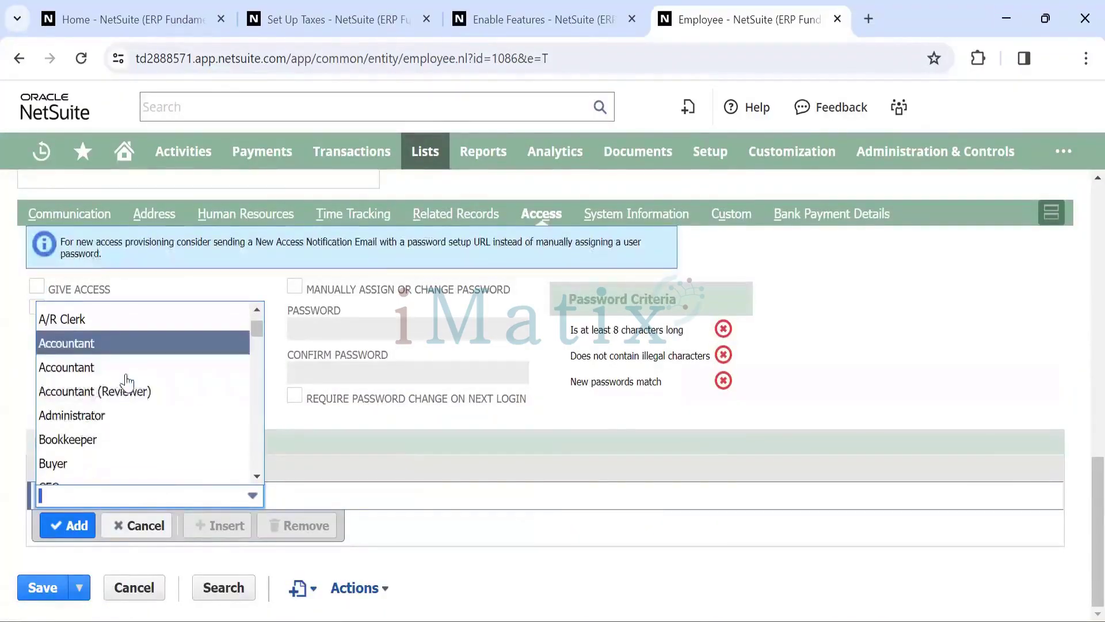
scroll(141, 395, "down", 1)
scroll(140, 395, "up", 2)
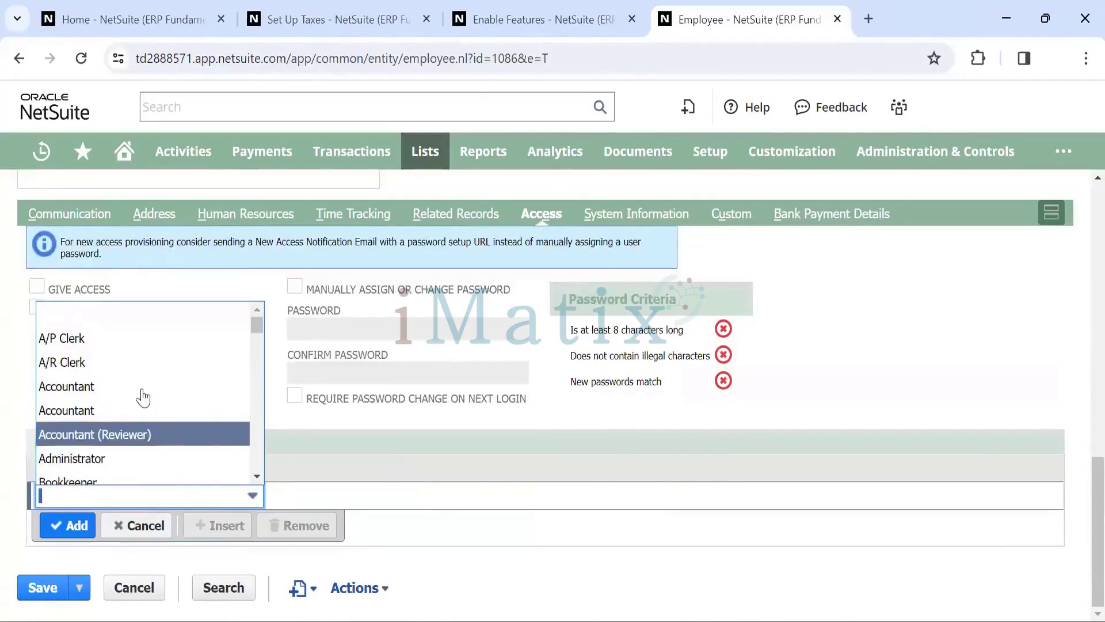
left_click(433, 573)
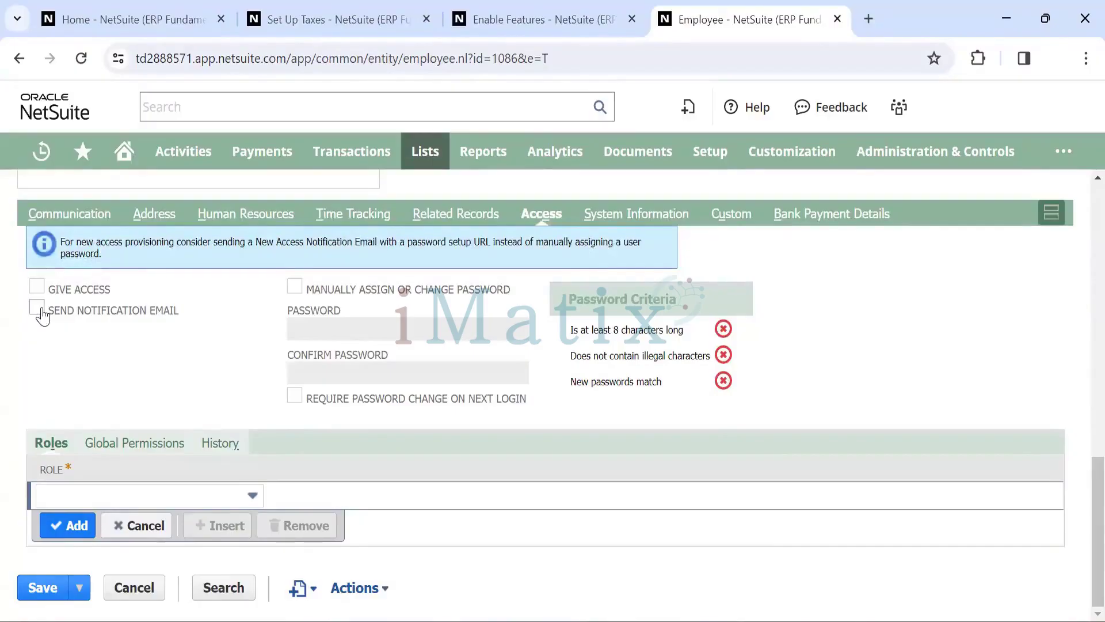
left_click(295, 287)
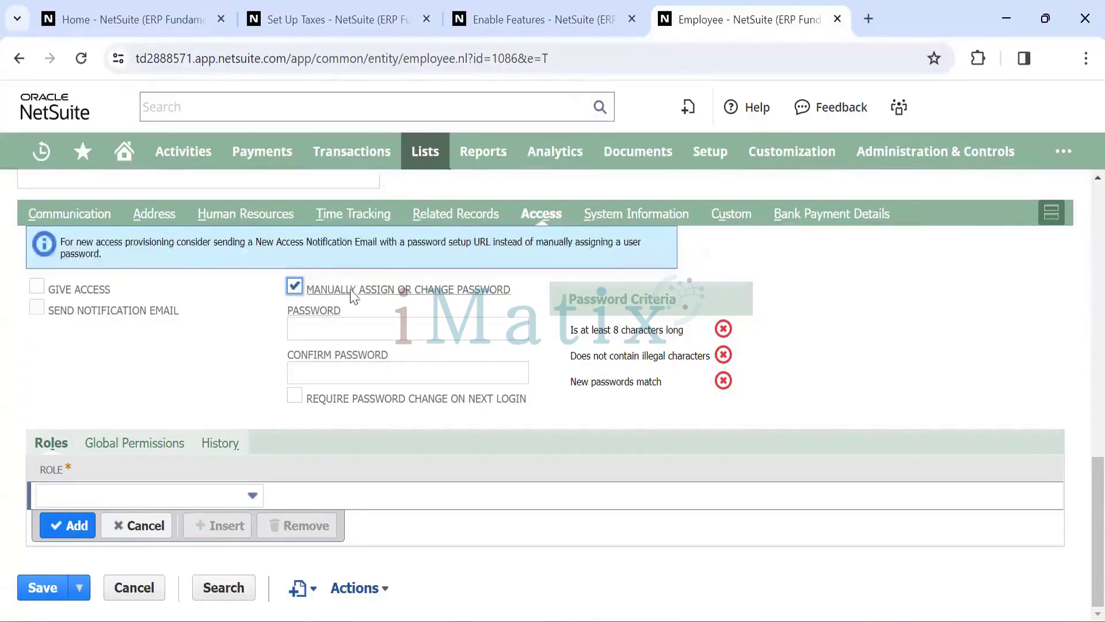
left_click(295, 286)
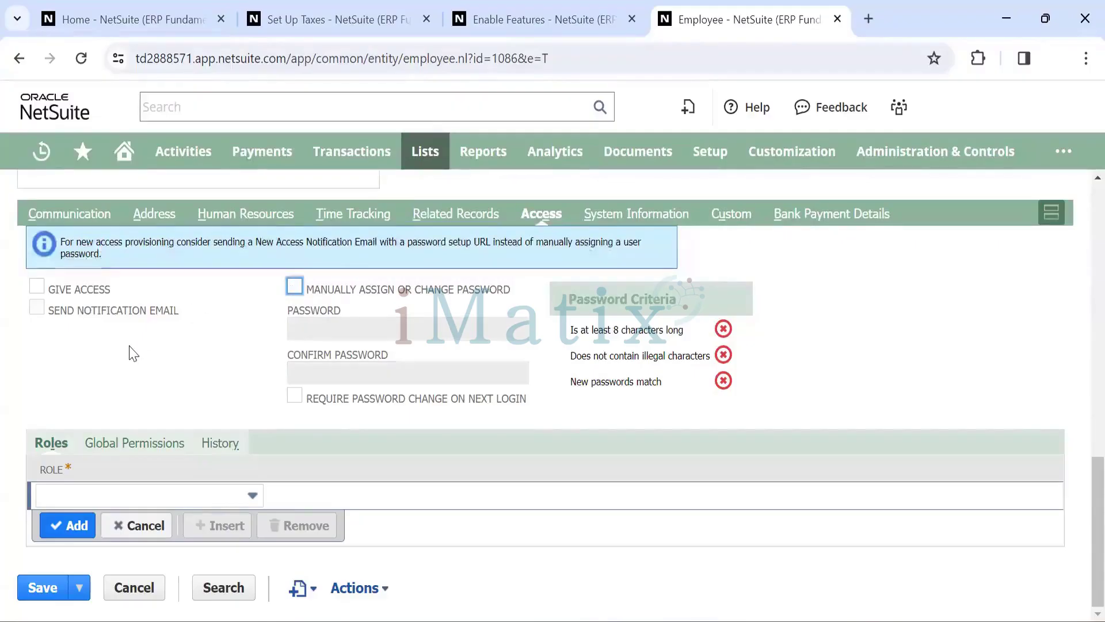
Browse the available roles and add Administrator to the employee's role list
left_click(186, 519)
left_click(167, 495)
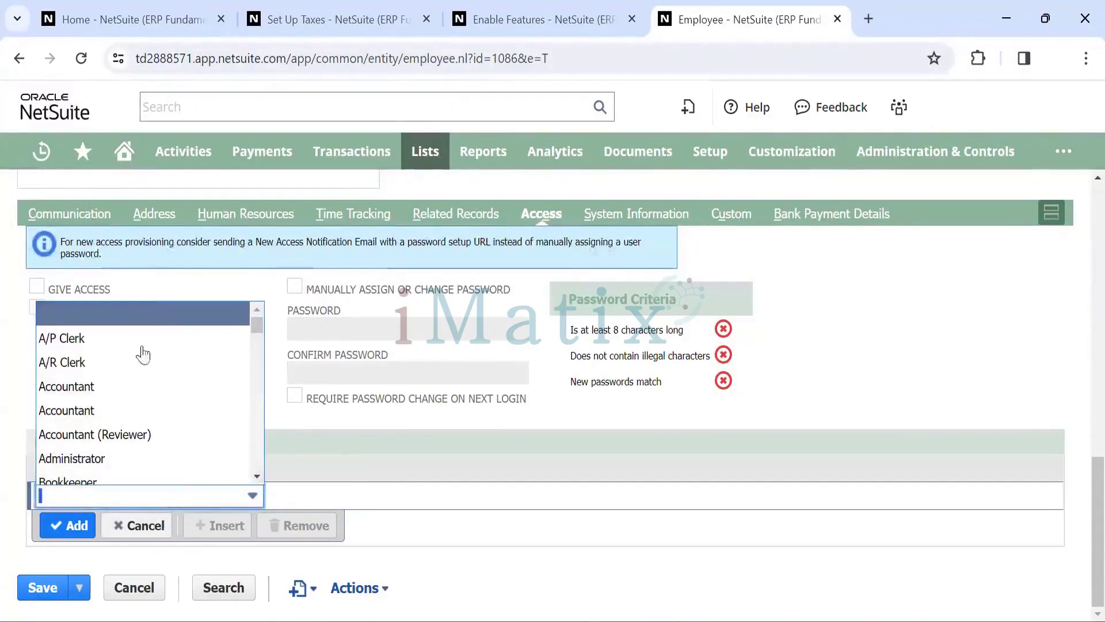
scroll(141, 391, "down", 4)
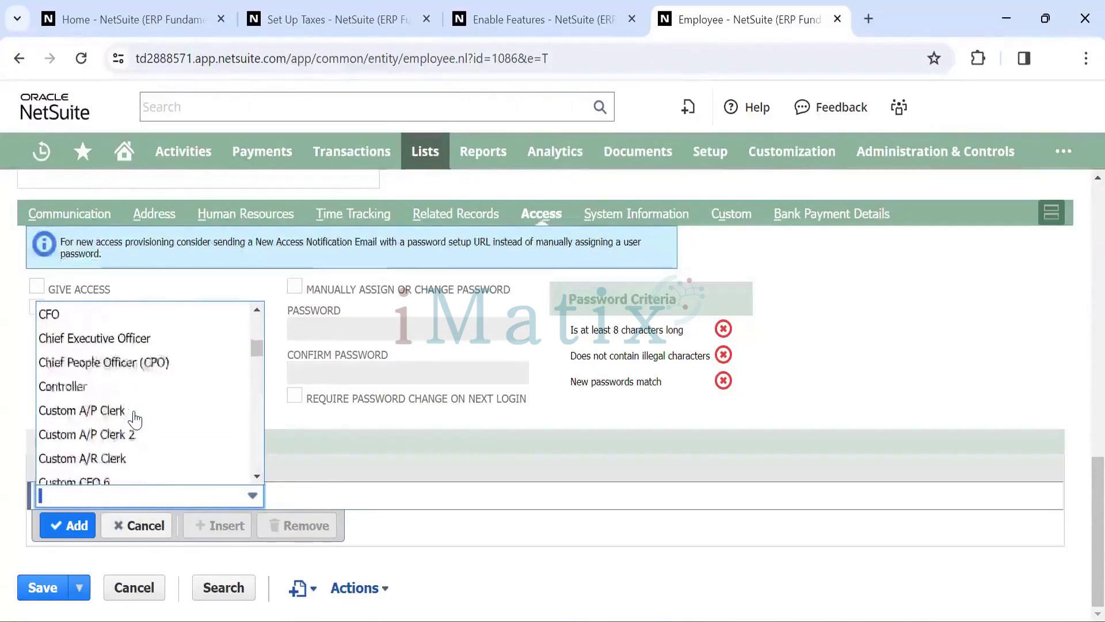
scroll(133, 412, "down", 6)
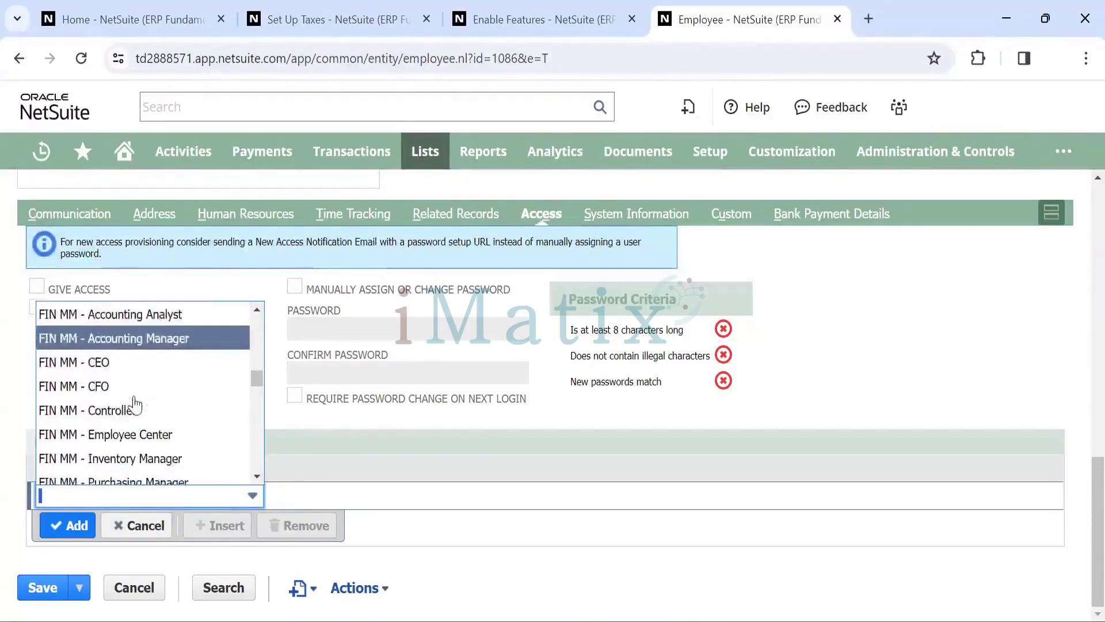
scroll(134, 405, "up", 10)
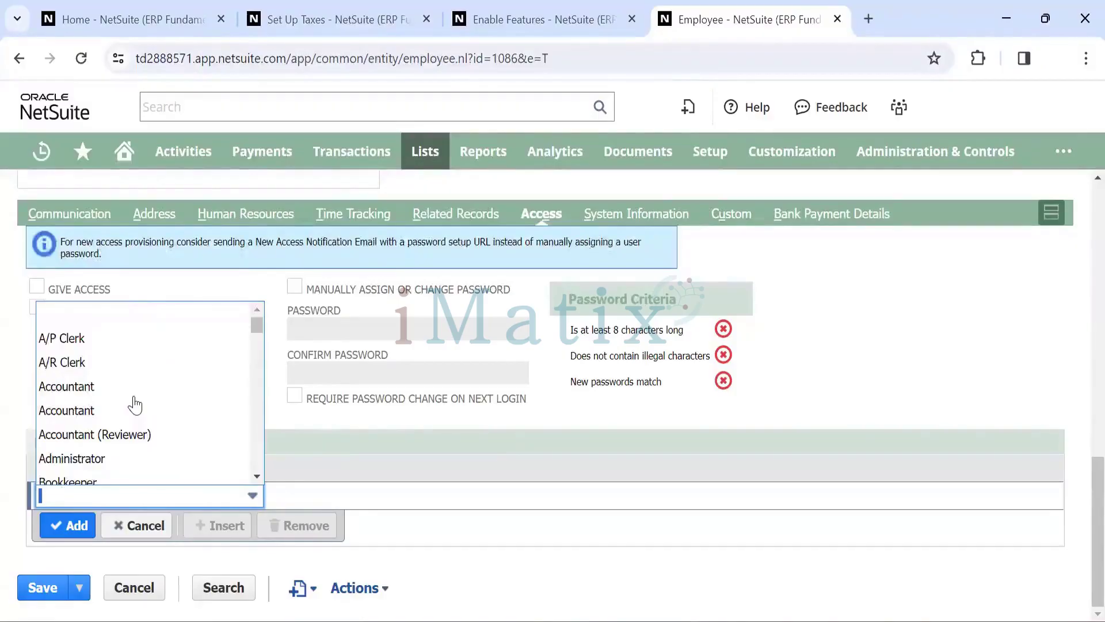
left_click(92, 463)
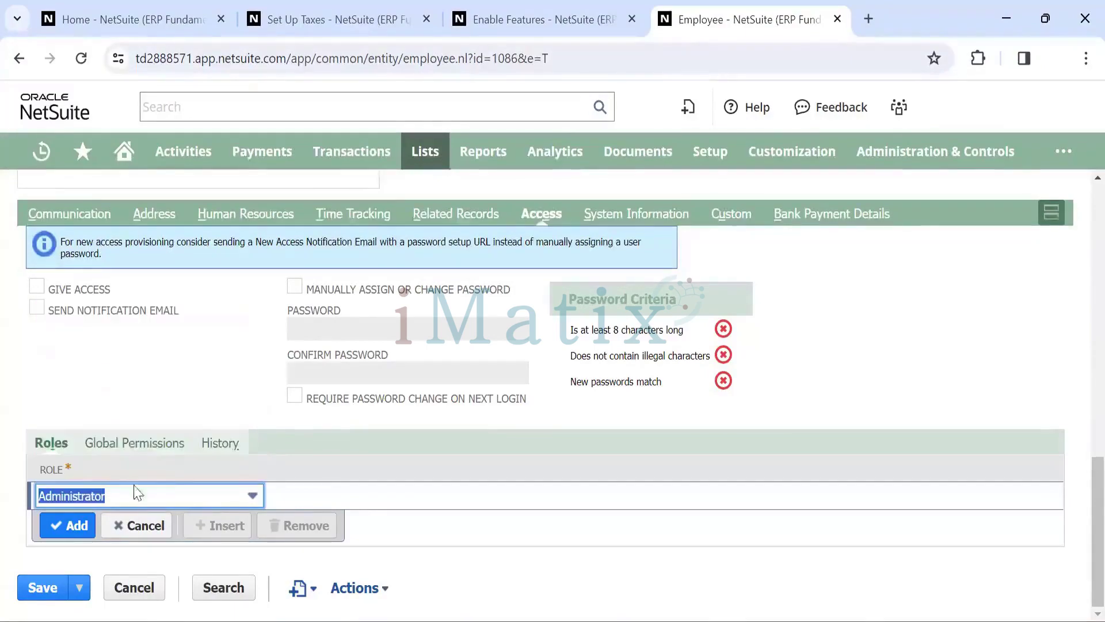
left_click(78, 526)
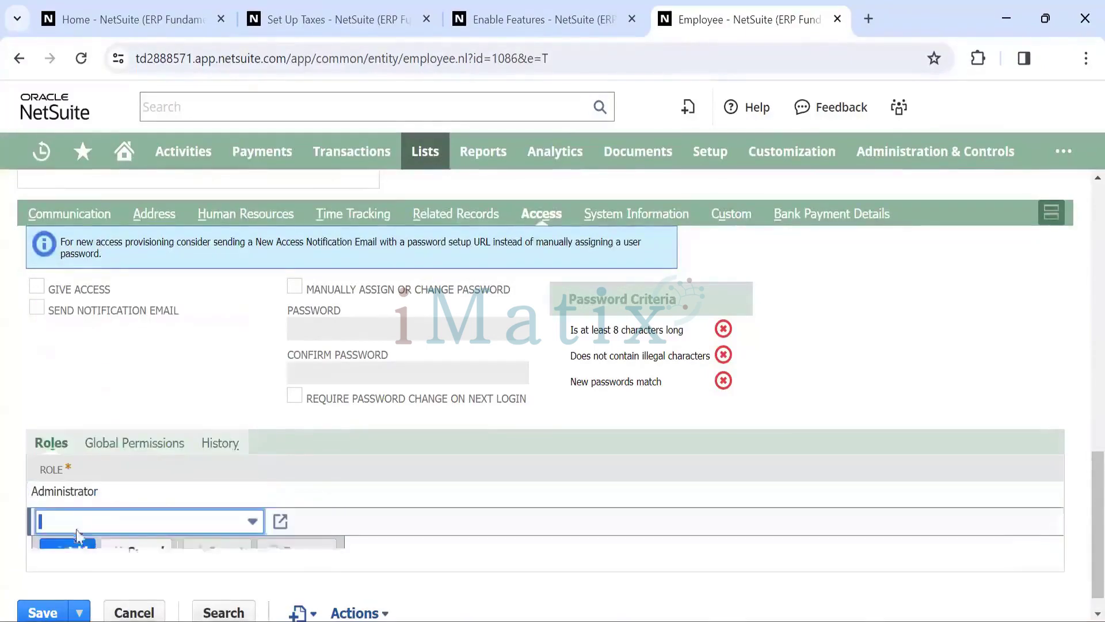
Add the first-listed Accountant role as the employee's second role and look over the other roles on offer
left_click(131, 522)
left_click(80, 414)
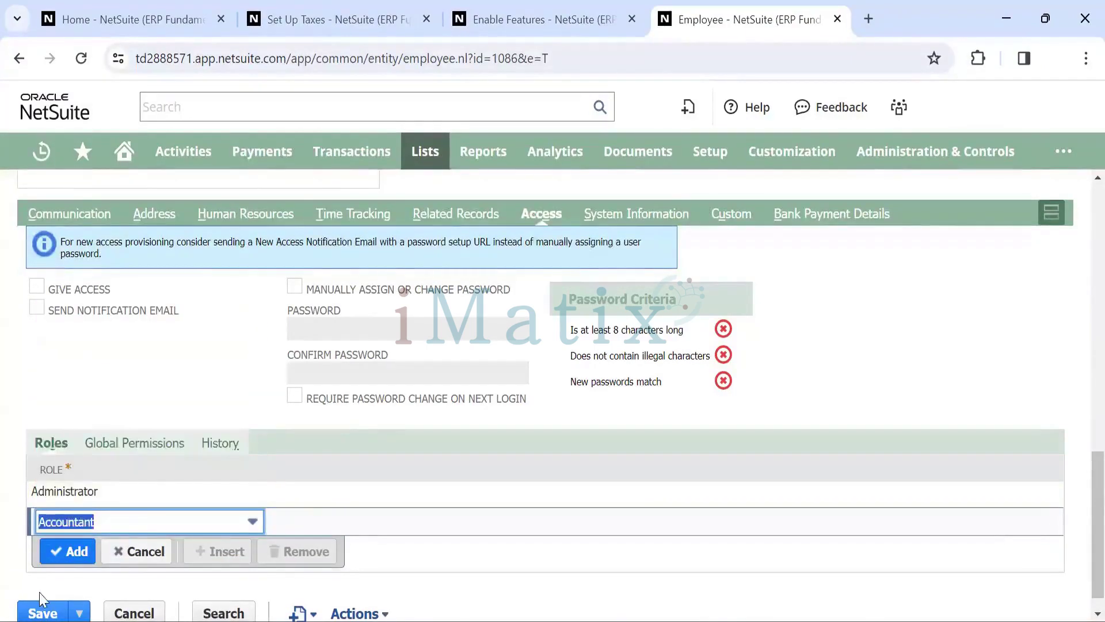
left_click(67, 553)
left_click(143, 550)
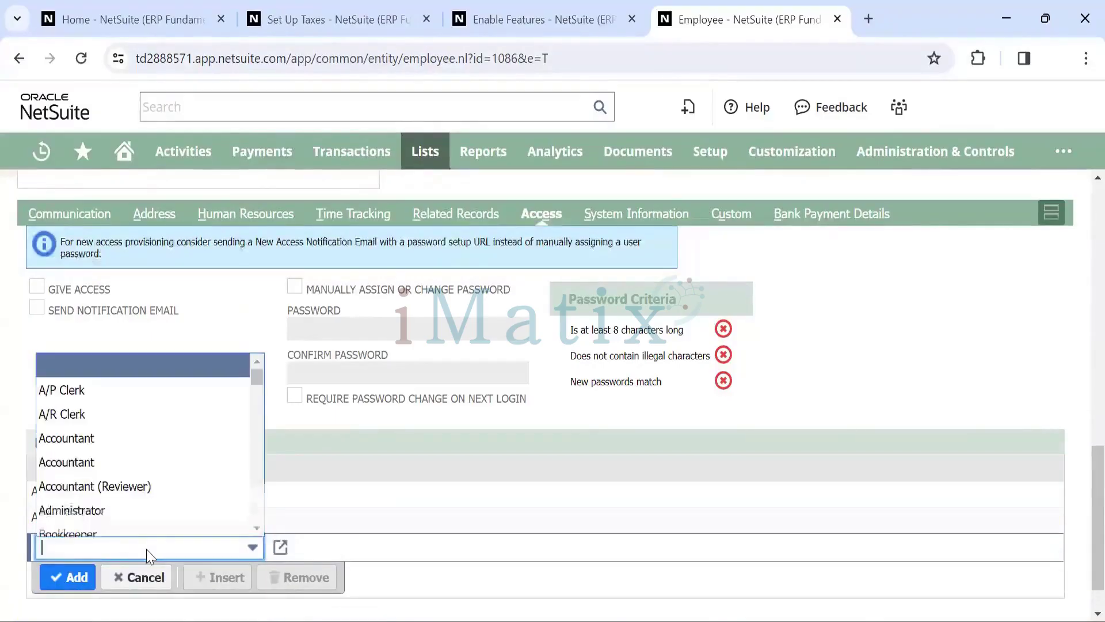
scroll(118, 485, "down", 2)
scroll(118, 485, "up", 3)
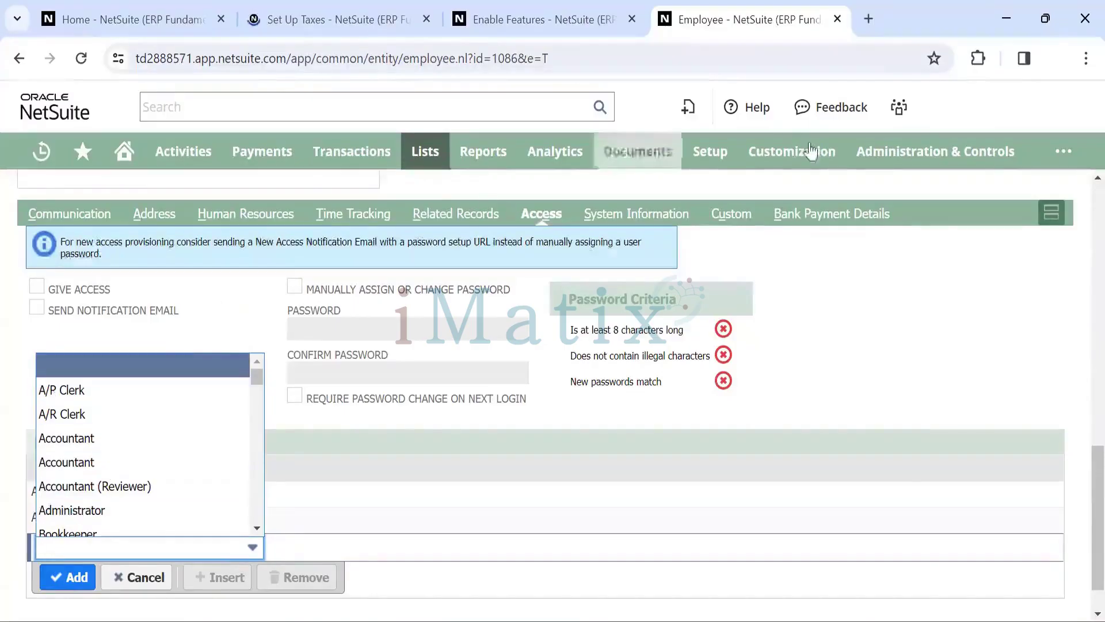
mouse_move(898, 107)
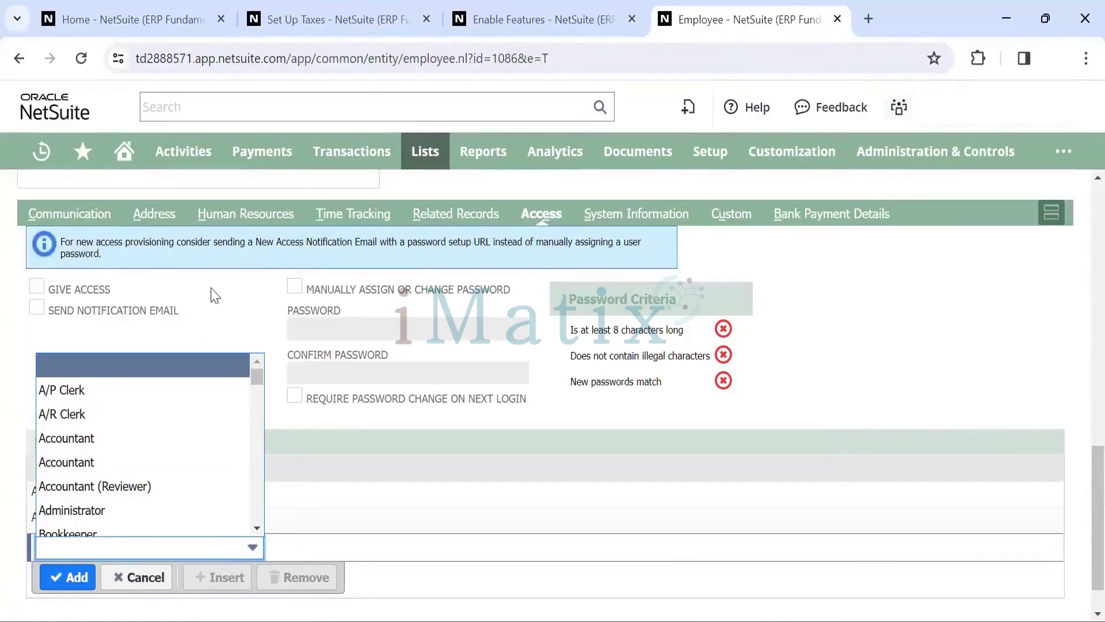
scroll(225, 299, "up", 10)
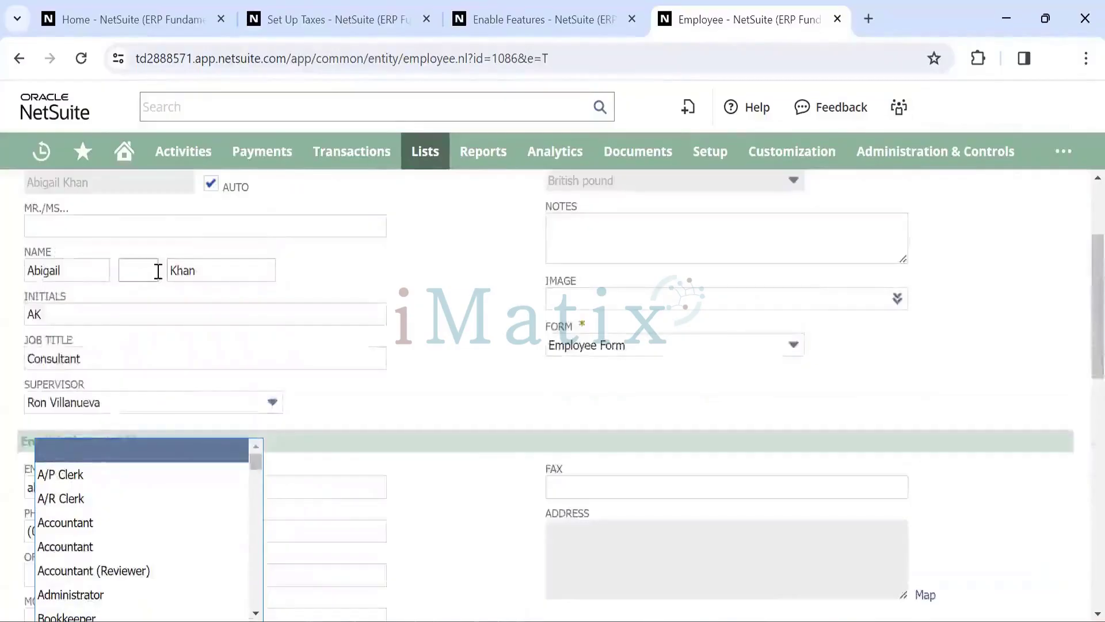
Open the Login Audit Trail search in a new browser tab and switch to it
mouse_move(710, 153)
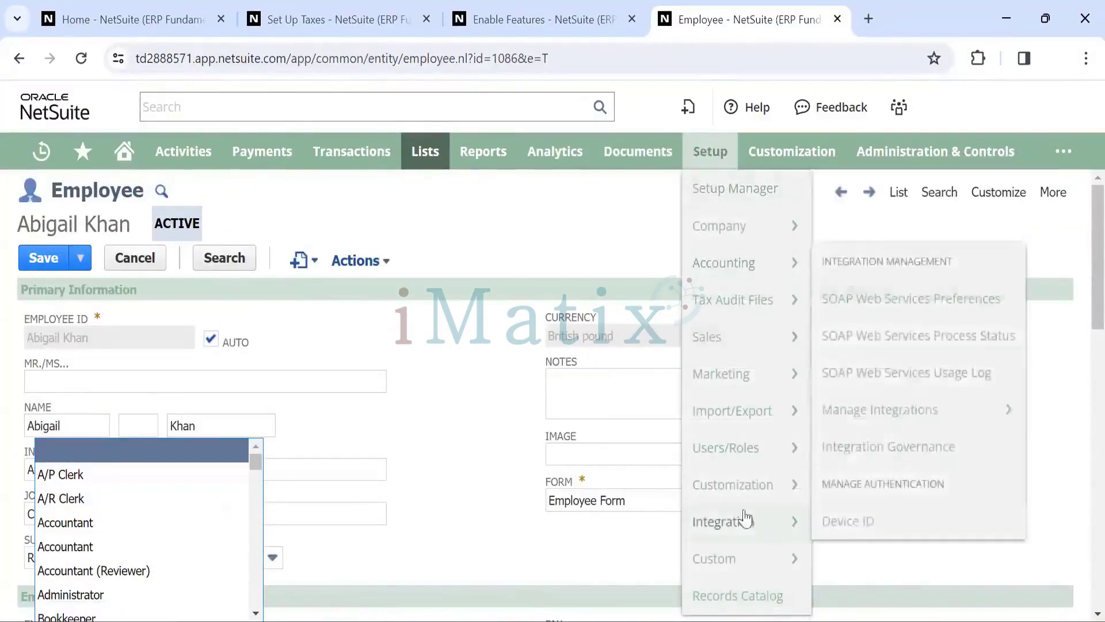
mouse_move(741, 475)
mouse_move(790, 450)
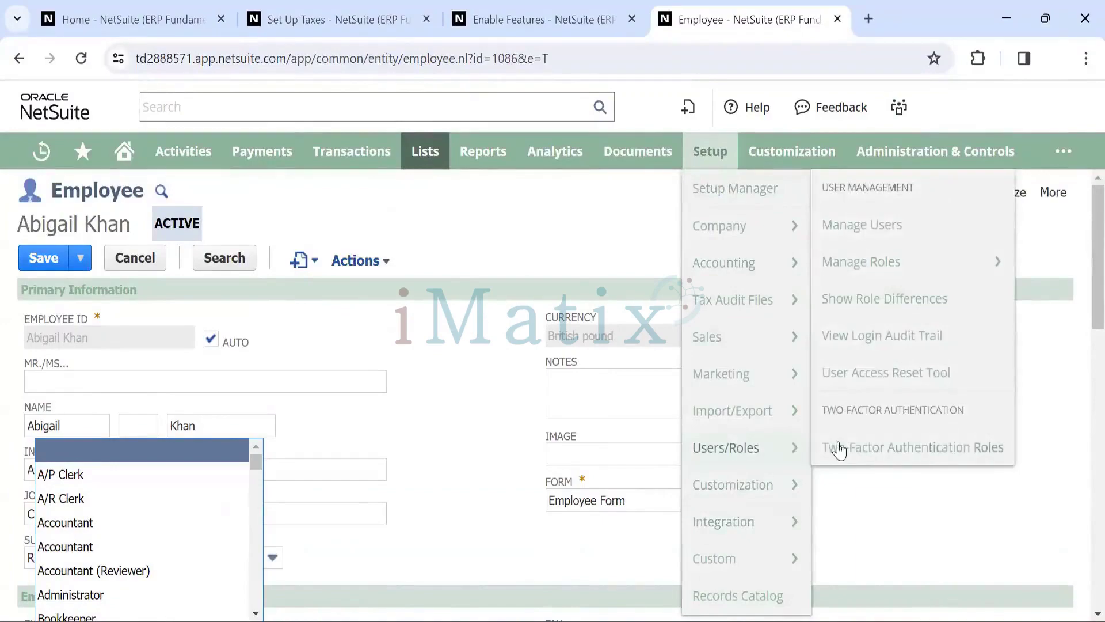
mouse_move(857, 265)
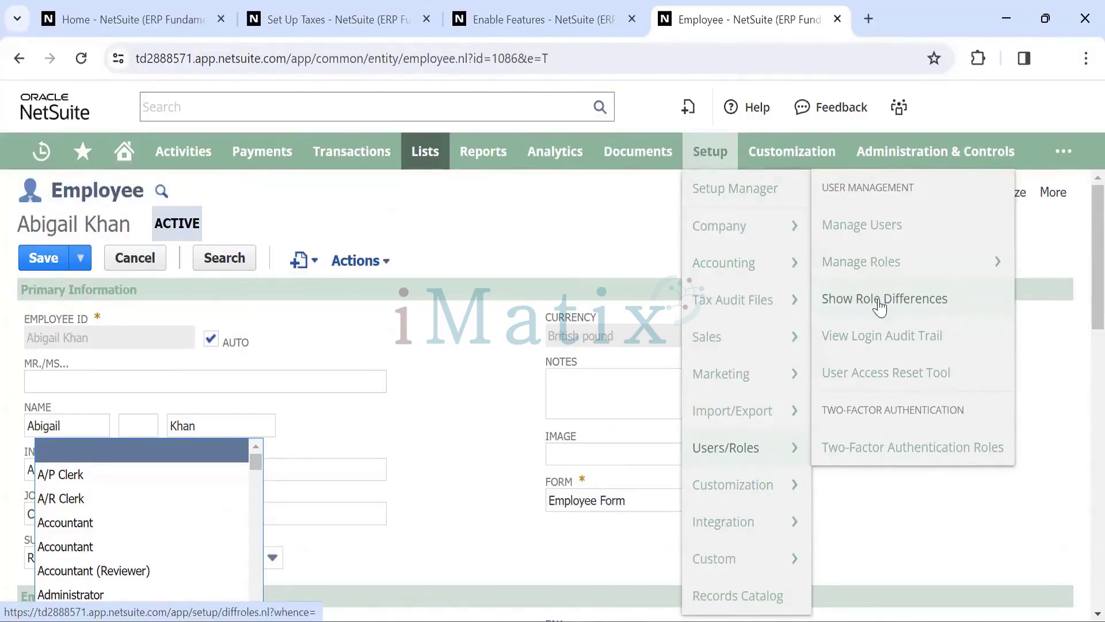
right_click(903, 344)
left_click(828, 357)
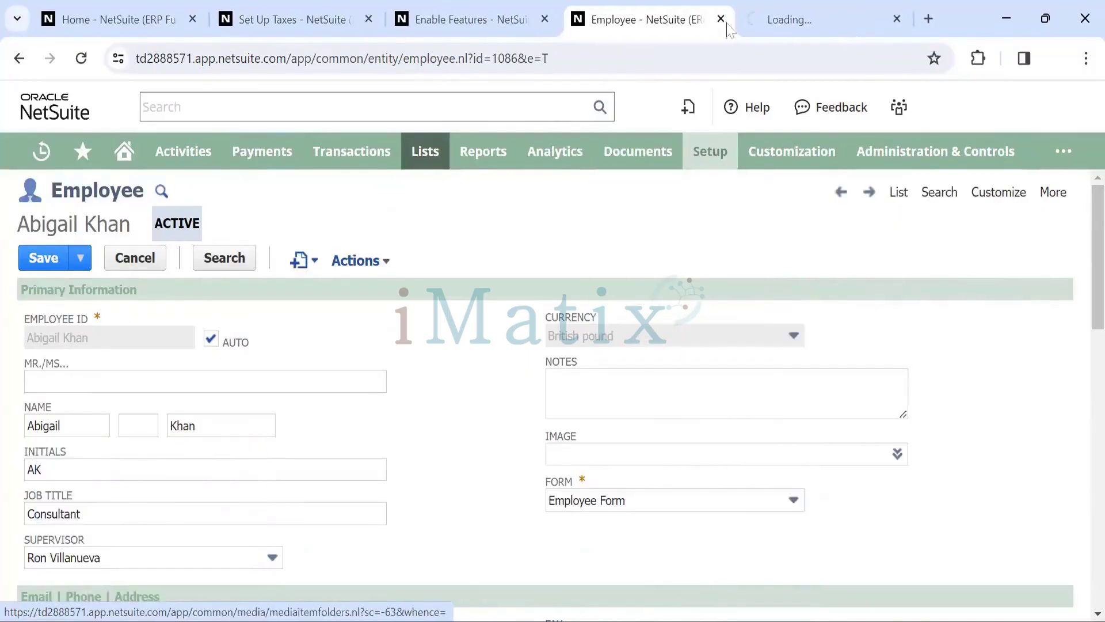
left_click(813, 19)
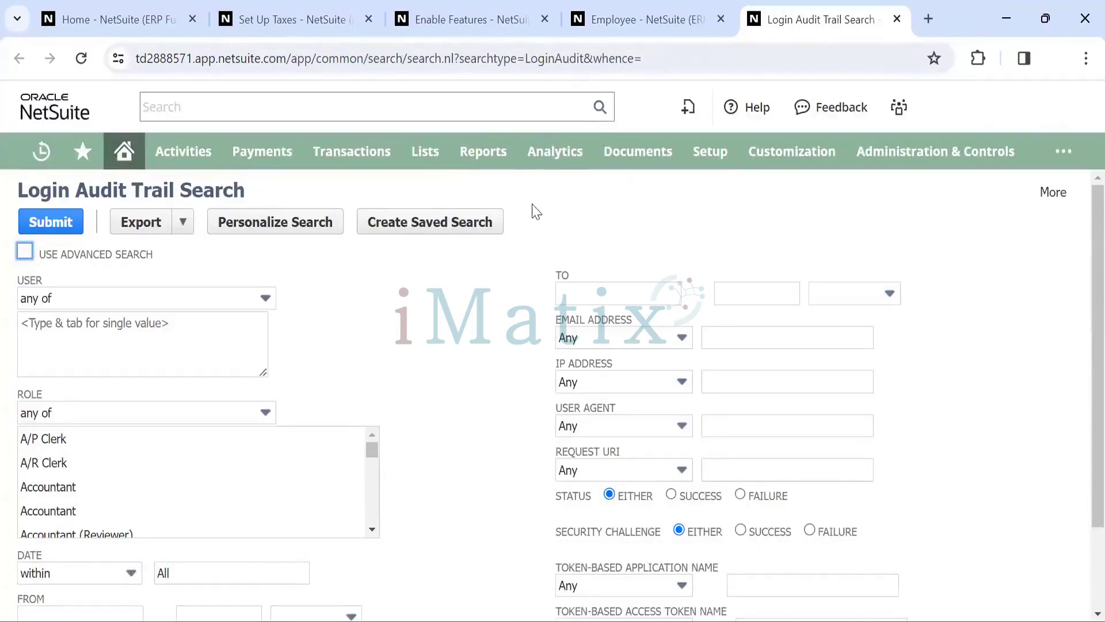
Run the login audit trail search with its default criteria, dismiss the promotional message, and look over the results and filters
left_click(56, 219)
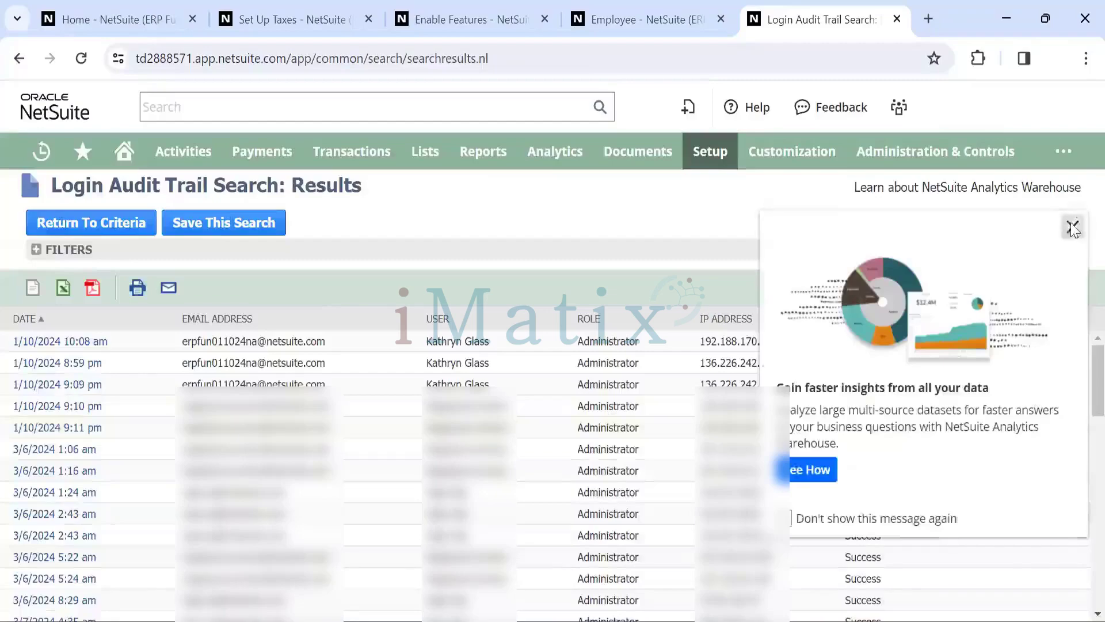
left_click(1073, 225)
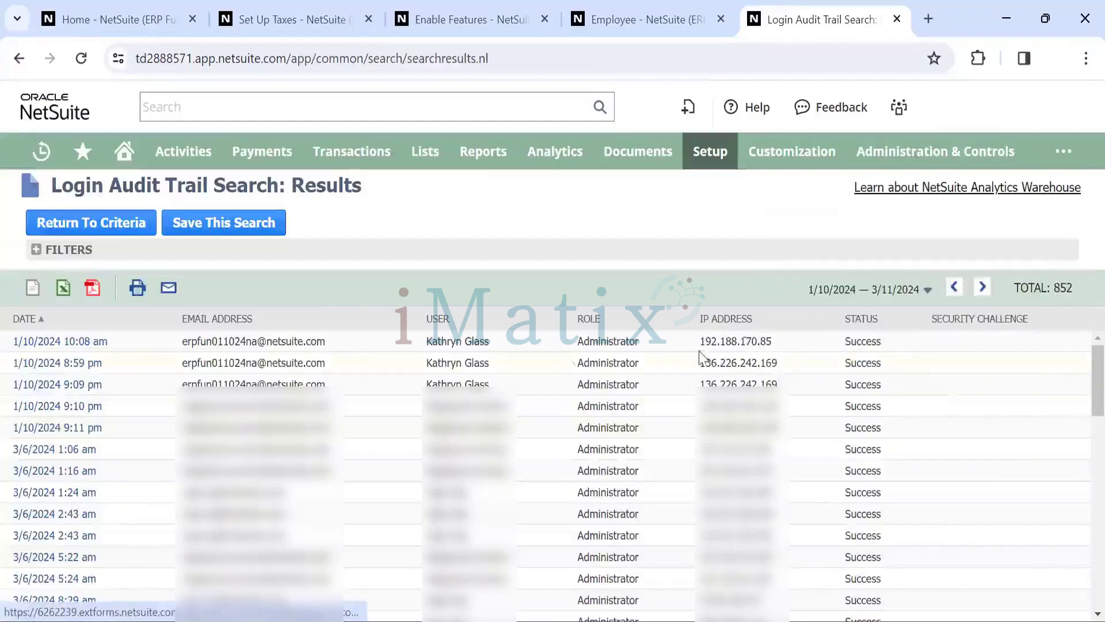
scroll(214, 452, "down", 1)
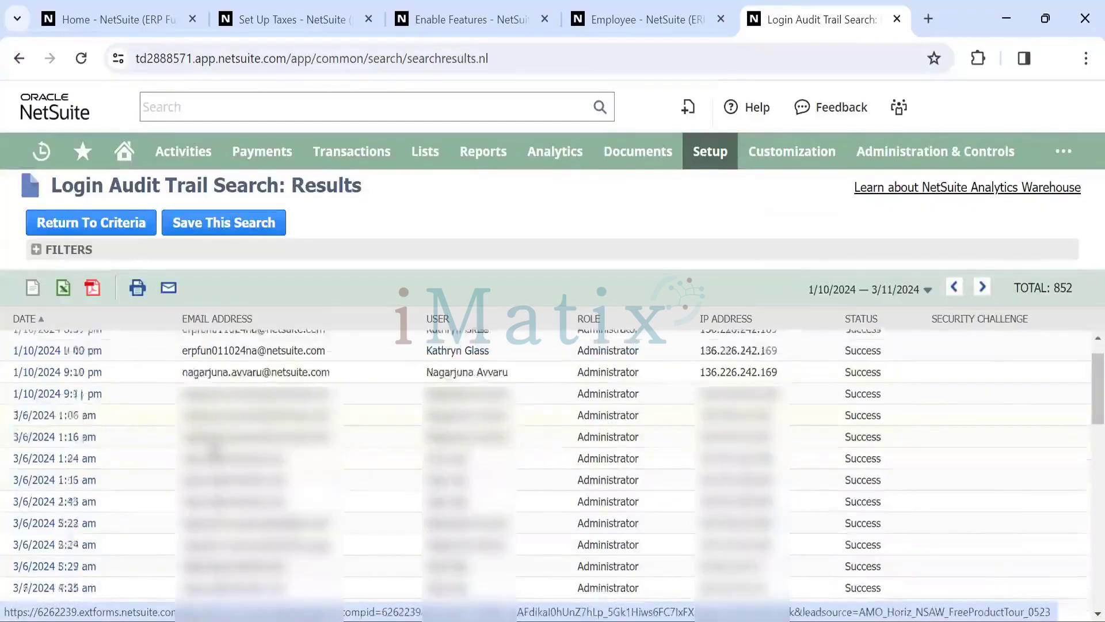
scroll(214, 453, "up", 1)
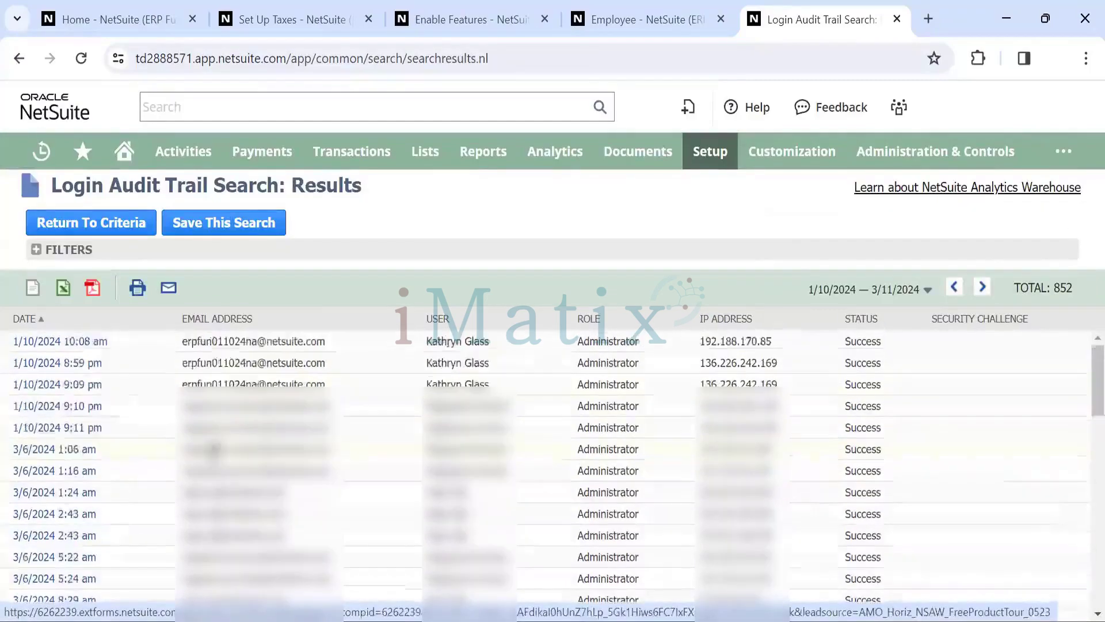
left_click(36, 249)
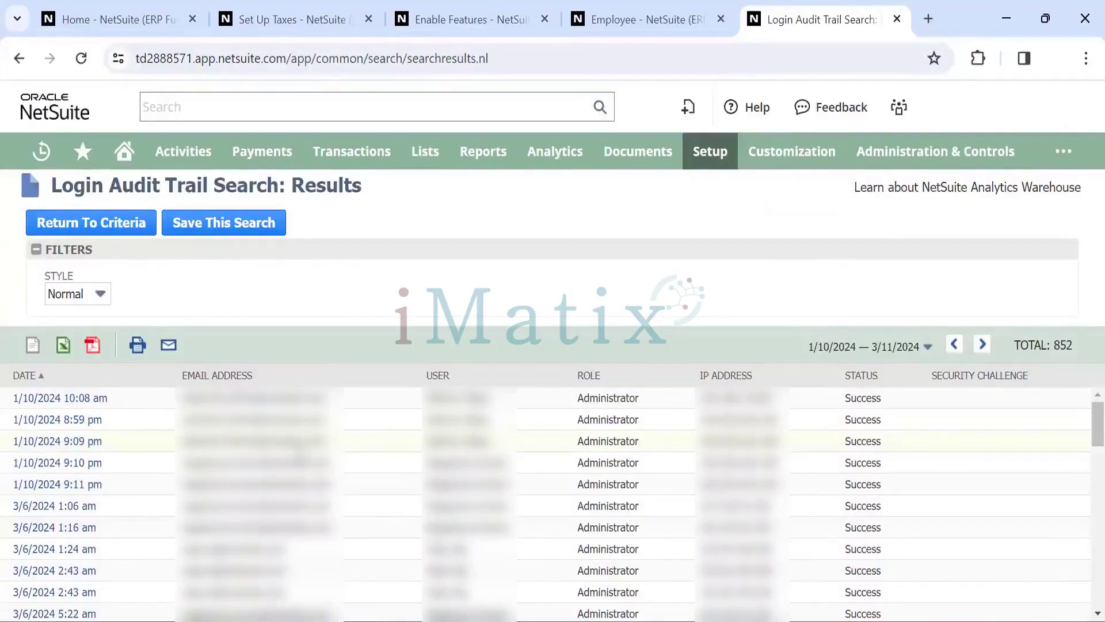
Look over the login audit trail results and review the setup options for user and role management, file drag and drop, and integrations
scroll(301, 459, "down", 2)
scroll(300, 449, "up", 2)
mouse_move(710, 149)
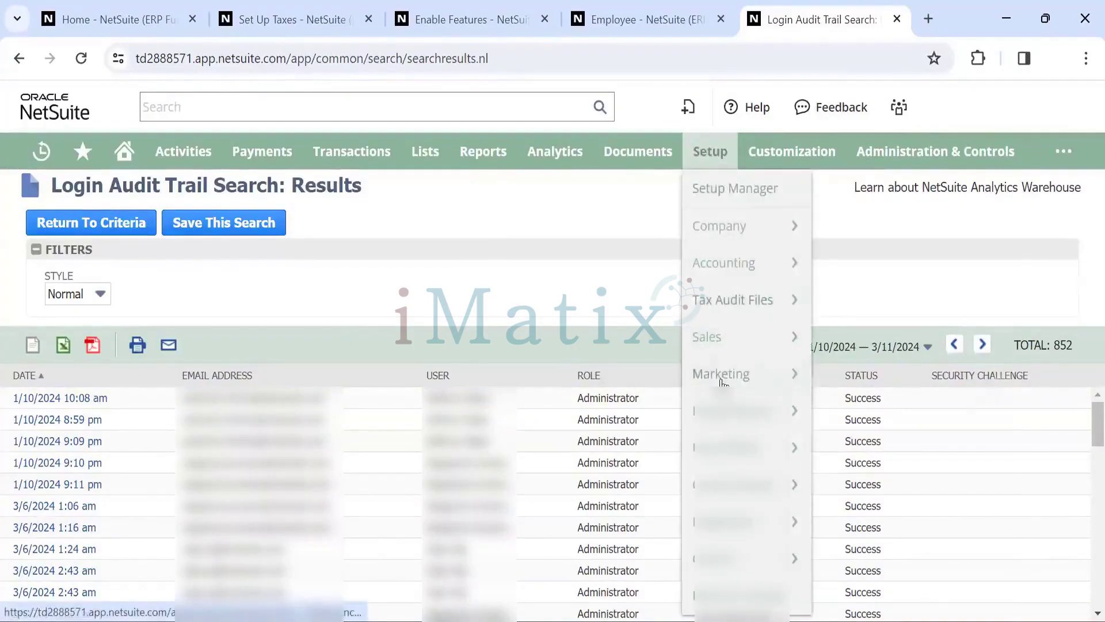
mouse_move(765, 447)
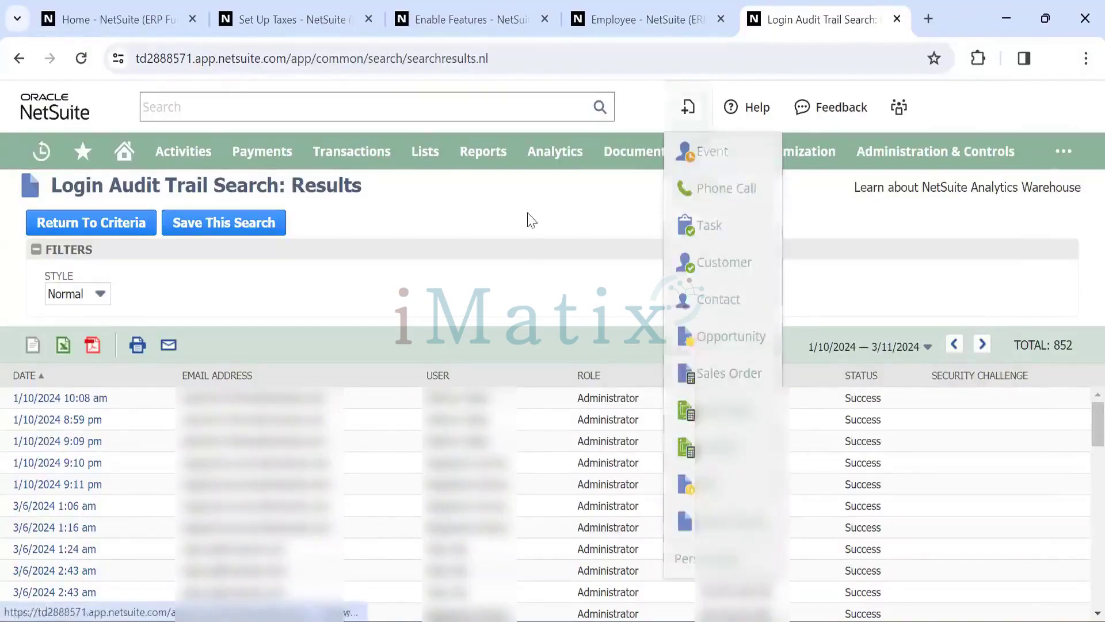
mouse_move(707, 156)
mouse_move(731, 448)
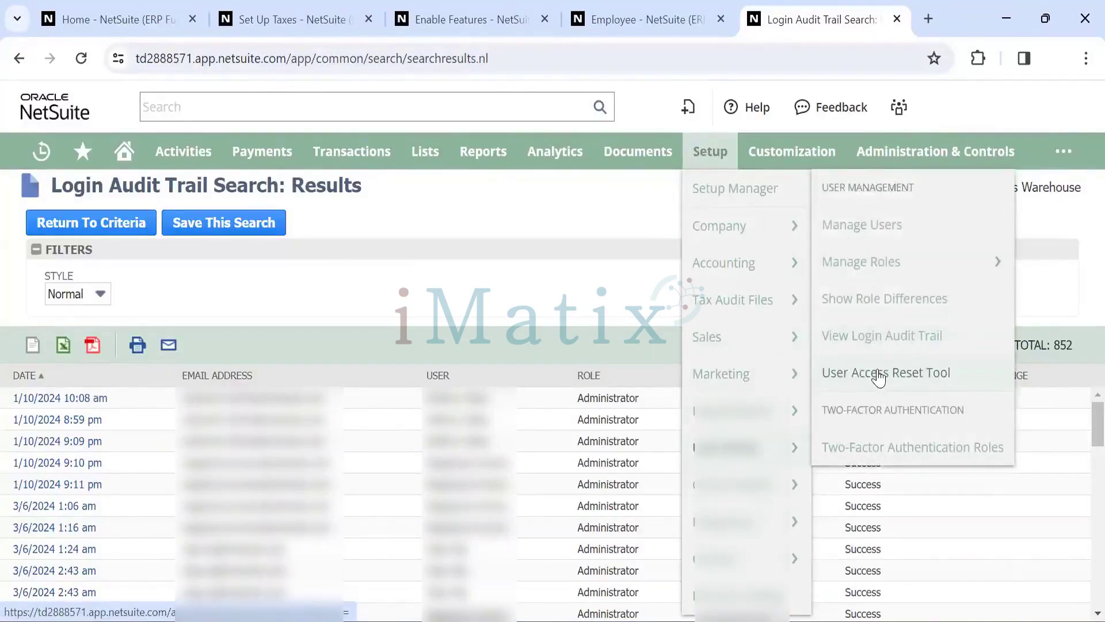
mouse_move(742, 486)
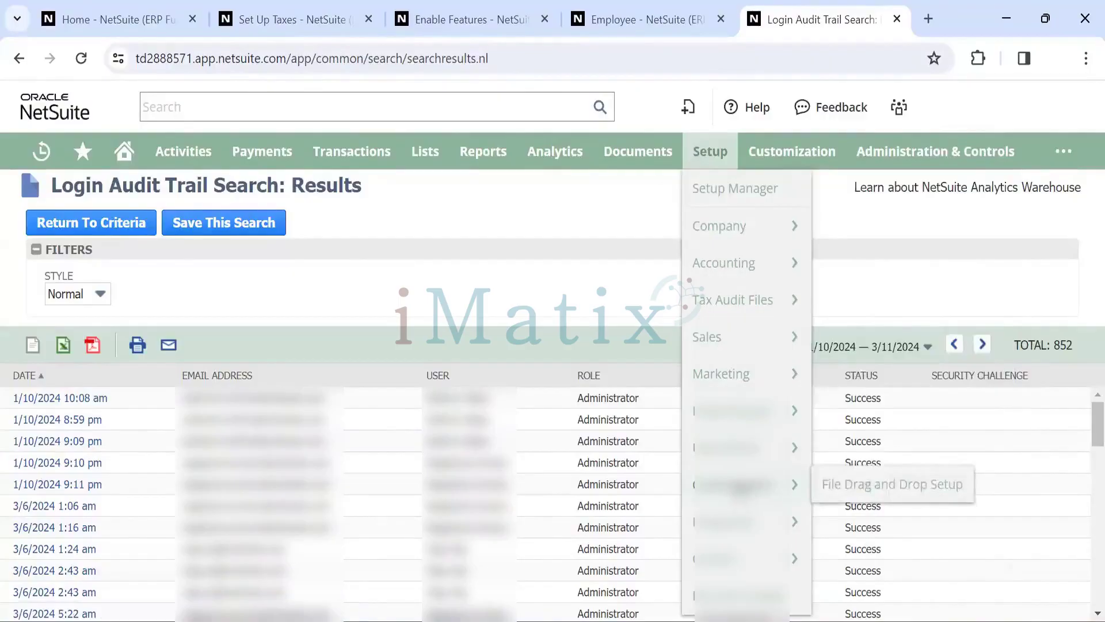
mouse_move(734, 518)
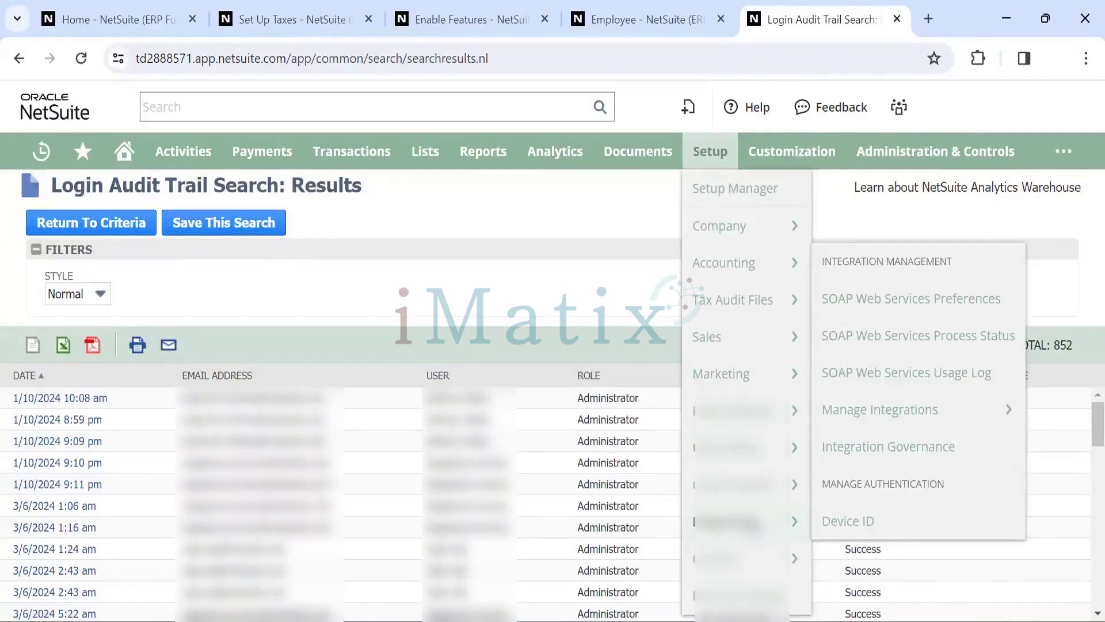
mouse_move(874, 410)
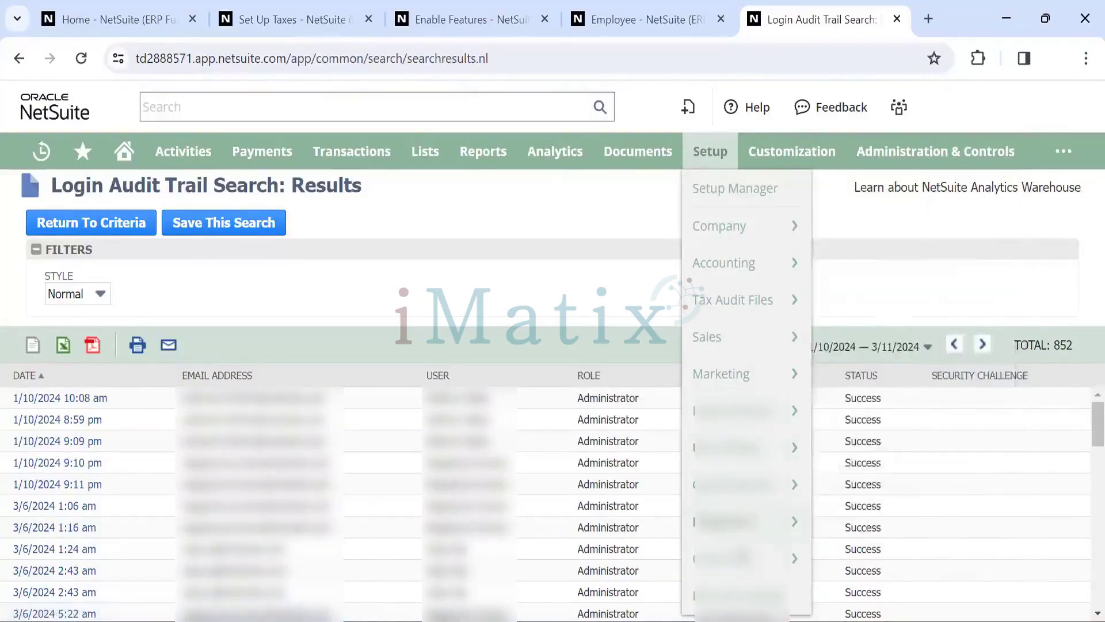
mouse_move(744, 560)
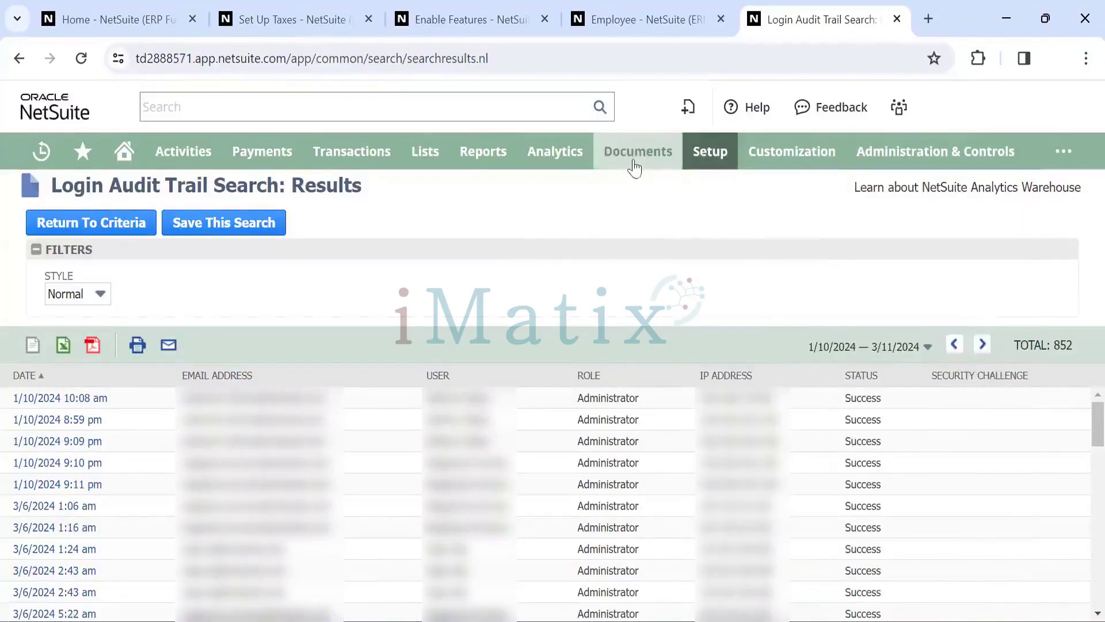
Review the document management options for files, template categories, email and fax templates, and mail merge
mouse_move(635, 161)
mouse_move(633, 271)
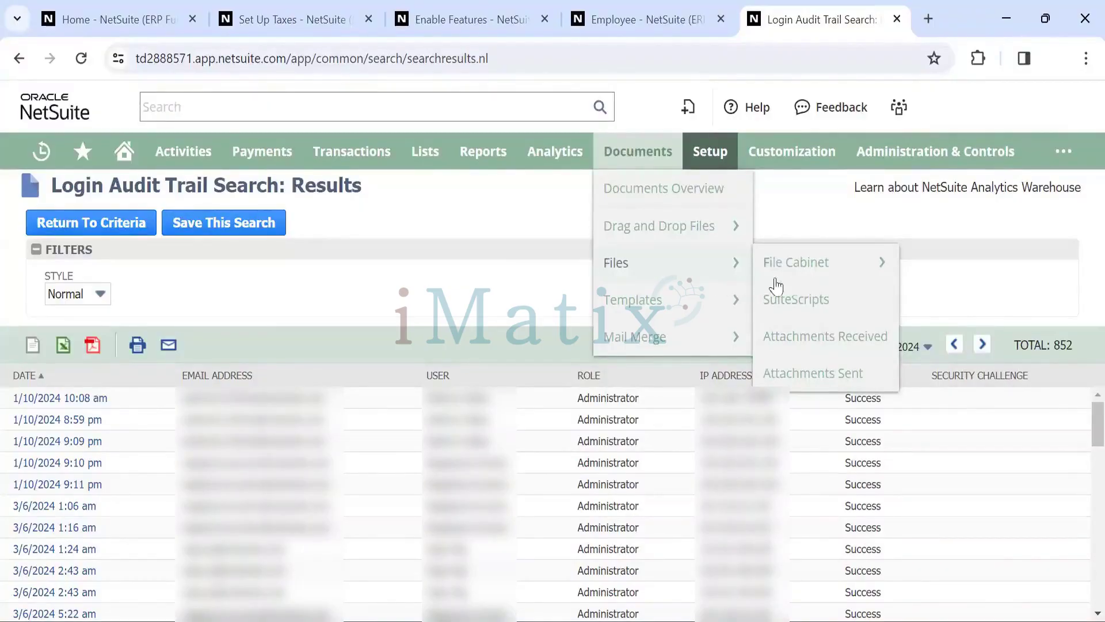
mouse_move(793, 273)
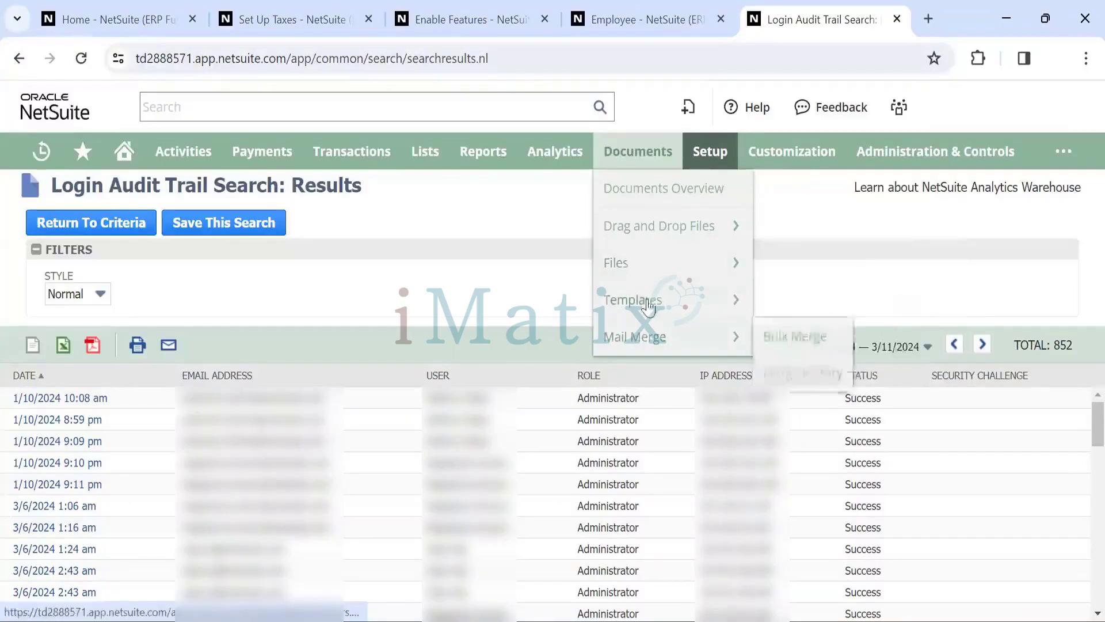
mouse_move(650, 298)
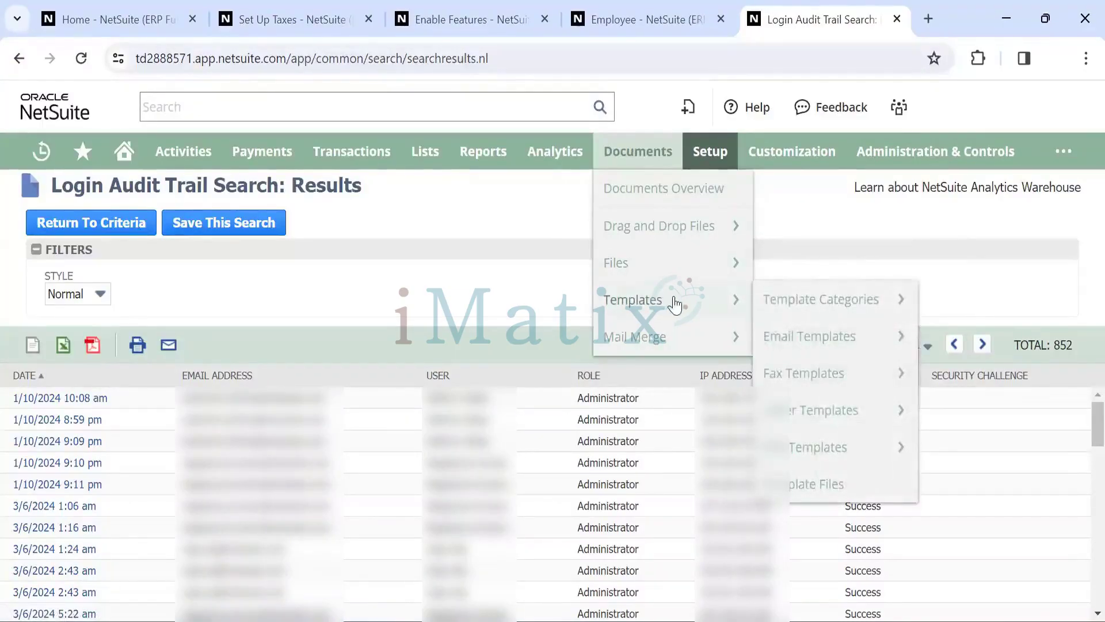
mouse_move(794, 302)
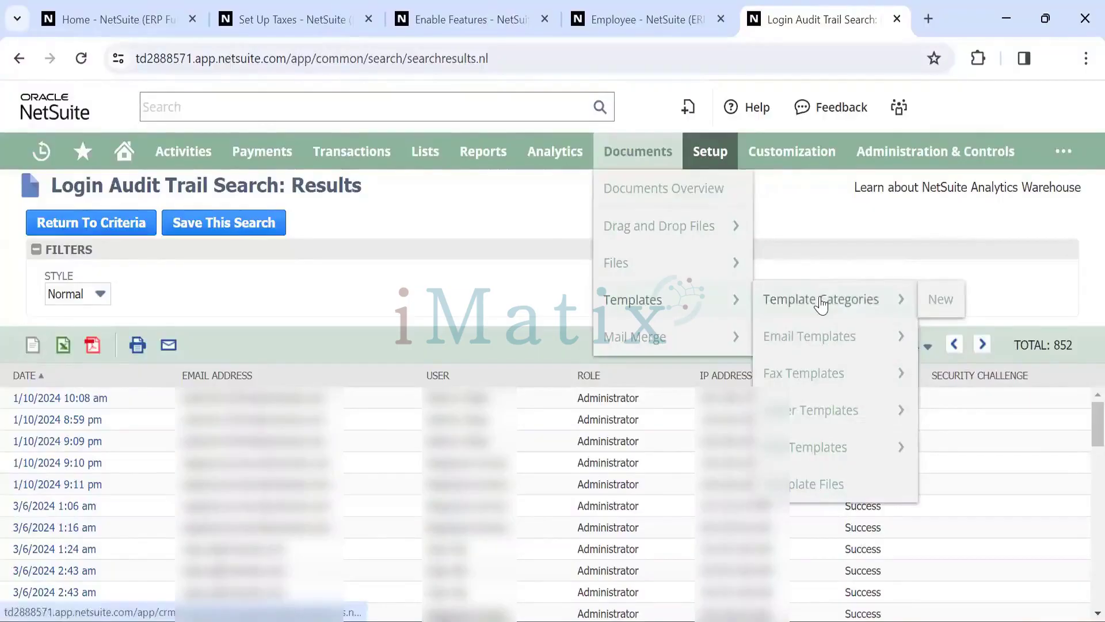
mouse_move(826, 342)
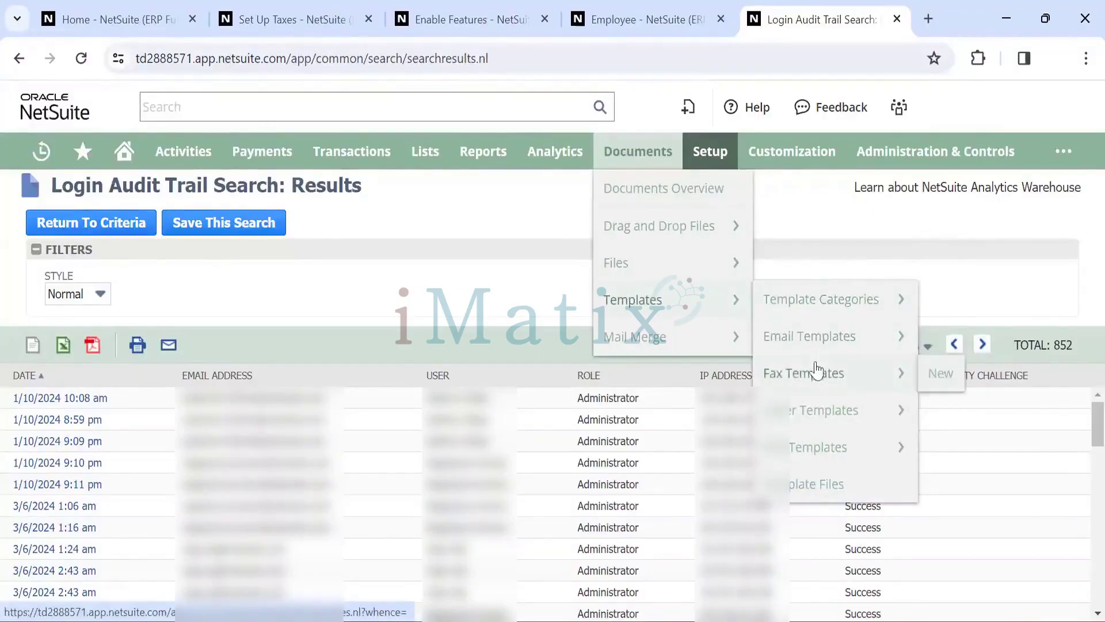
mouse_move(829, 452)
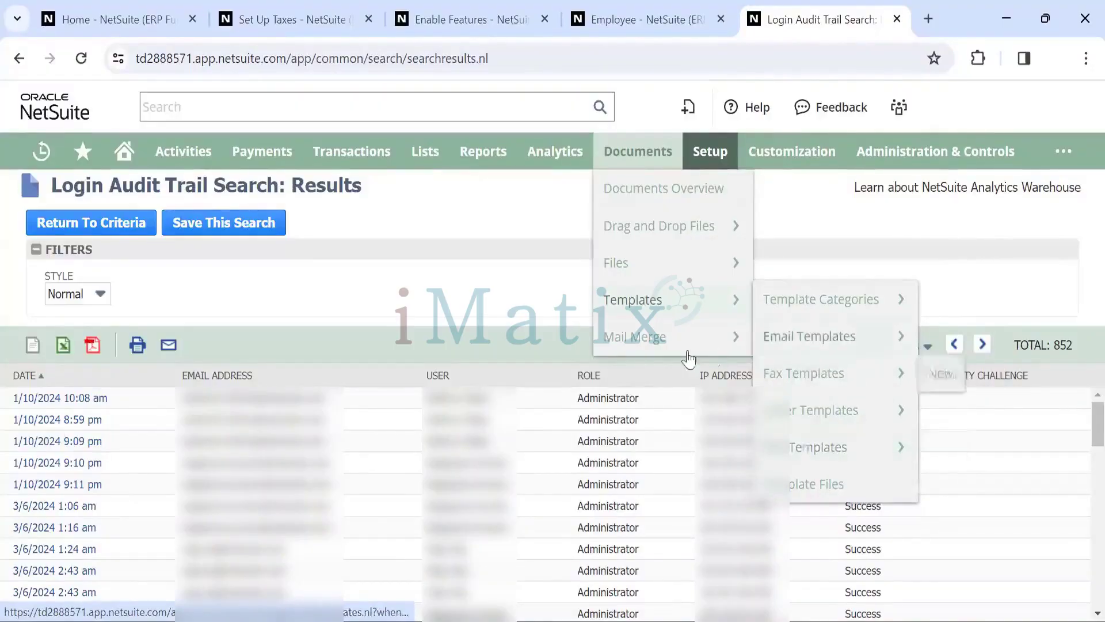
mouse_move(666, 345)
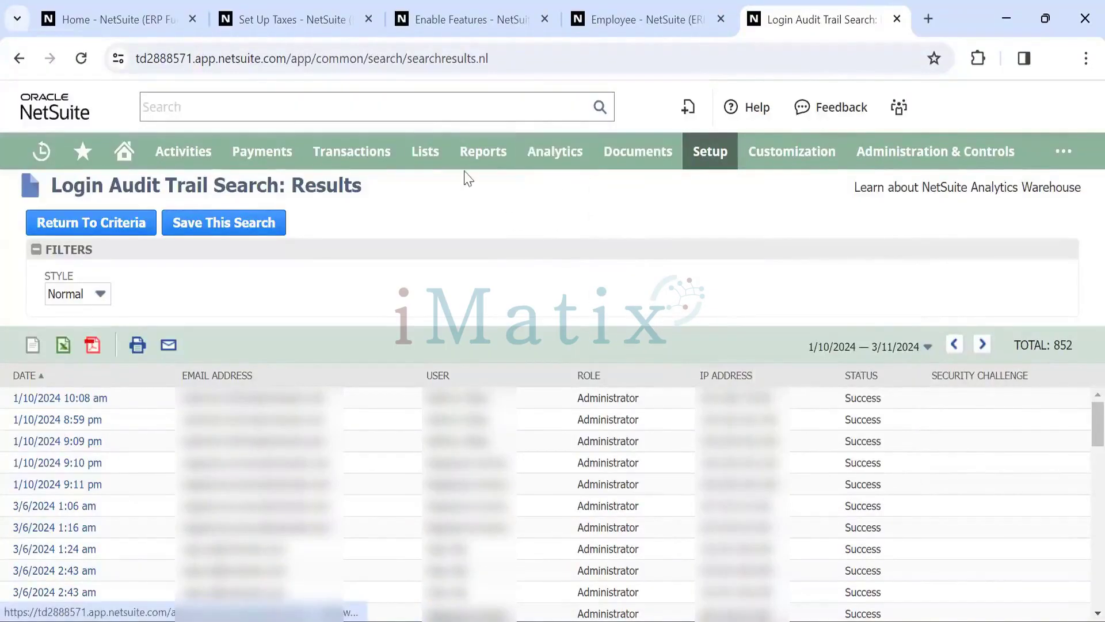
Survey the available report categories, including saved reports, banking and budgeting, purchases, inventory, order management and pipeline analysis
mouse_move(472, 160)
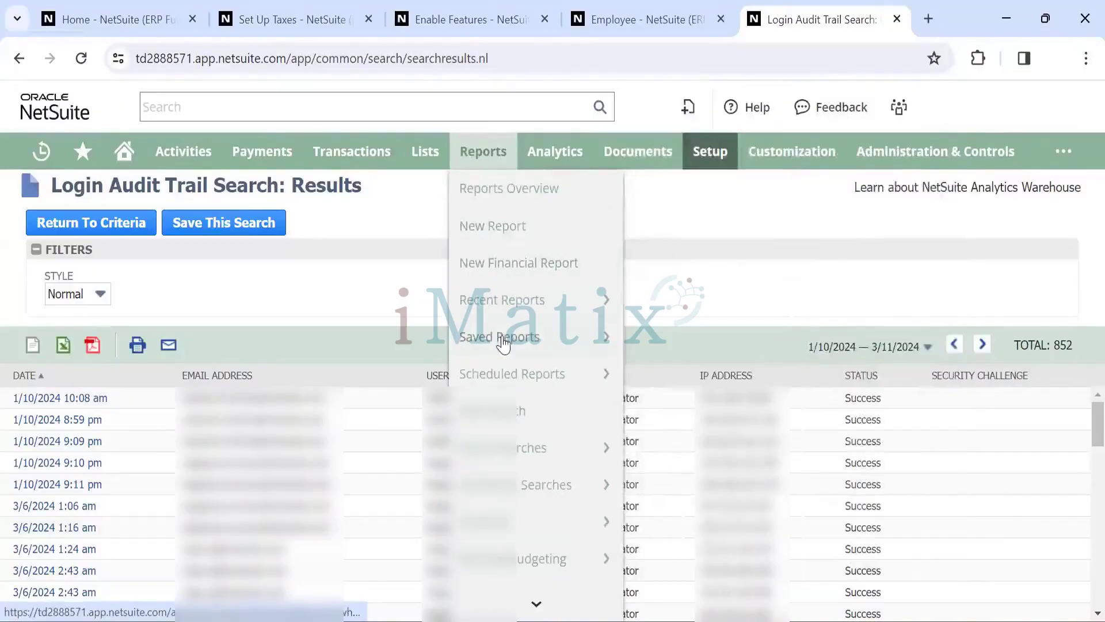
mouse_move(495, 341)
scroll(495, 340, "down", 3)
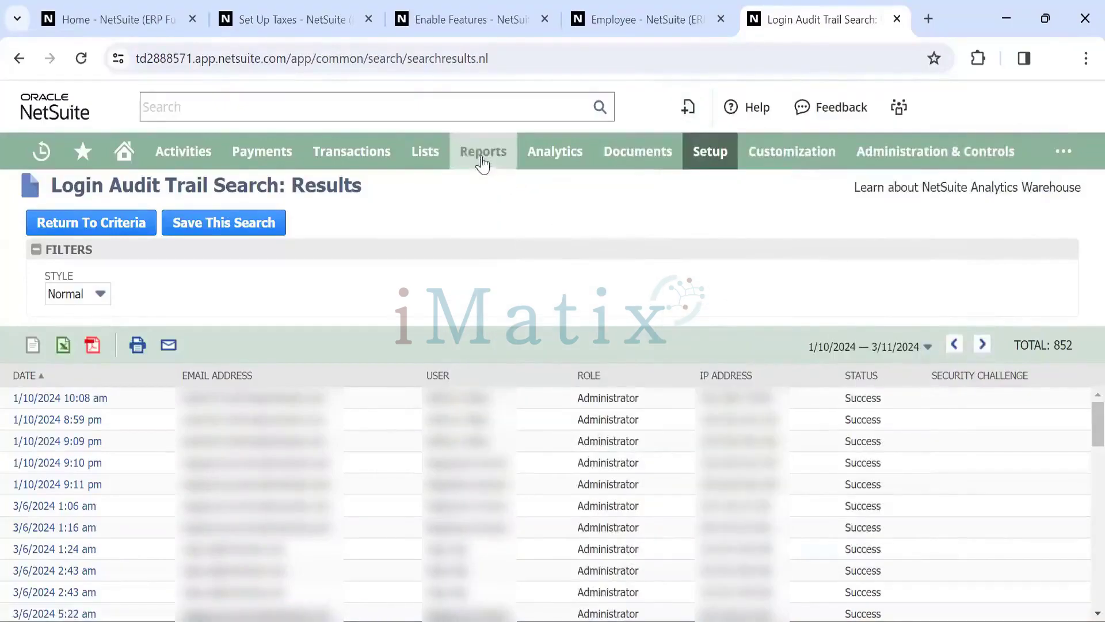
mouse_move(482, 165)
mouse_move(525, 521)
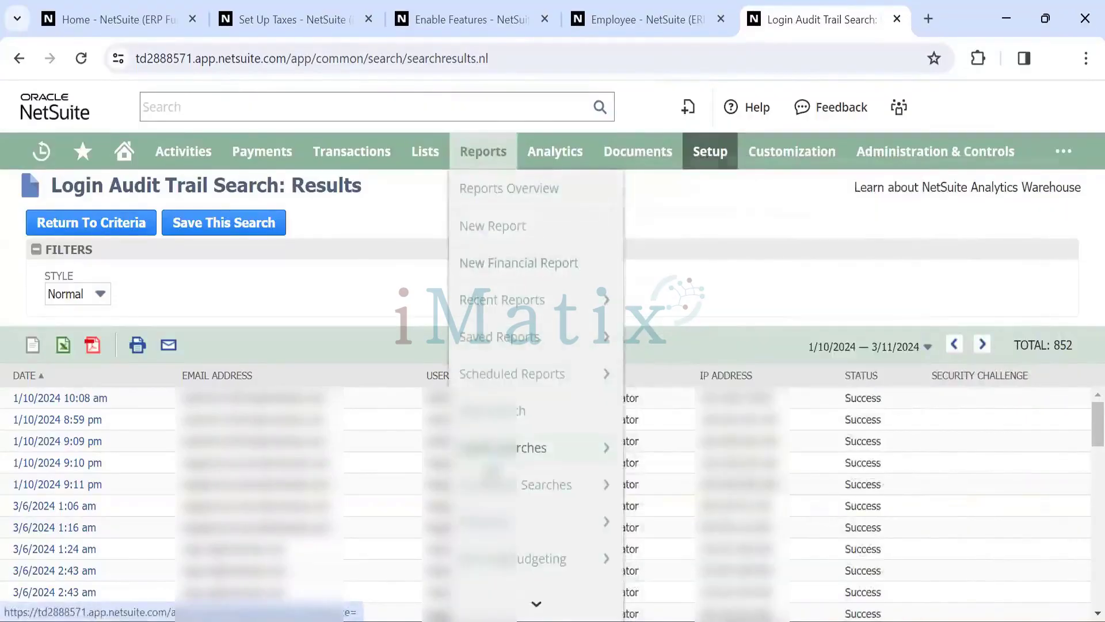
scroll(498, 521, "down", 1)
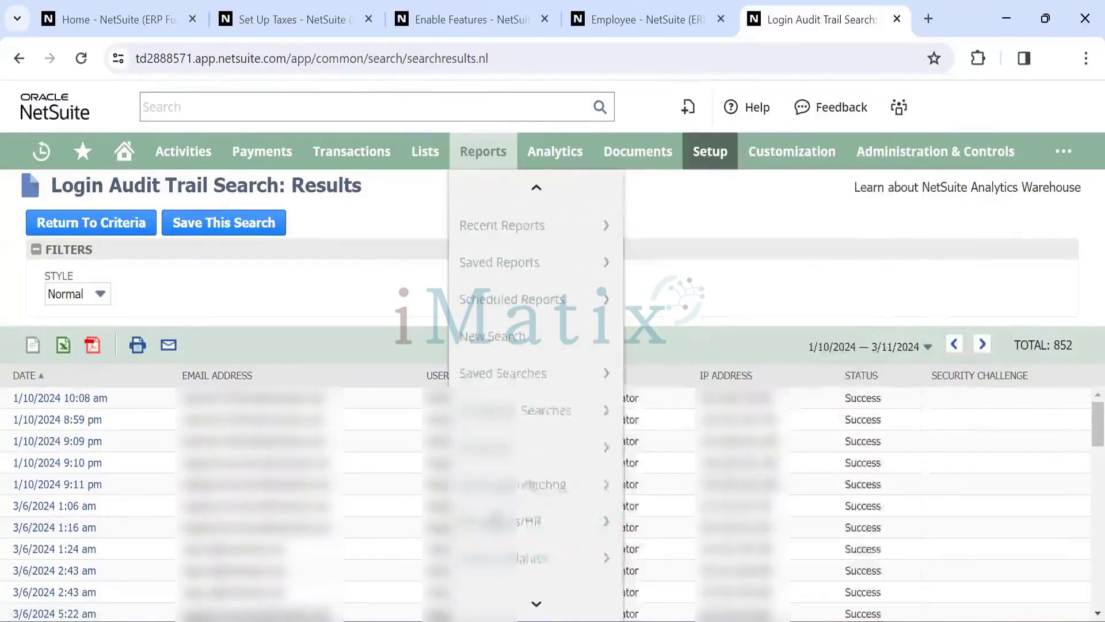
scroll(489, 369, "down", 1)
mouse_move(488, 365)
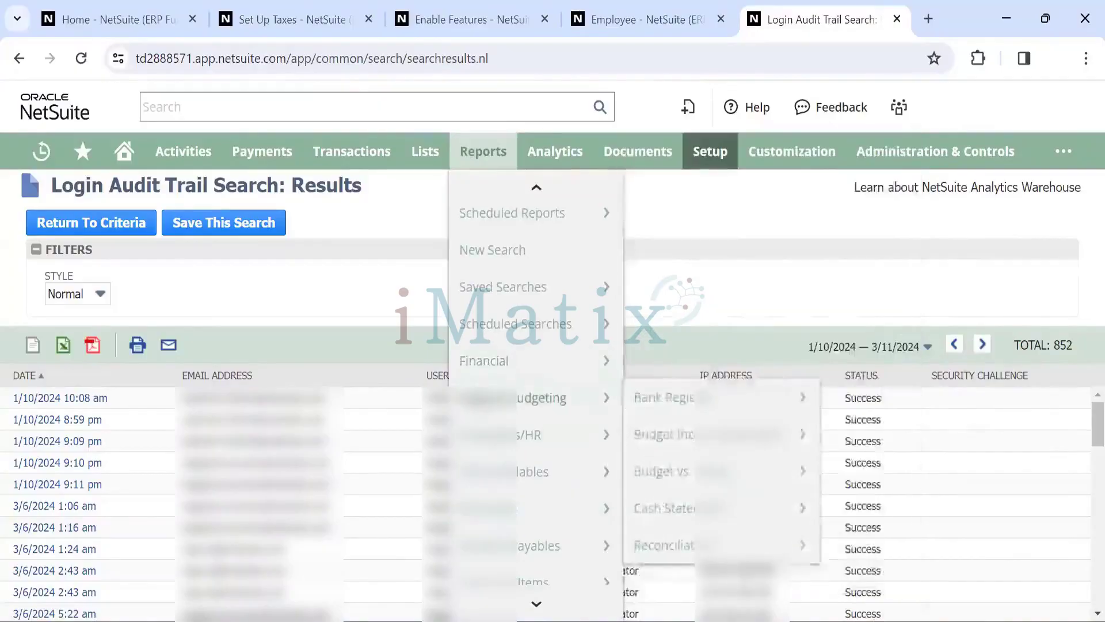
mouse_move(490, 434)
scroll(489, 435, "down", 2)
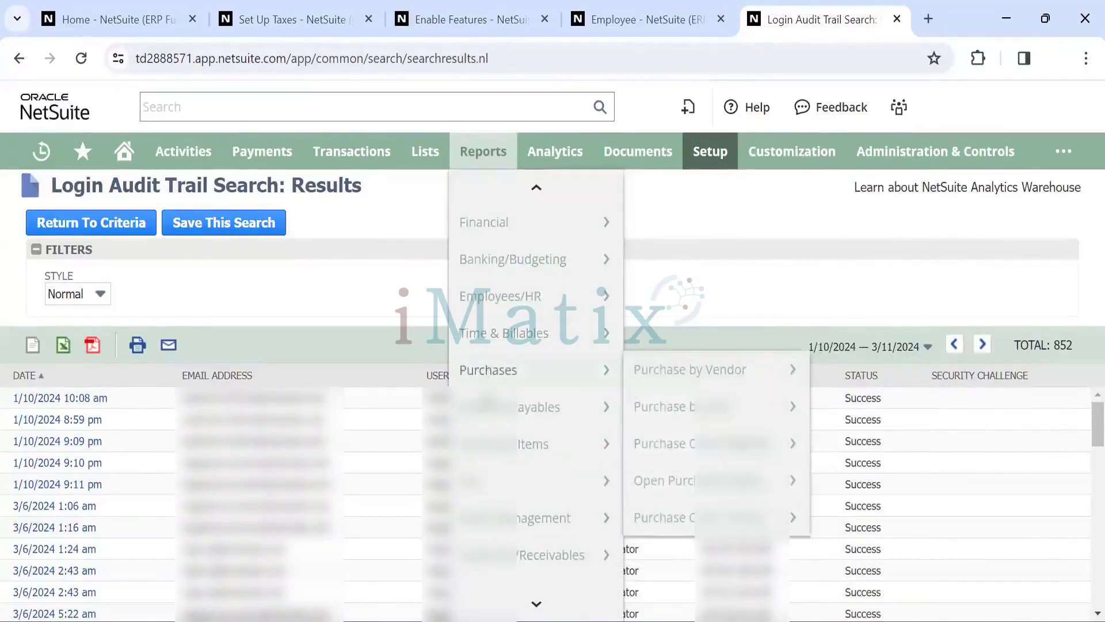
mouse_move(489, 407)
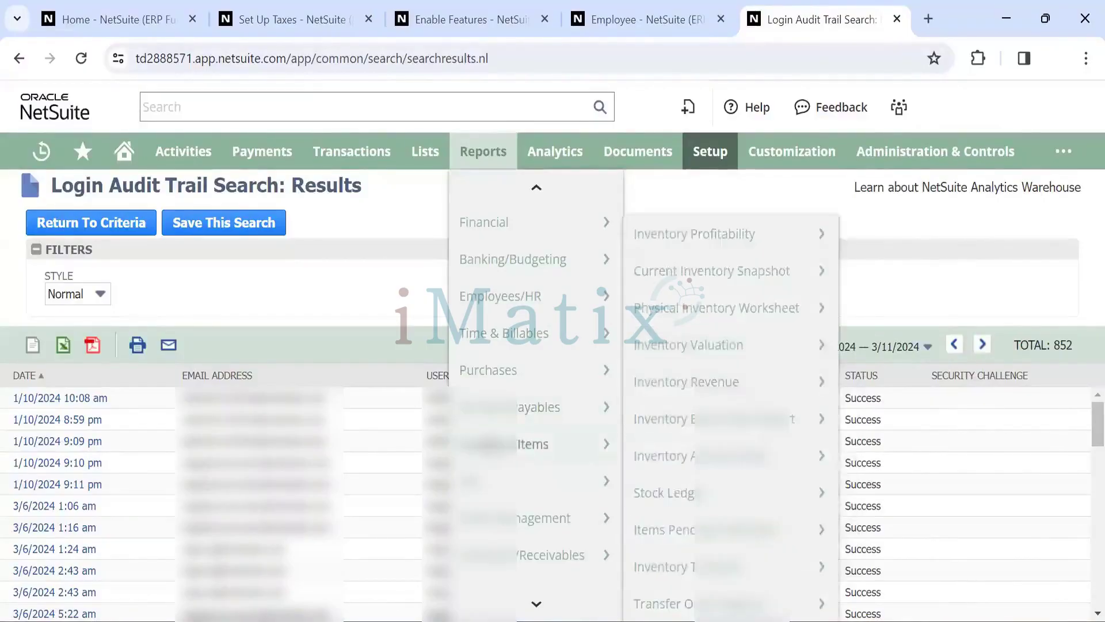
scroll(489, 444, "down", 4)
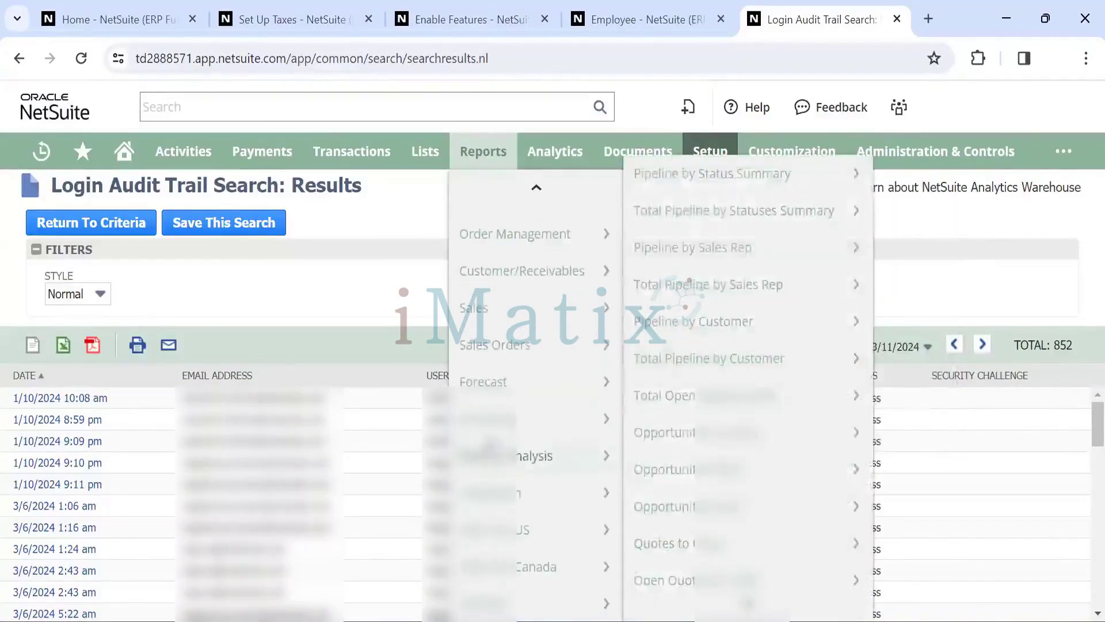
scroll(489, 443, "up", 2)
scroll(489, 444, "down", 2)
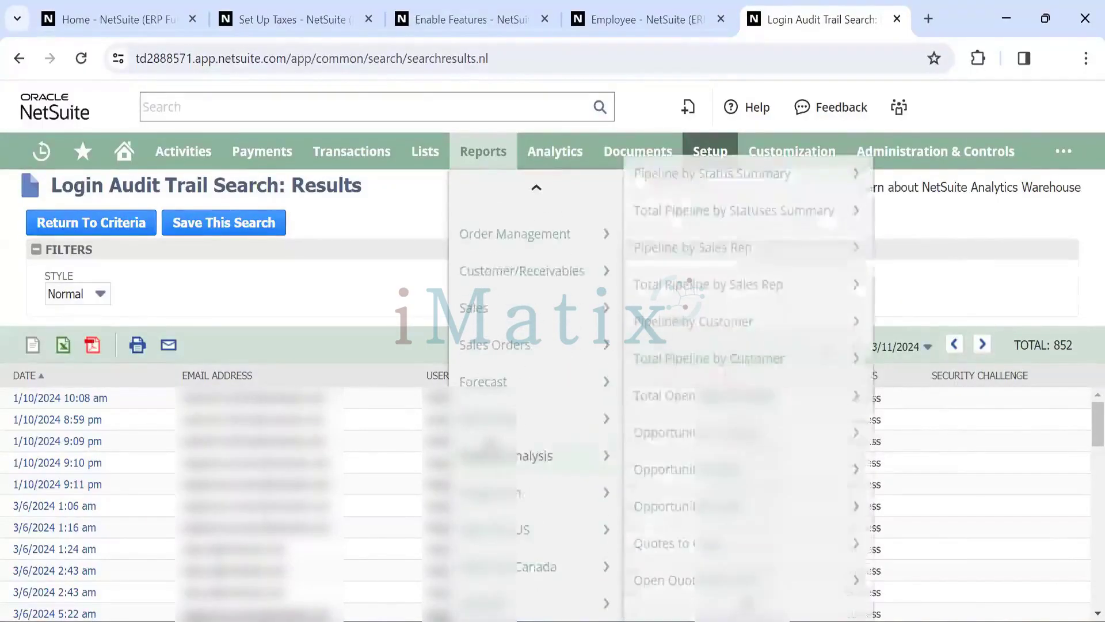
scroll(489, 443, "up", 4)
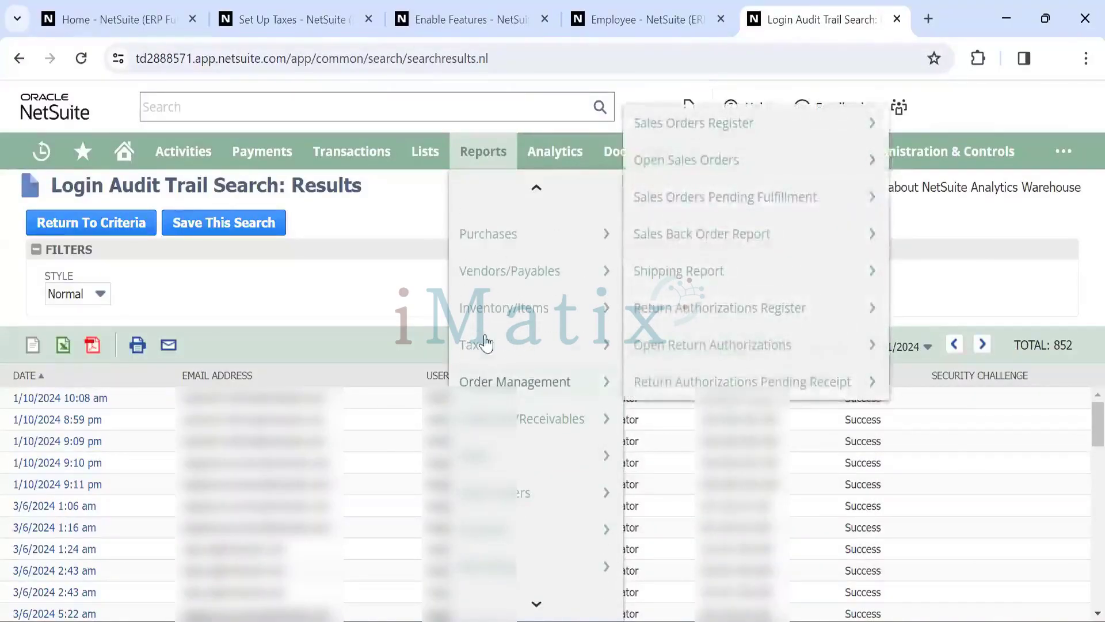
mouse_move(514, 311)
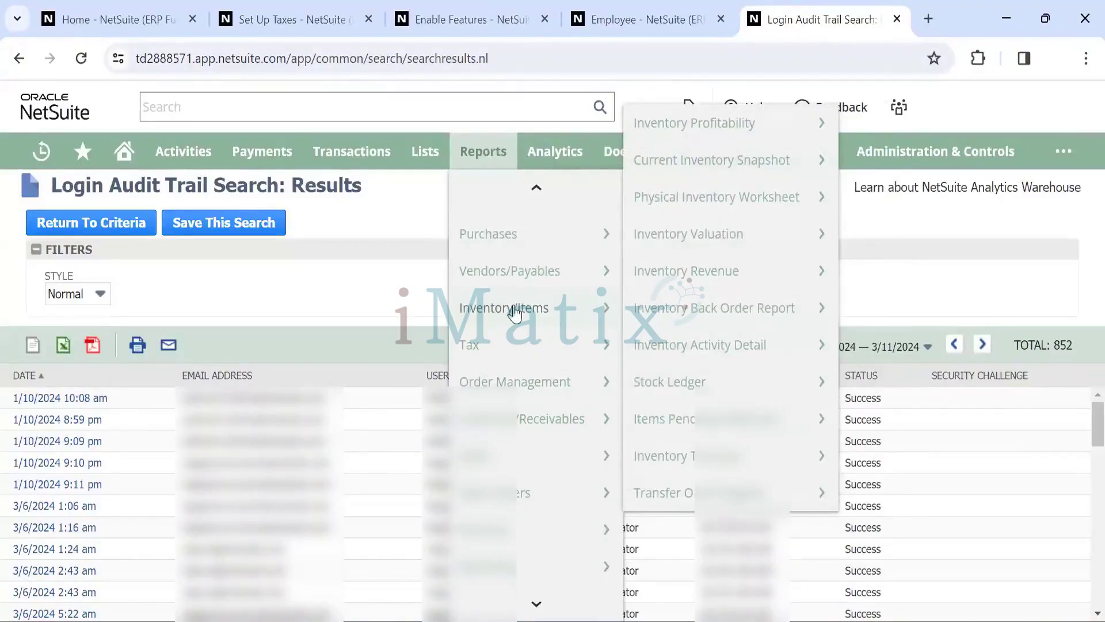
scroll(518, 210, "up", 3)
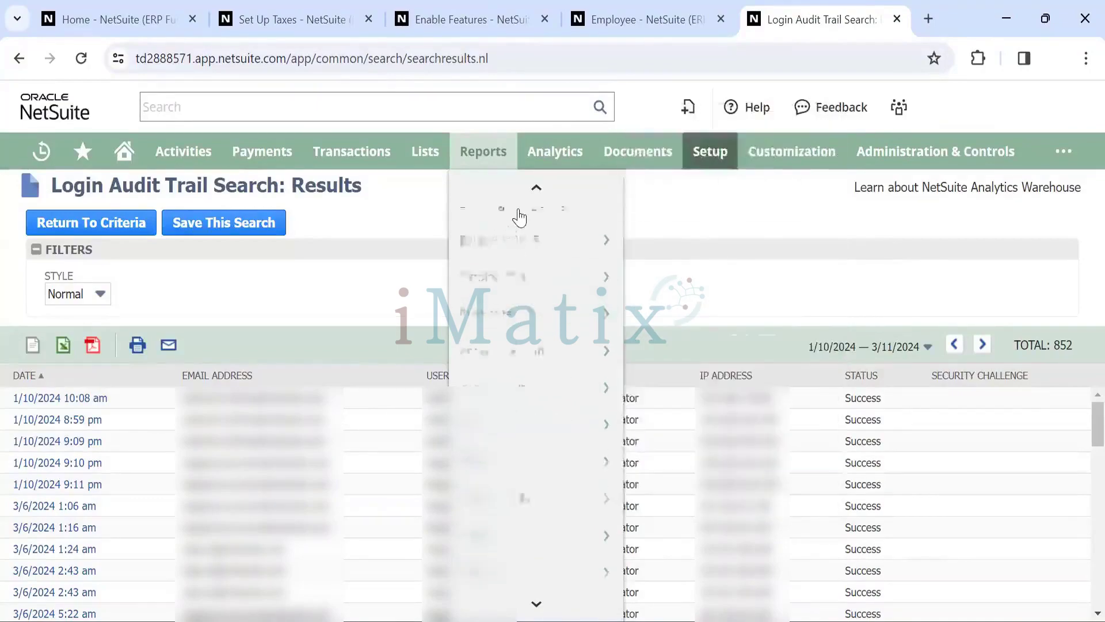
Review the list of financial reports, open the Balance Sheet and look over its current asset rows
mouse_move(515, 282)
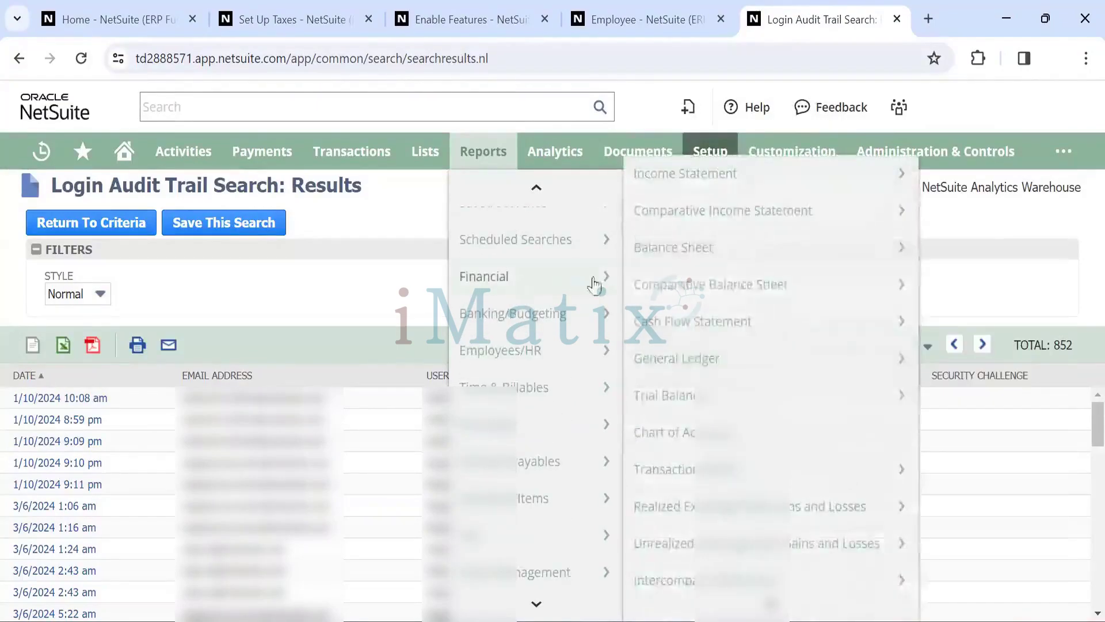
mouse_move(694, 279)
mouse_move(698, 249)
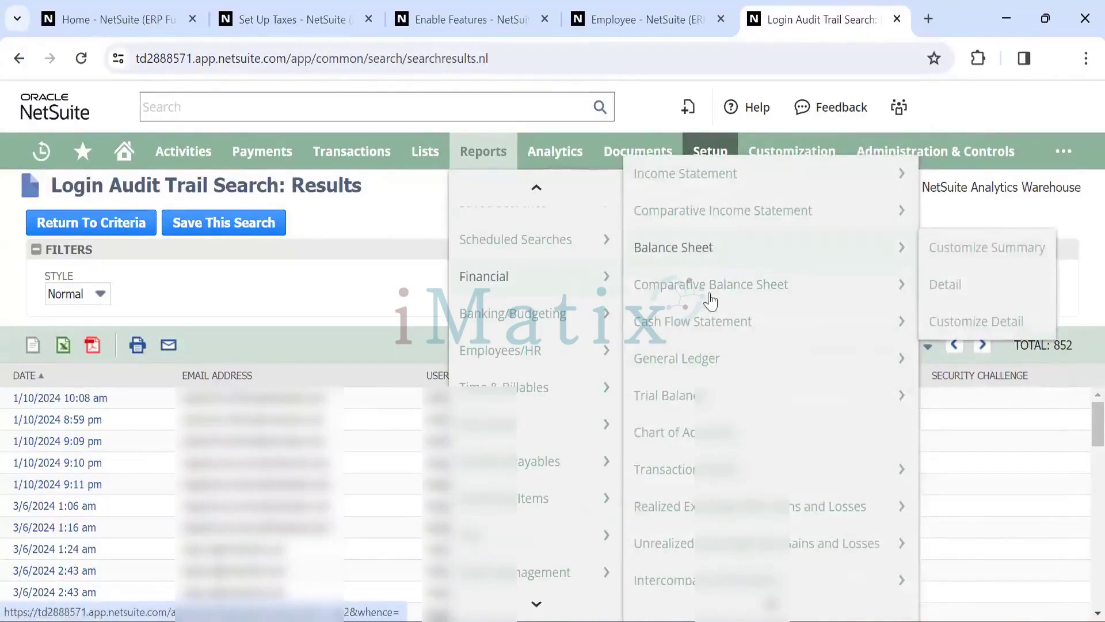
mouse_move(709, 330)
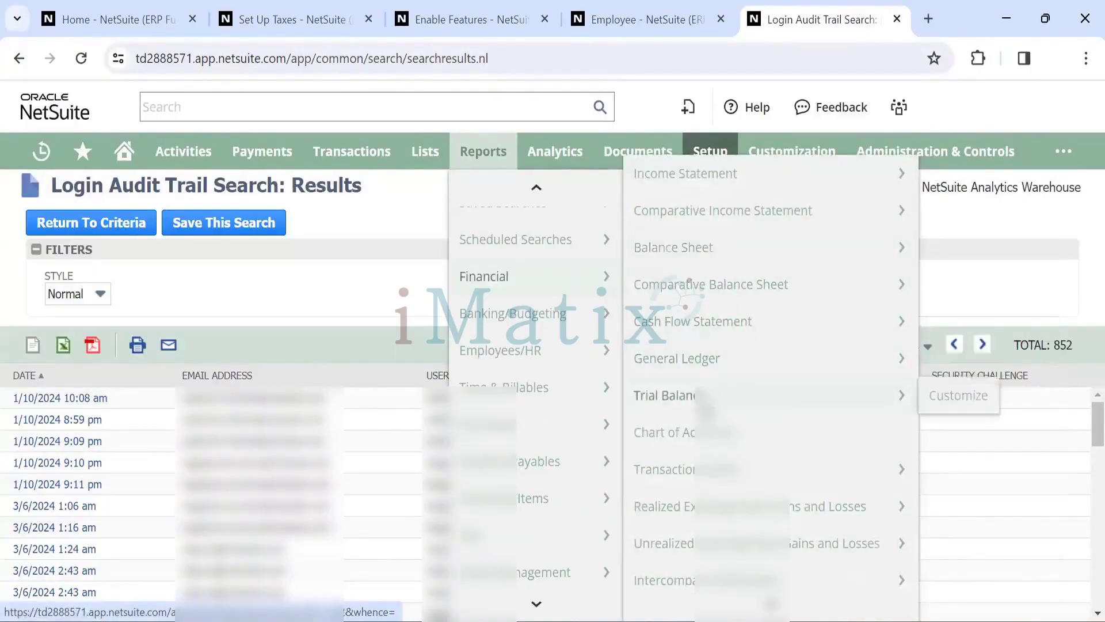
scroll(705, 438, "down", 2)
scroll(717, 449, "down", 4)
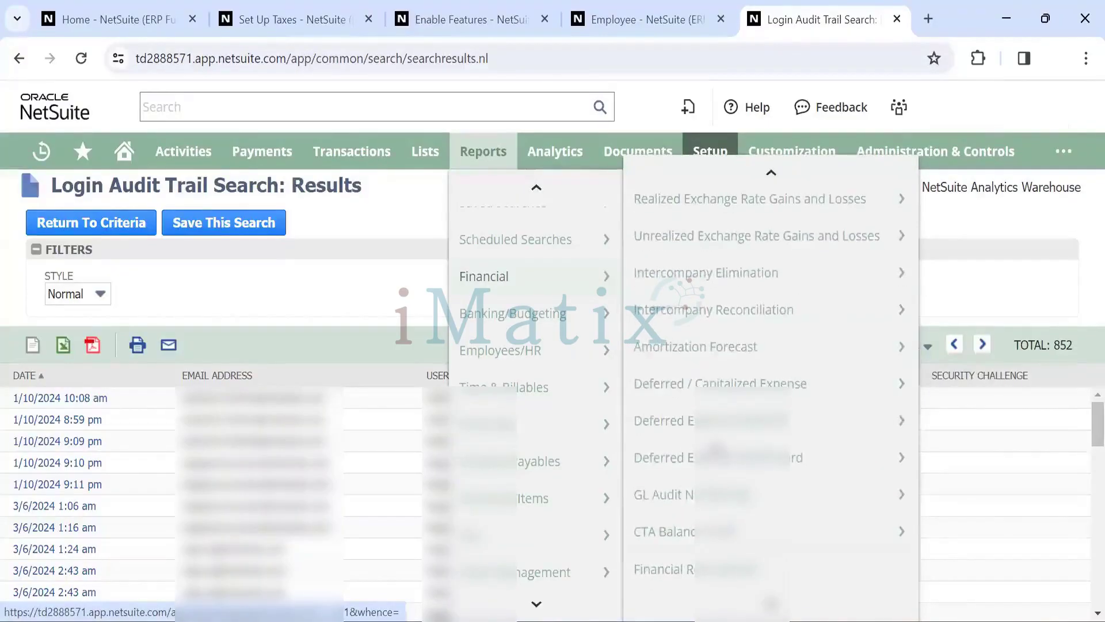
scroll(716, 448, "up", 6)
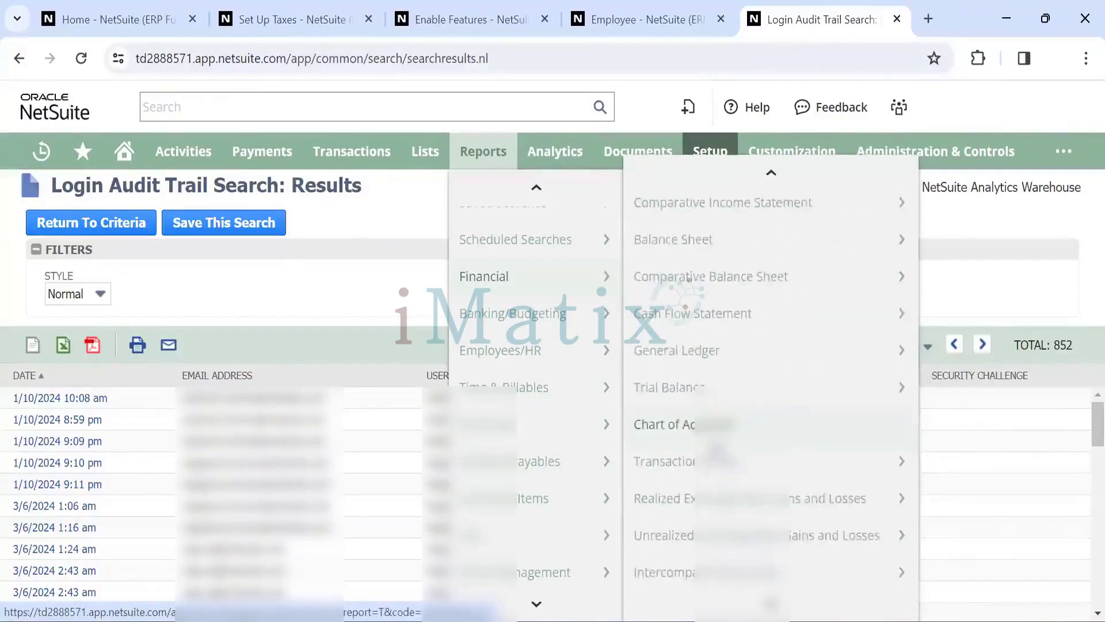
mouse_move(709, 385)
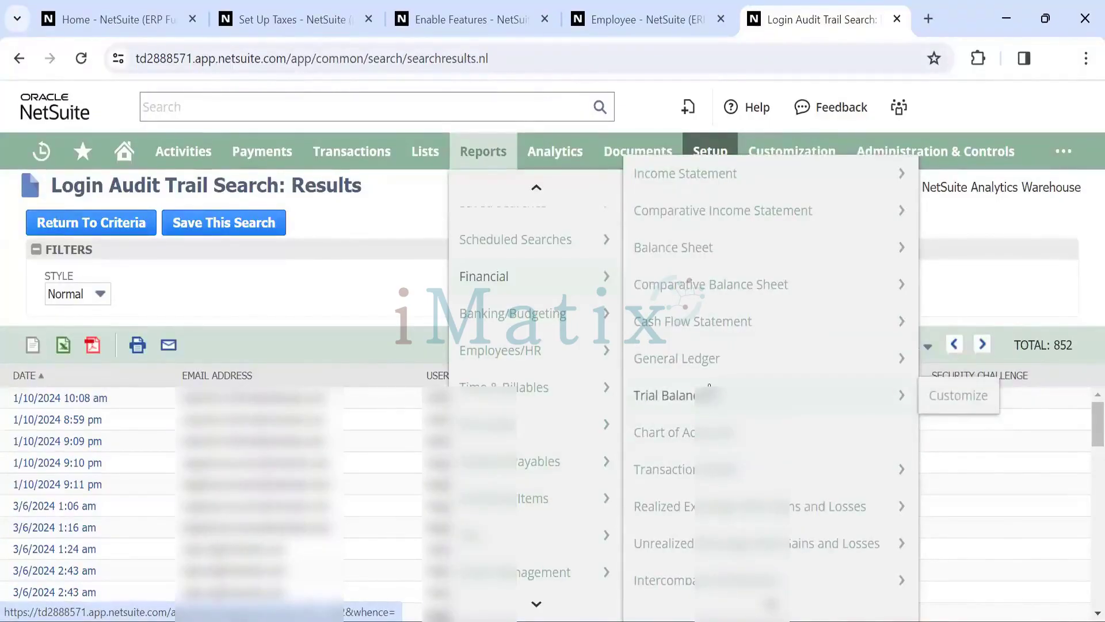
left_click(679, 251)
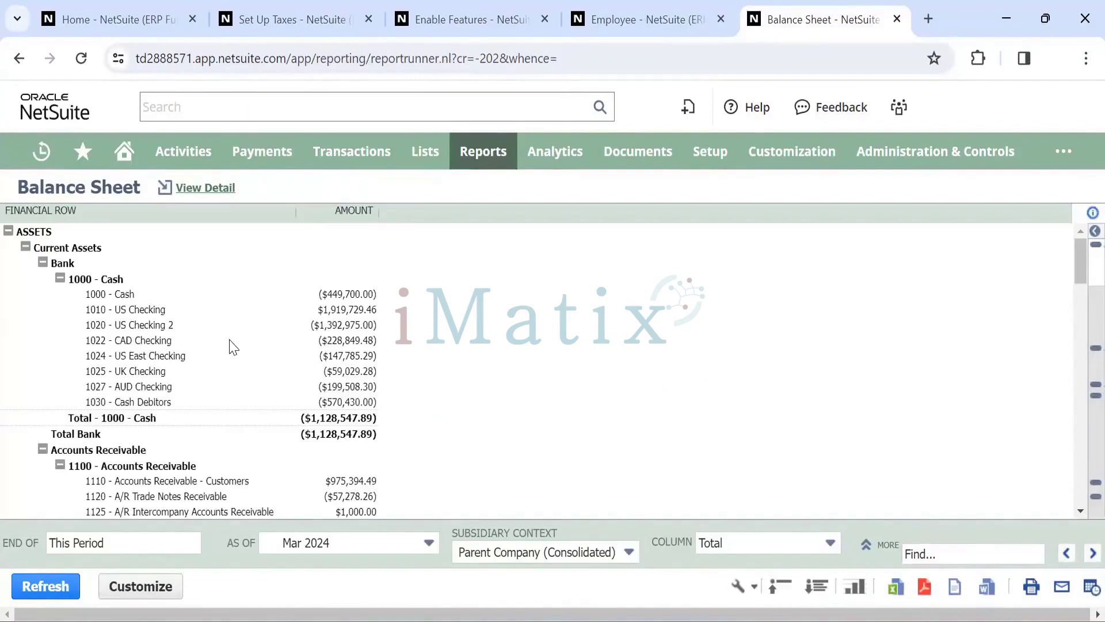
scroll(198, 377, "down", 1)
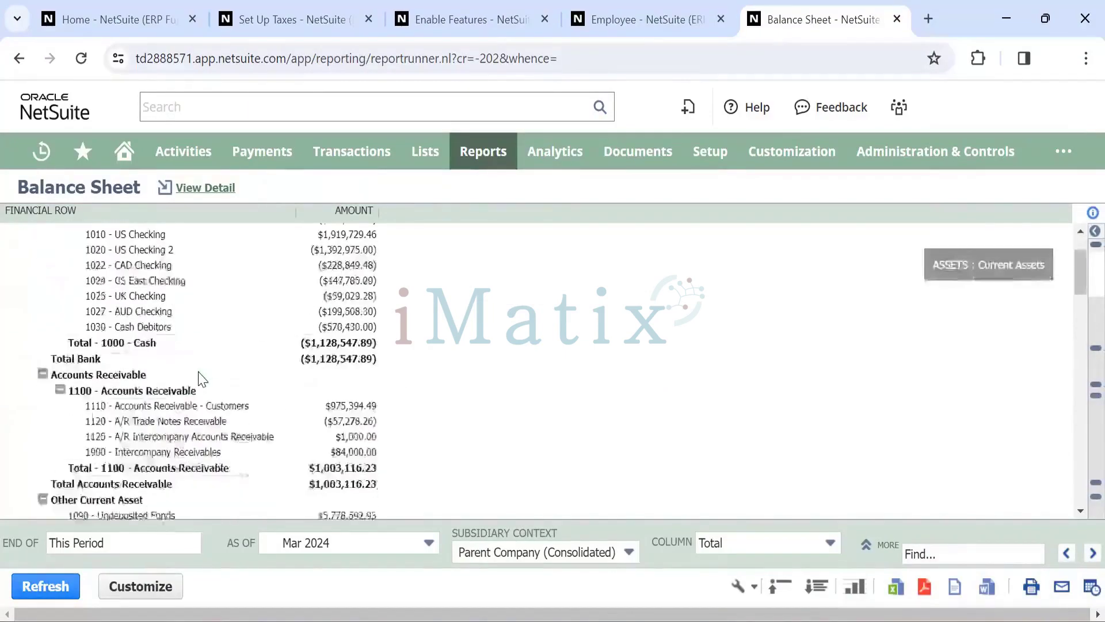
scroll(198, 377, "up", 1)
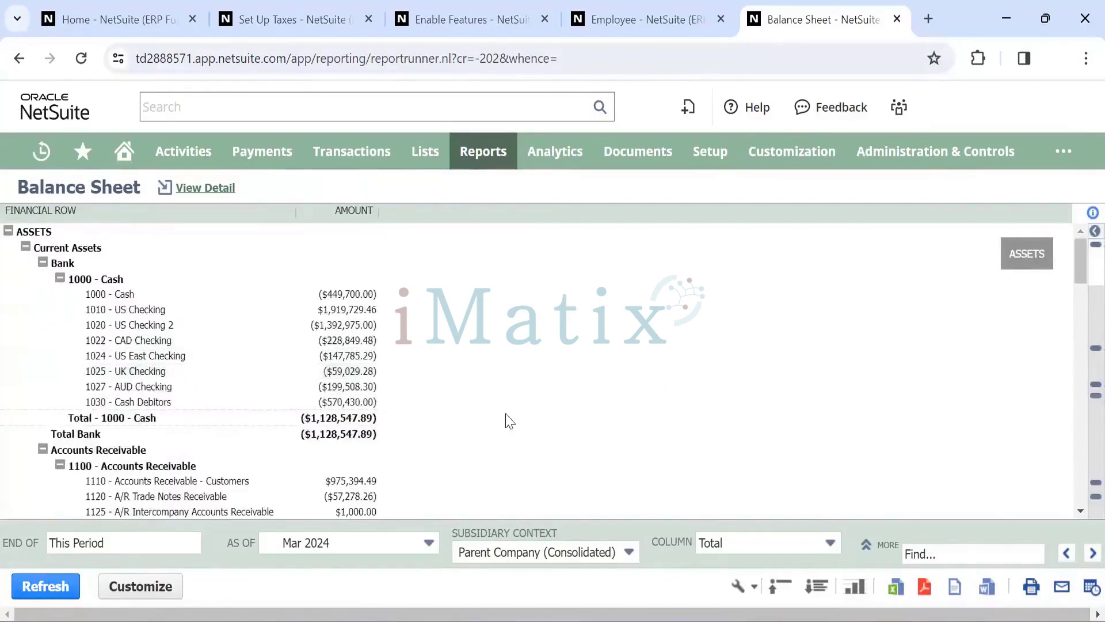
Show the additional Balance Sheet filters for class, customer, department, item and warehouse, and look over the cash and receivable rows
left_click(869, 544)
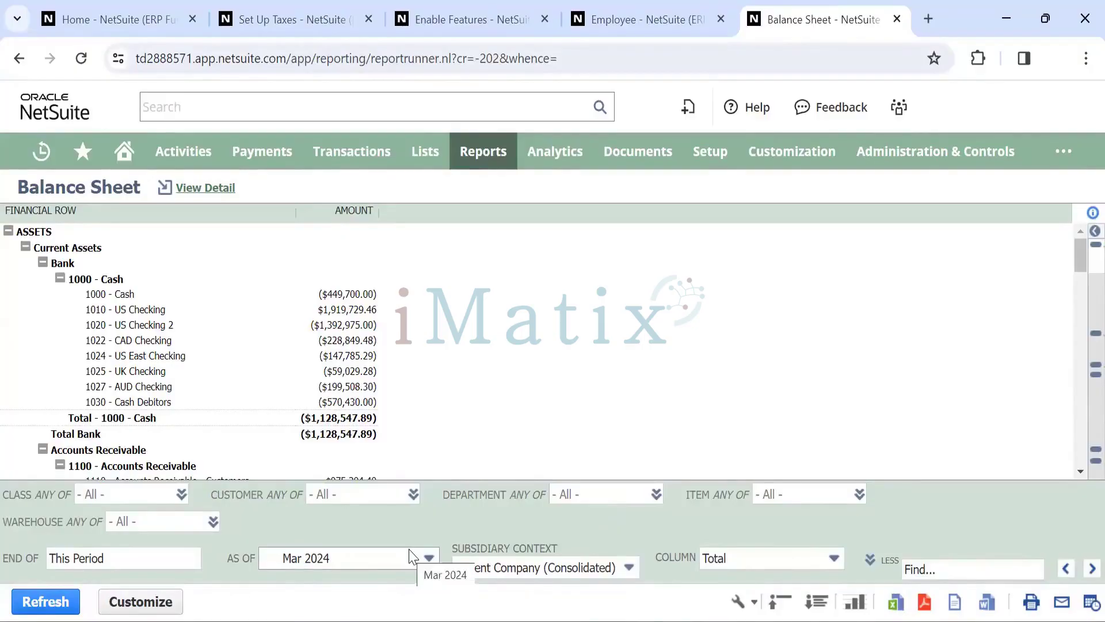
scroll(270, 472, "down", 1)
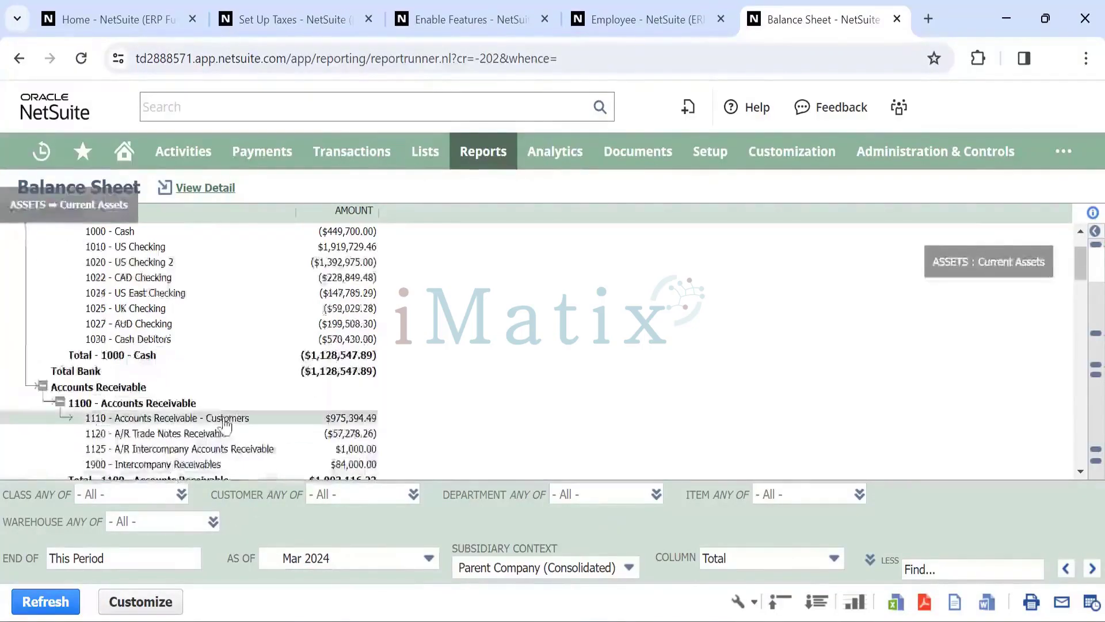
scroll(226, 425, "up", 1)
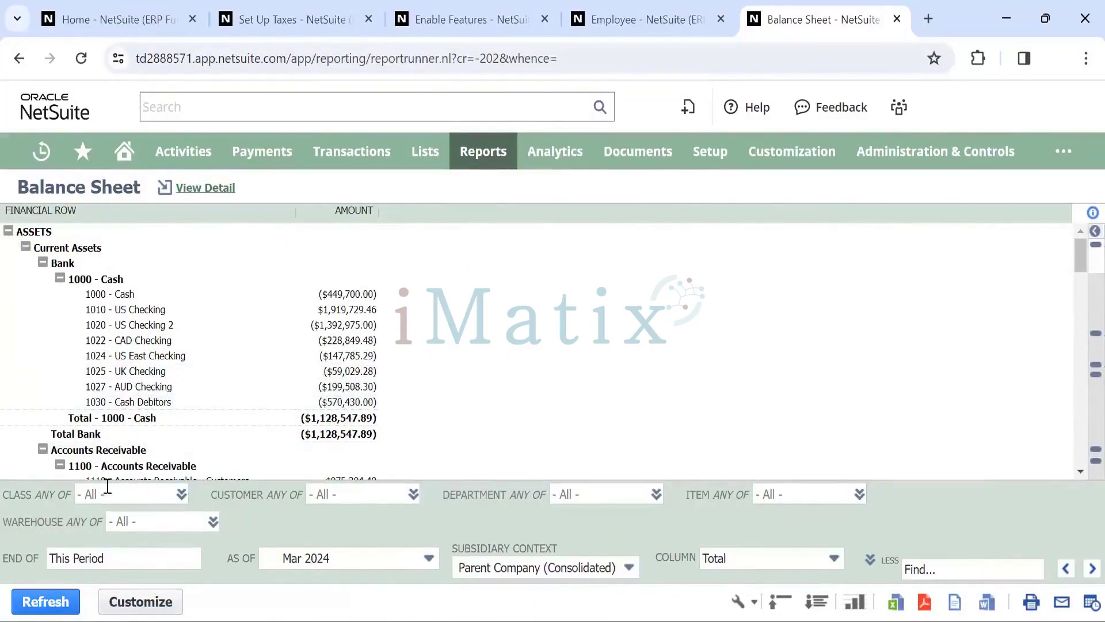
Customize the Balance Sheet report by adding the Fiscal Year field from the Financial group as a column
left_click(133, 602)
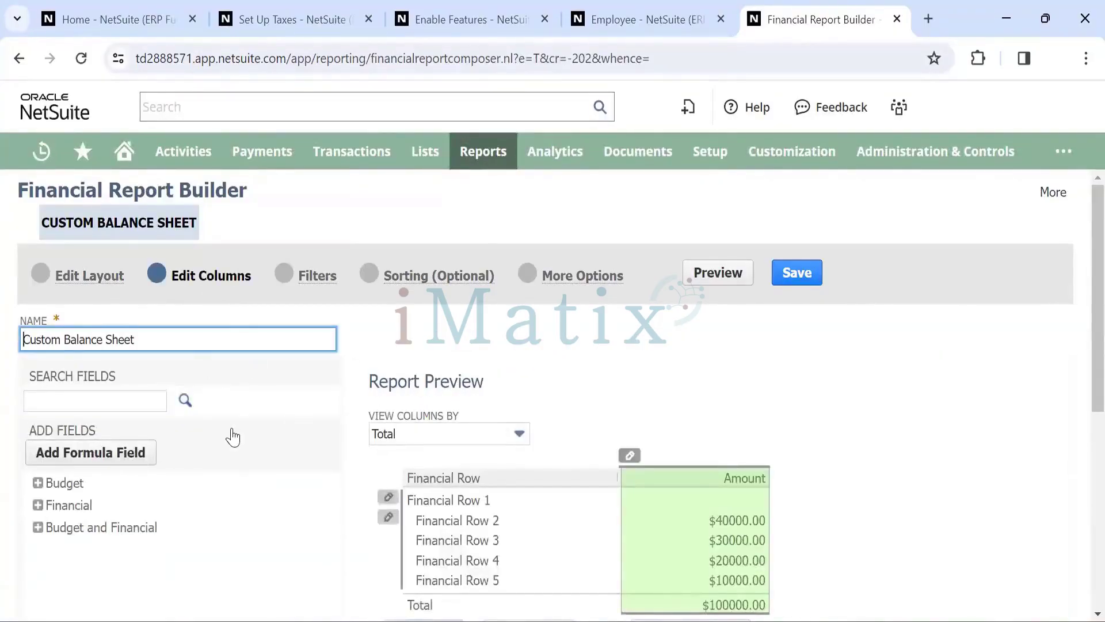
scroll(233, 438, "down", 2)
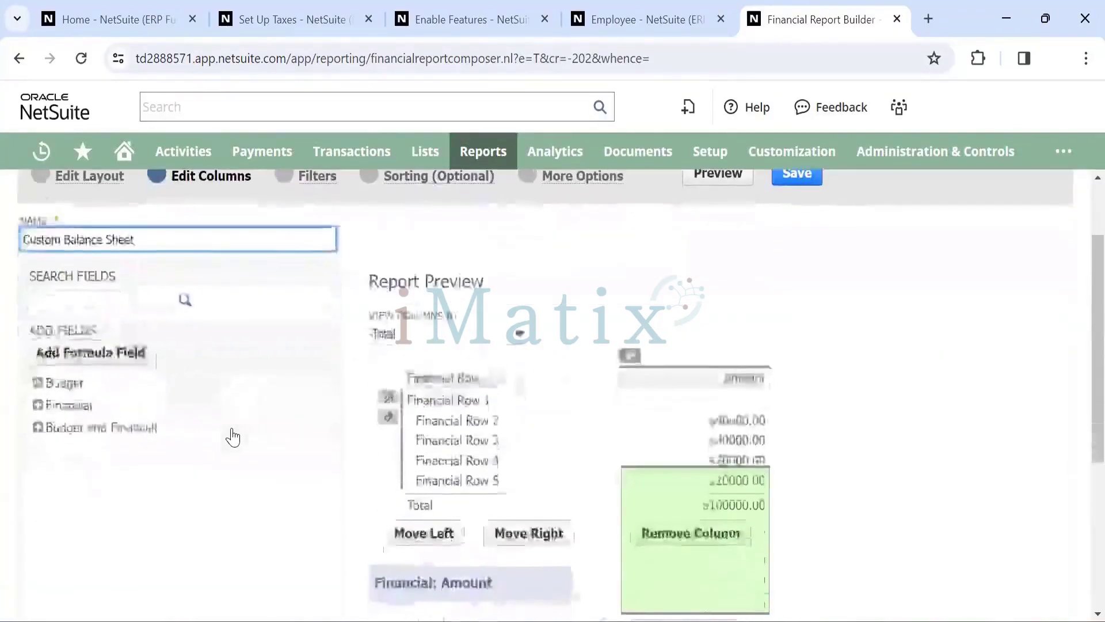
left_click(37, 405)
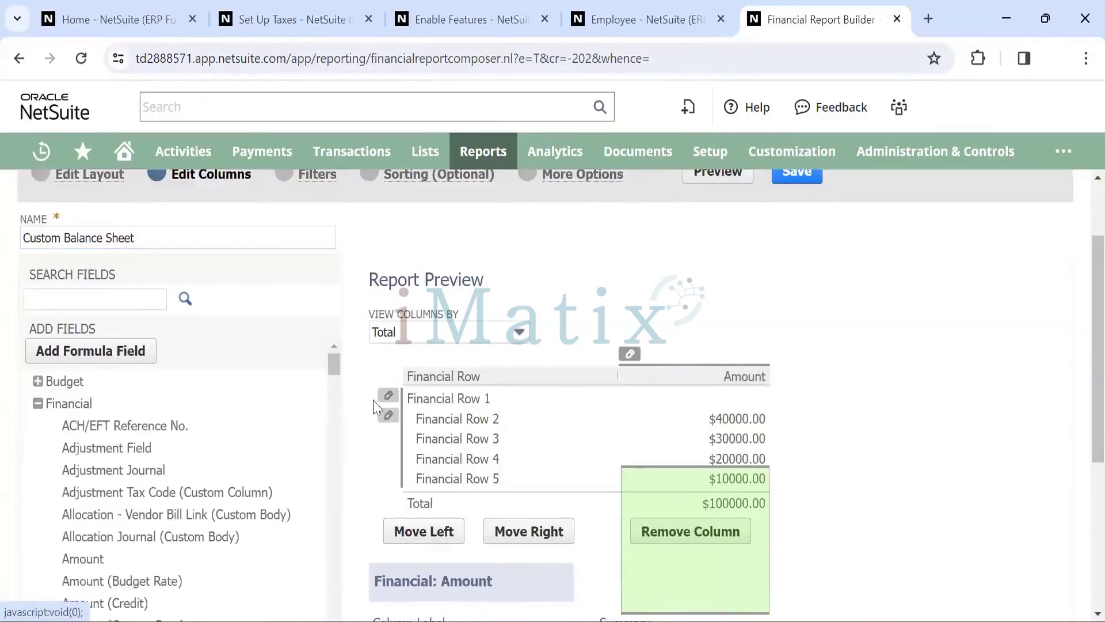
scroll(128, 475, "down", 5)
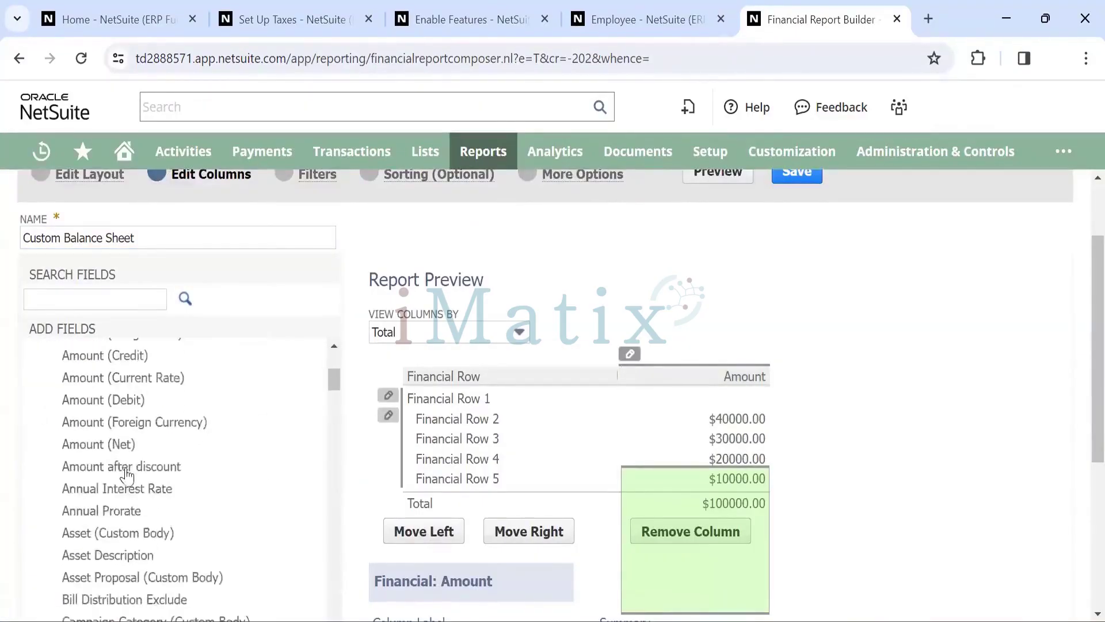
scroll(127, 475, "down", 2)
scroll(127, 475, "up", 7)
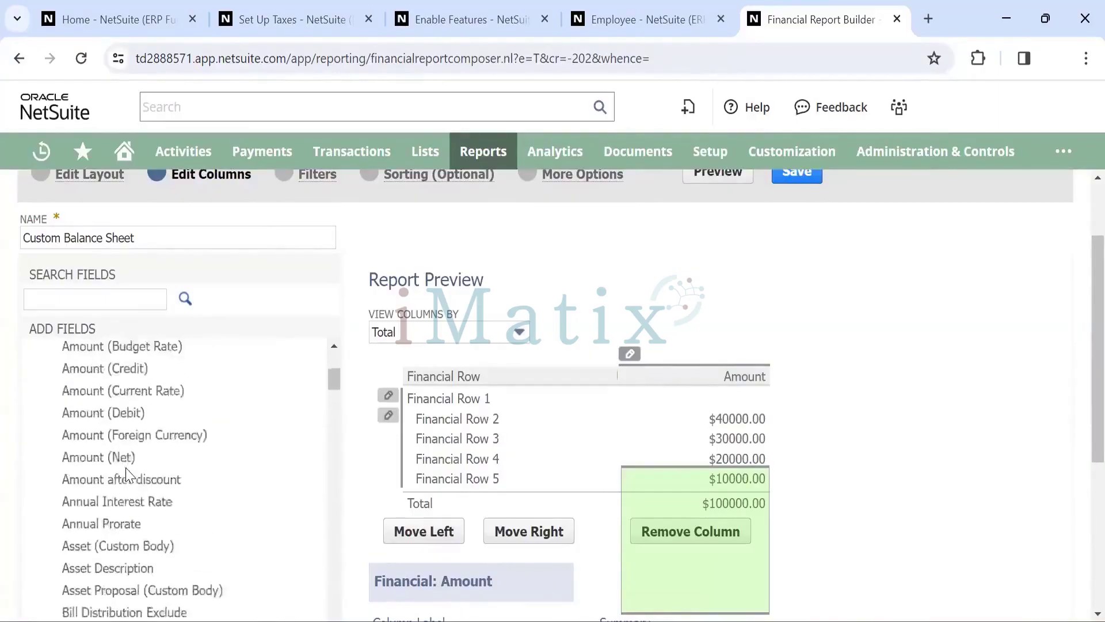
scroll(125, 471, "down", 15)
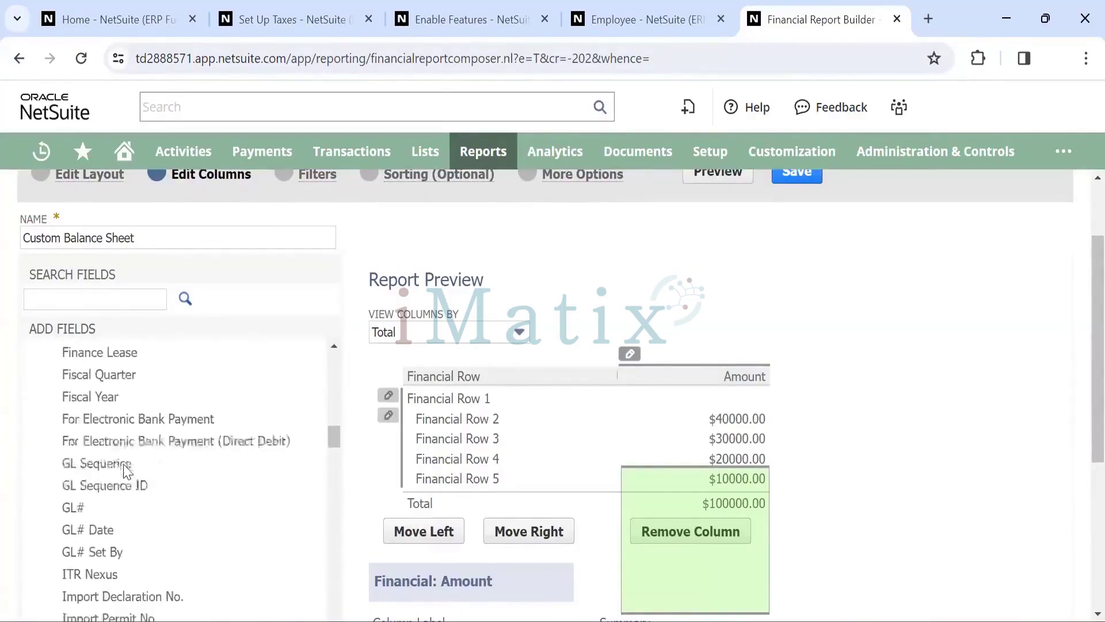
left_click(99, 397)
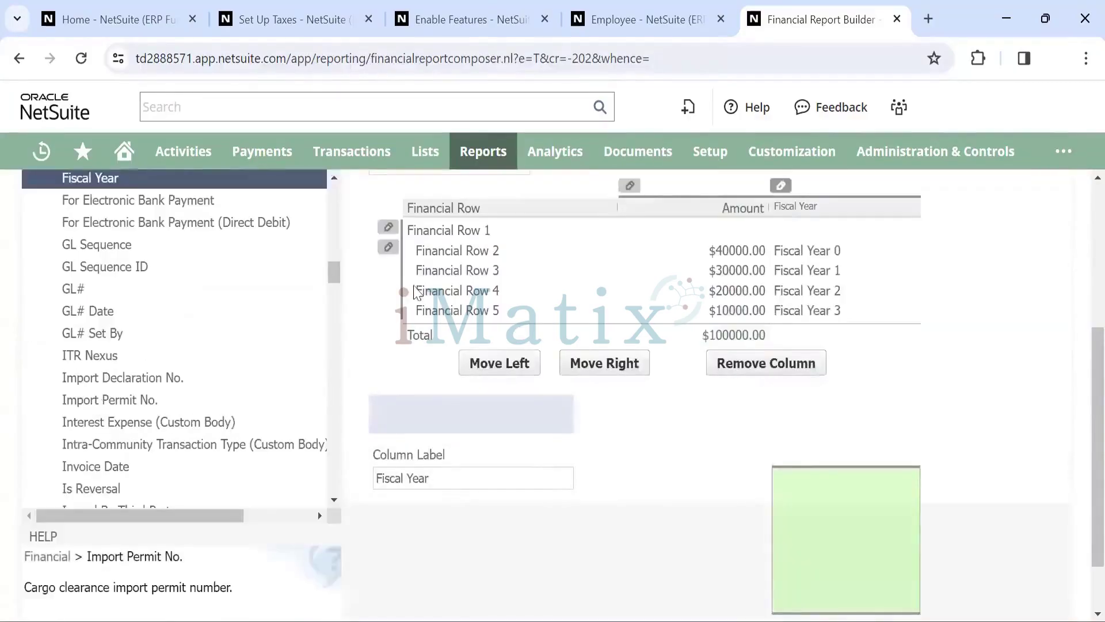
scroll(634, 443, "down", 1)
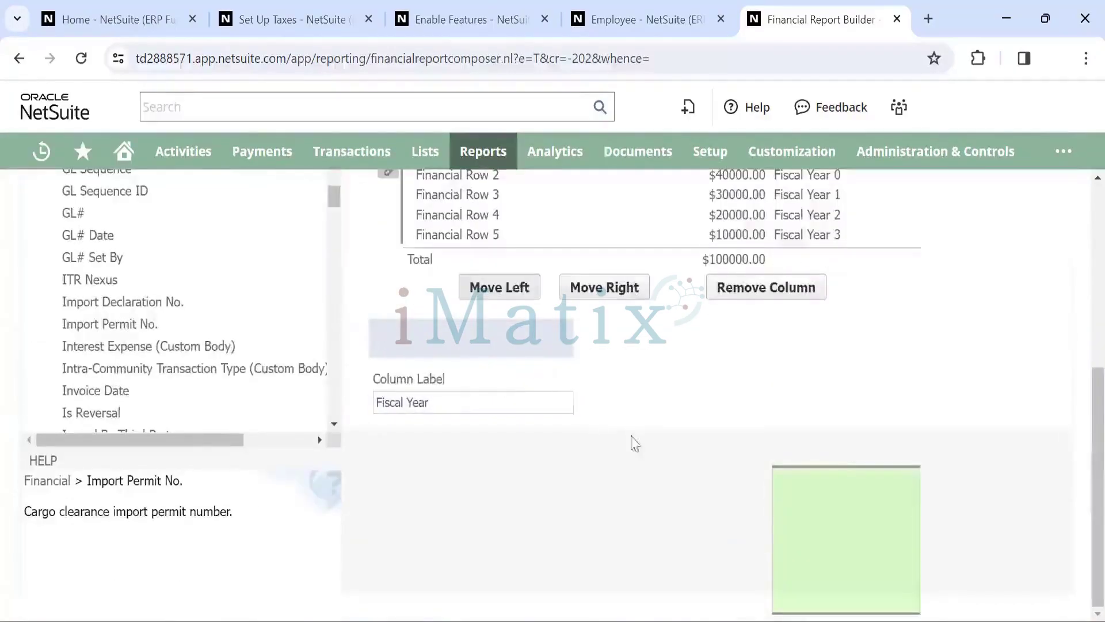
scroll(555, 373, "up", 5)
Preview the Custom Balance Sheet and look over its bank account rows with the Fiscal Year column
left_click(713, 275)
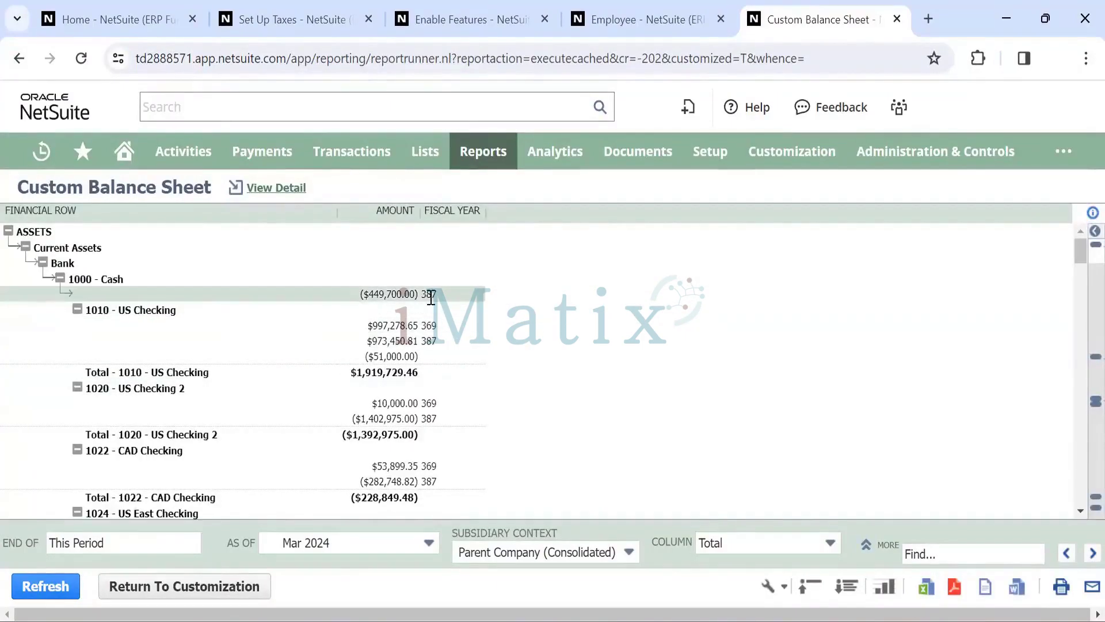
scroll(181, 420, "down", 3)
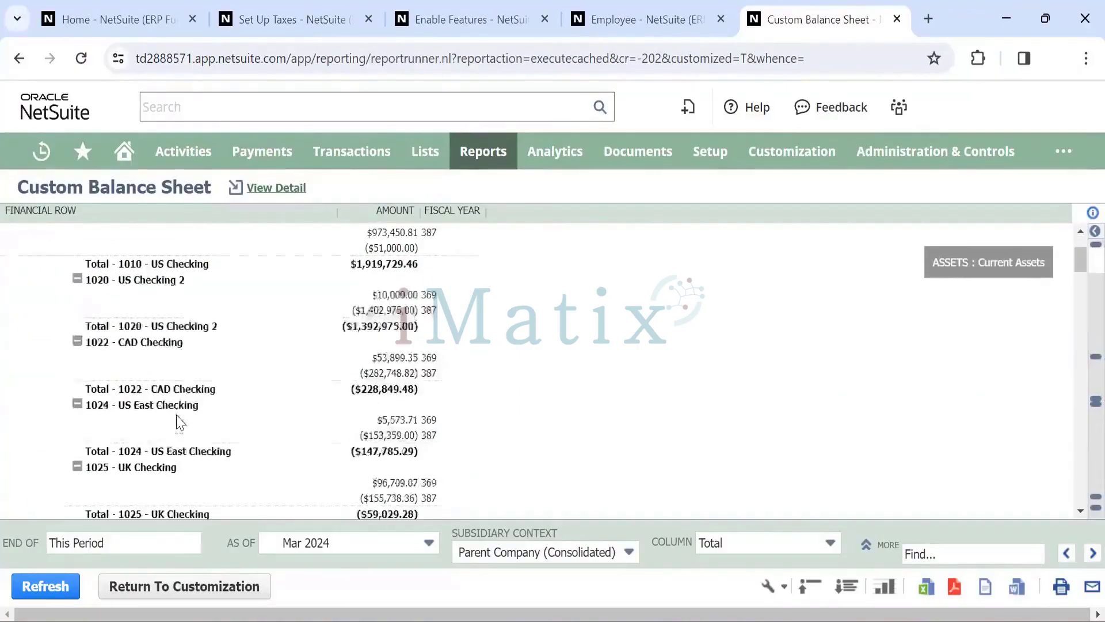
scroll(192, 412, "up", 3)
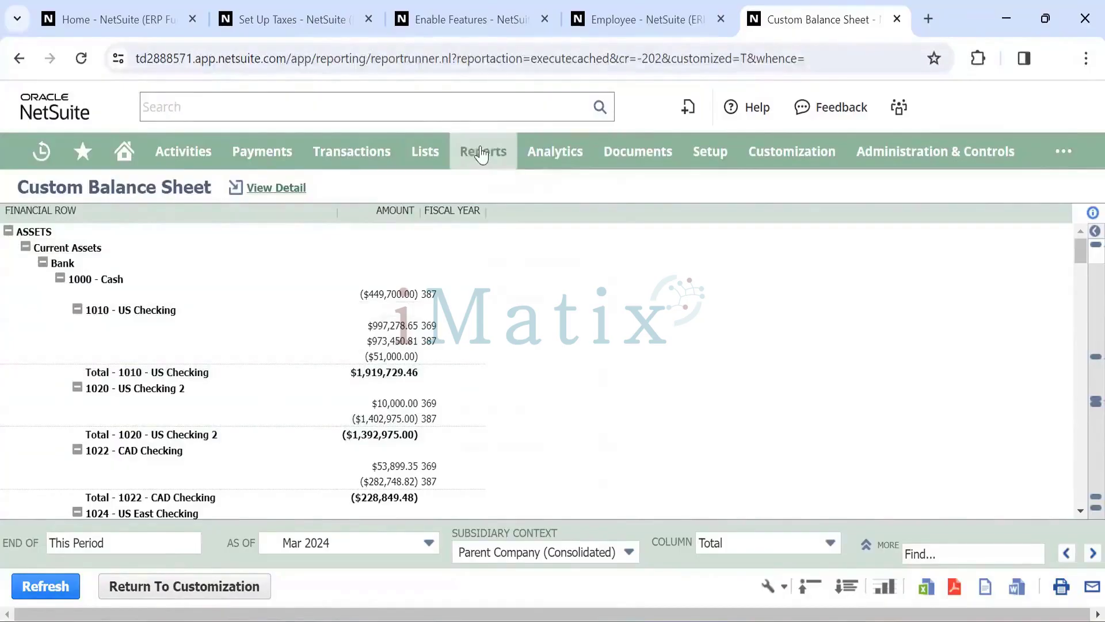
Review the available bank transactions, including deposits, fund transfers, statement reconciliation and bank data matching
mouse_move(485, 148)
mouse_move(525, 343)
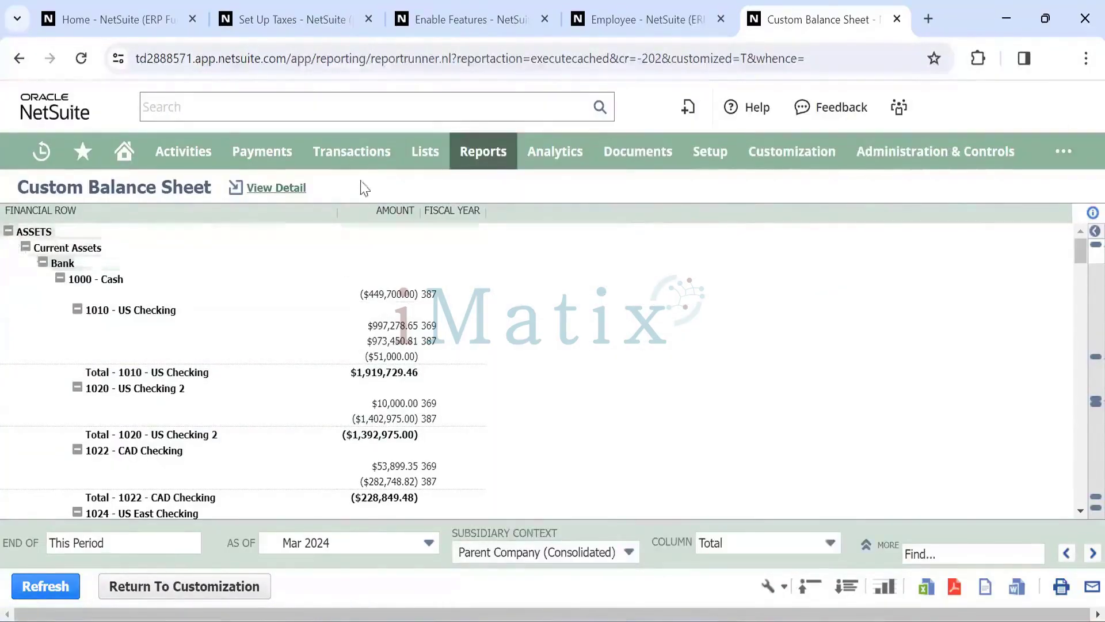
mouse_move(350, 158)
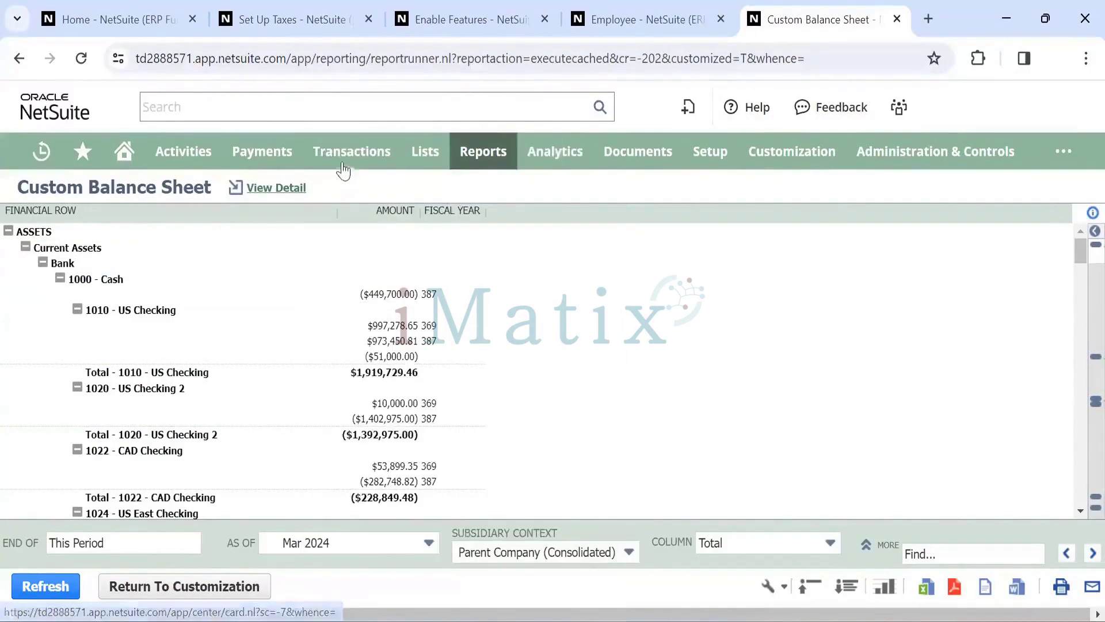
mouse_move(339, 225)
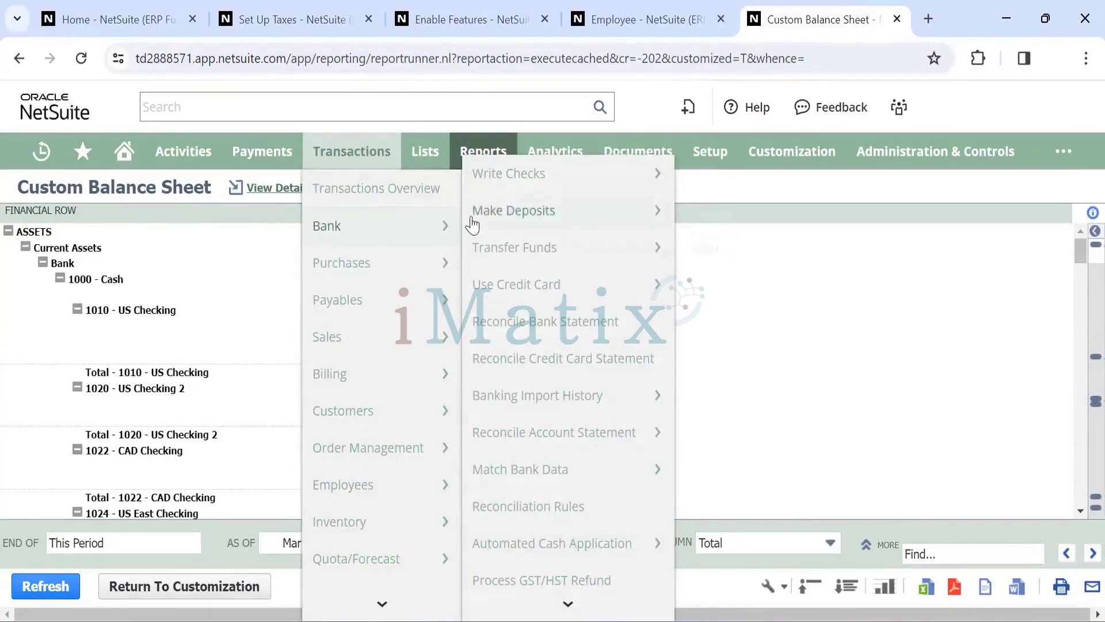
mouse_move(472, 224)
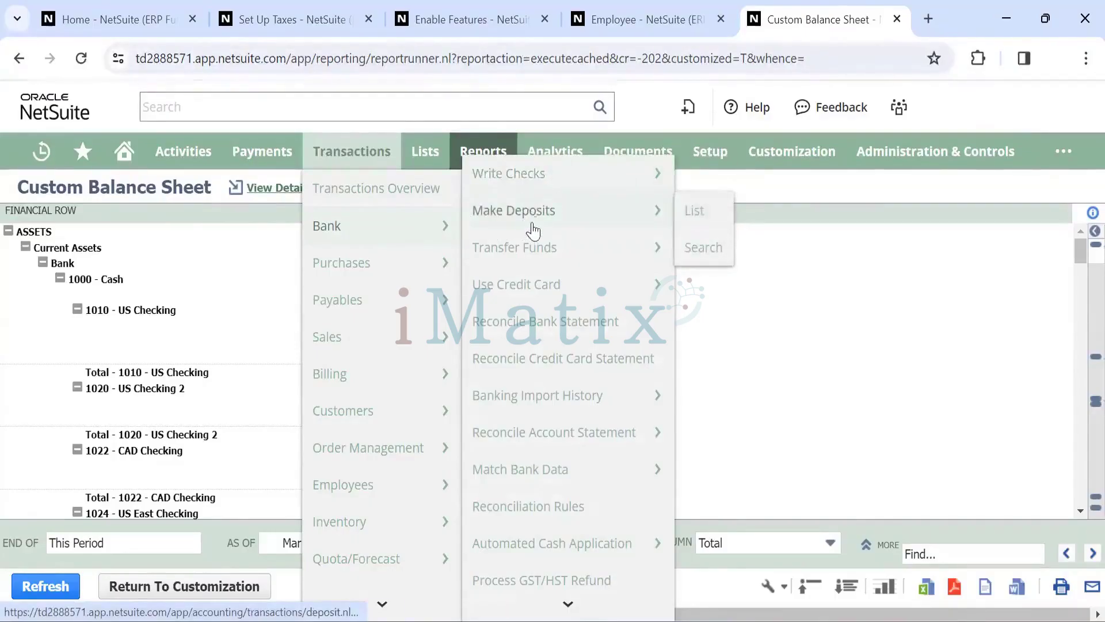
mouse_move(535, 244)
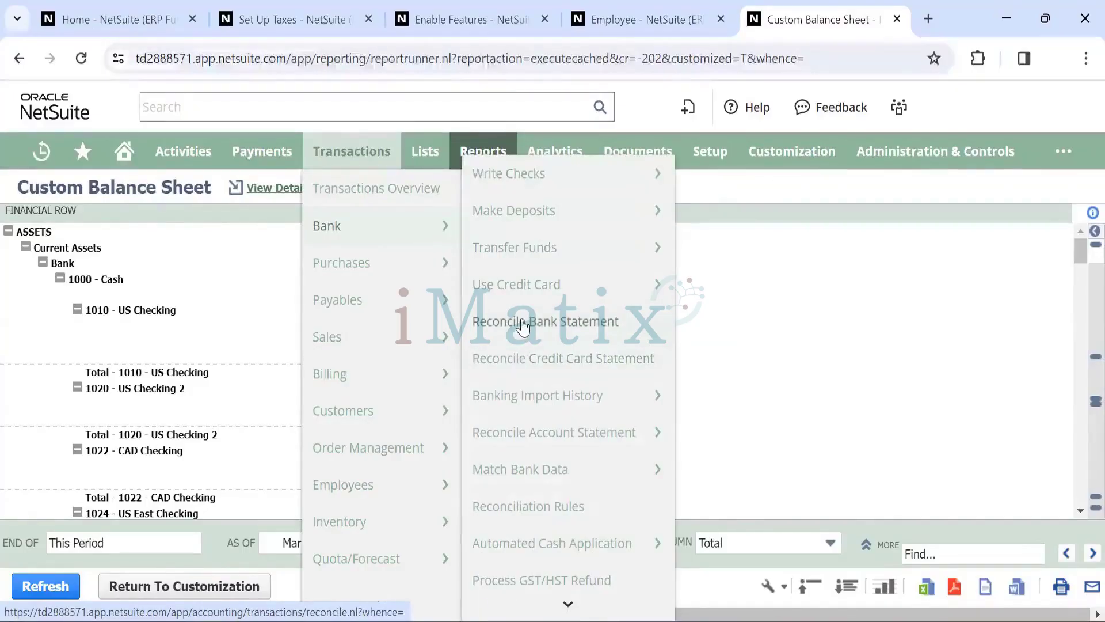
scroll(529, 403, "down", 2)
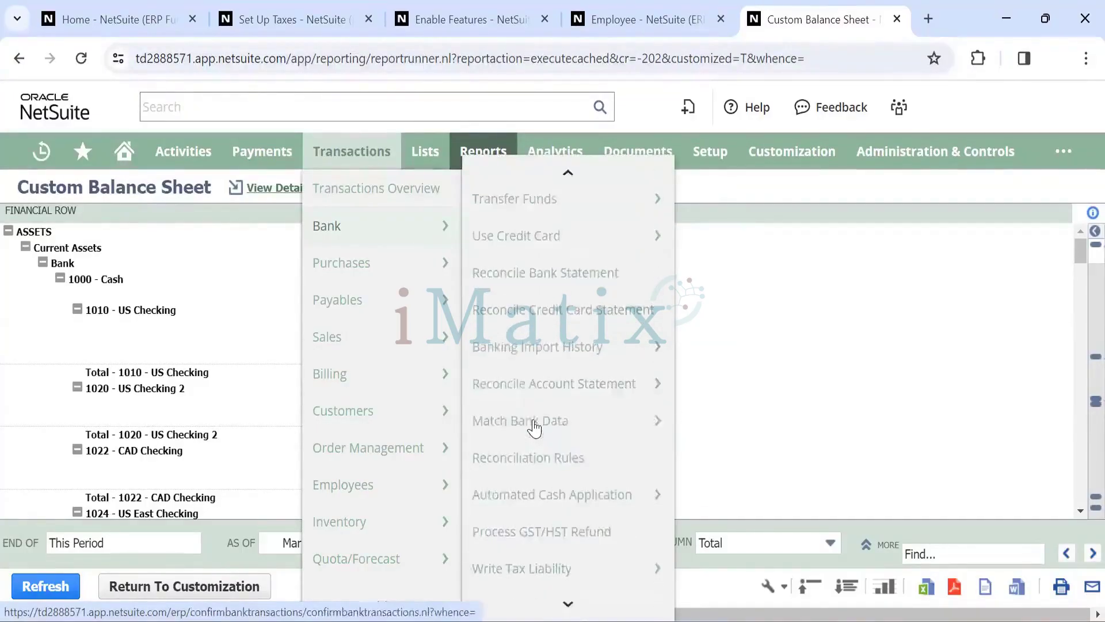
Review the available purchase transactions, including purchase orders, order receipt and vendor returns, and glance over the bank and order management options
mouse_move(368, 268)
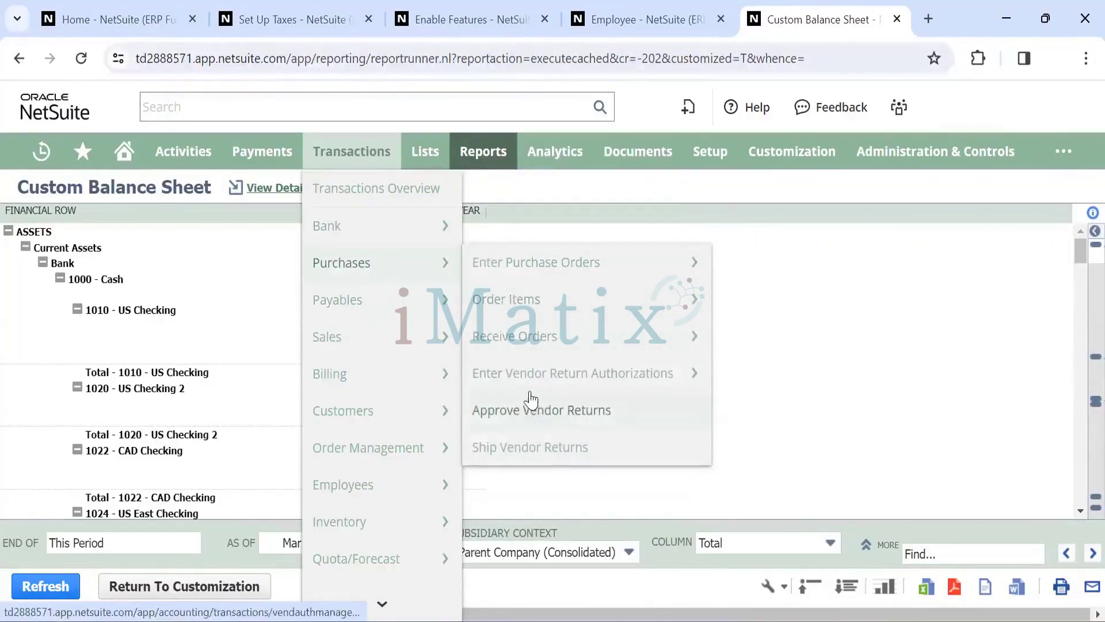
mouse_move(382, 299)
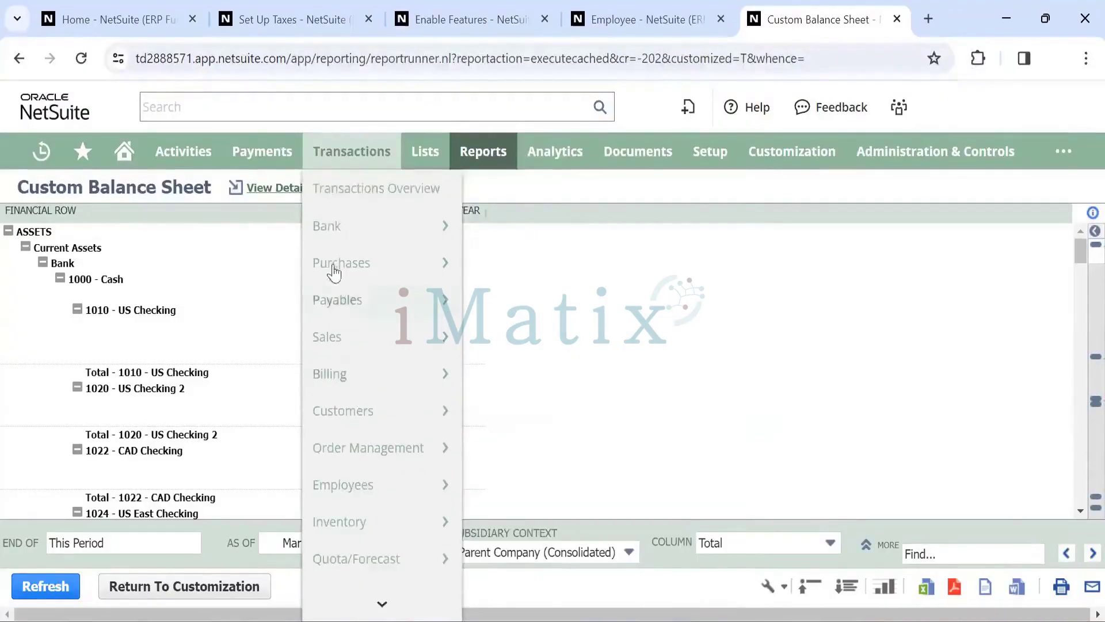
mouse_move(340, 224)
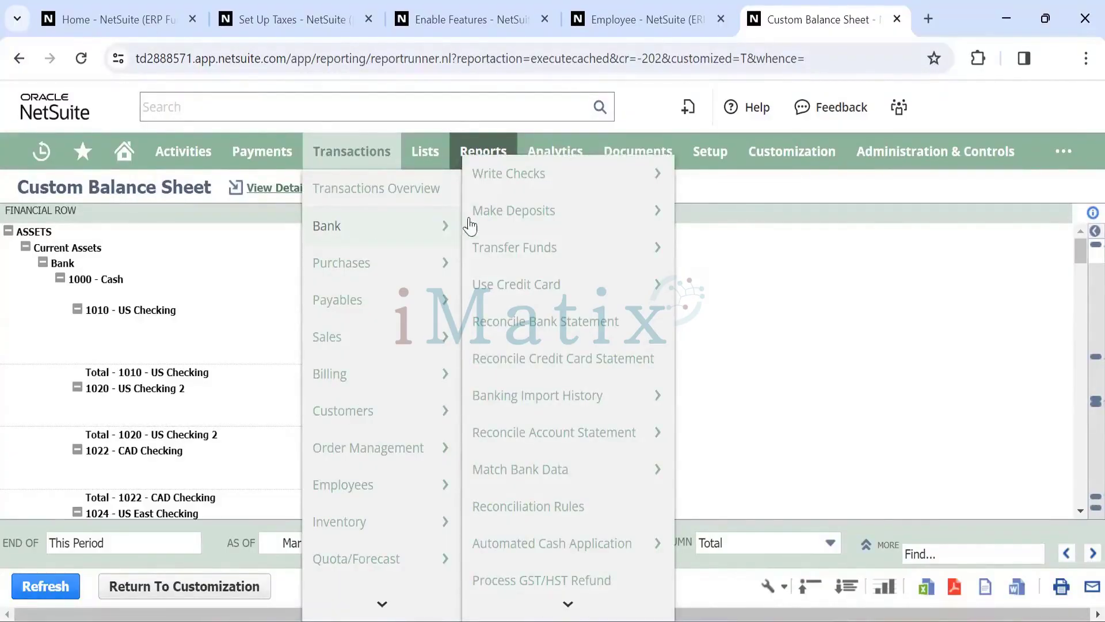
mouse_move(532, 225)
mouse_move(380, 272)
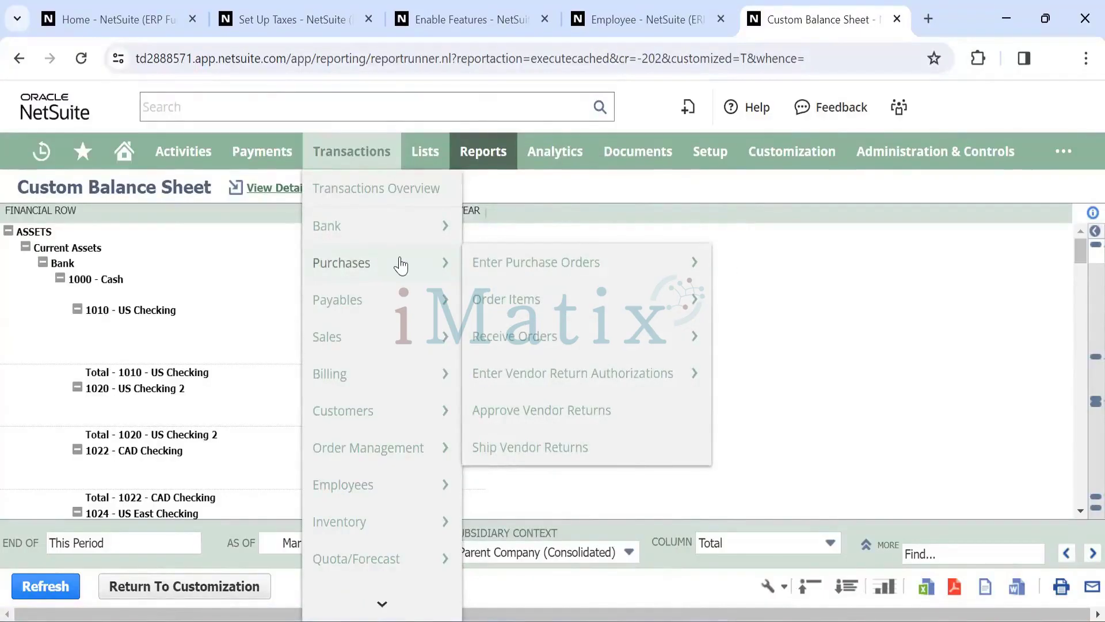
mouse_move(510, 267)
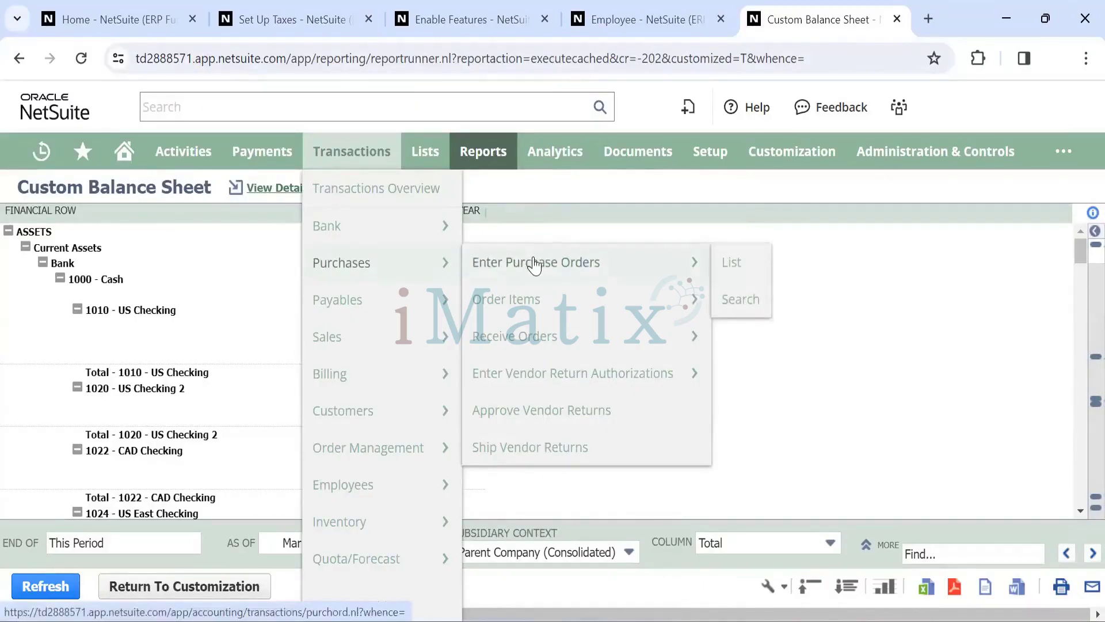
mouse_move(534, 338)
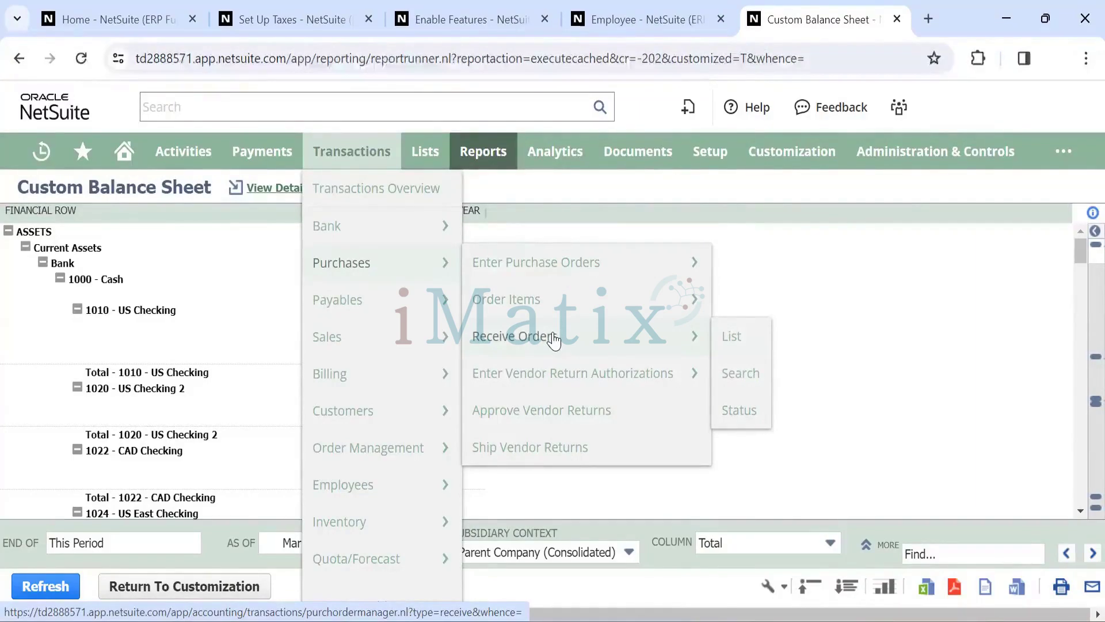
mouse_move(360, 295)
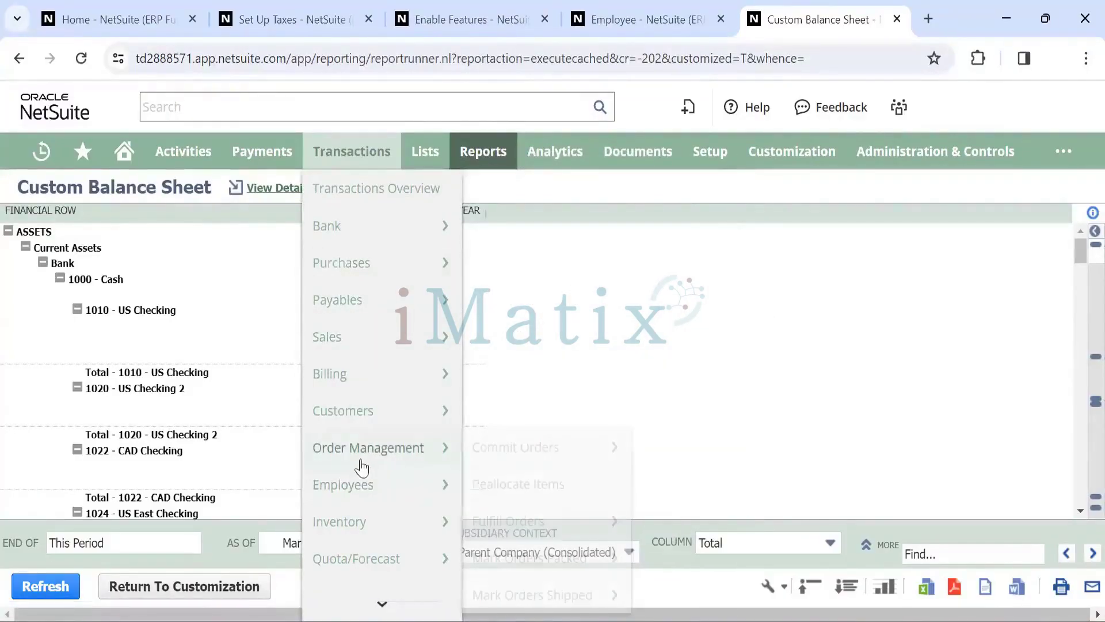
mouse_move(361, 484)
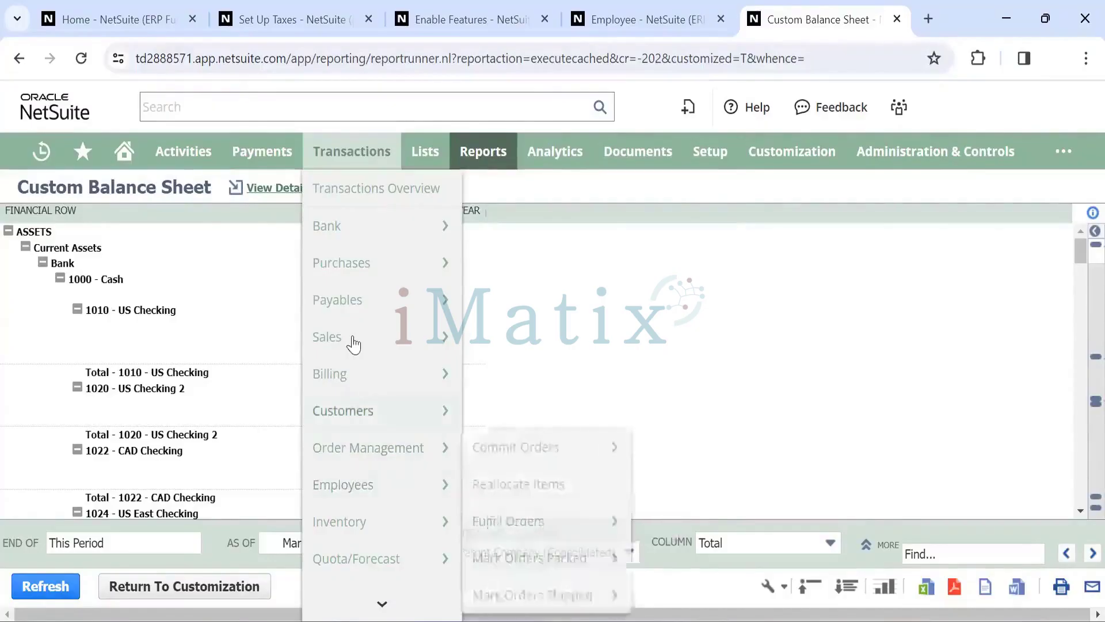
mouse_move(353, 344)
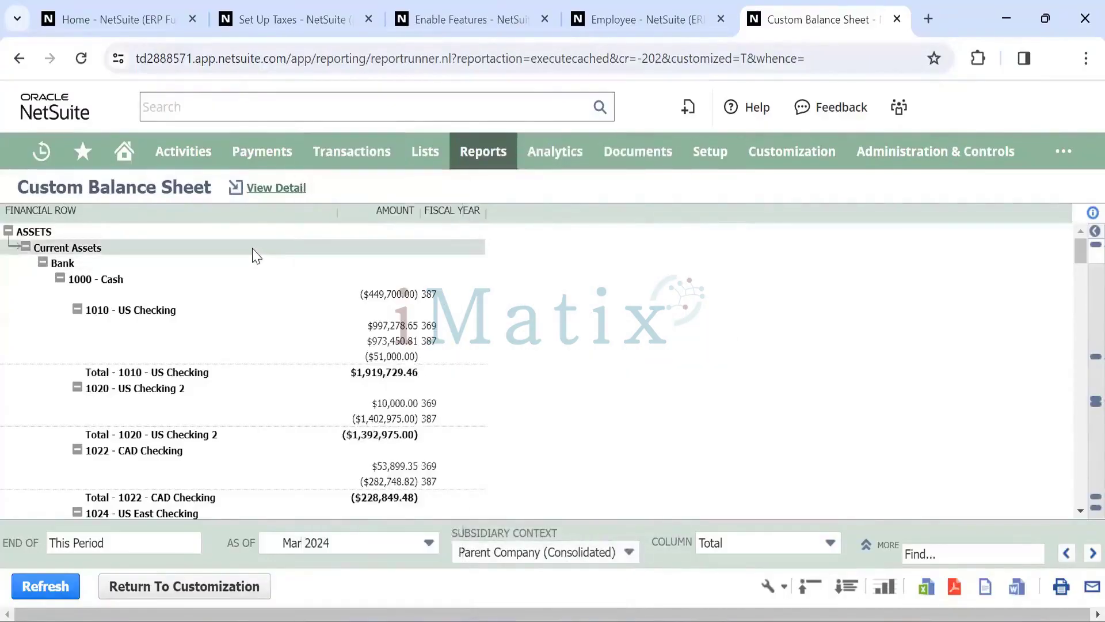